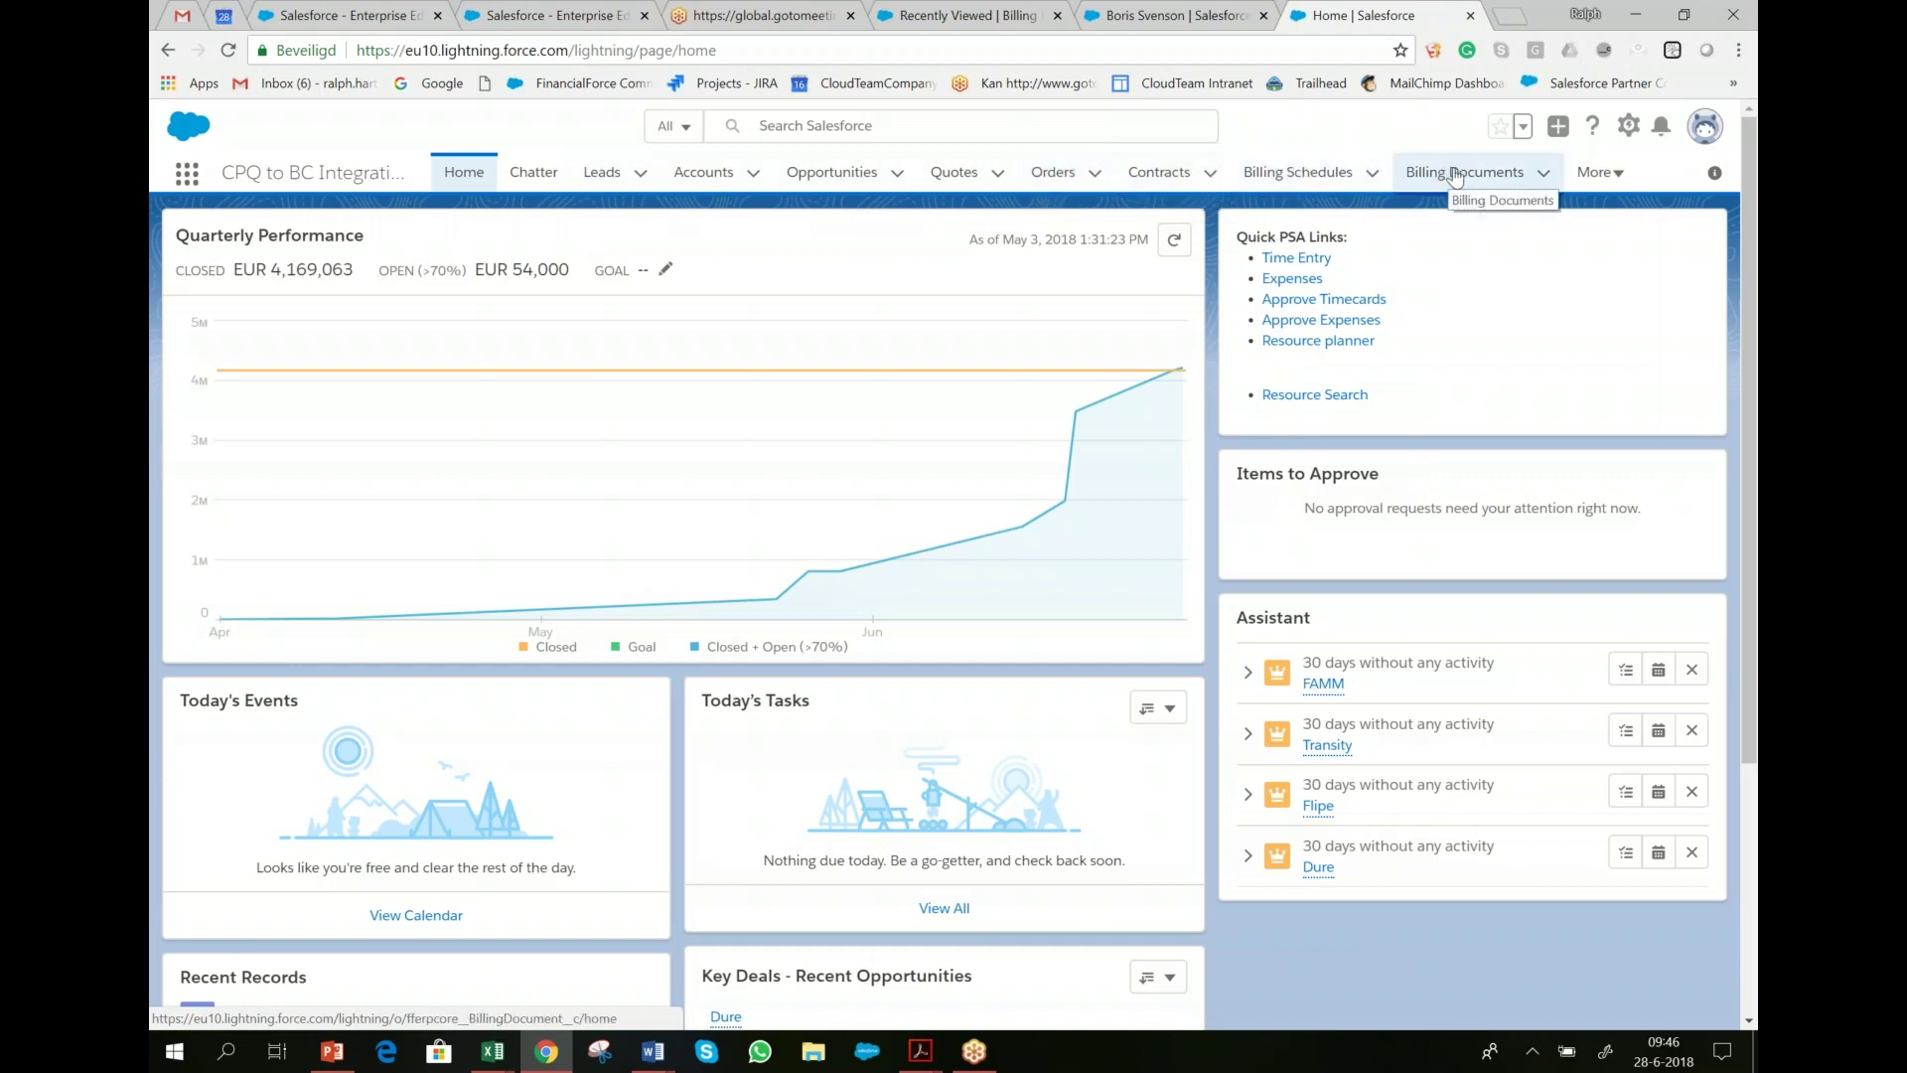
# - Check the additional navigation items and the available apps in the App Launcher, leaving it without opening an app
pyautogui.click(1597, 179)
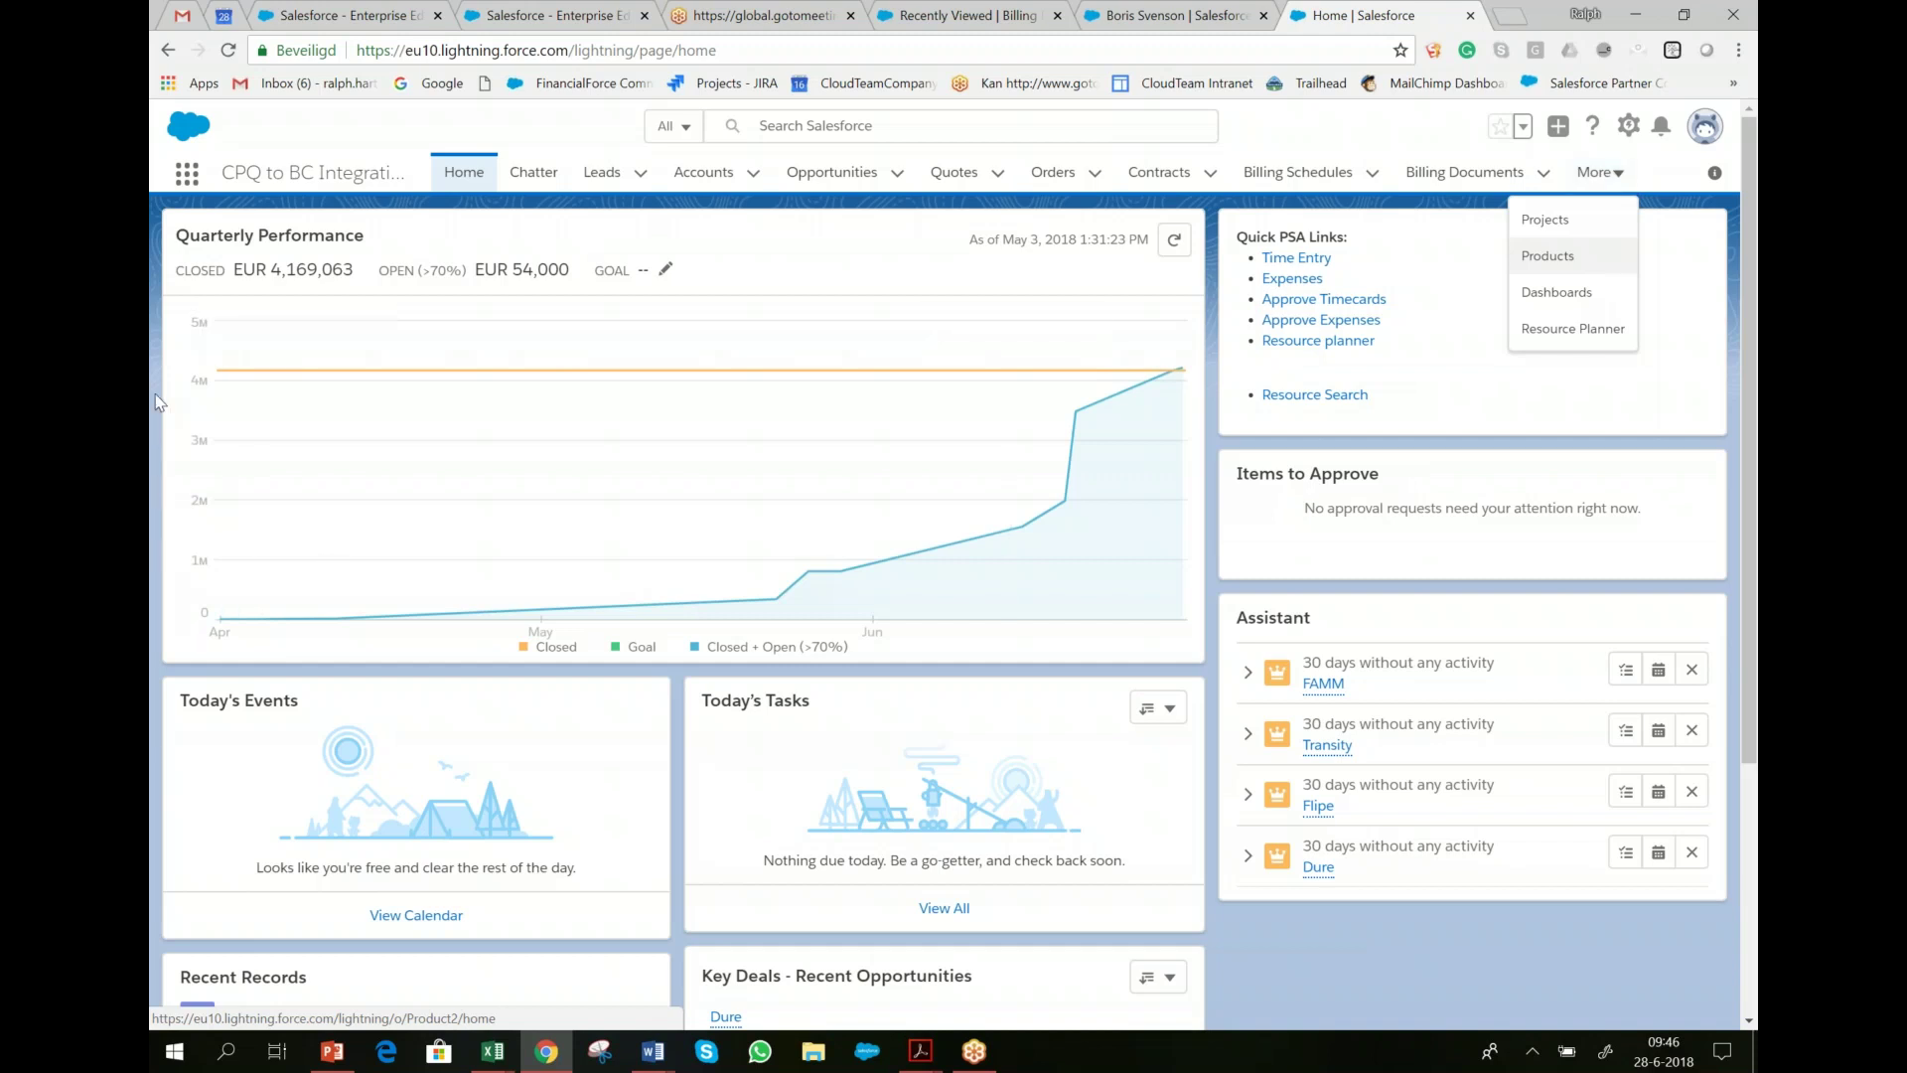
pyautogui.click(184, 177)
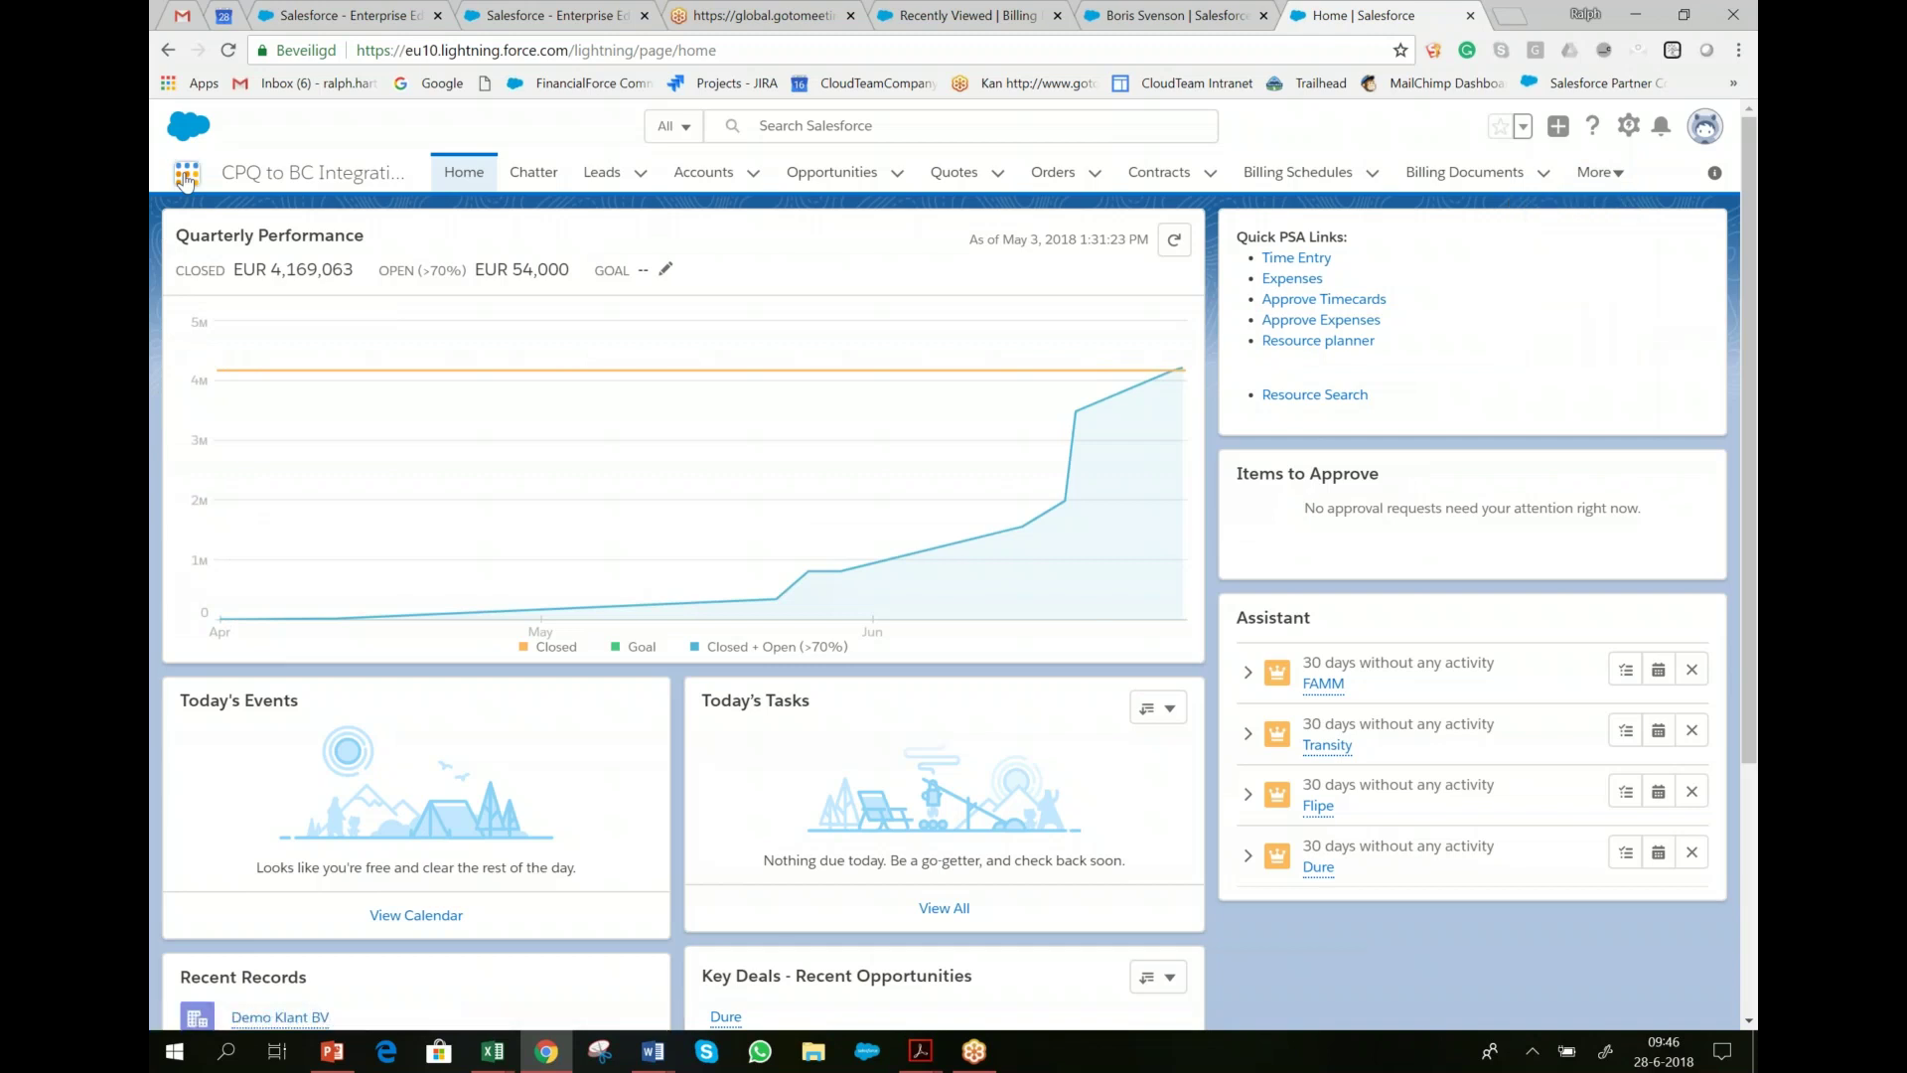
pyautogui.click(184, 177)
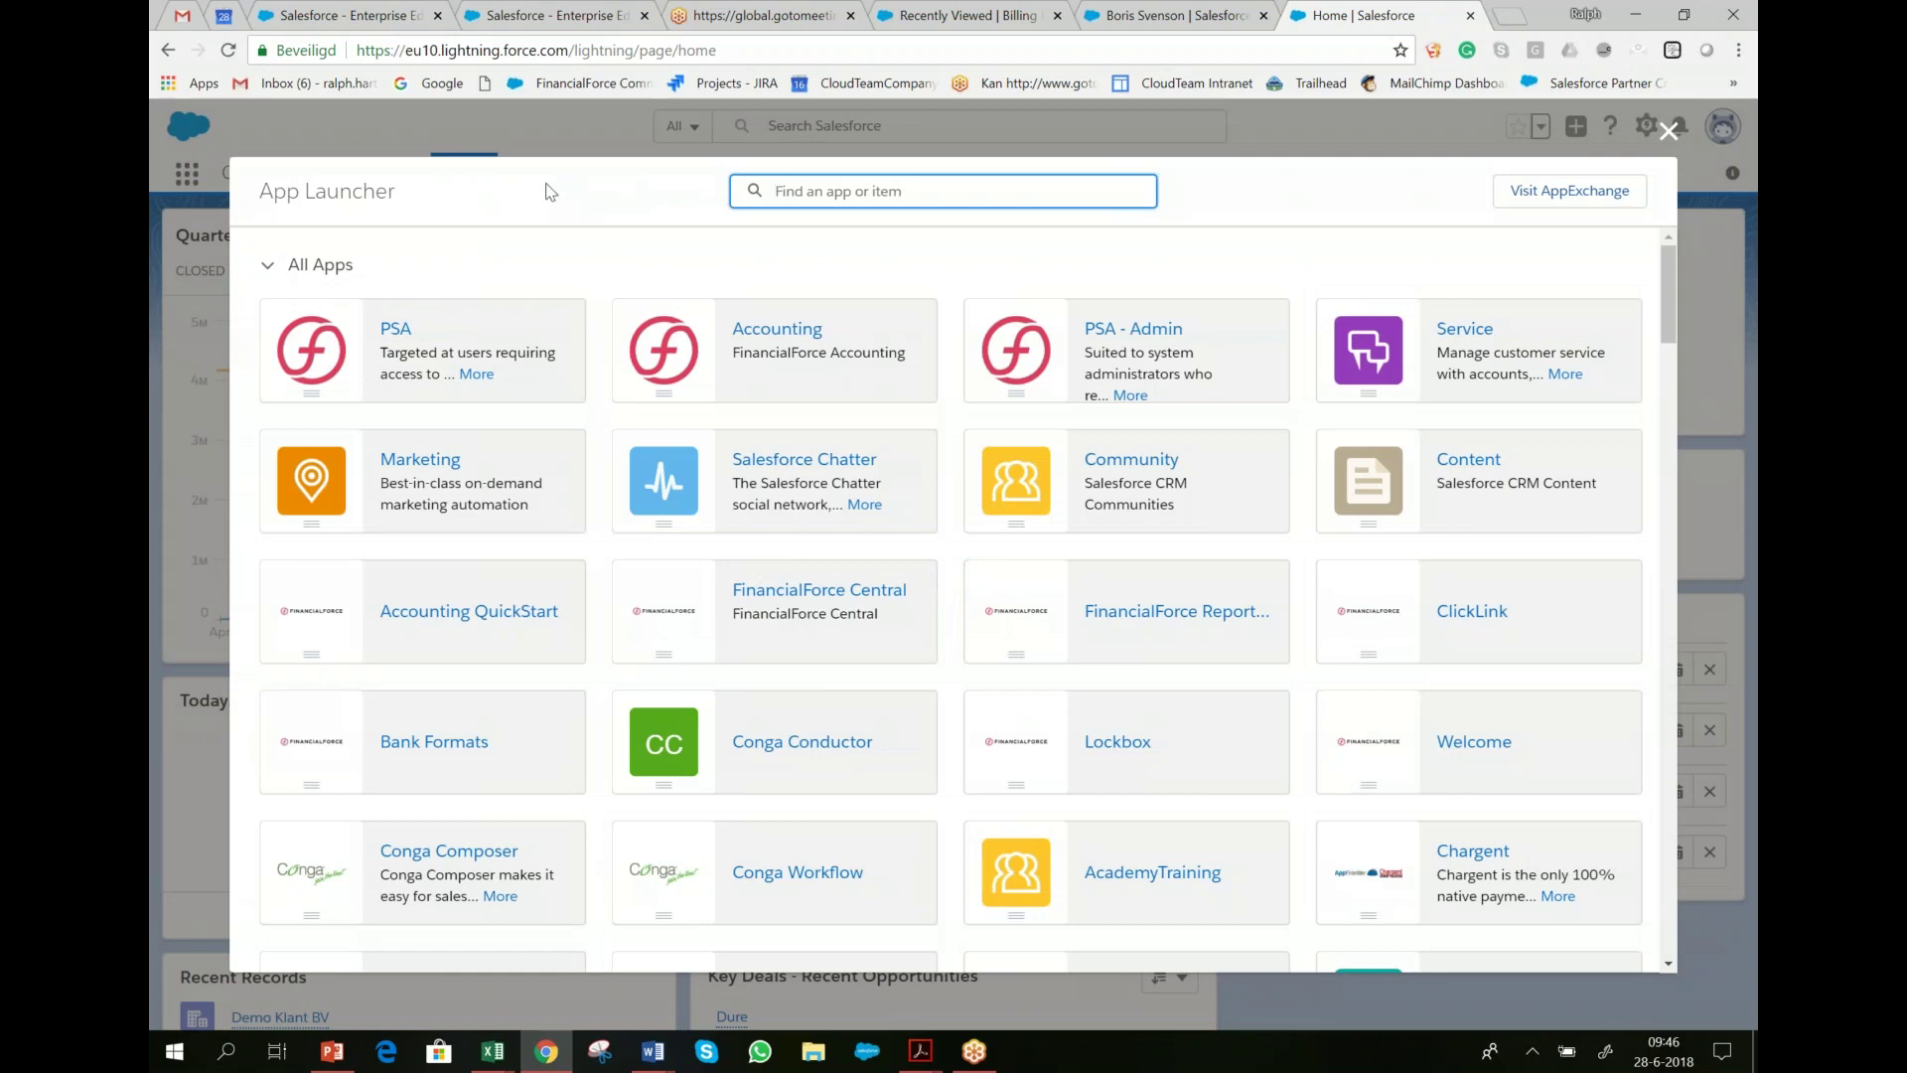
pyautogui.click(1669, 132)
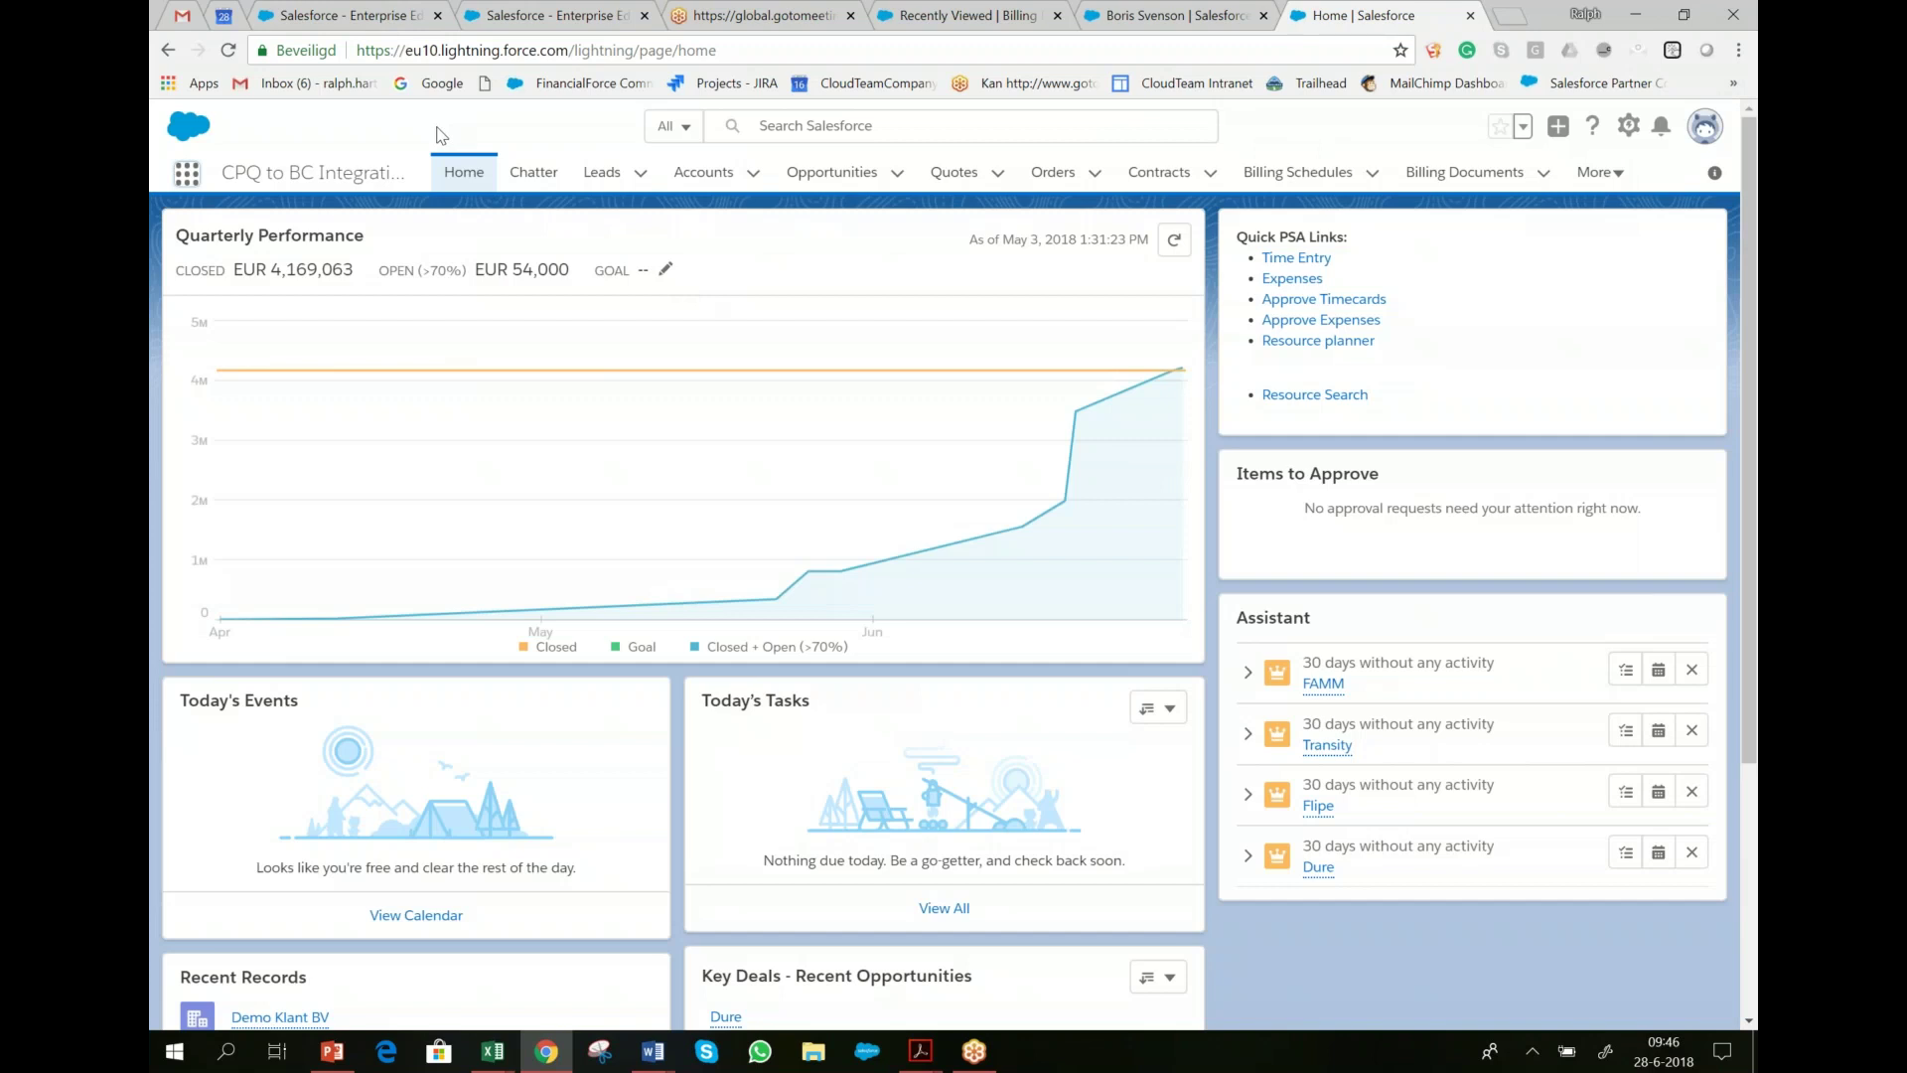
# - Check the leads in the All Open Leads and Today's Leads list views, discarding the blank new lead form
pyautogui.click(601, 171)
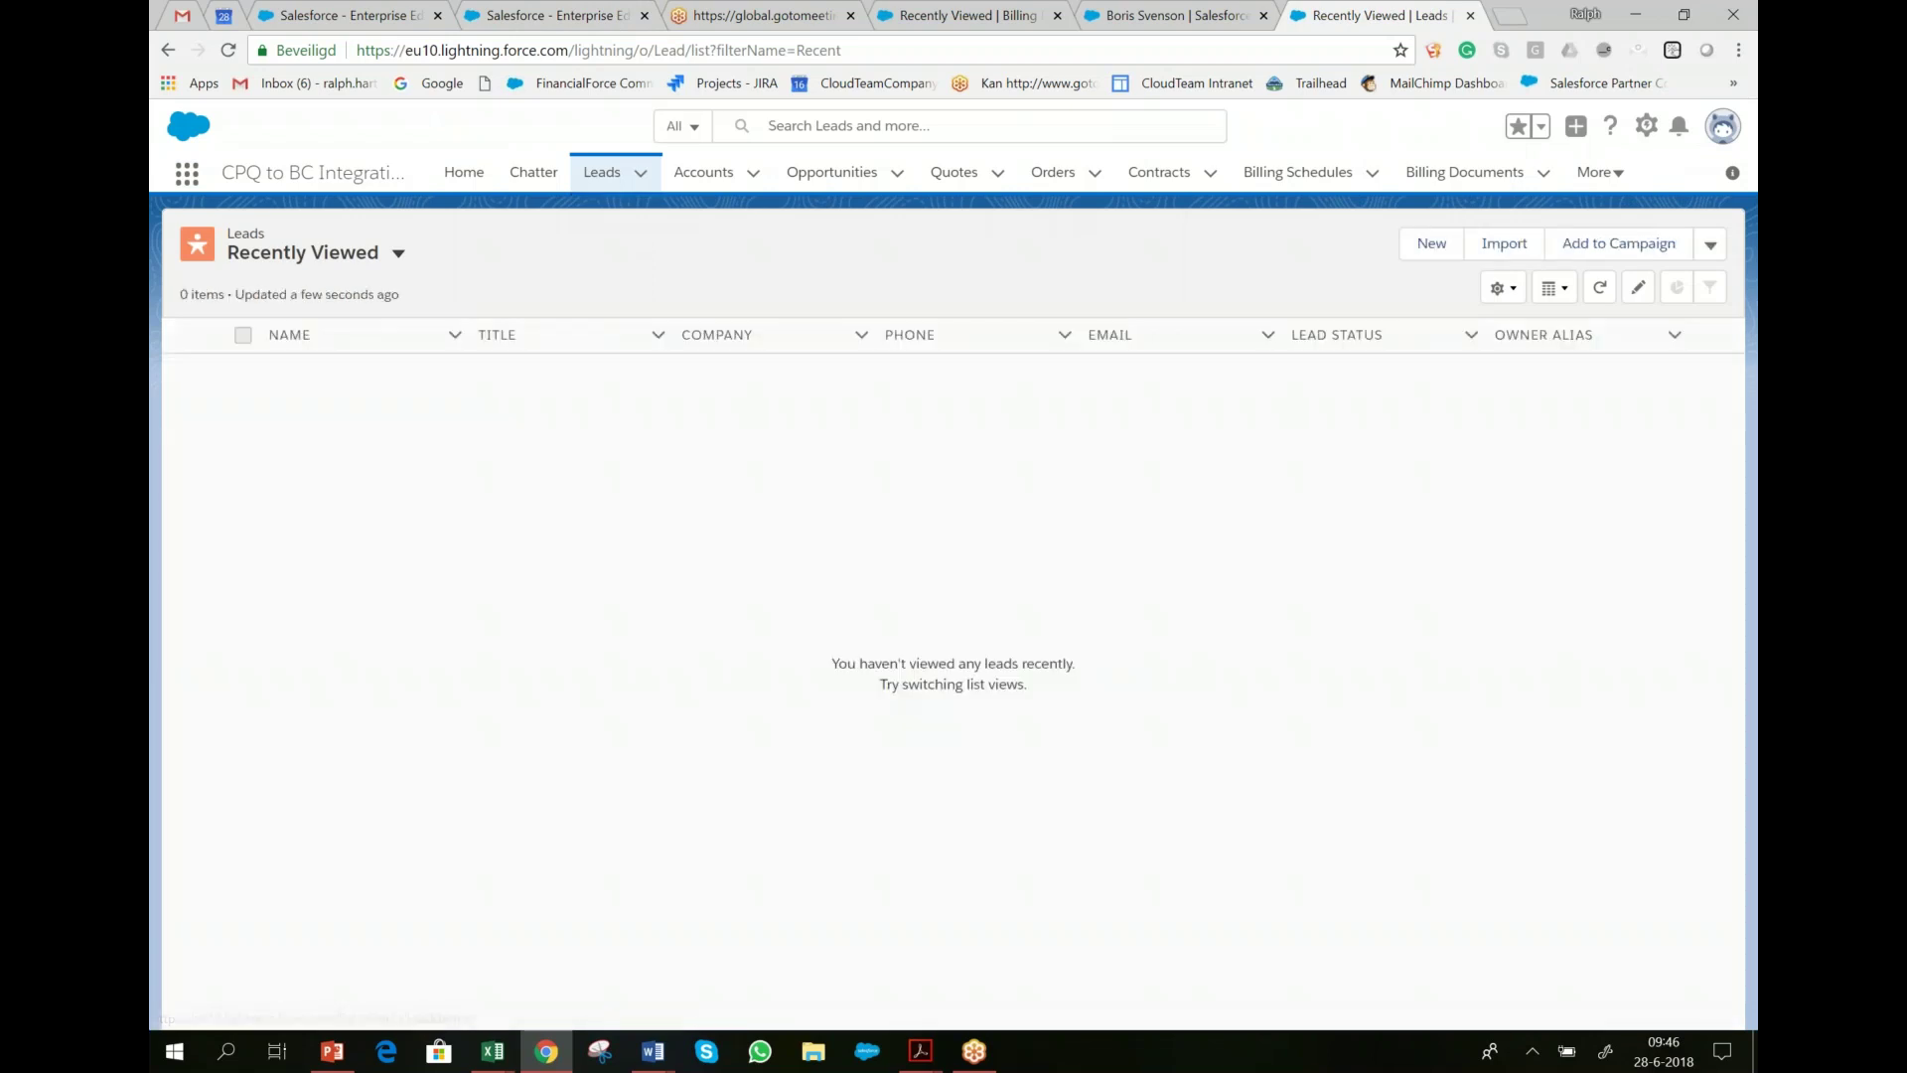
pyautogui.click(386, 282)
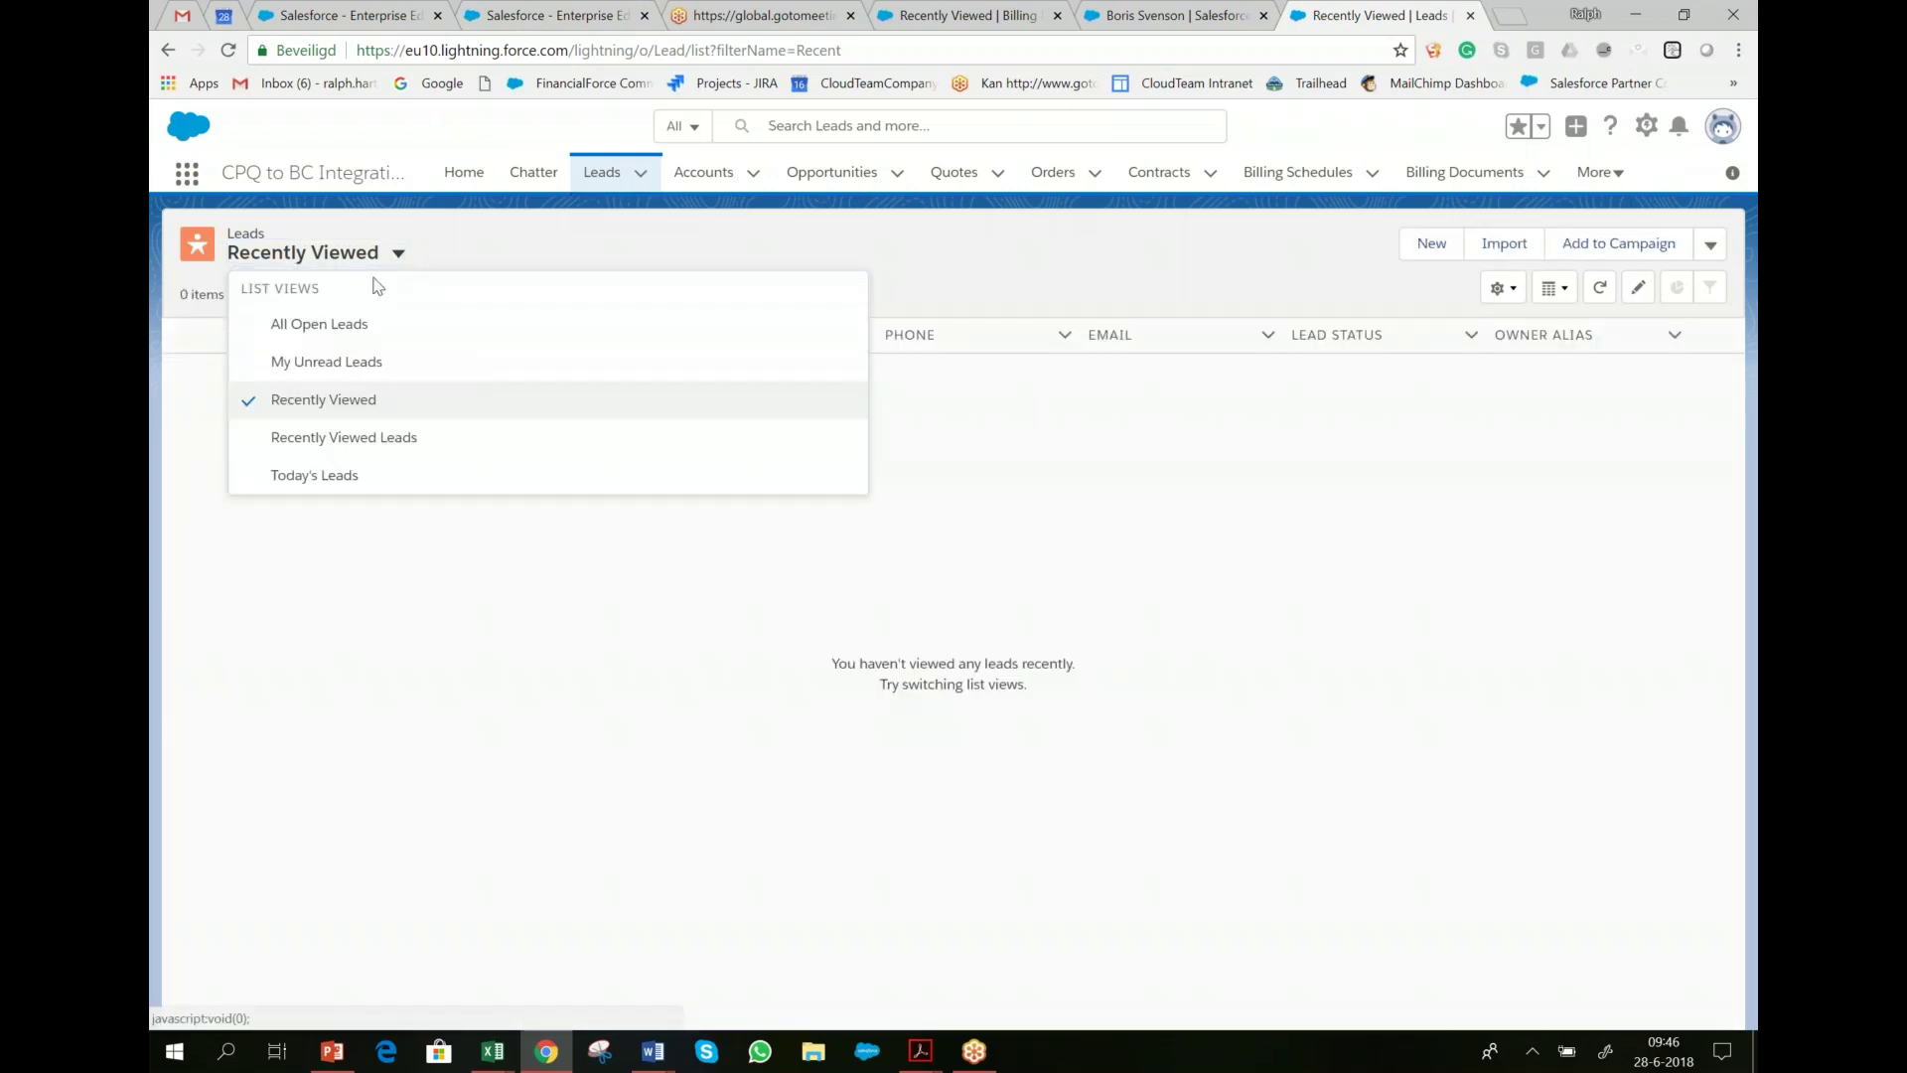
pyautogui.click(343, 329)
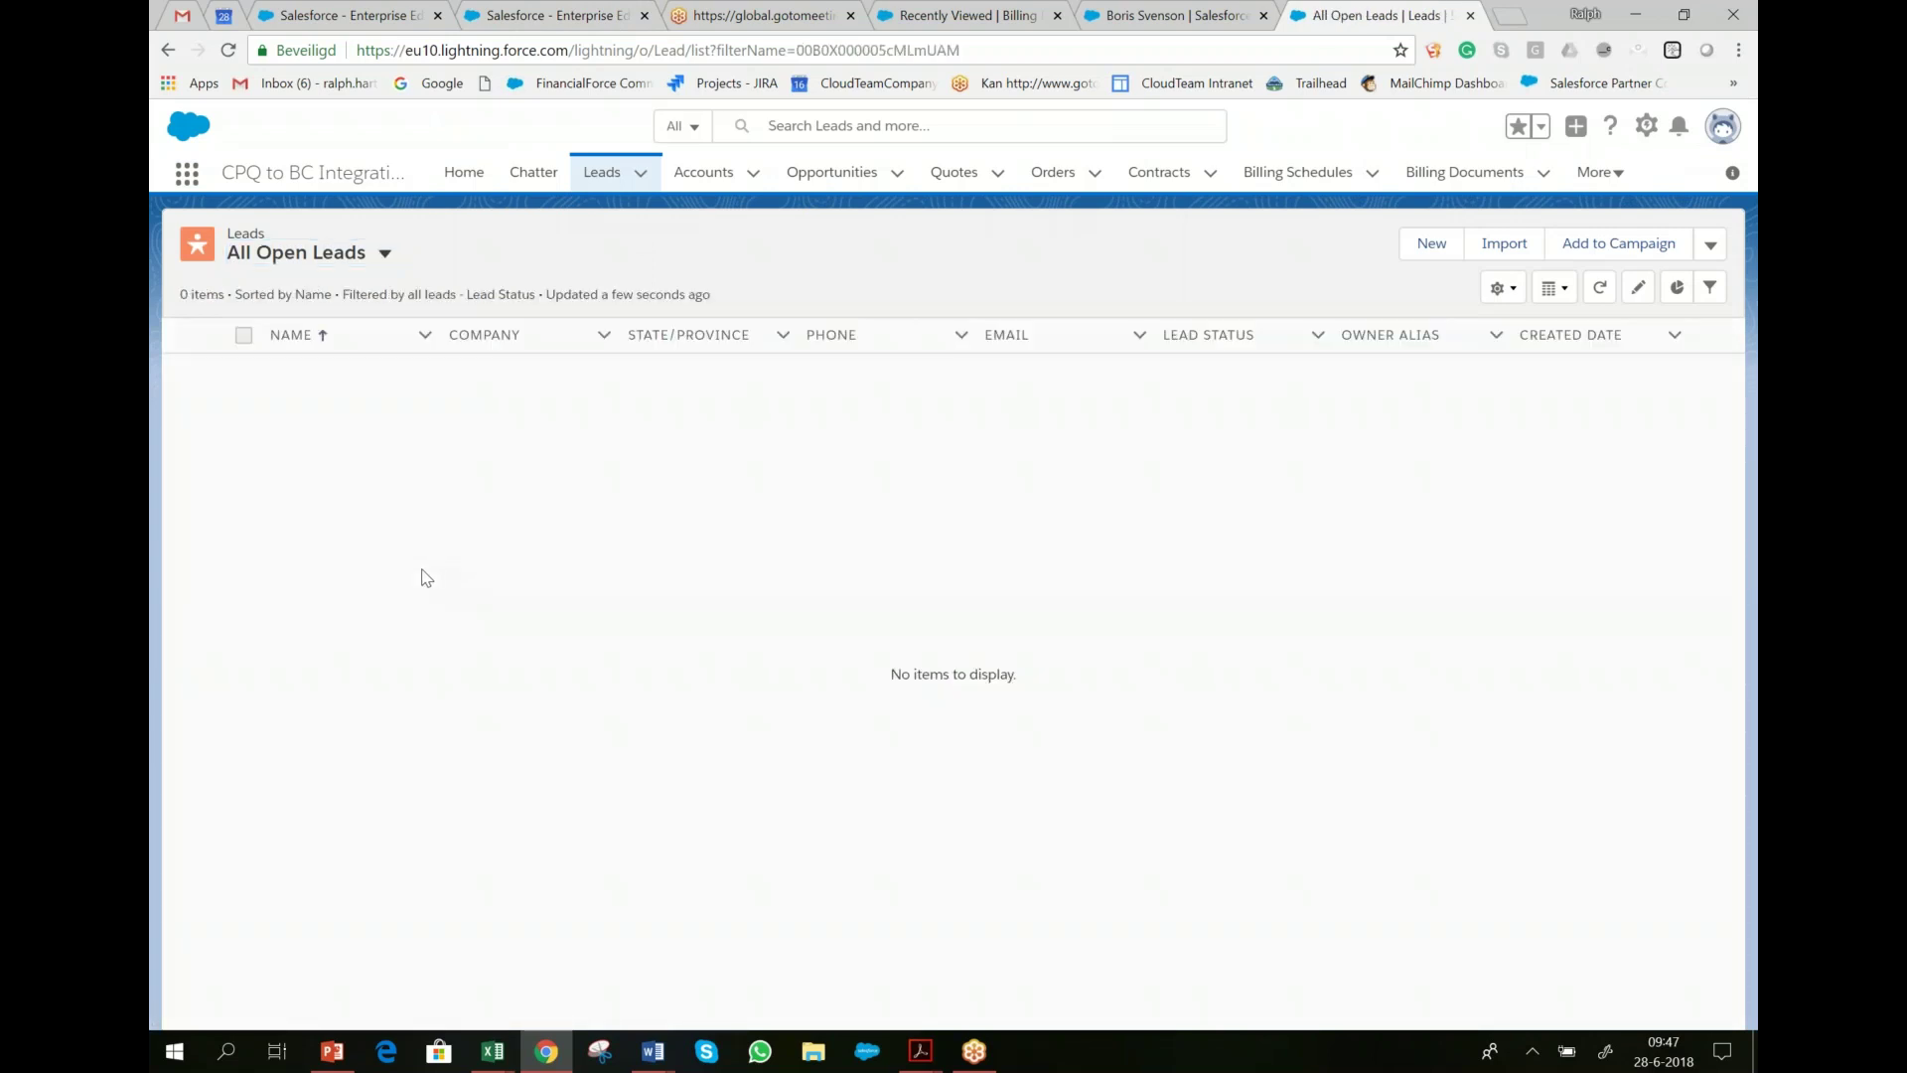
pyautogui.click(354, 266)
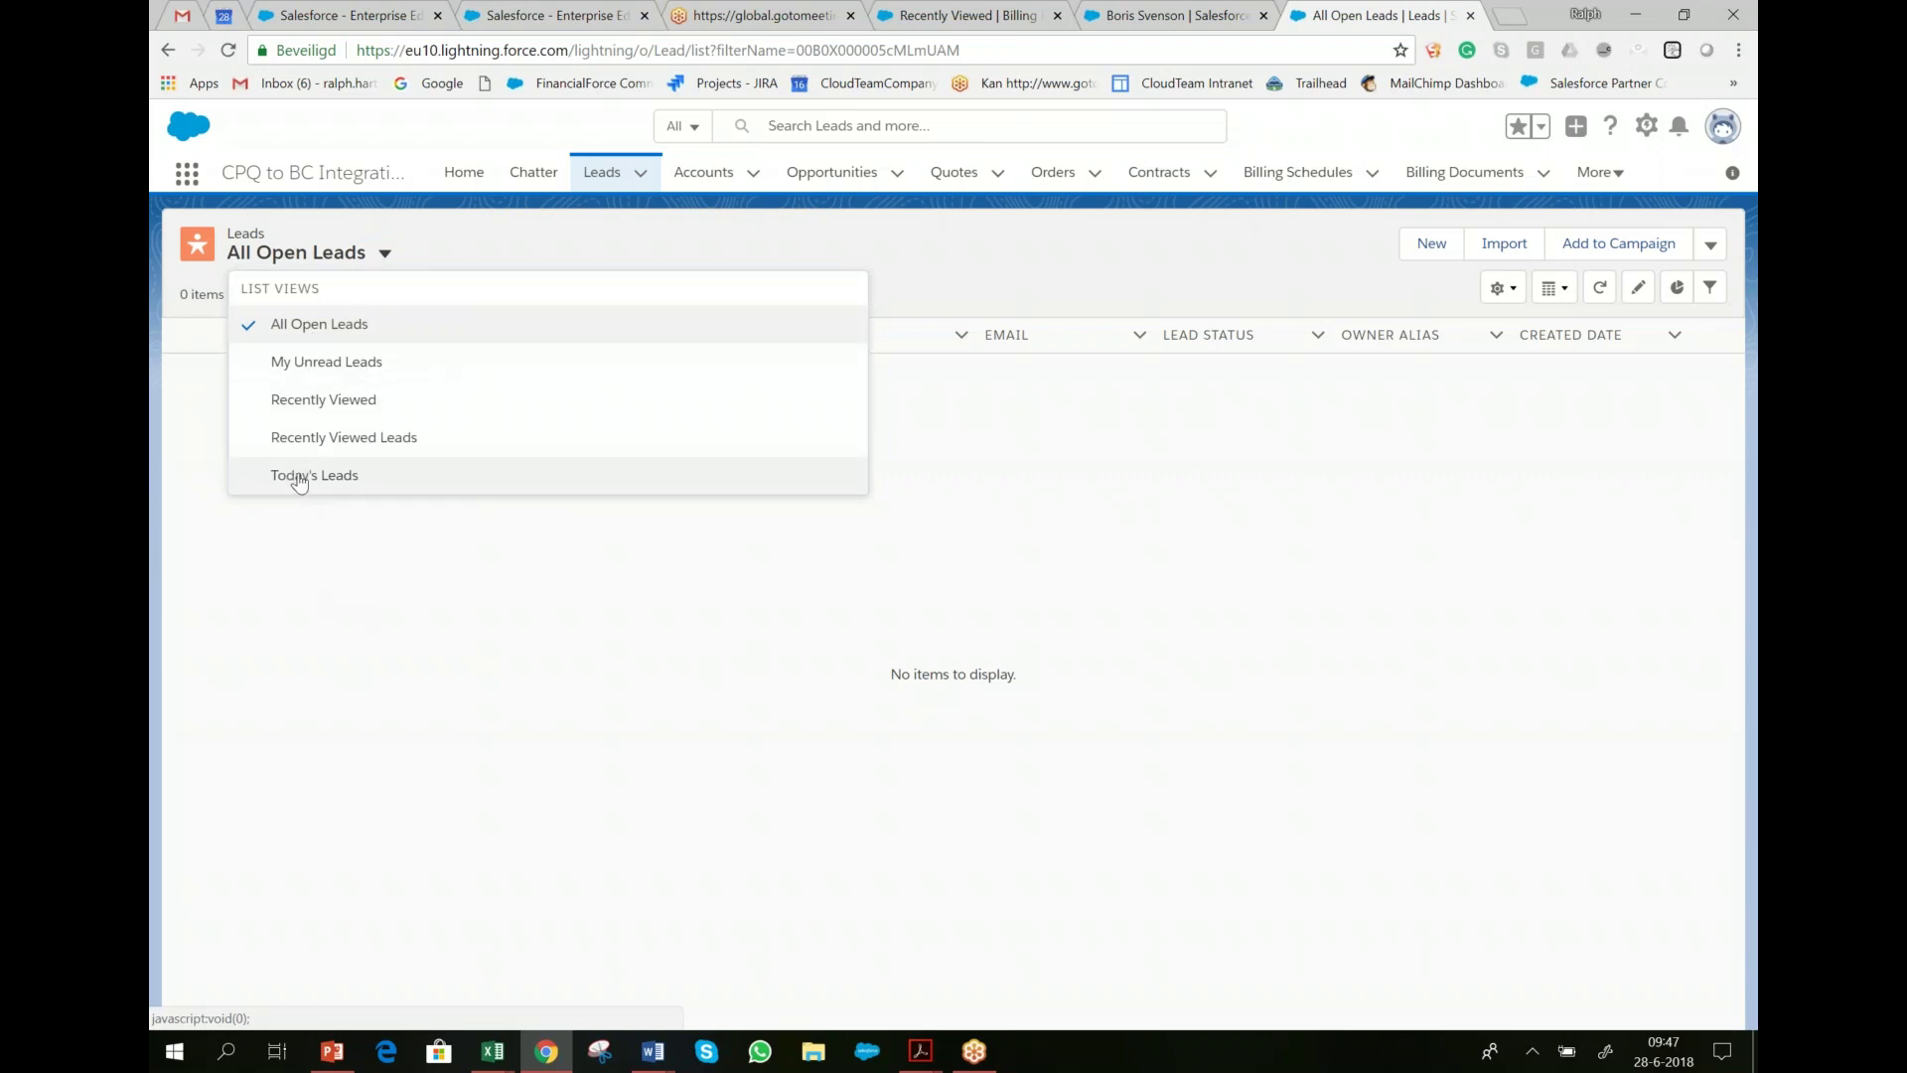
pyautogui.click(297, 473)
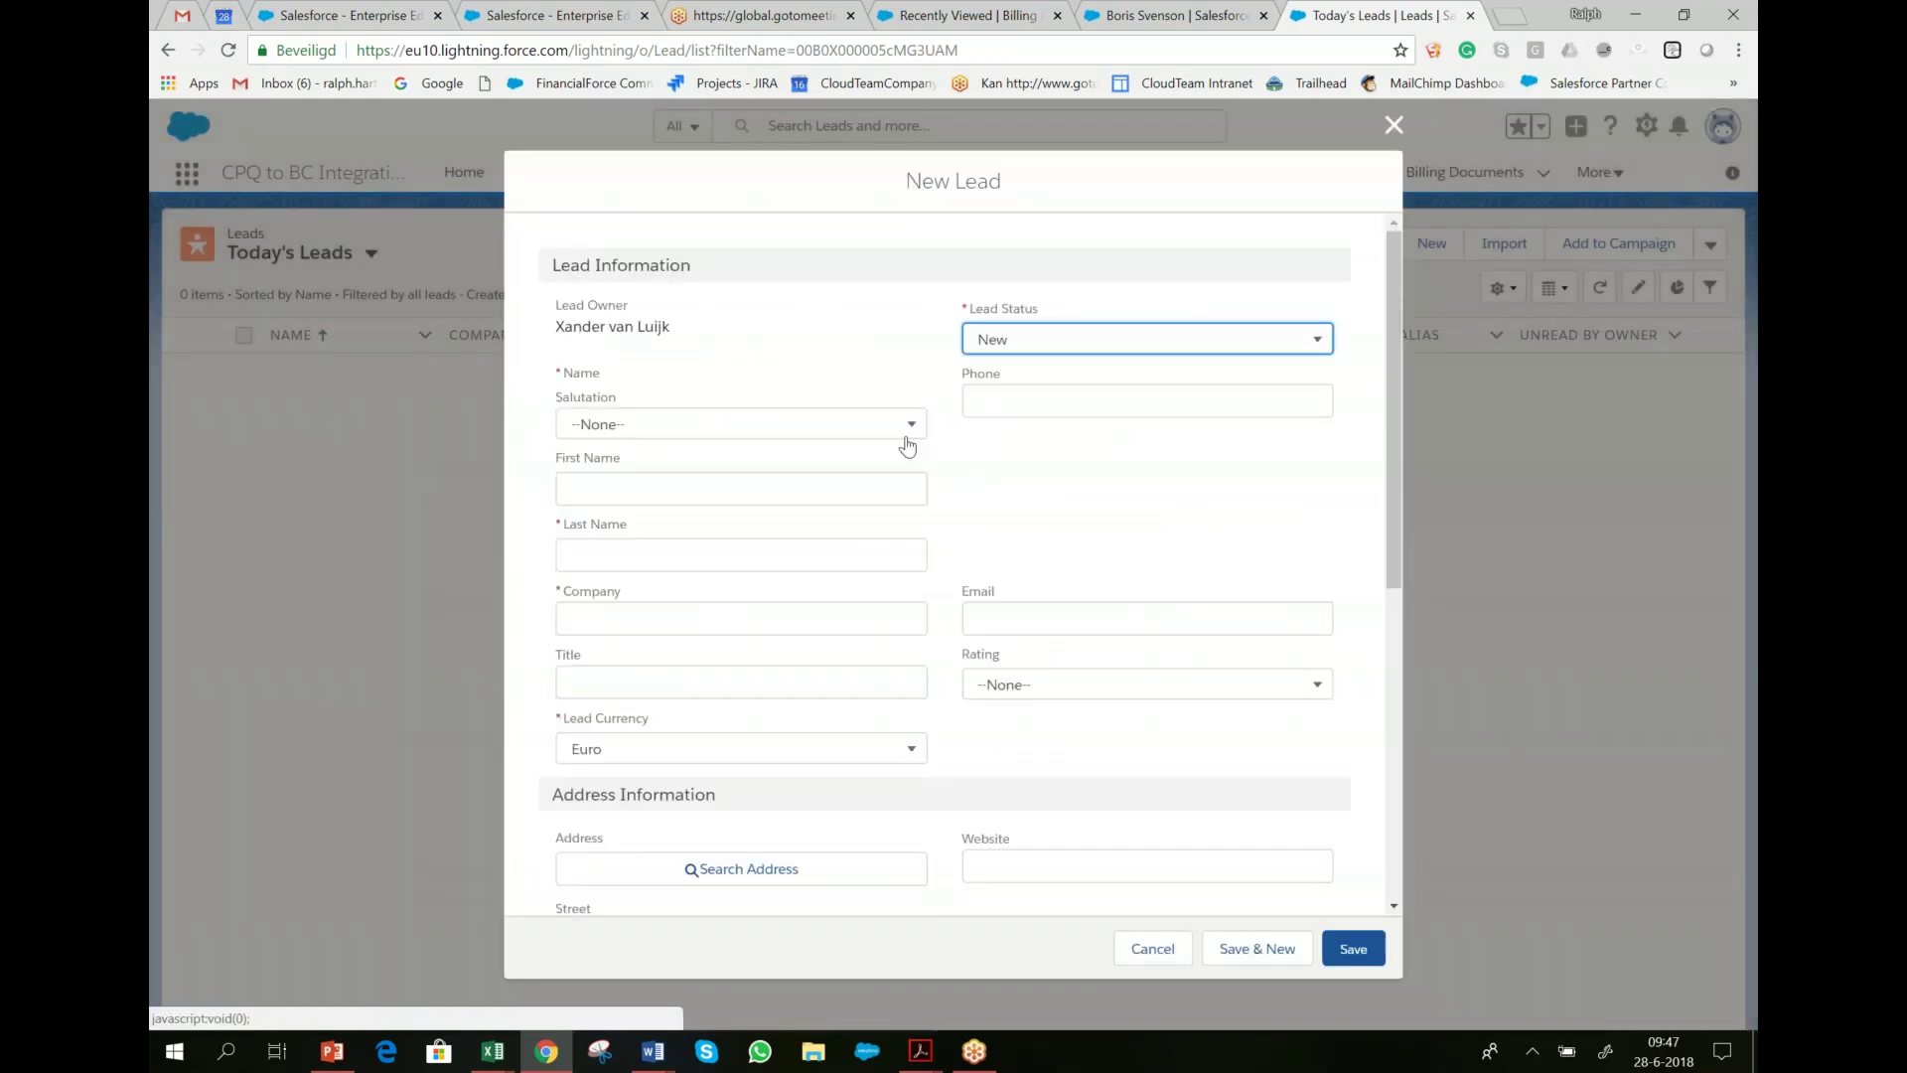
pyautogui.click(1394, 123)
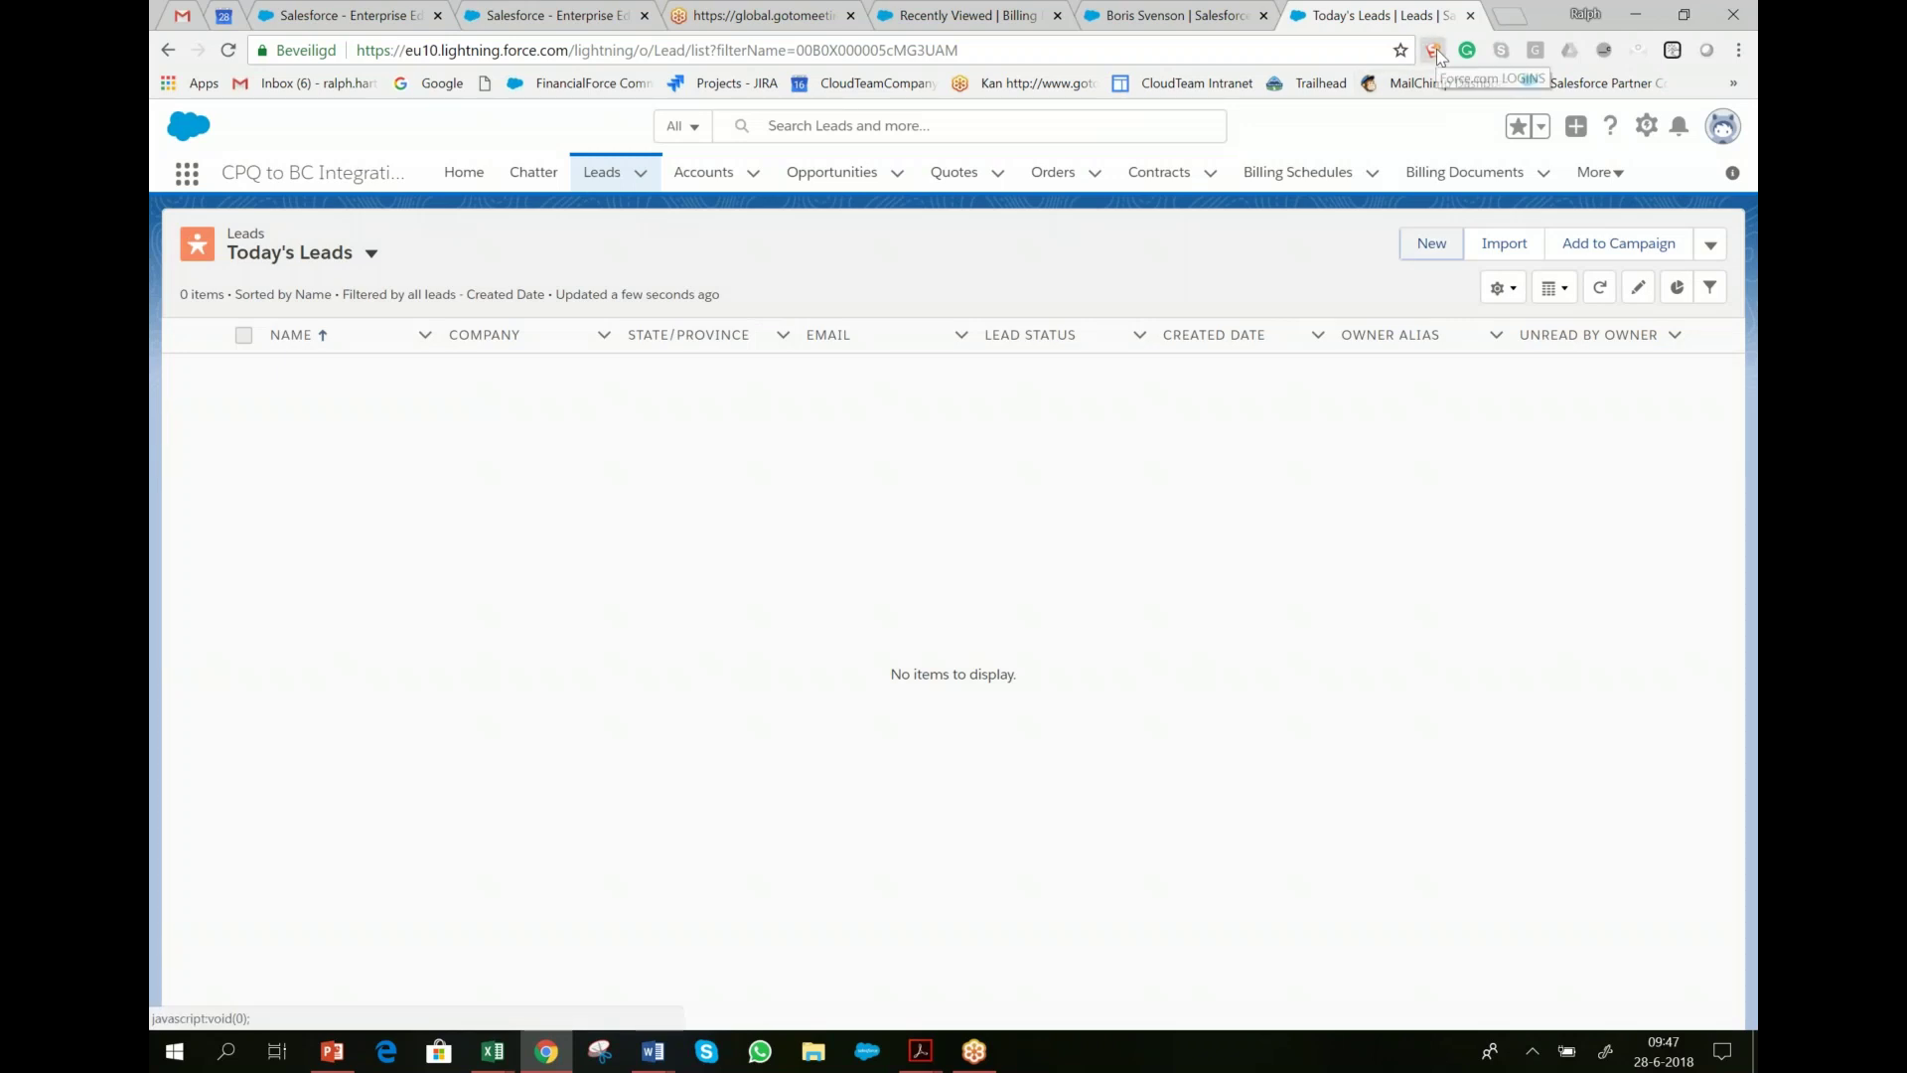
# - Log in again with a saved release preview account from the FinancialForce group of the login manager
pyautogui.click(1433, 51)
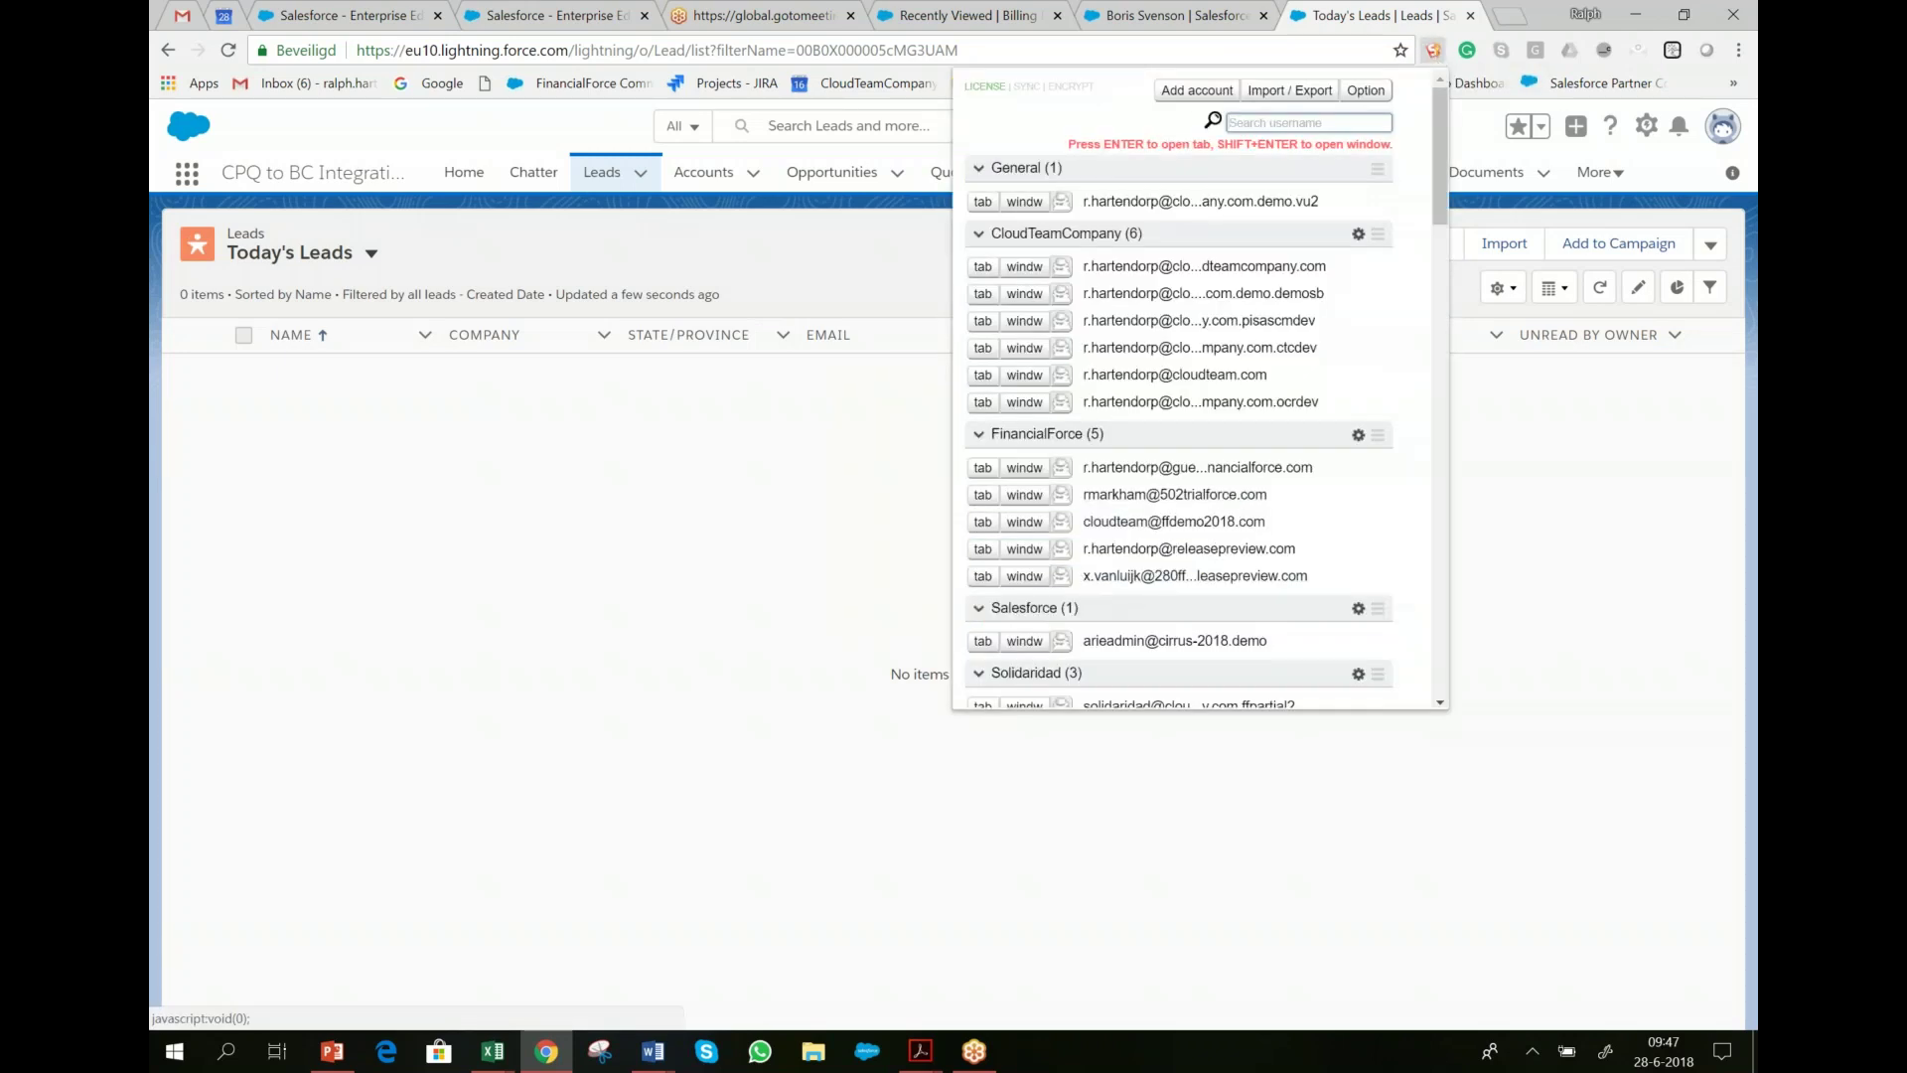
pyautogui.click(984, 553)
pyautogui.click(1306, 15)
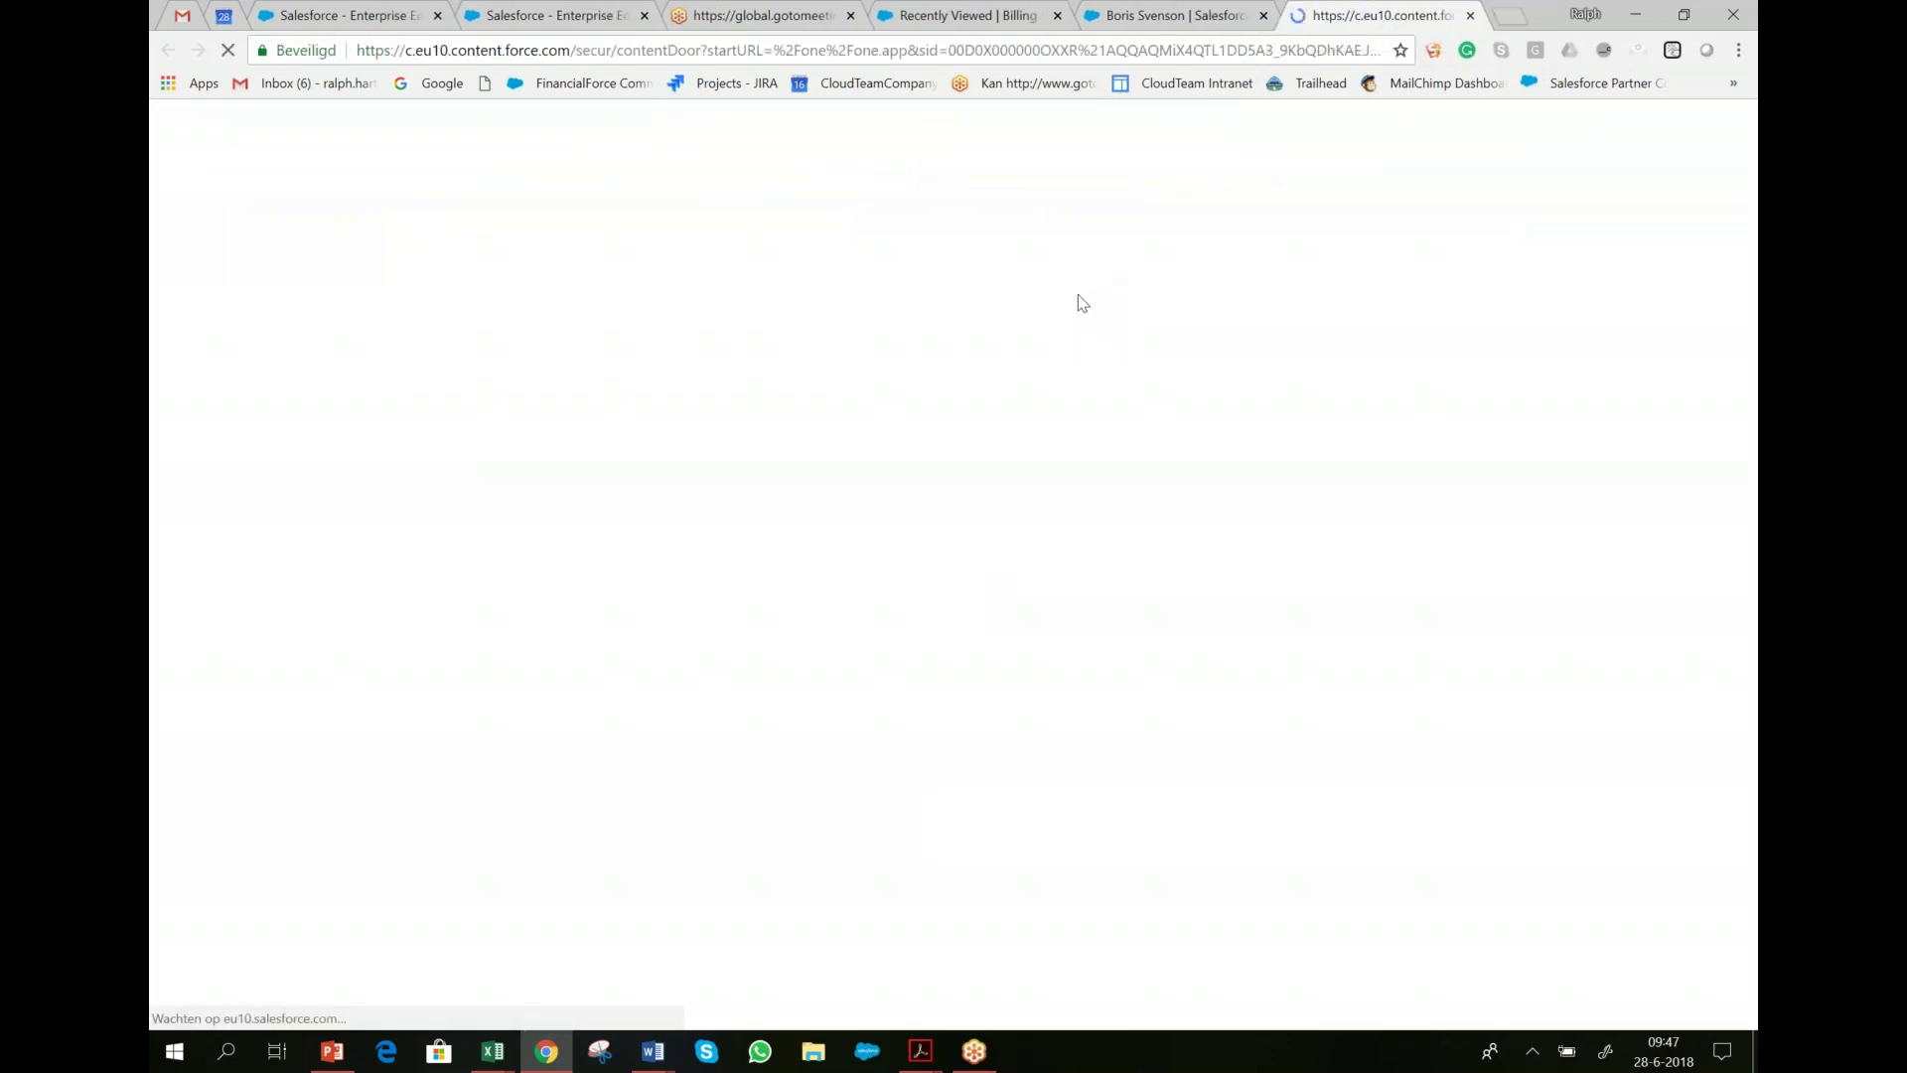
# - Return to the previously opened lead's page and open the Bioness lead from the recently viewed leads
pyautogui.hotkey('ctrl', 'shift', 'Tab')
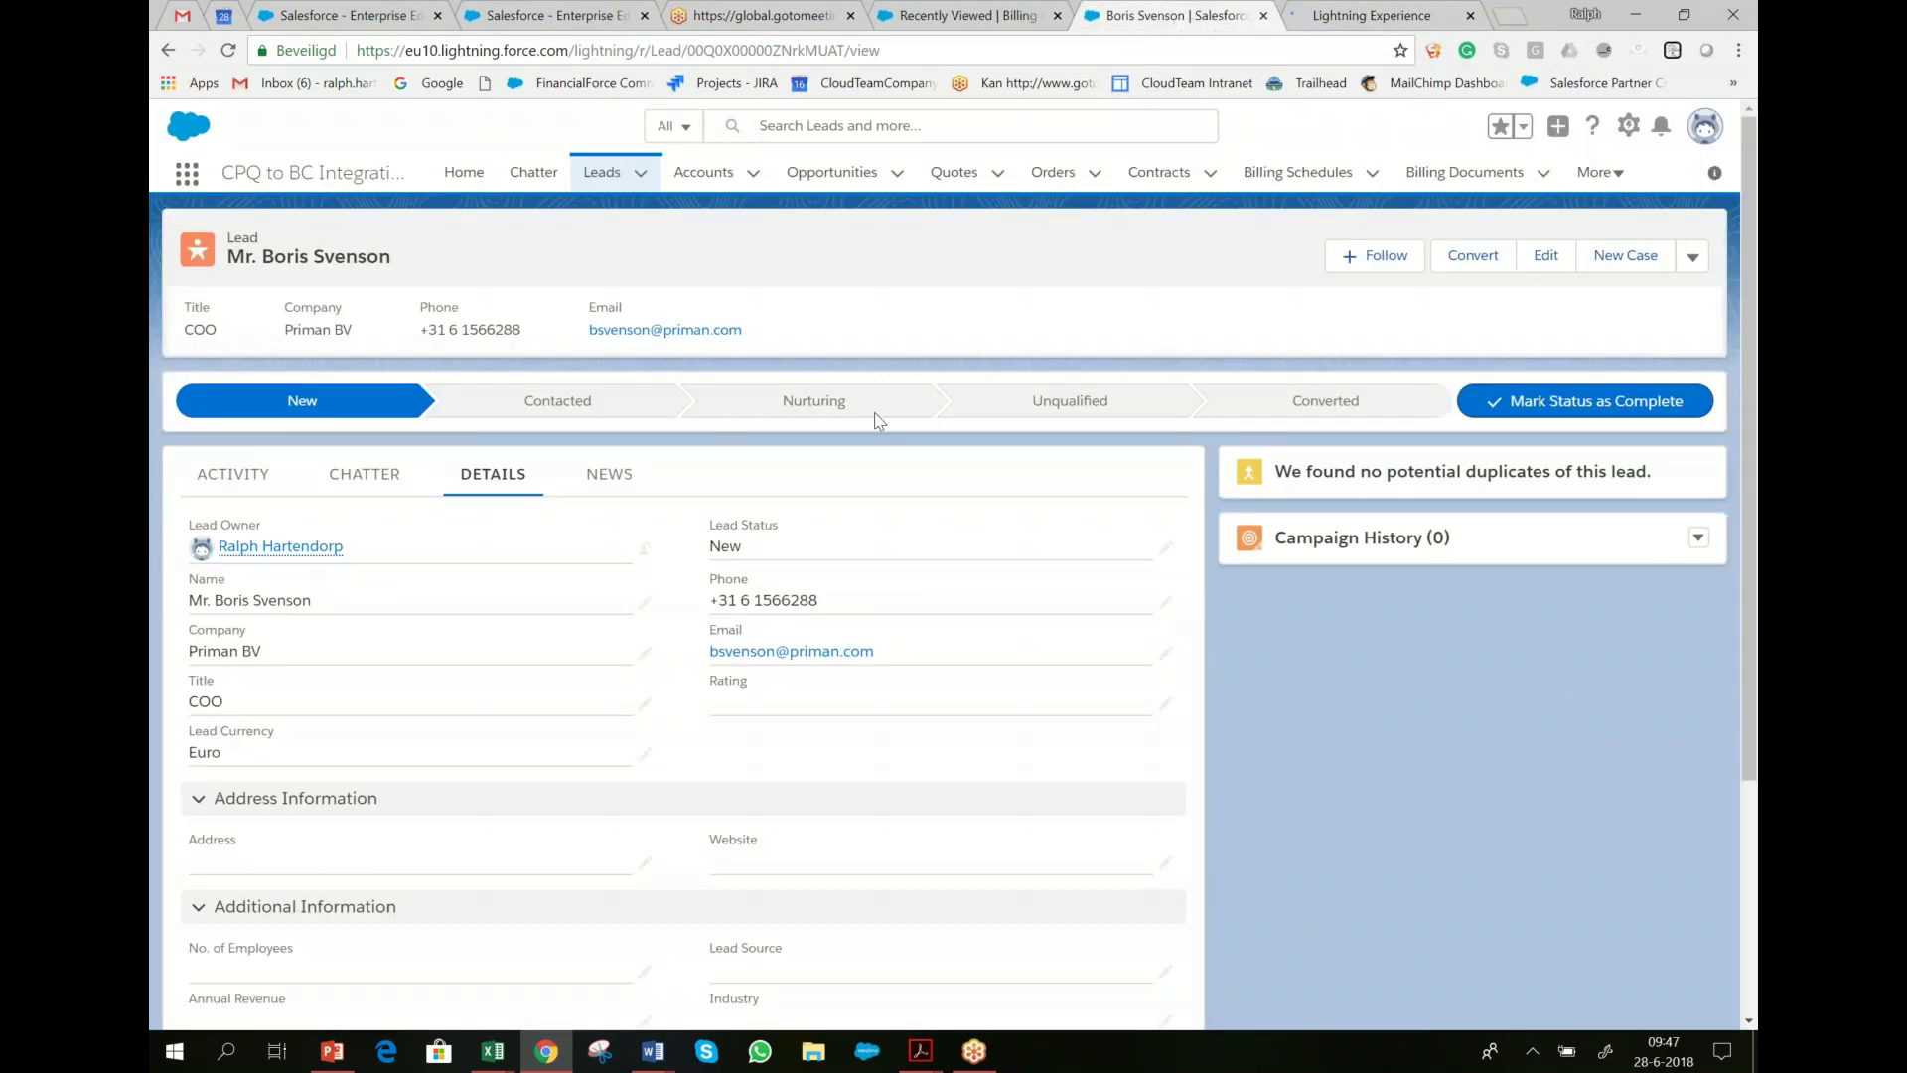
pyautogui.click(599, 180)
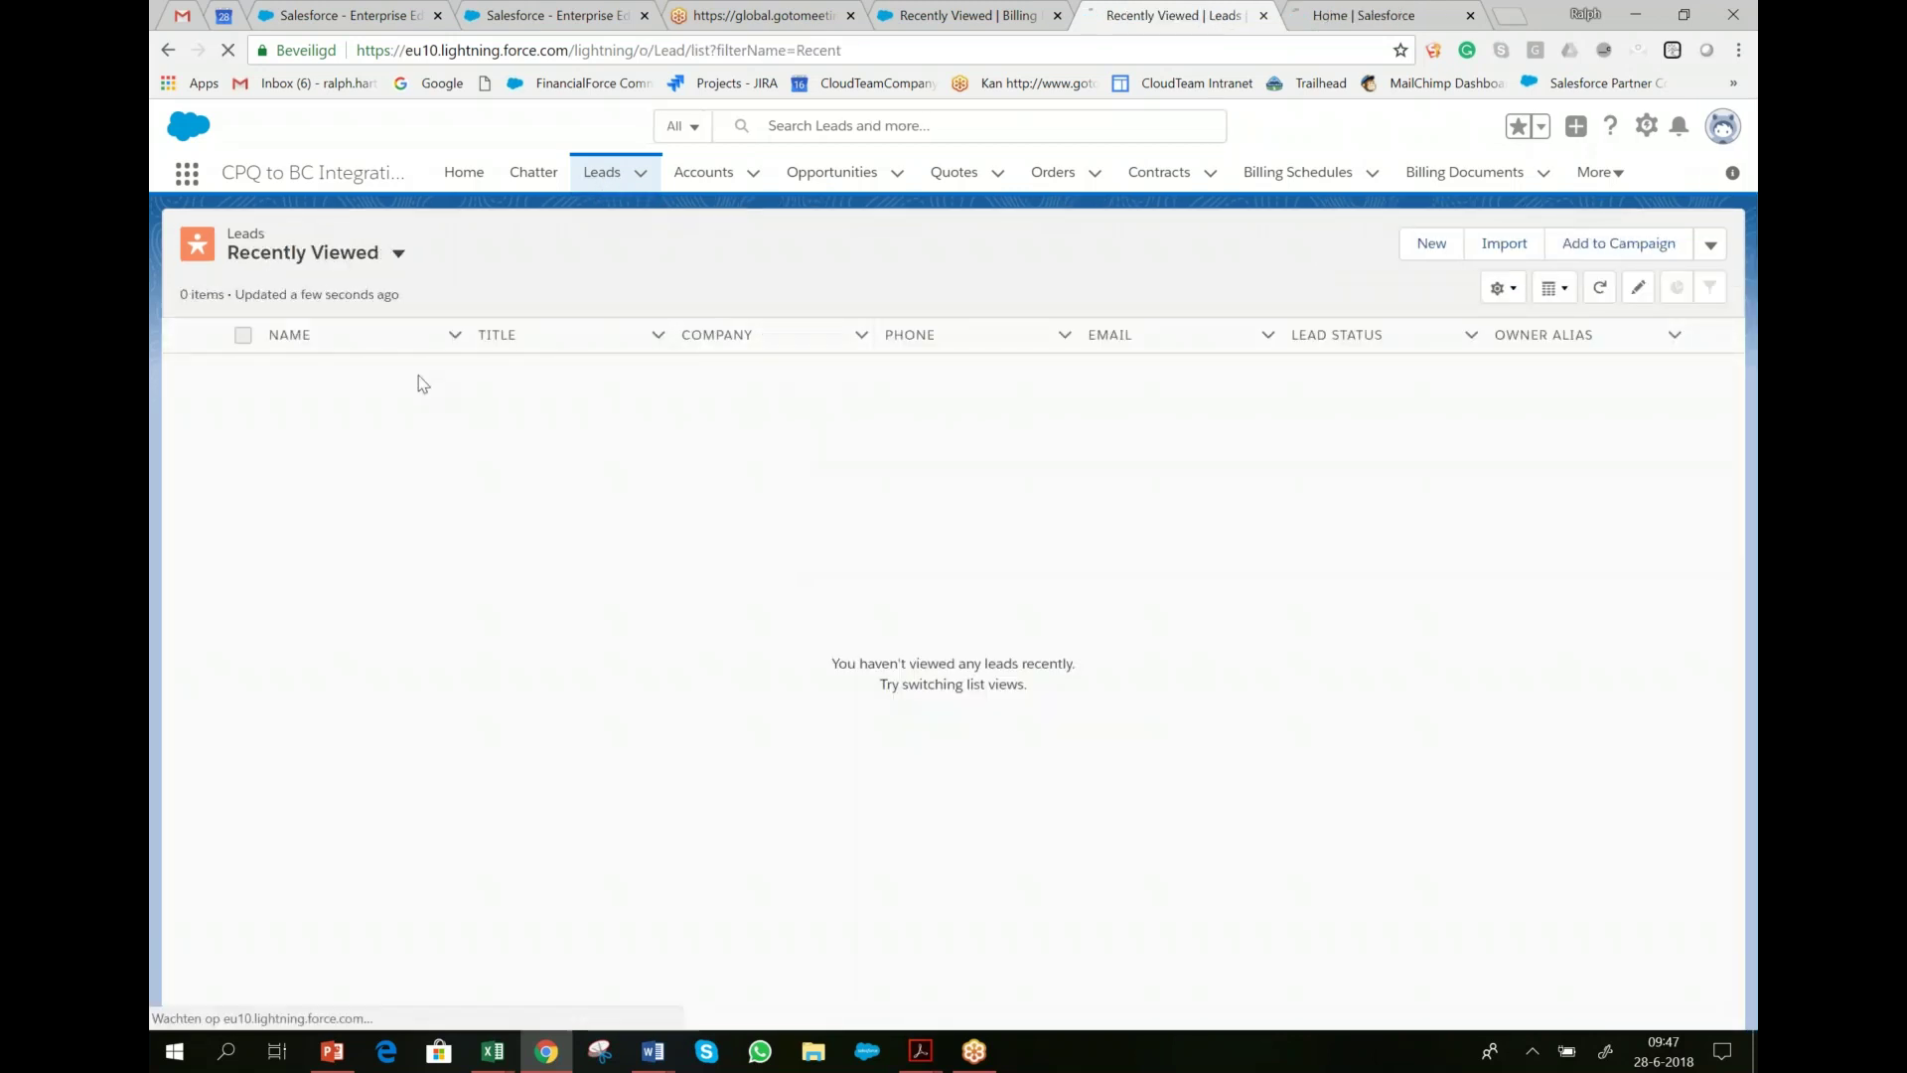
pyautogui.click(401, 260)
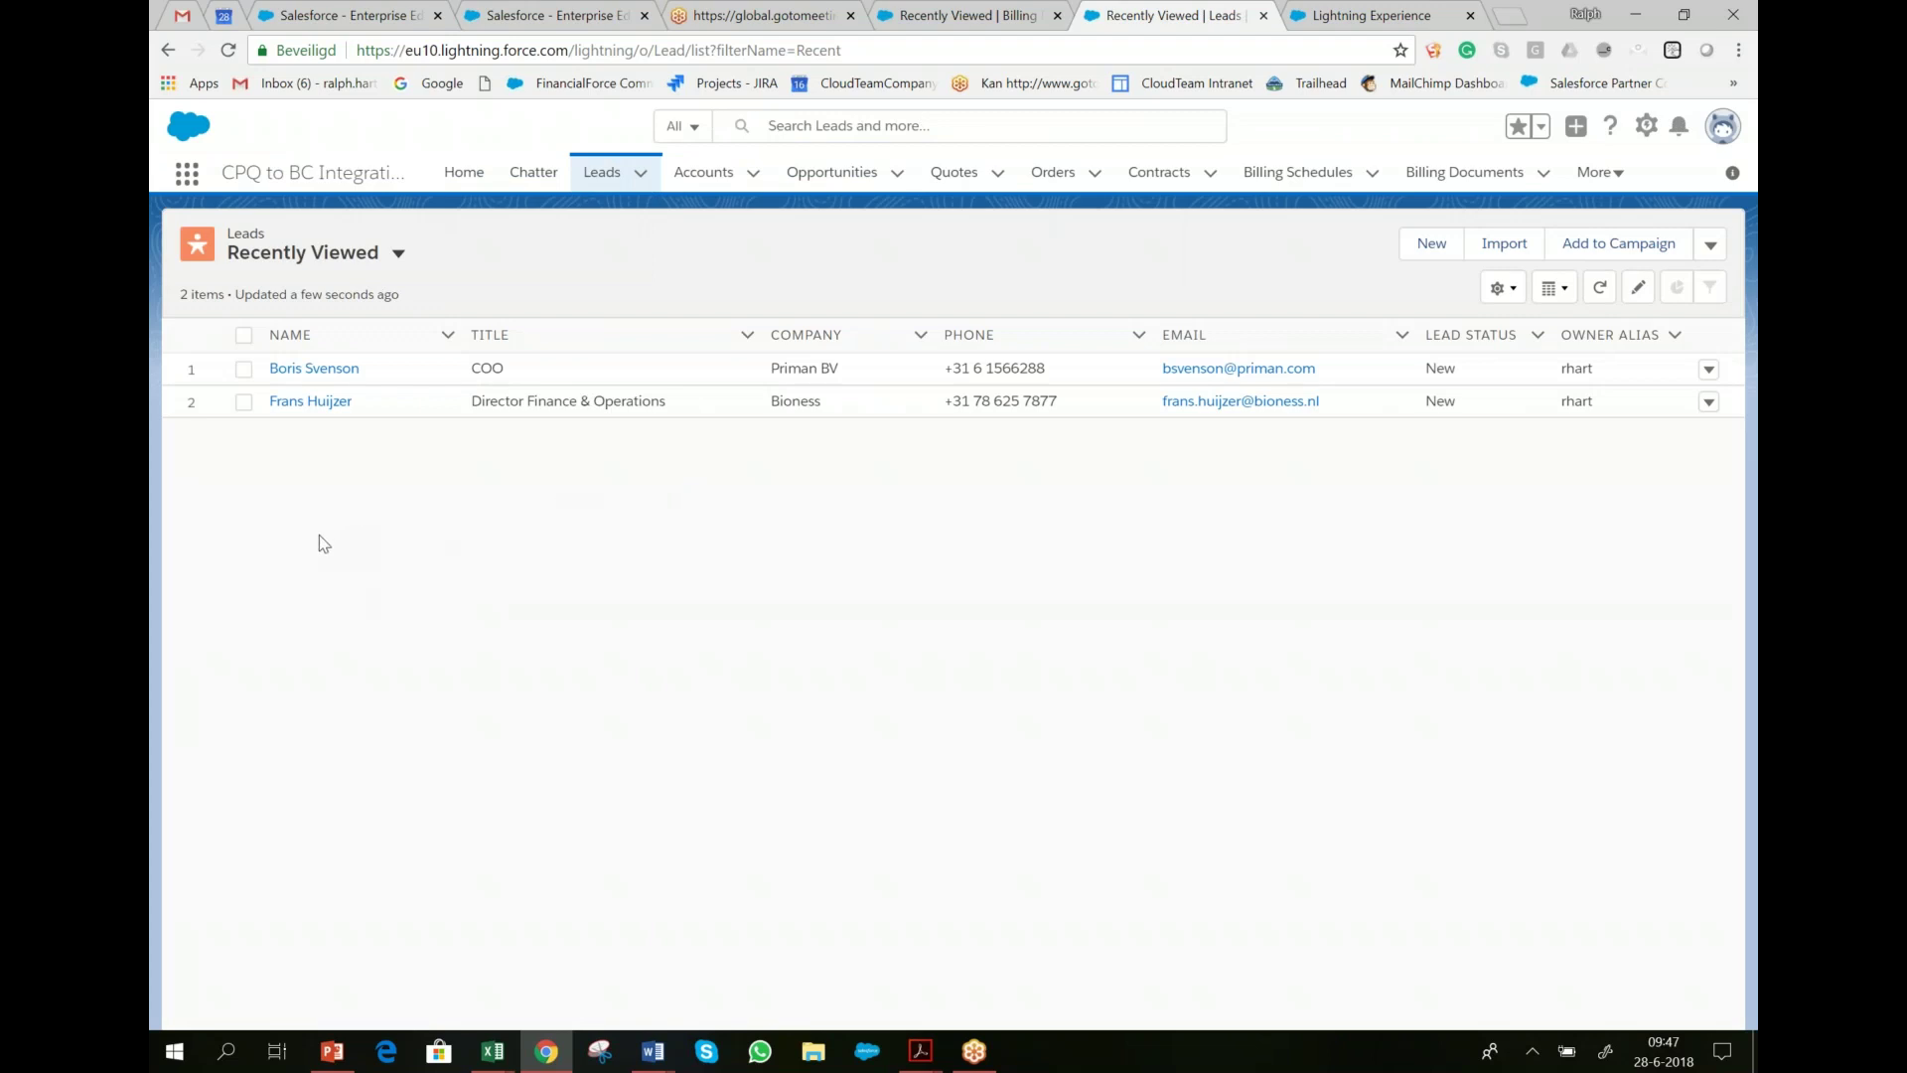
pyautogui.click(310, 402)
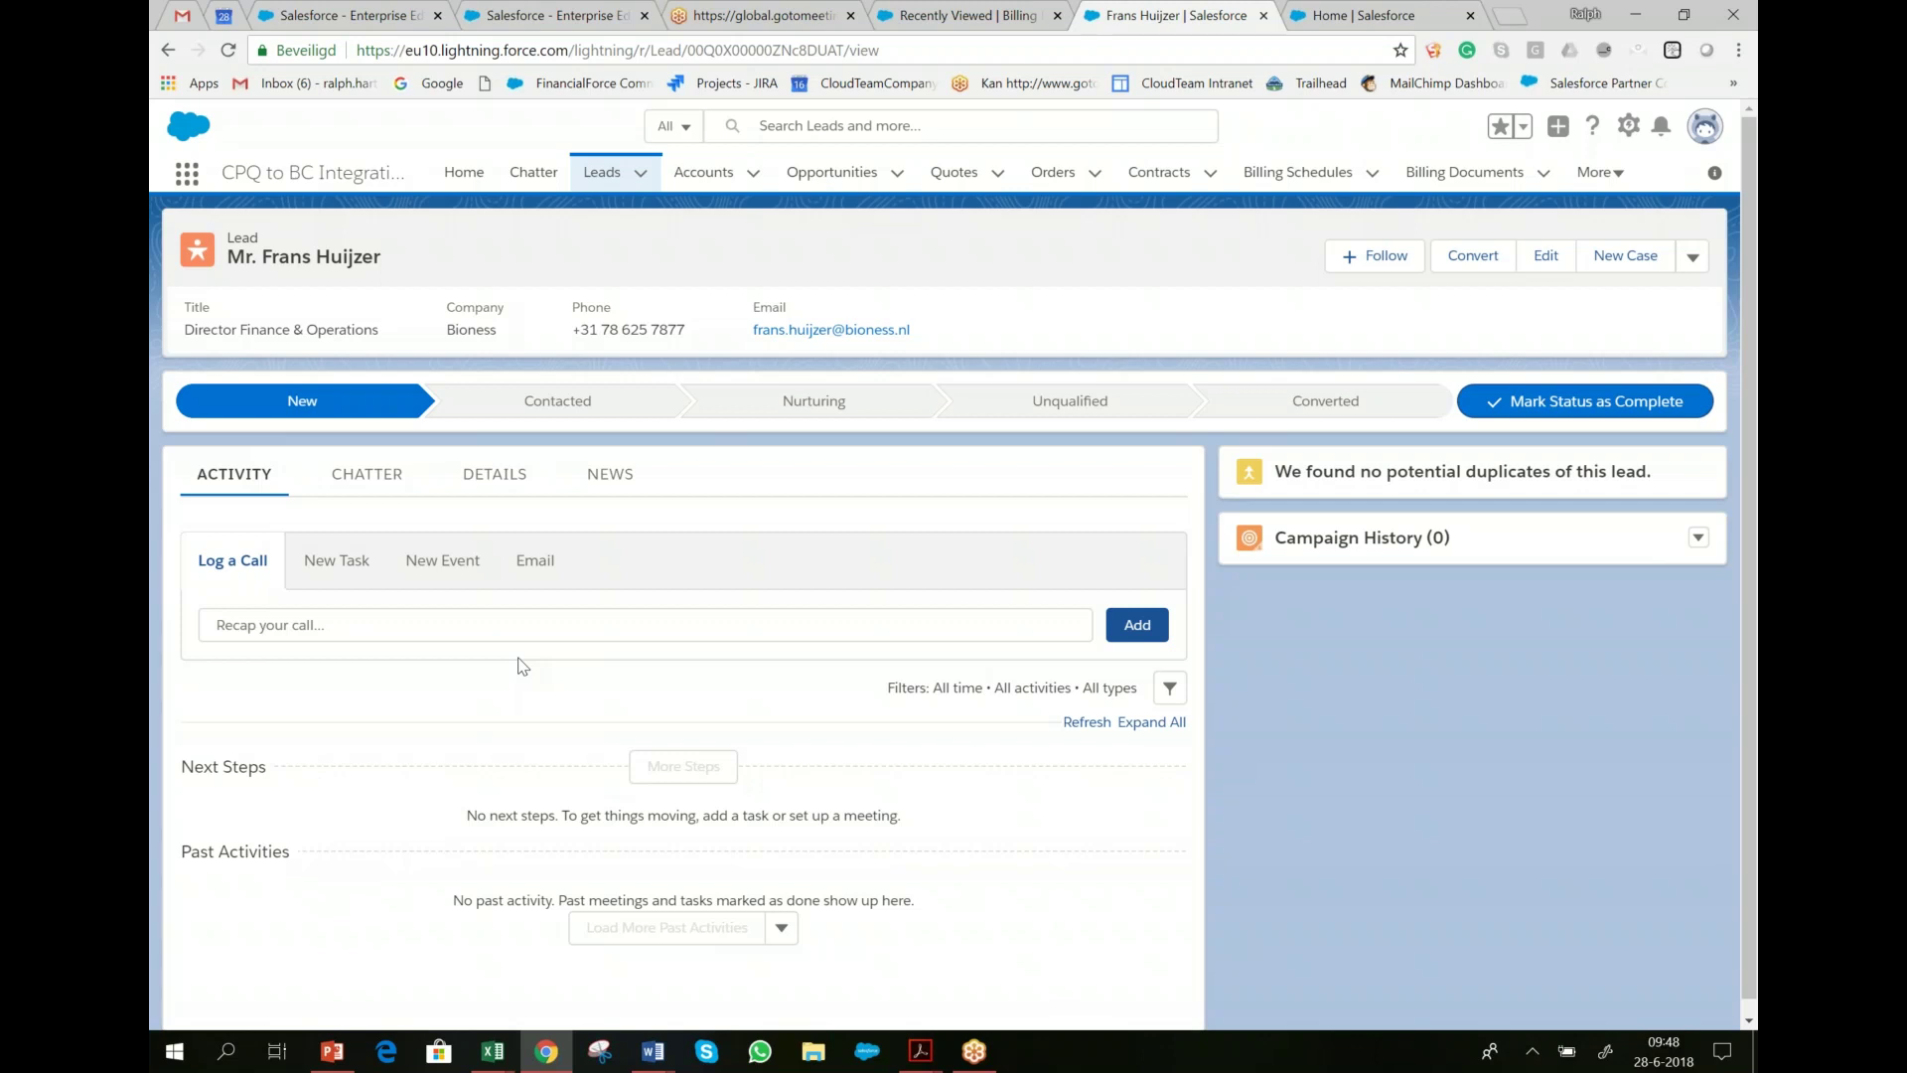
# - Review the Bioness lead's details, including its address, rating, lead source and description
pyautogui.click(503, 486)
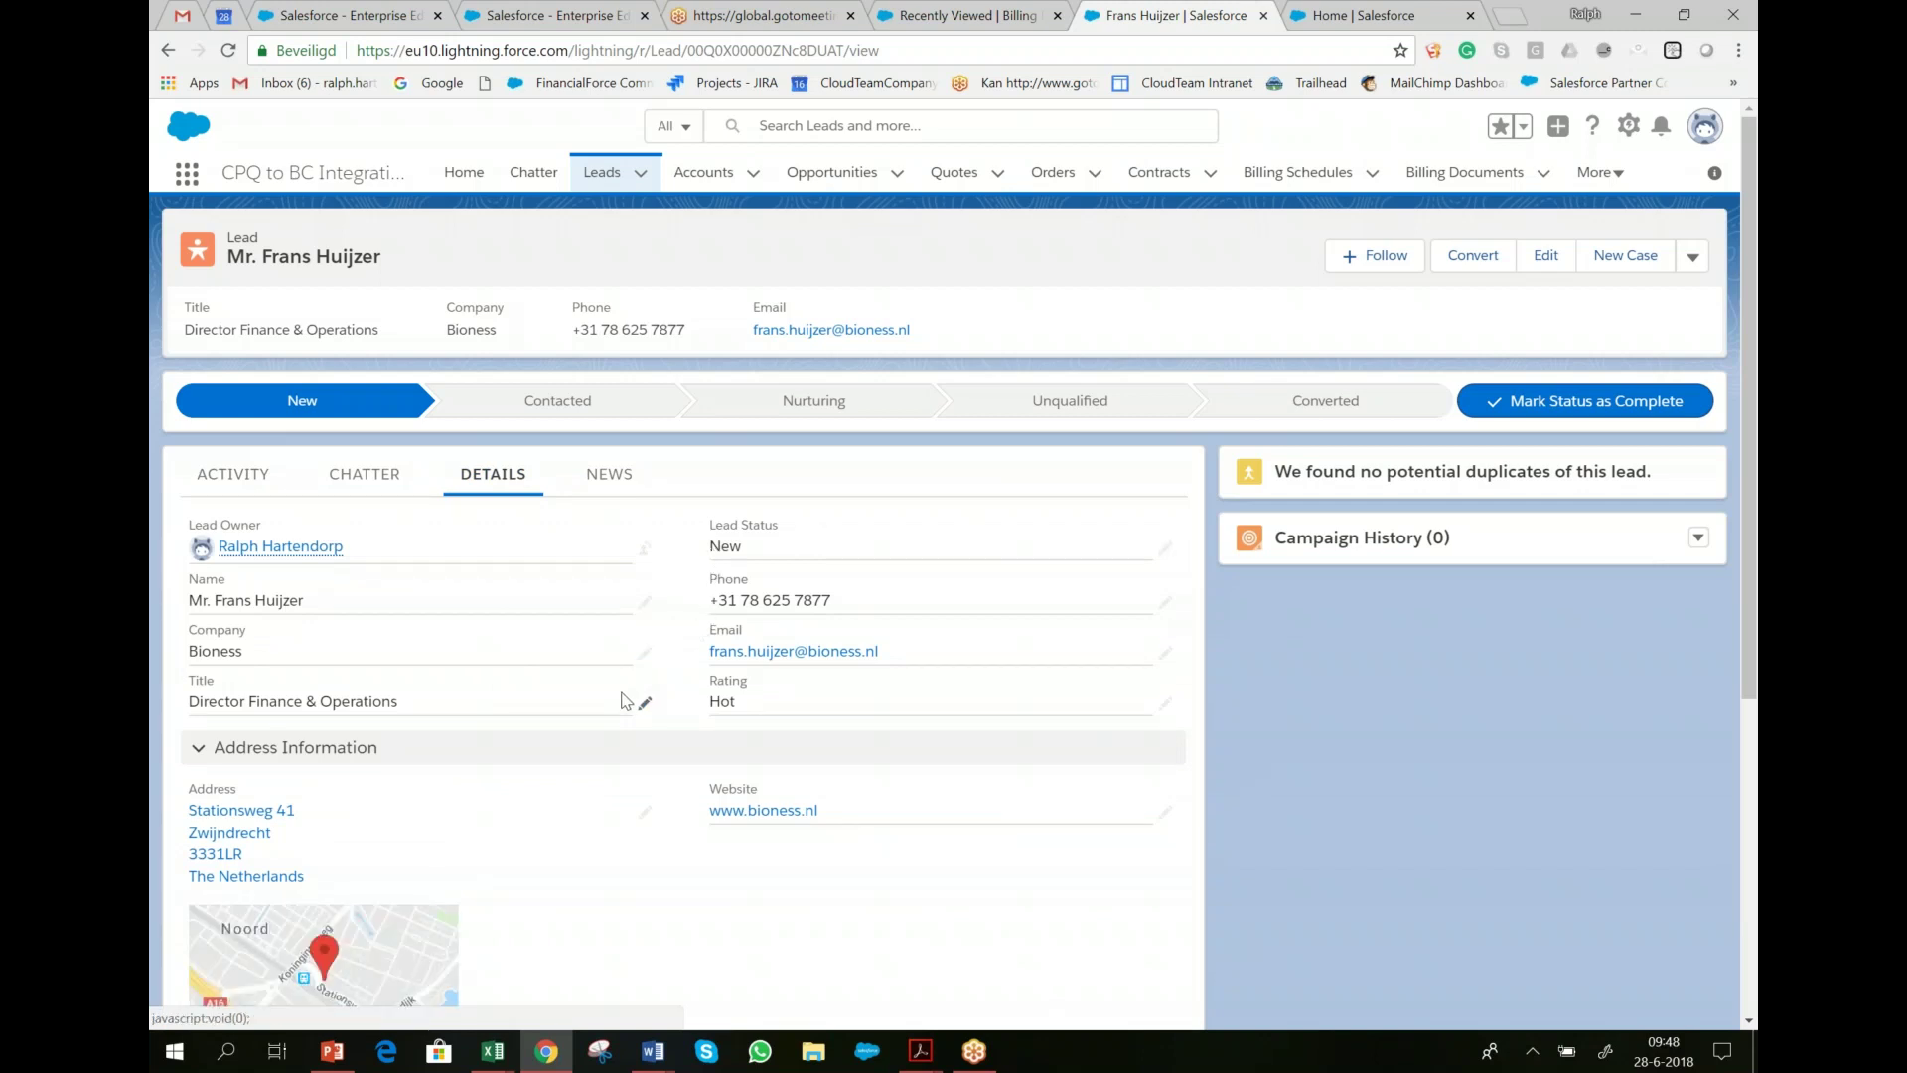
pyautogui.scroll(-5, 645, 775)
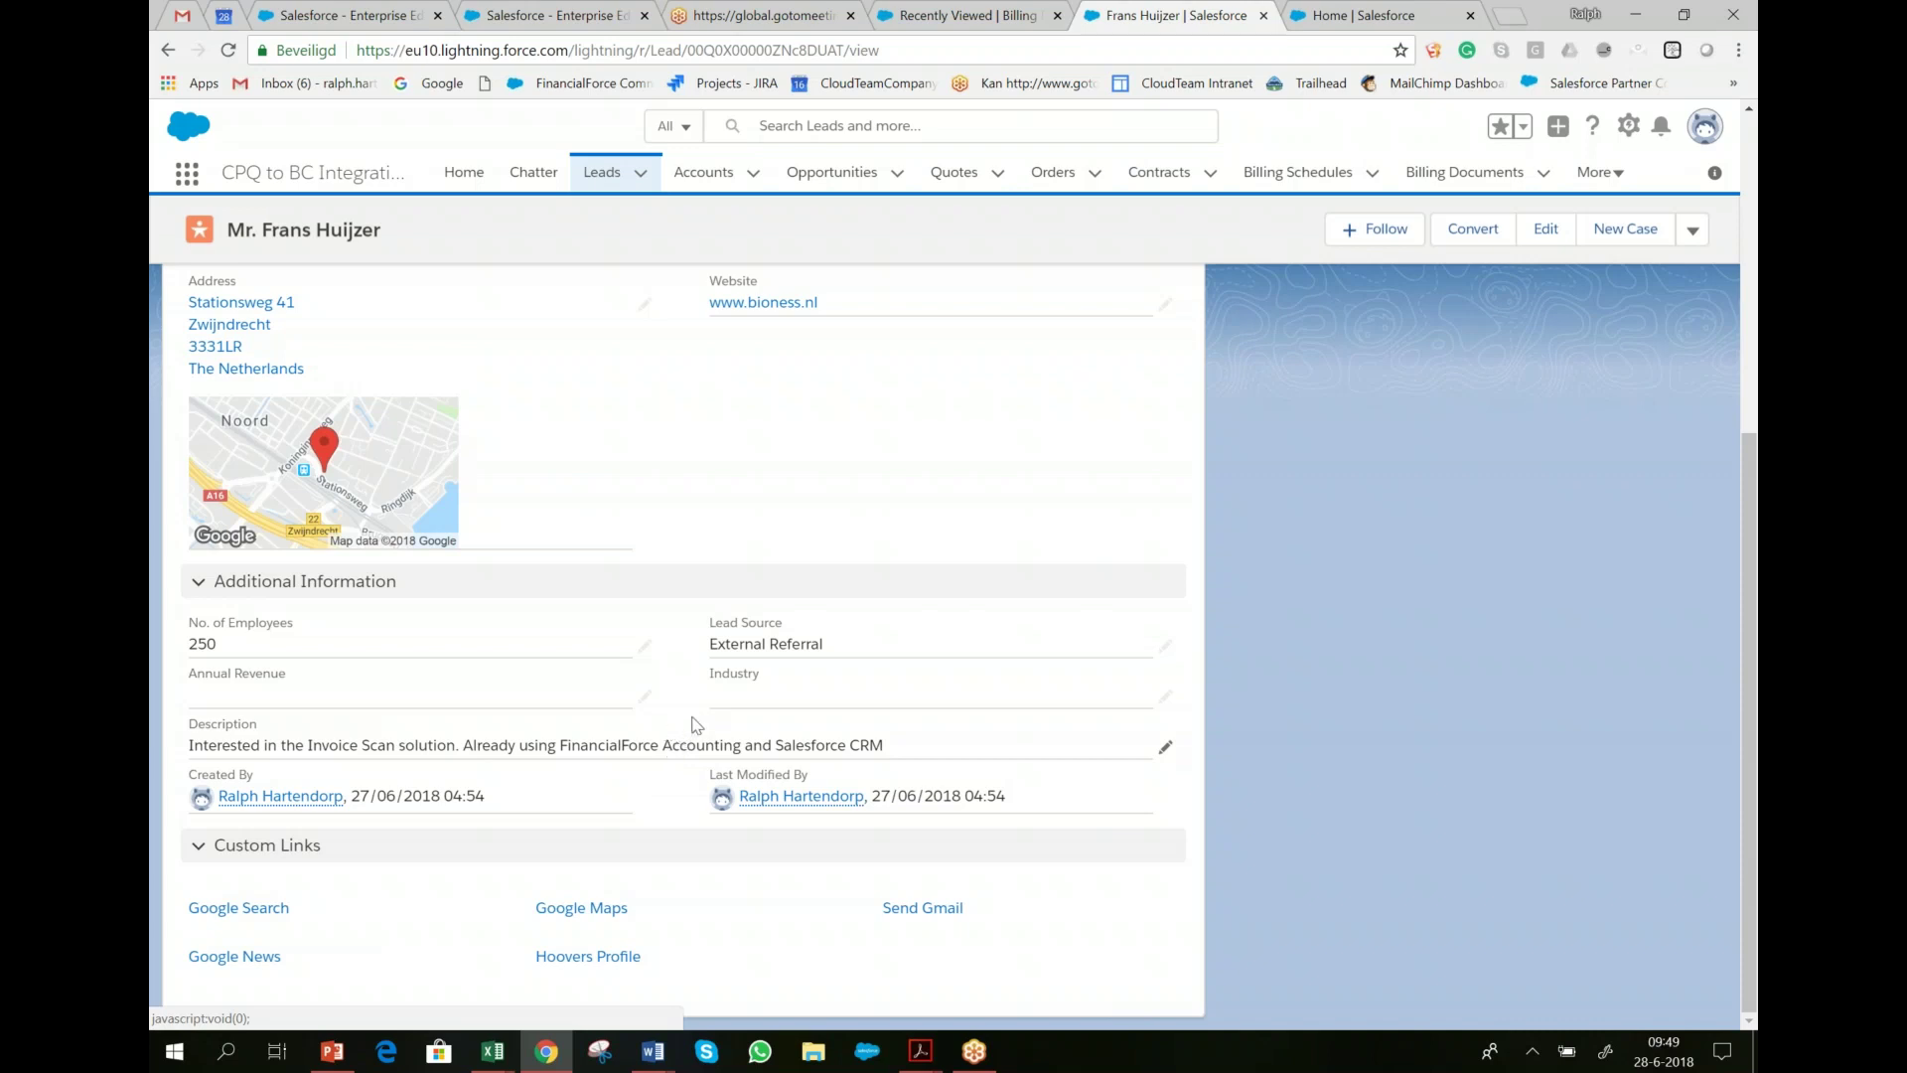
pyautogui.scroll(5, 1165, 645)
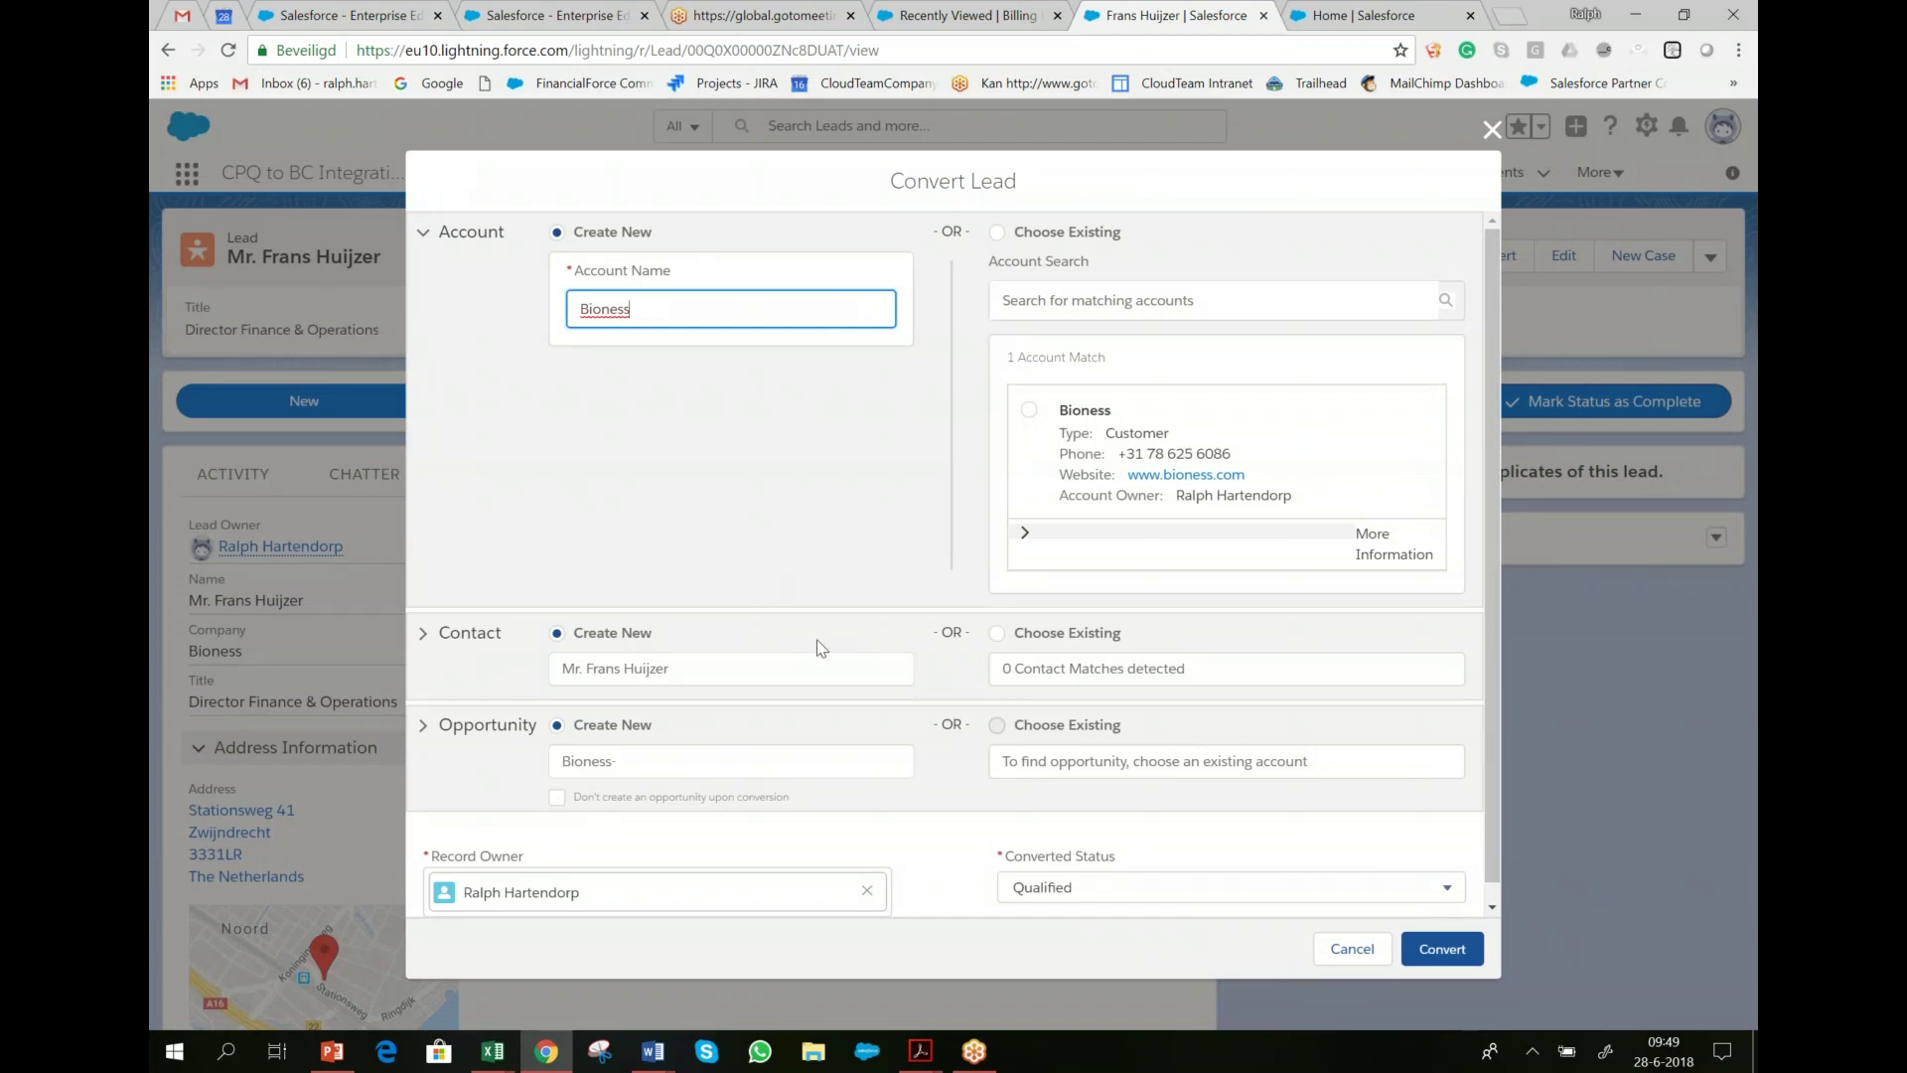
# - Convert the lead to the existing Bioness account with a new contact and a new opportunity named "Bioness-Invoice Scan app", and dismiss the conversion summary
pyautogui.click(678, 767)
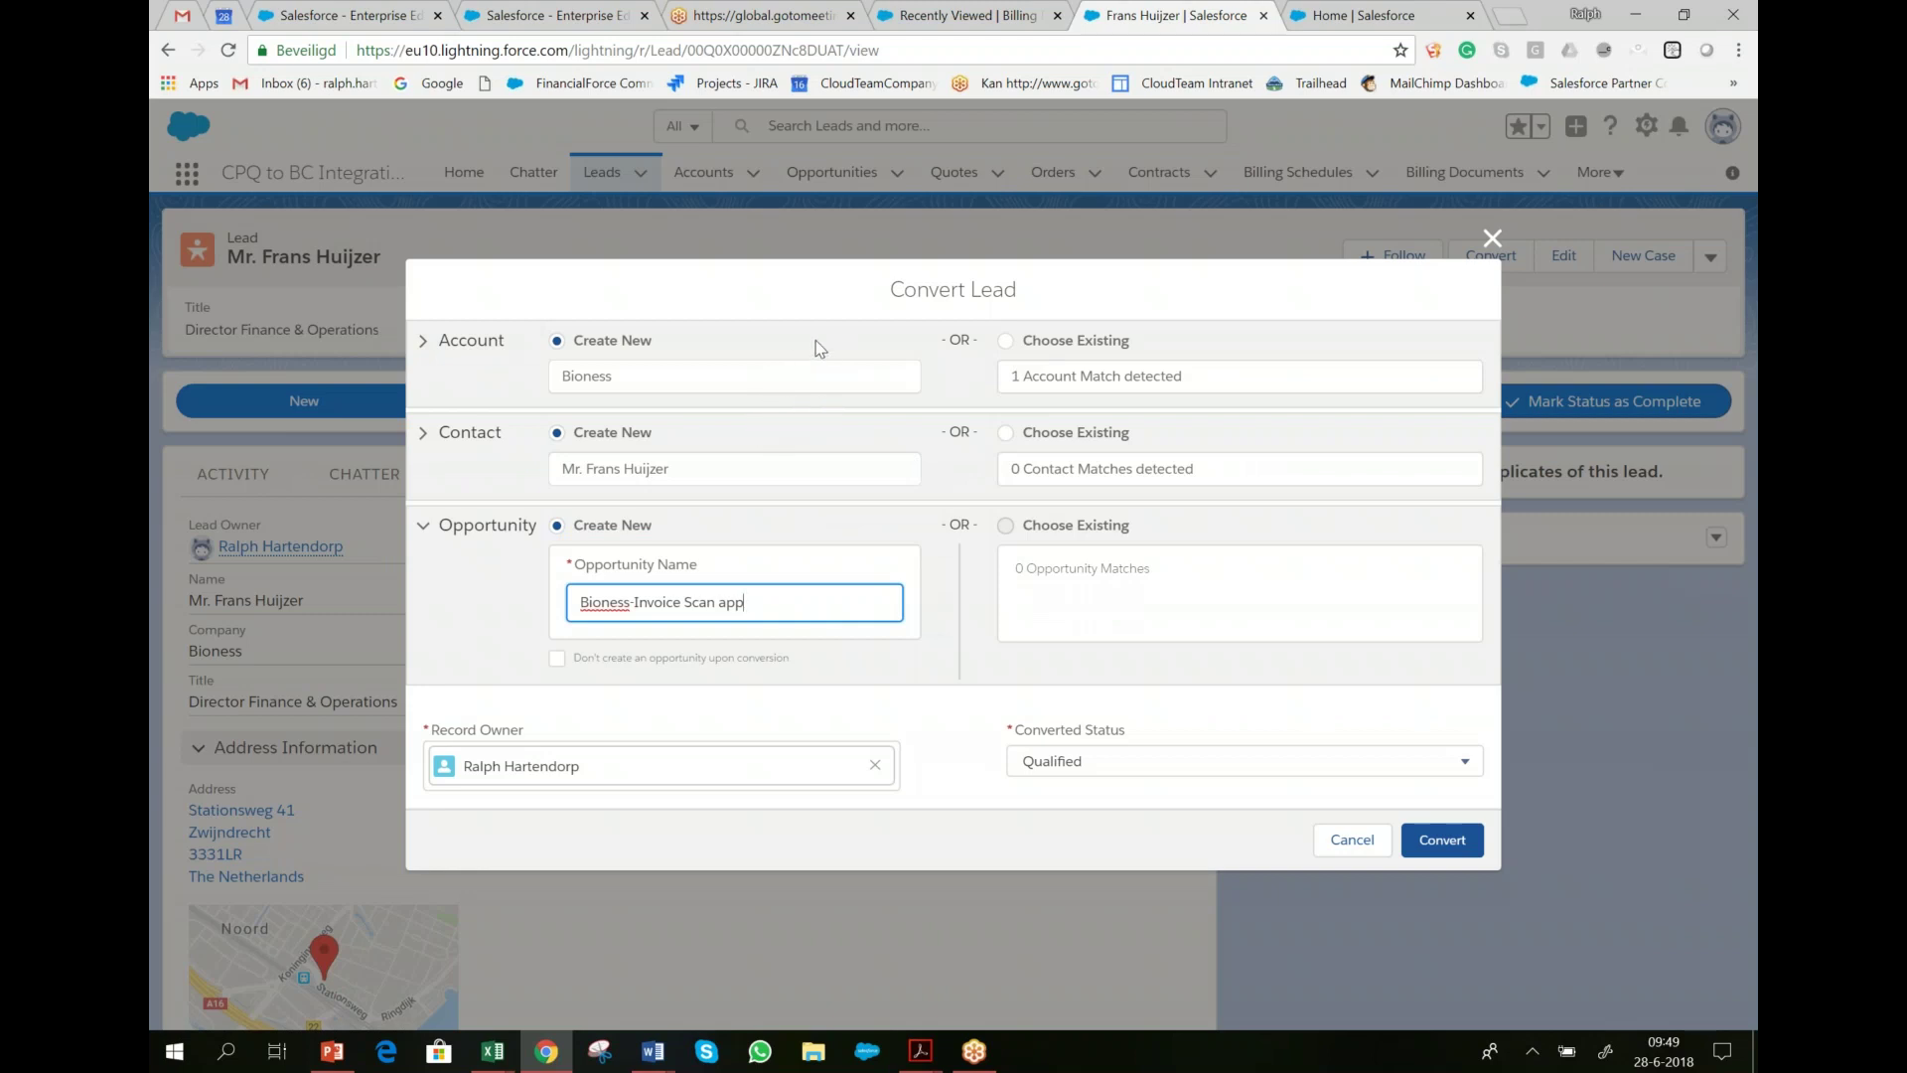
pyautogui.click(1005, 341)
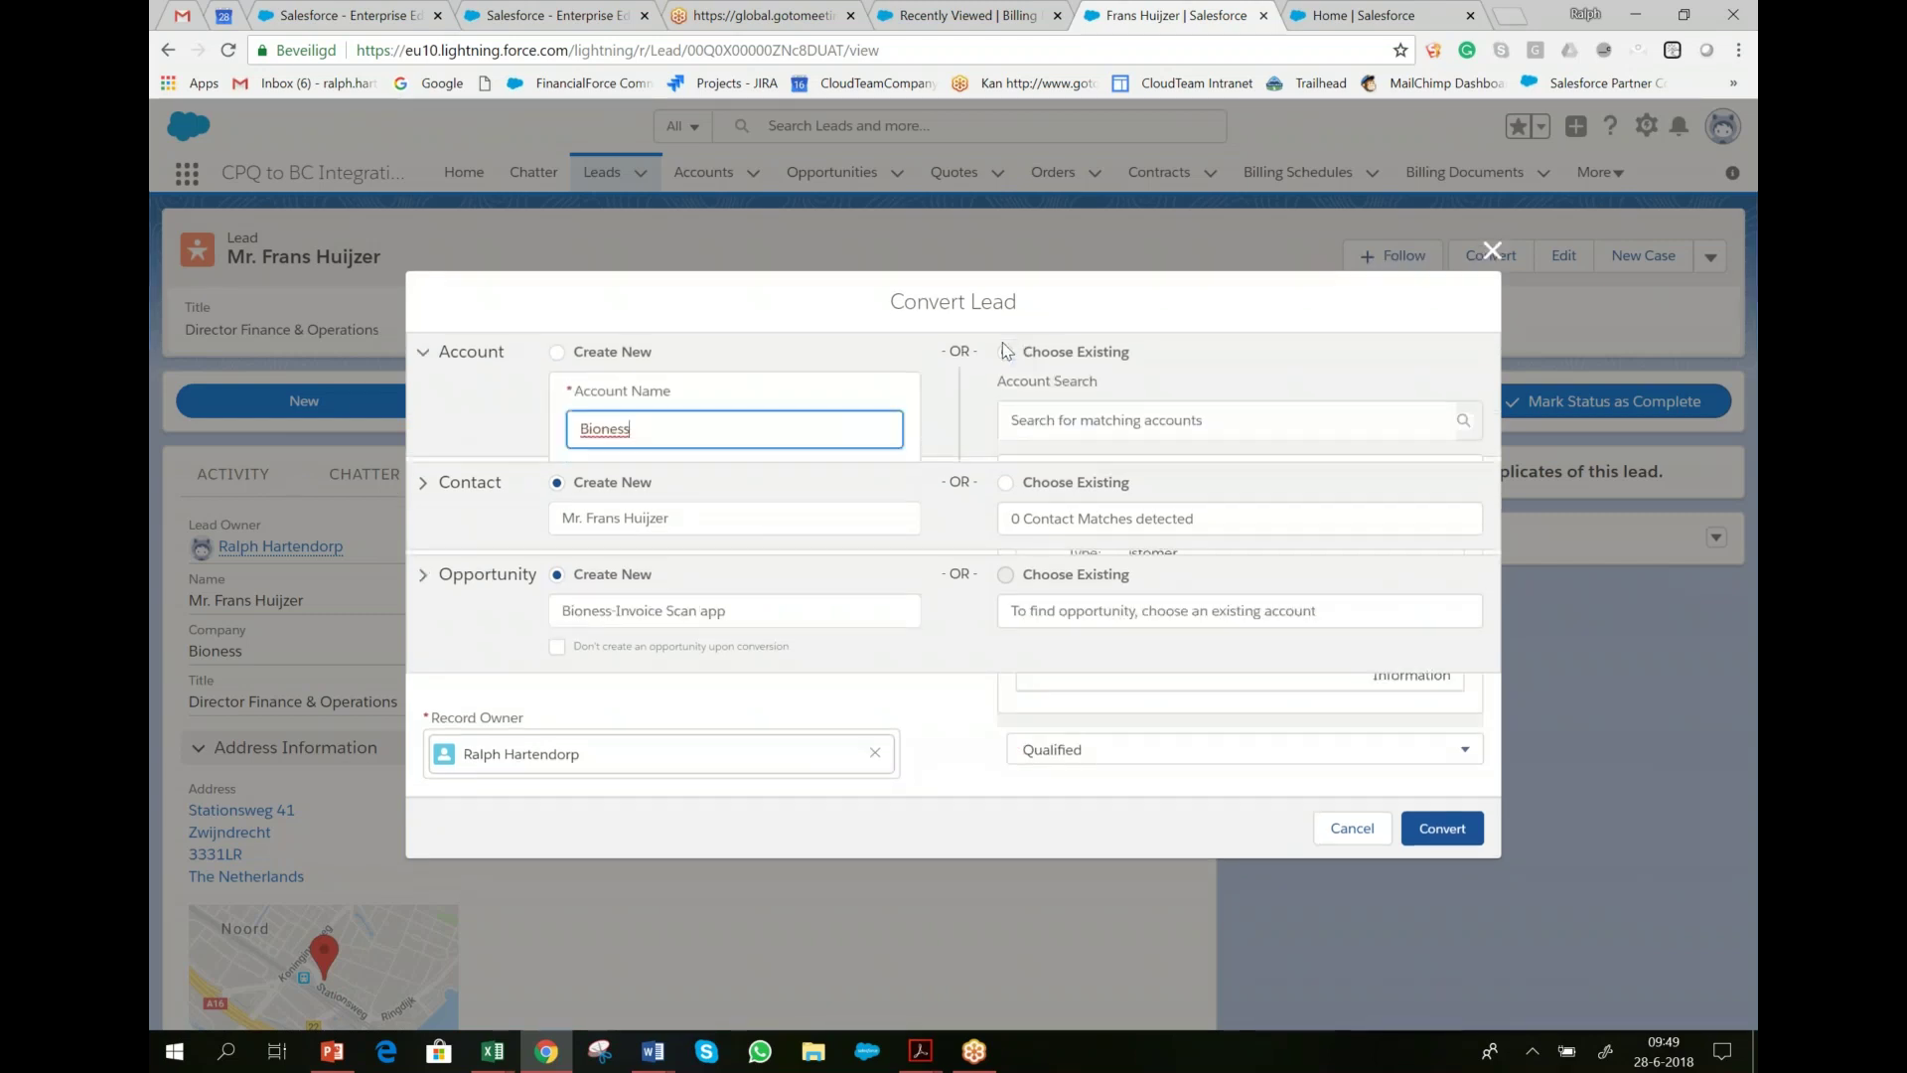
pyautogui.click(1031, 411)
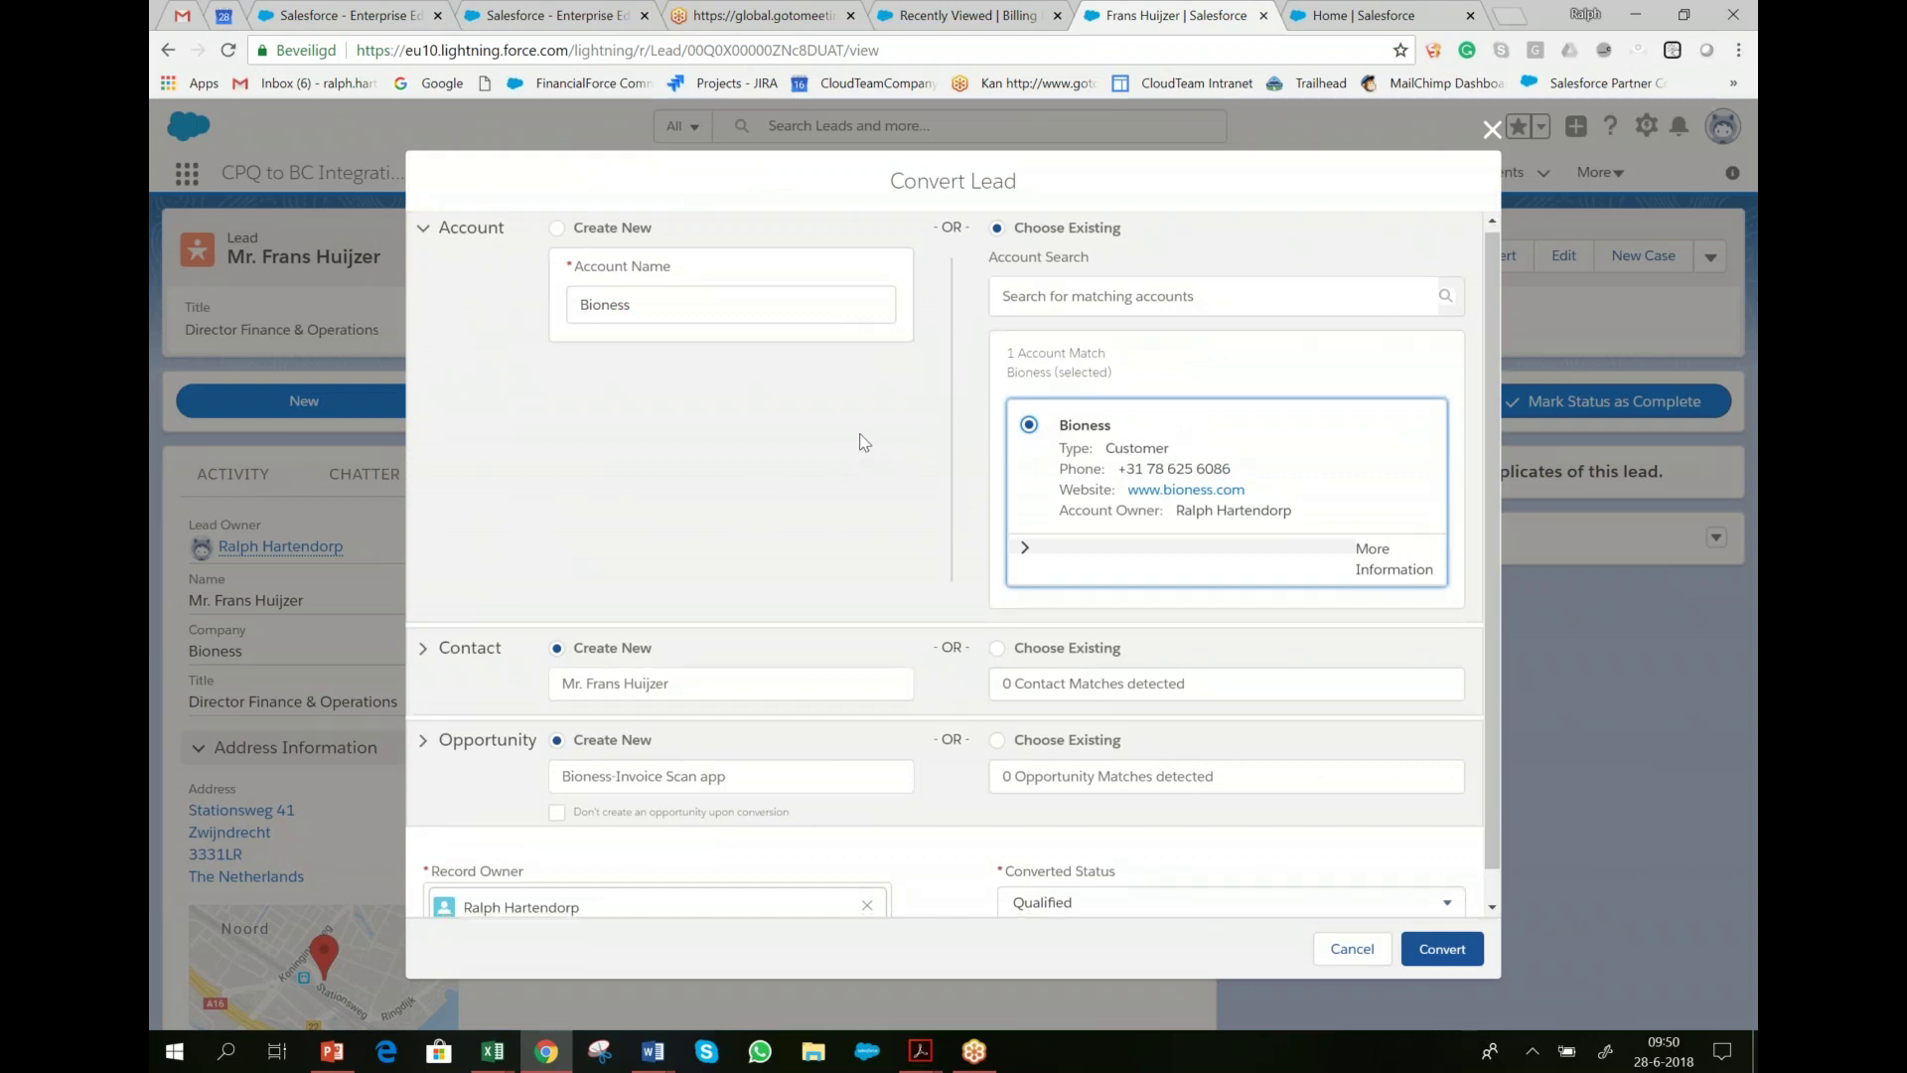
pyautogui.scroll(-1, 1122, 675)
pyautogui.click(1440, 948)
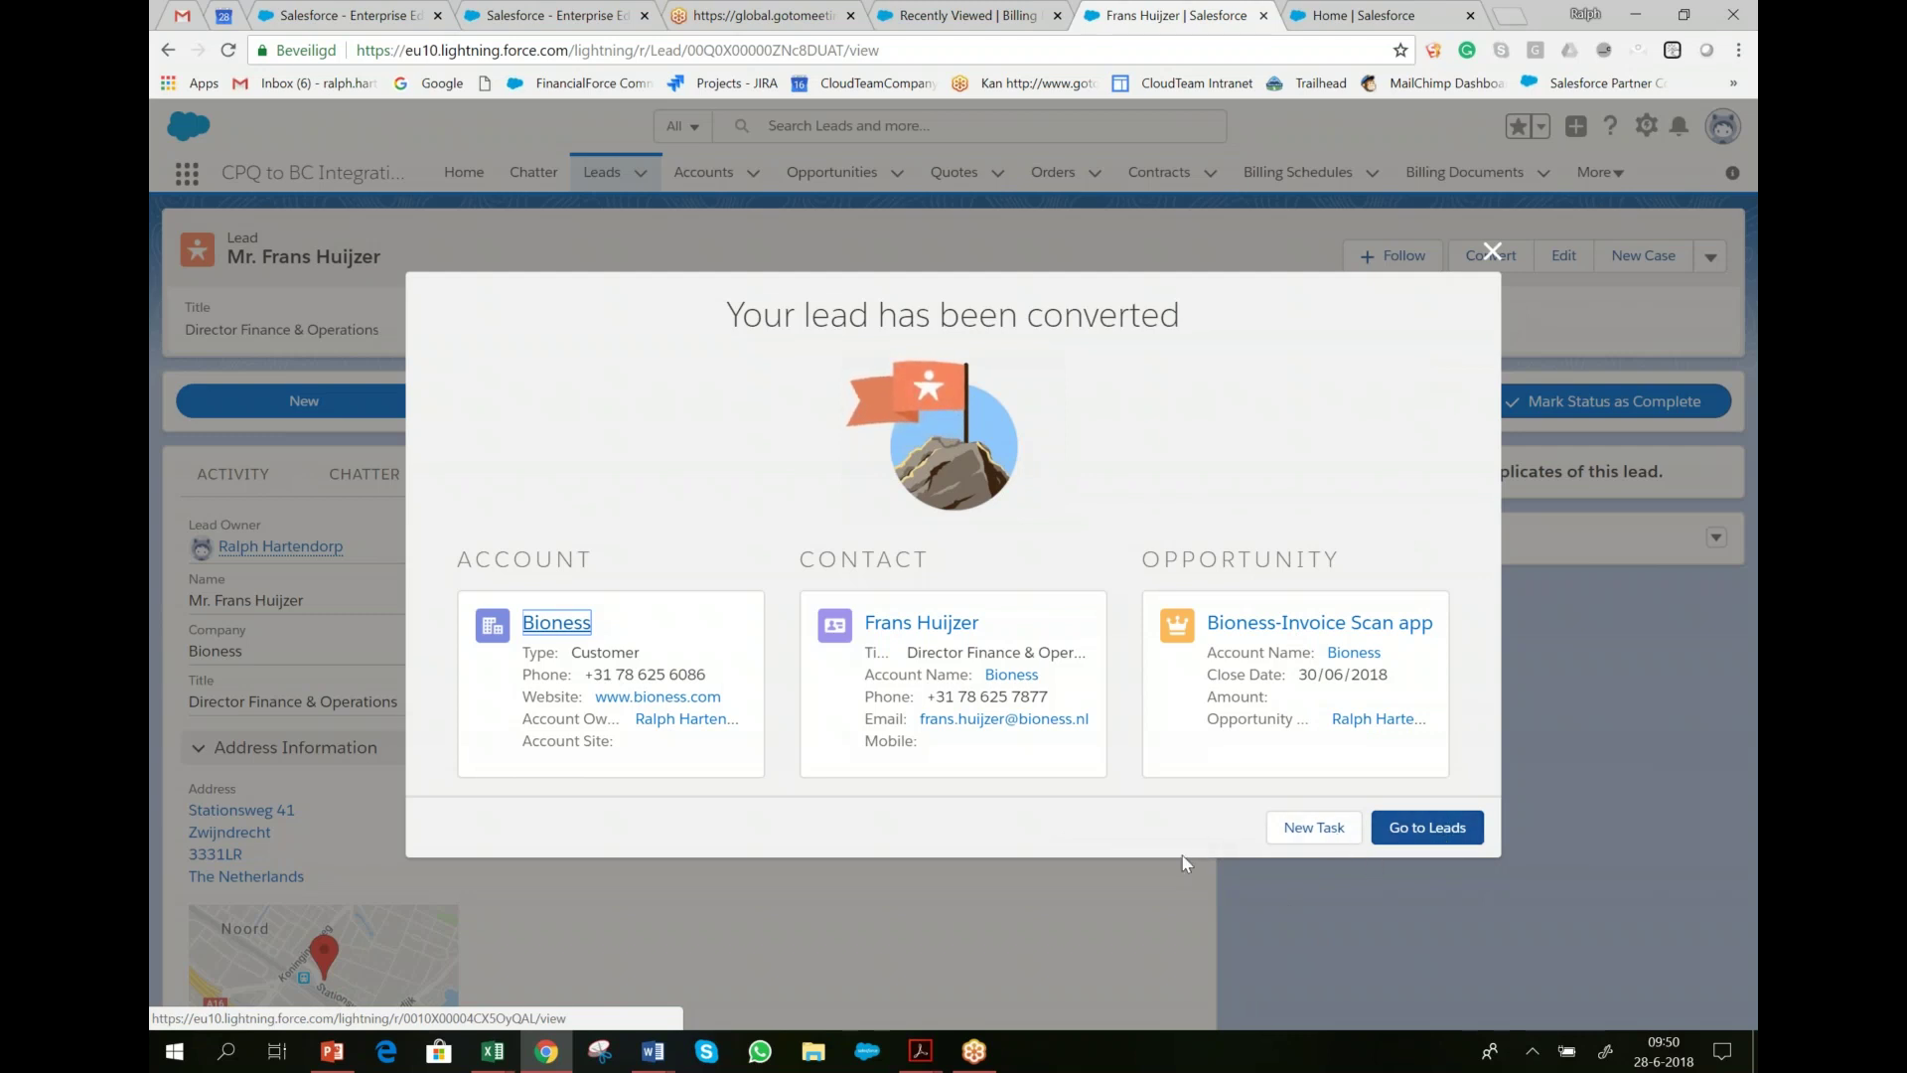
pyautogui.click(1491, 251)
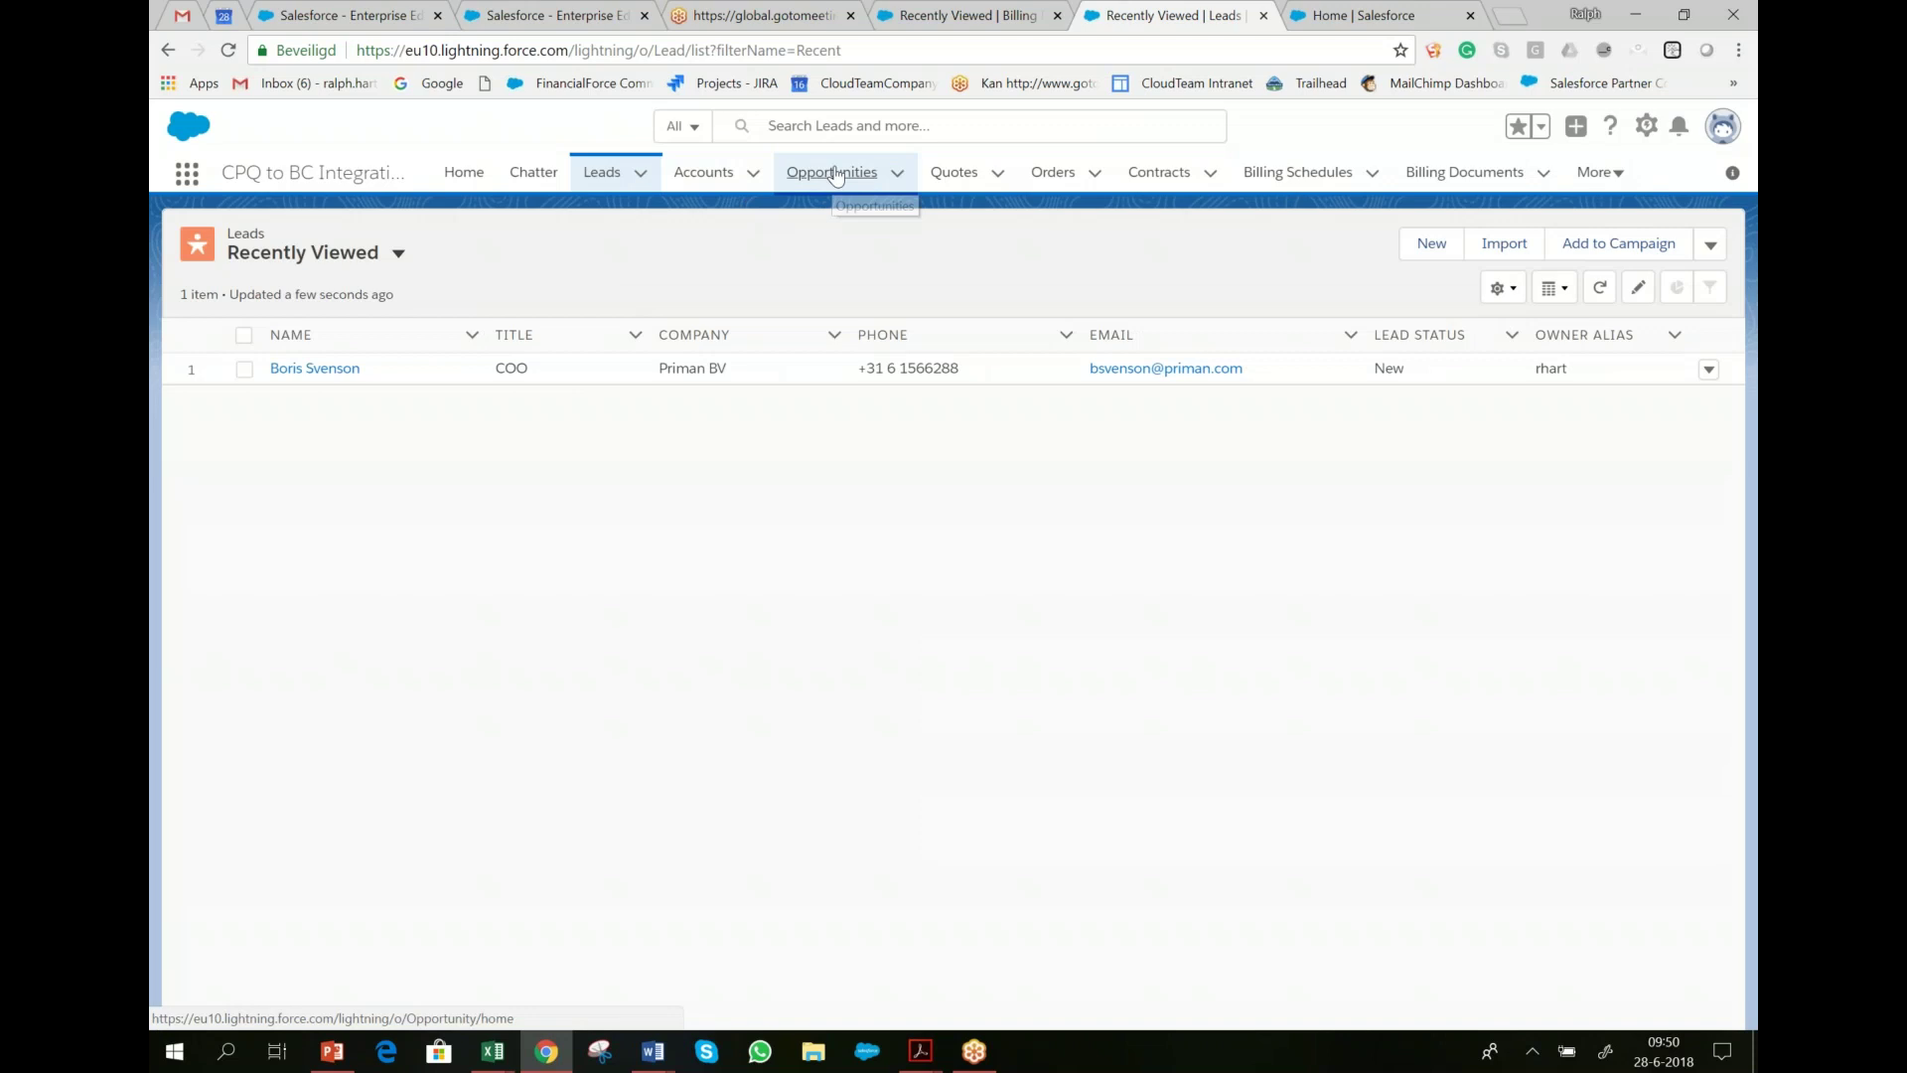
# - Open the Bioness-Invoice Scan app opportunity from the recently viewed opportunities
pyautogui.click(836, 174)
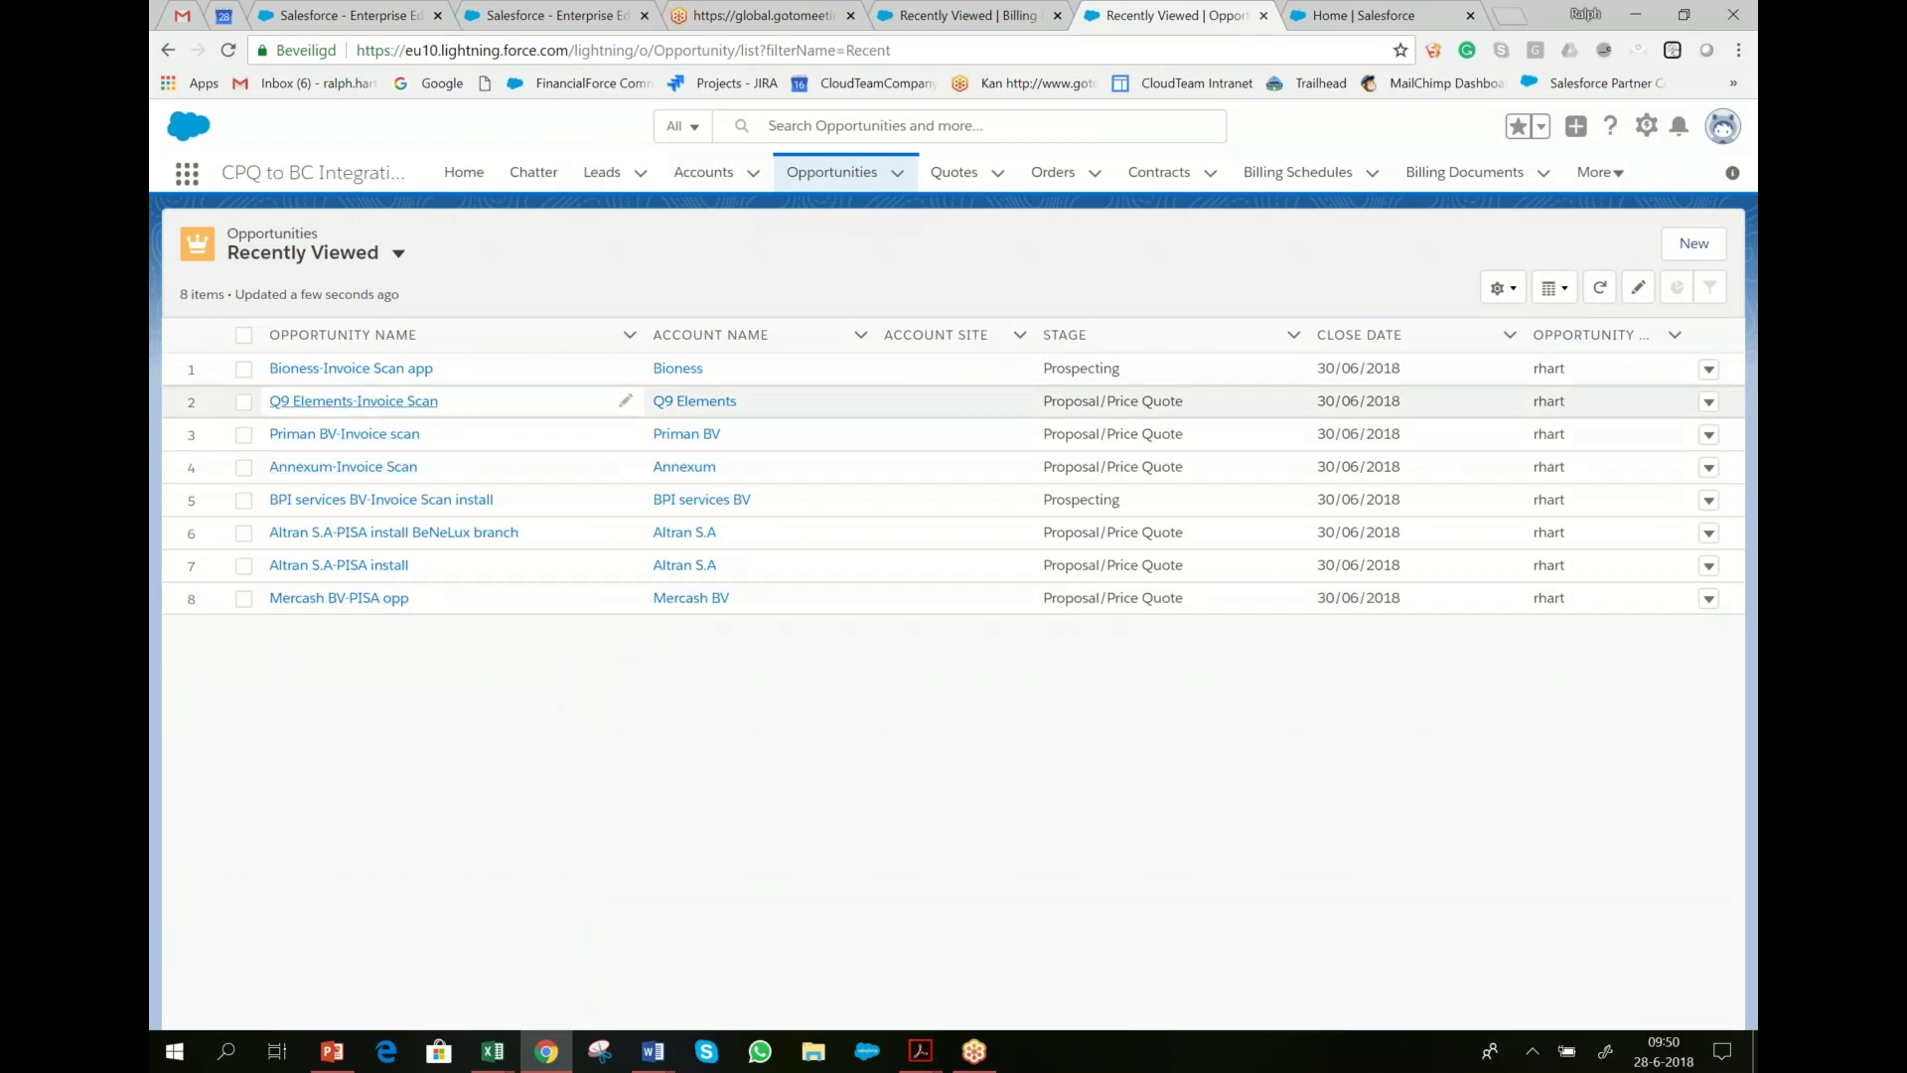
pyautogui.click(336, 375)
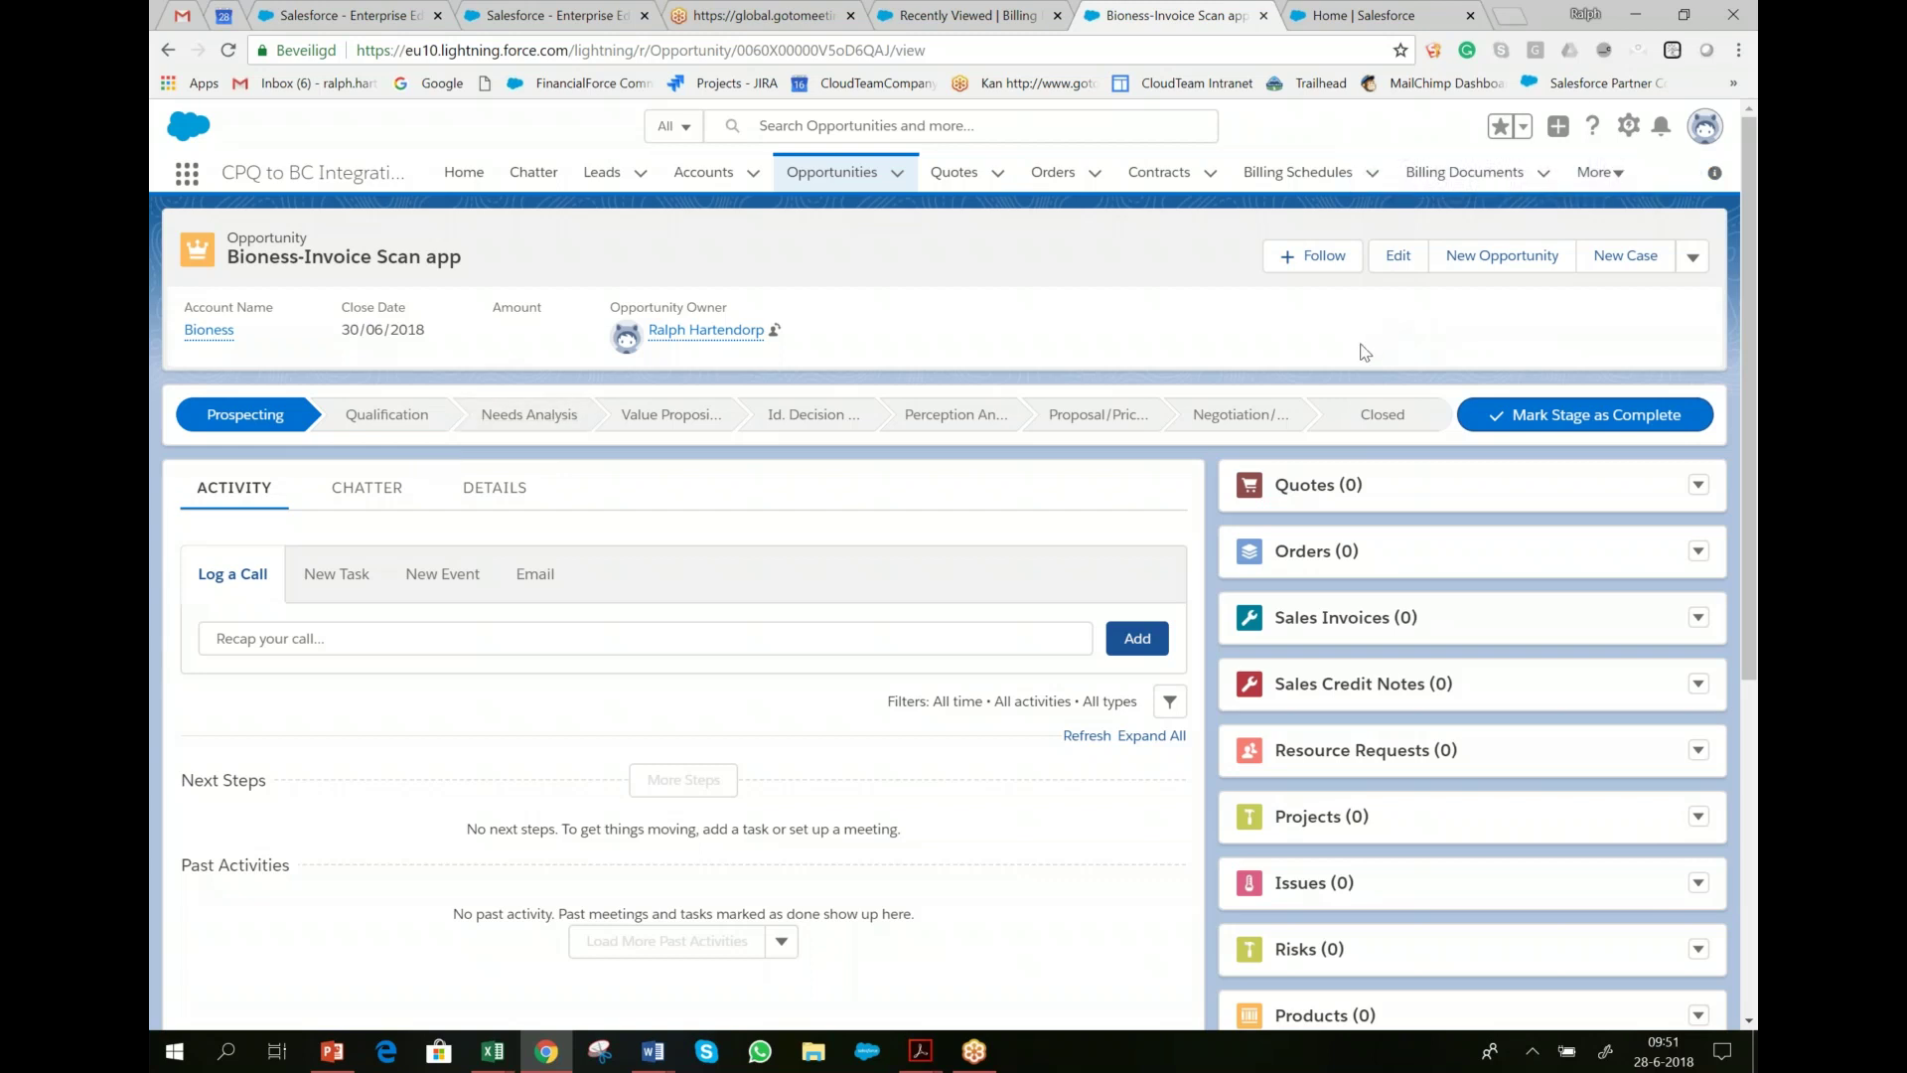
# - Open the Company Performance Dashboard from the recent dashboards
pyautogui.click(1601, 173)
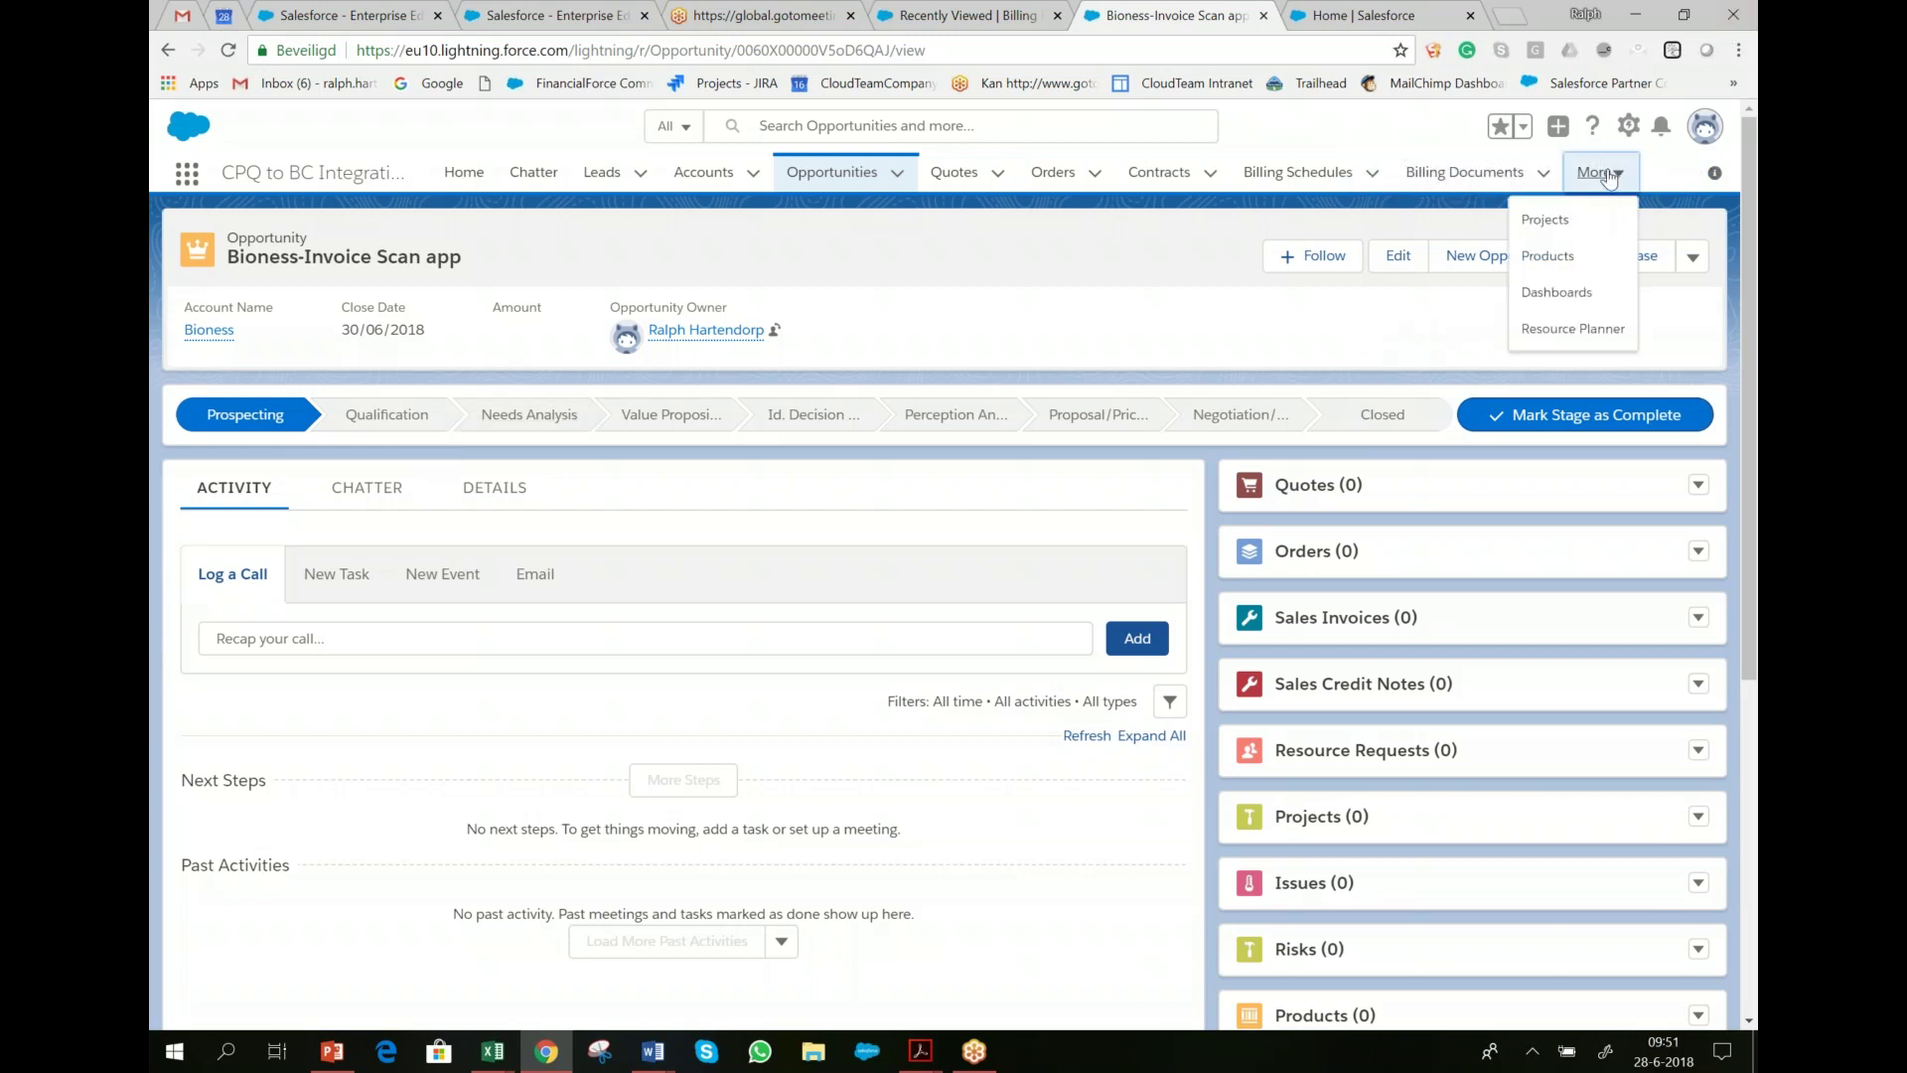
pyautogui.click(1556, 292)
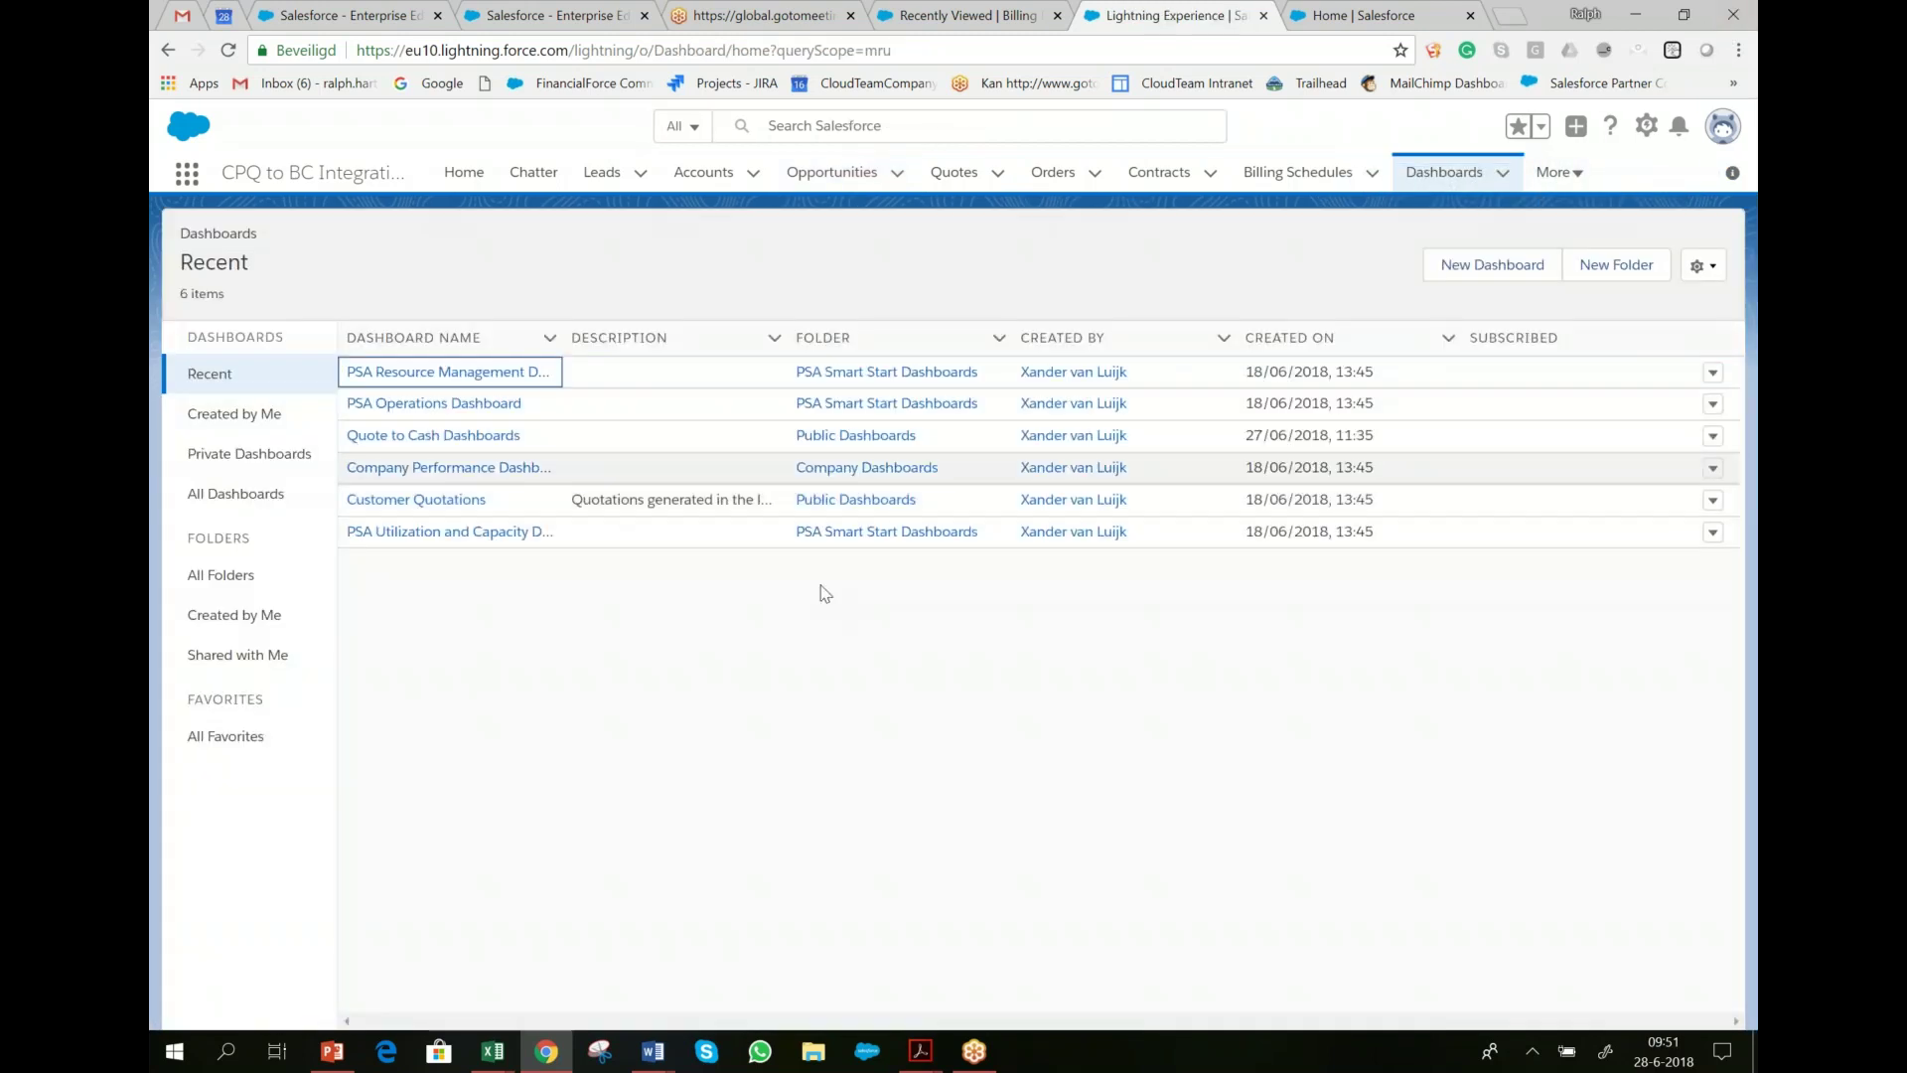
pyautogui.moveTo(443, 477); pyautogui.dragTo(444, 481)
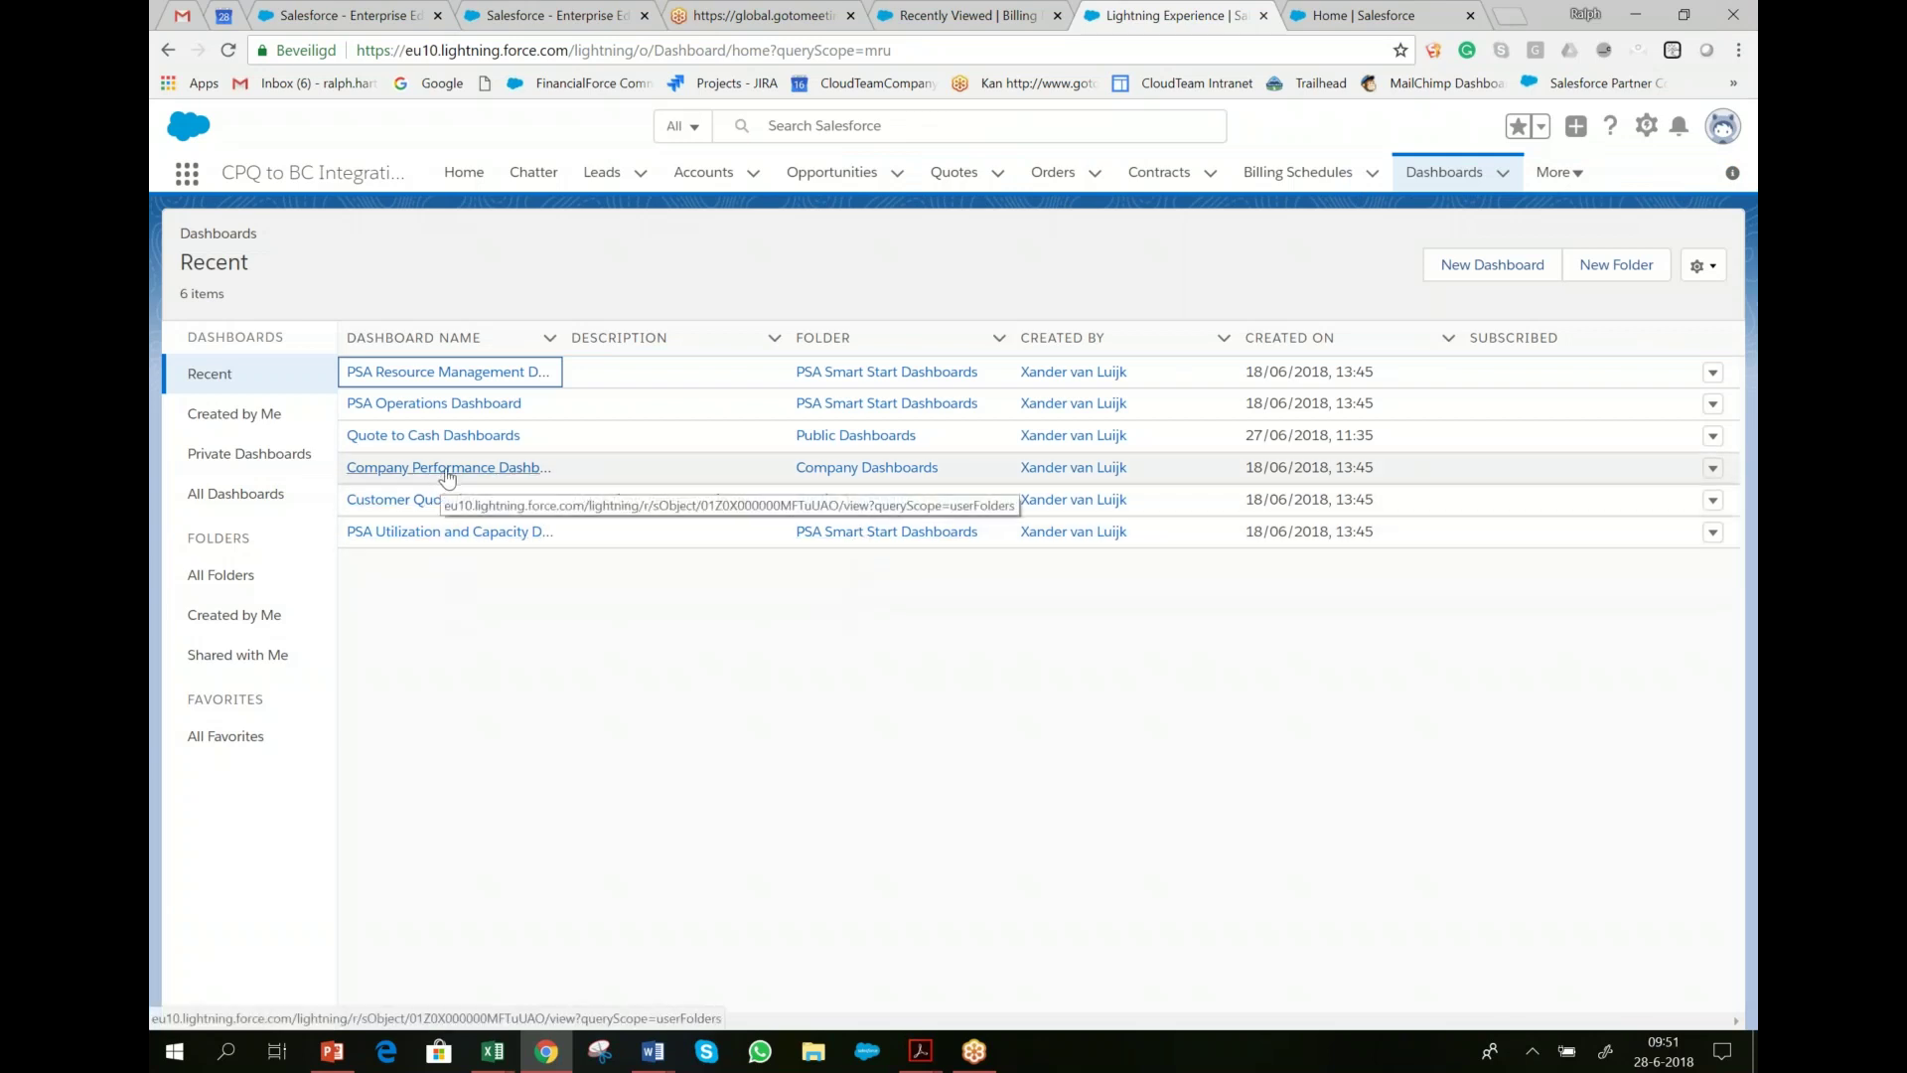
pyautogui.click(447, 478)
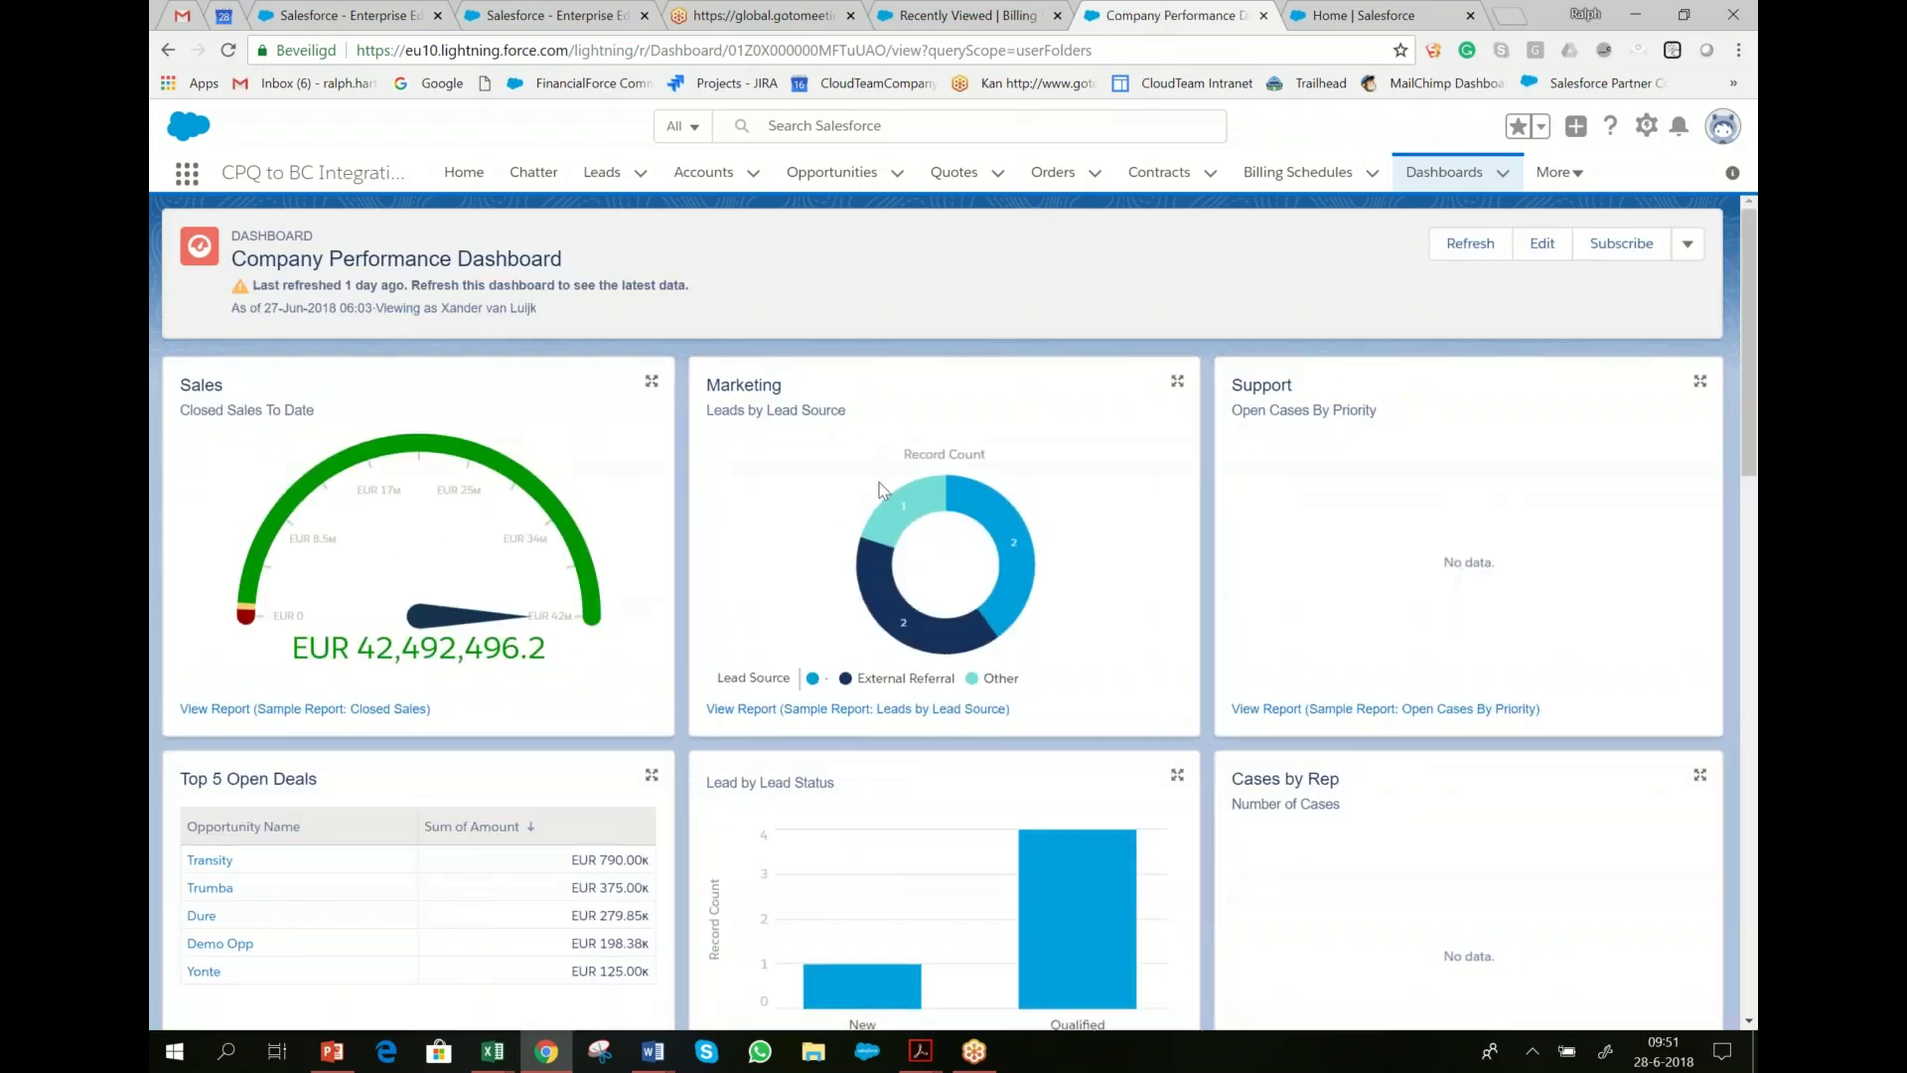
# - View the Leads by Lead Source and Leads by Status reports behind the dashboard's charts, returning to the dashboard after each
pyautogui.scroll(-1, 778, 494)
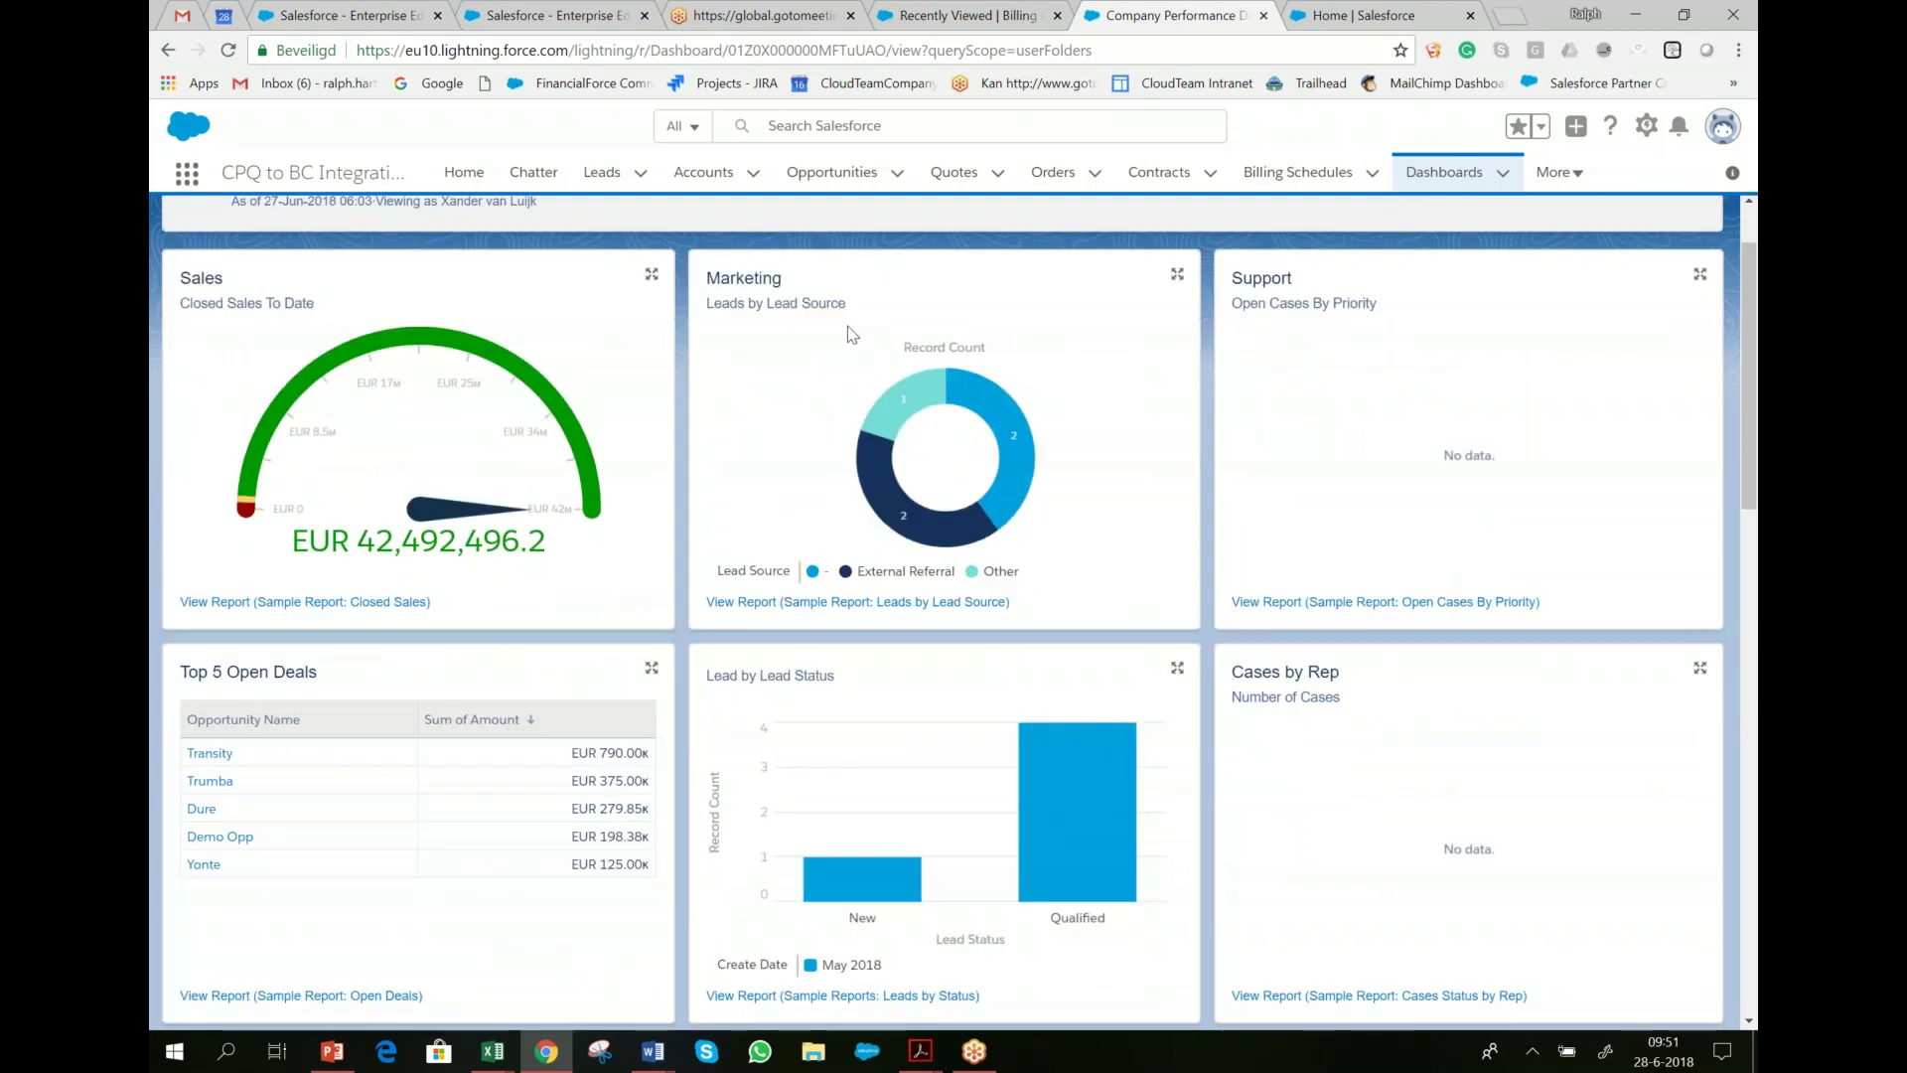
pyautogui.click(915, 606)
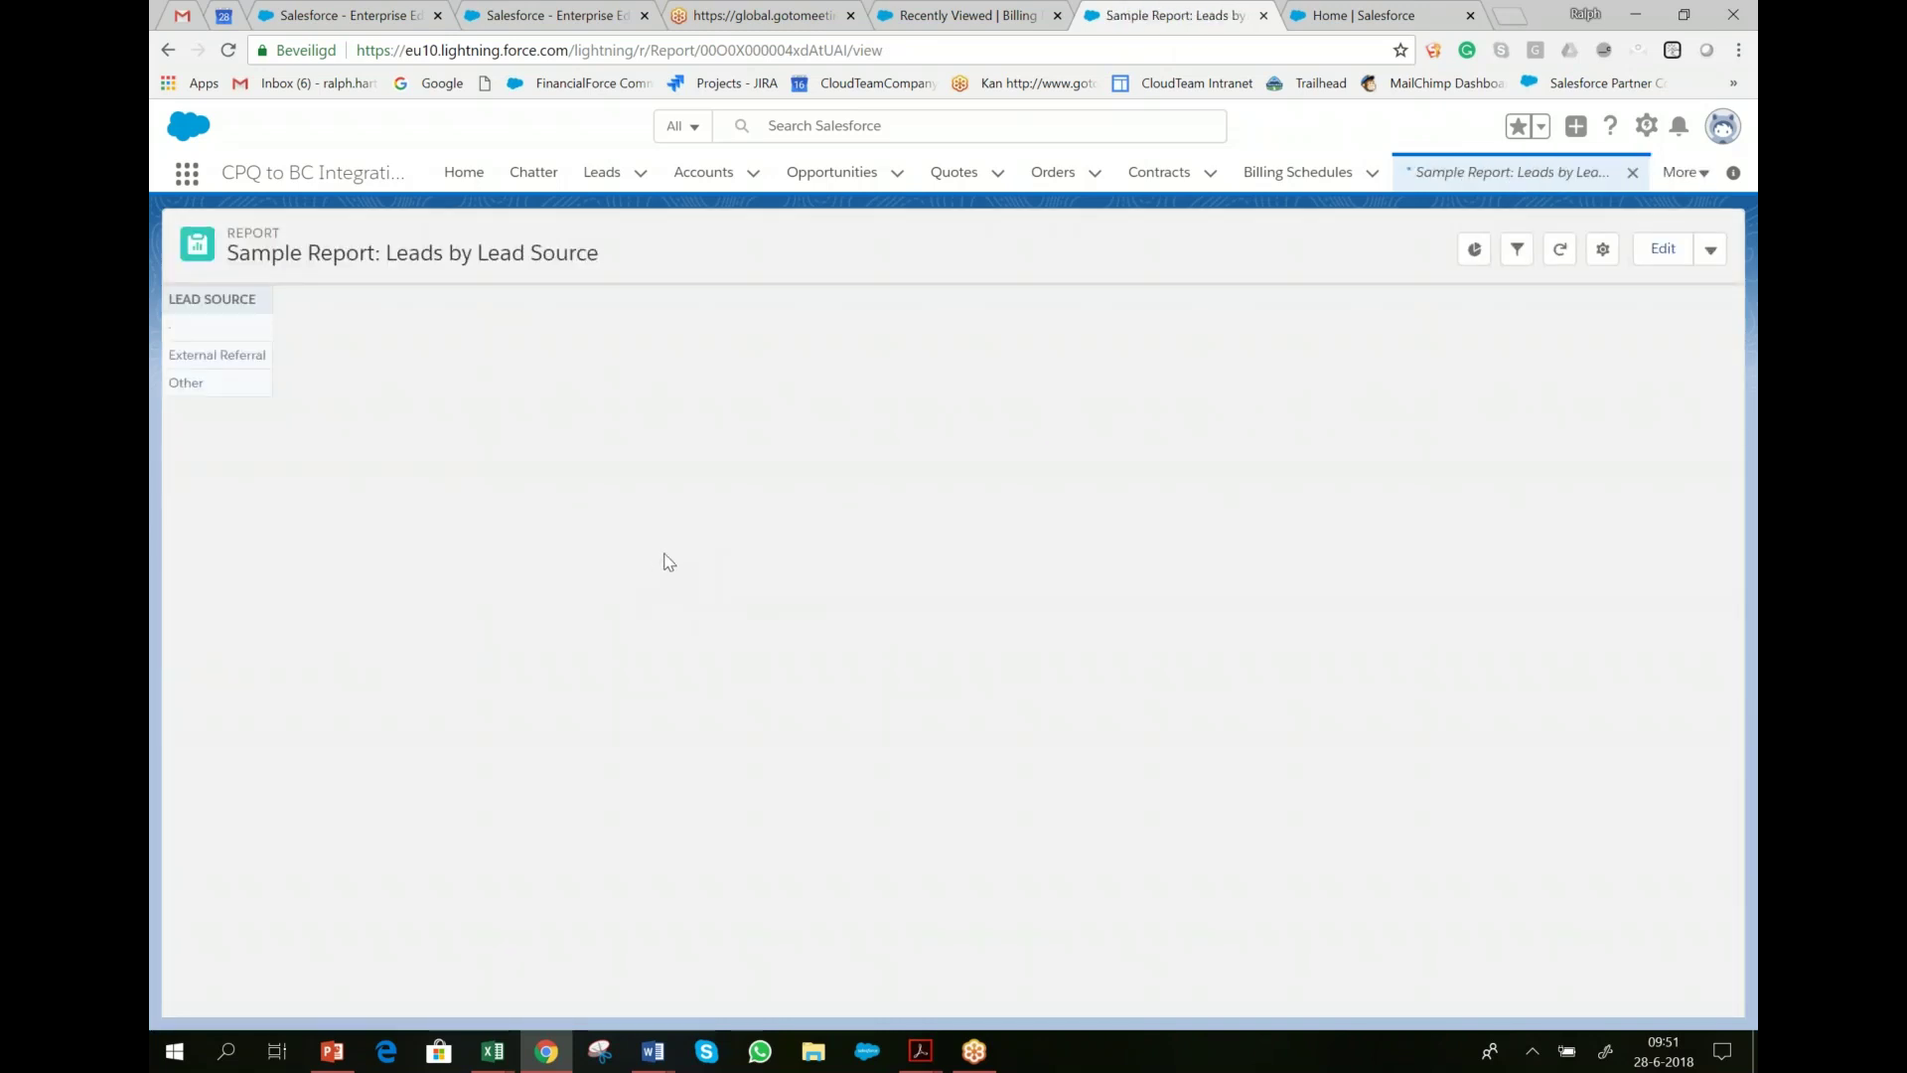
pyautogui.click(167, 50)
pyautogui.scroll(-3, 879, 621)
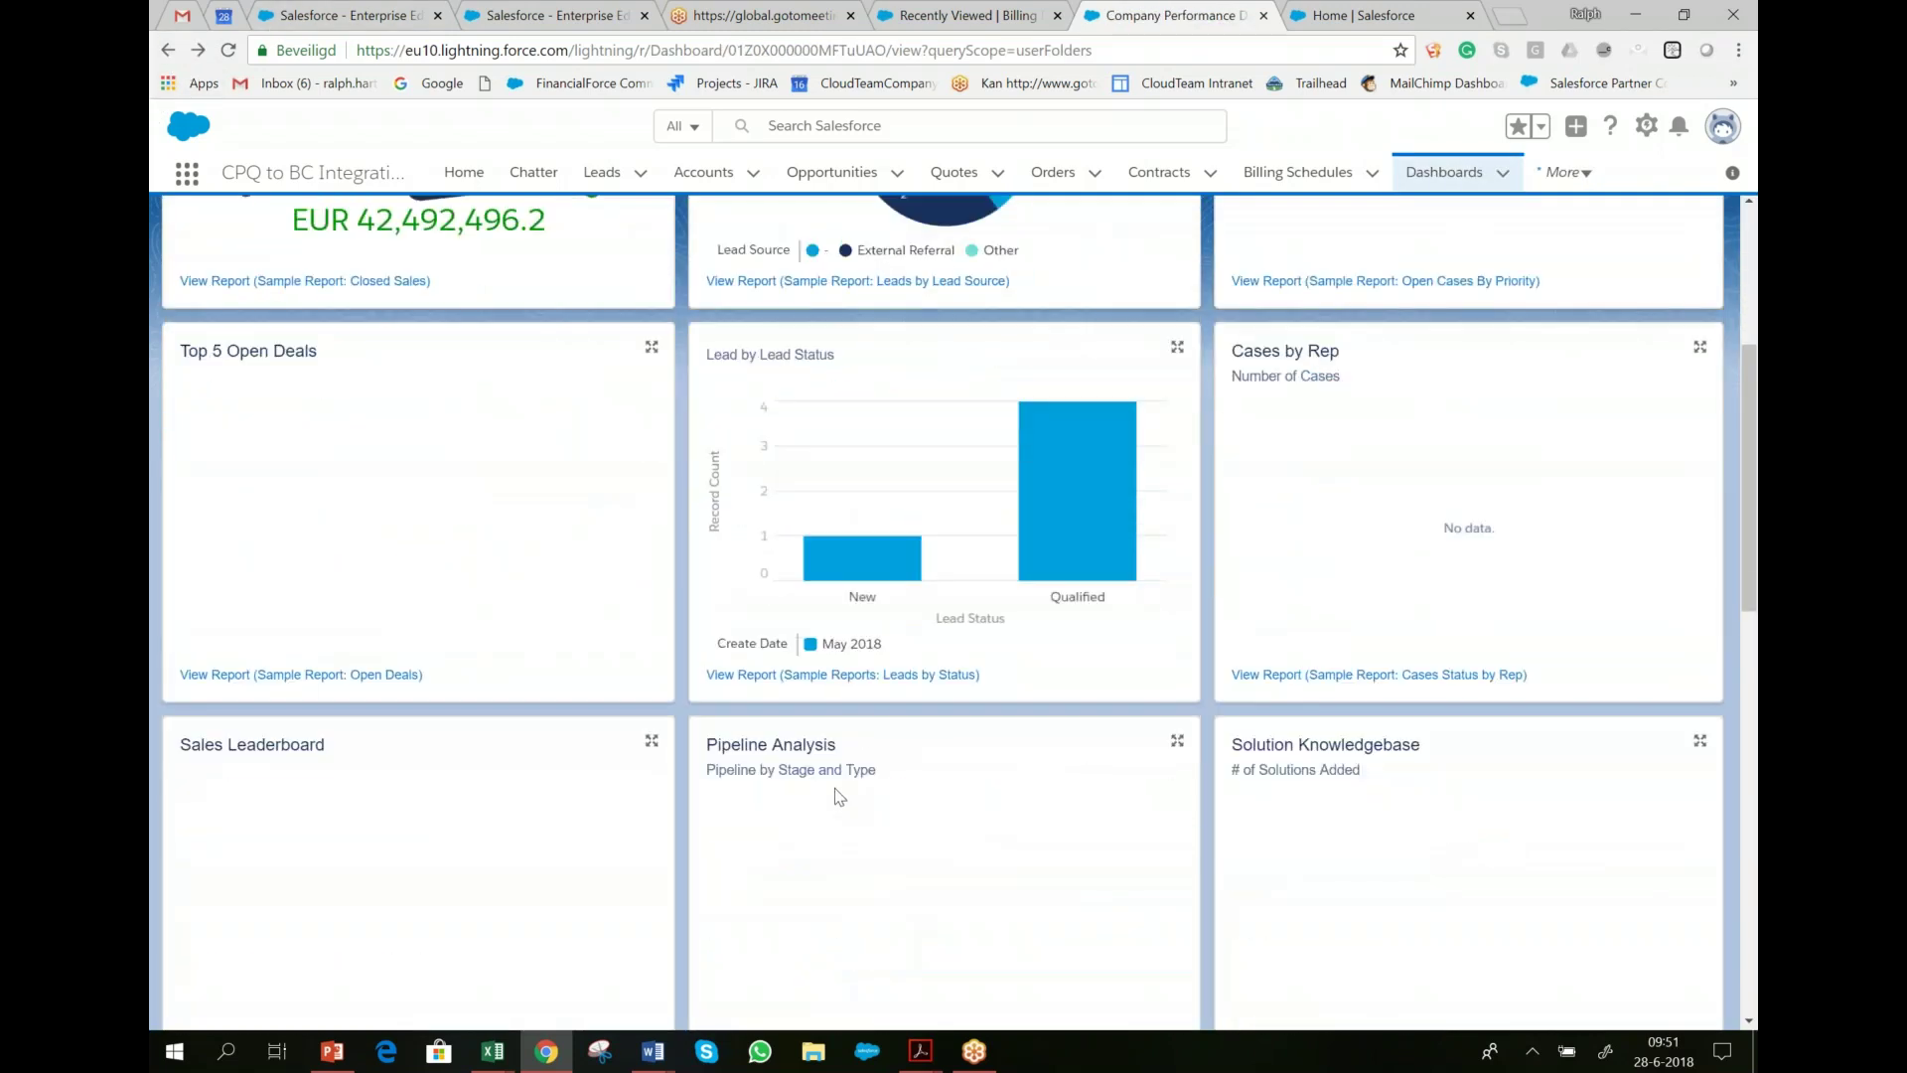
pyautogui.click(874, 680)
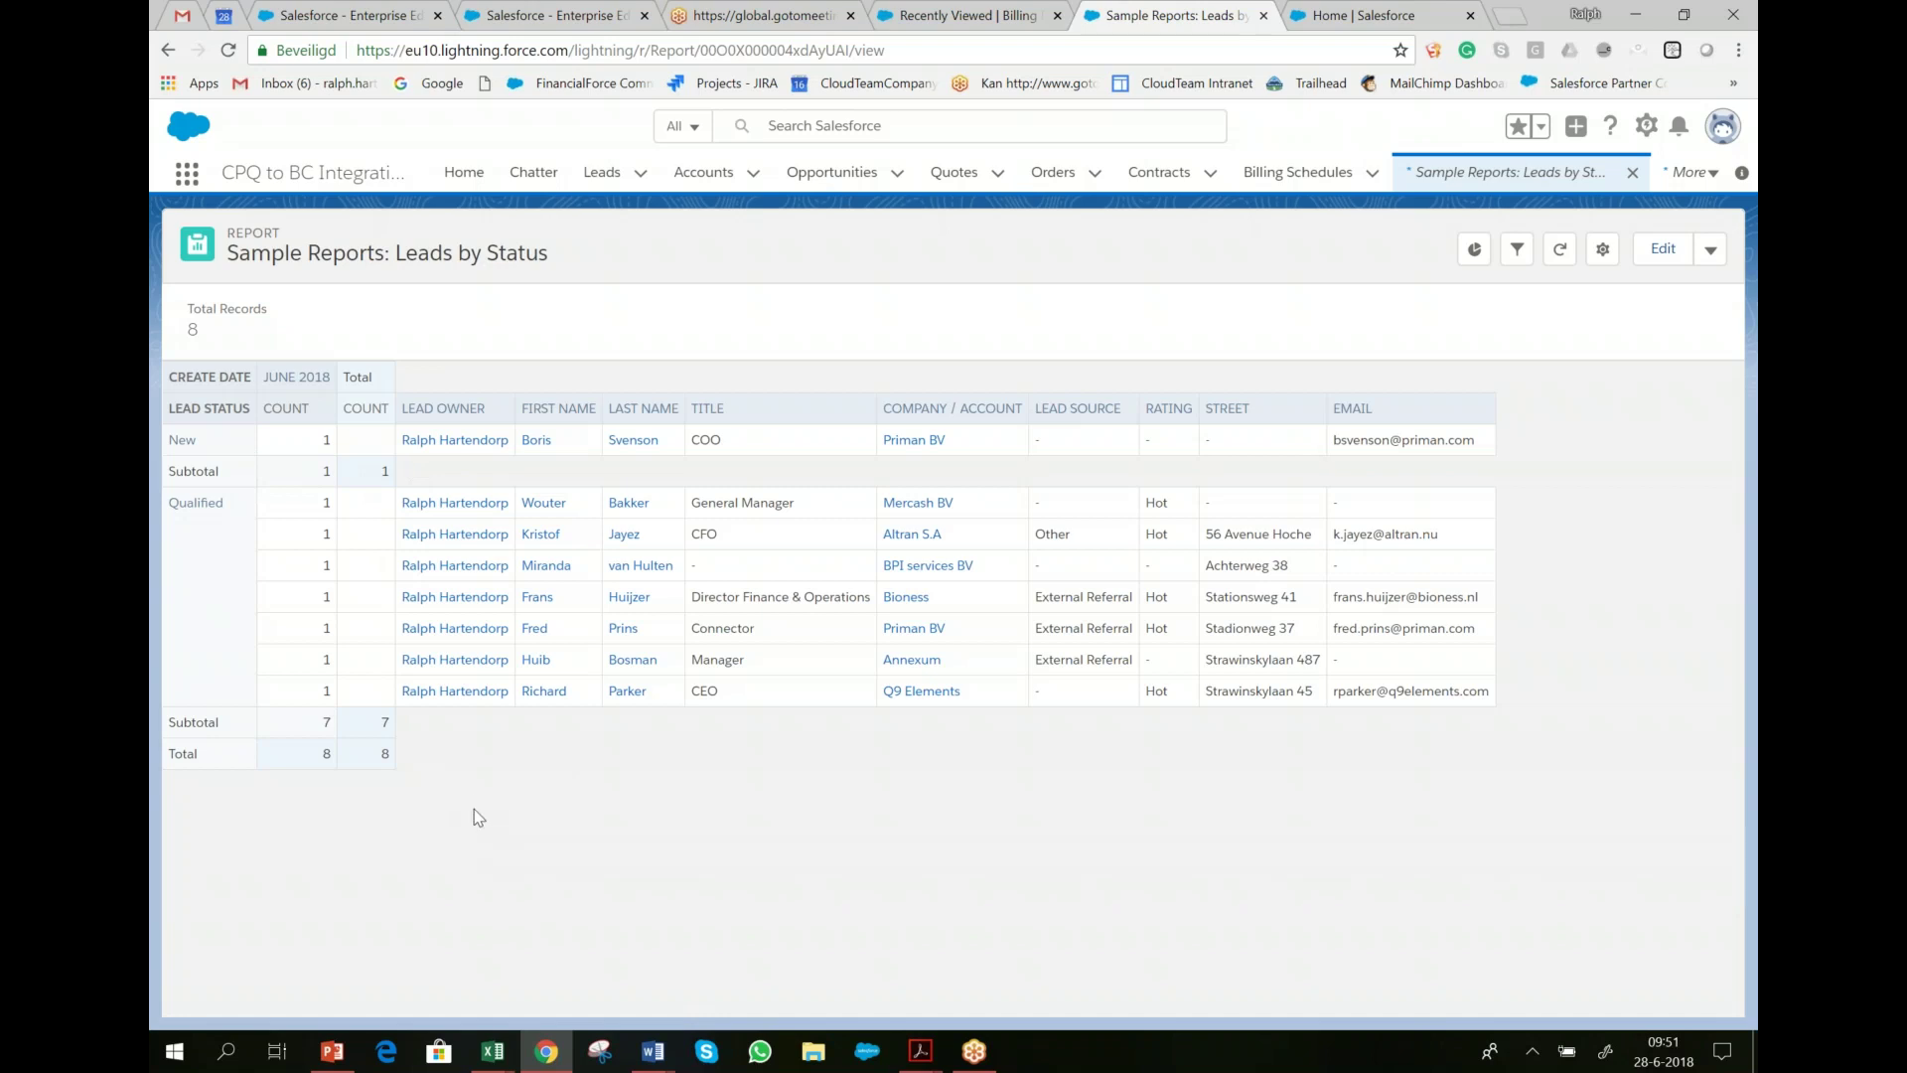
pyautogui.click(167, 50)
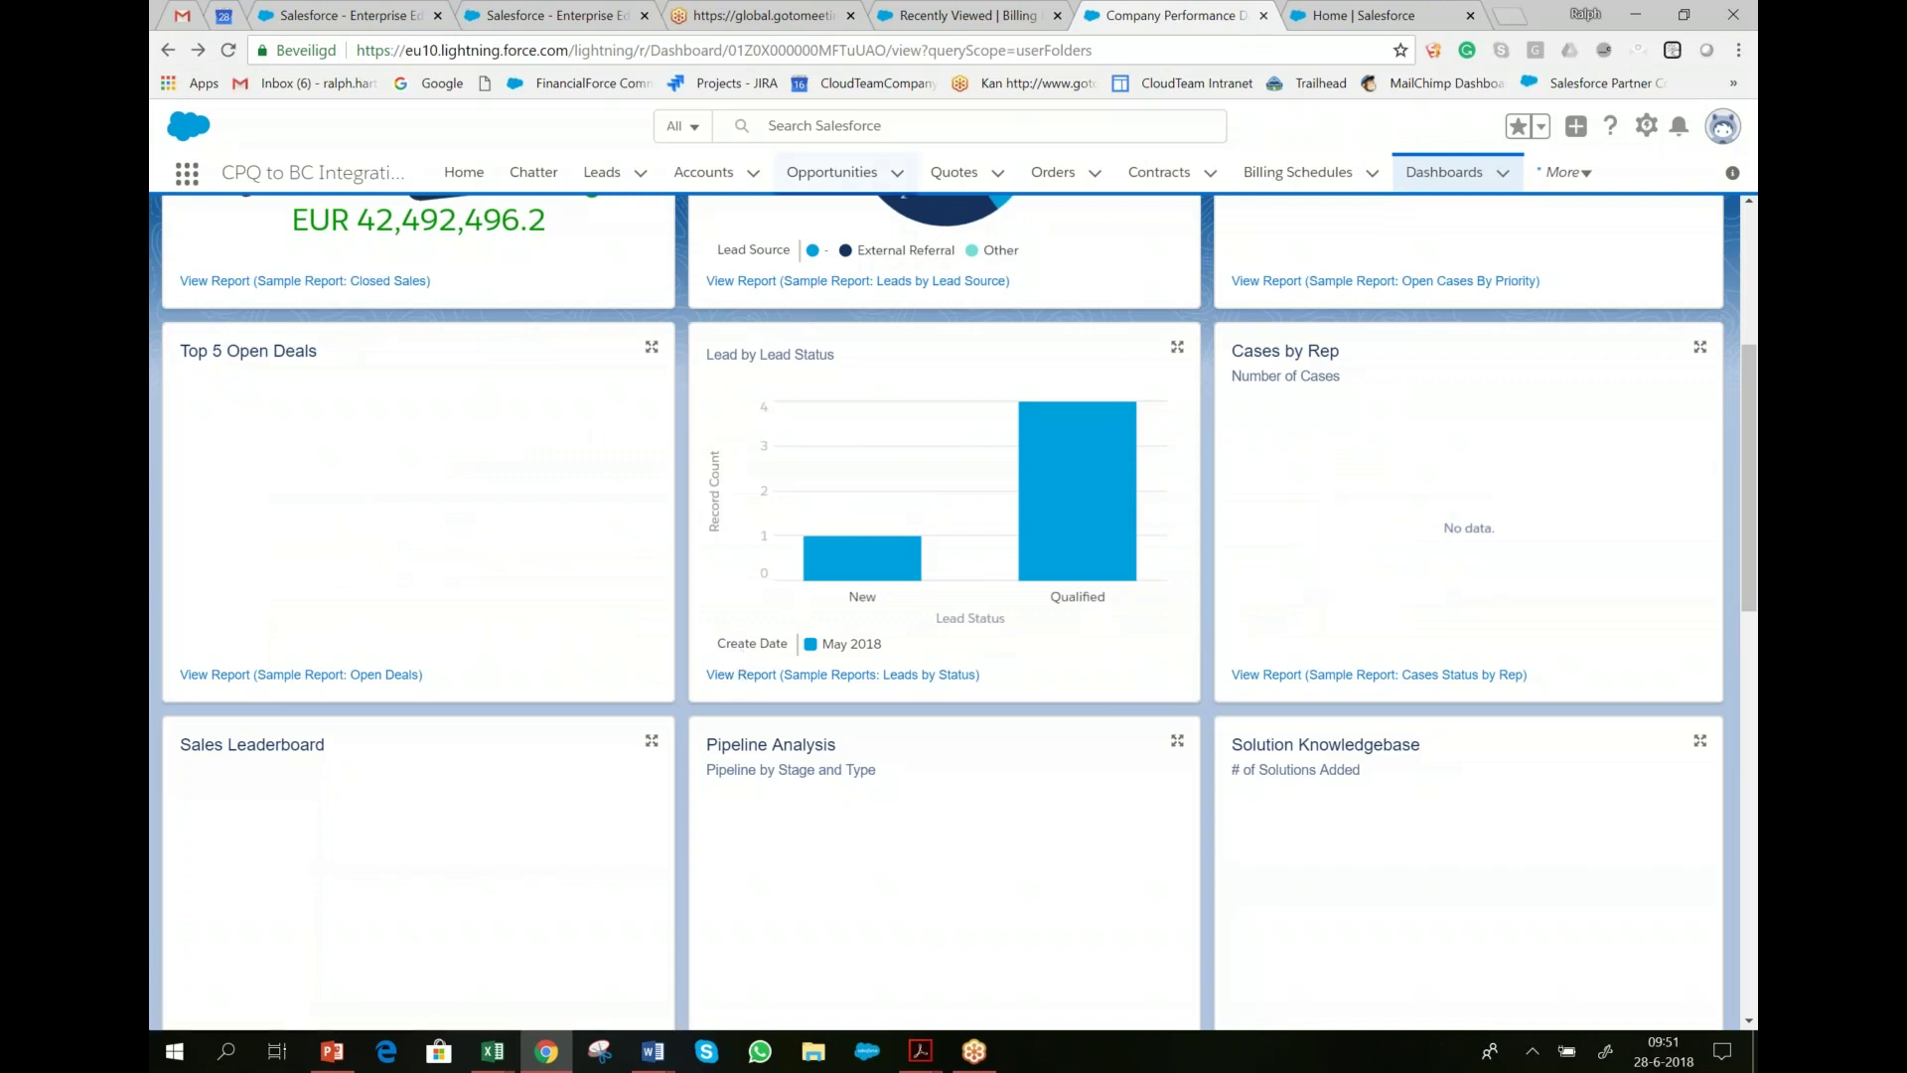
# - Open the details of the Bioness-Invoice Scan app opportunity from the recently viewed opportunities
pyautogui.click(833, 173)
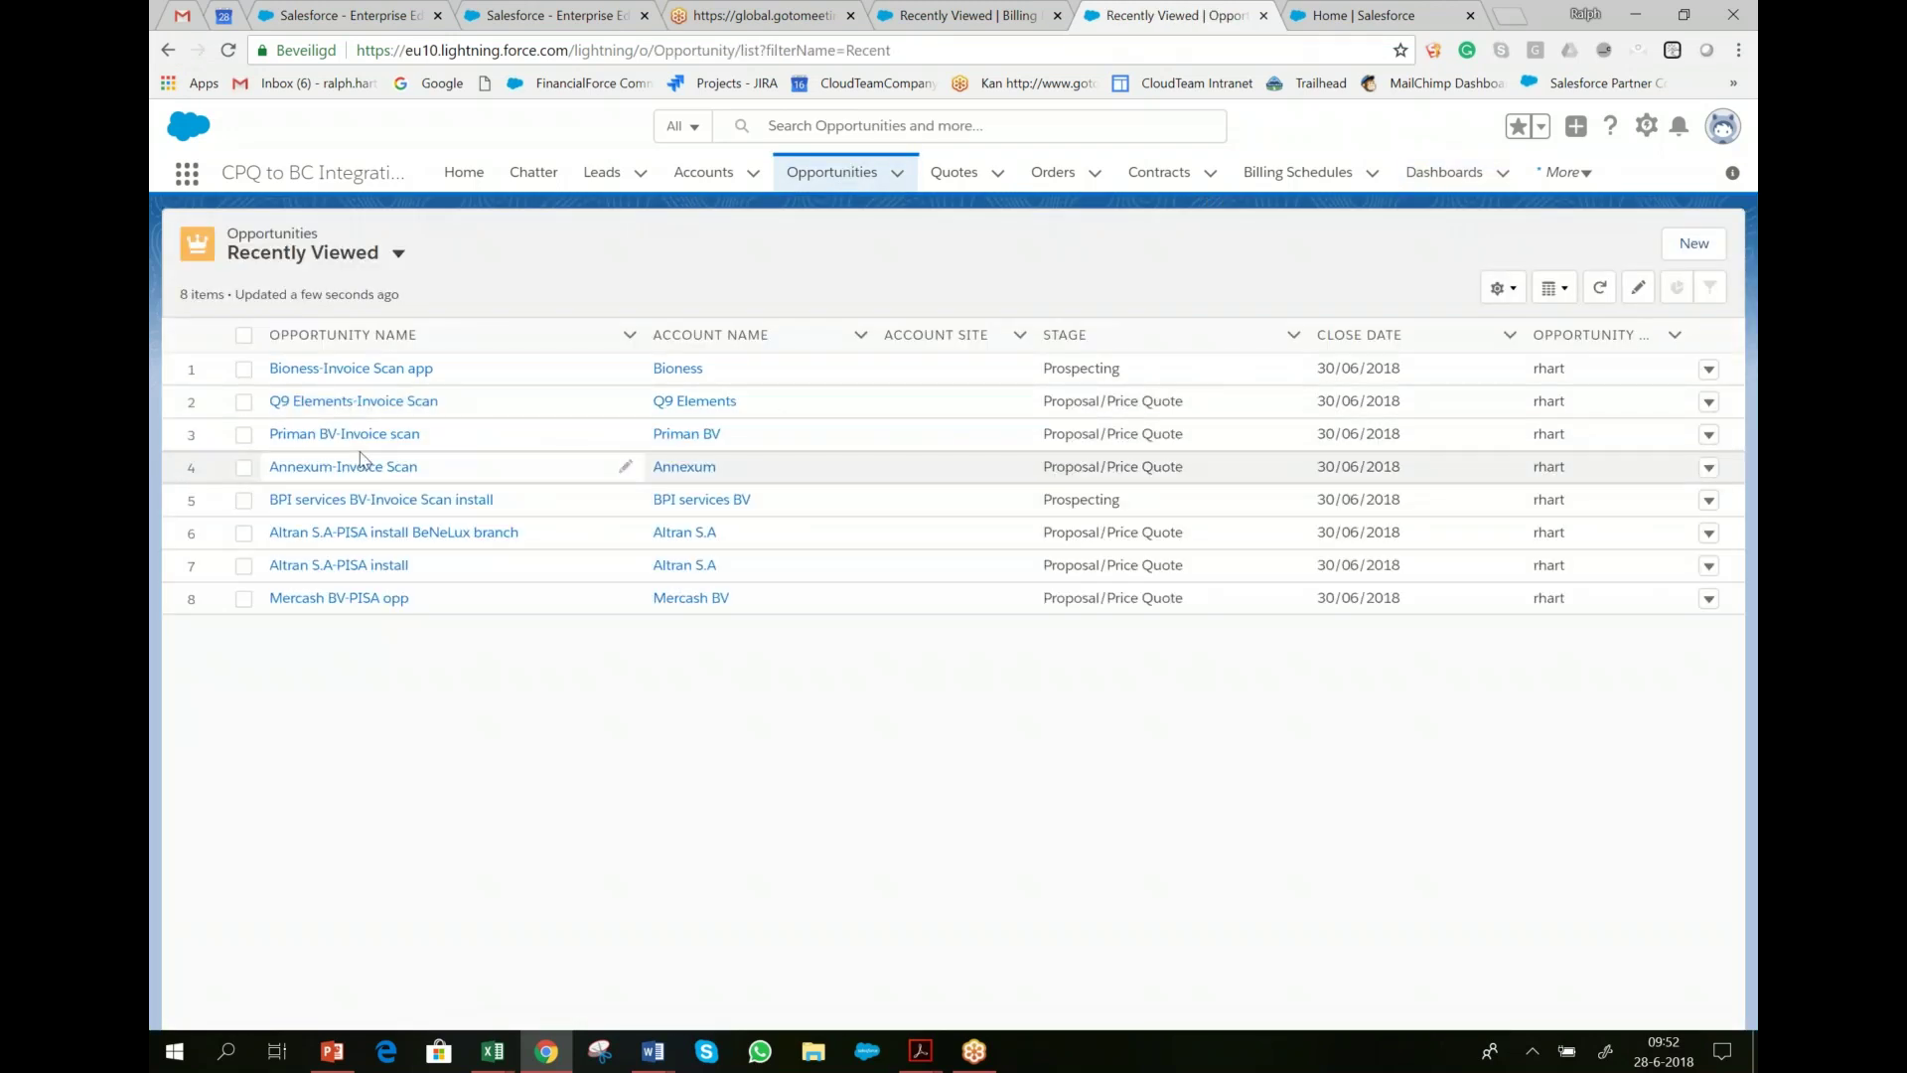
pyautogui.click(343, 376)
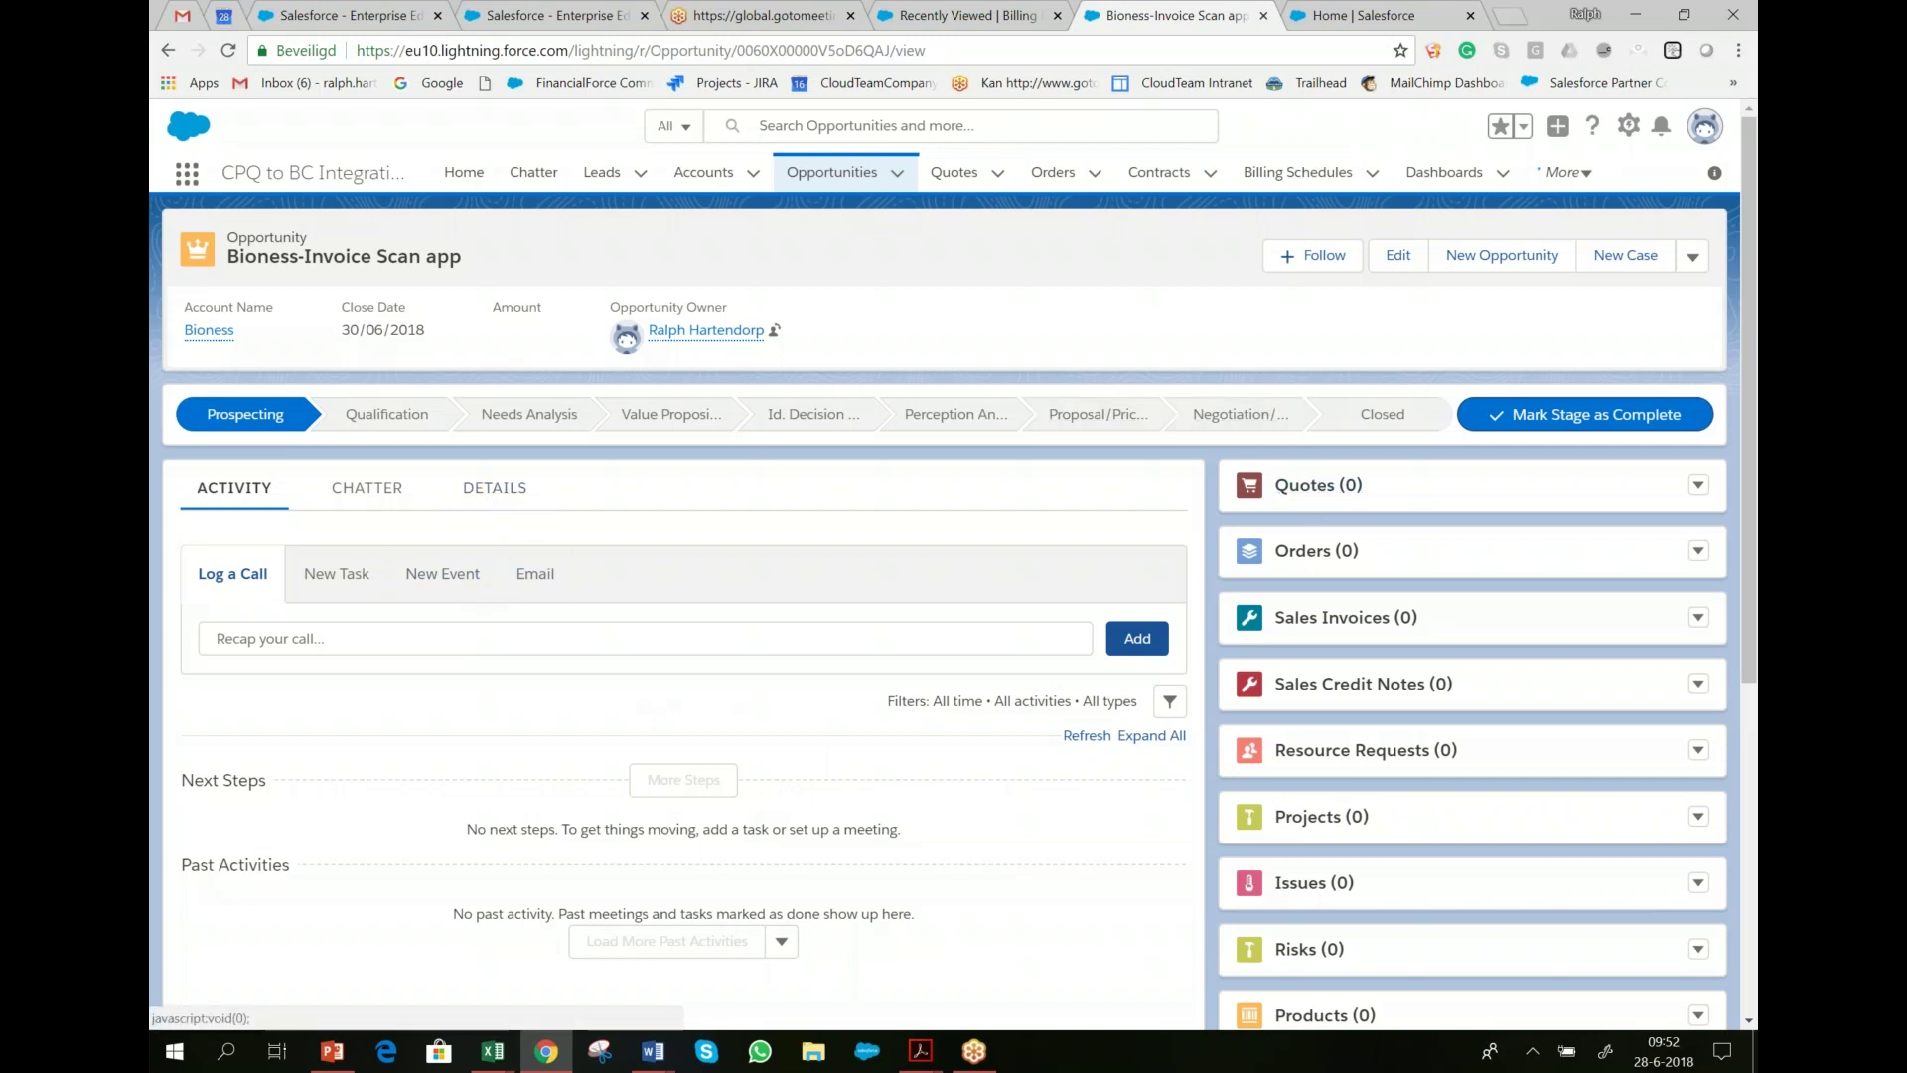
pyautogui.click(493, 487)
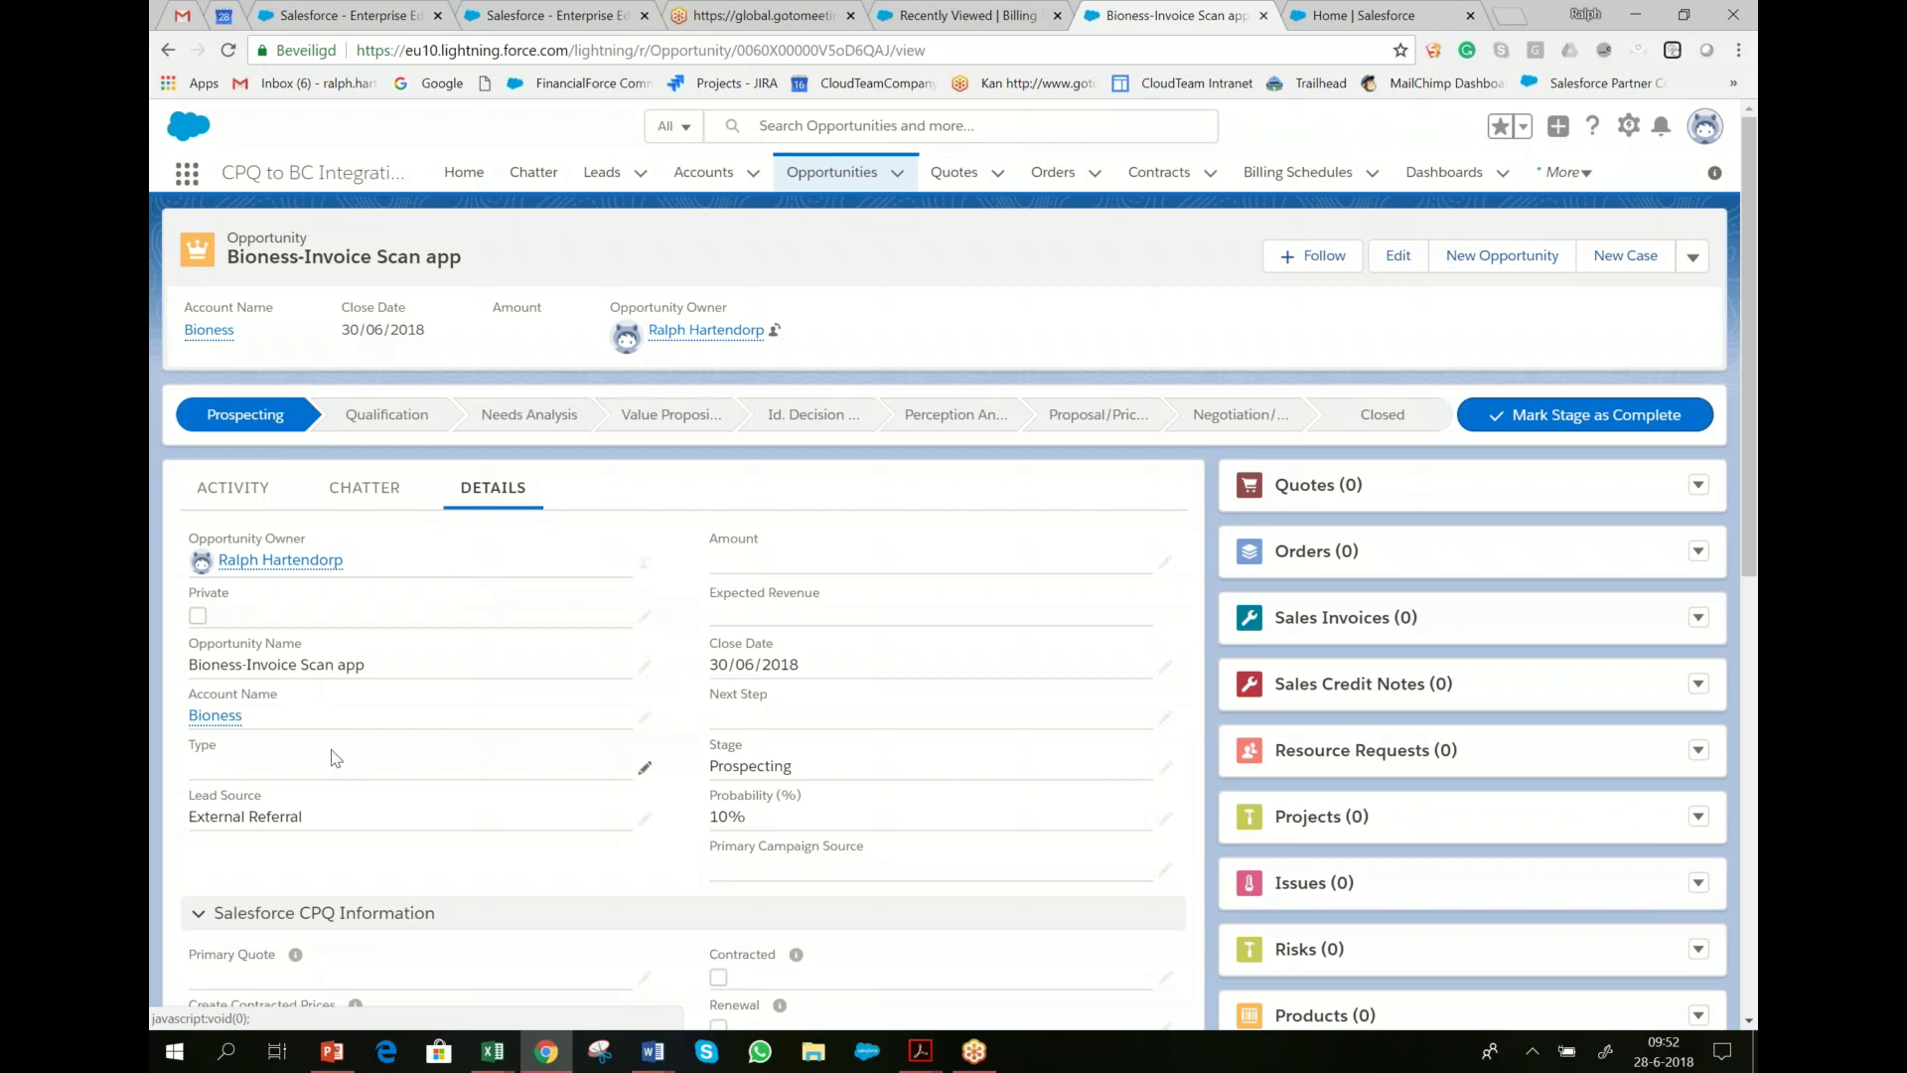
# - Set the opportunity's type to New Business and its amount to 10,000, and save the record
pyautogui.click(646, 773)
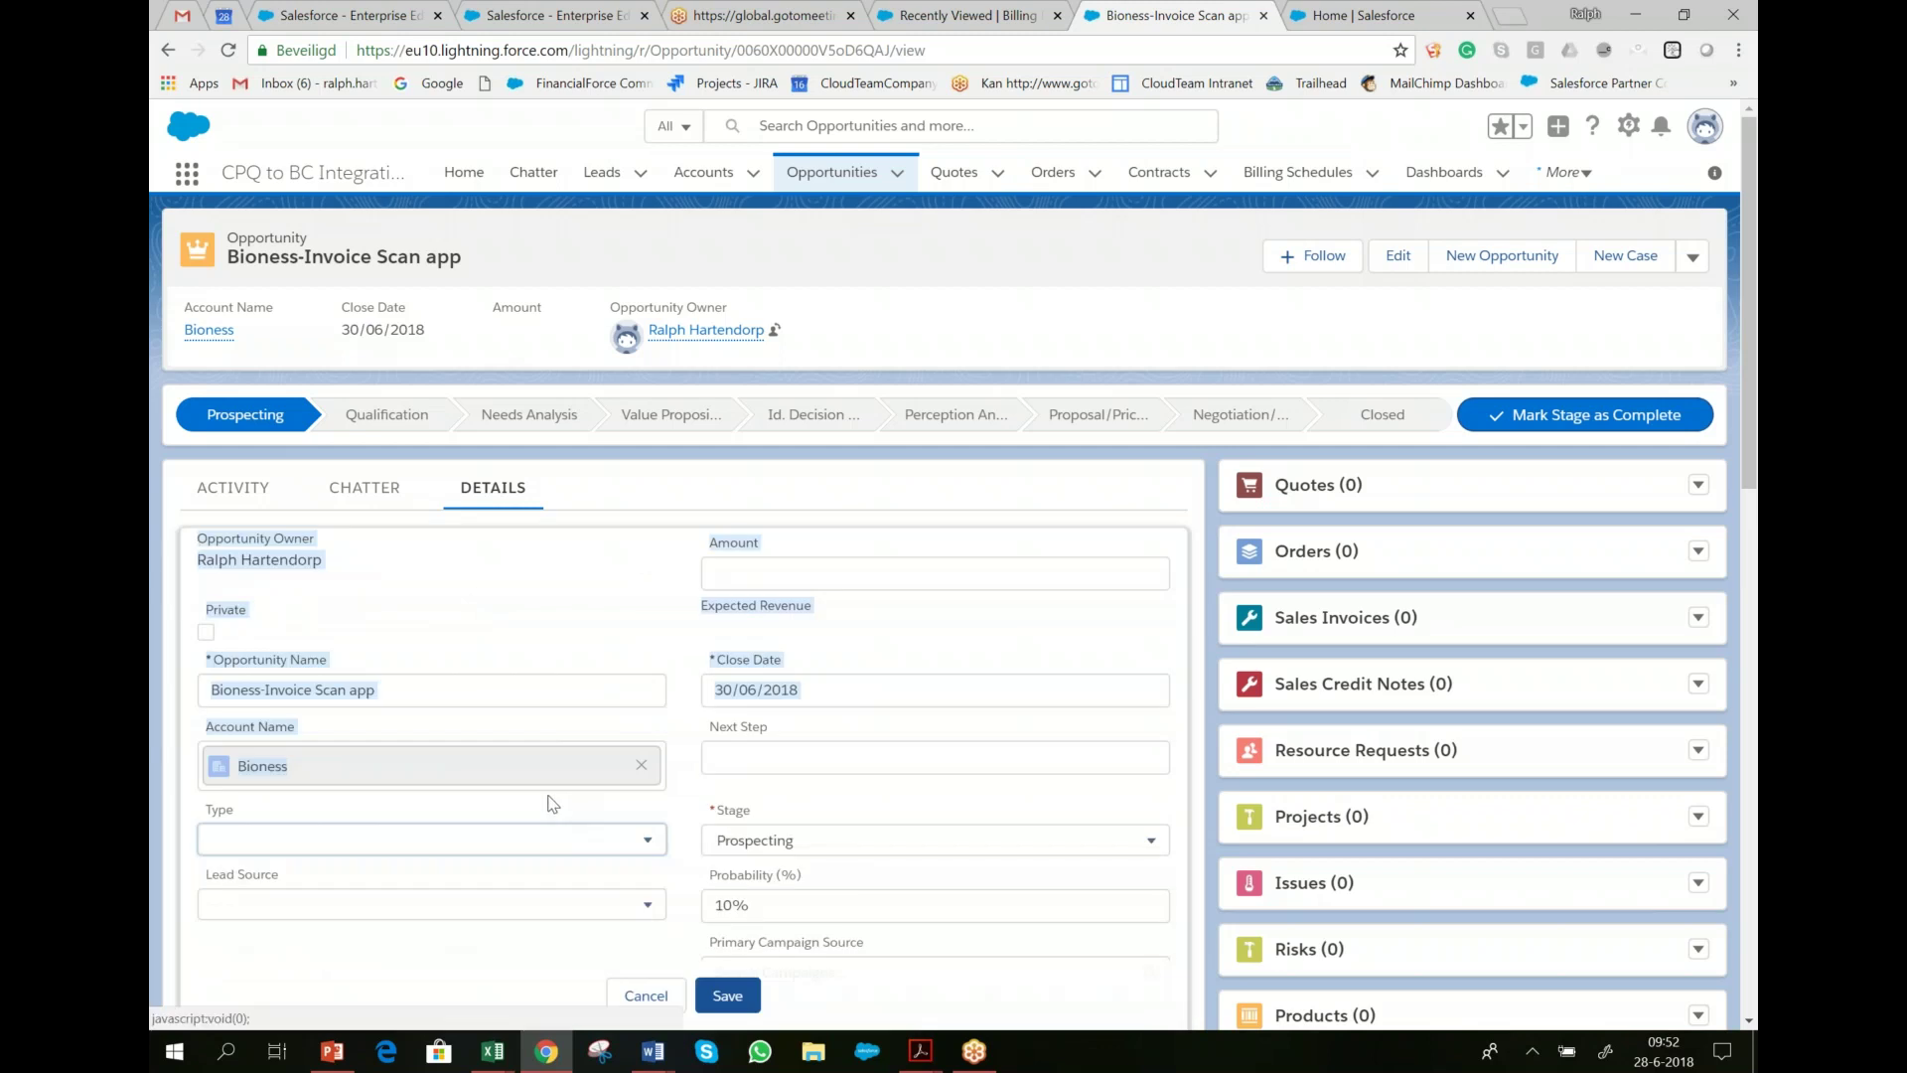
pyautogui.click(641, 846)
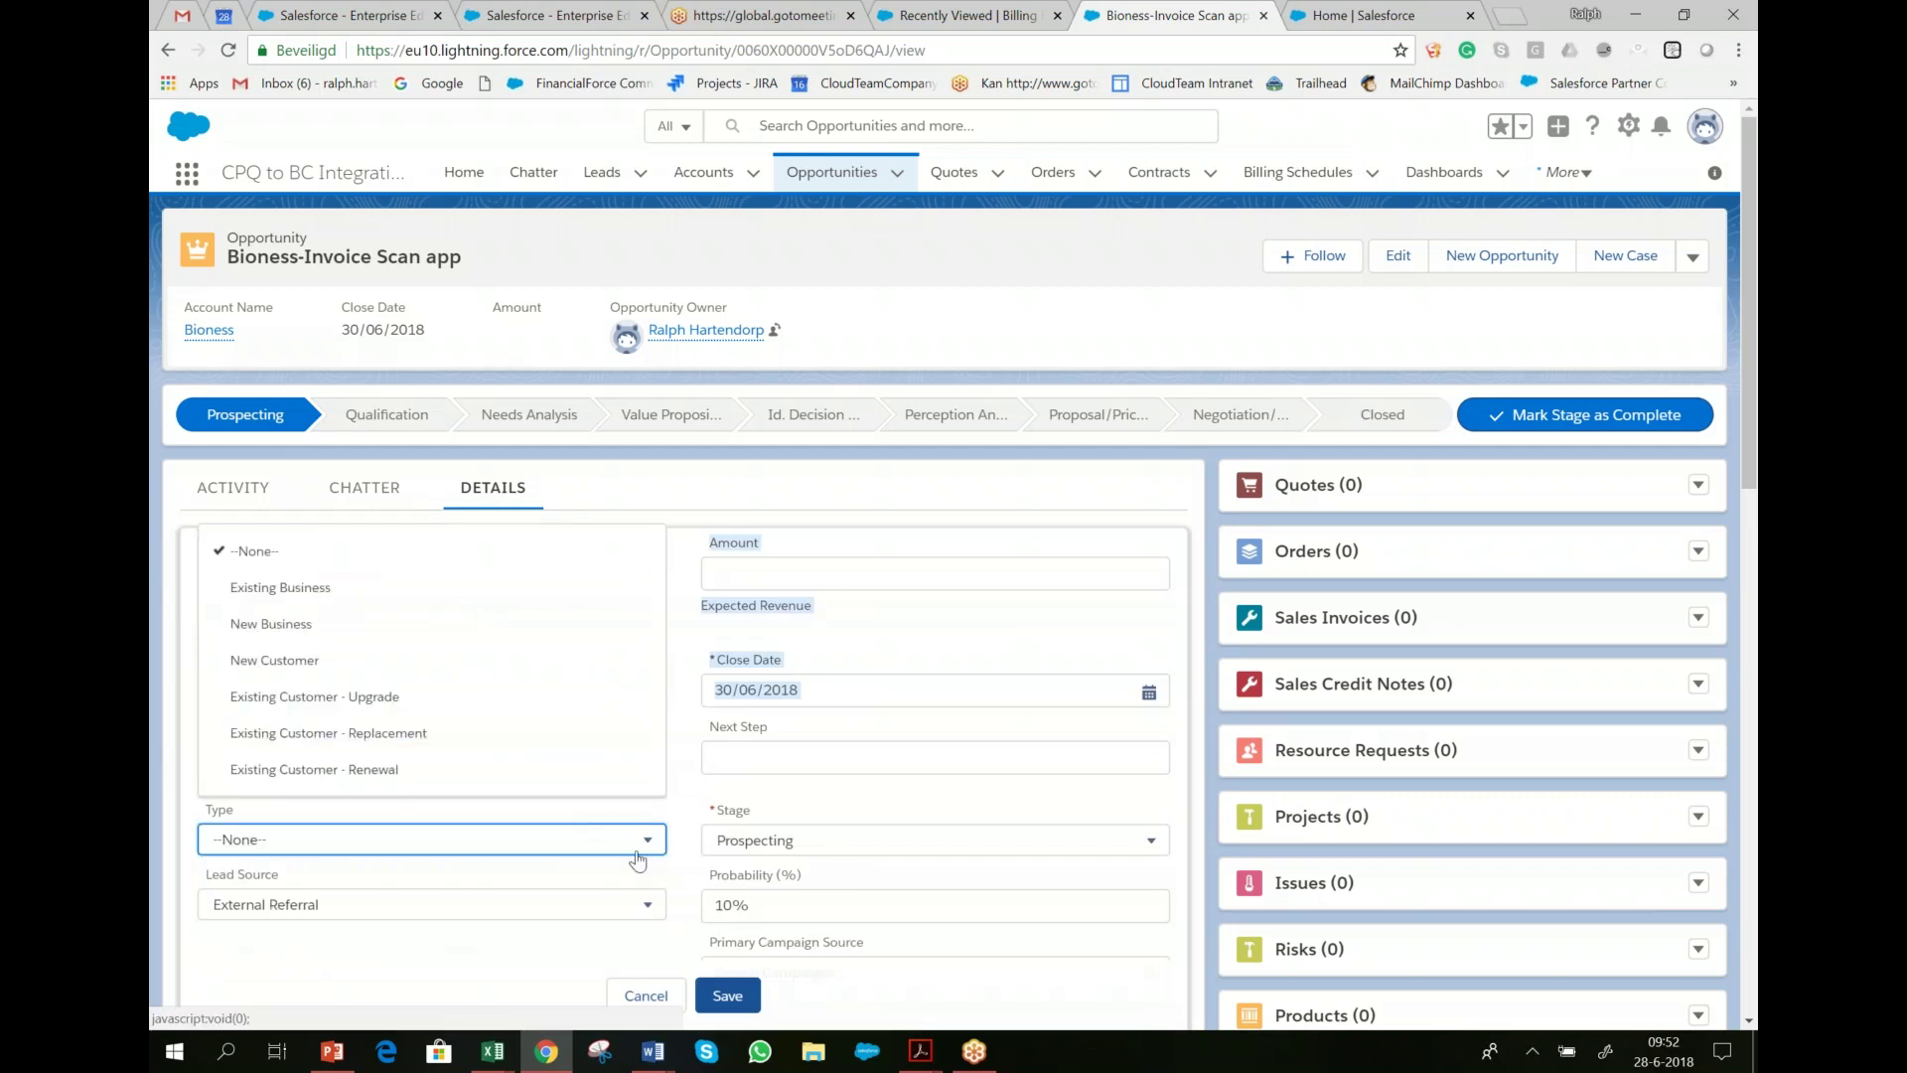
pyautogui.click(316, 626)
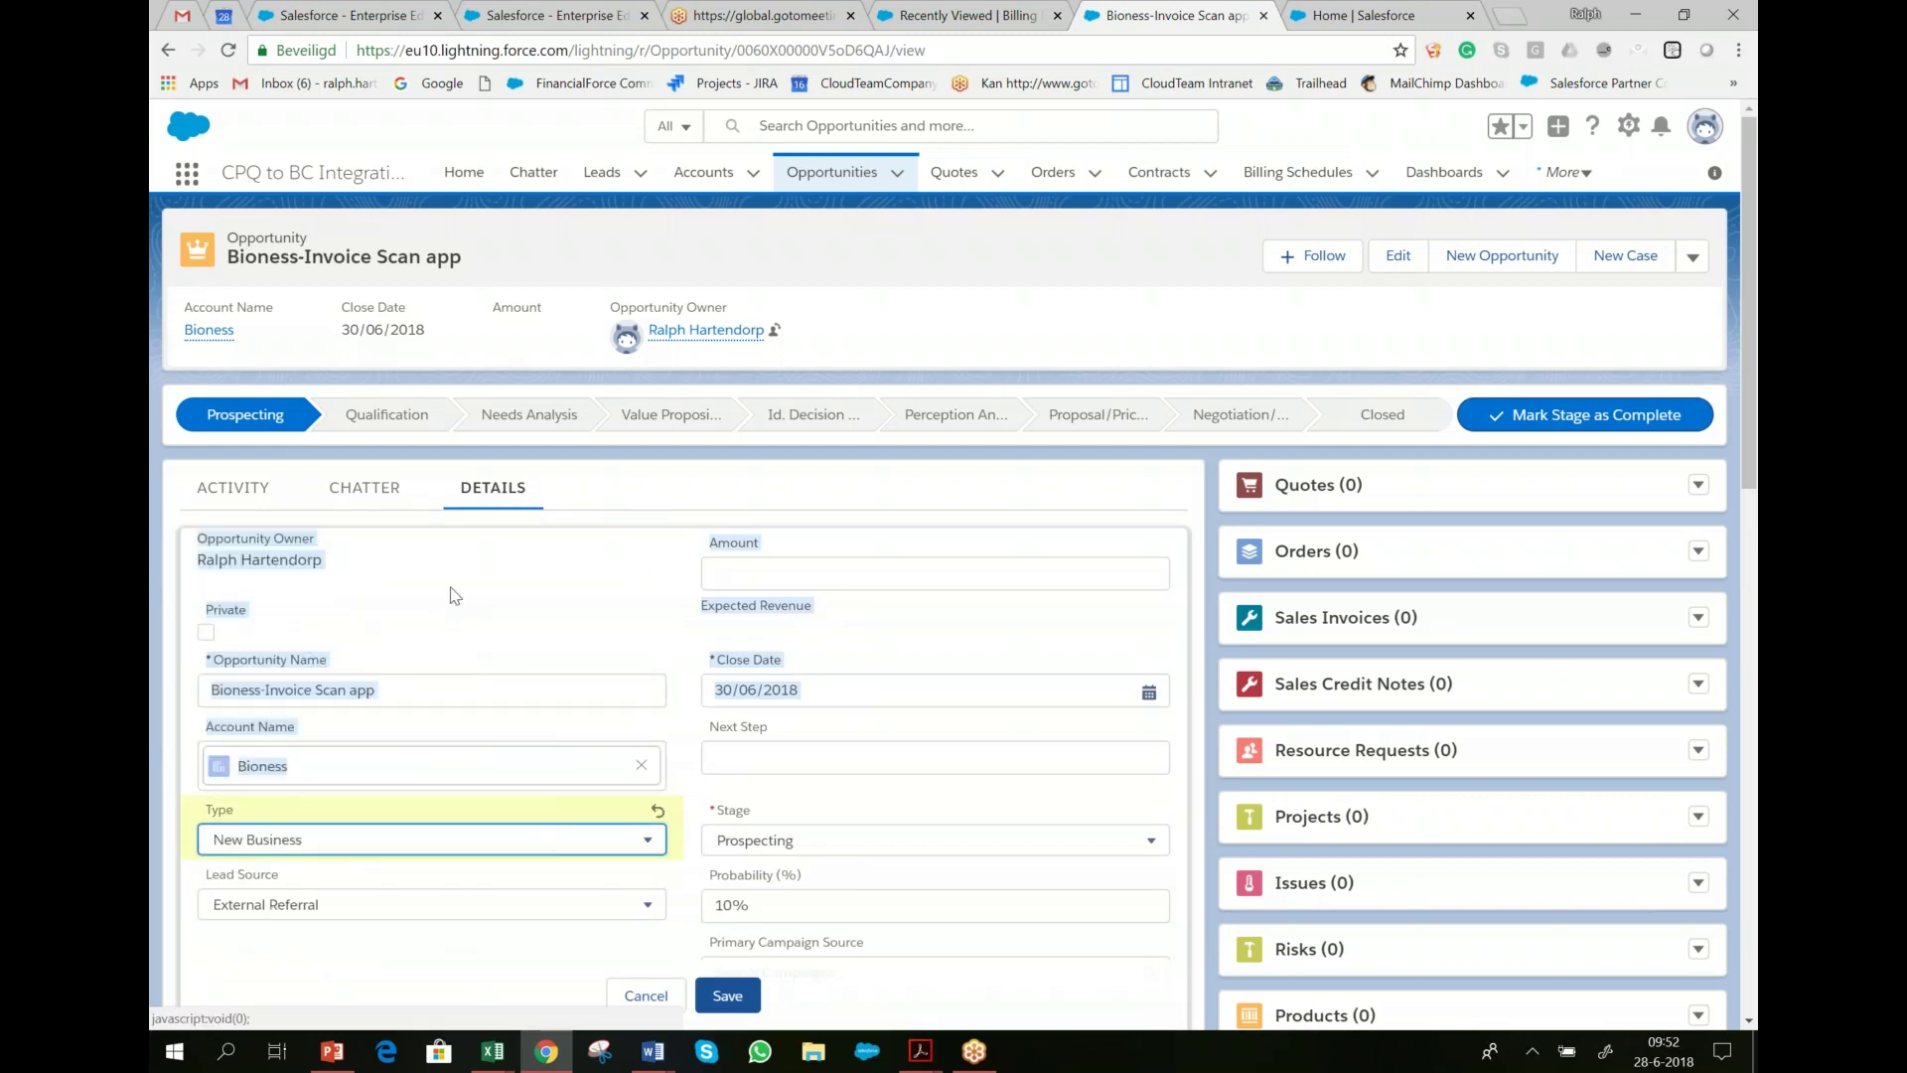
pyautogui.click(787, 573)
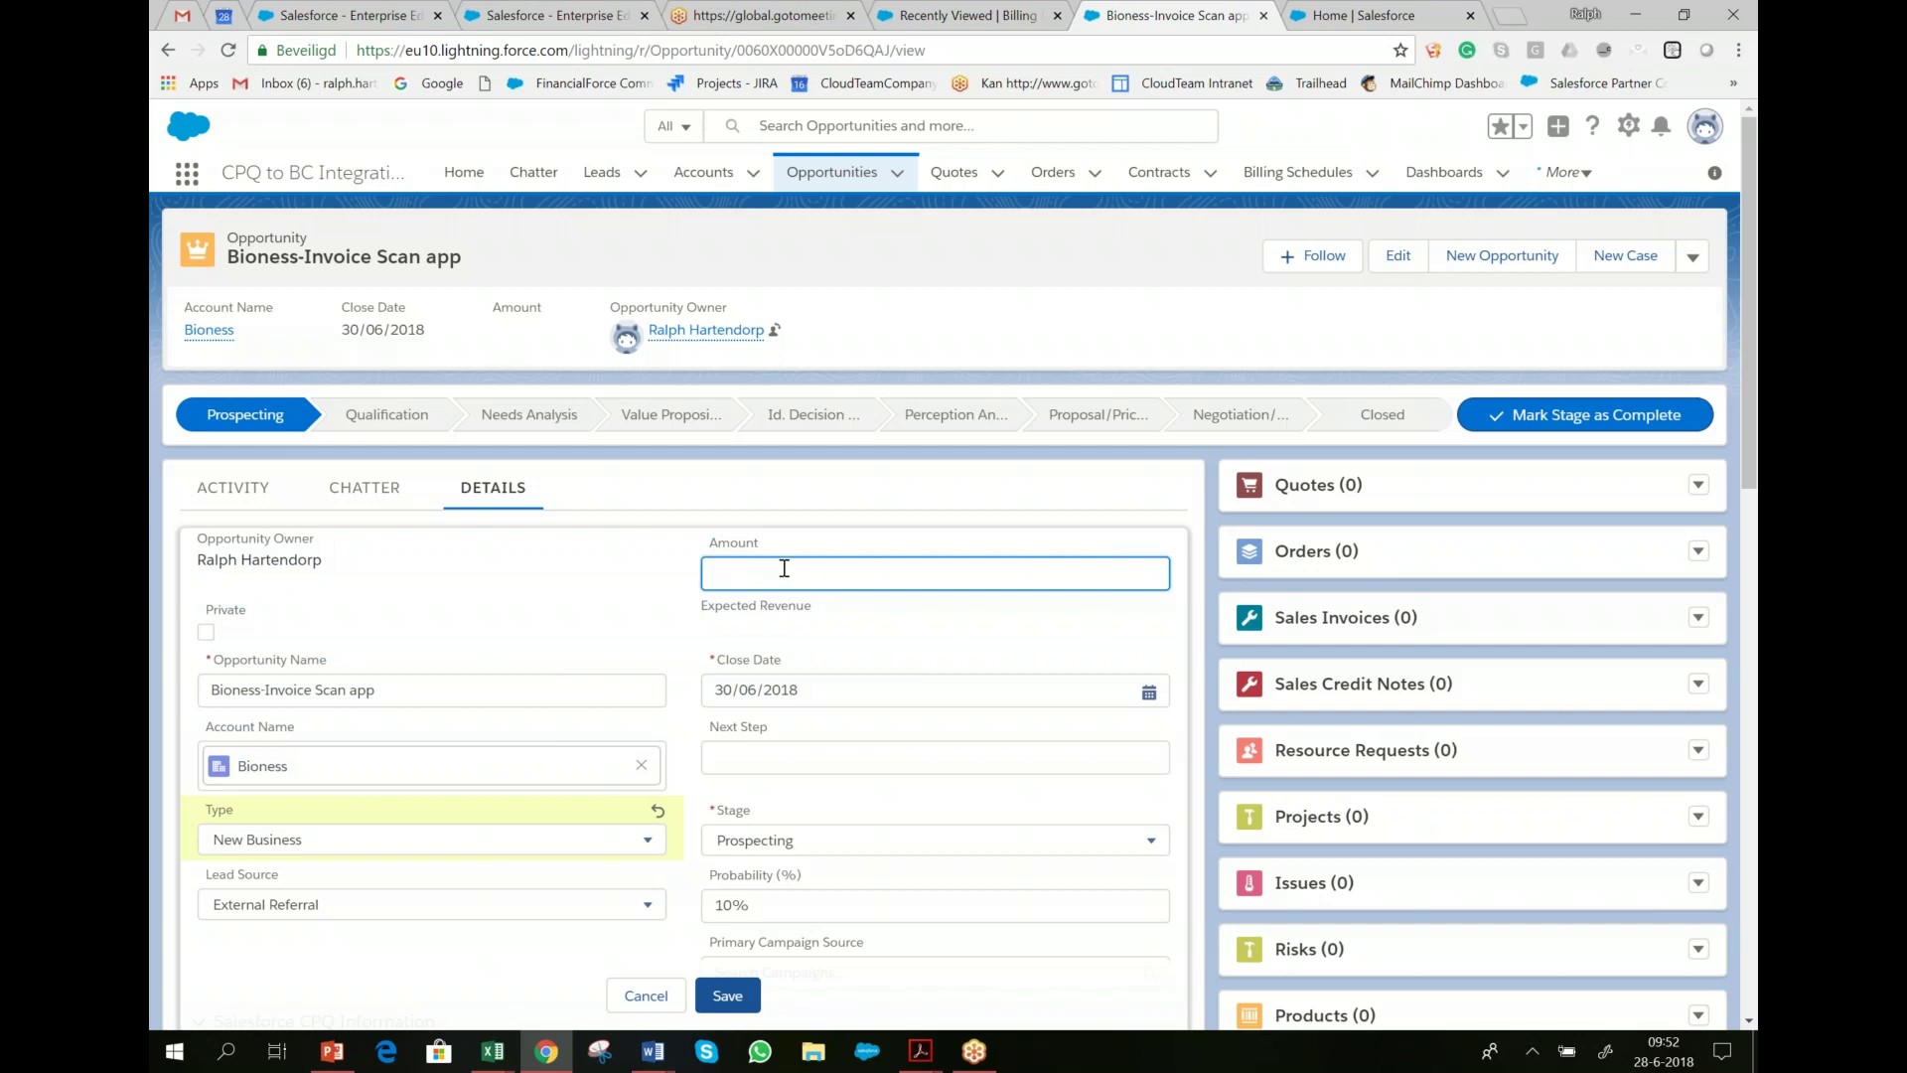
pyautogui.write('10000')
pyautogui.click(794, 515)
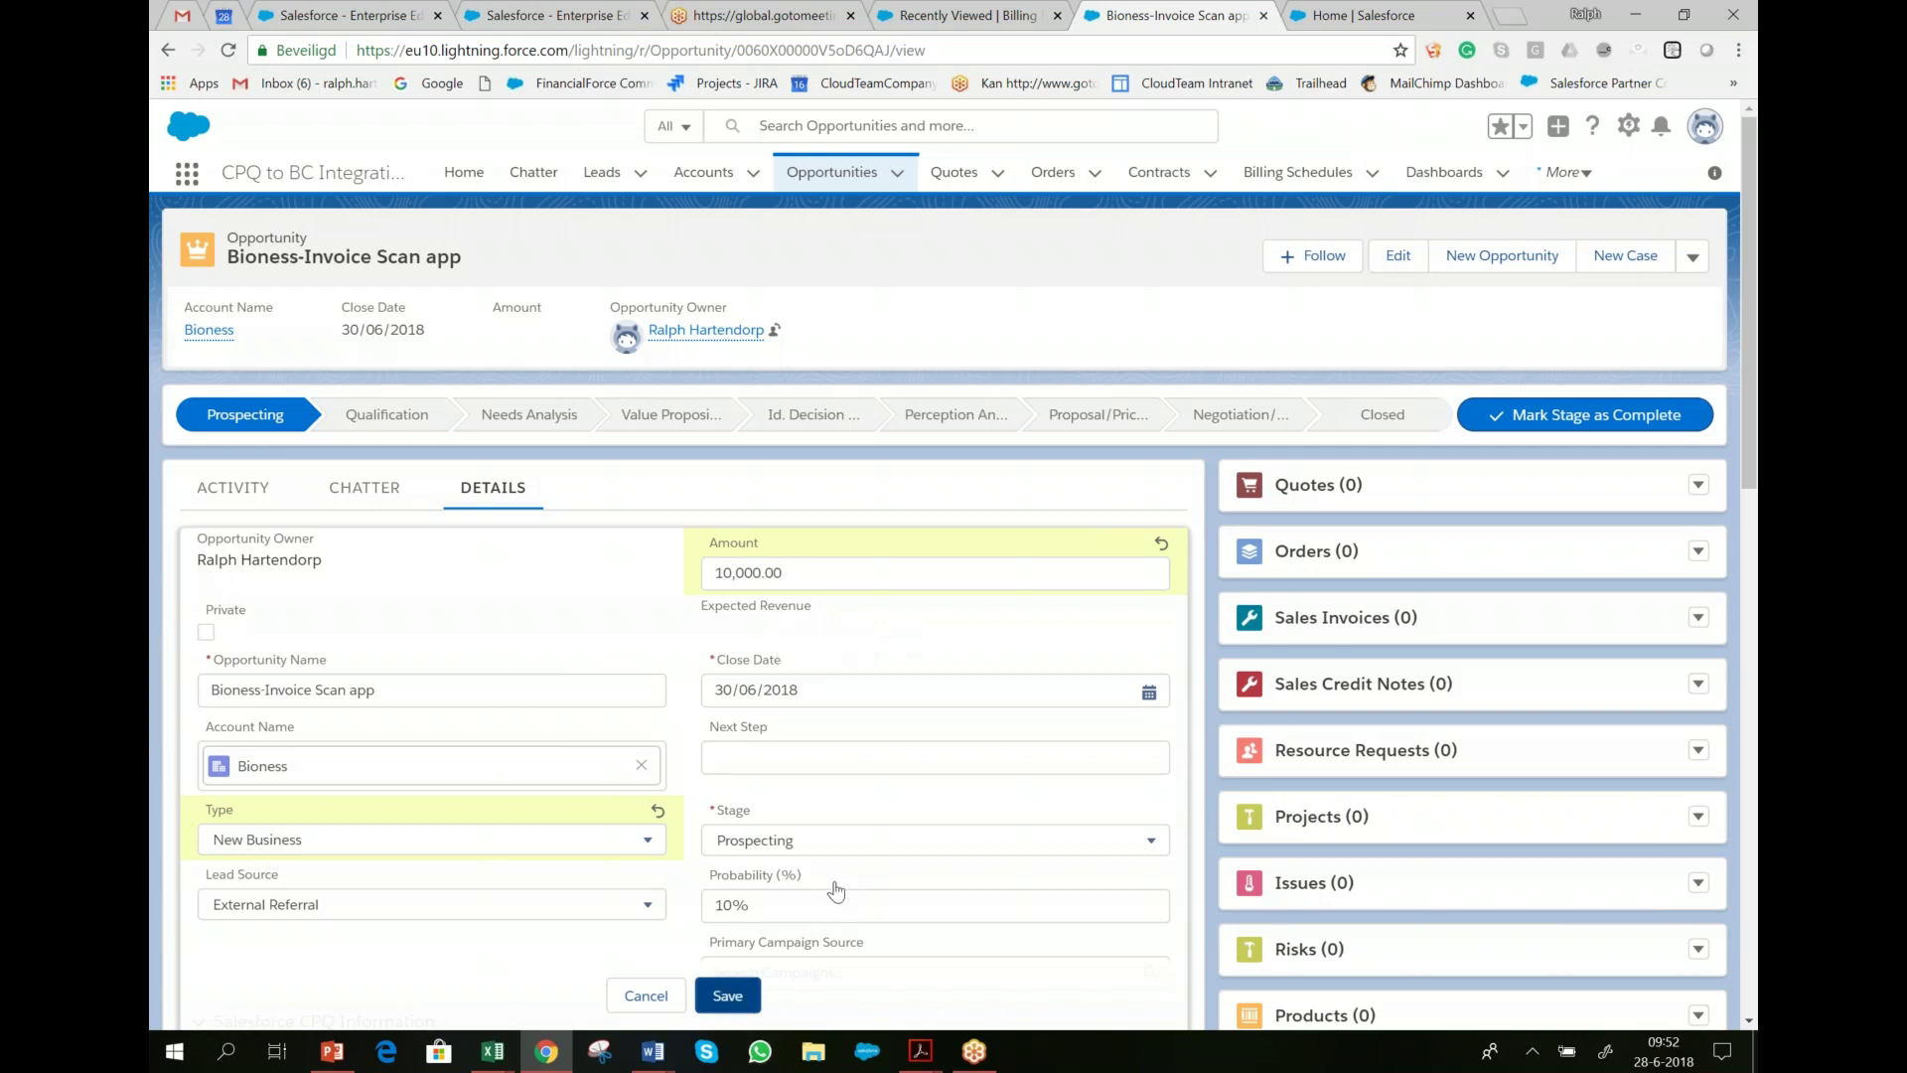
pyautogui.click(727, 995)
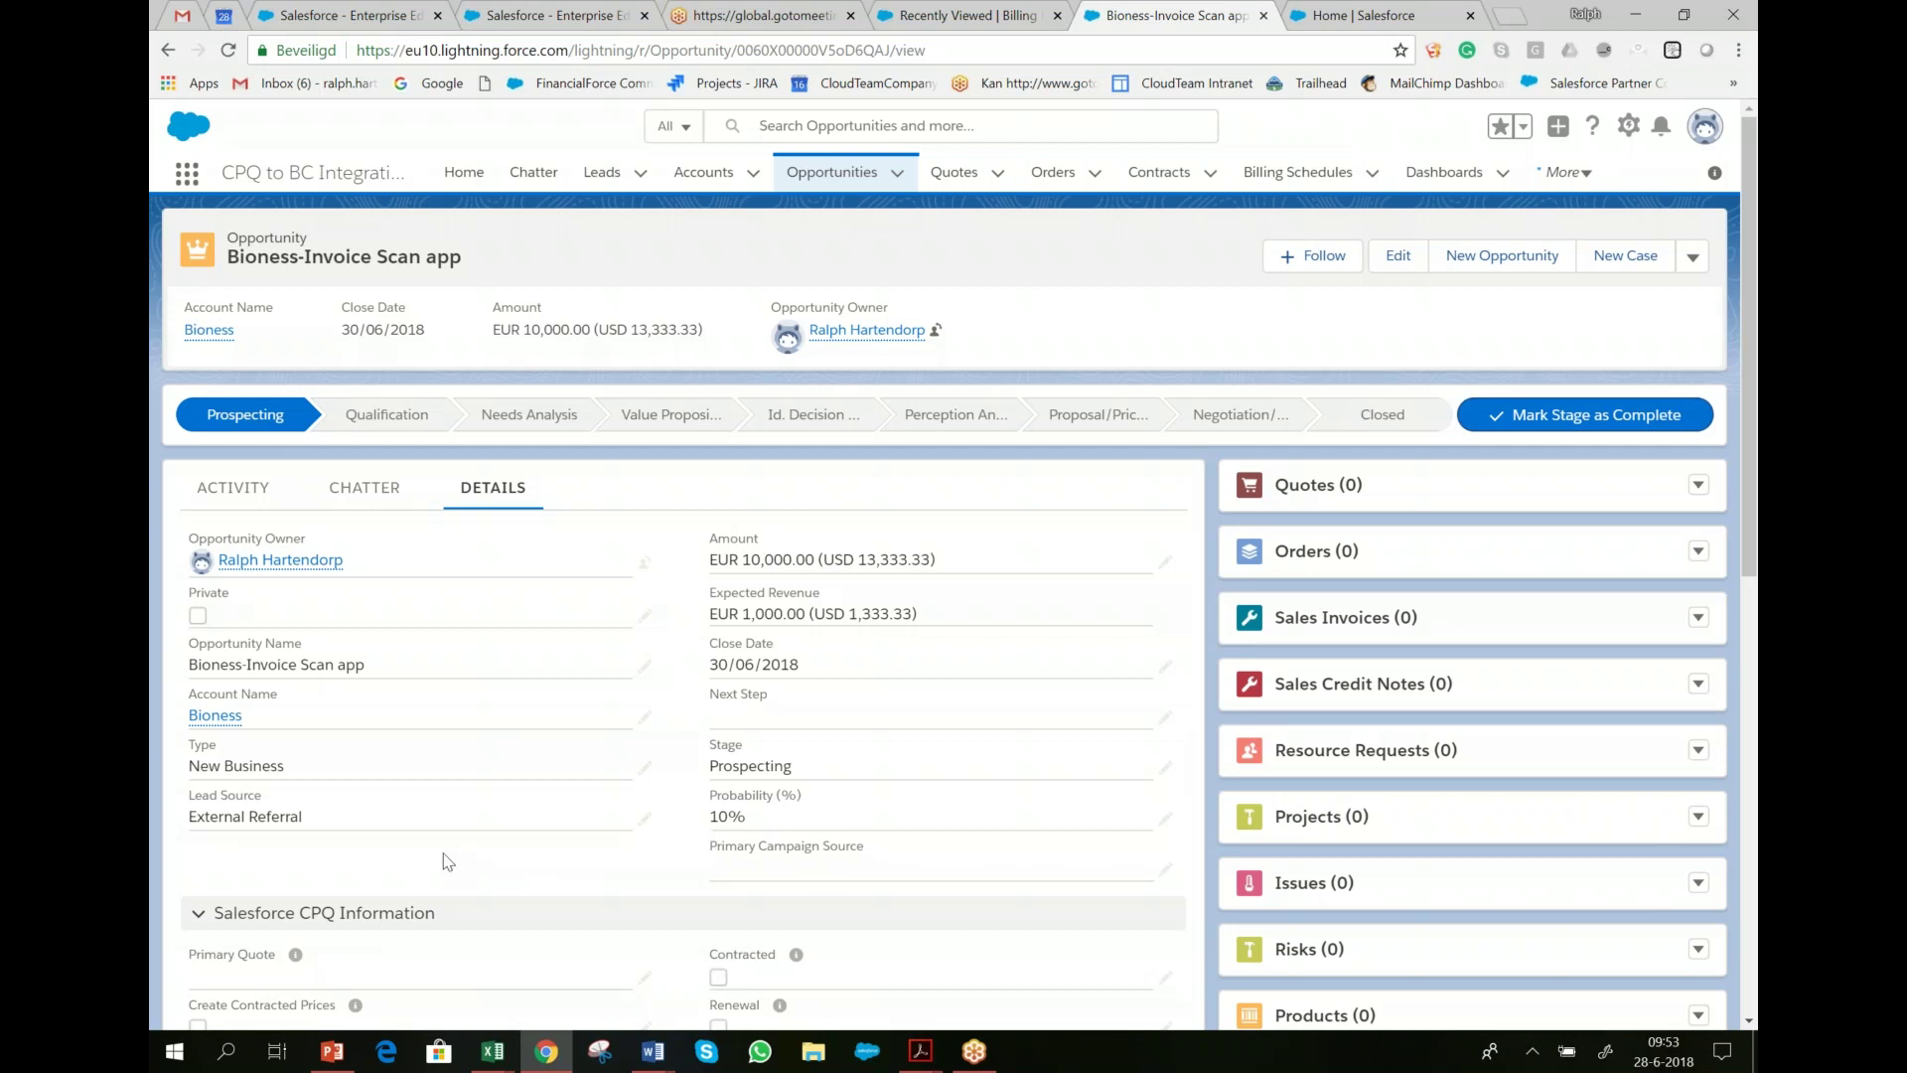
# - Open the opportunity's Bioness account in a new browser tab and examine its details, including the accounting, dimension and tax sections
pyautogui.rightClick(235, 724)
pyautogui.click(282, 739)
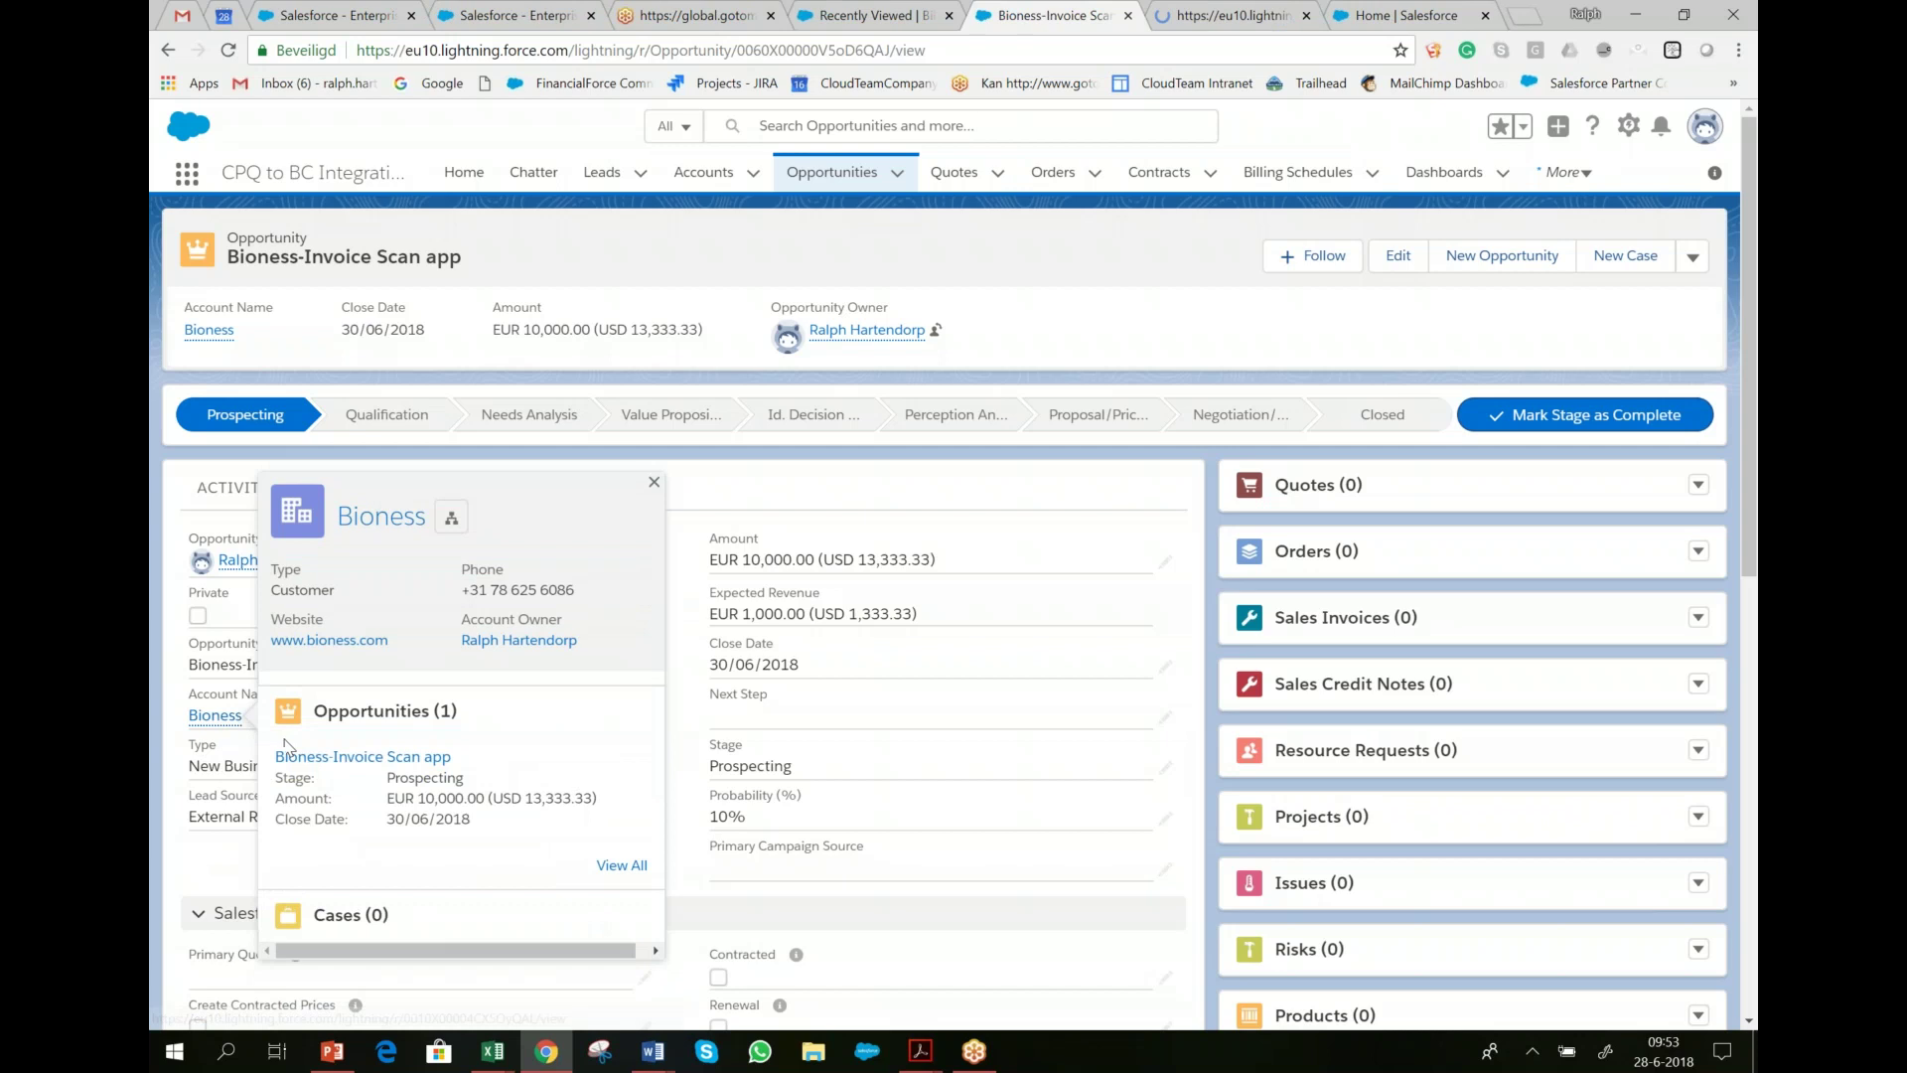
pyautogui.click(1231, 15)
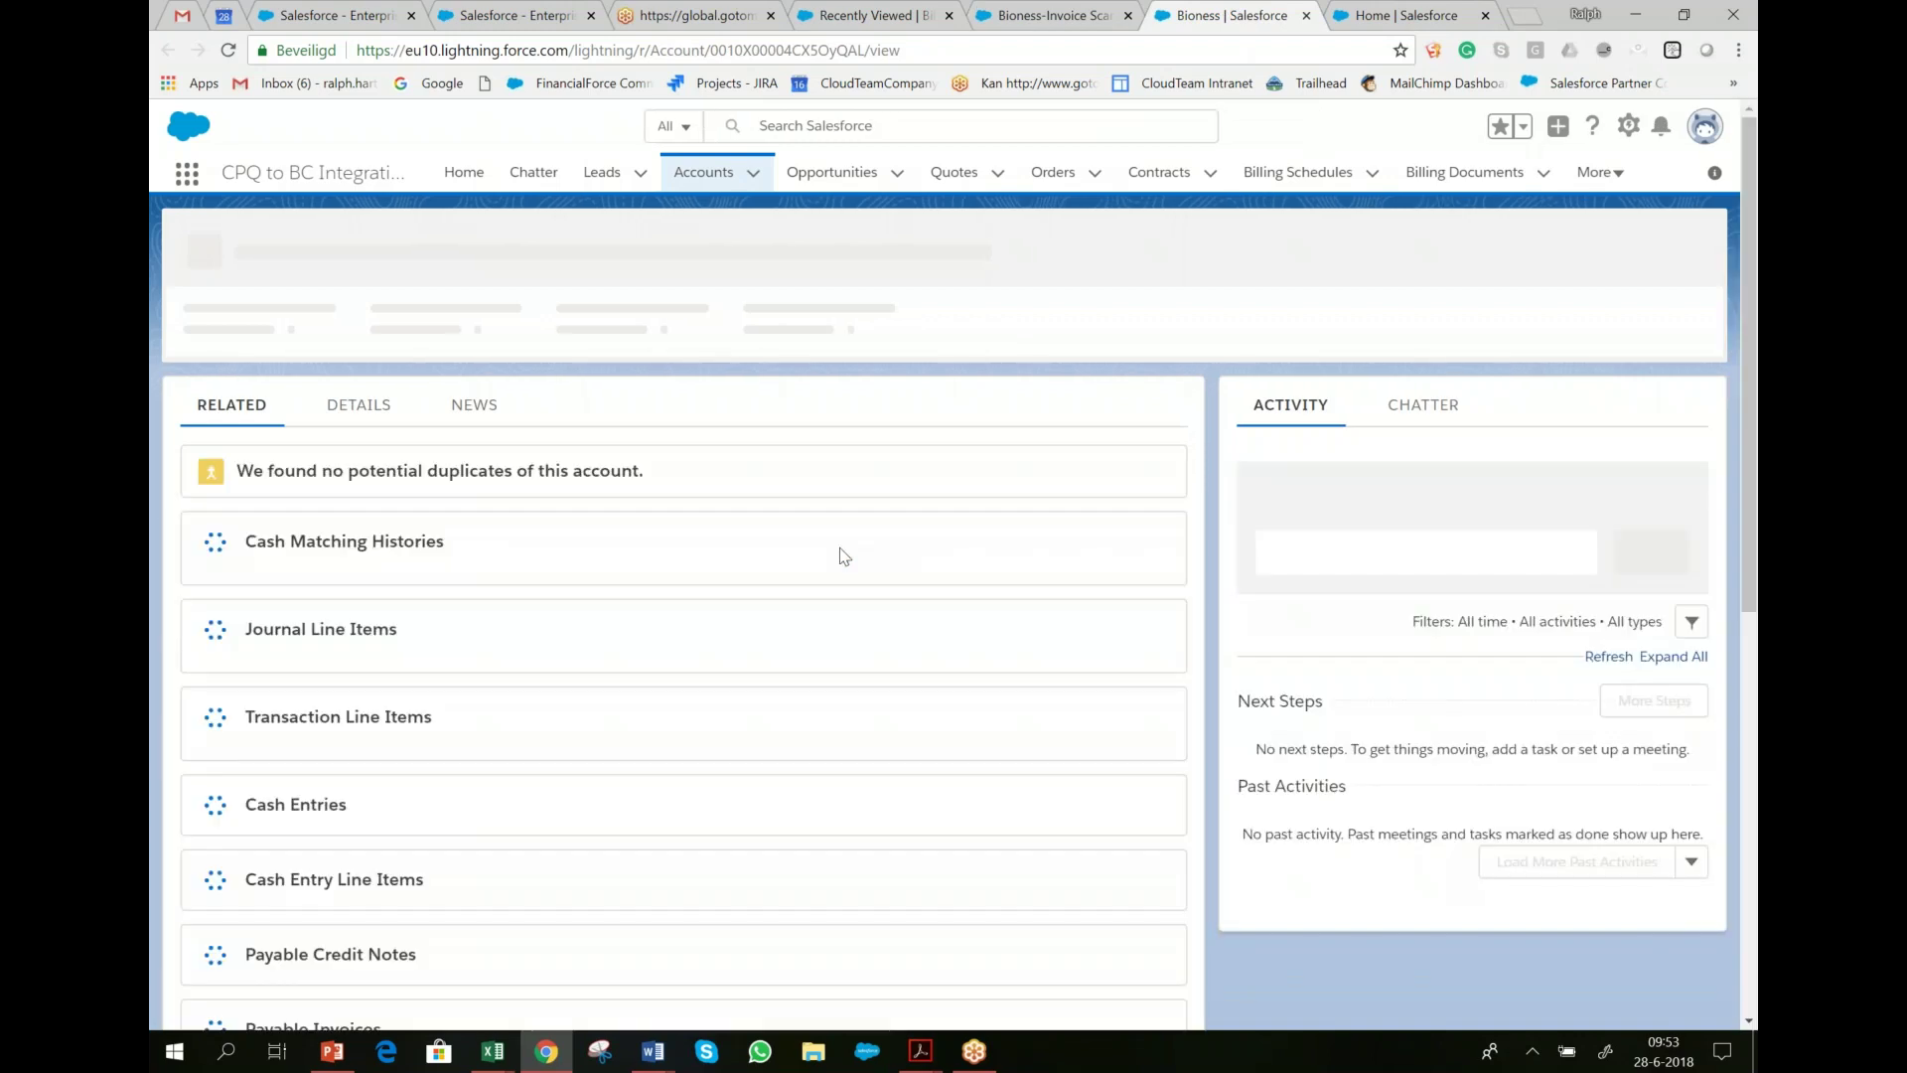
pyautogui.click(358, 417)
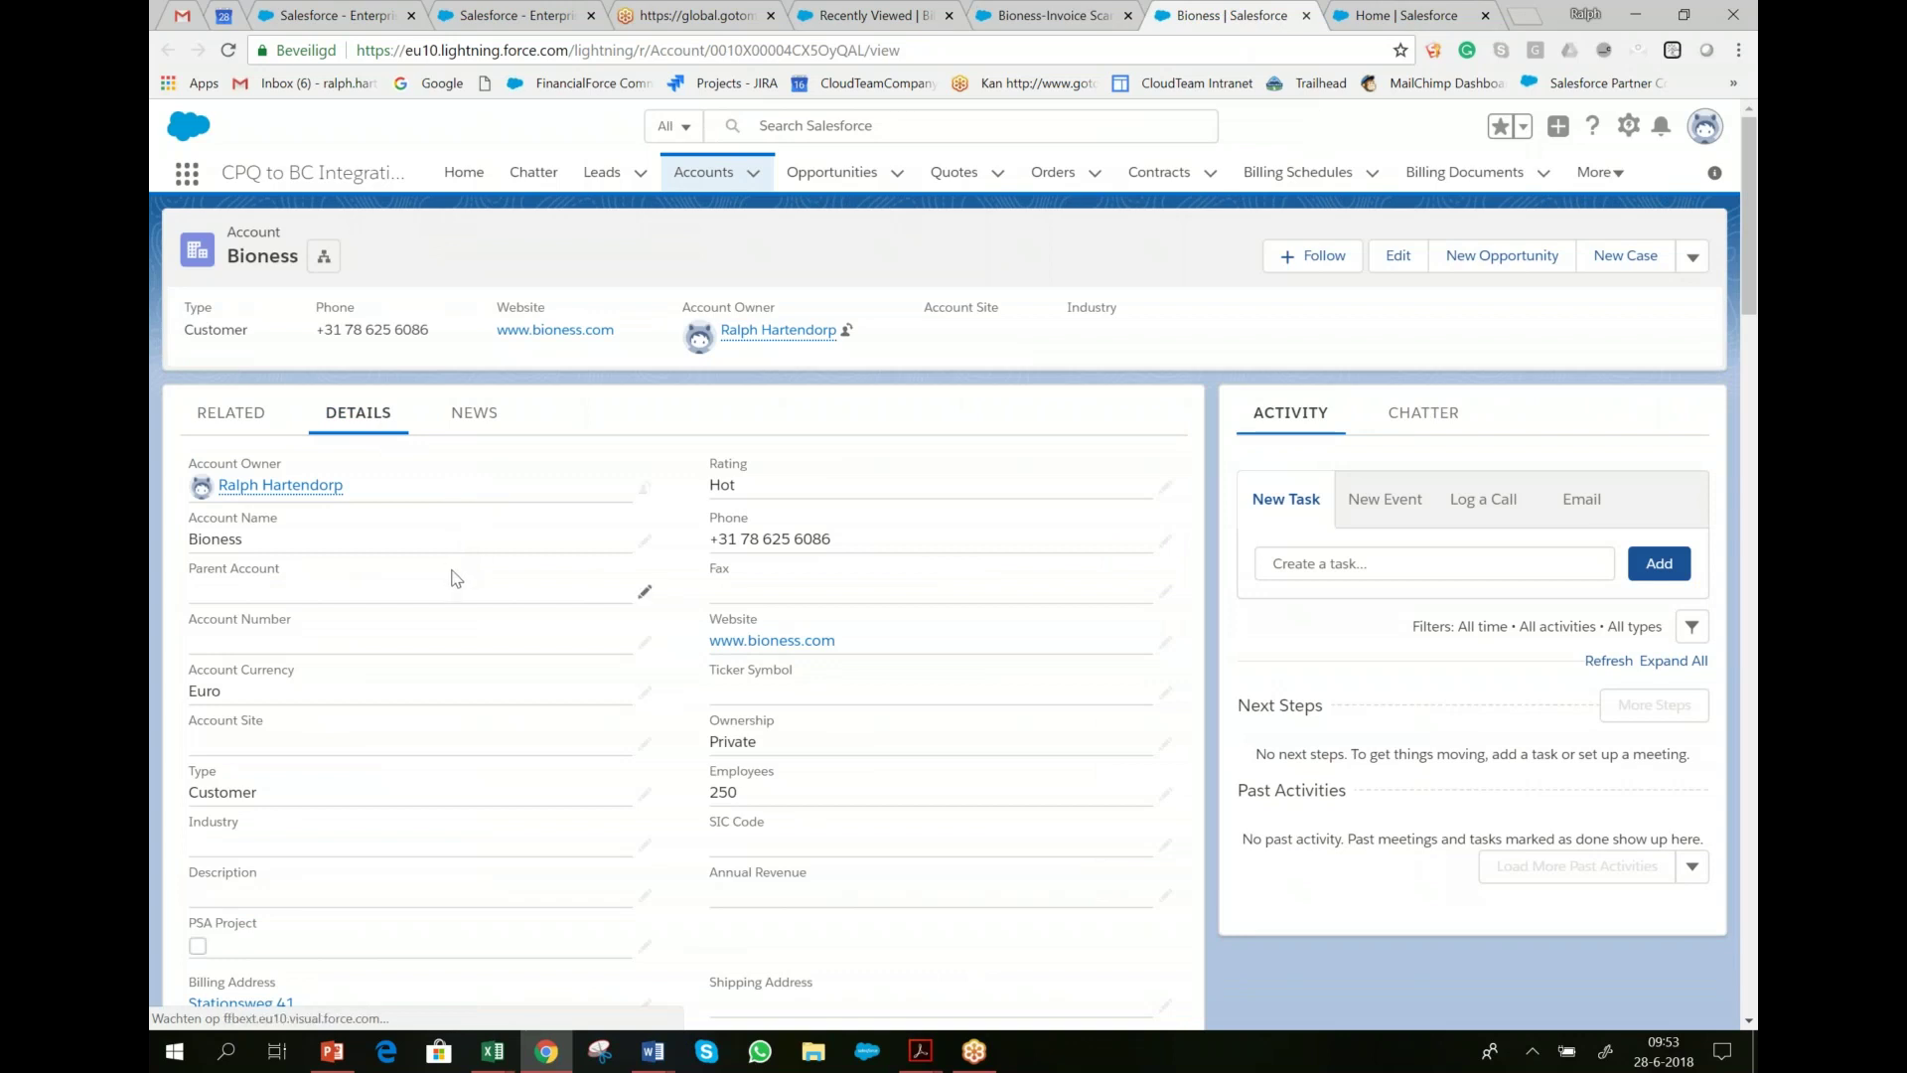
pyautogui.scroll(-10, 417, 596)
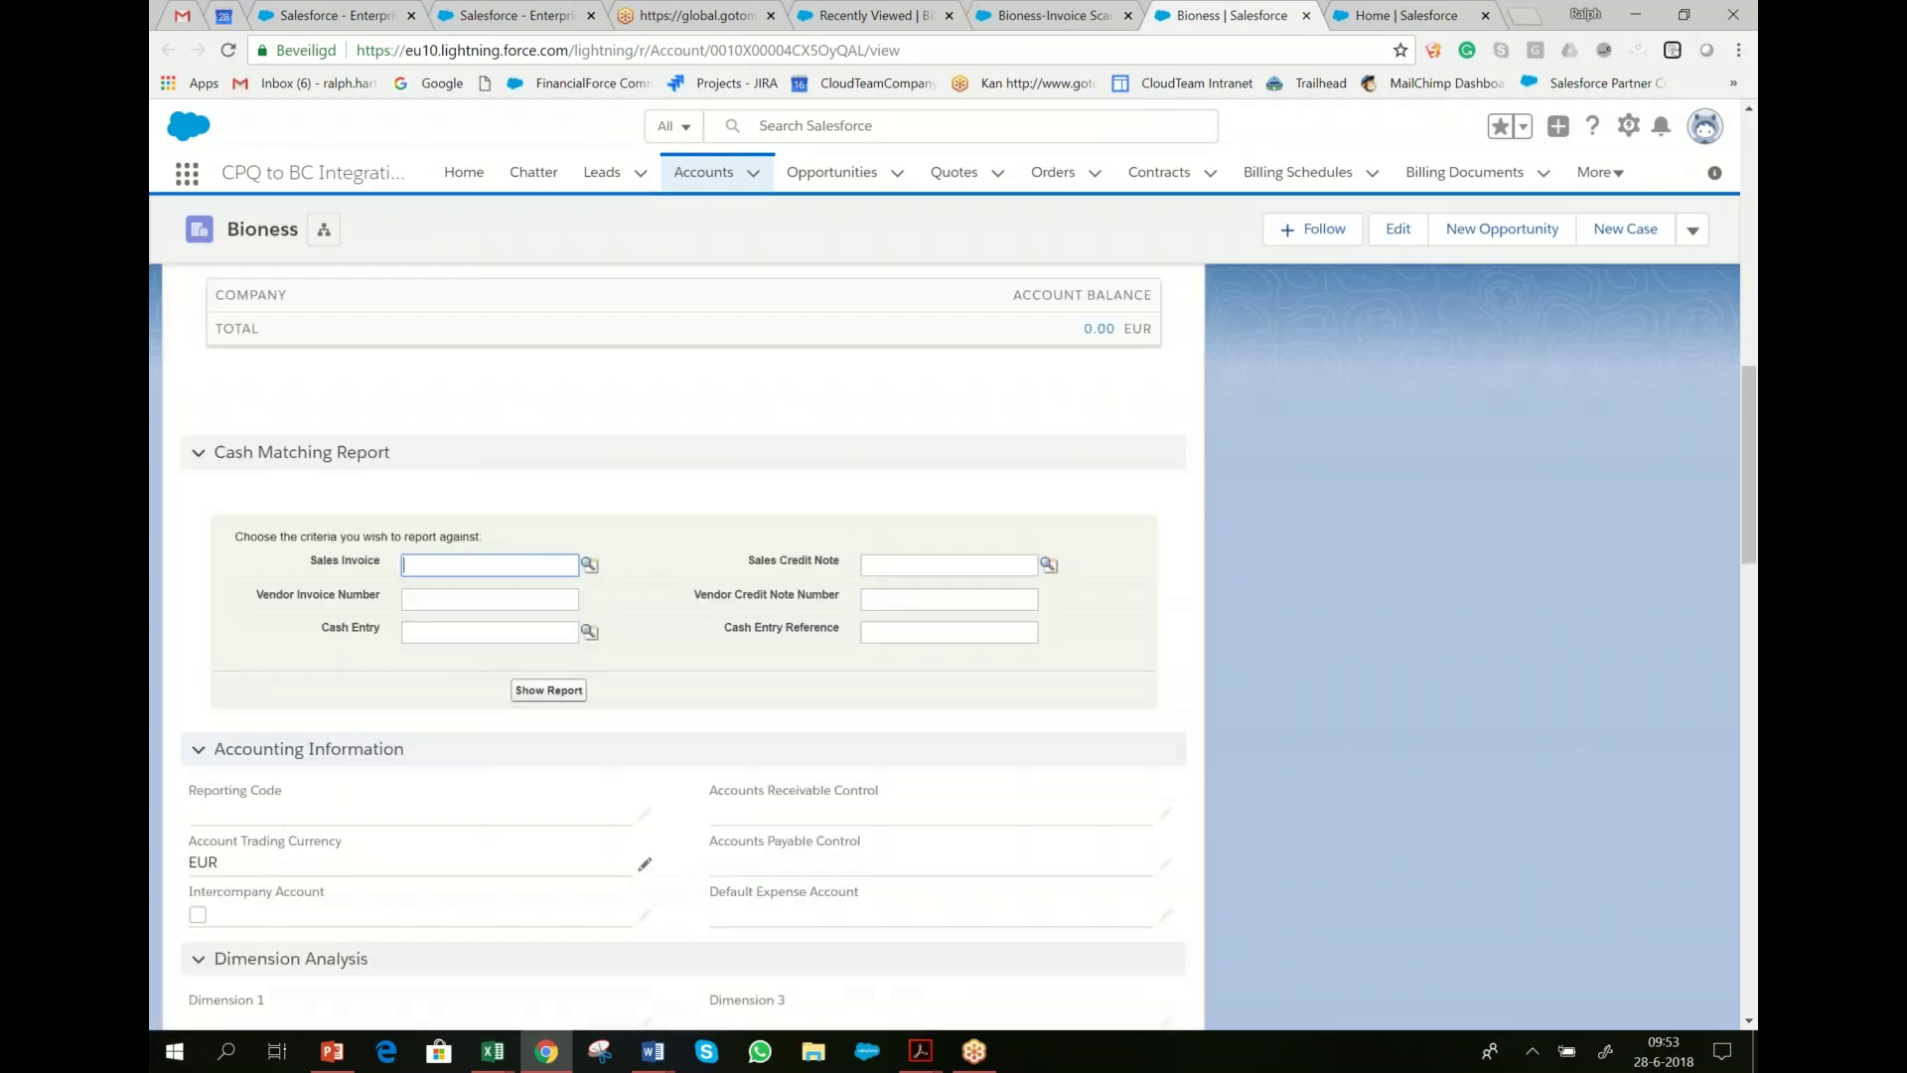
pyautogui.scroll(-1, 408, 735)
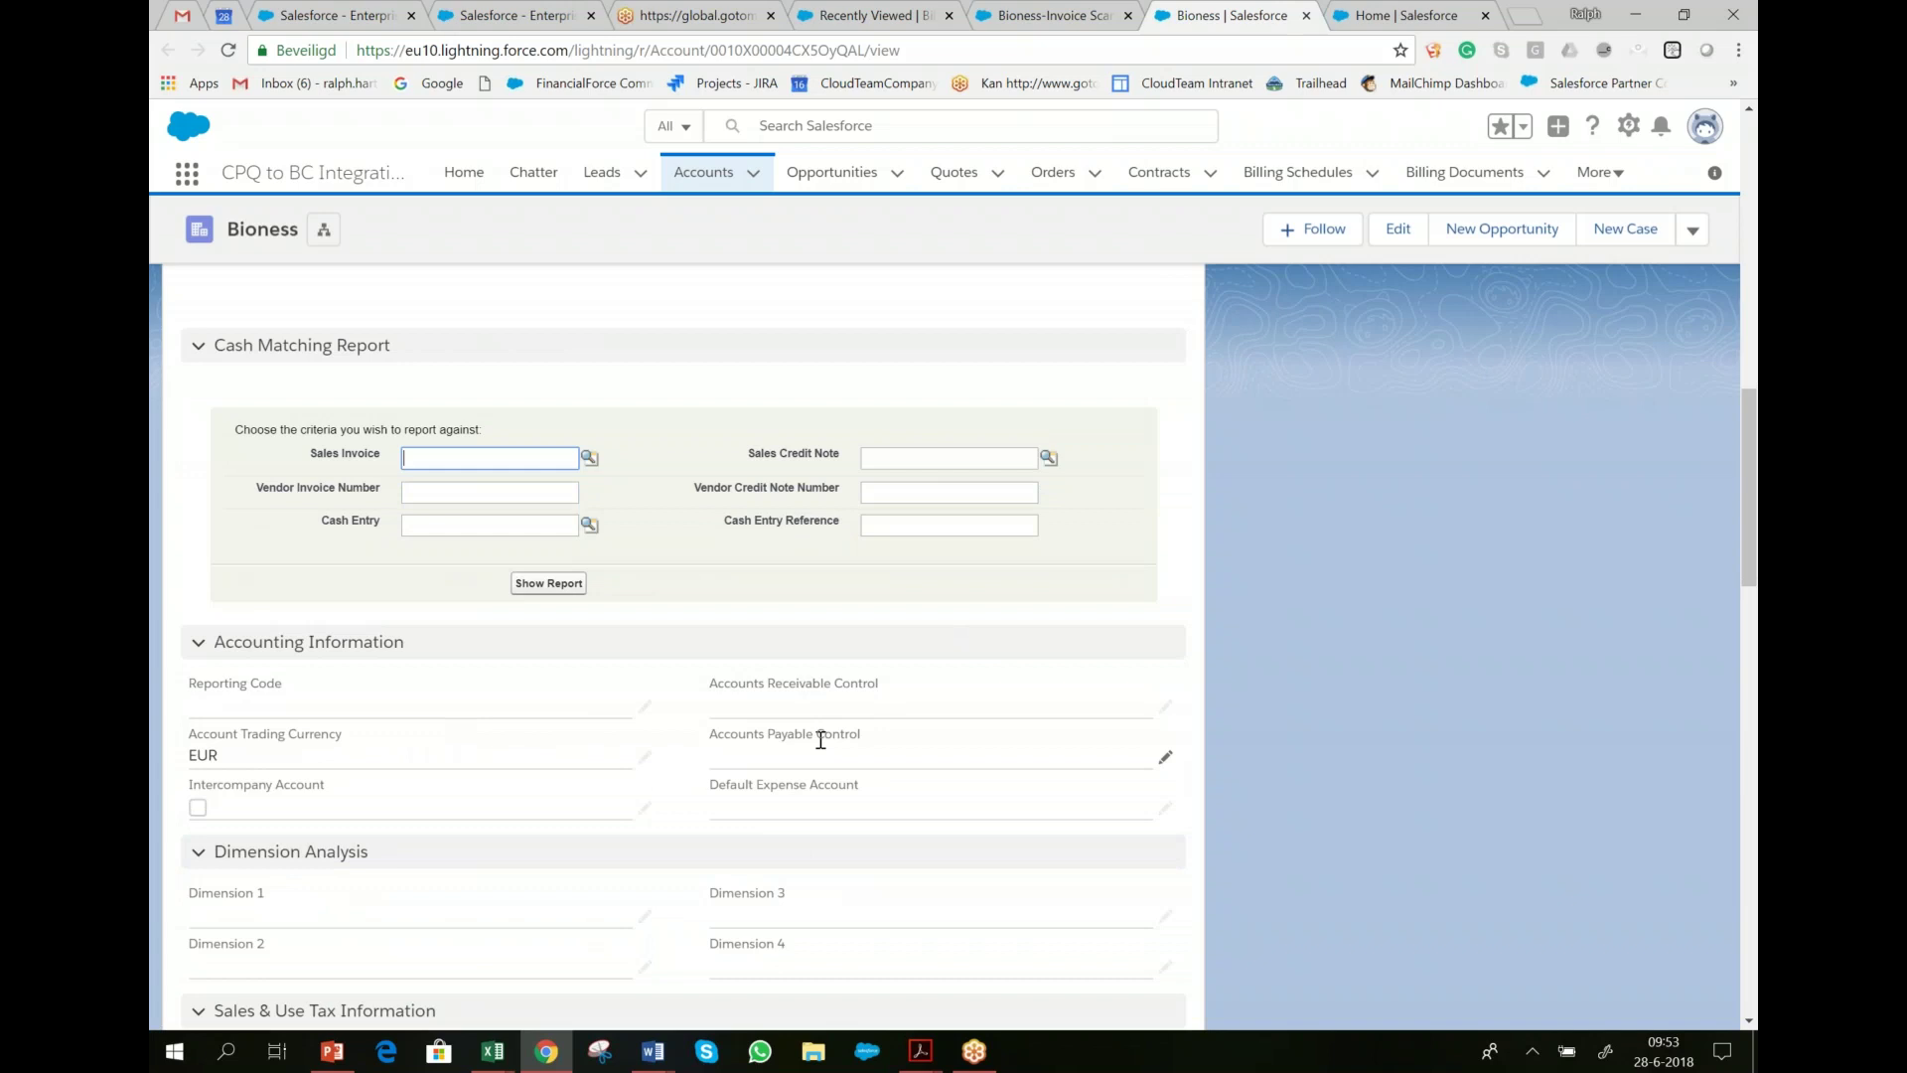
pyautogui.scroll(-3, 805, 755)
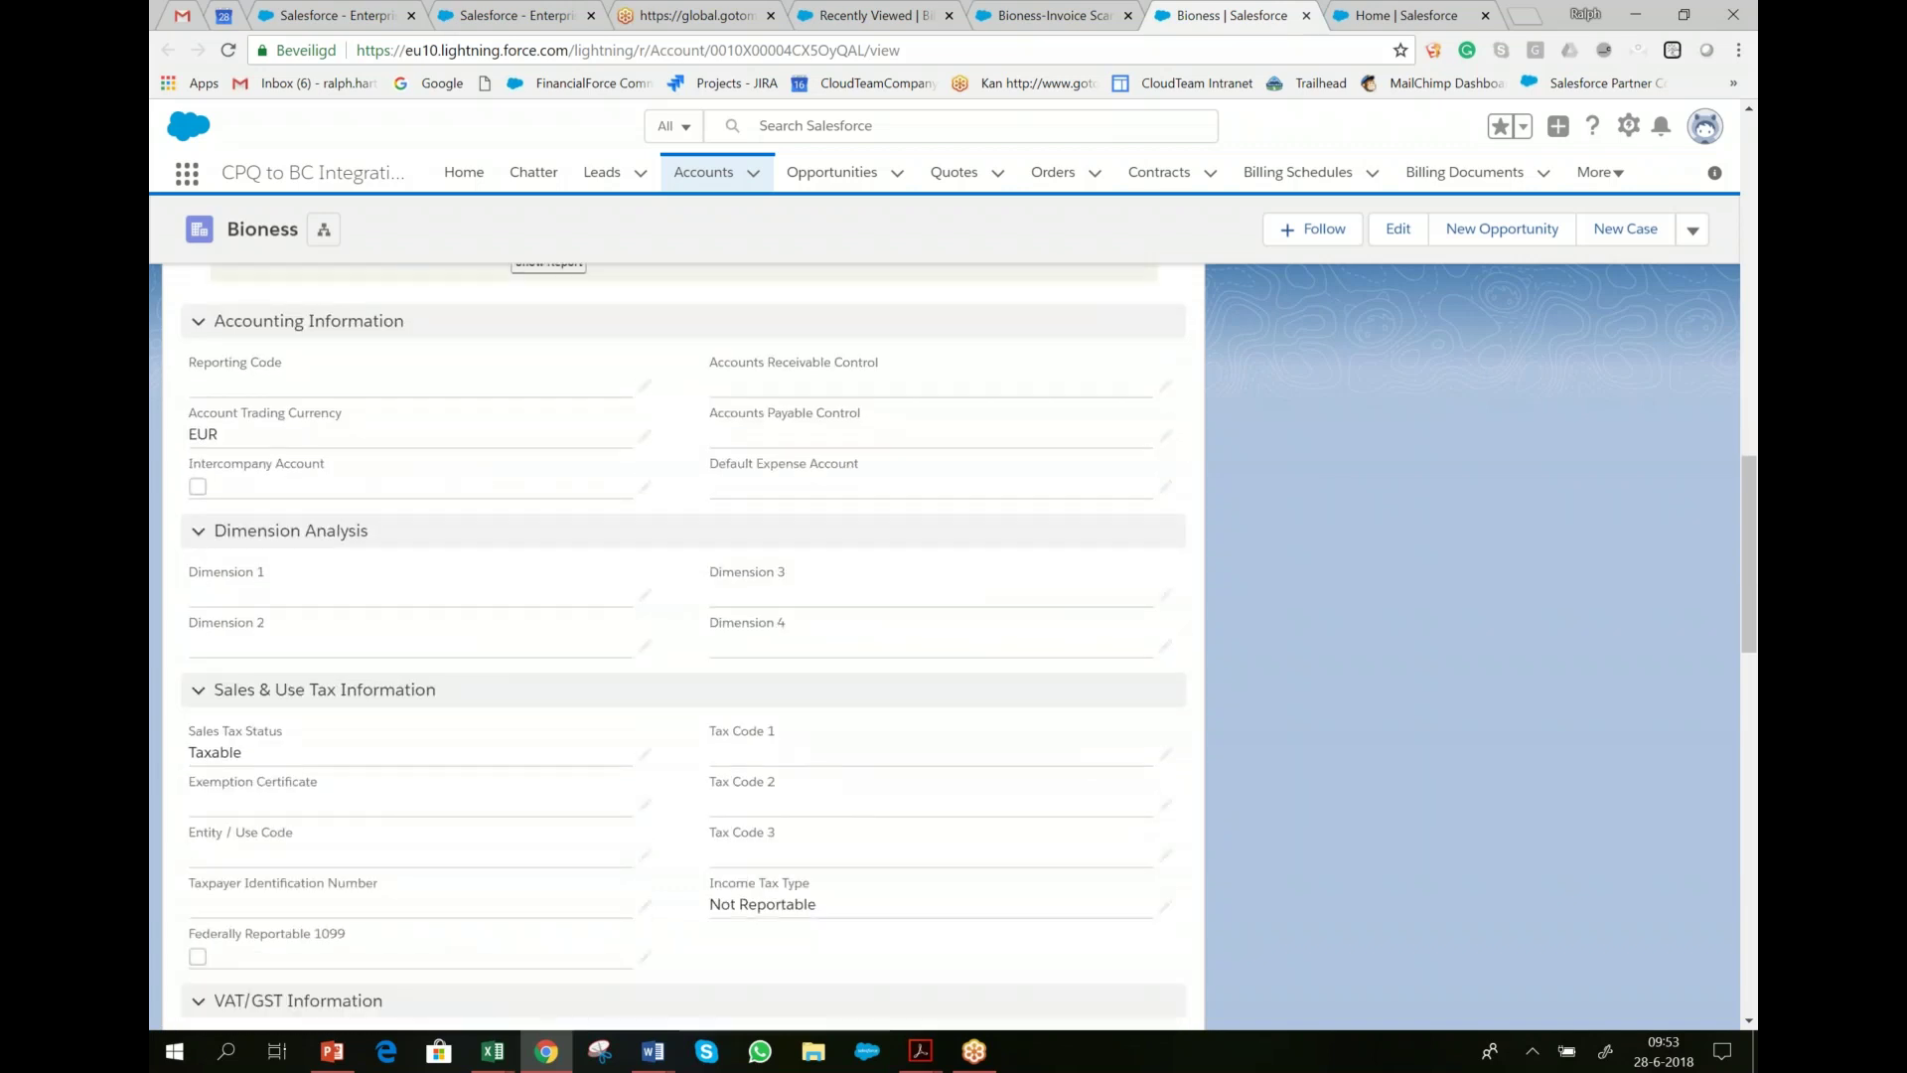
pyautogui.scroll(-2, 467, 816)
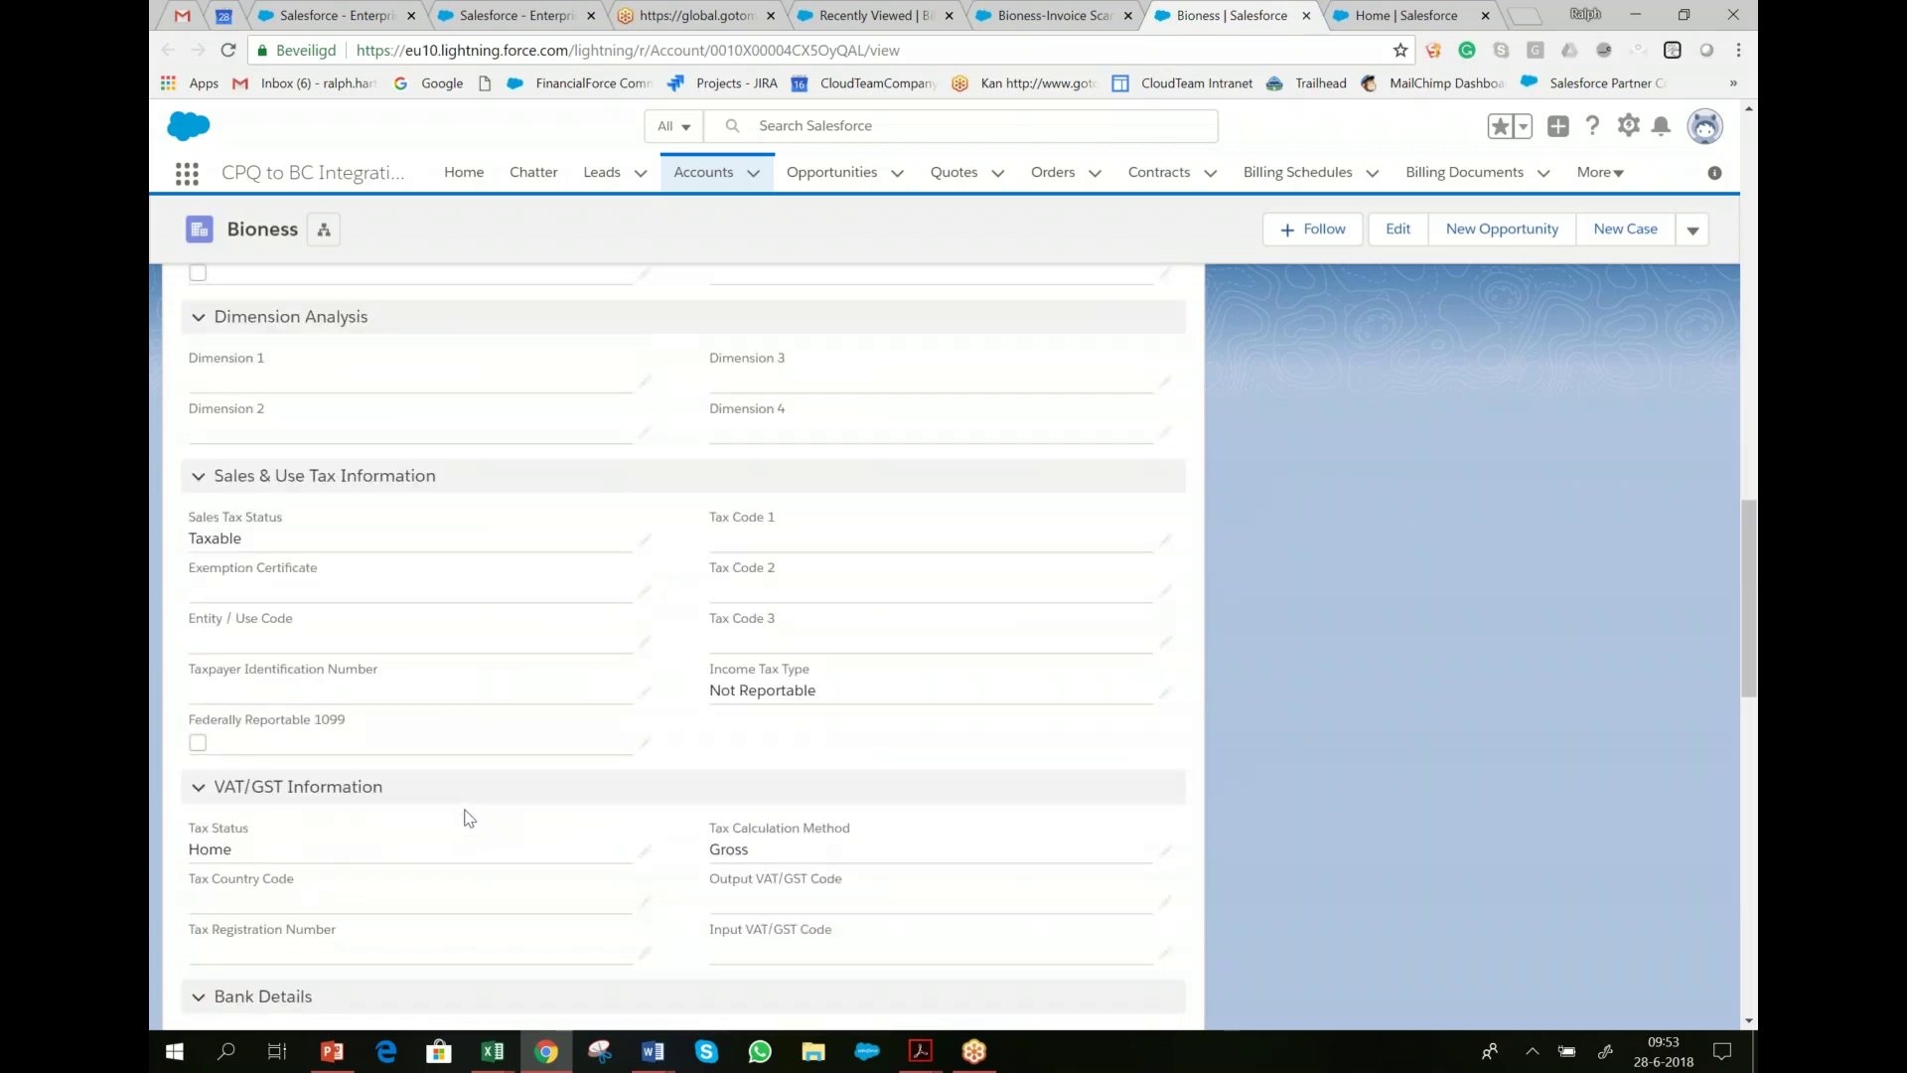
pyautogui.scroll(10, 471, 809)
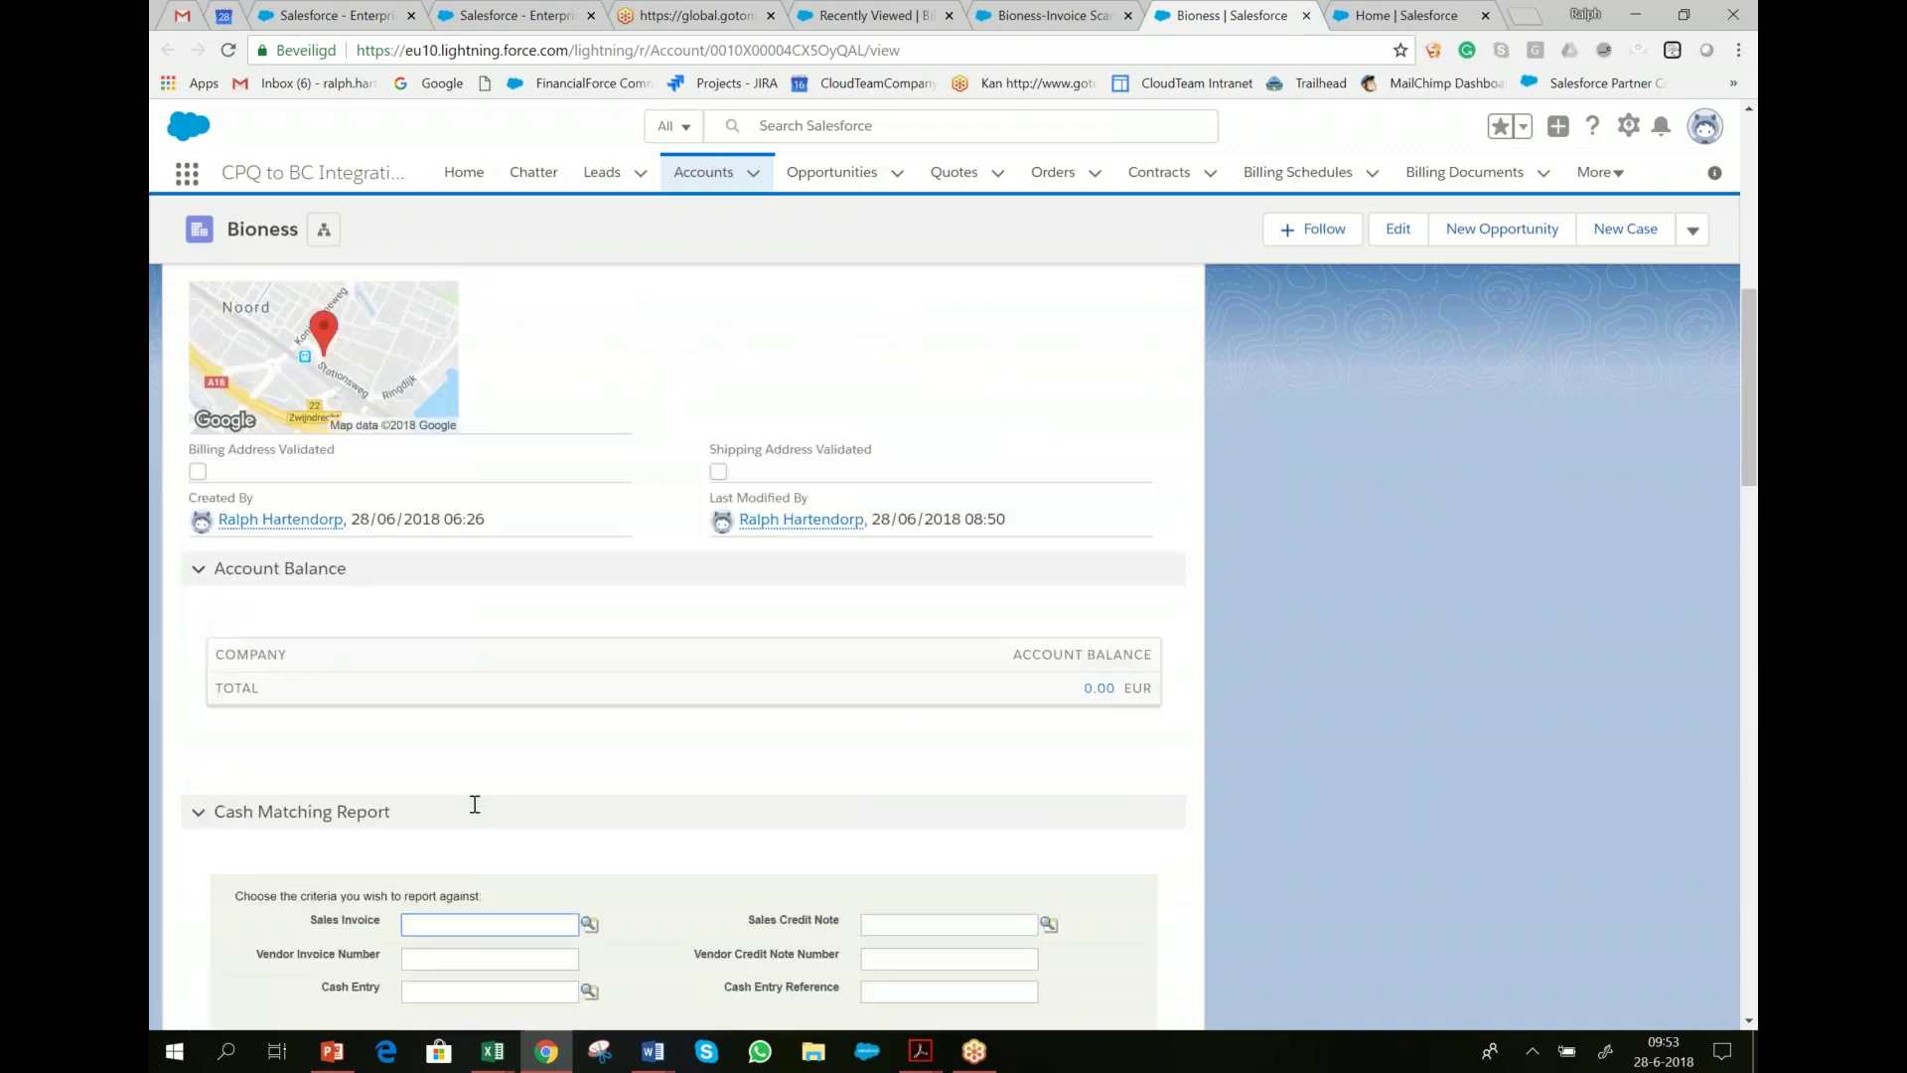
pyautogui.scroll(7, 475, 805)
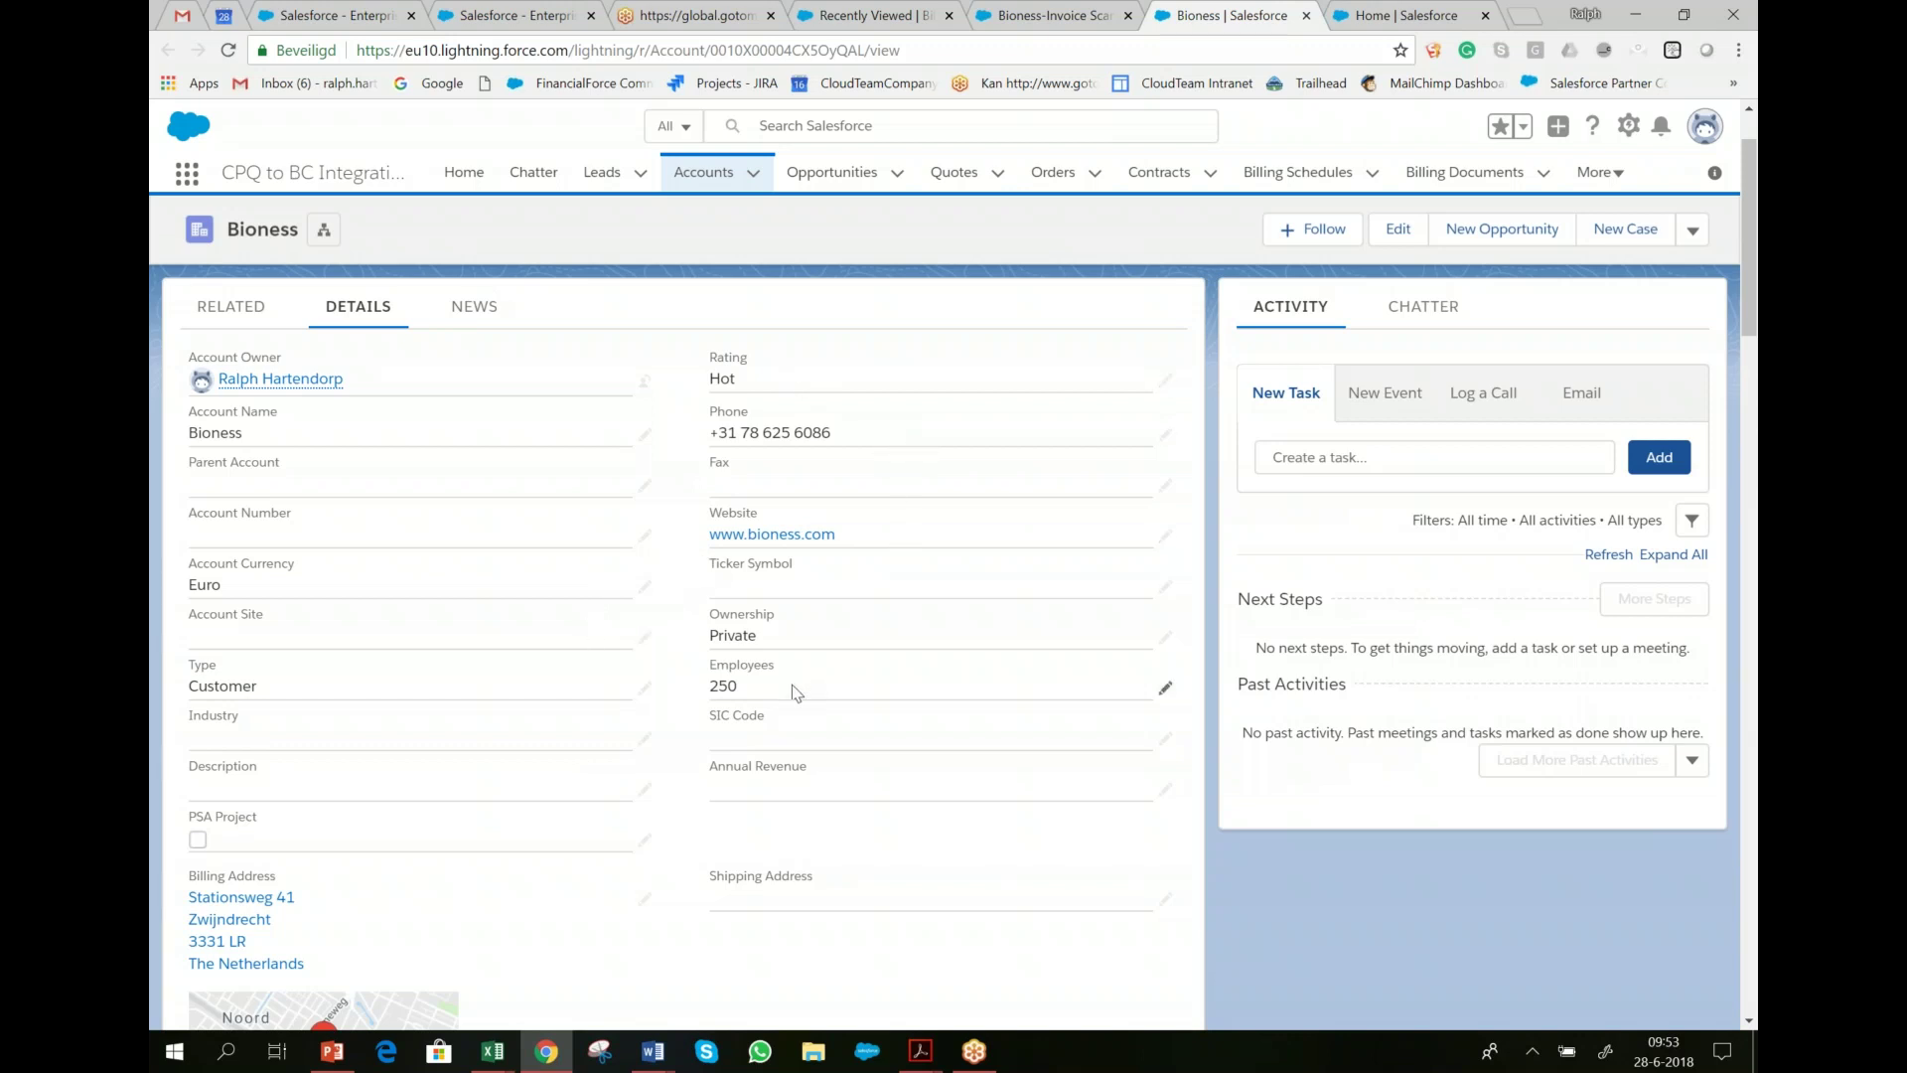
# - Return to the Bioness-Invoice Scan app opportunity and make Proposal/Price Quote its current stage
pyautogui.click(1086, 14)
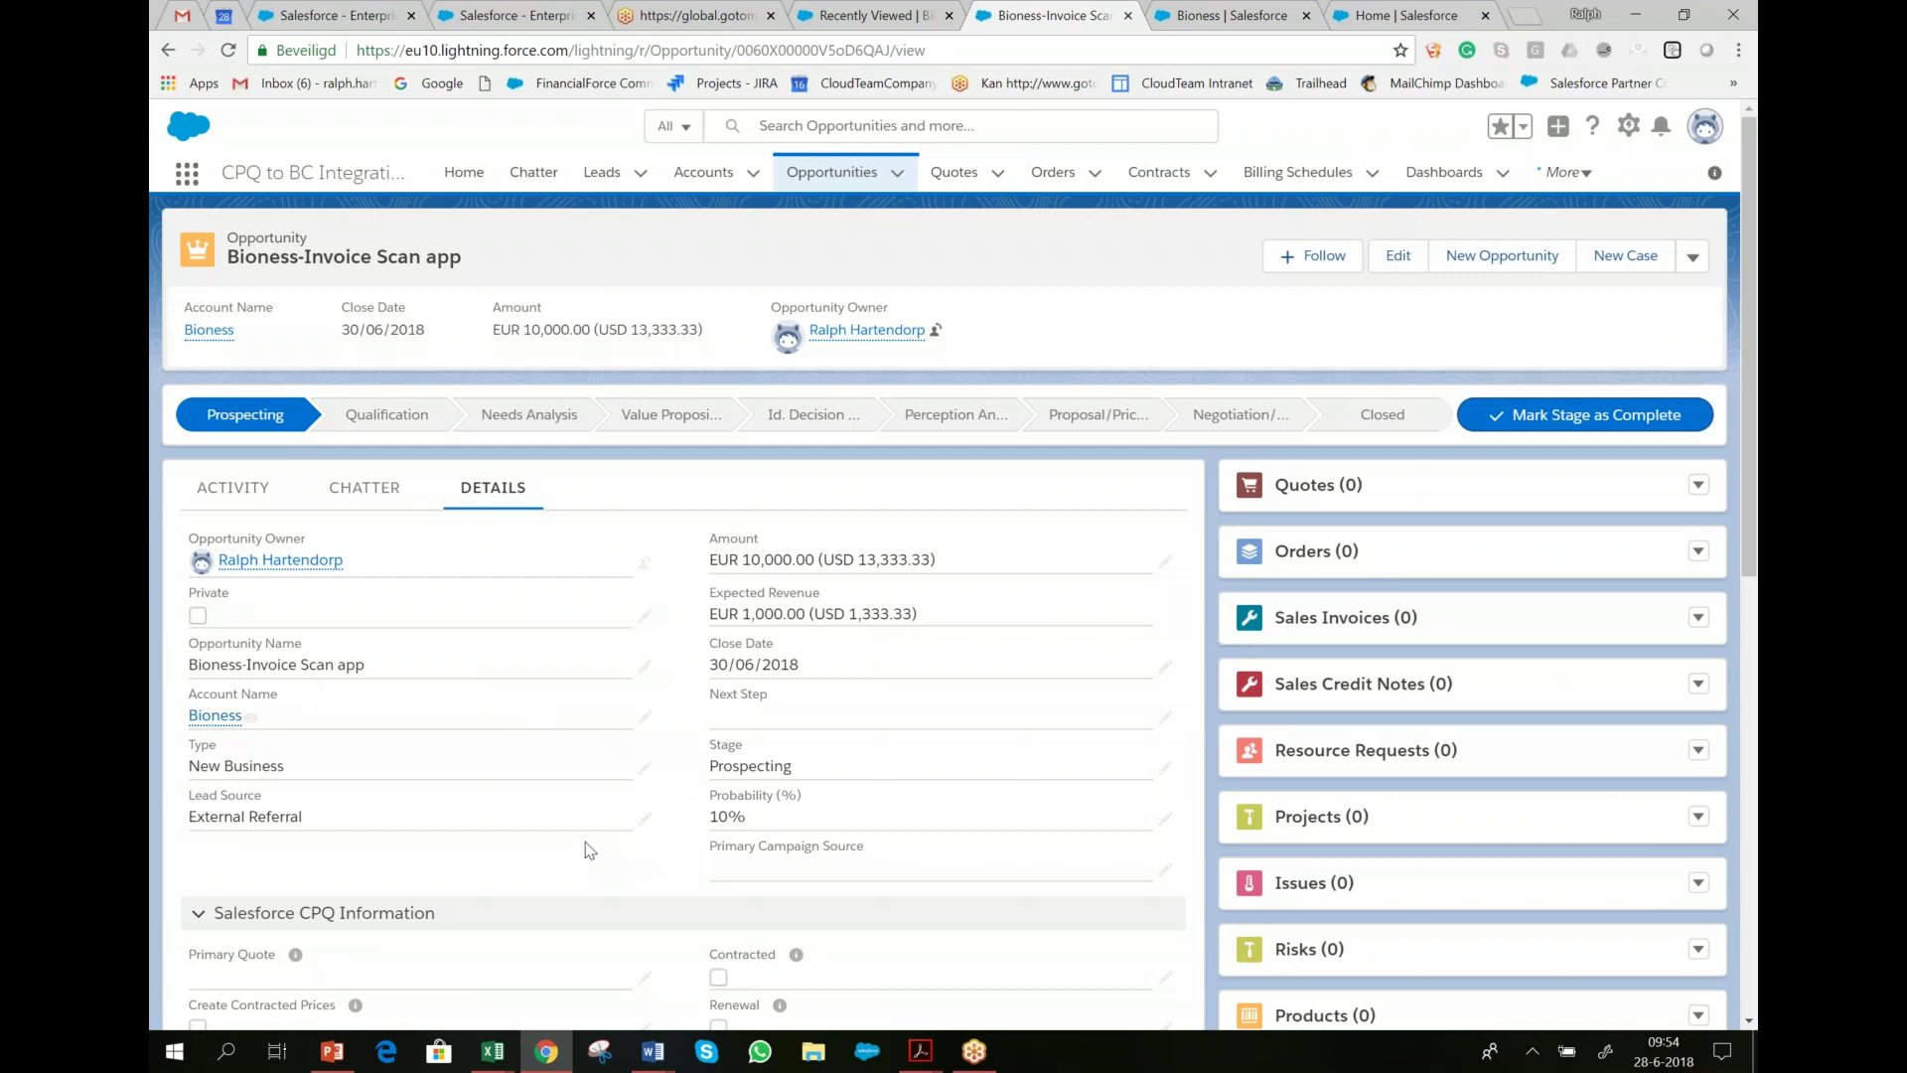
pyautogui.click(1098, 417)
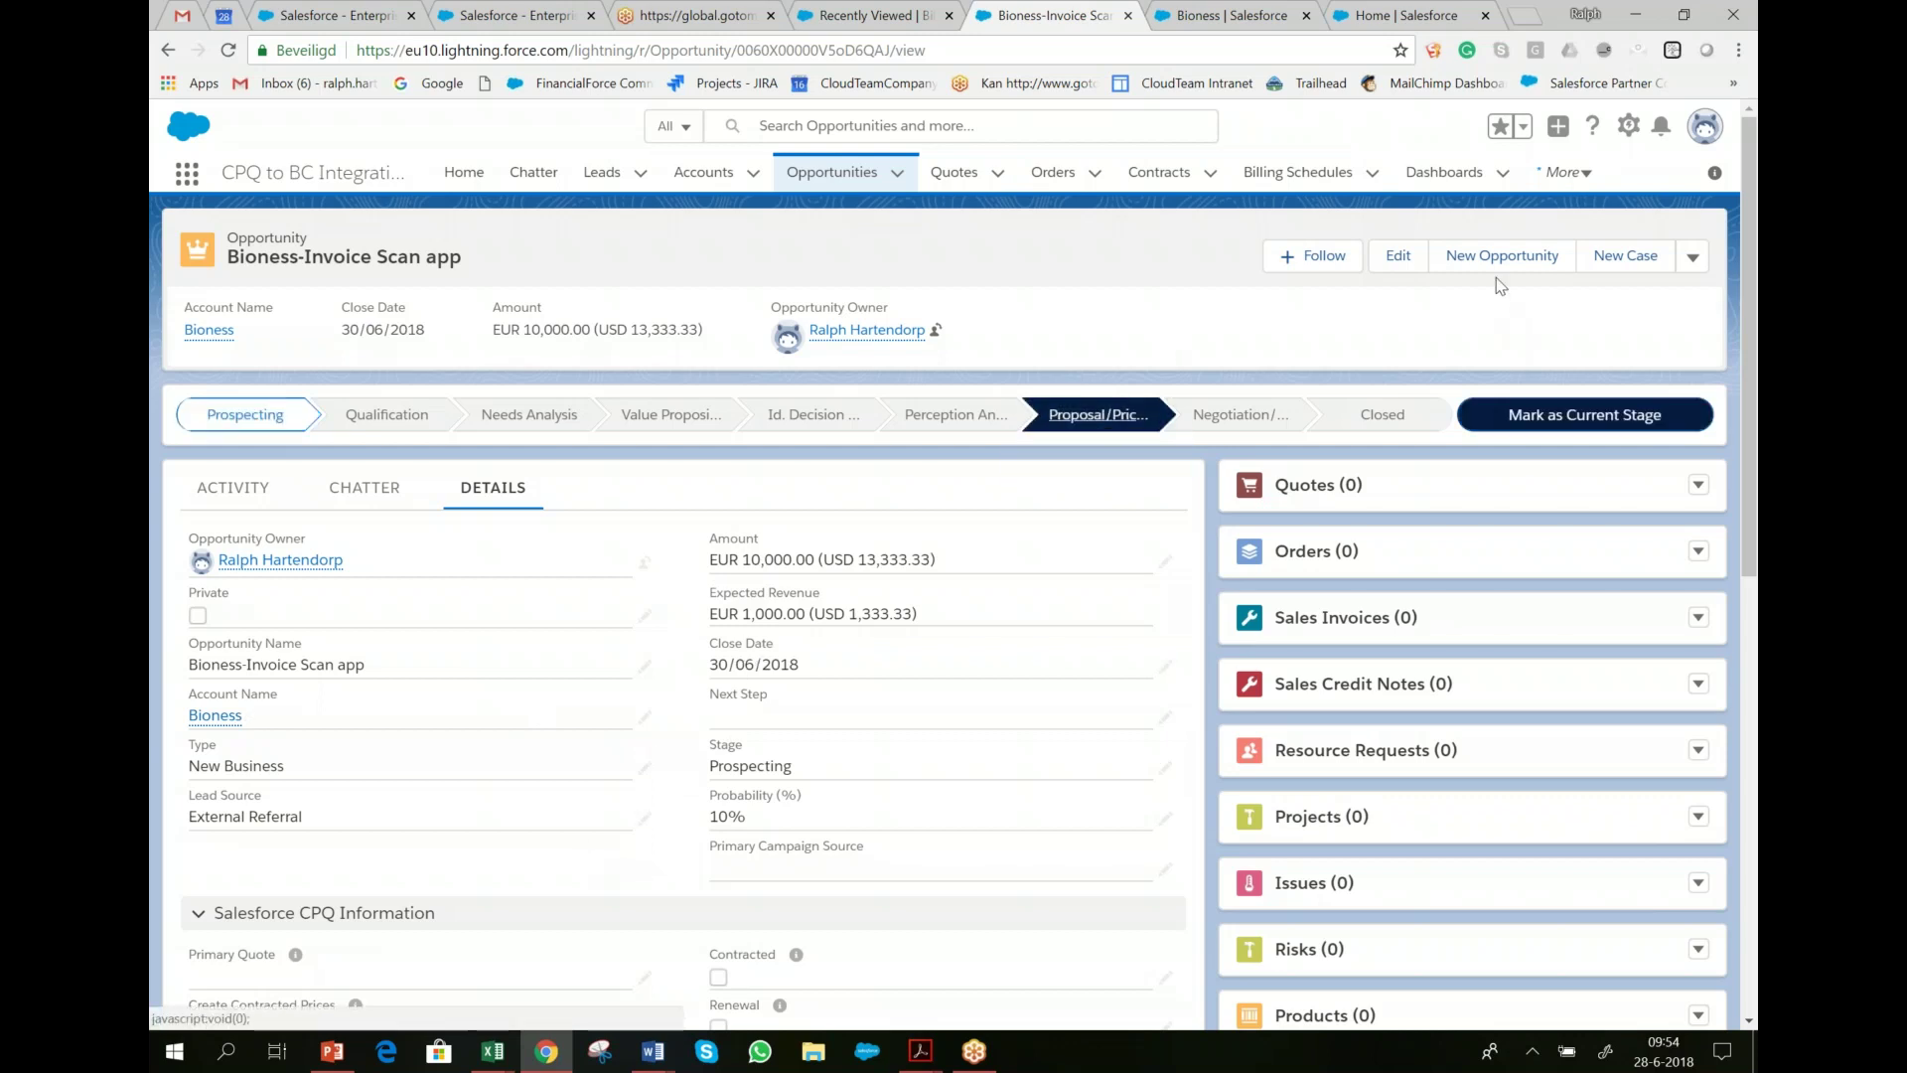
pyautogui.click(1532, 415)
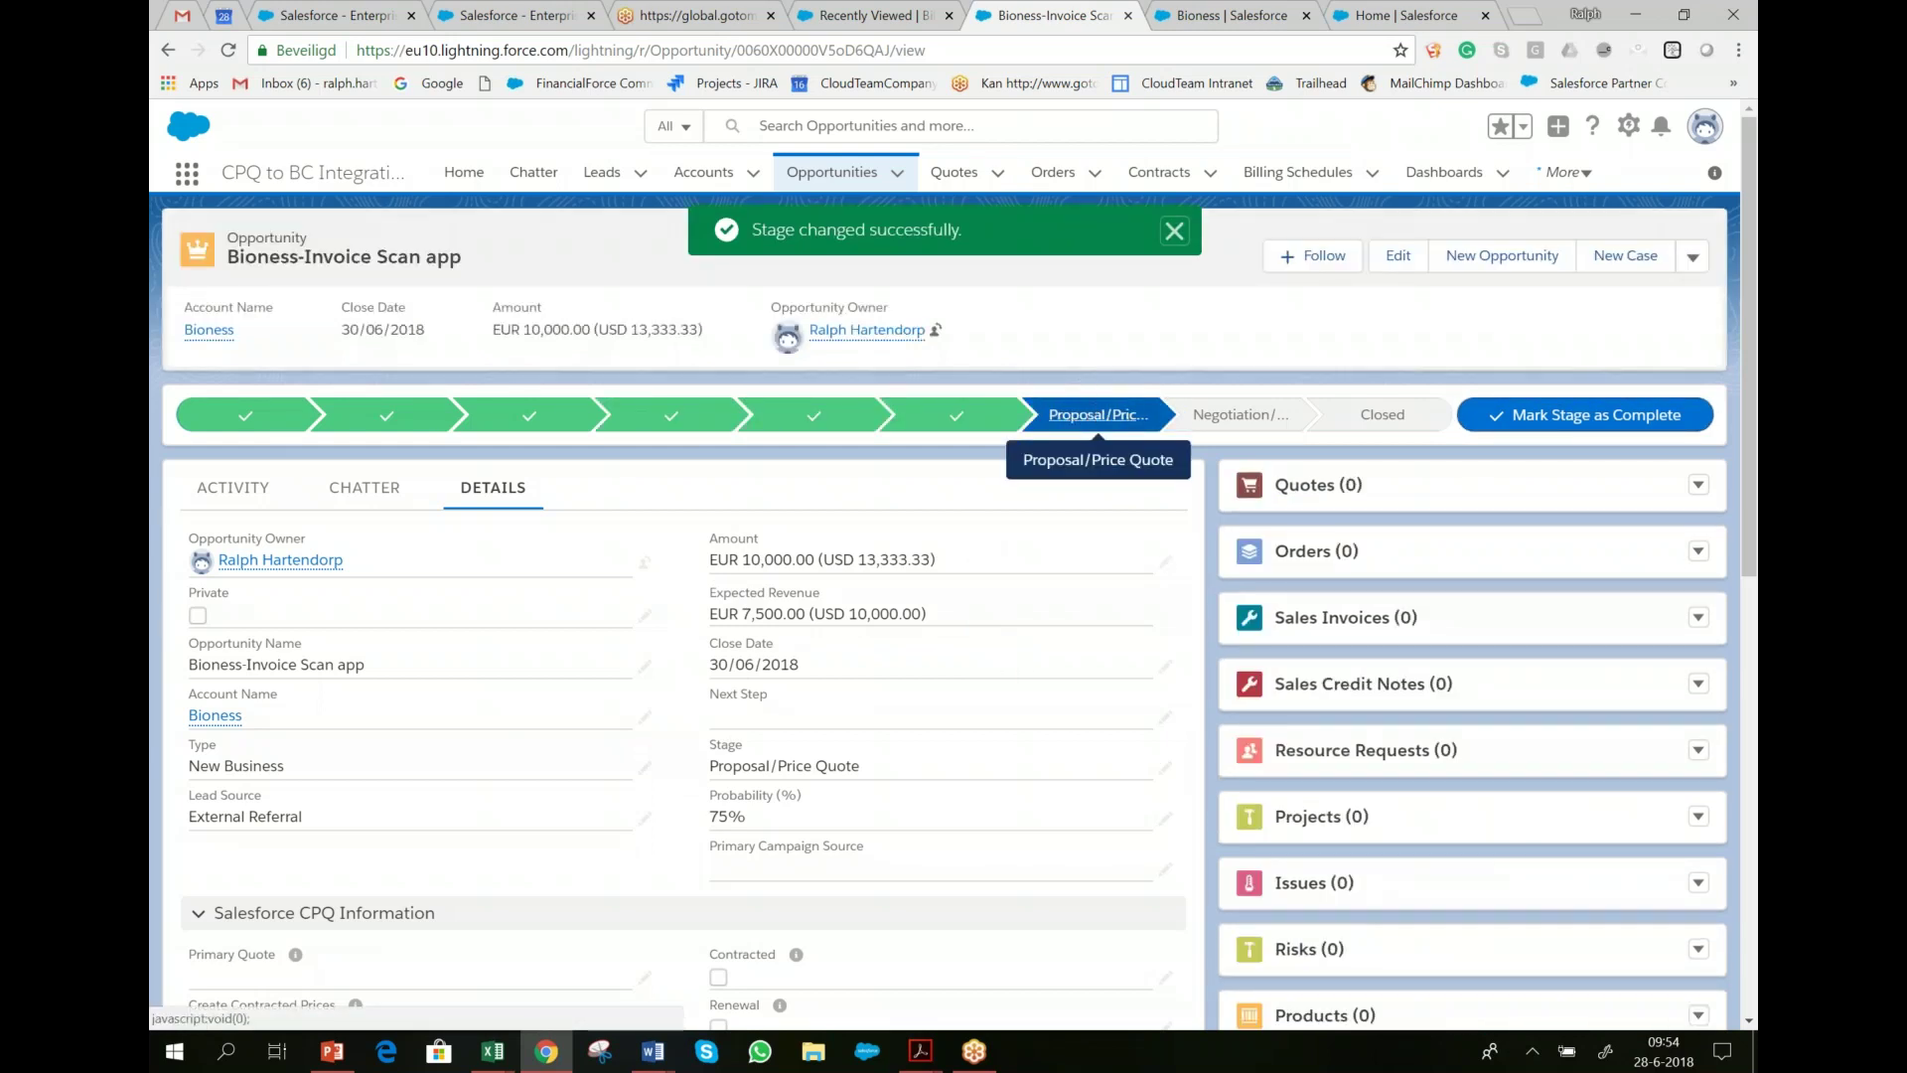
# - Create a new primary quote linked to the Bioness-Invoice Scan app opportunity and save it
pyautogui.click(1701, 491)
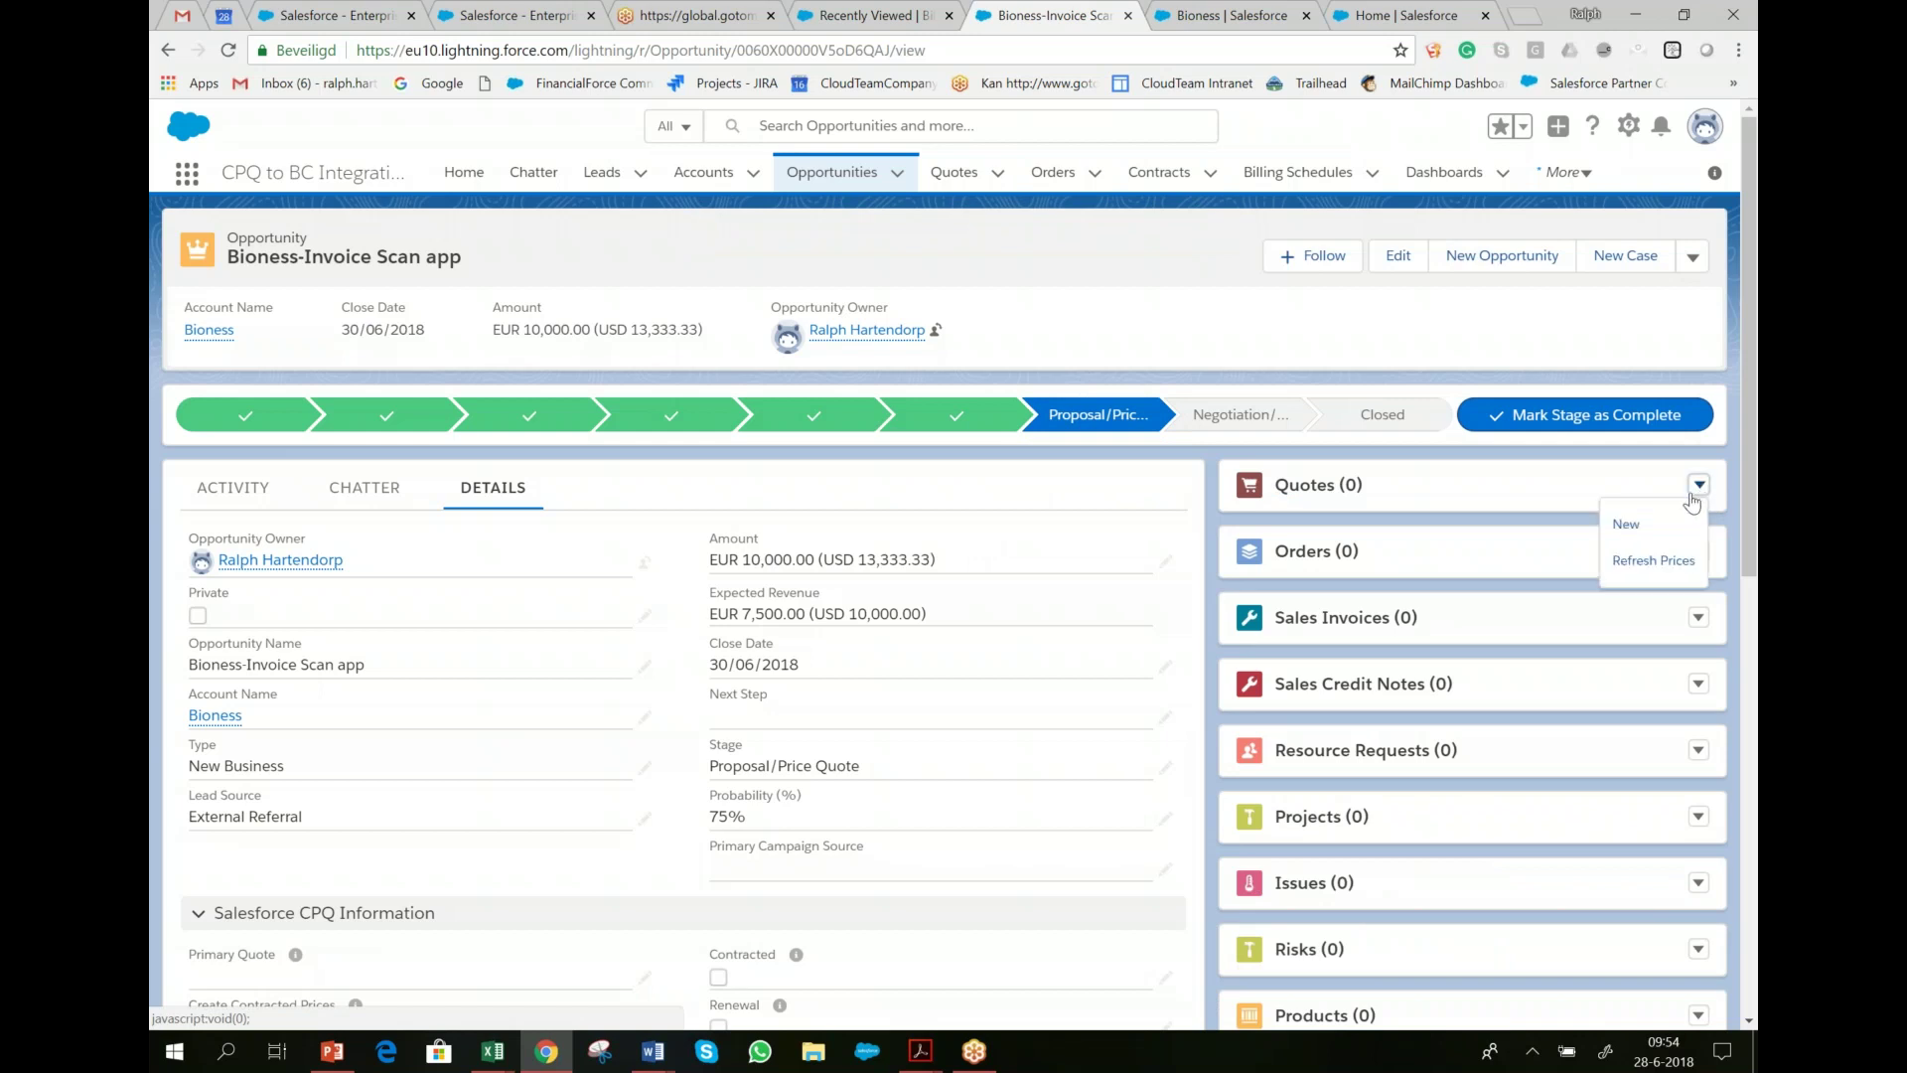
pyautogui.click(1626, 533)
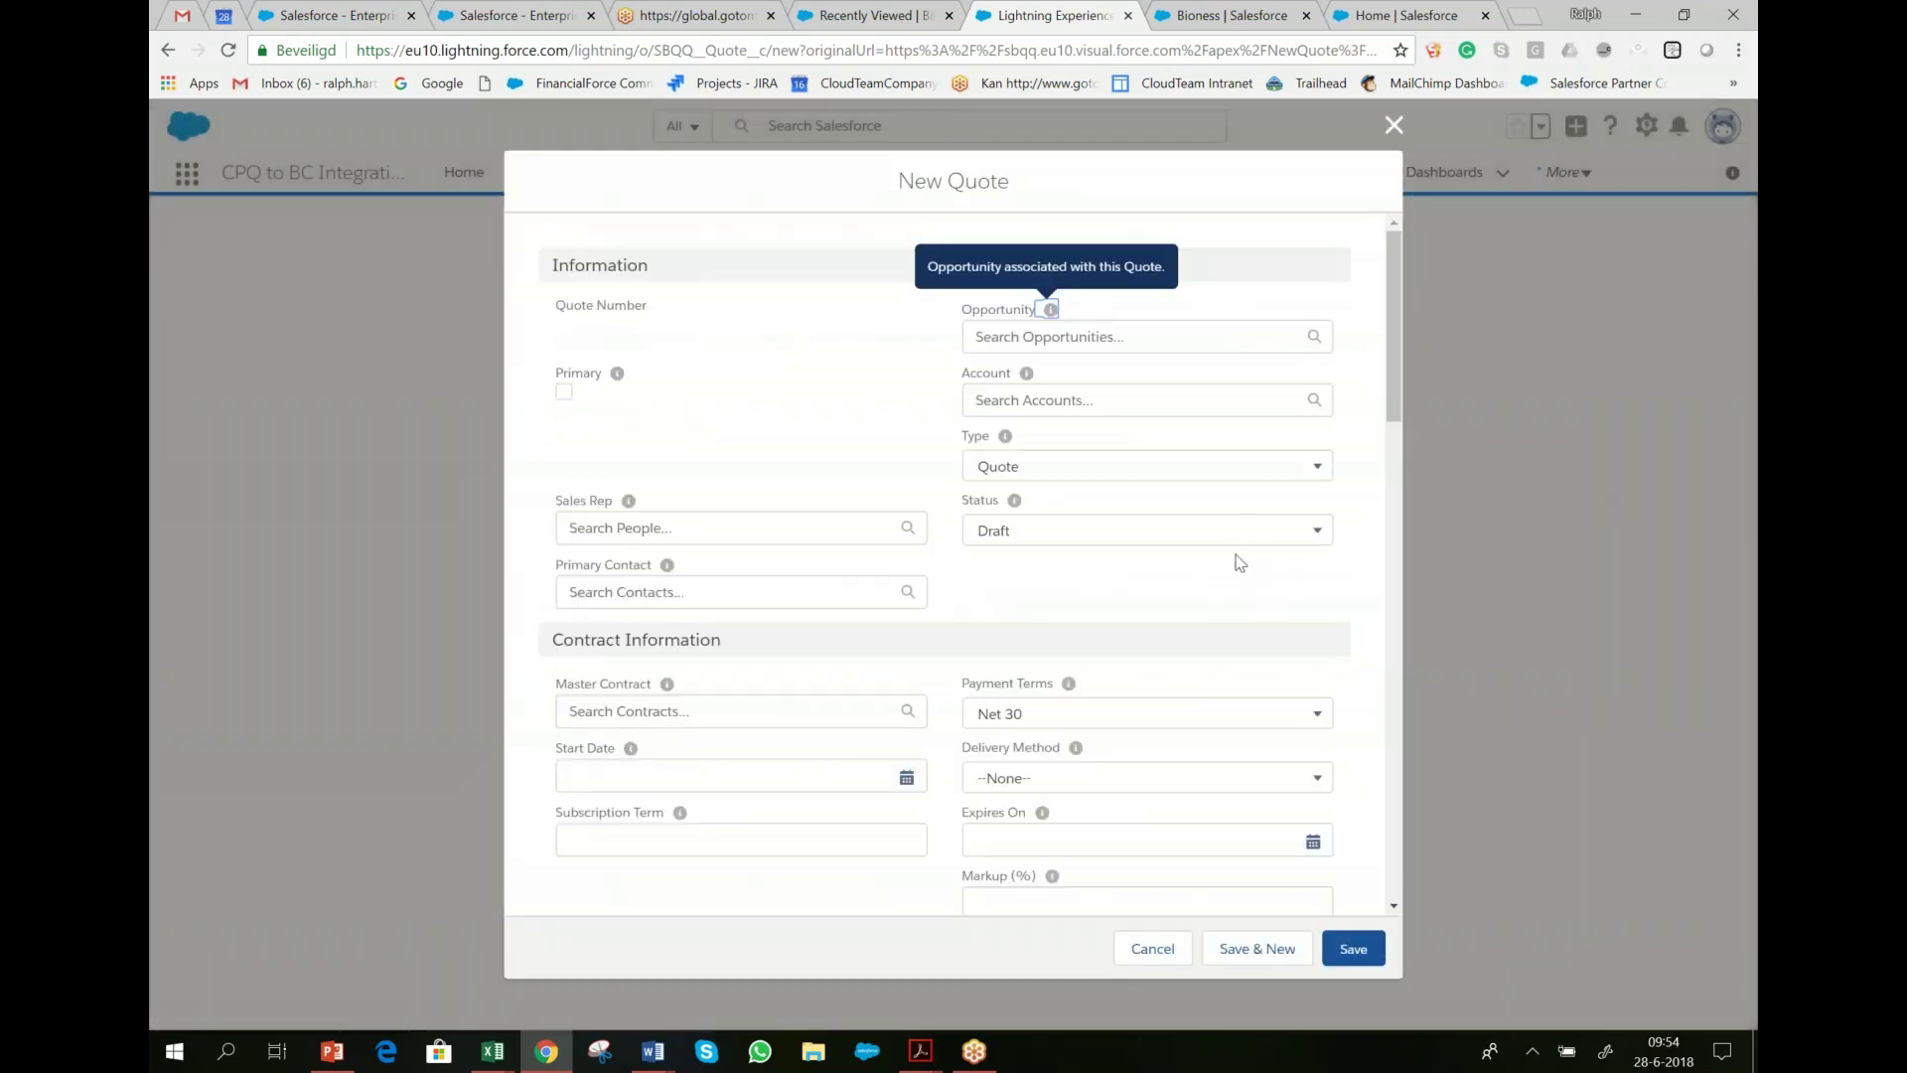
pyautogui.click(1147, 338)
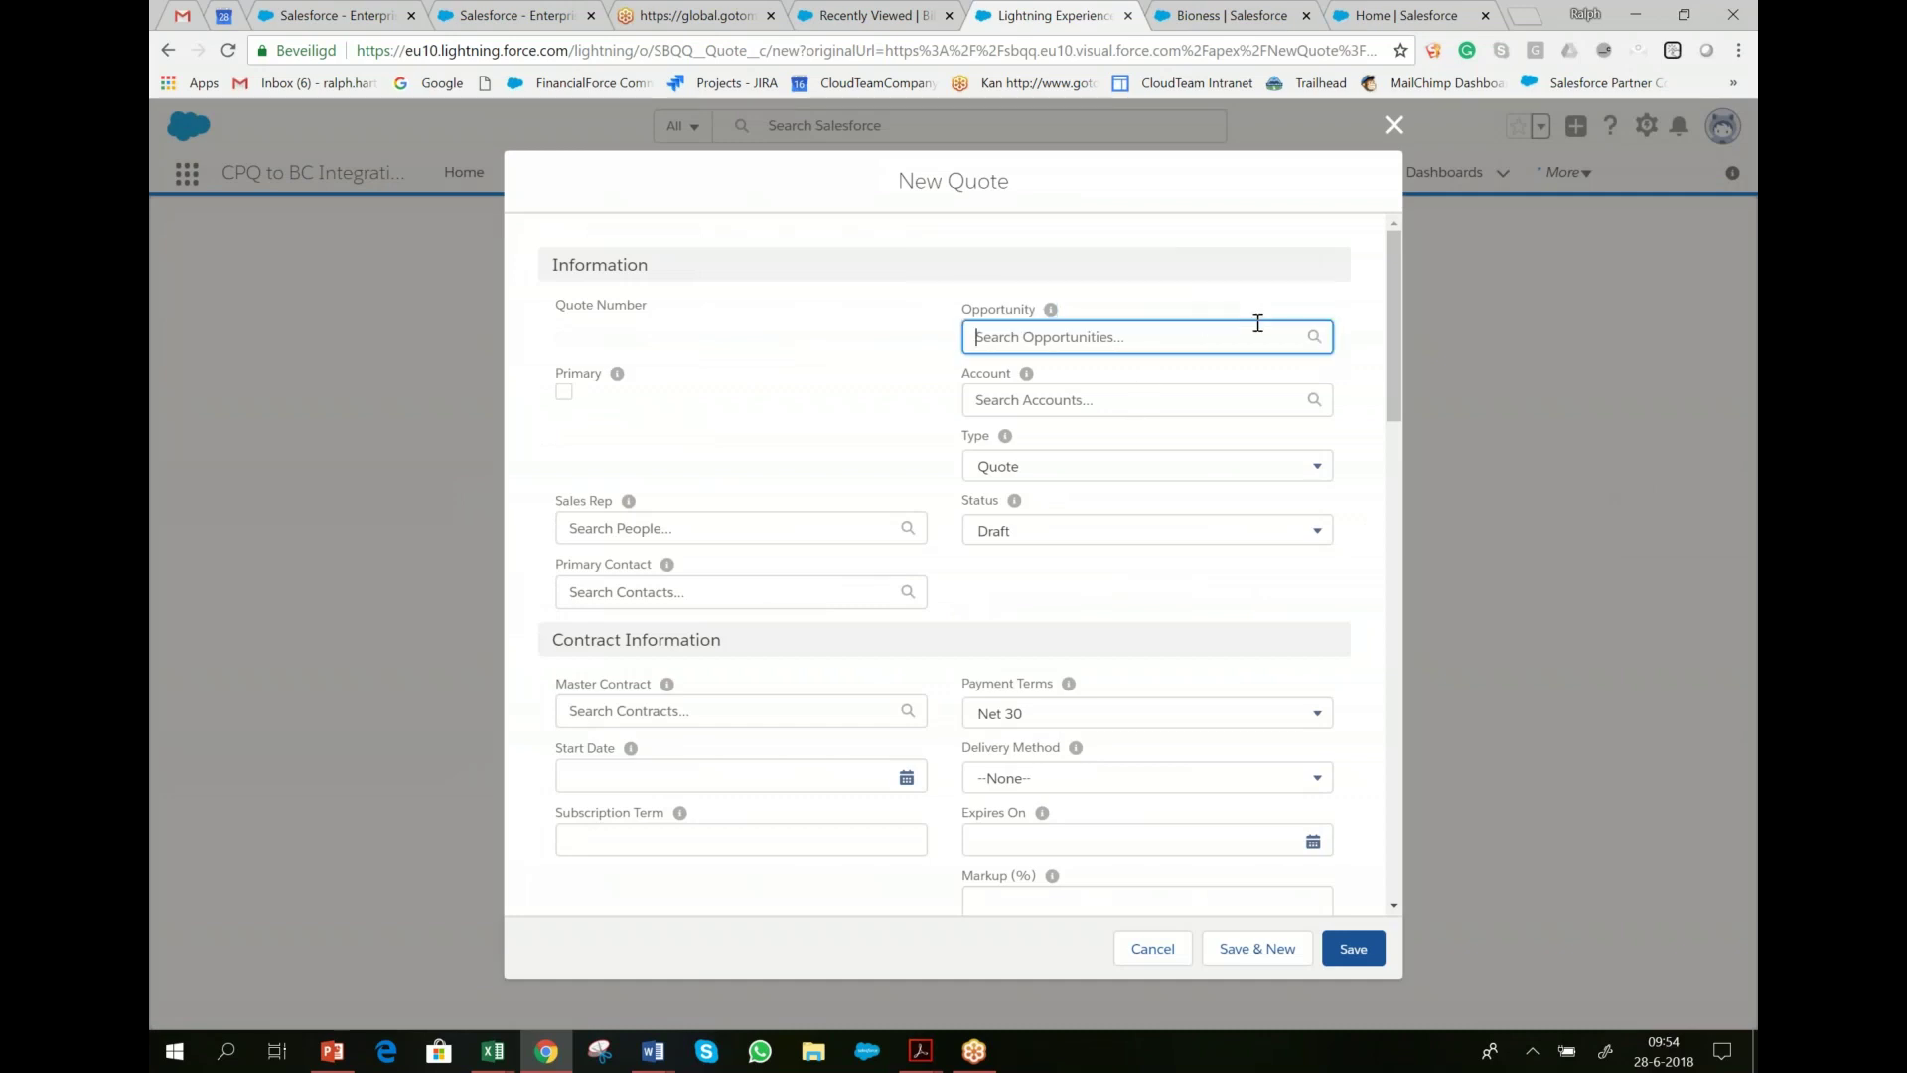
pyautogui.click(1088, 389)
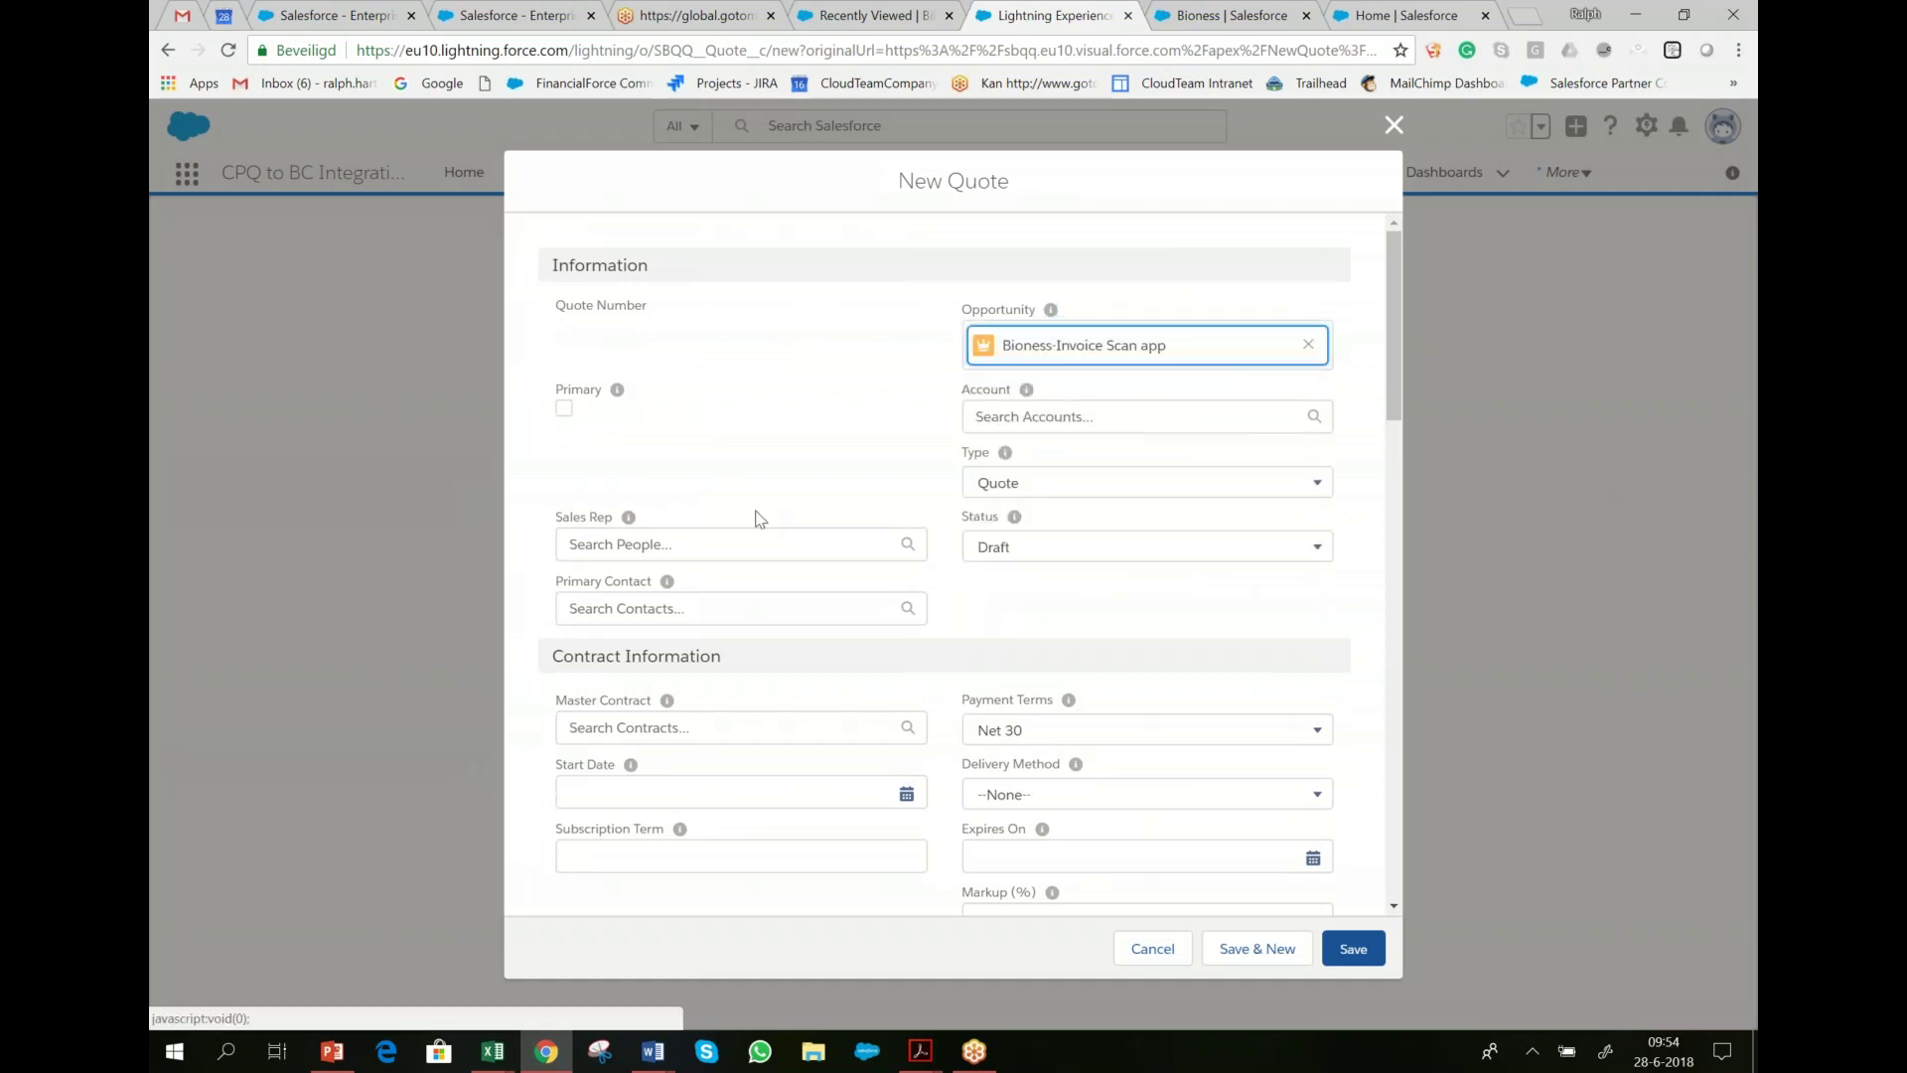
pyautogui.click(563, 409)
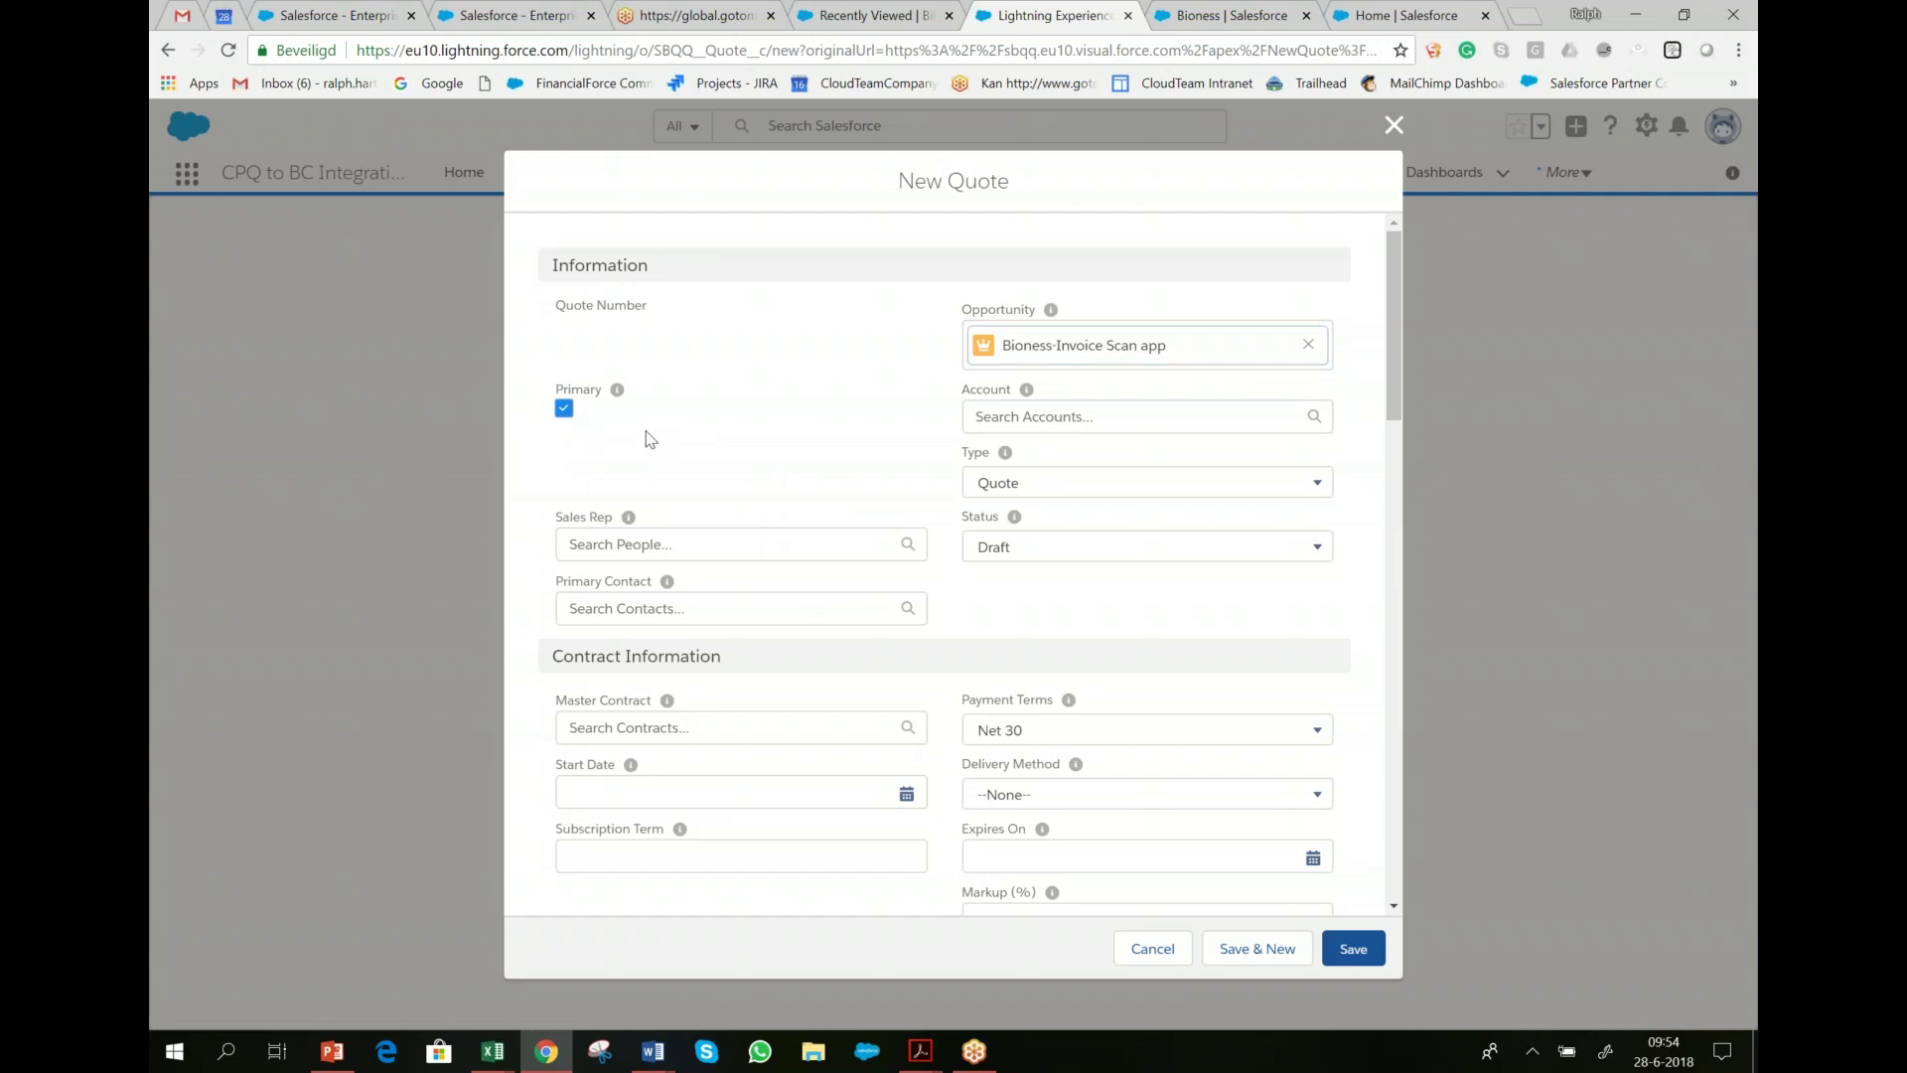
pyautogui.click(1362, 955)
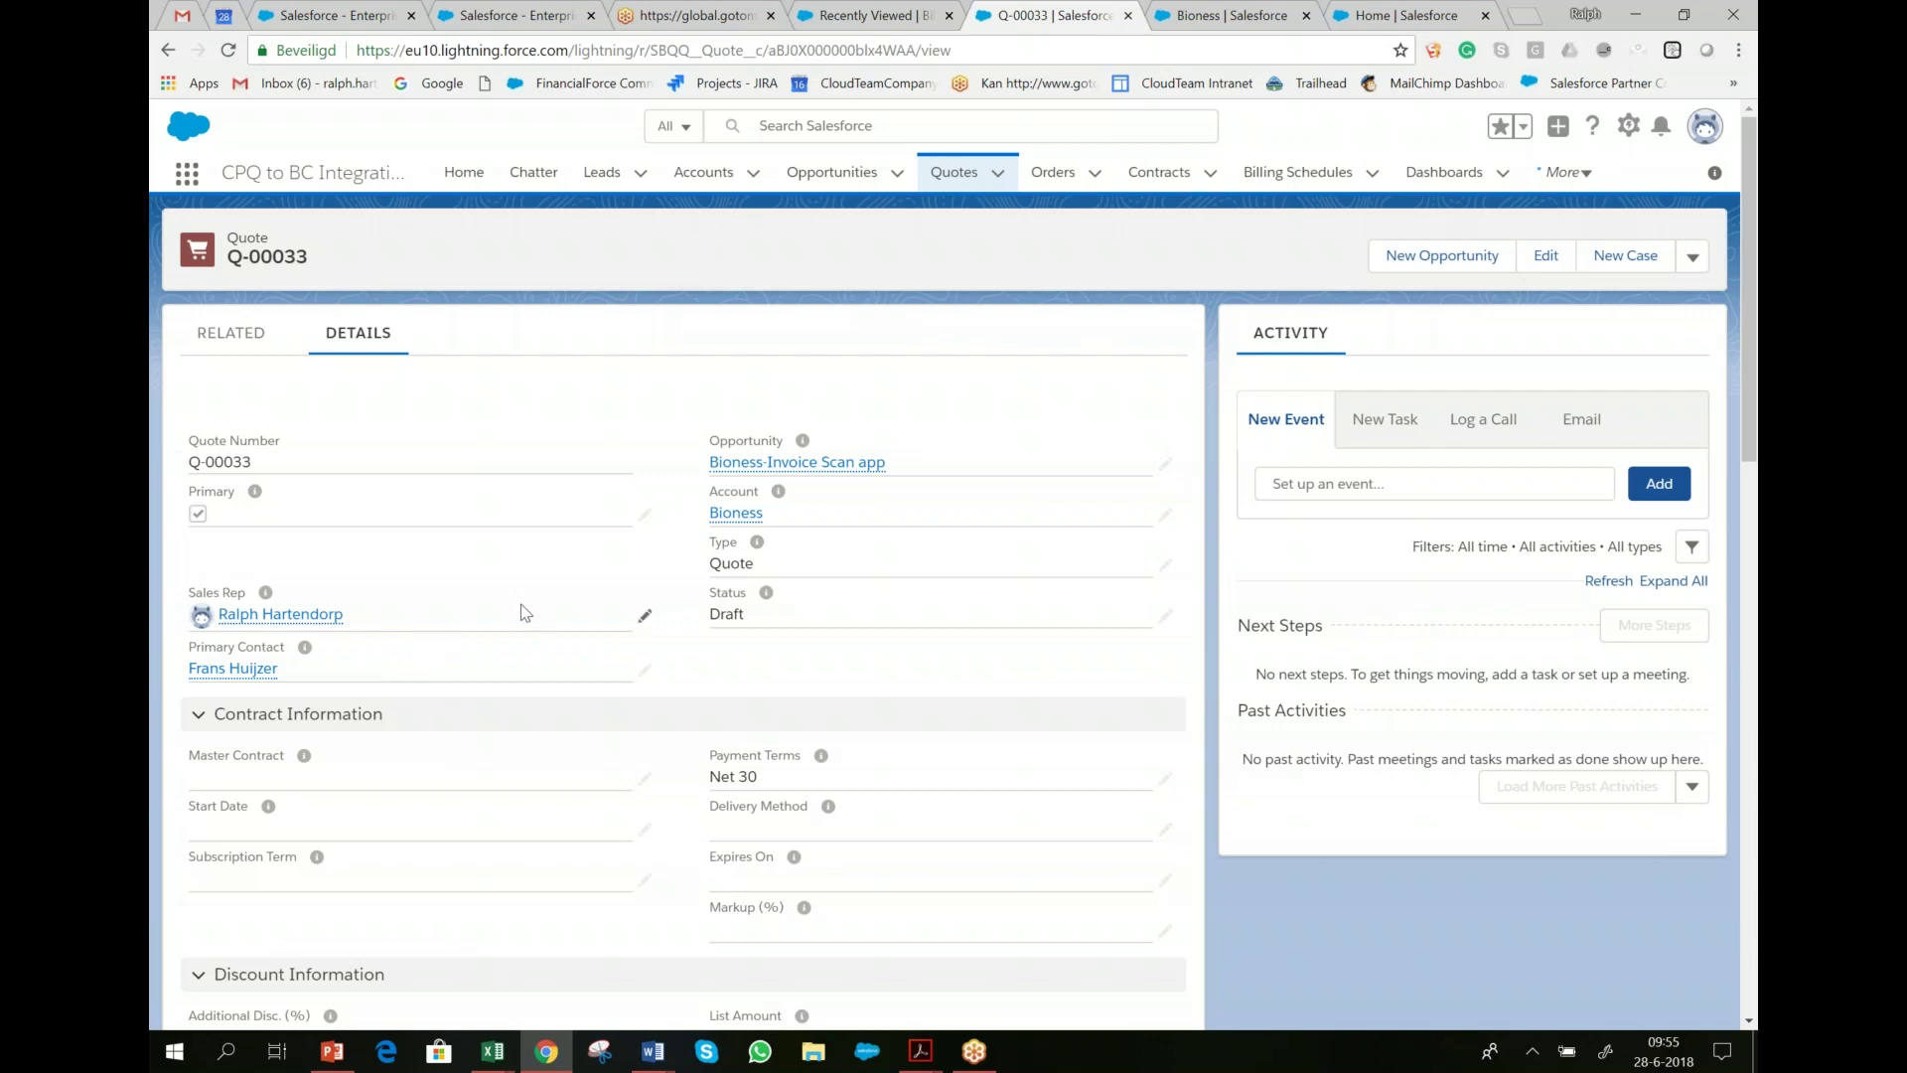
# - Examine the new quote's details, including its address information and quote options, and its related lists
pyautogui.scroll(-6, 516, 618)
pyautogui.scroll(-9, 517, 618)
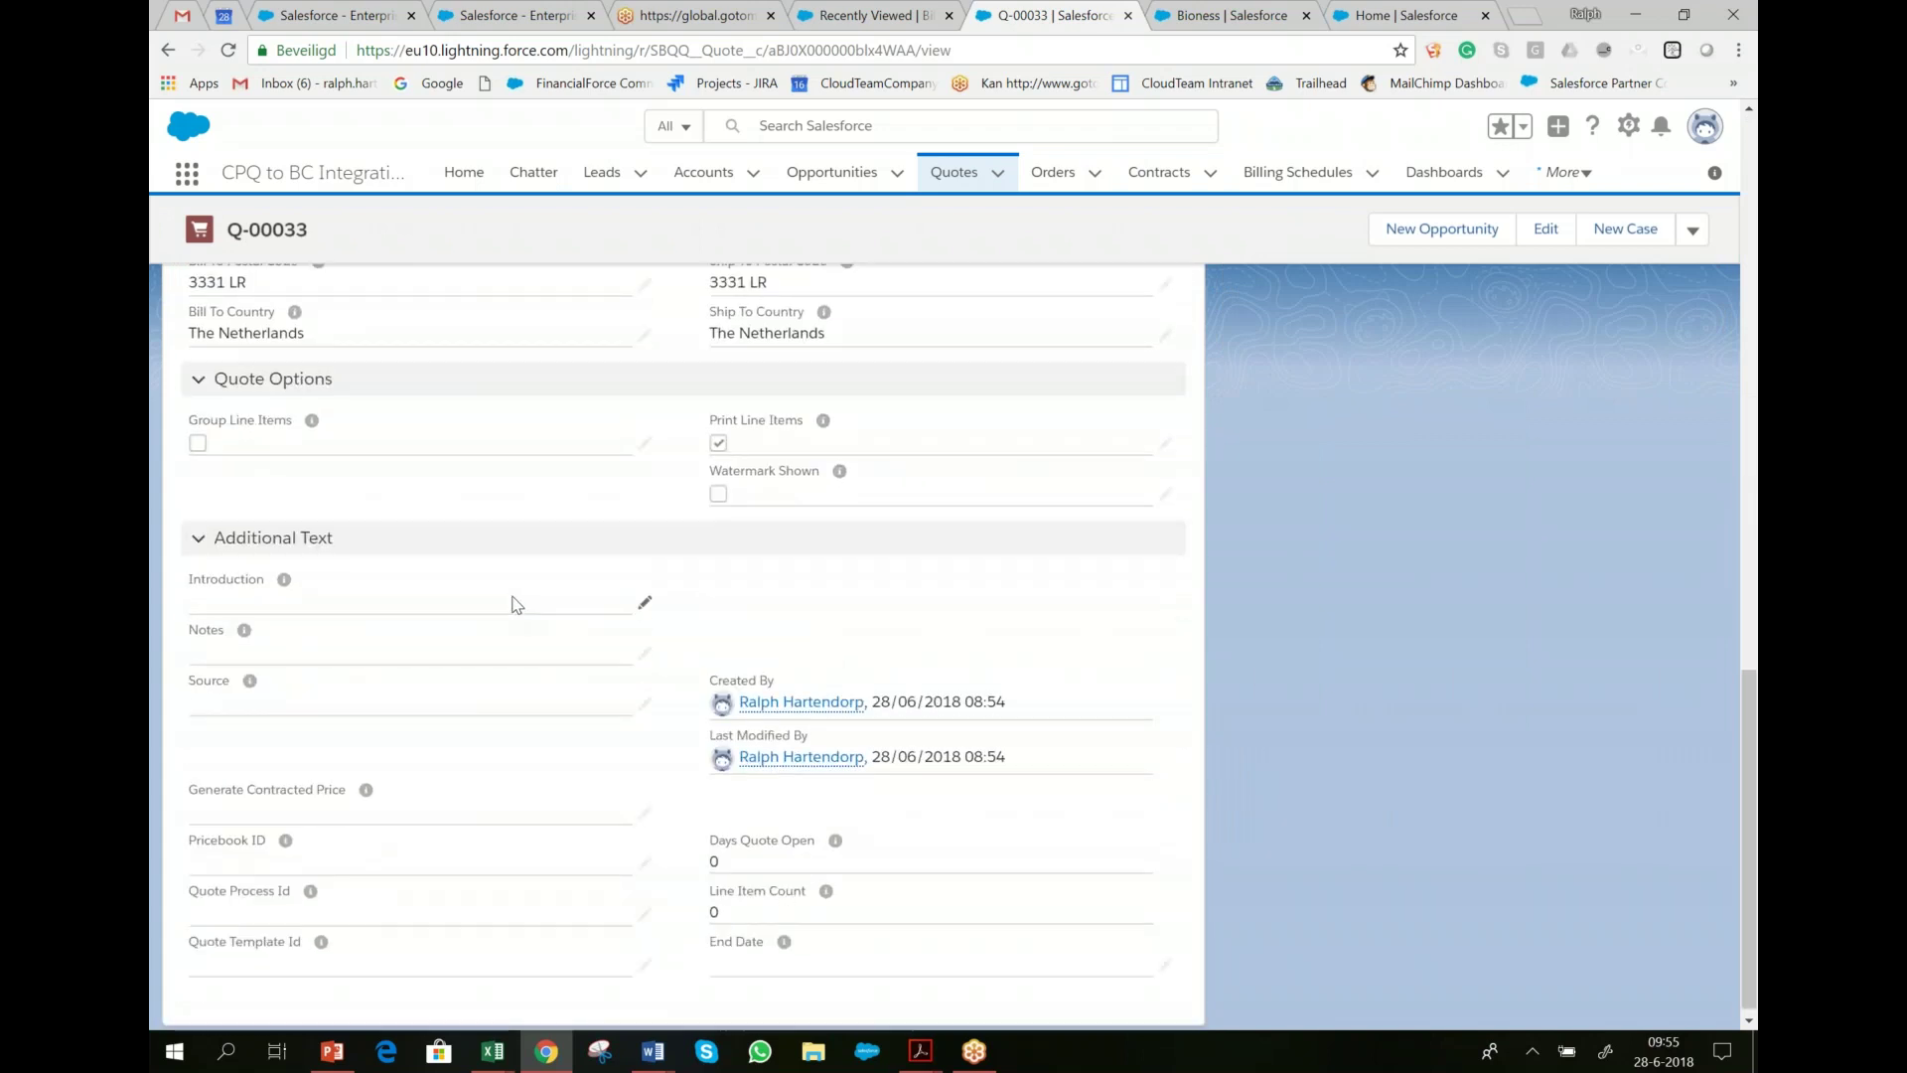
pyautogui.scroll(1, 590, 717)
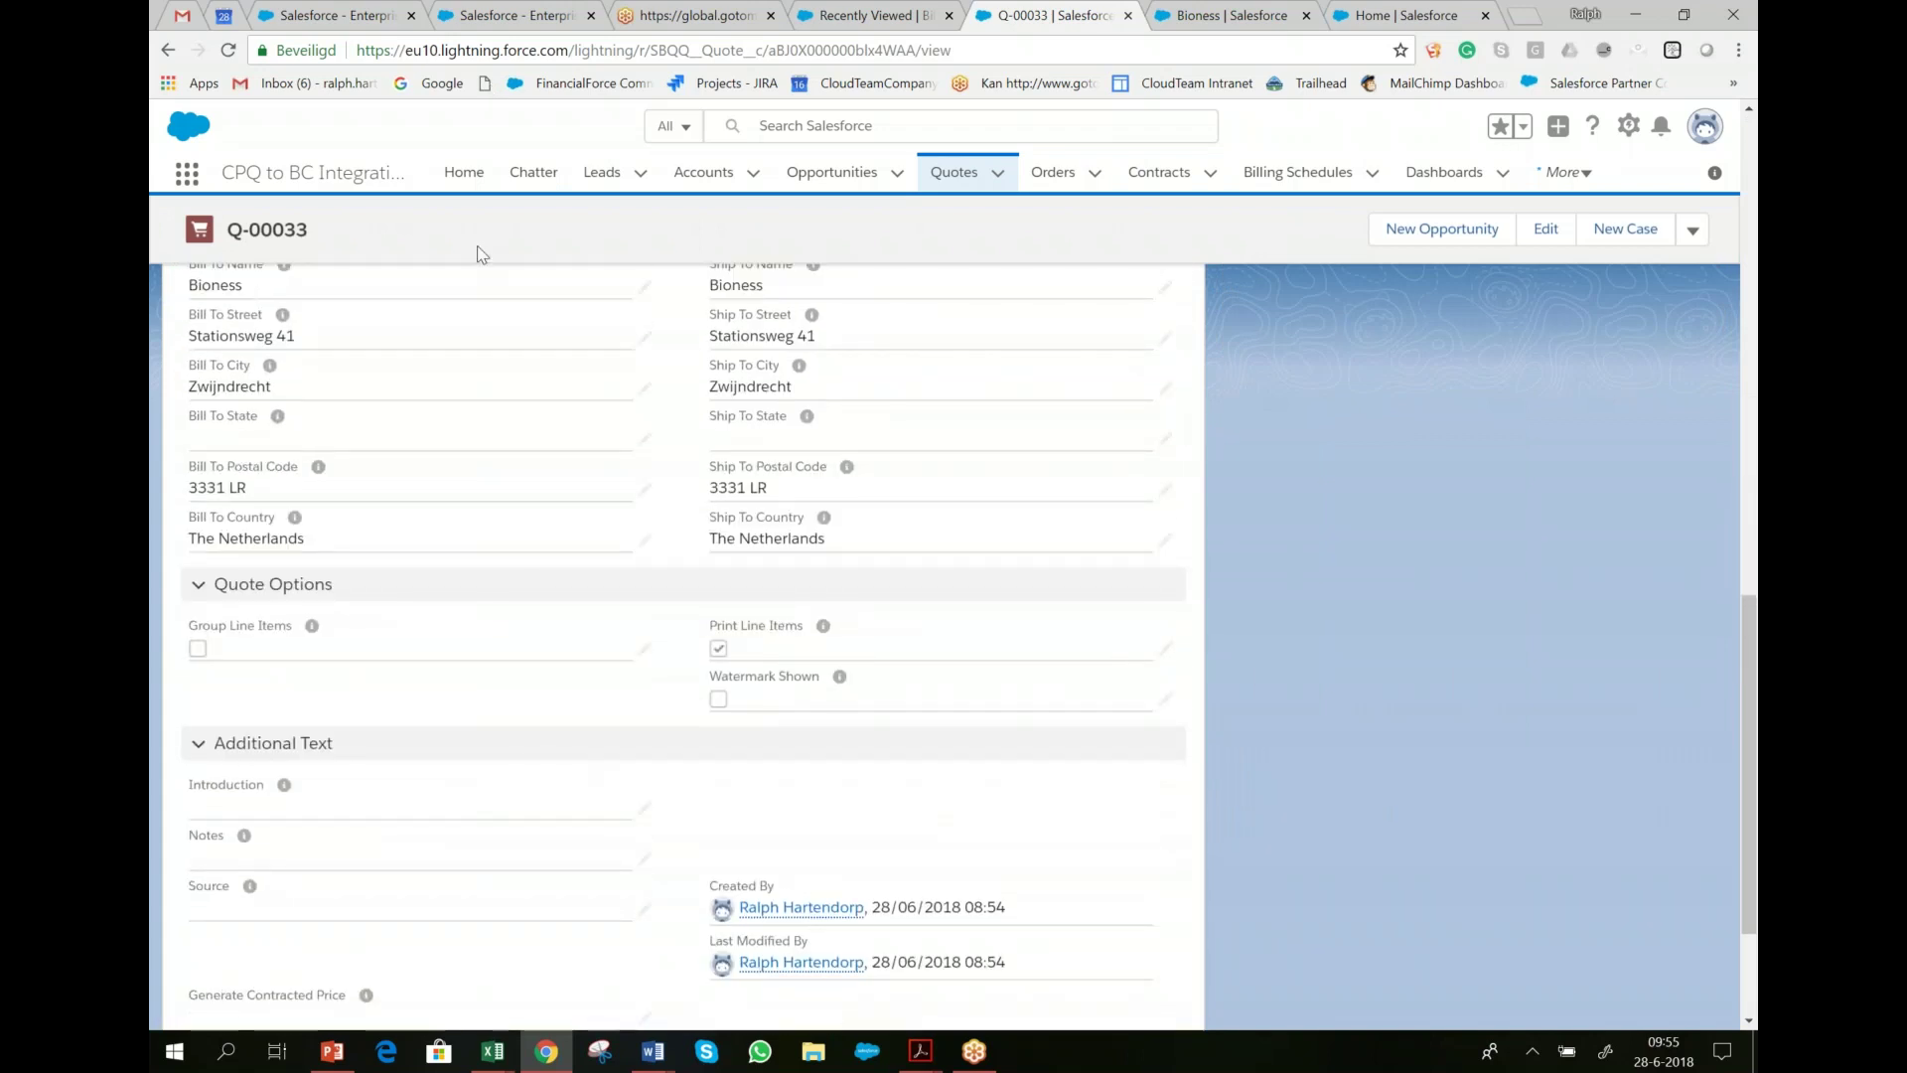
pyautogui.scroll(4, 484, 500)
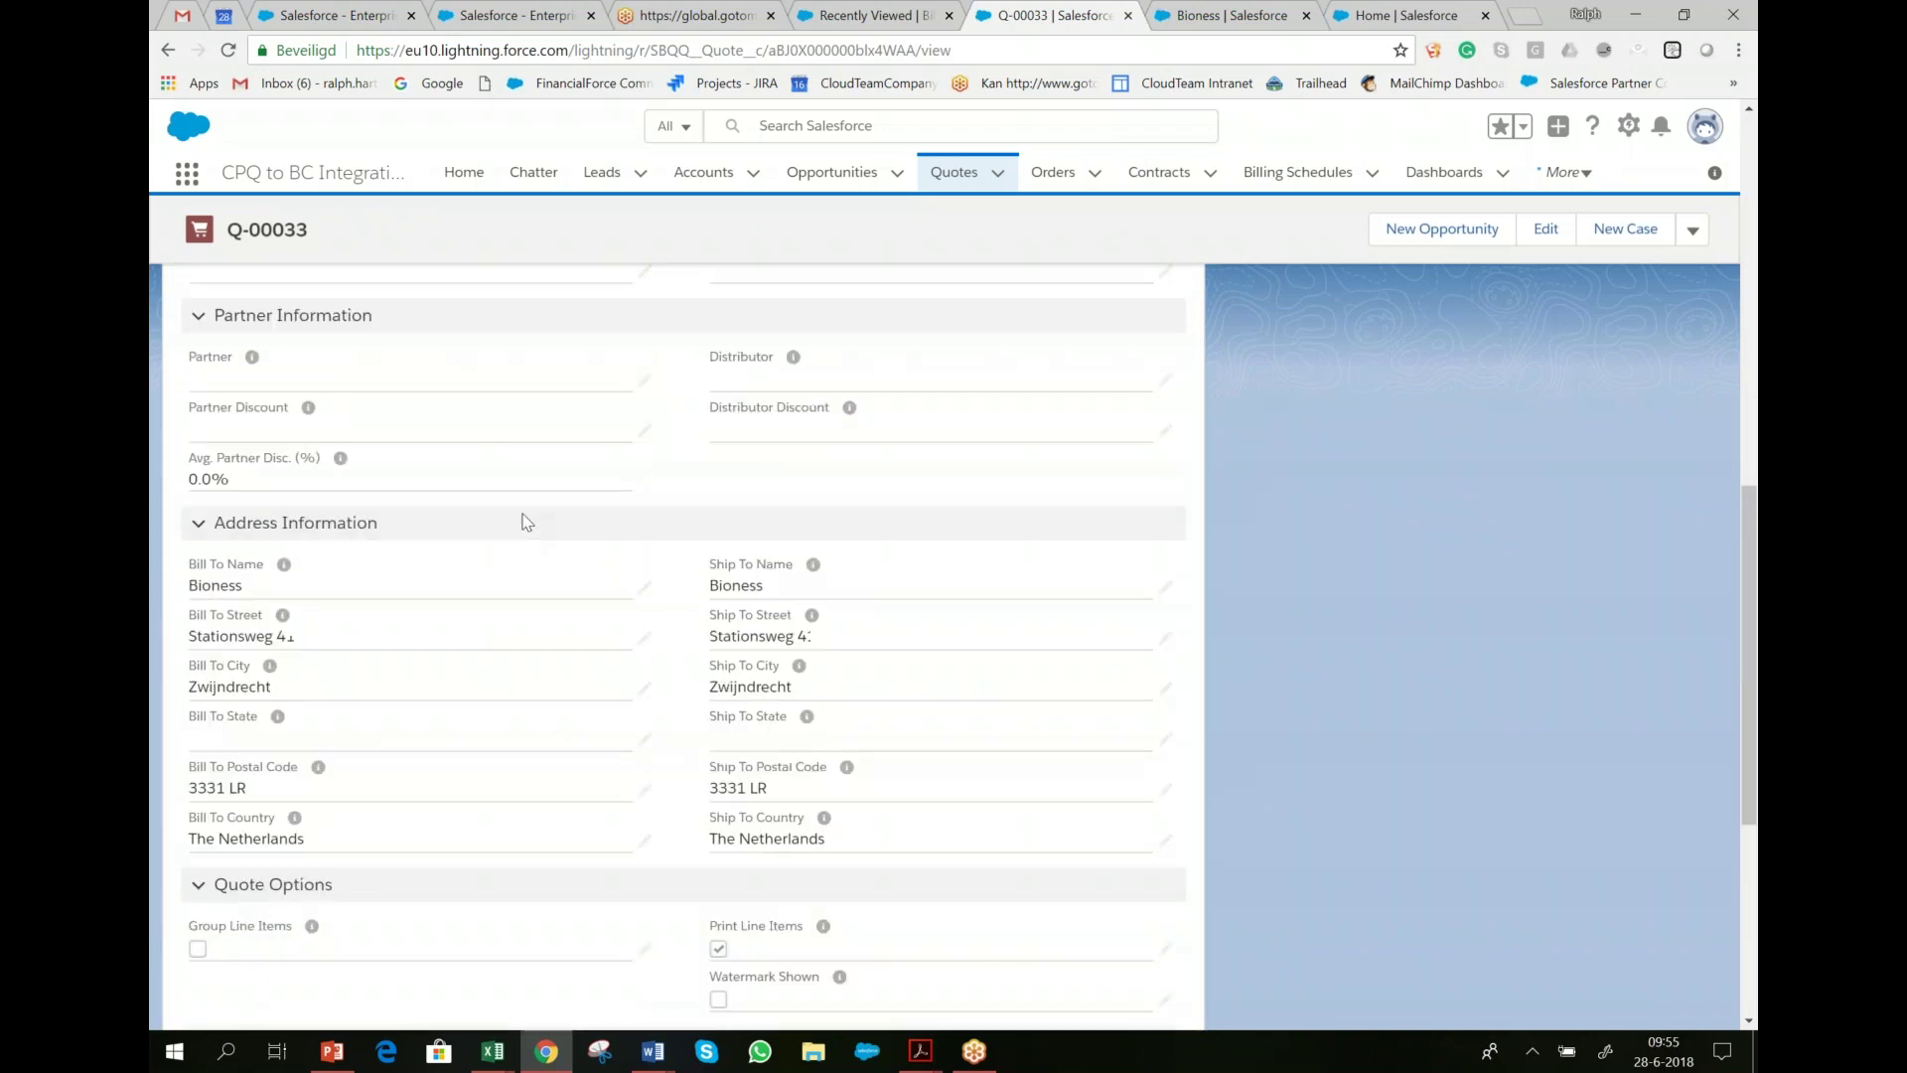
pyautogui.scroll(8, 541, 557)
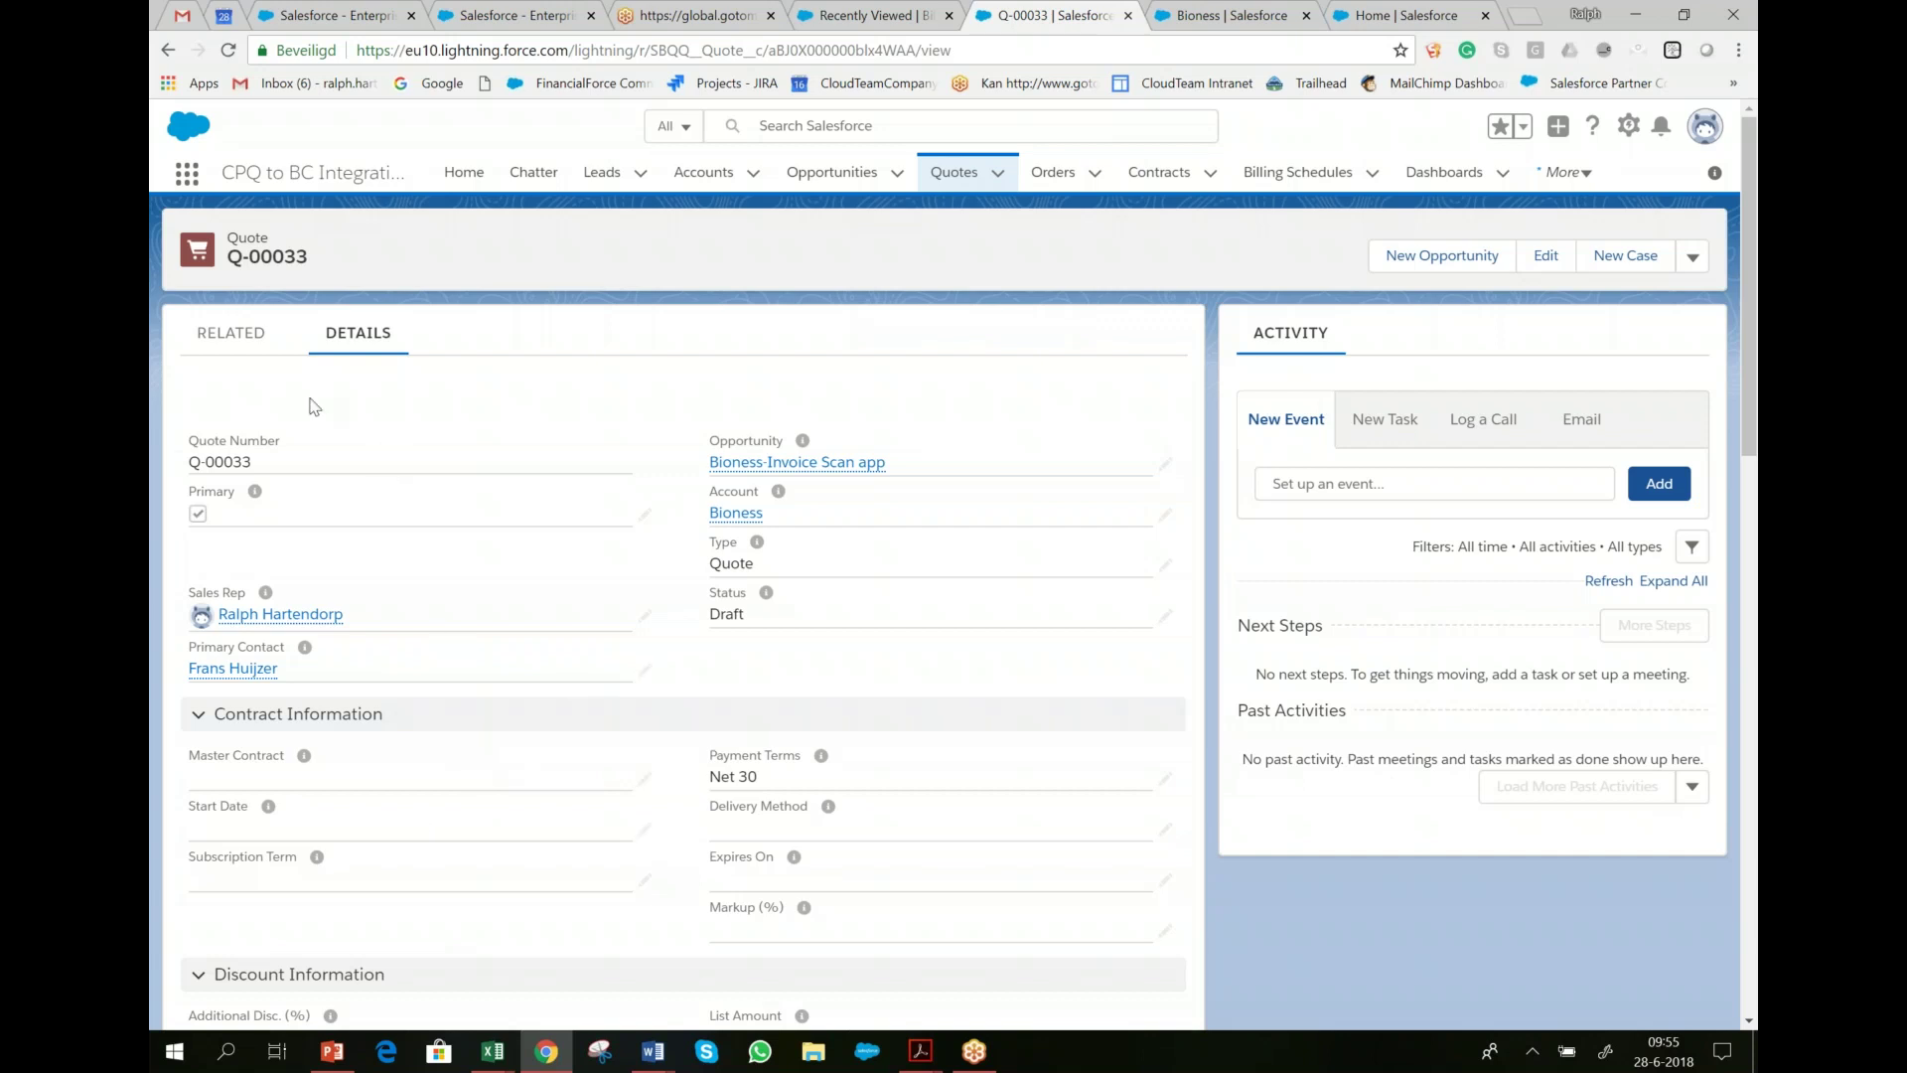
pyautogui.click(235, 343)
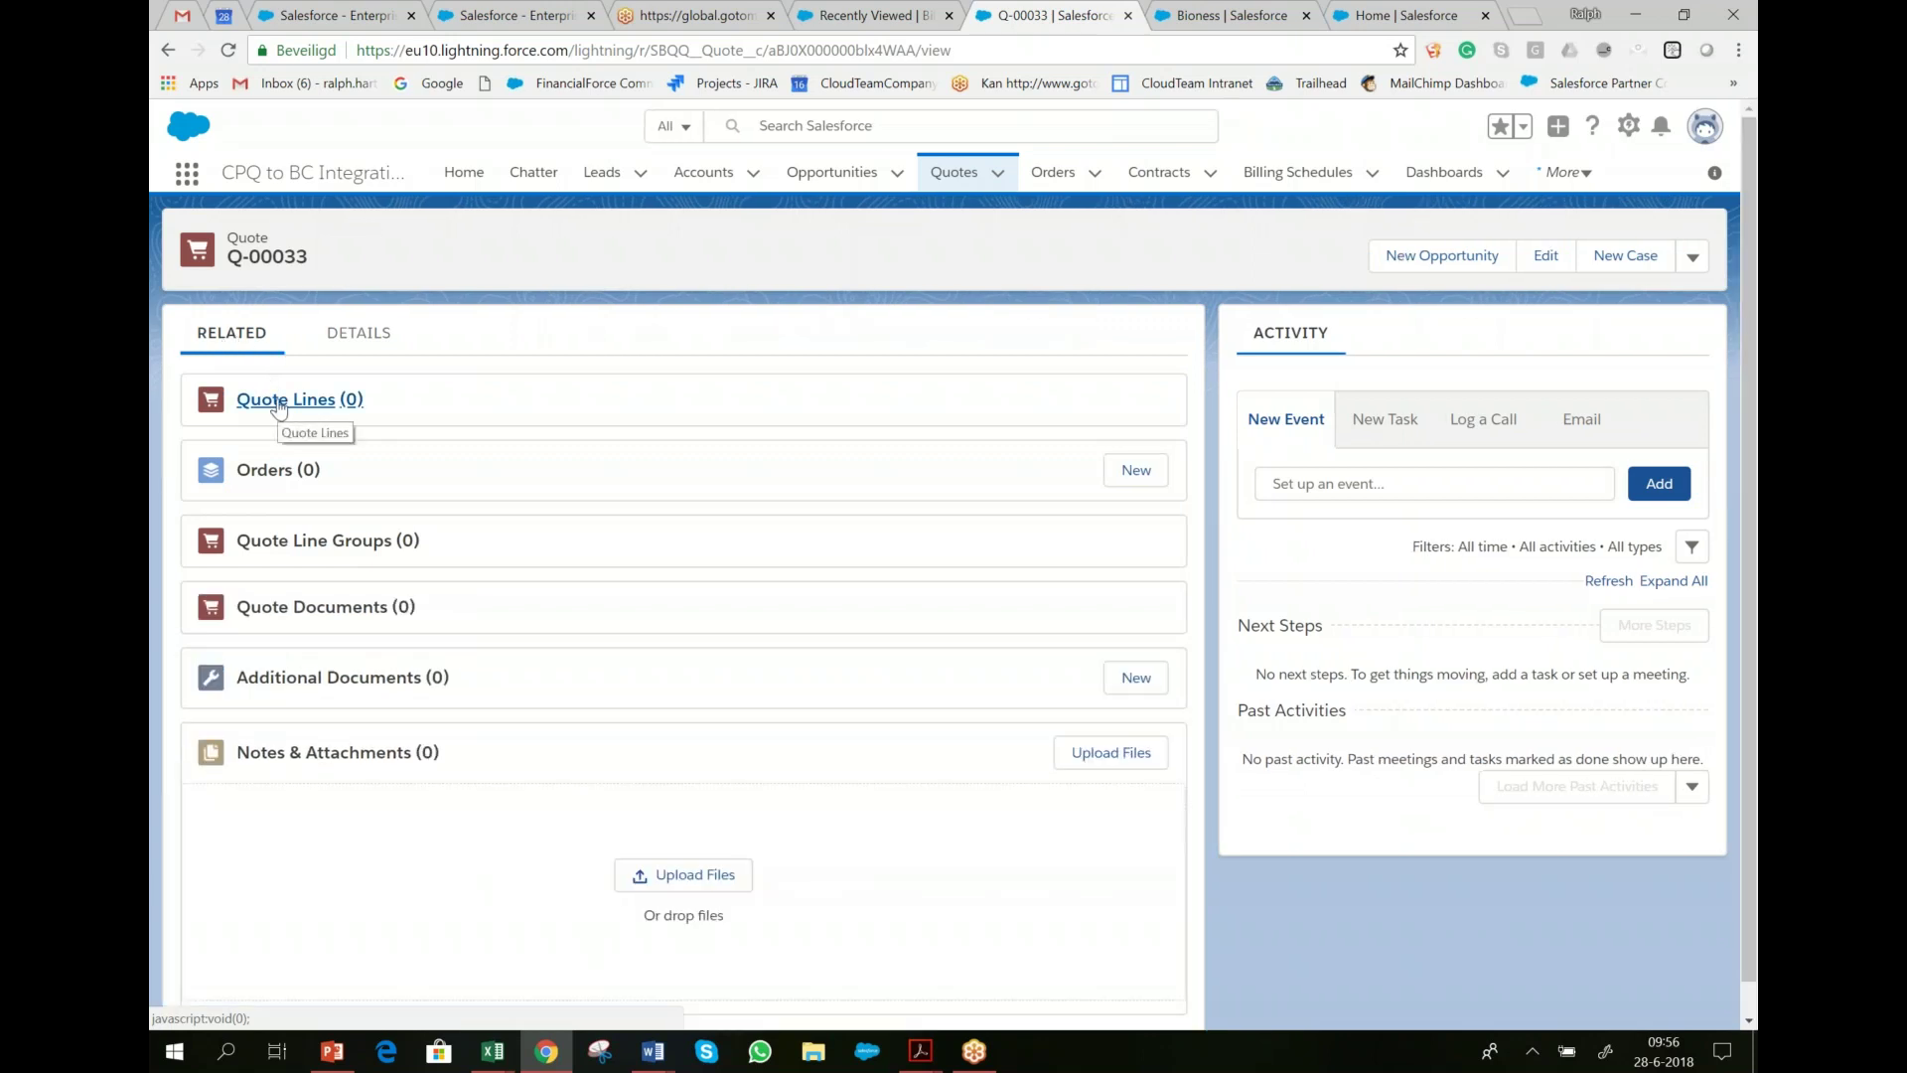
# - Start editing the quote's lines and choose Price Book 2018 as its price book
pyautogui.click(1691, 261)
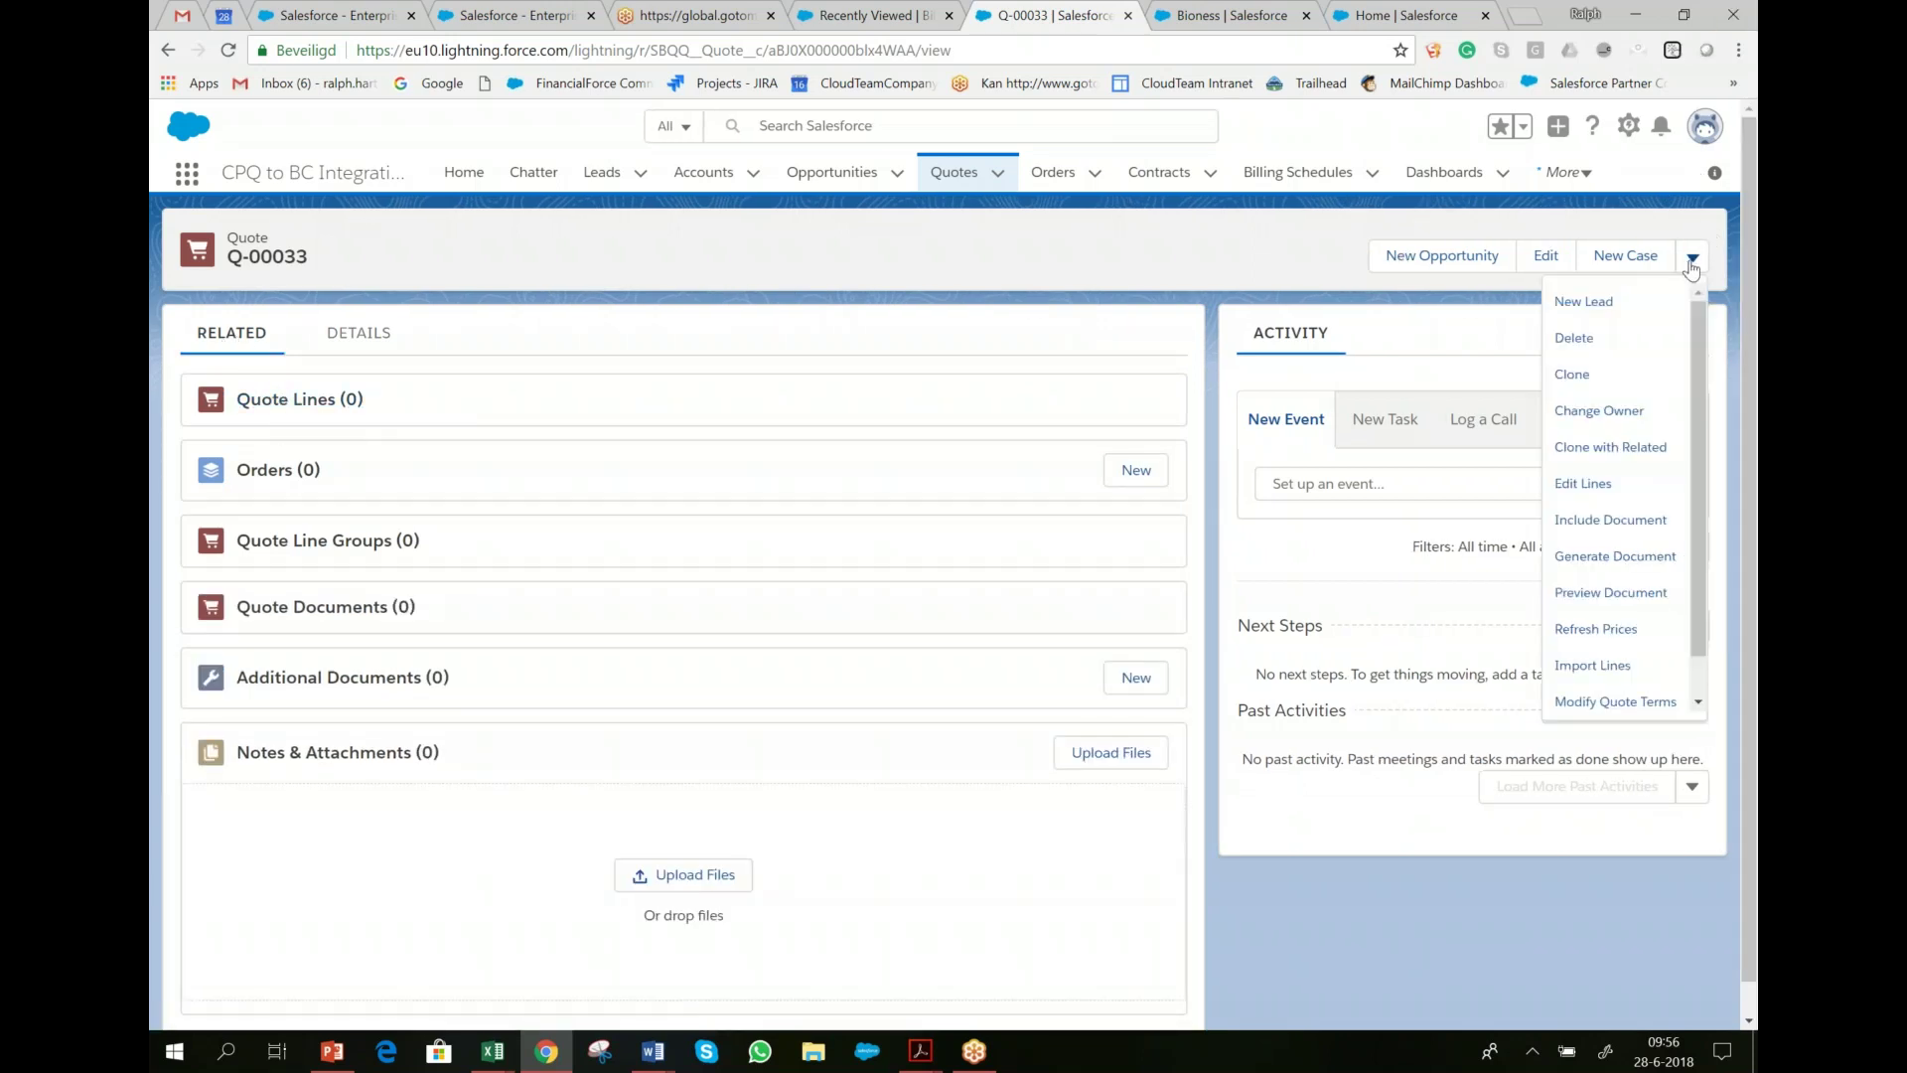
pyautogui.click(1597, 483)
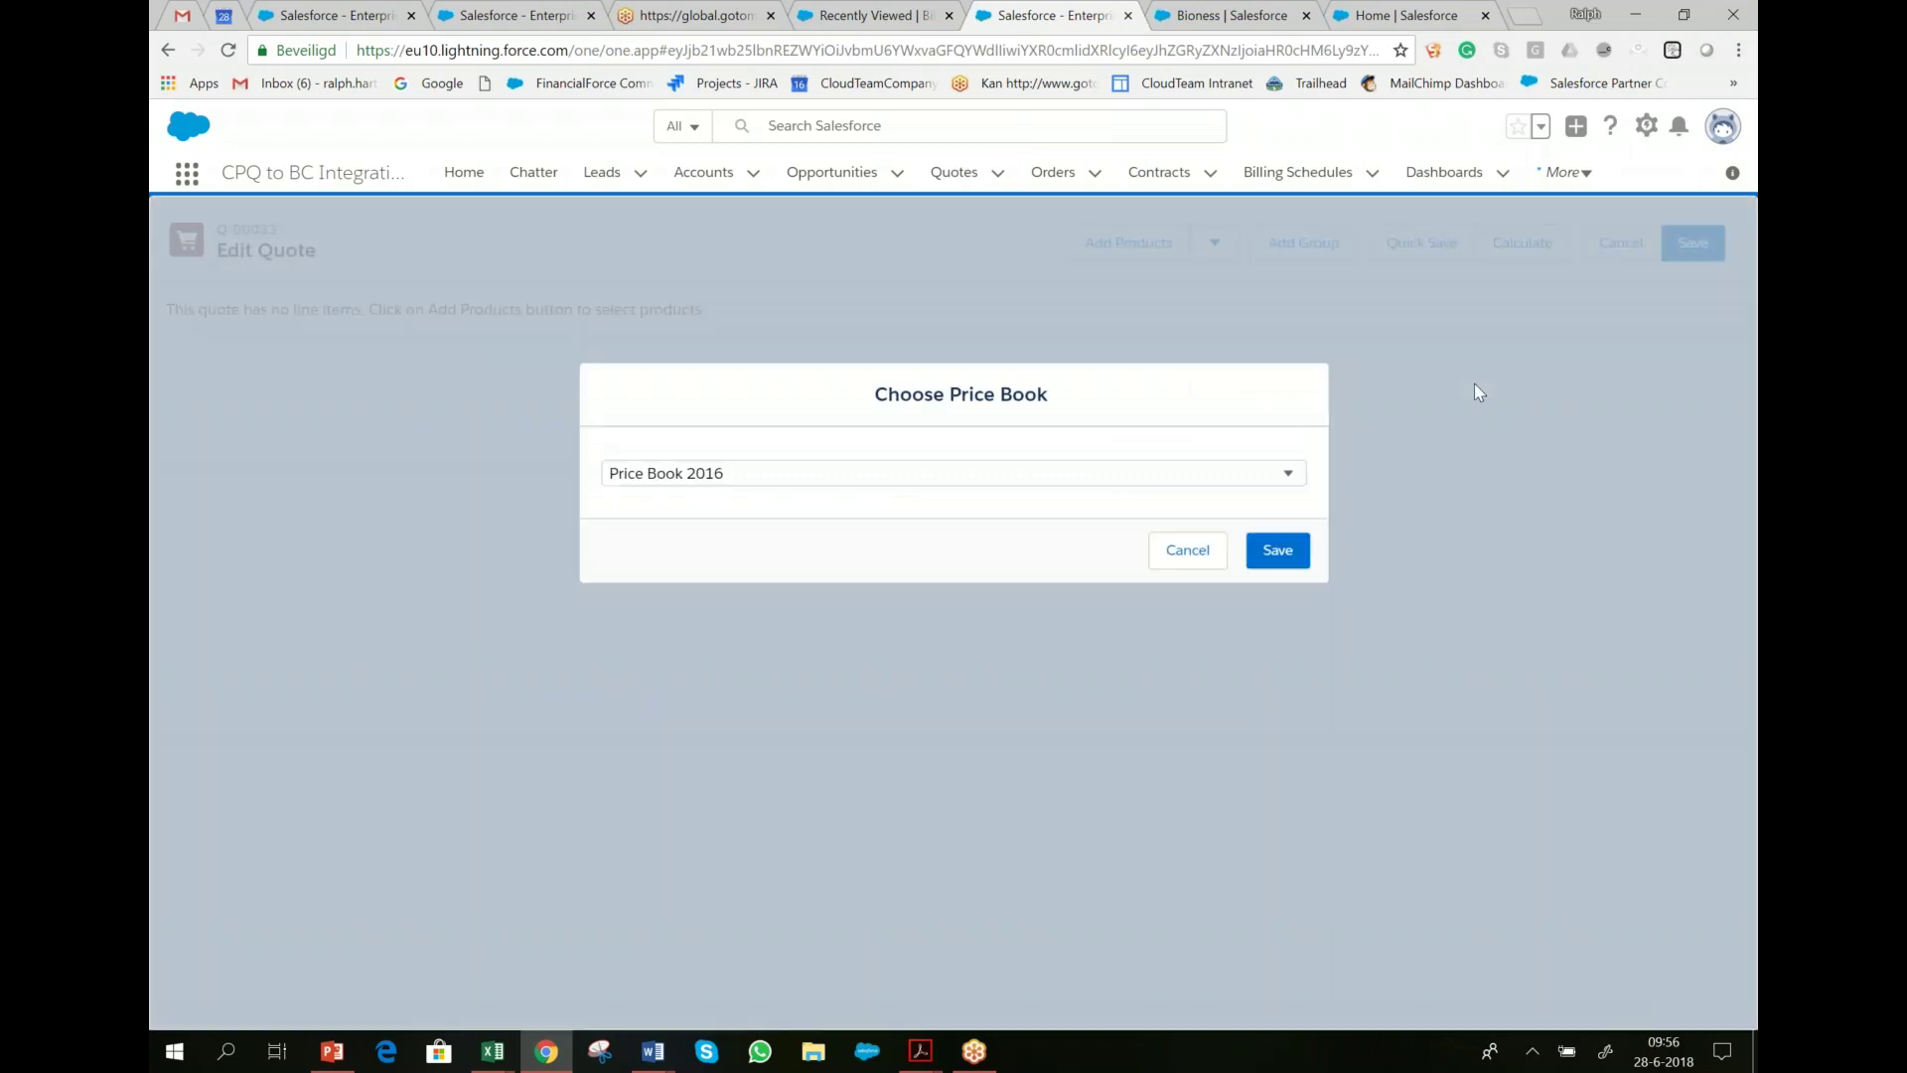
pyautogui.click(1291, 477)
pyautogui.click(857, 581)
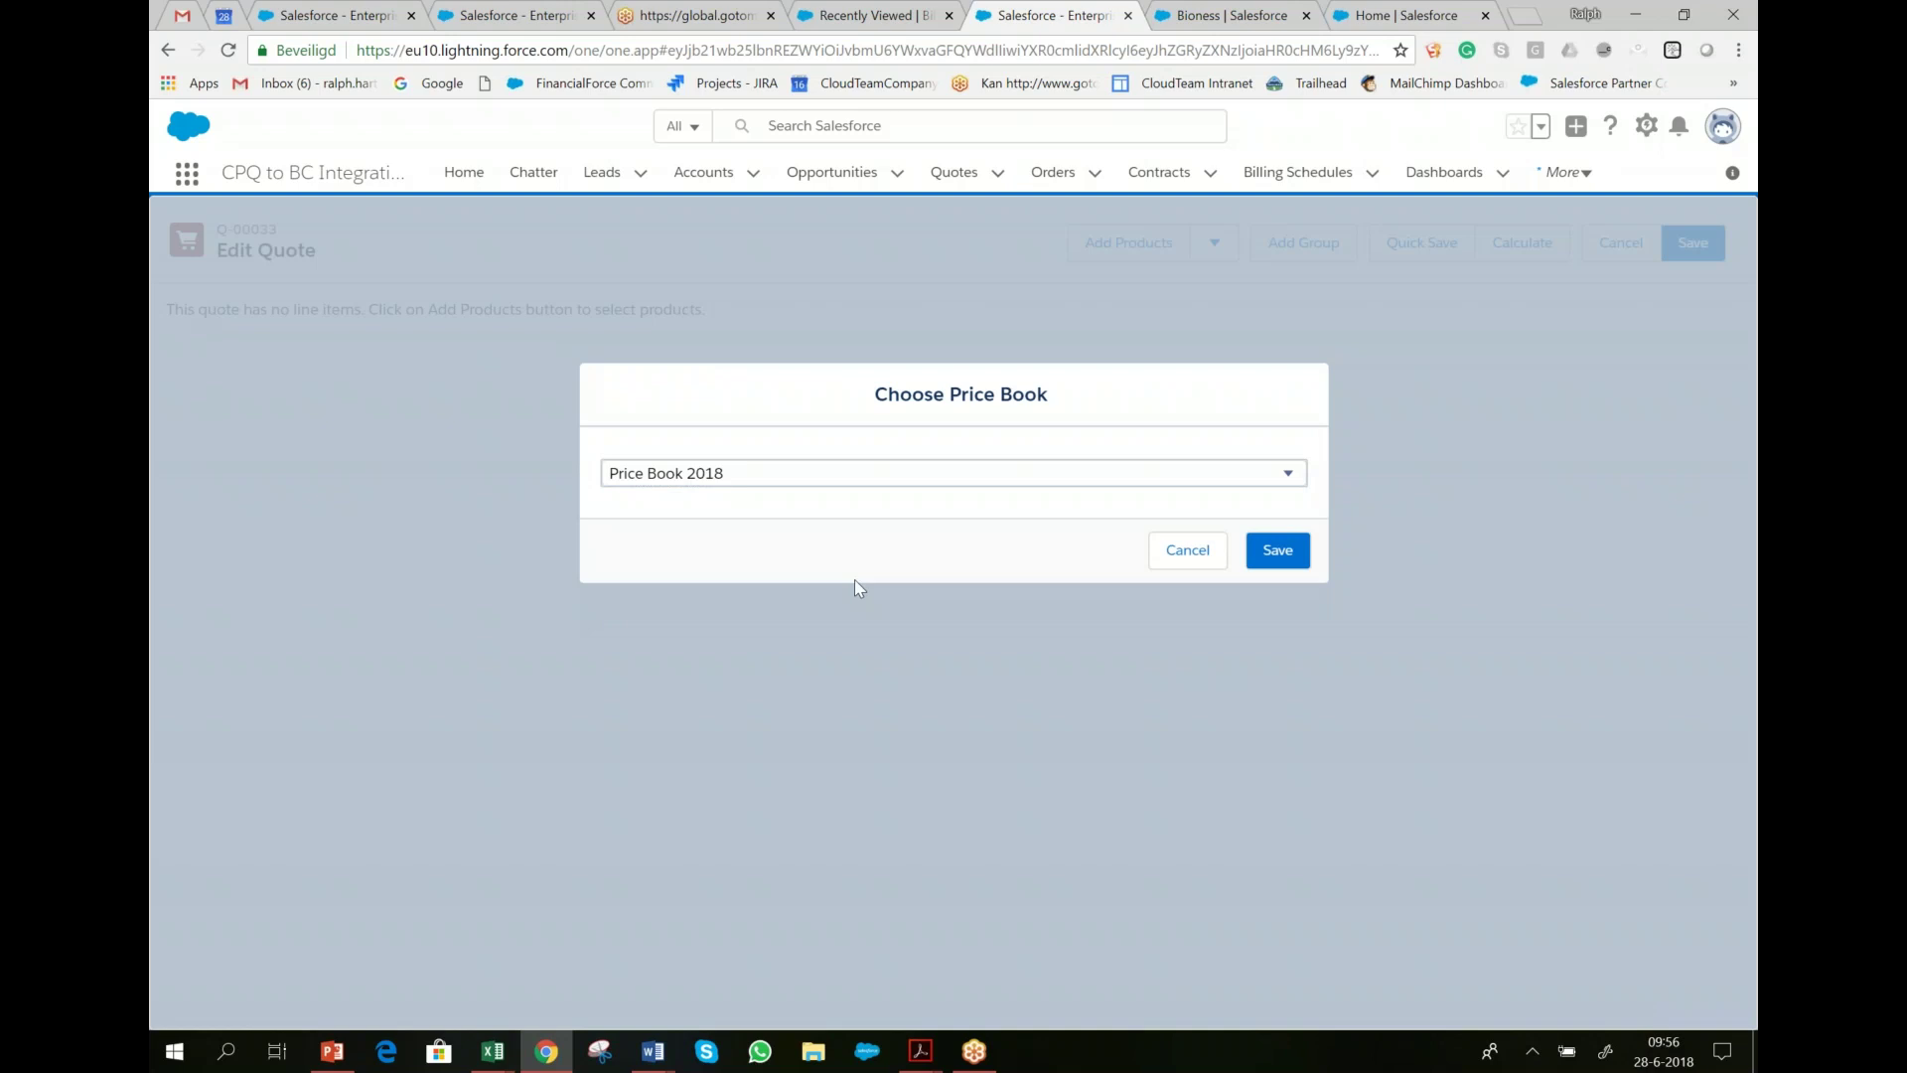
pyautogui.click(1279, 554)
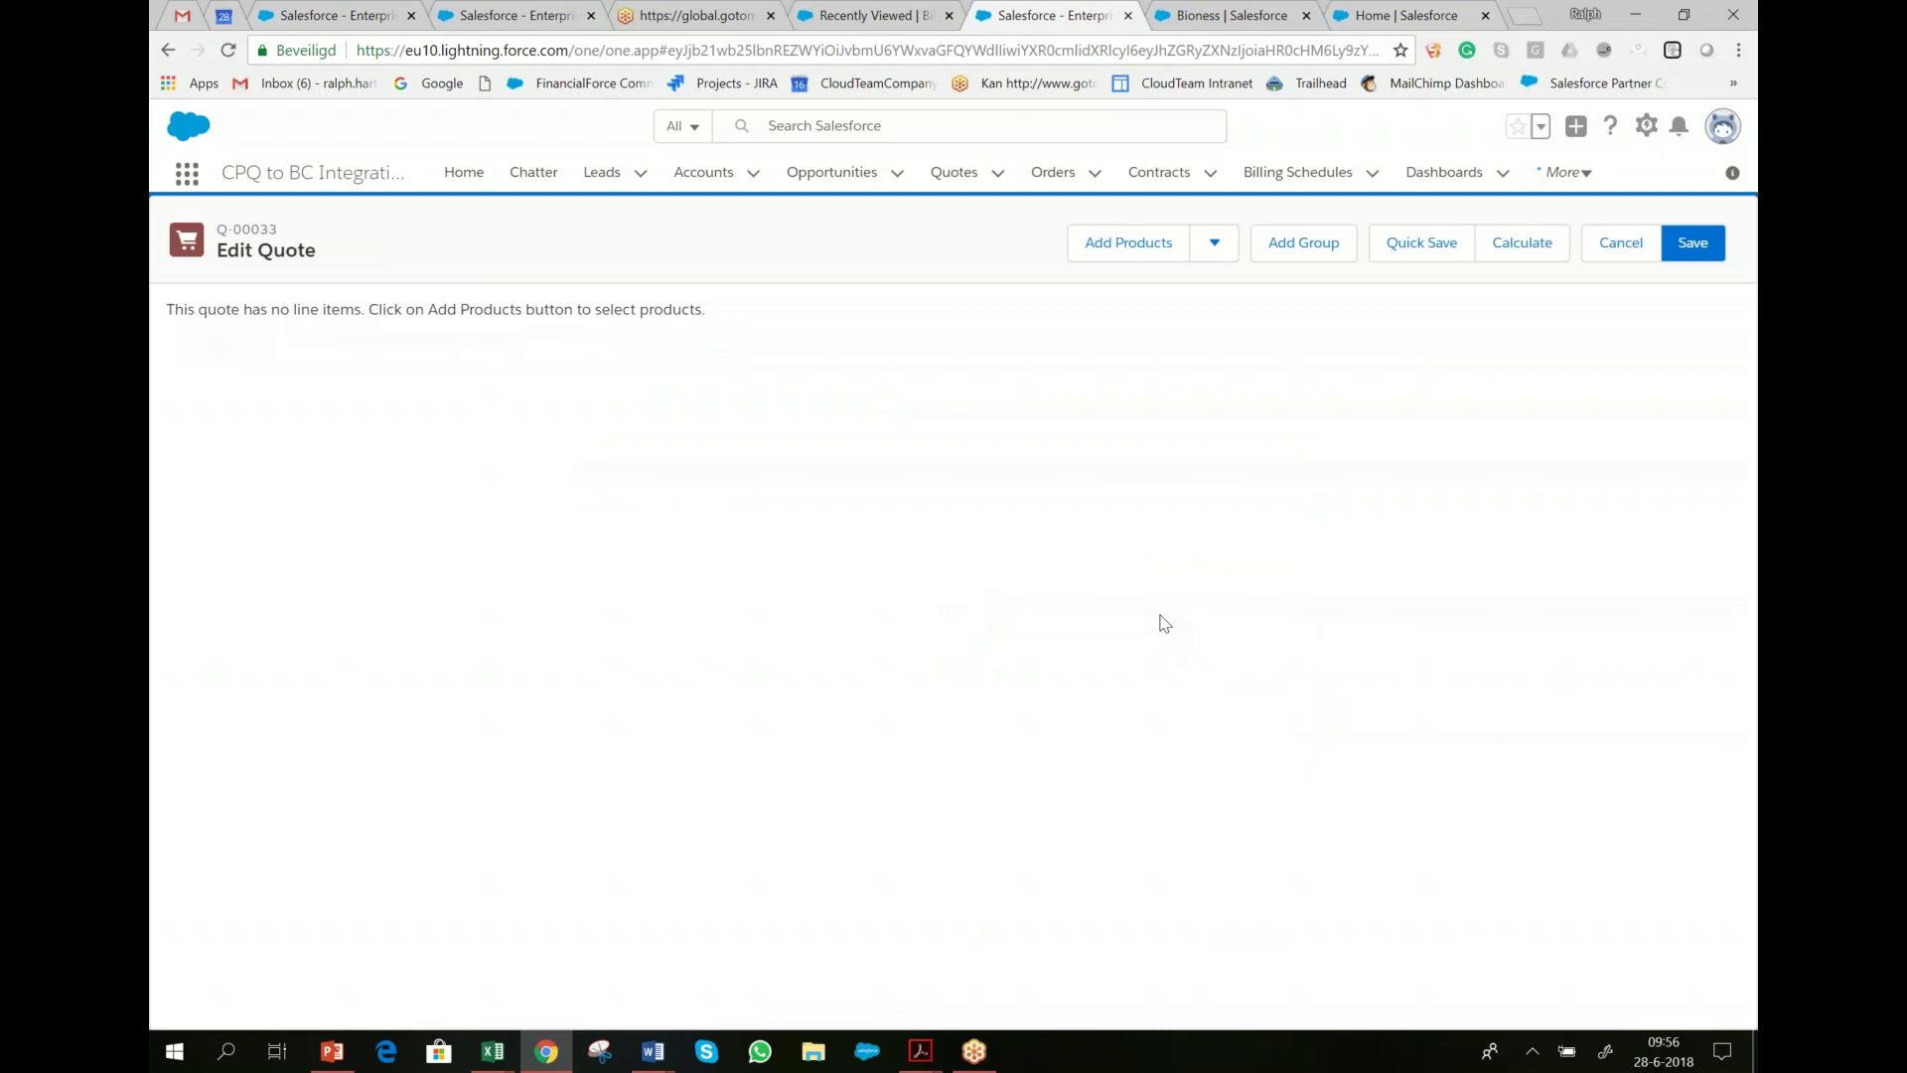
# - Start adding products to the quote and filter the product selection by product code "pisa"
pyautogui.click(1120, 256)
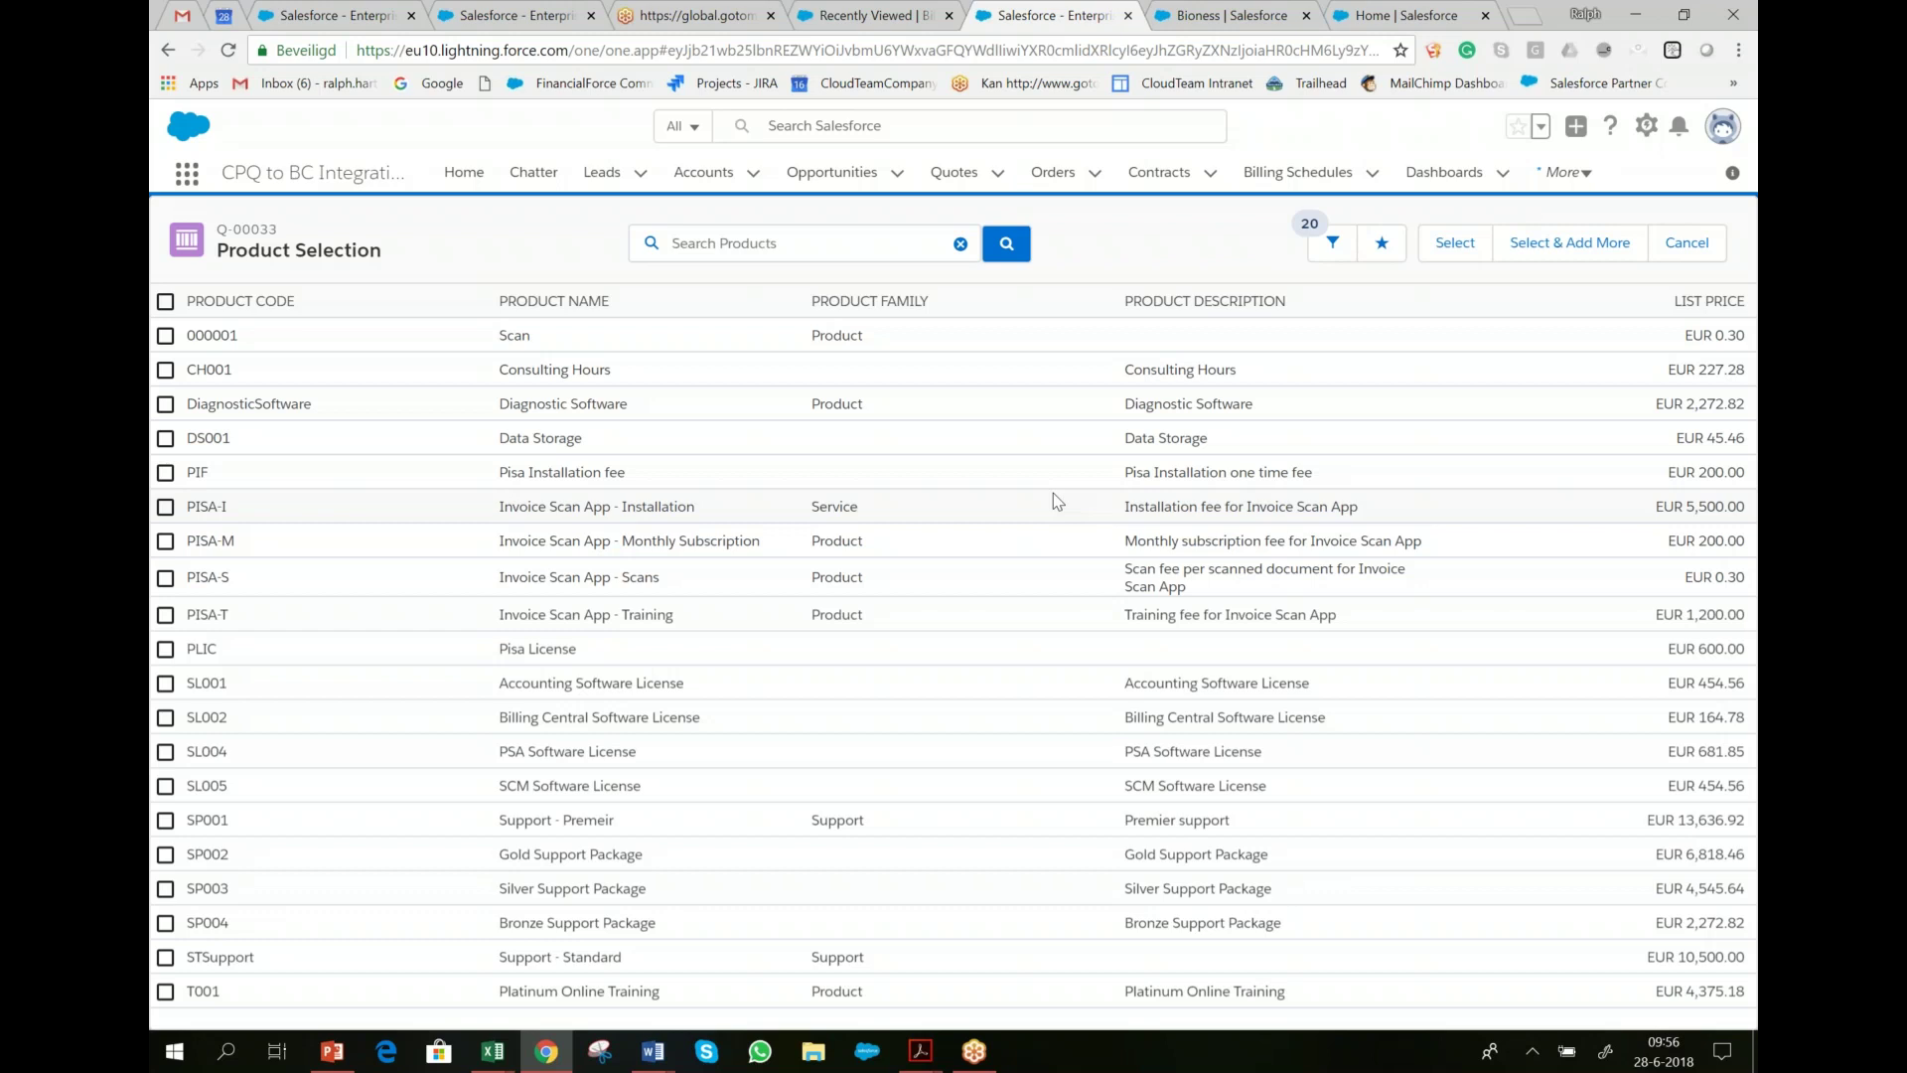
pyautogui.click(1333, 244)
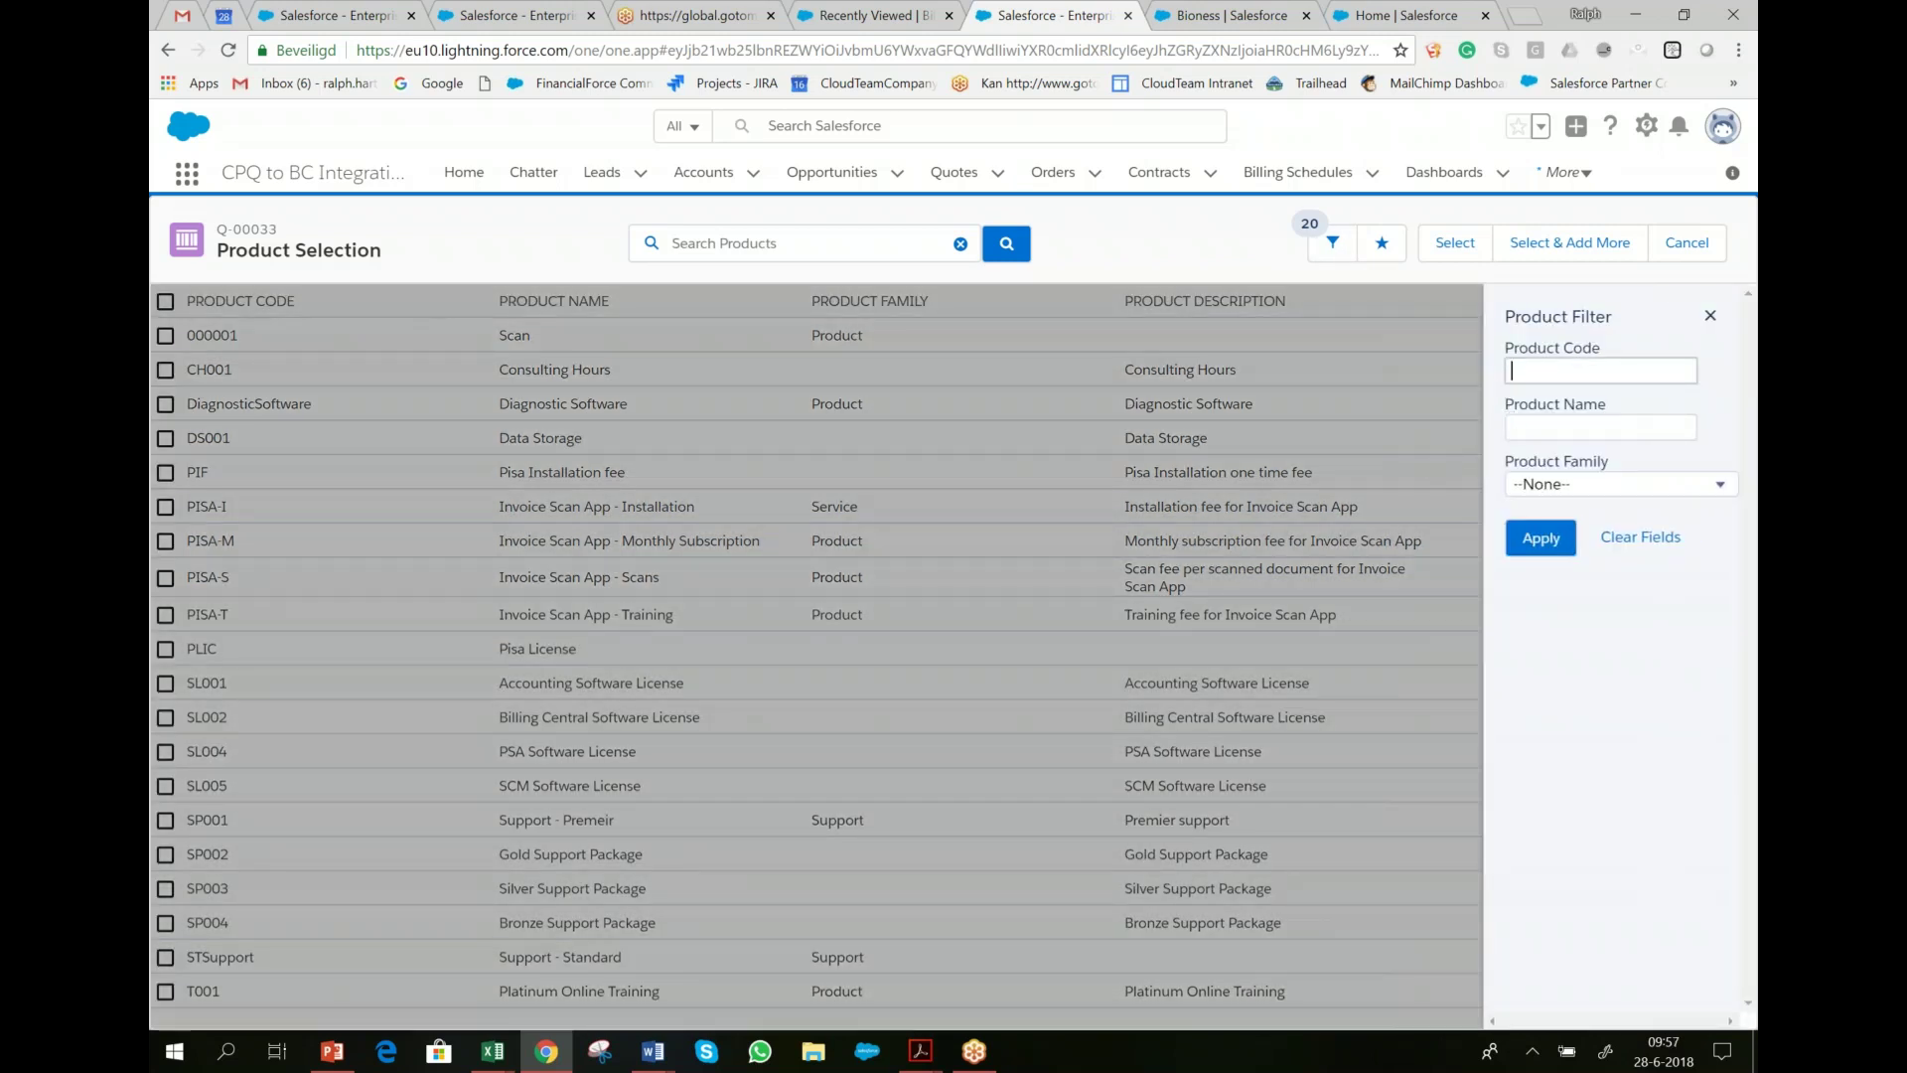
pyautogui.write('pisa')
pyautogui.click(1537, 544)
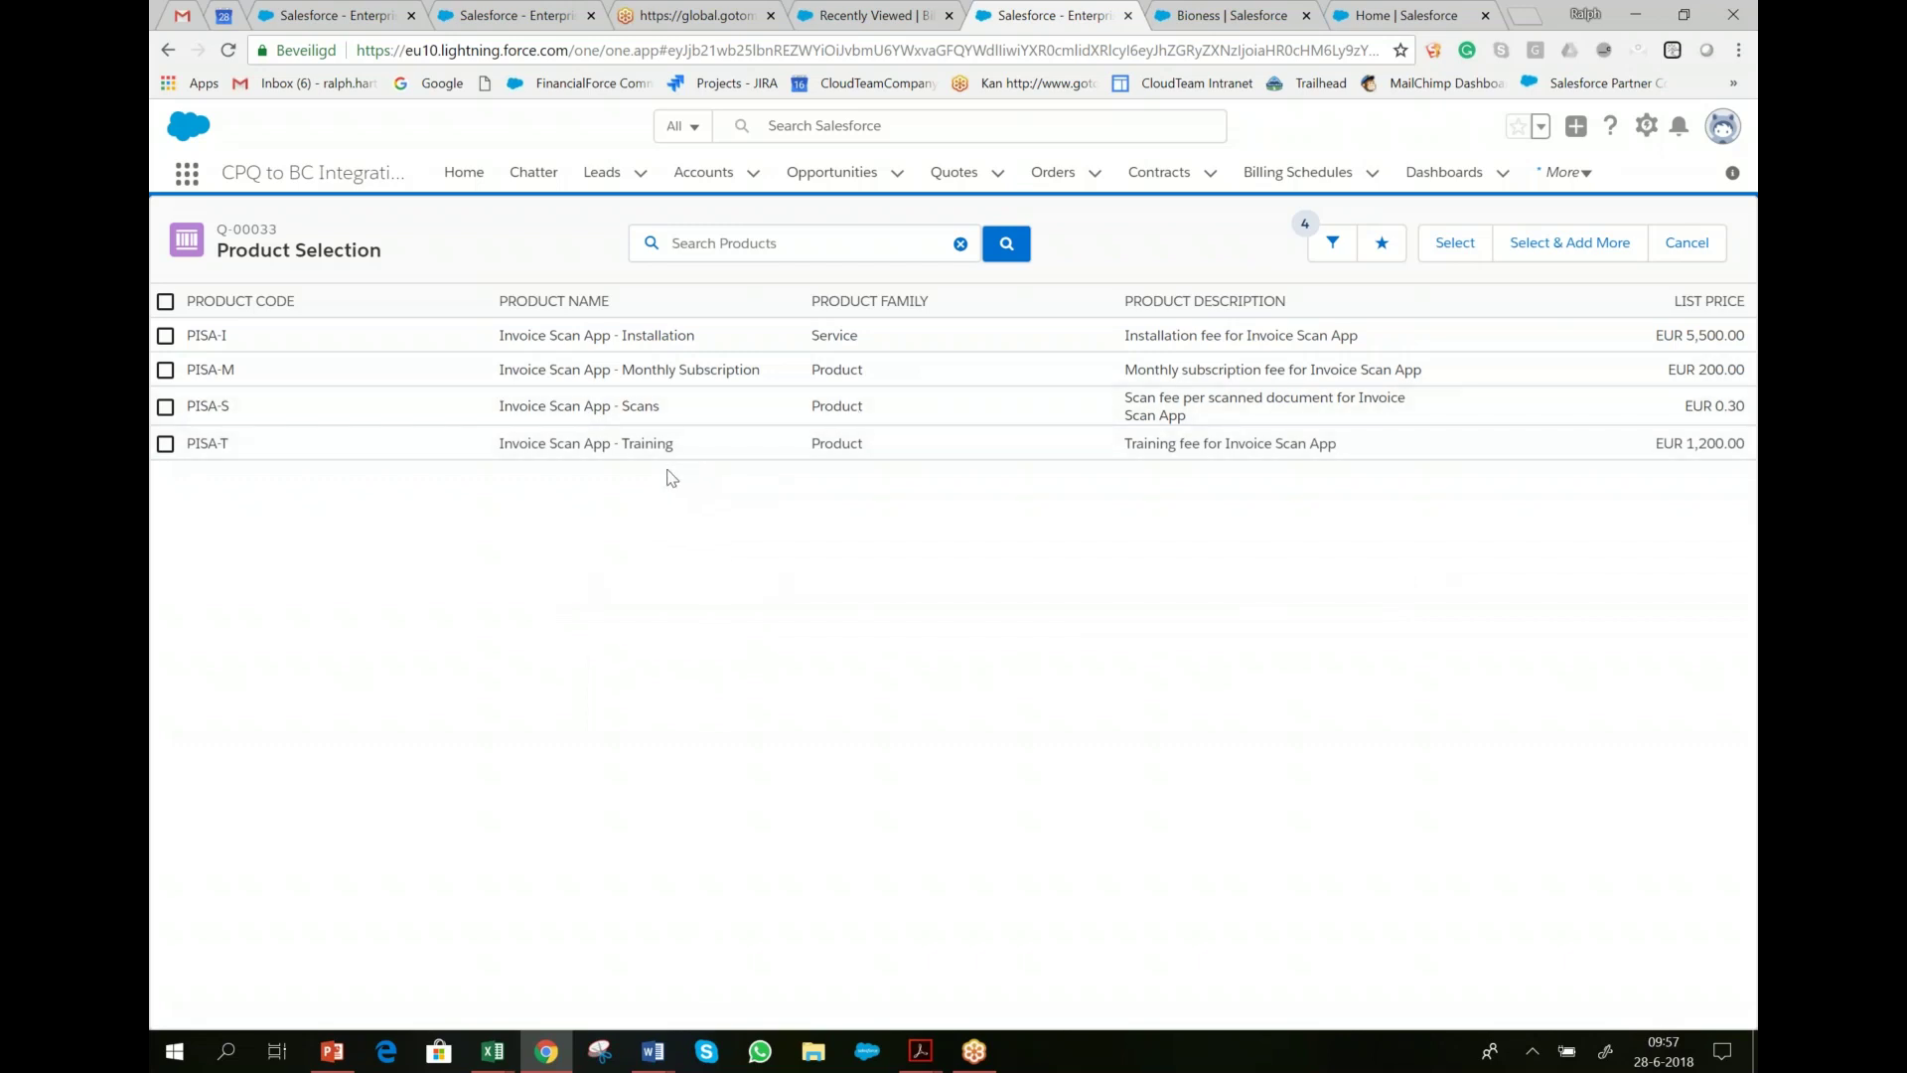
# - Add the Invoice Scan App Installation, Monthly Subscription, Scans and Training products to the quote
pyautogui.click(165, 336)
pyautogui.click(164, 369)
pyautogui.click(165, 406)
pyautogui.click(165, 443)
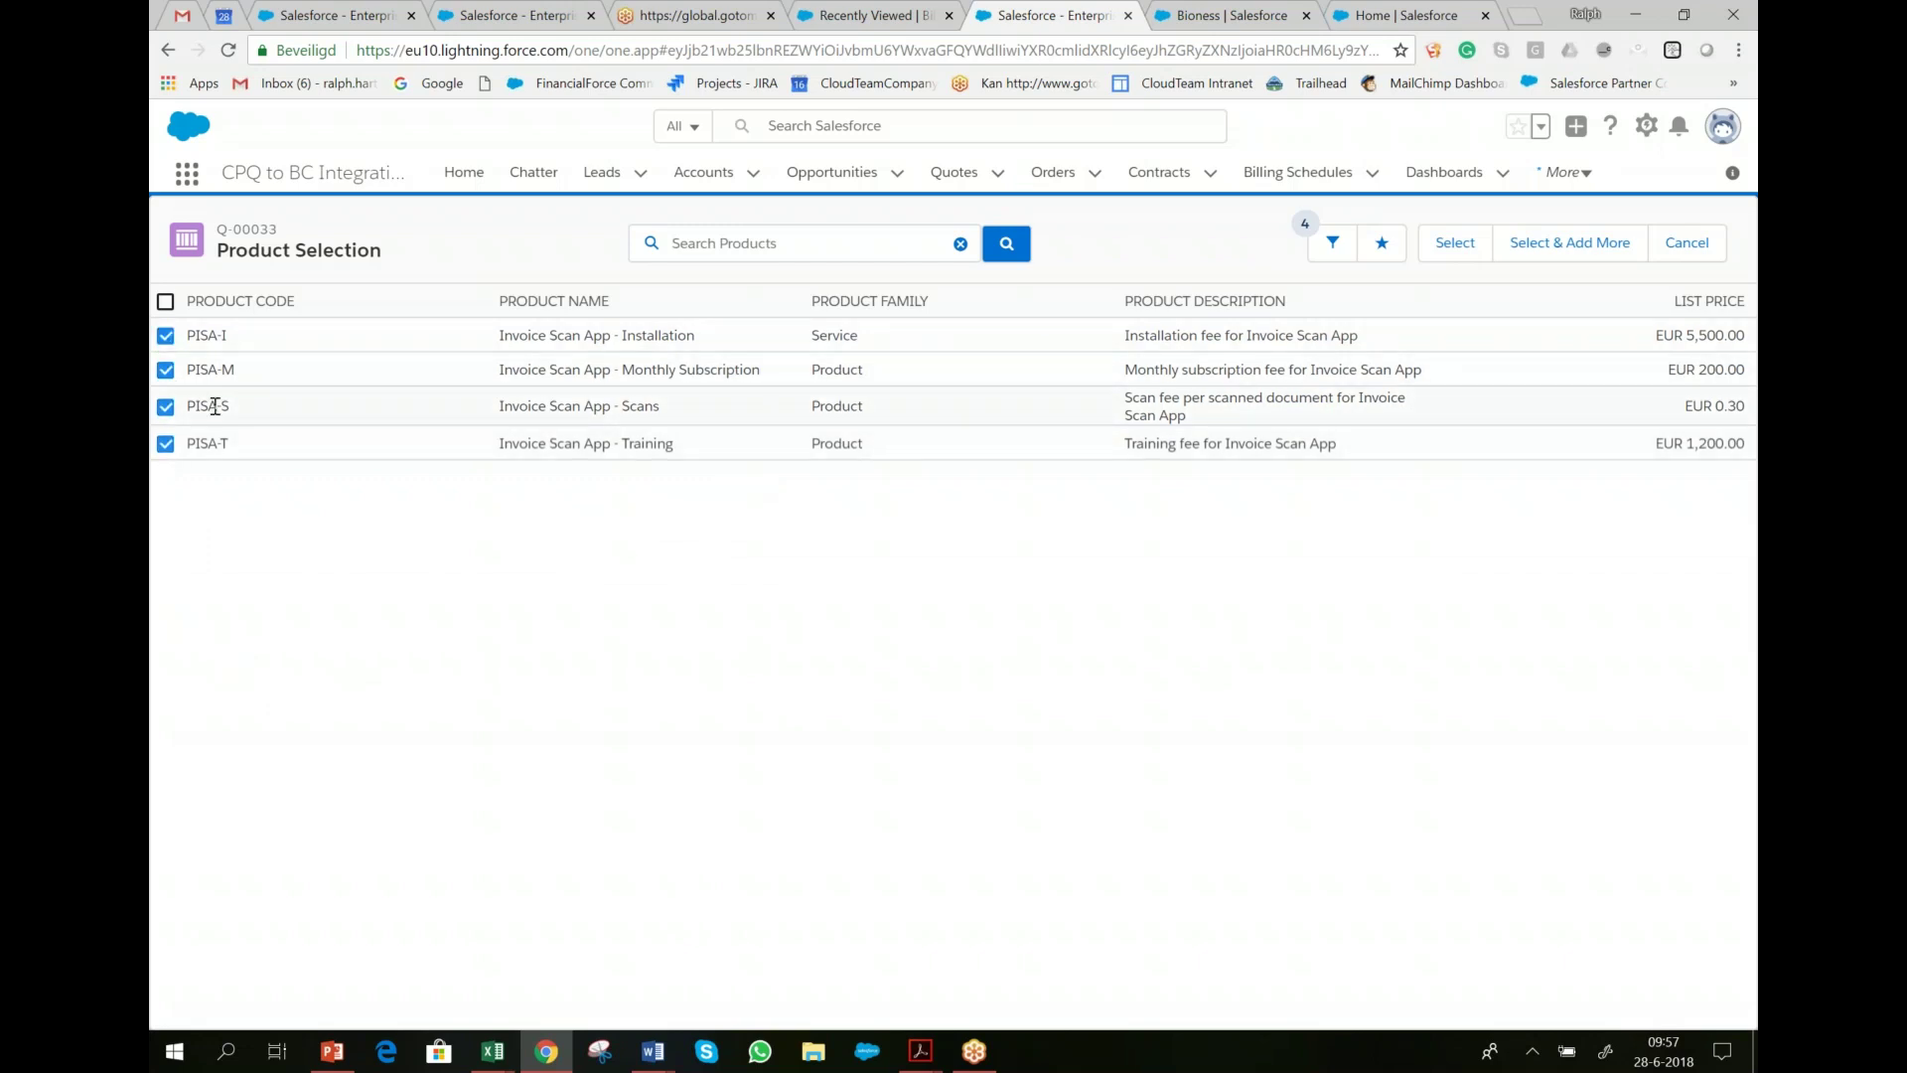
pyautogui.click(1456, 244)
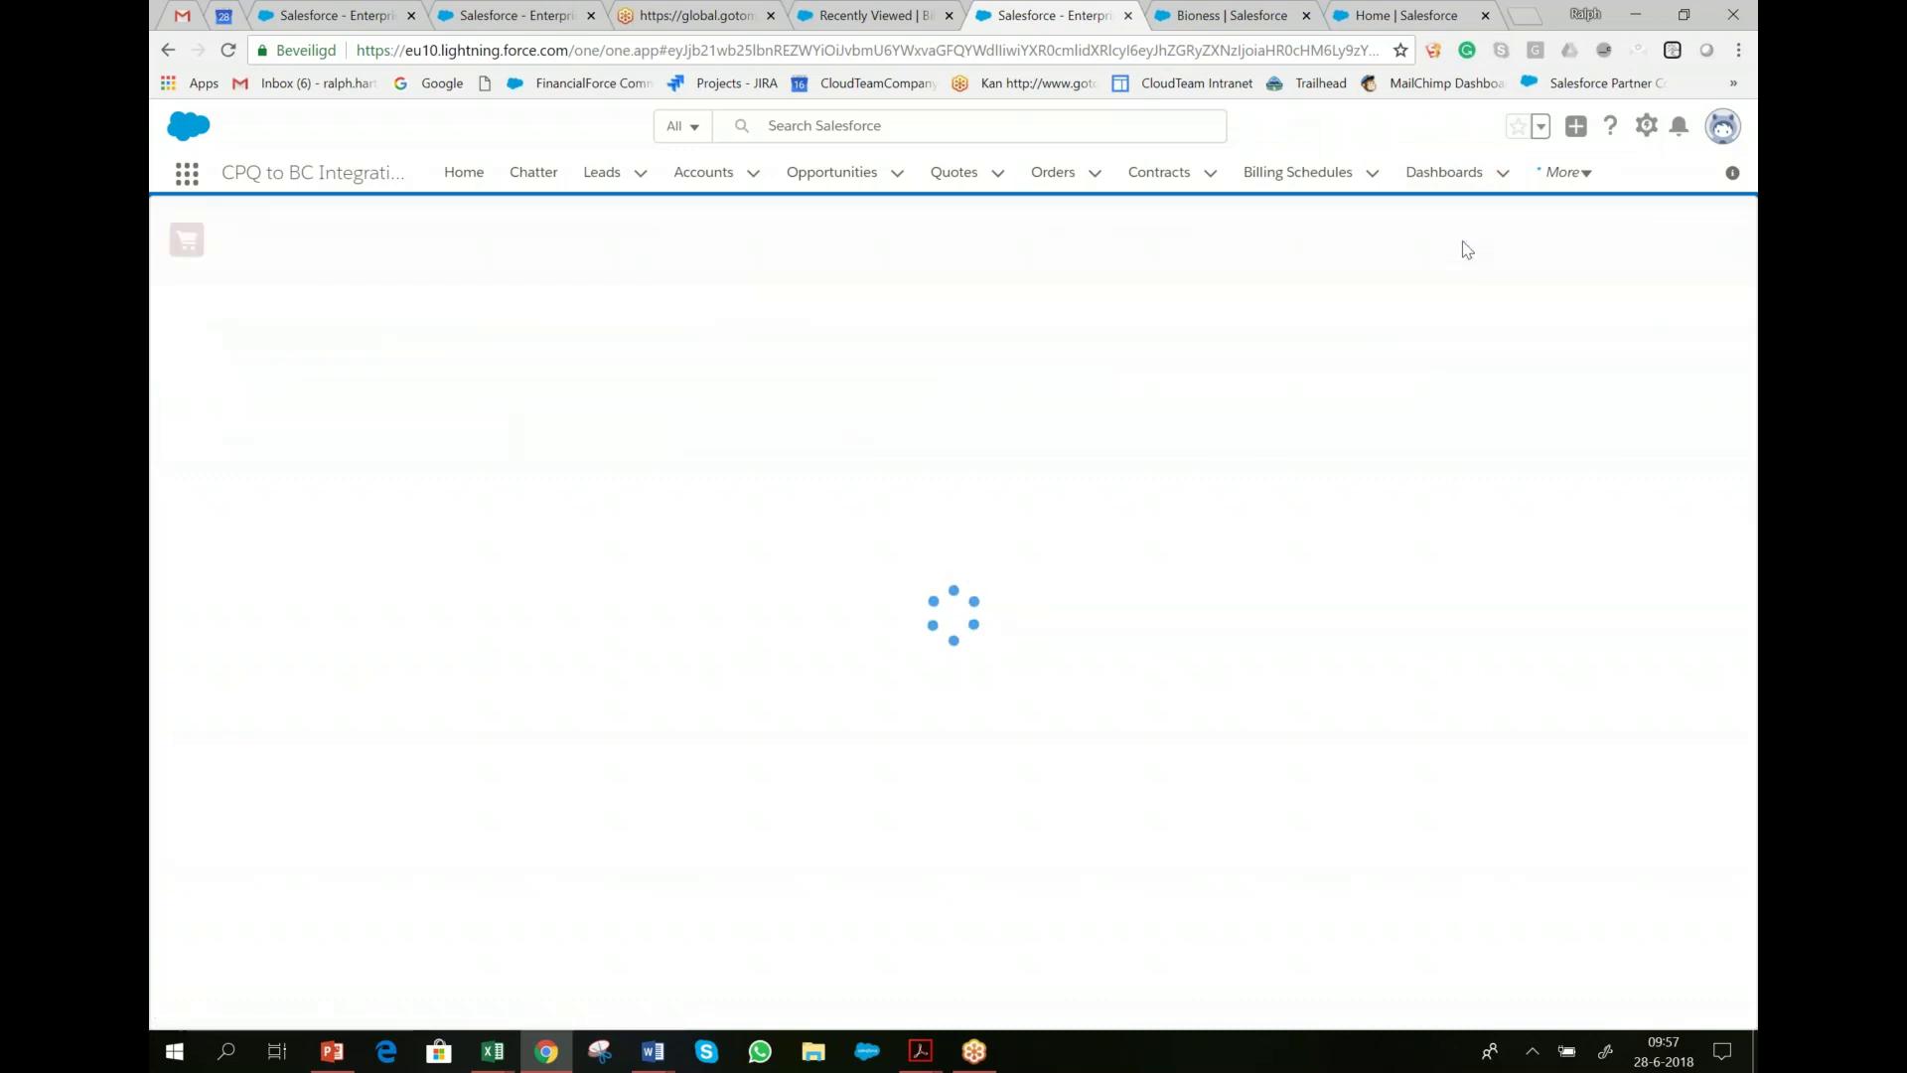
# - In the other Salesforce browser tab, examine the product details of Invoice Scan App - Scans and Invoice Scan App - Installation
pyautogui.click(1232, 15)
pyautogui.click(1598, 172)
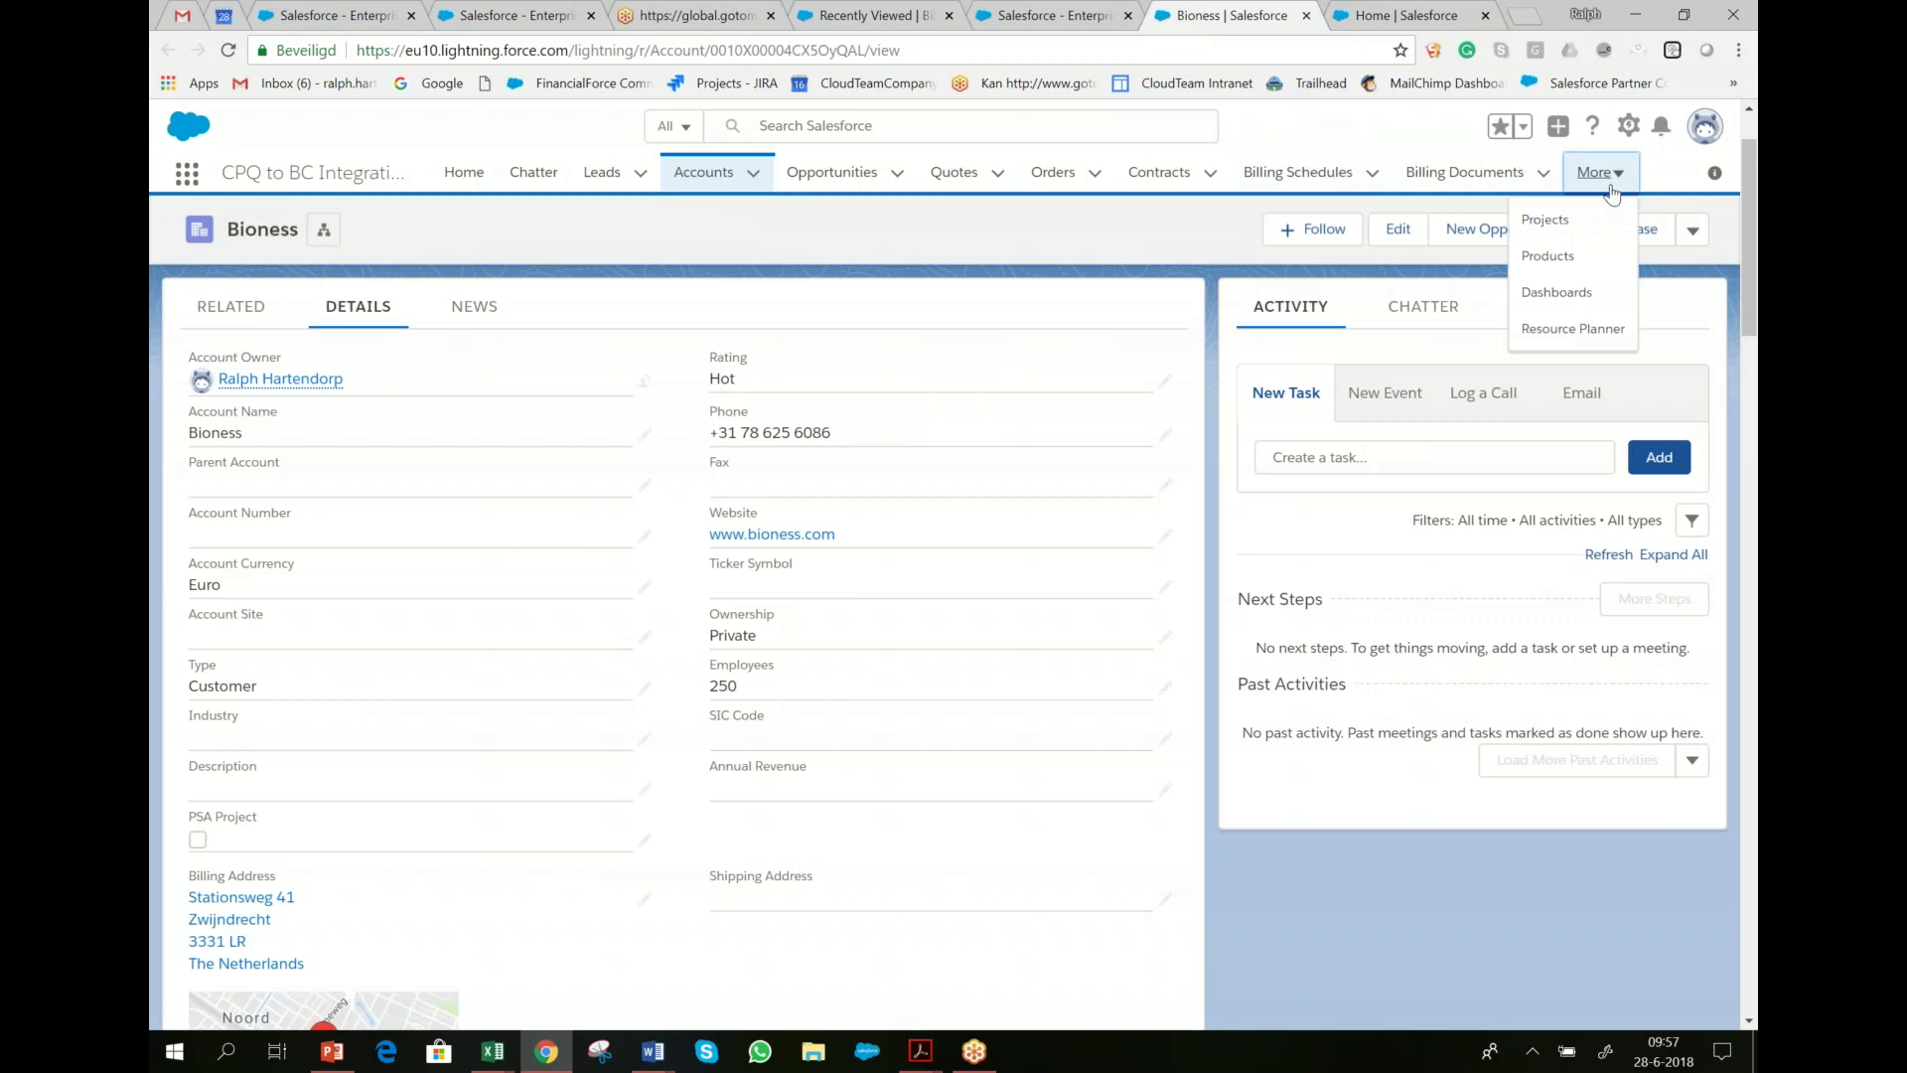
pyautogui.click(1573, 260)
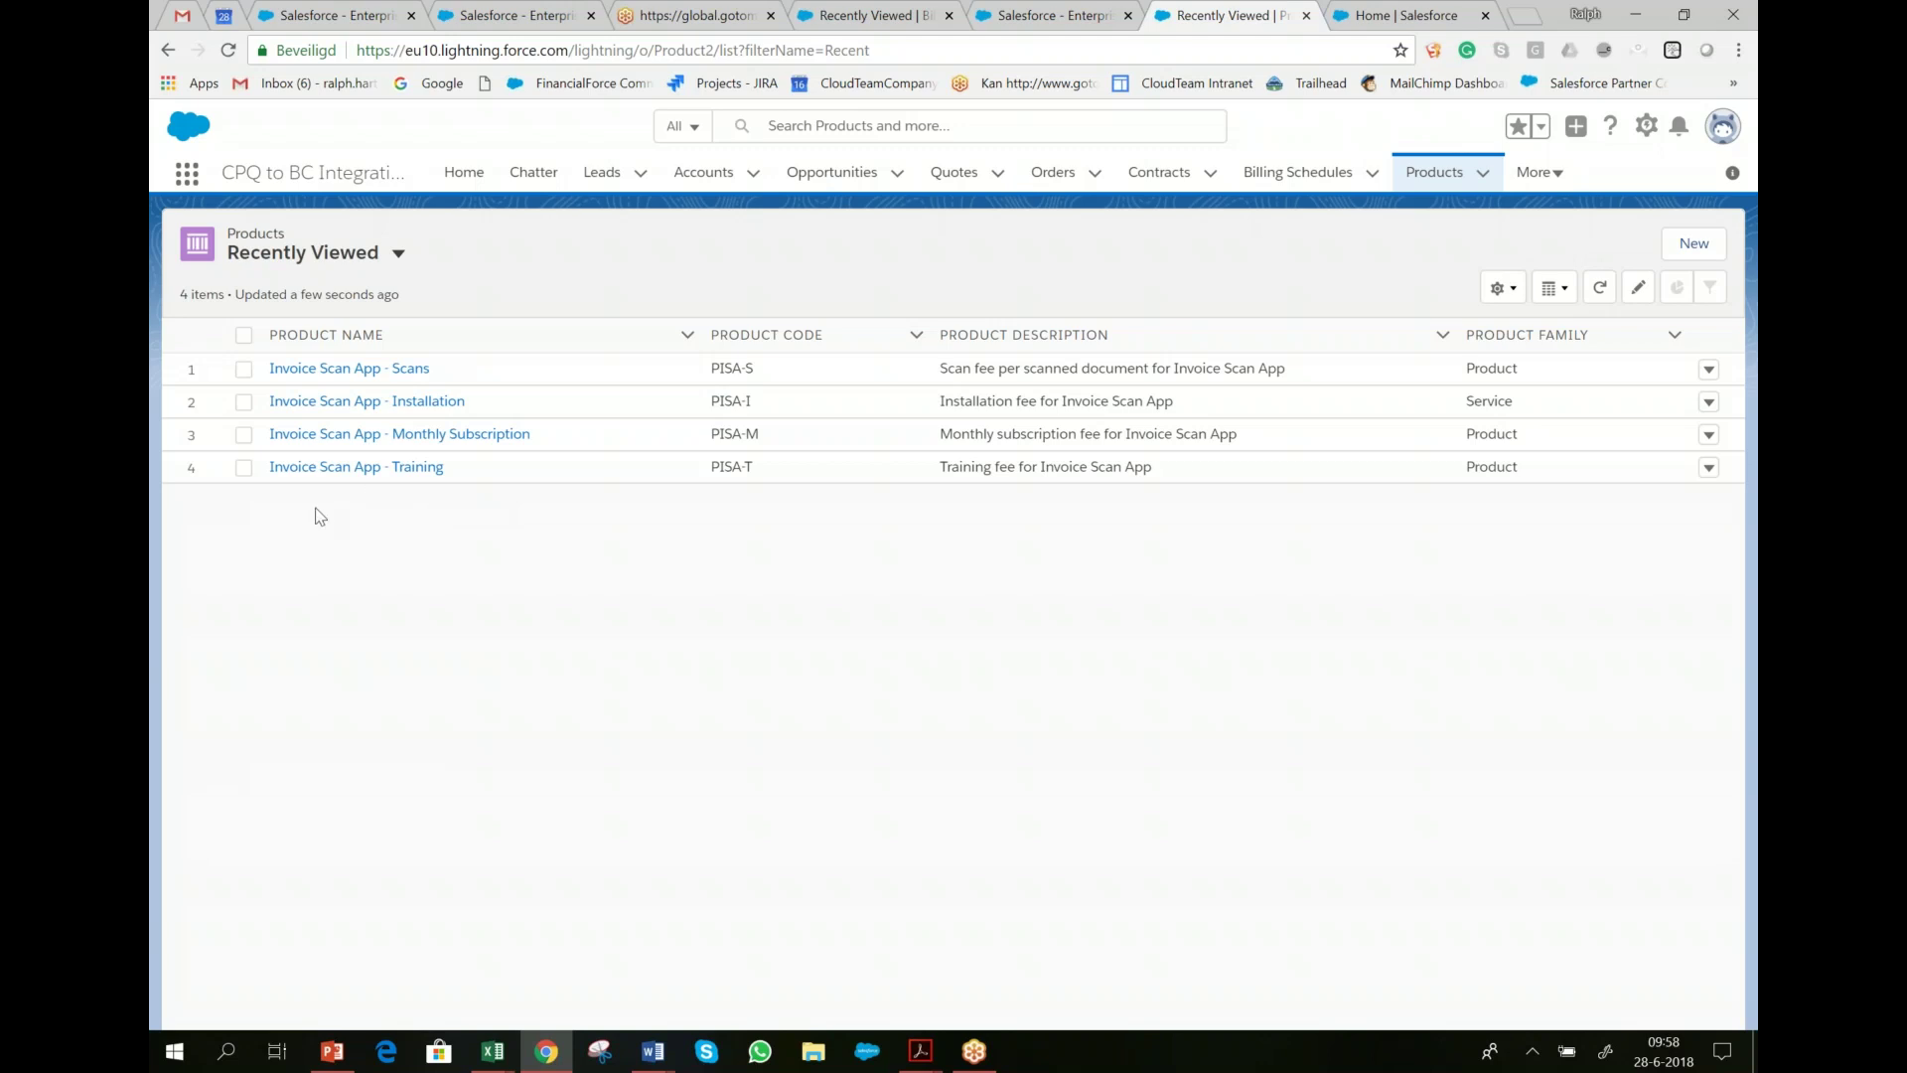
pyautogui.click(338, 369)
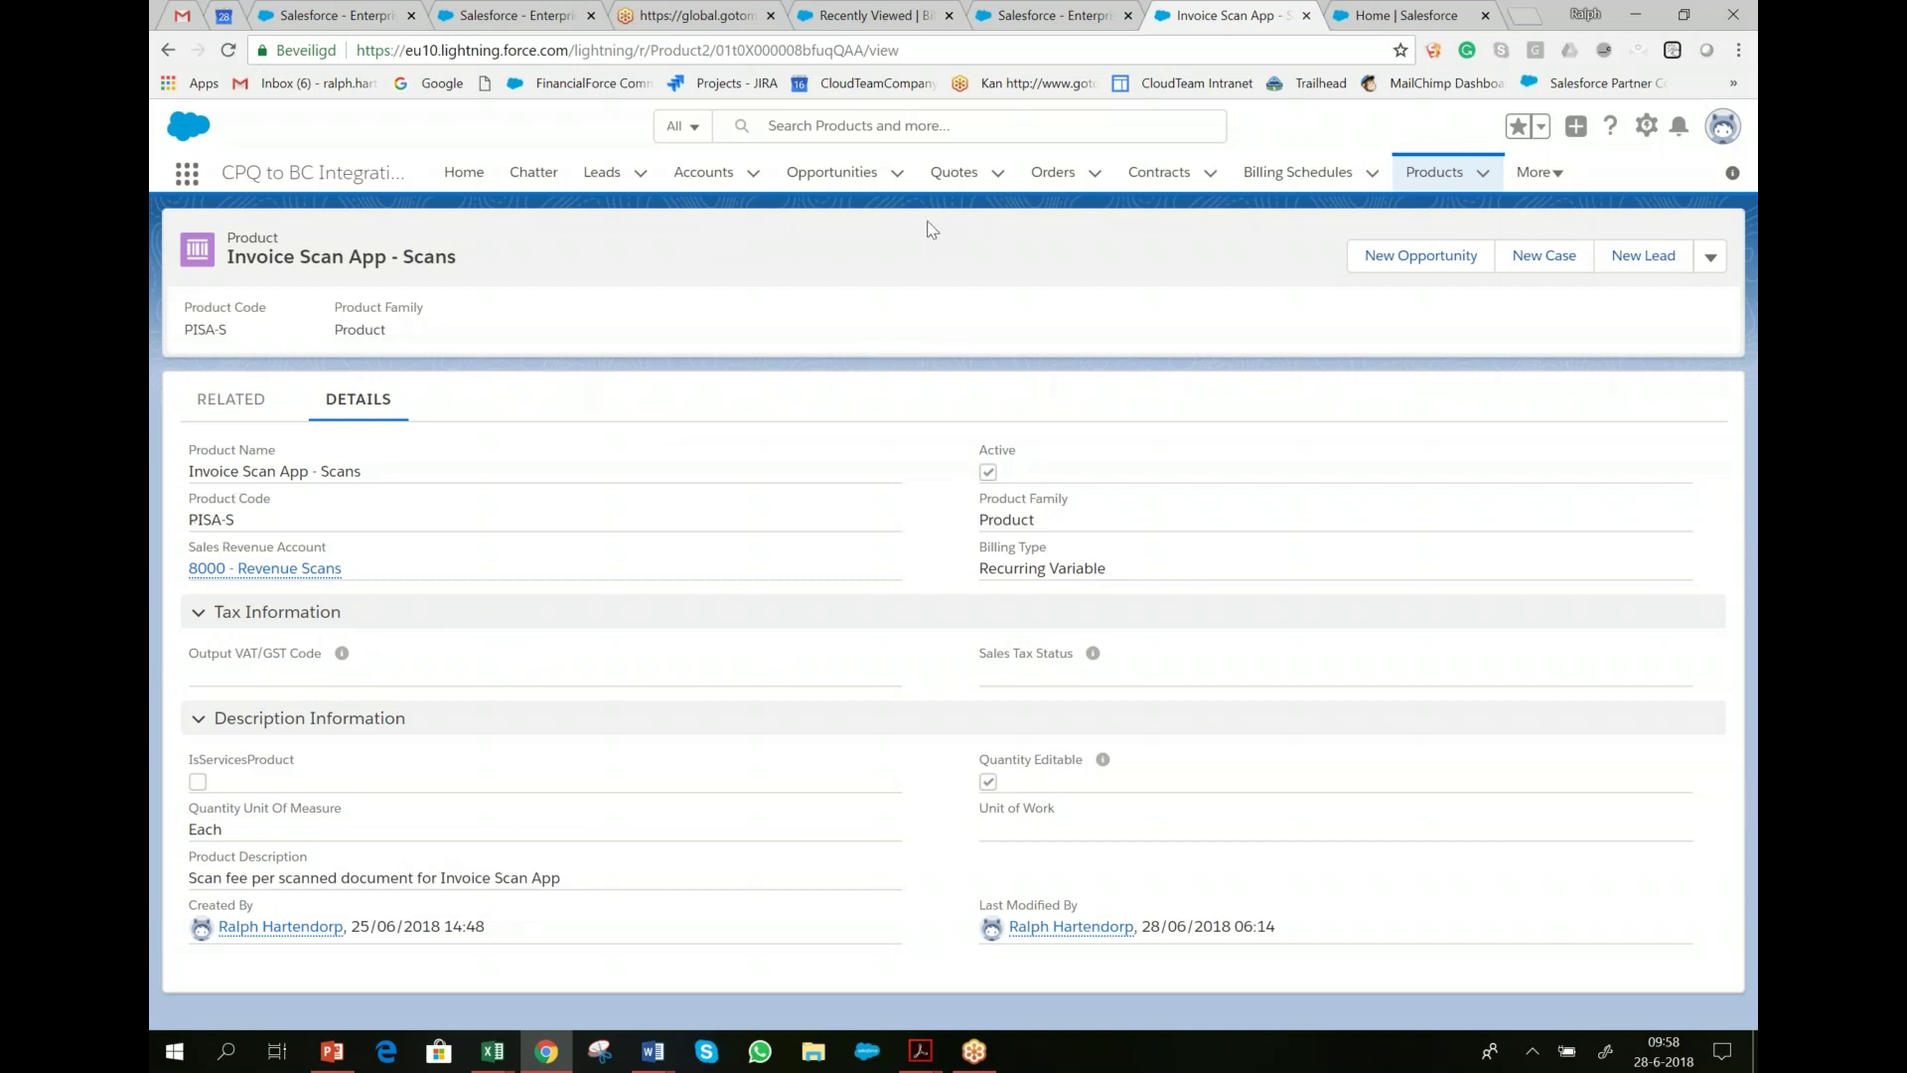
pyautogui.click(168, 50)
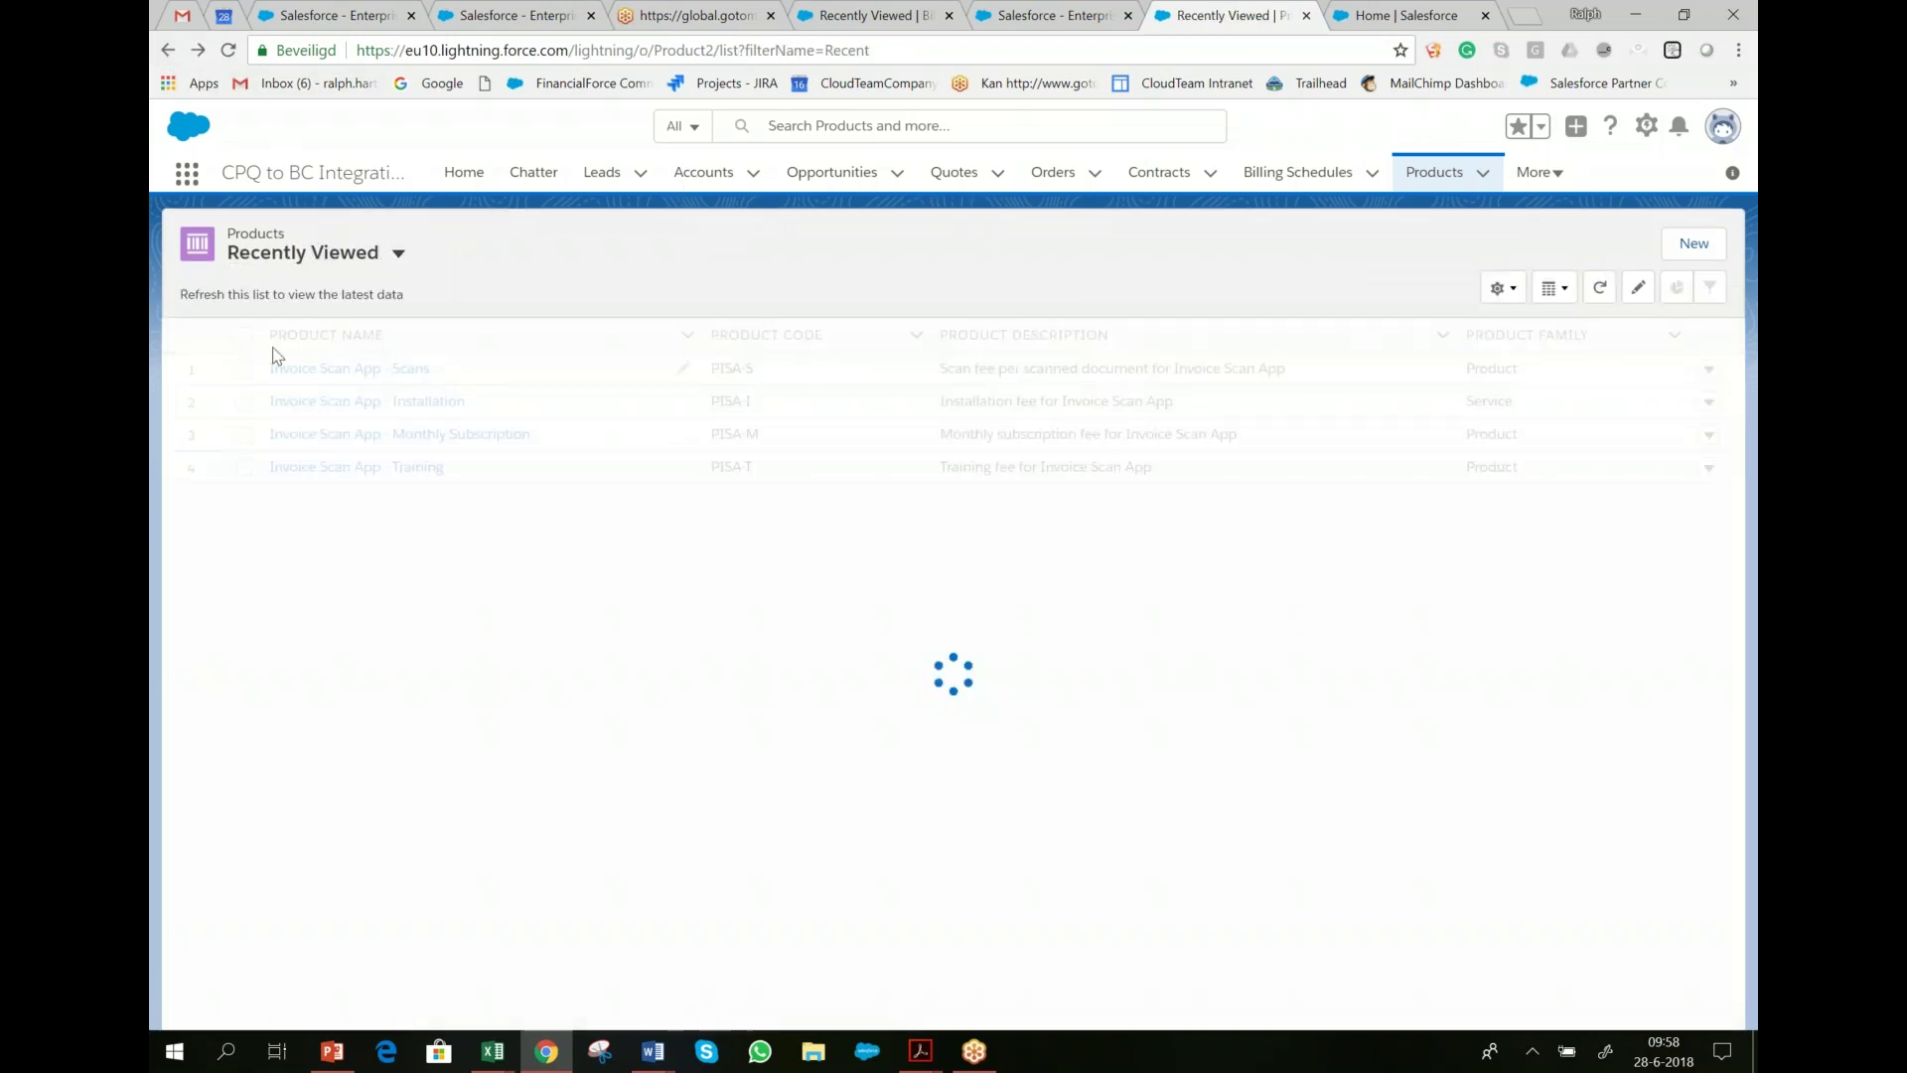
pyautogui.click(339, 403)
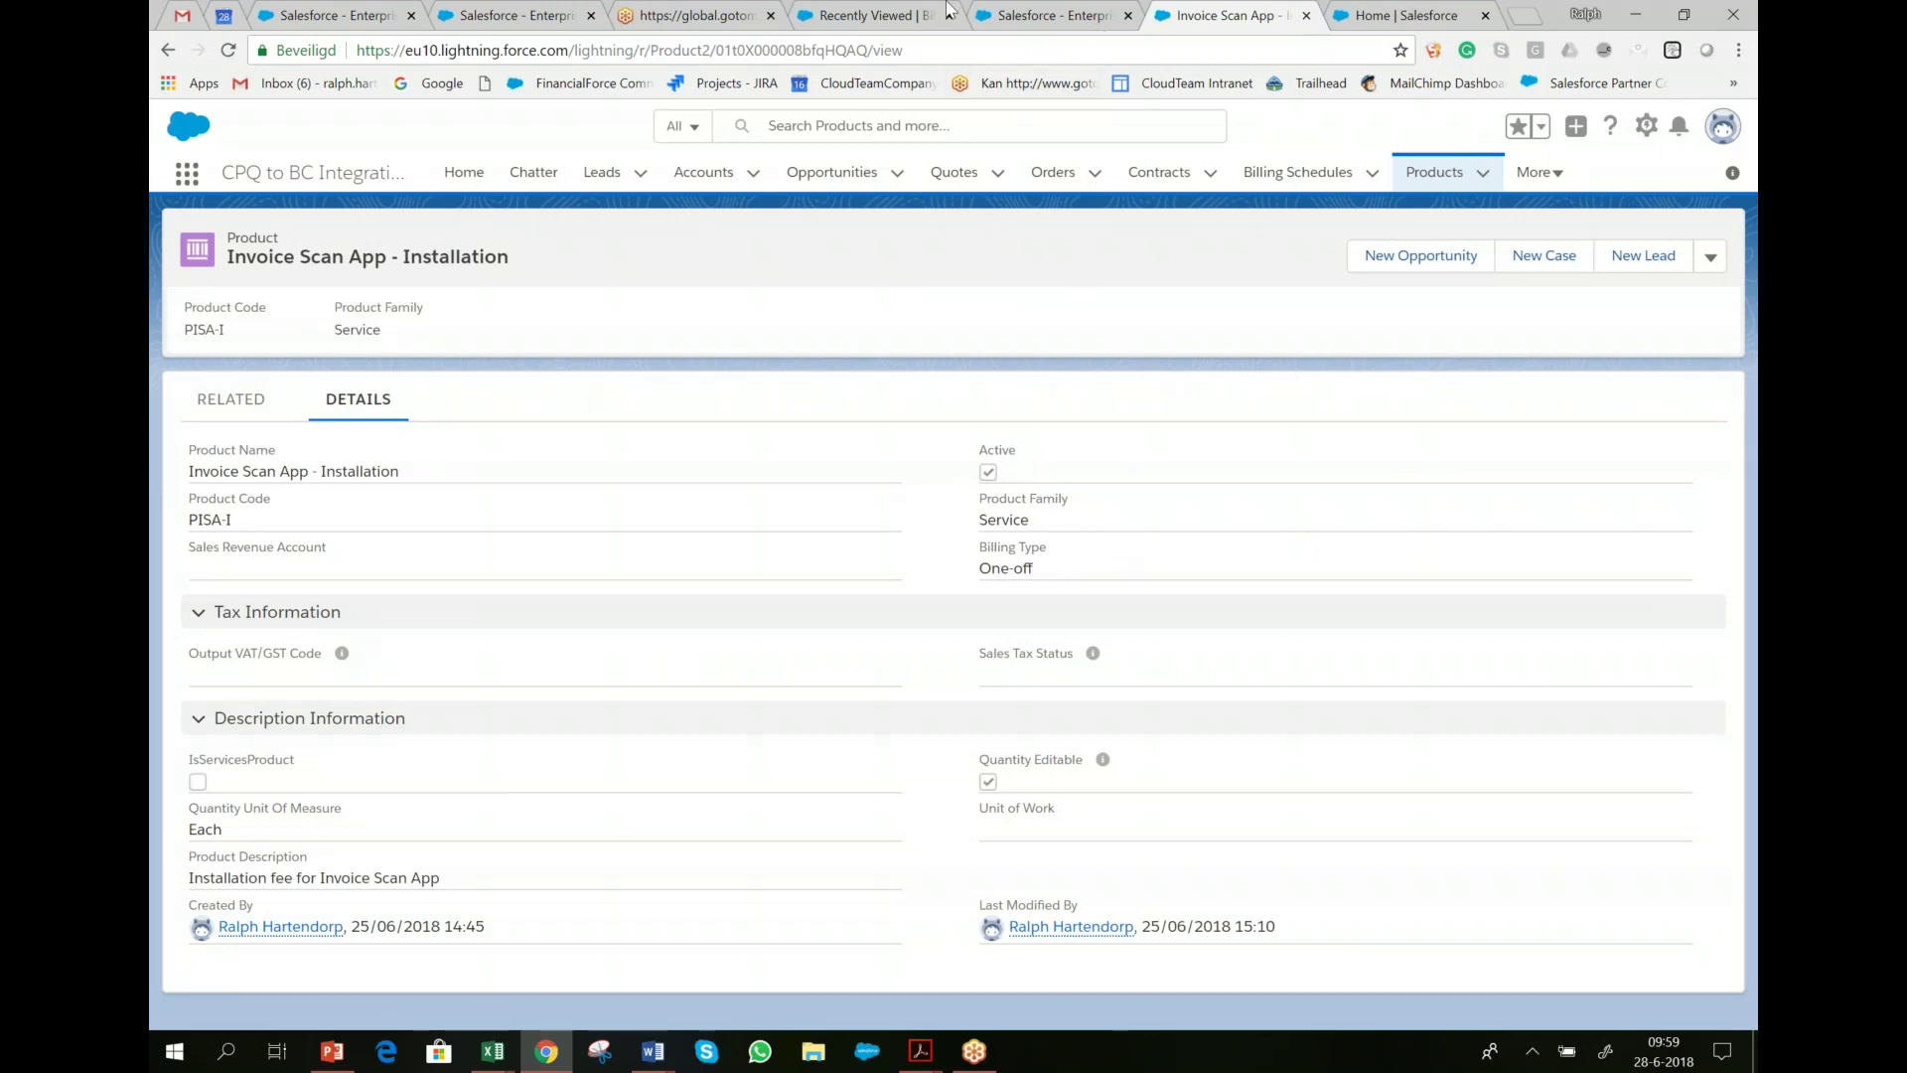
# - Return to the quote line editor, set the quantity of the EUR 0.30 scans line to 4000 and save the quote
pyautogui.click(1043, 15)
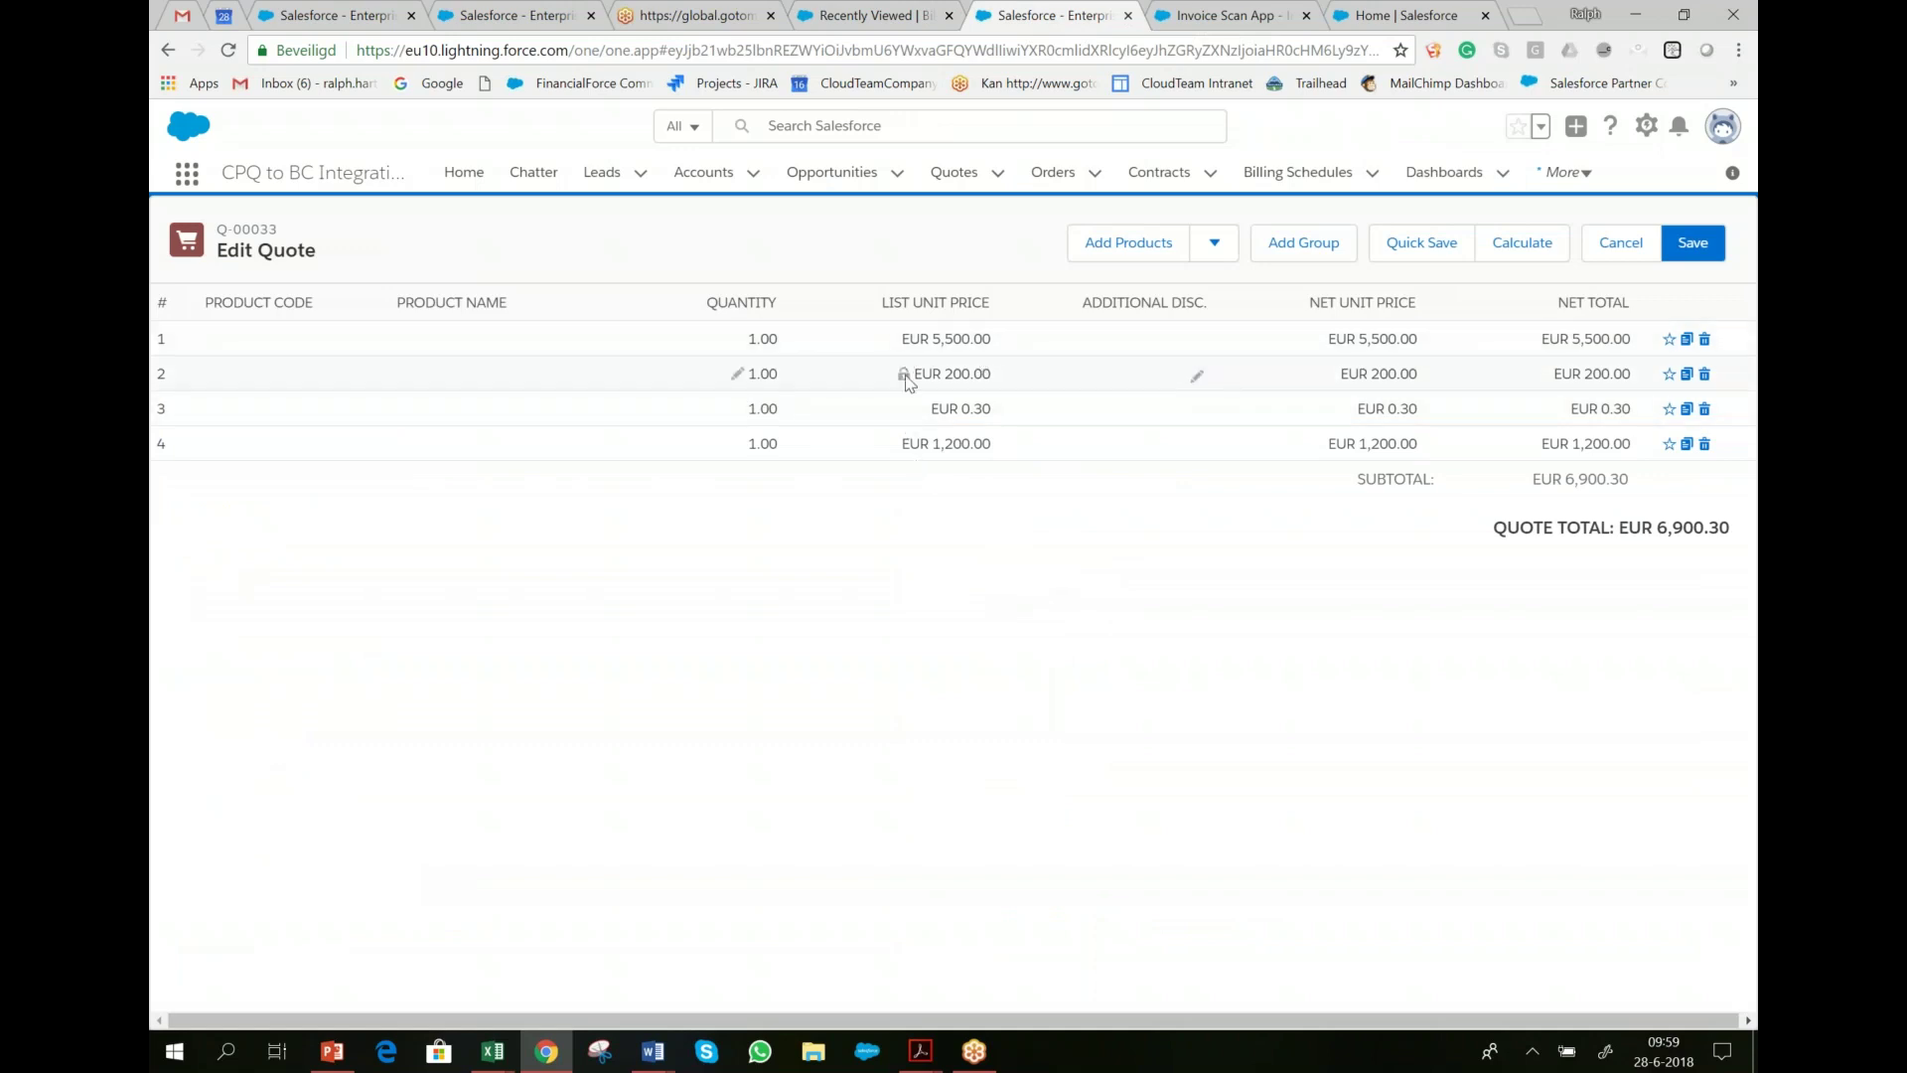
pyautogui.click(742, 411)
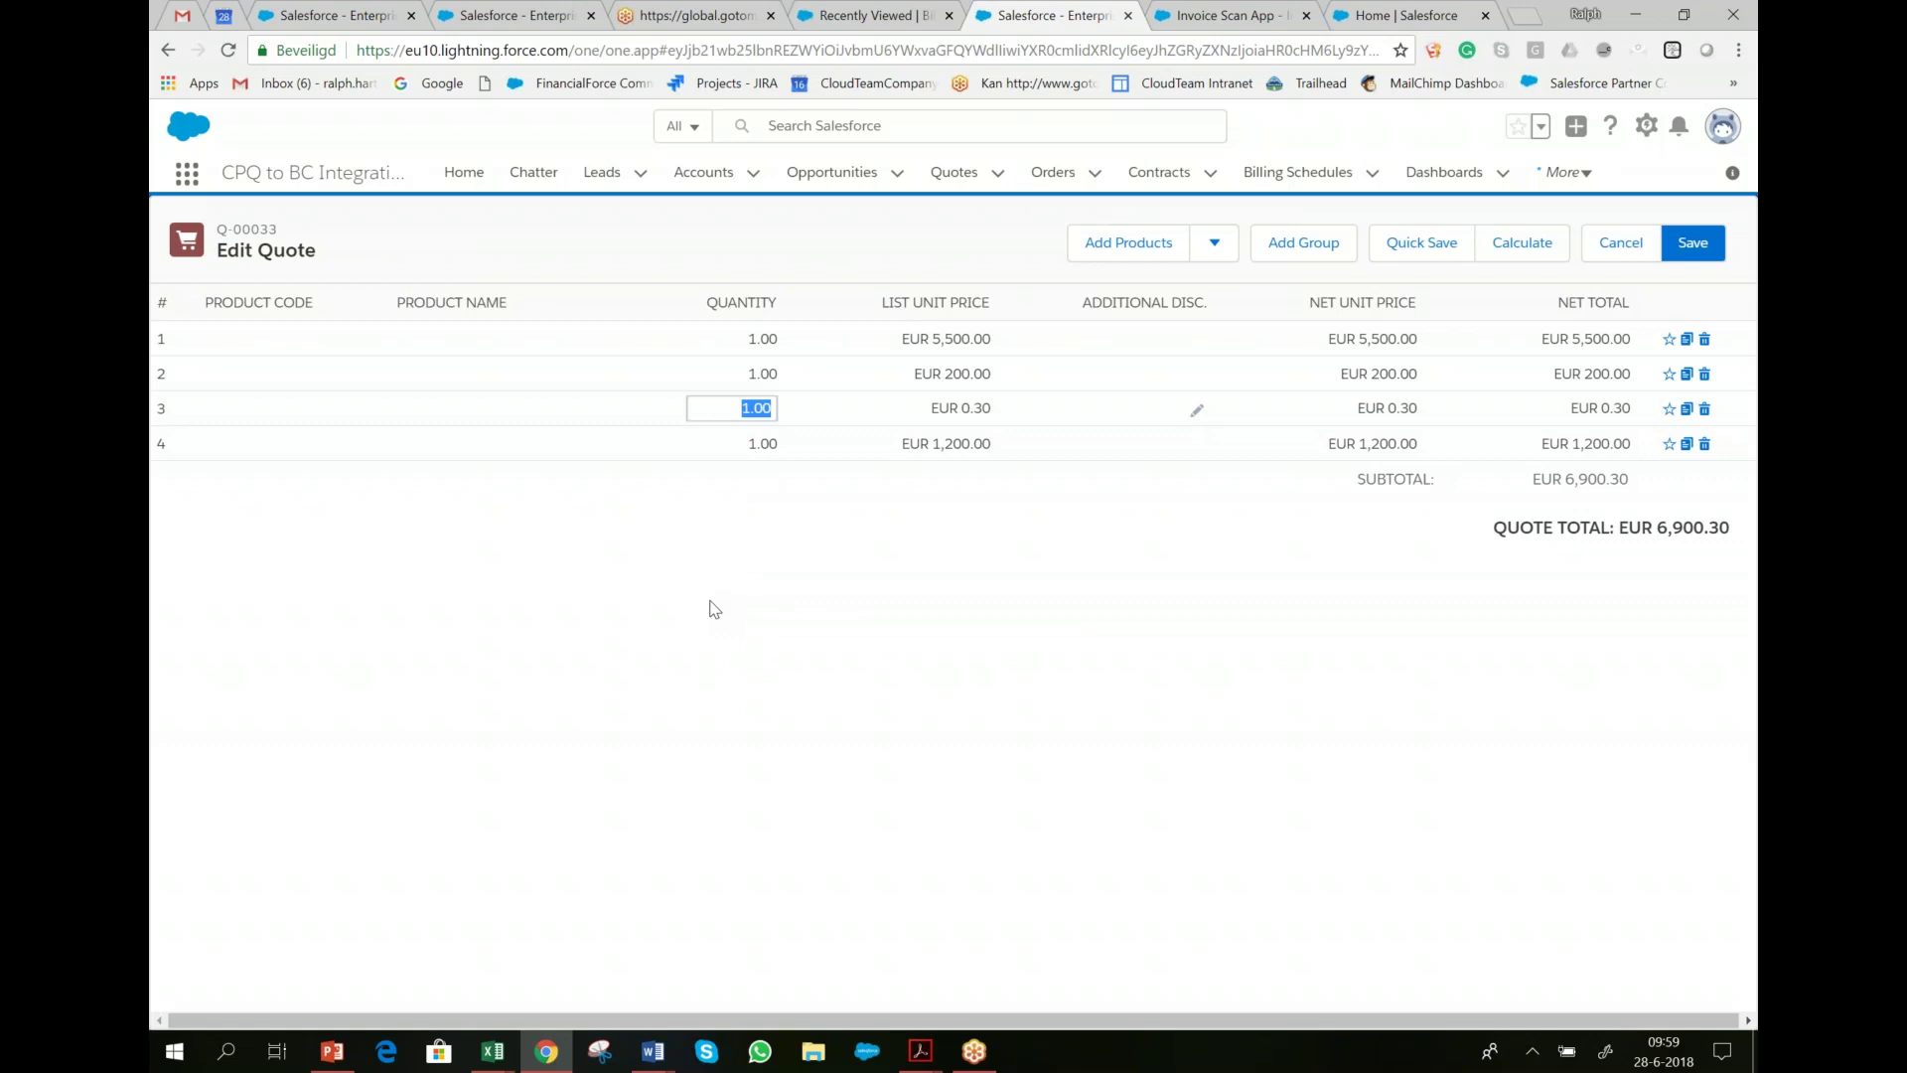
pyautogui.write('4000')
pyautogui.click(735, 586)
pyautogui.click(1691, 251)
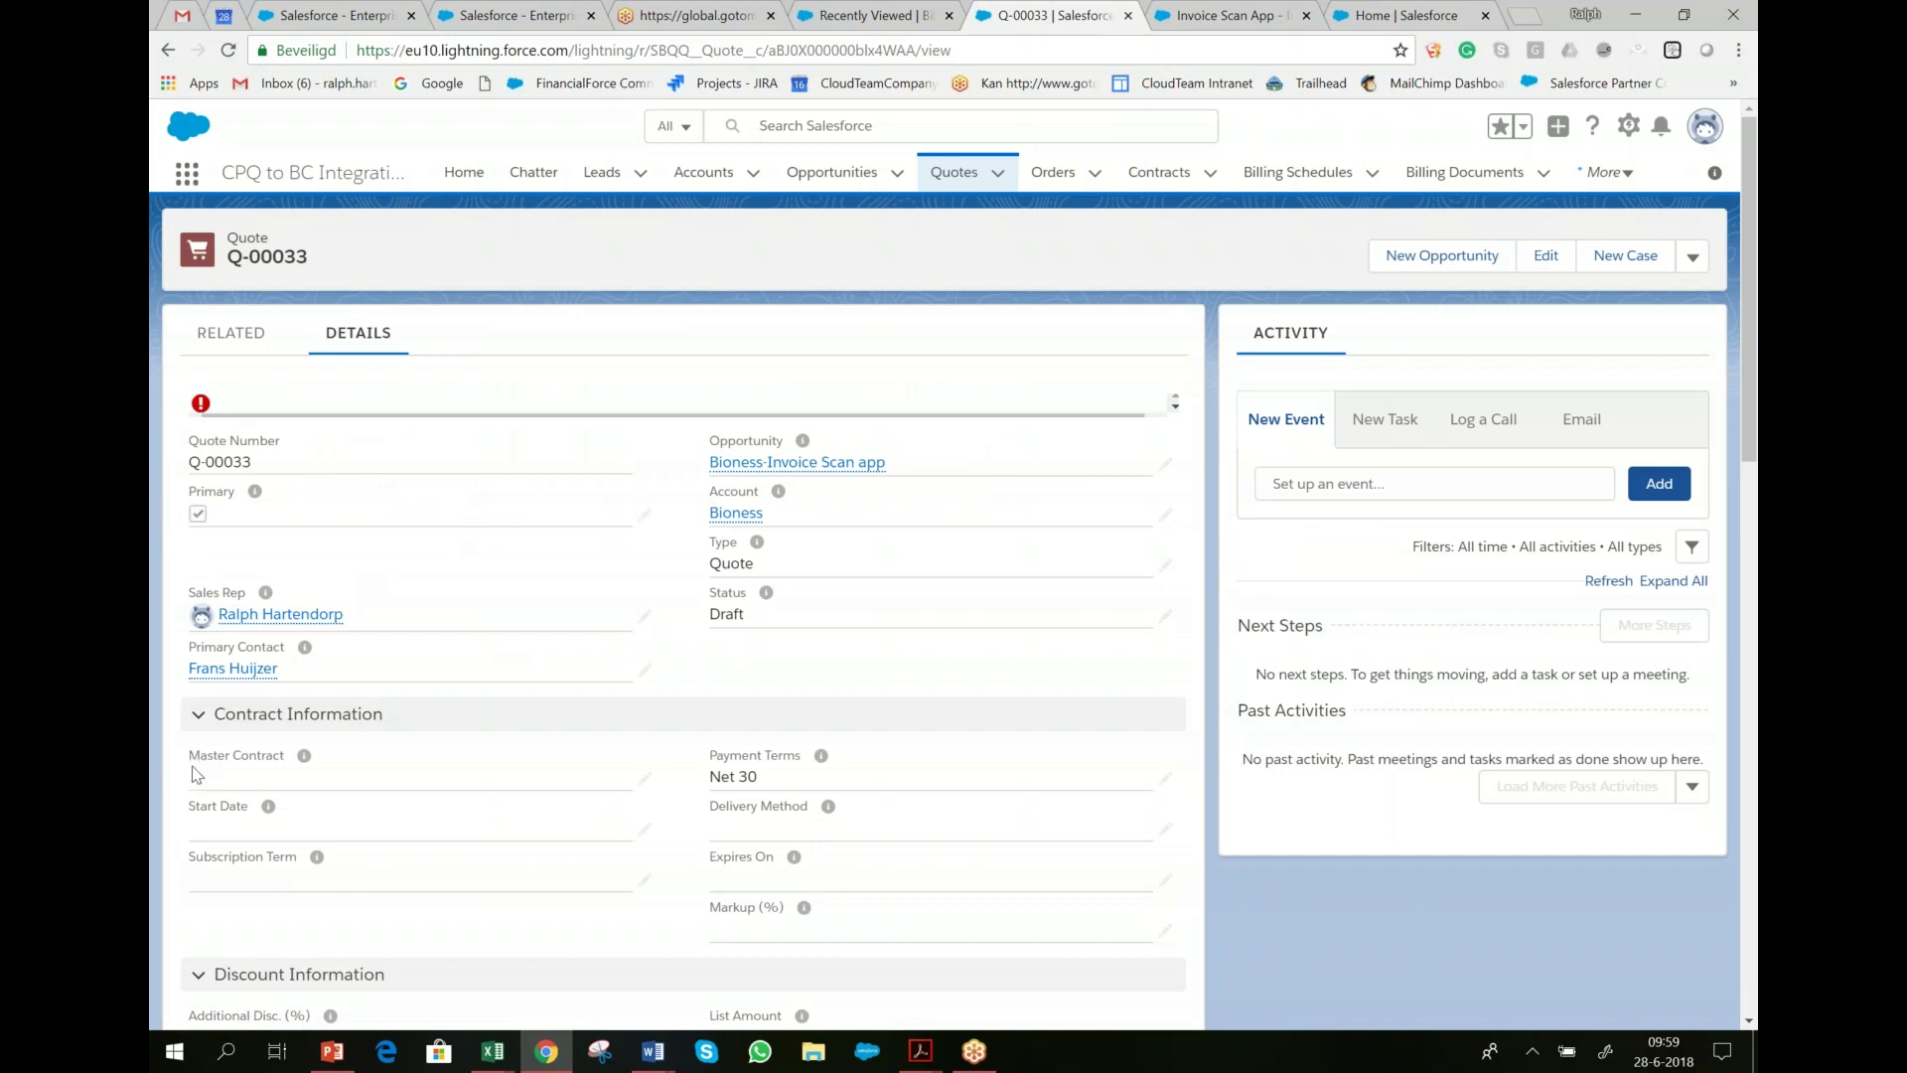
# - Examine the saved quote's contract and discount information and its list of quote lines, ending back on the quote's details
pyautogui.scroll(-2, 198, 770)
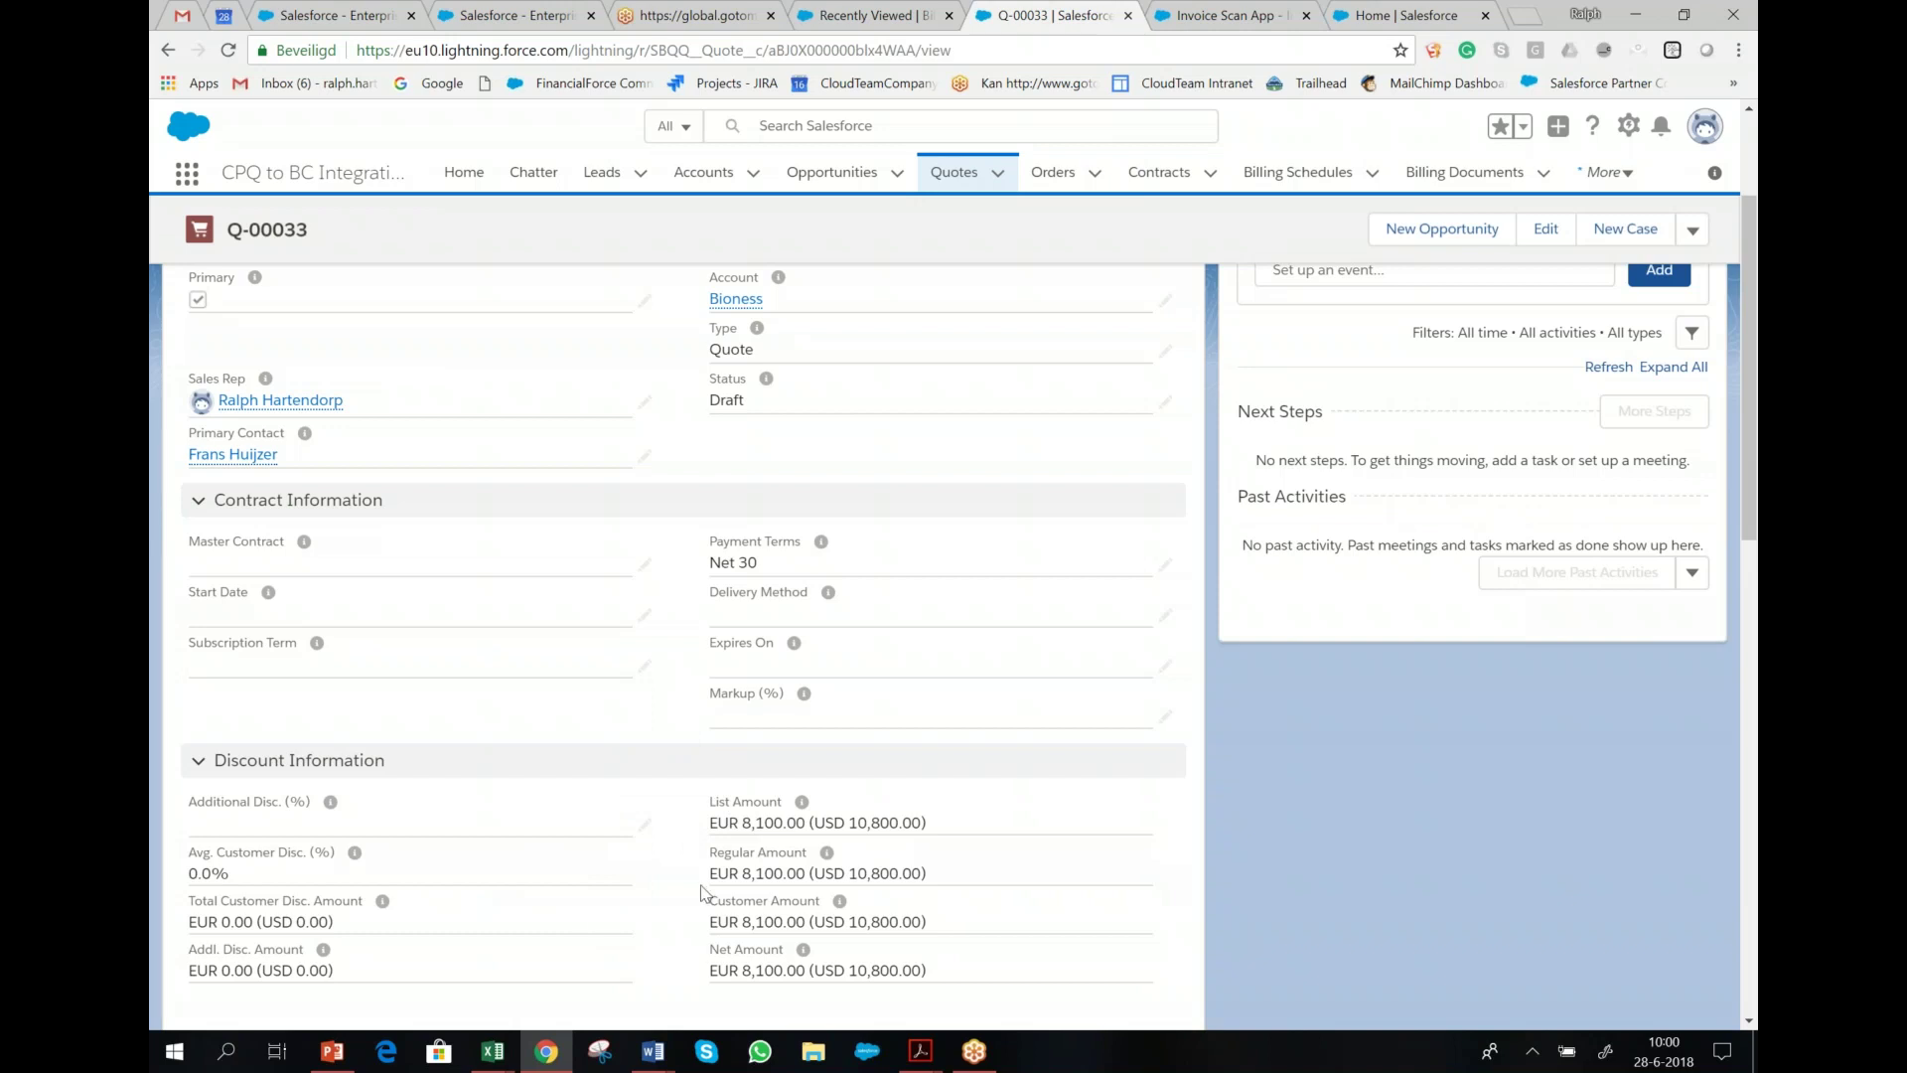
pyautogui.scroll(-1, 690, 906)
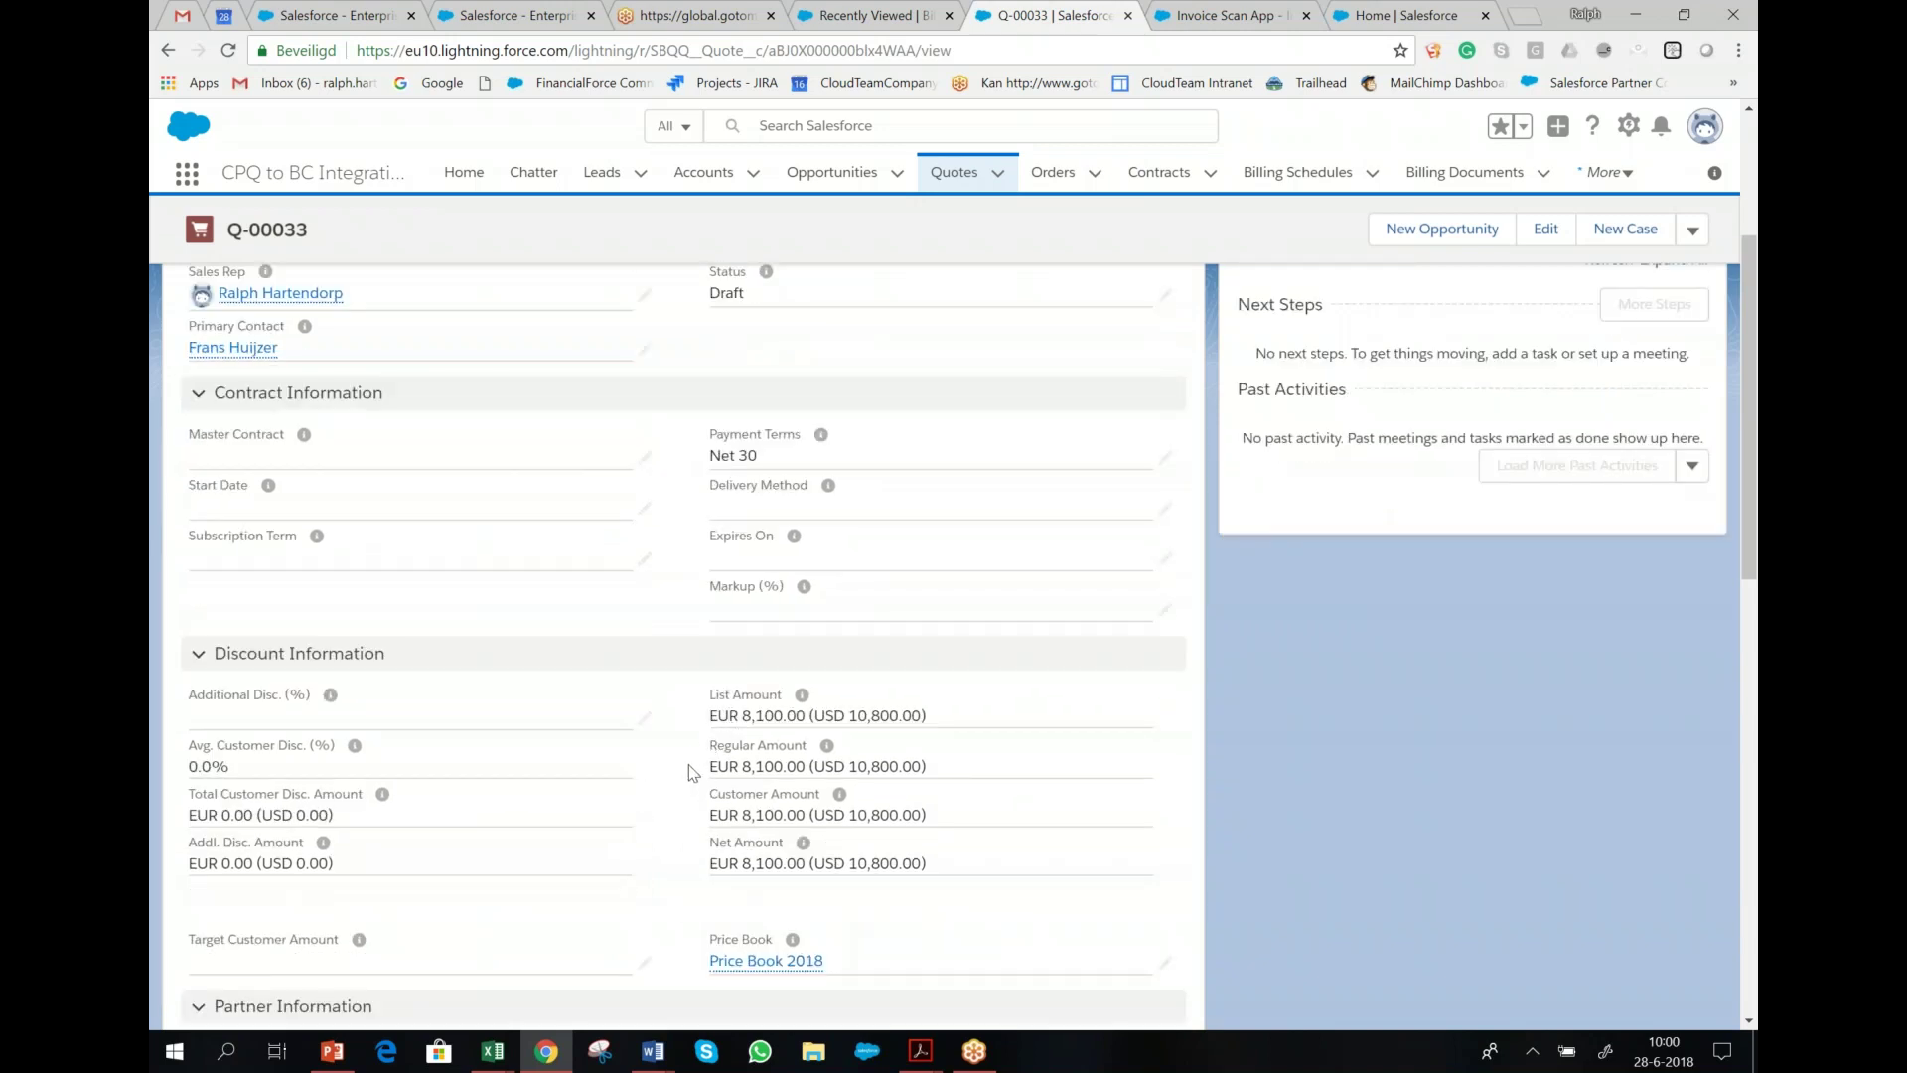
pyautogui.scroll(3, 692, 773)
pyautogui.click(238, 337)
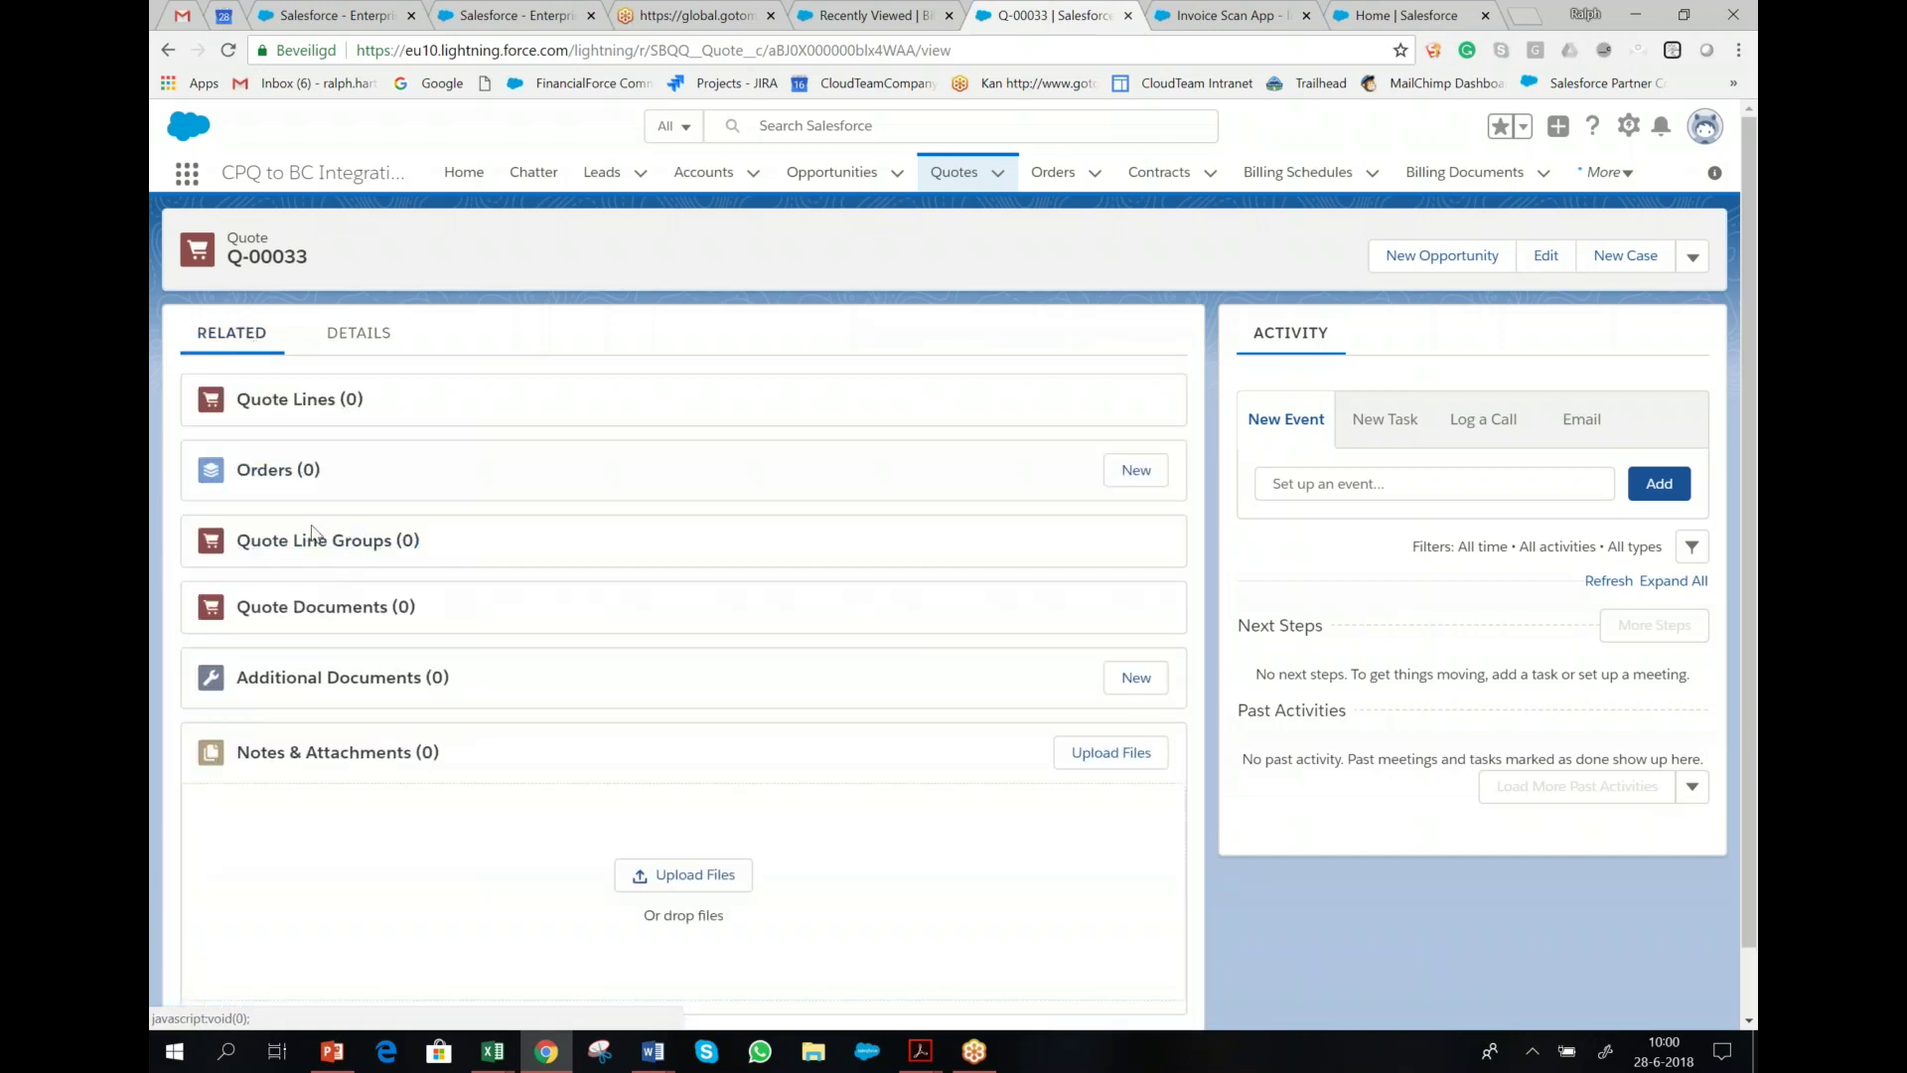
pyautogui.click(262, 408)
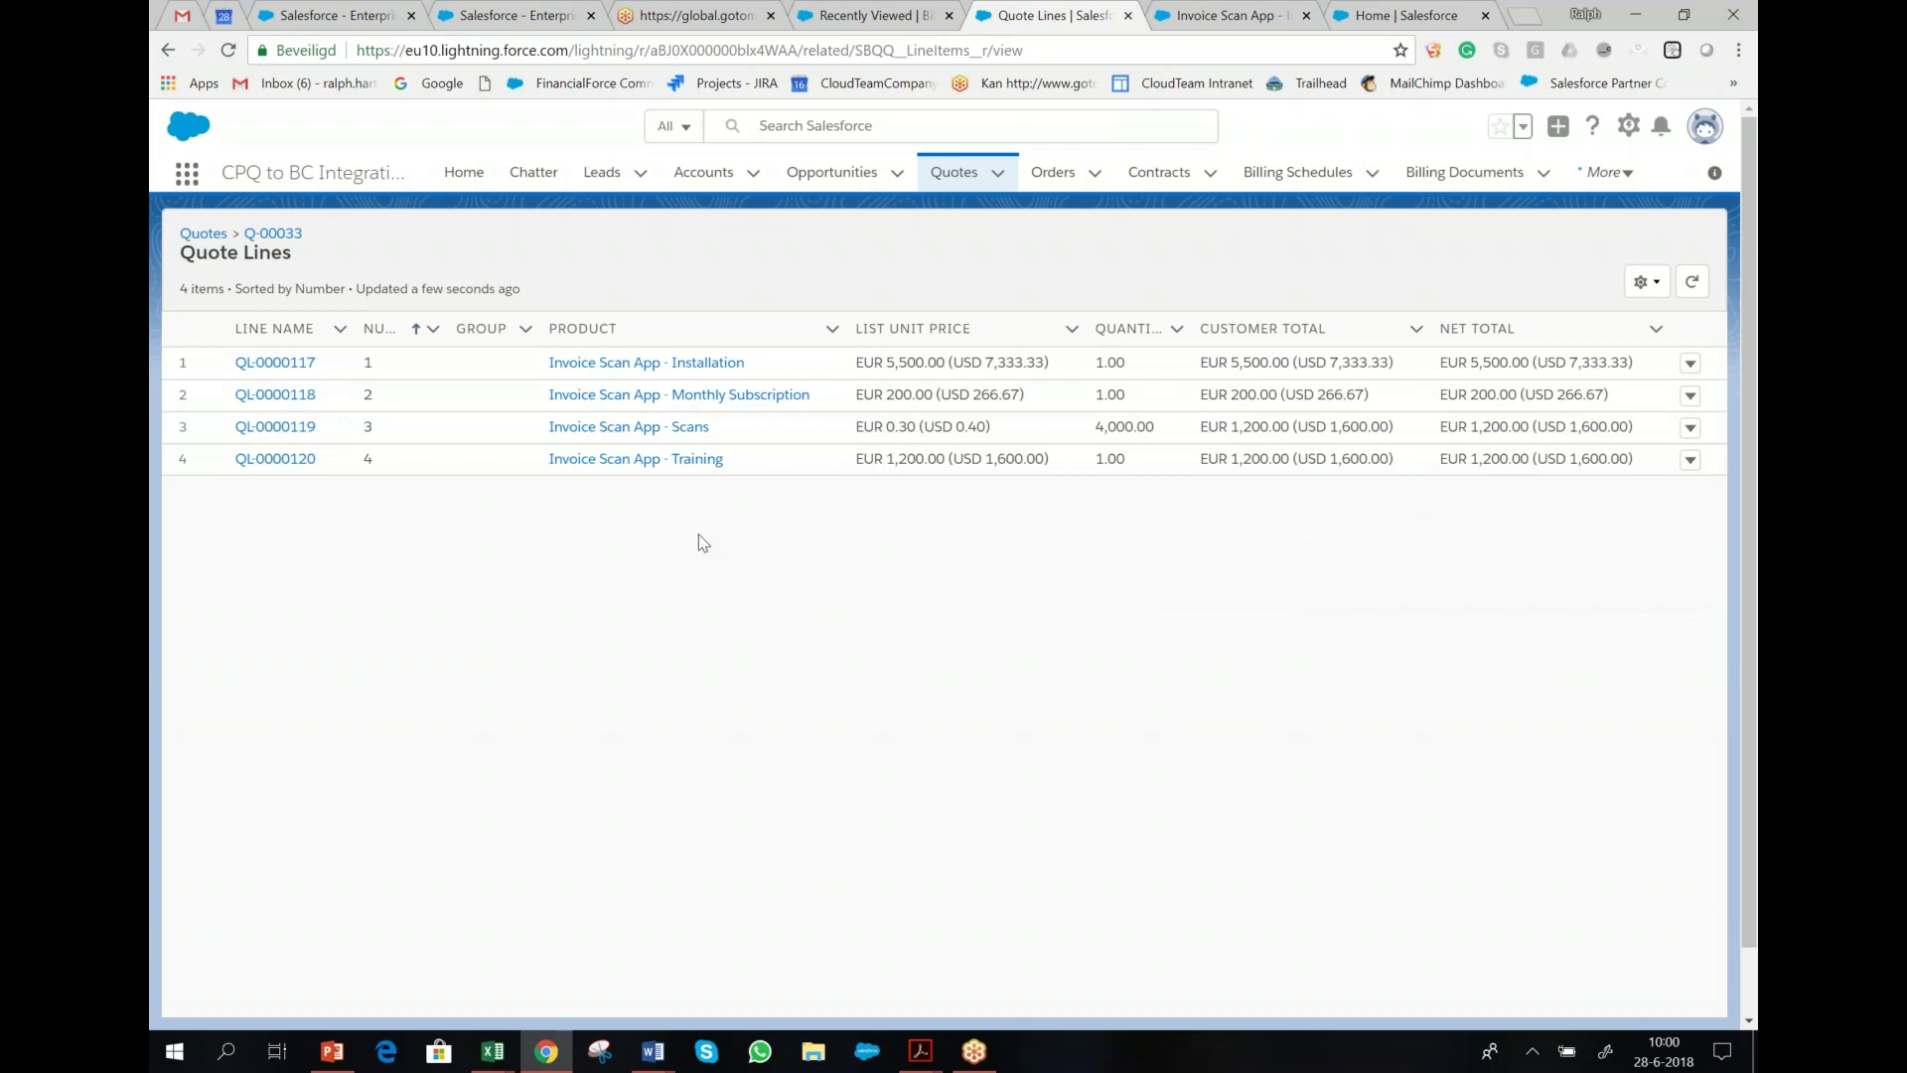
pyautogui.click(168, 49)
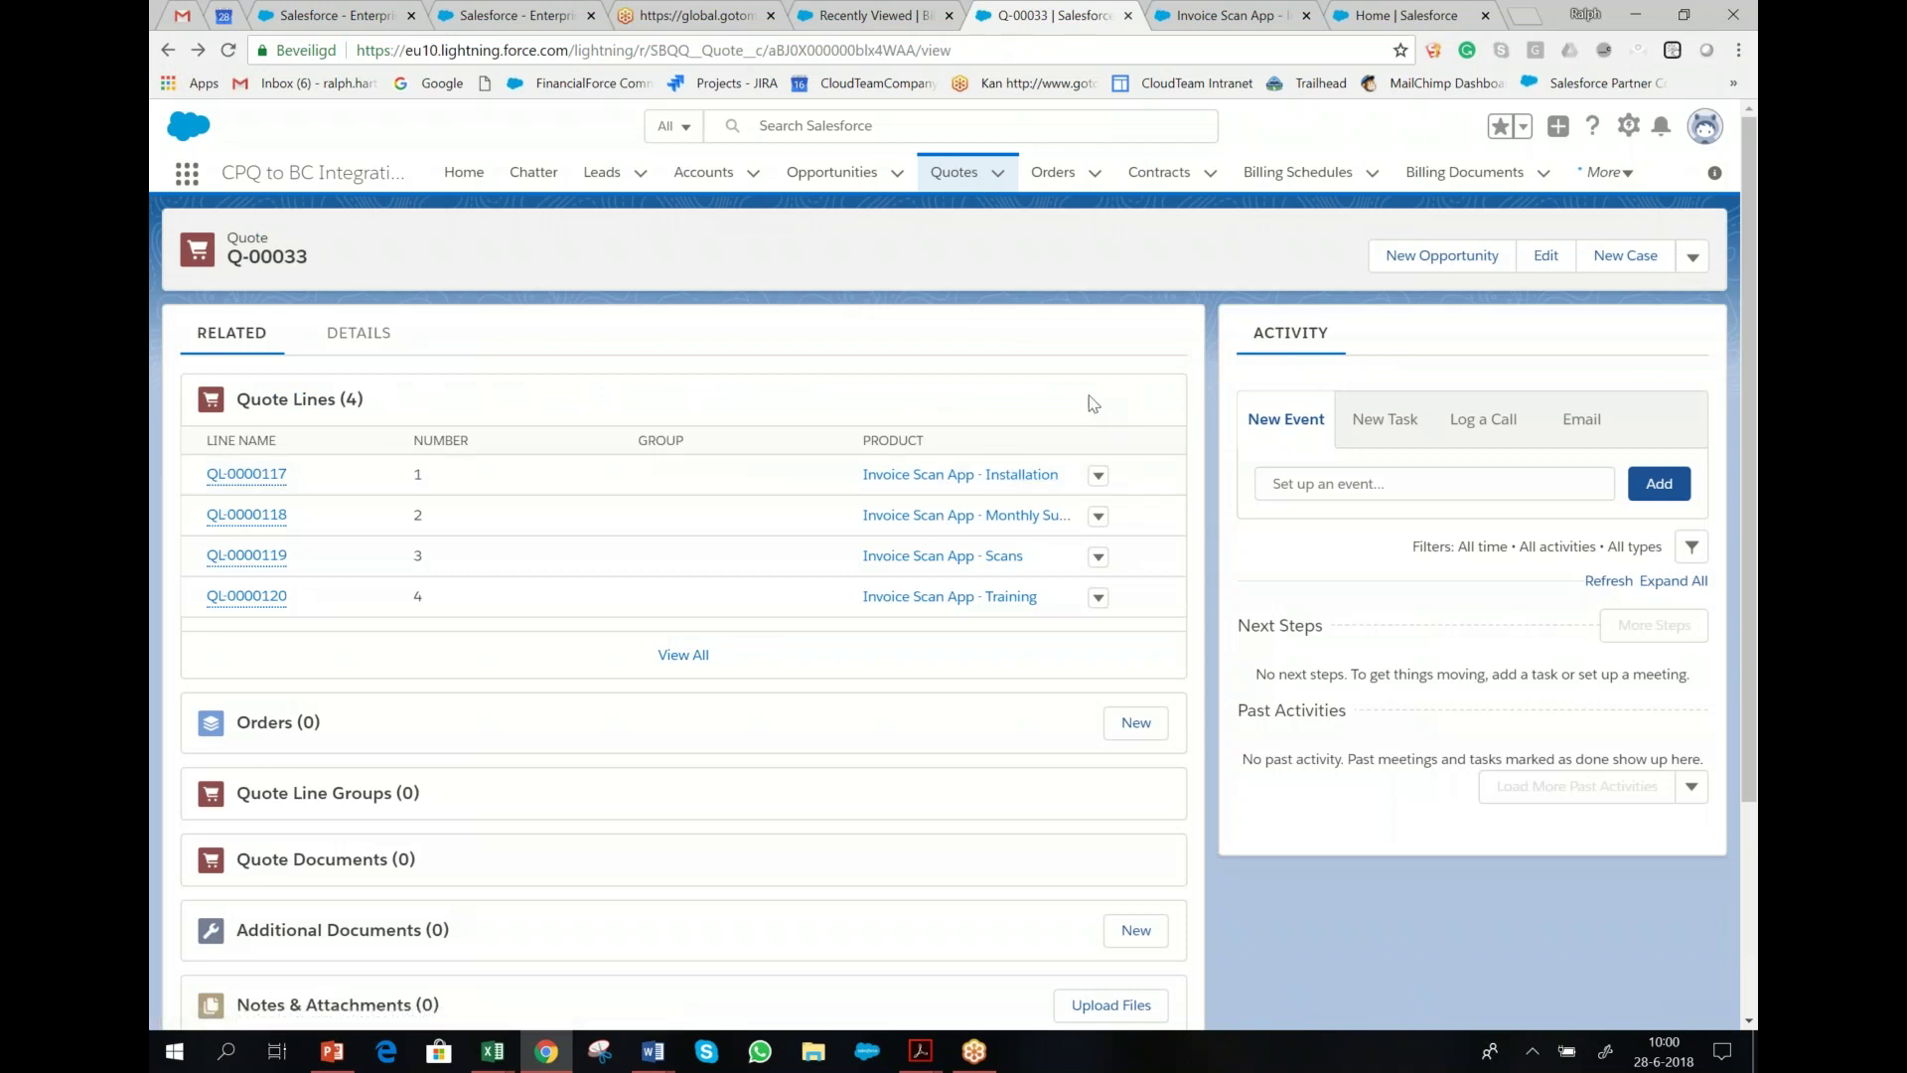
pyautogui.click(359, 339)
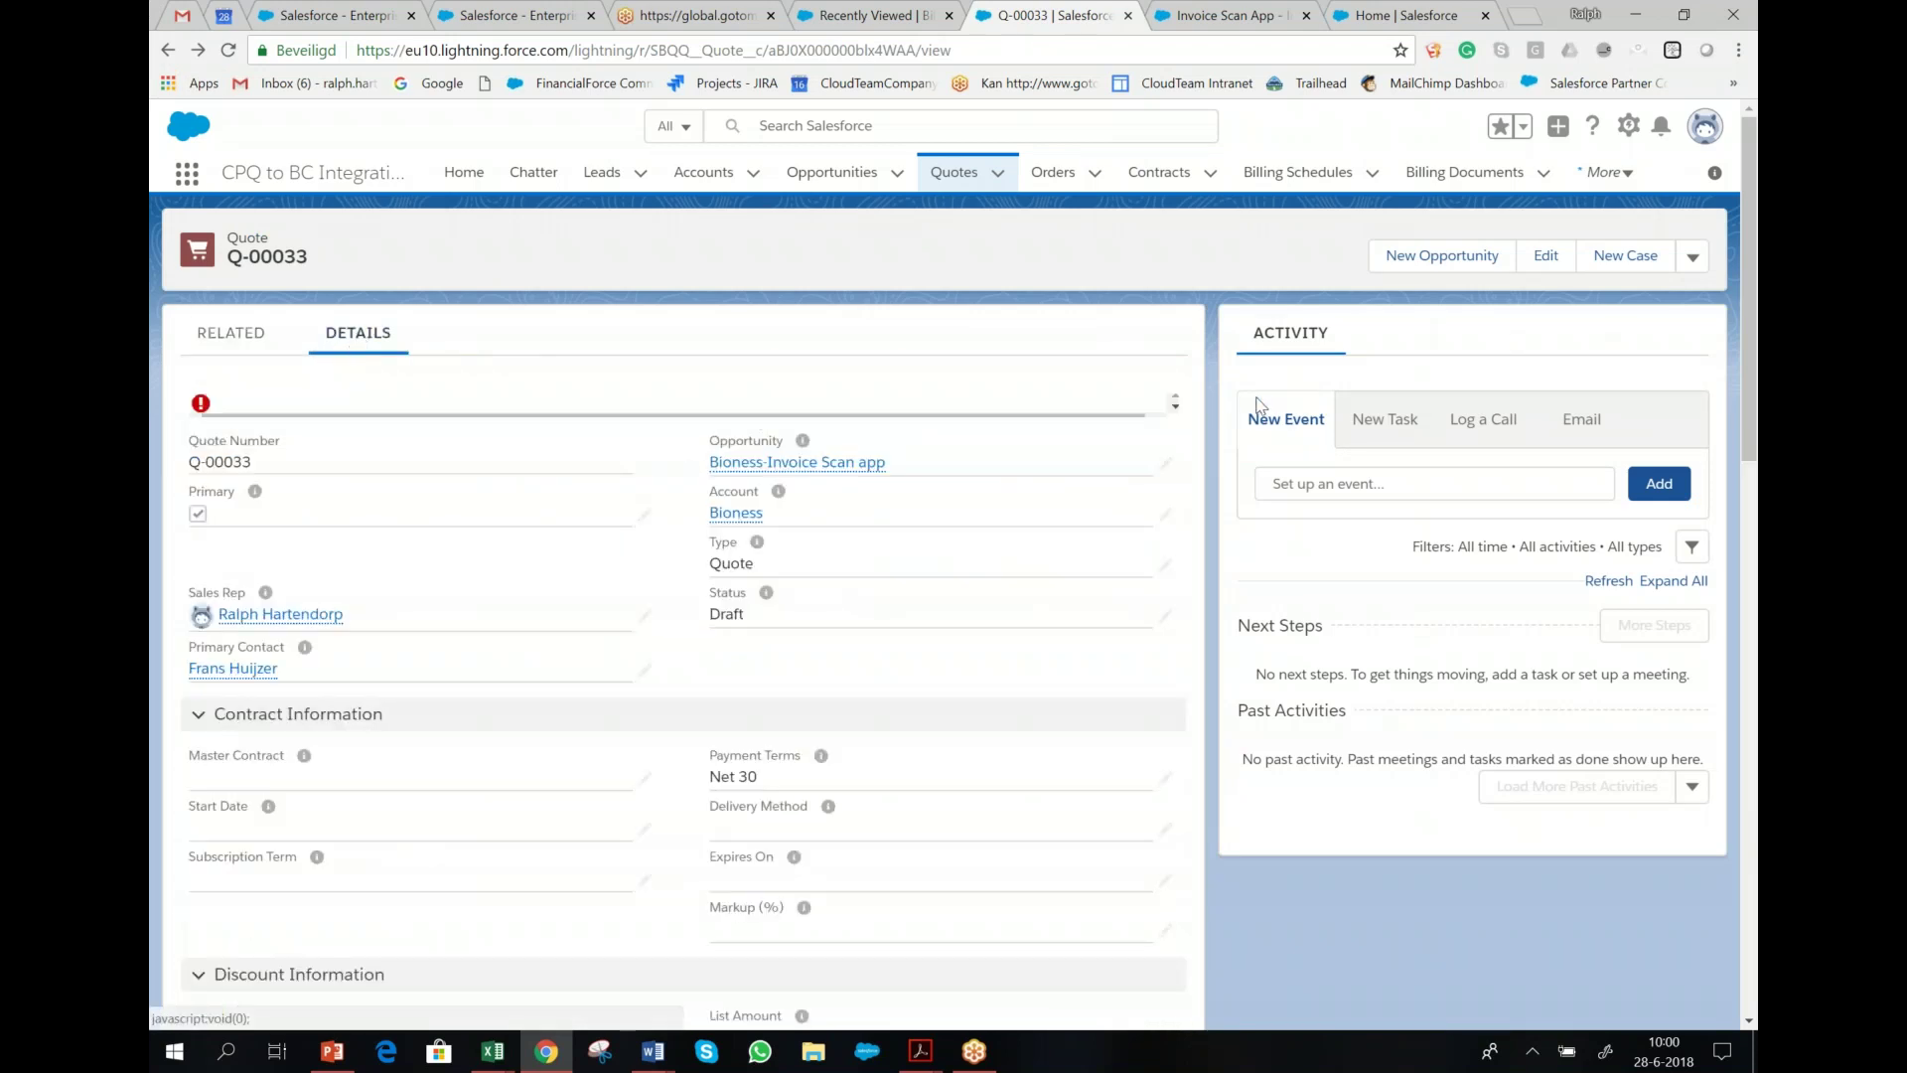
# - Review the quote's available actions, including Create Order, and check the CPQ to Billing process slide in PowerPoint before returning to Chrome
pyautogui.click(1690, 261)
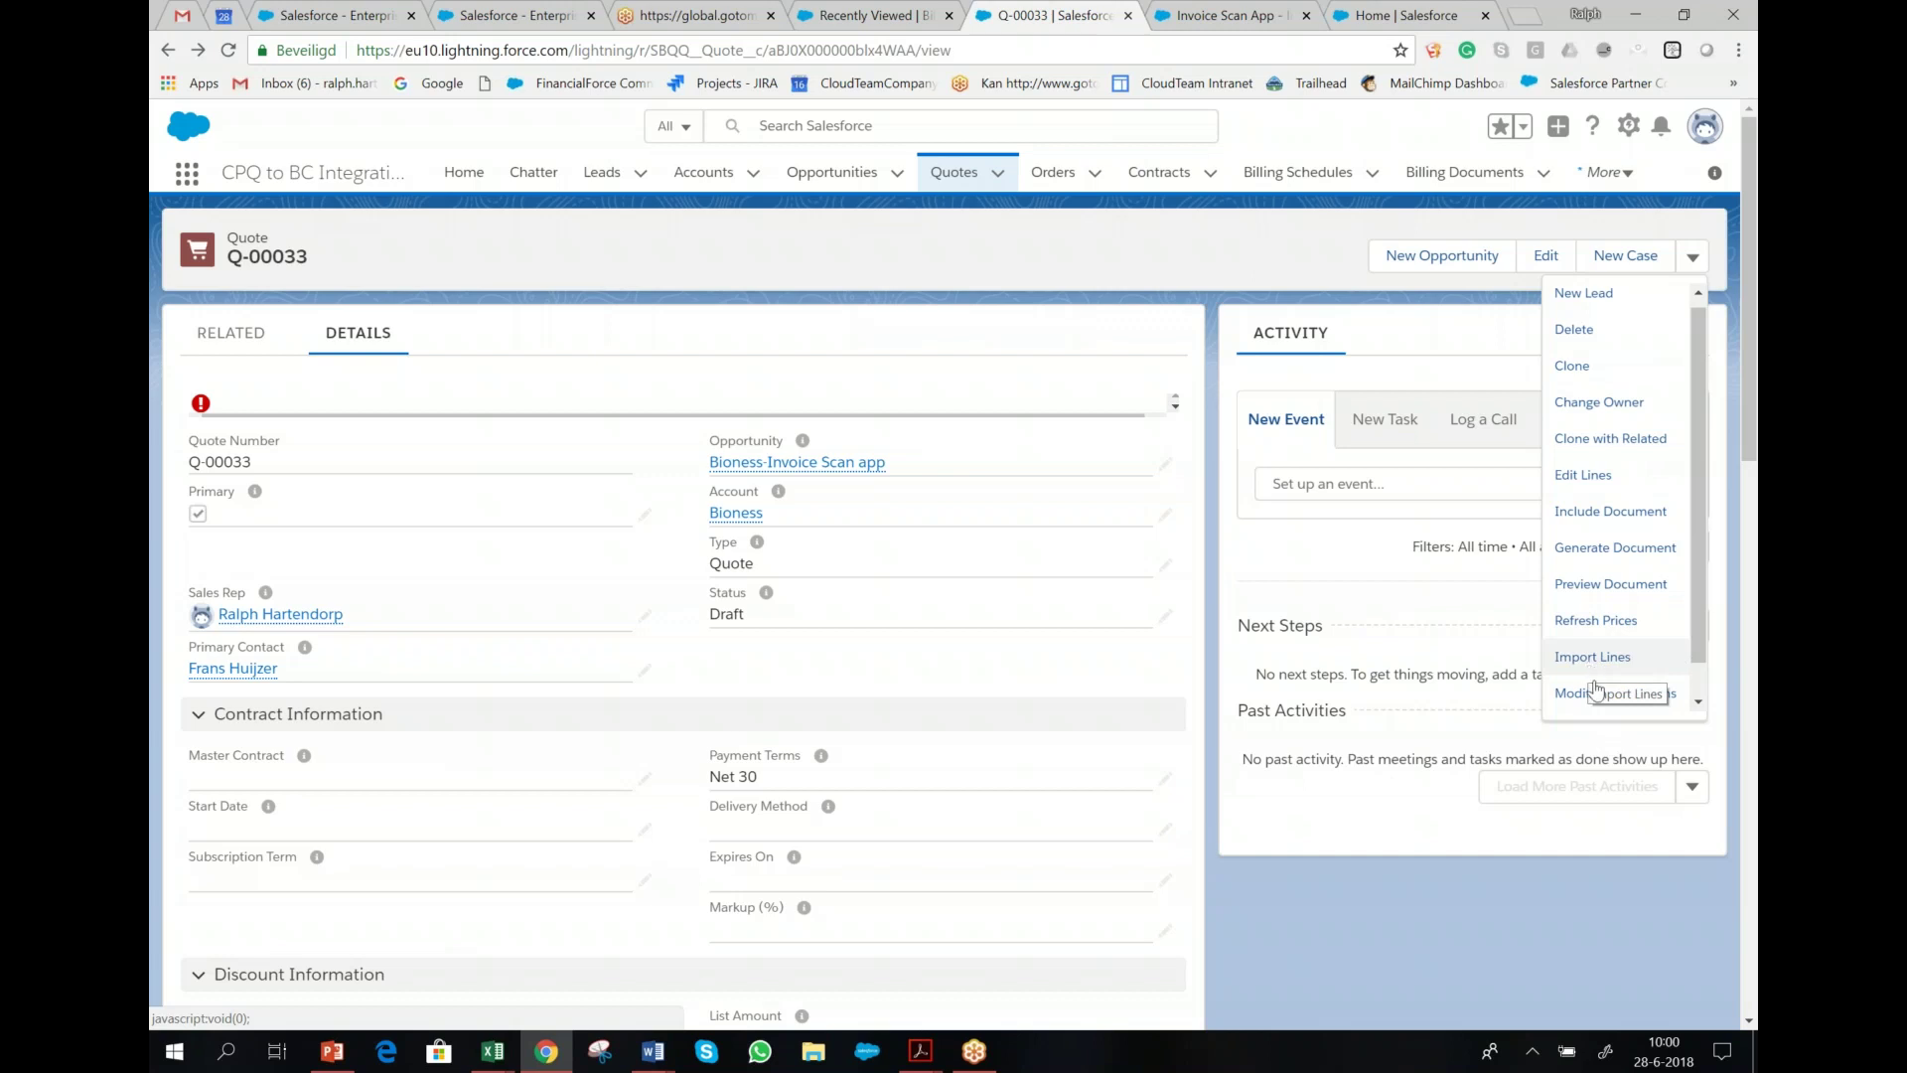
pyautogui.scroll(-1, 1704, 634)
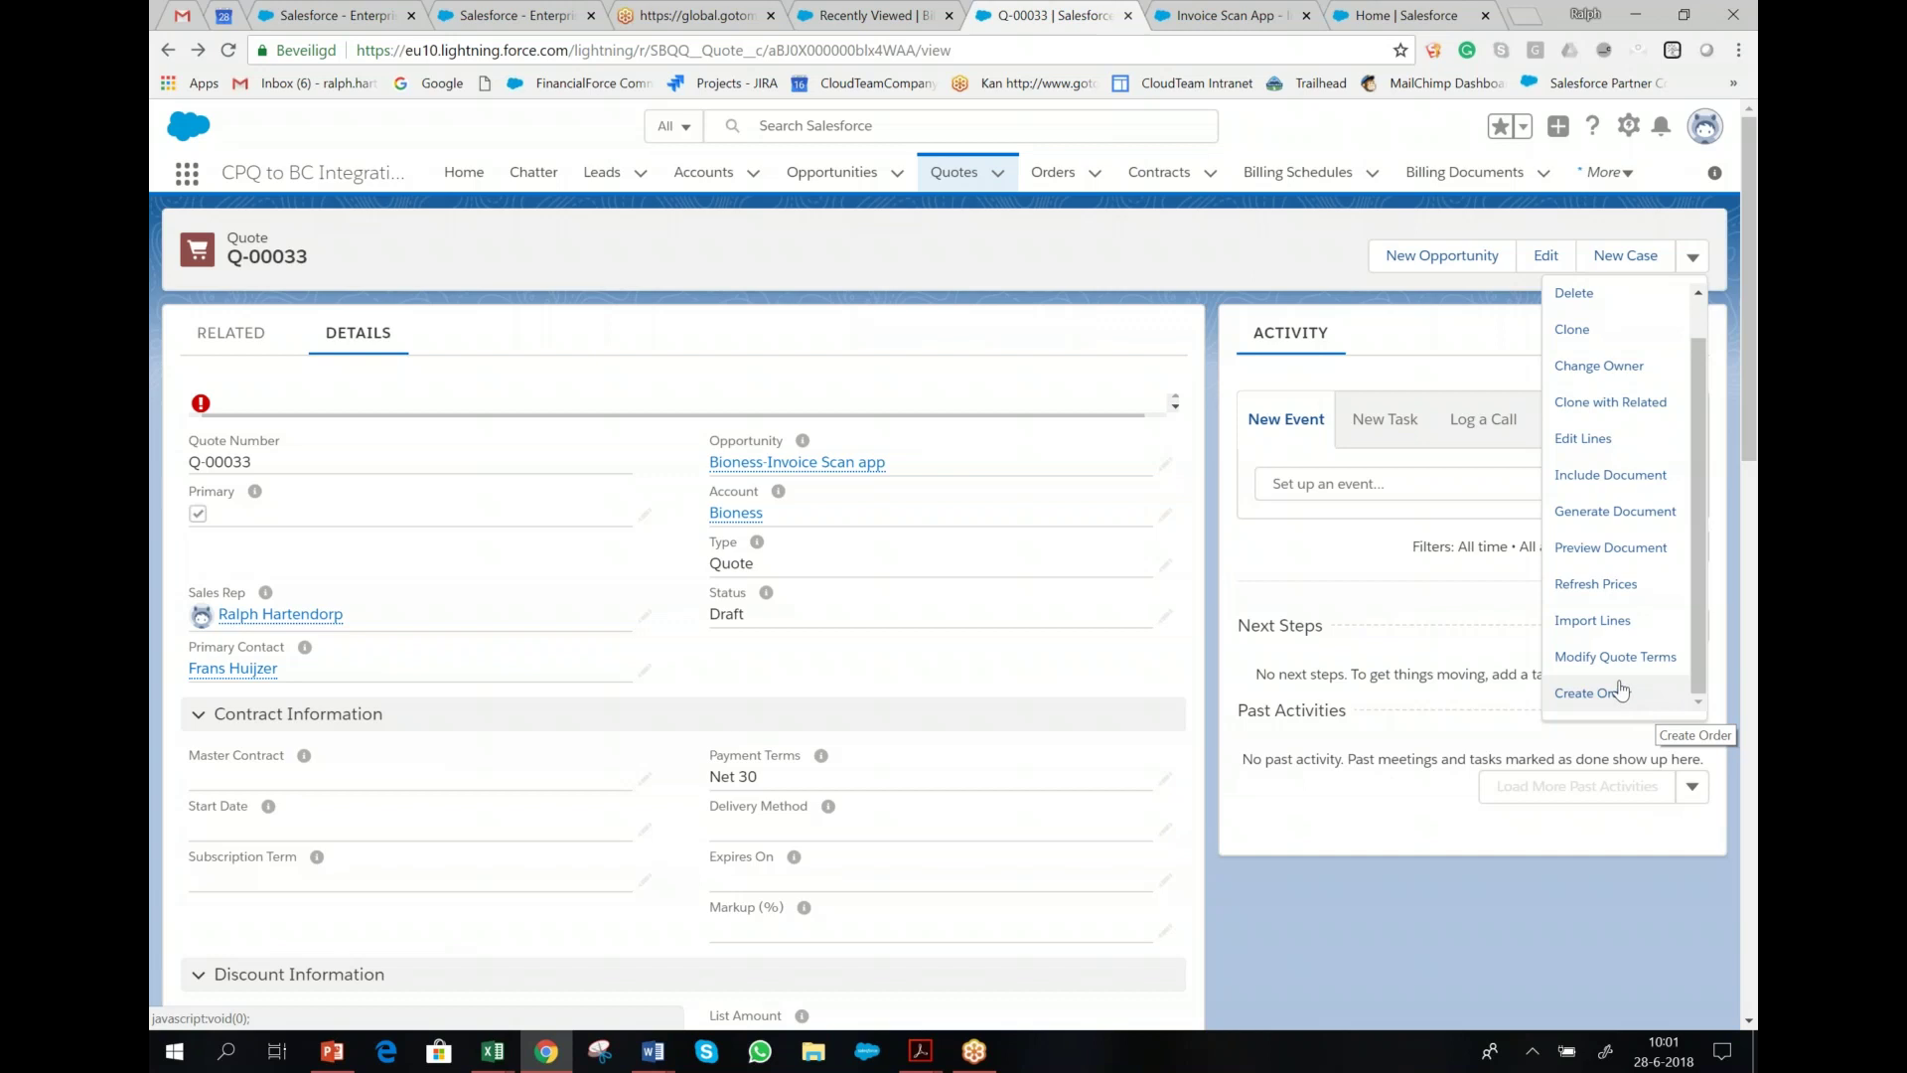
pyautogui.click(352, 1055)
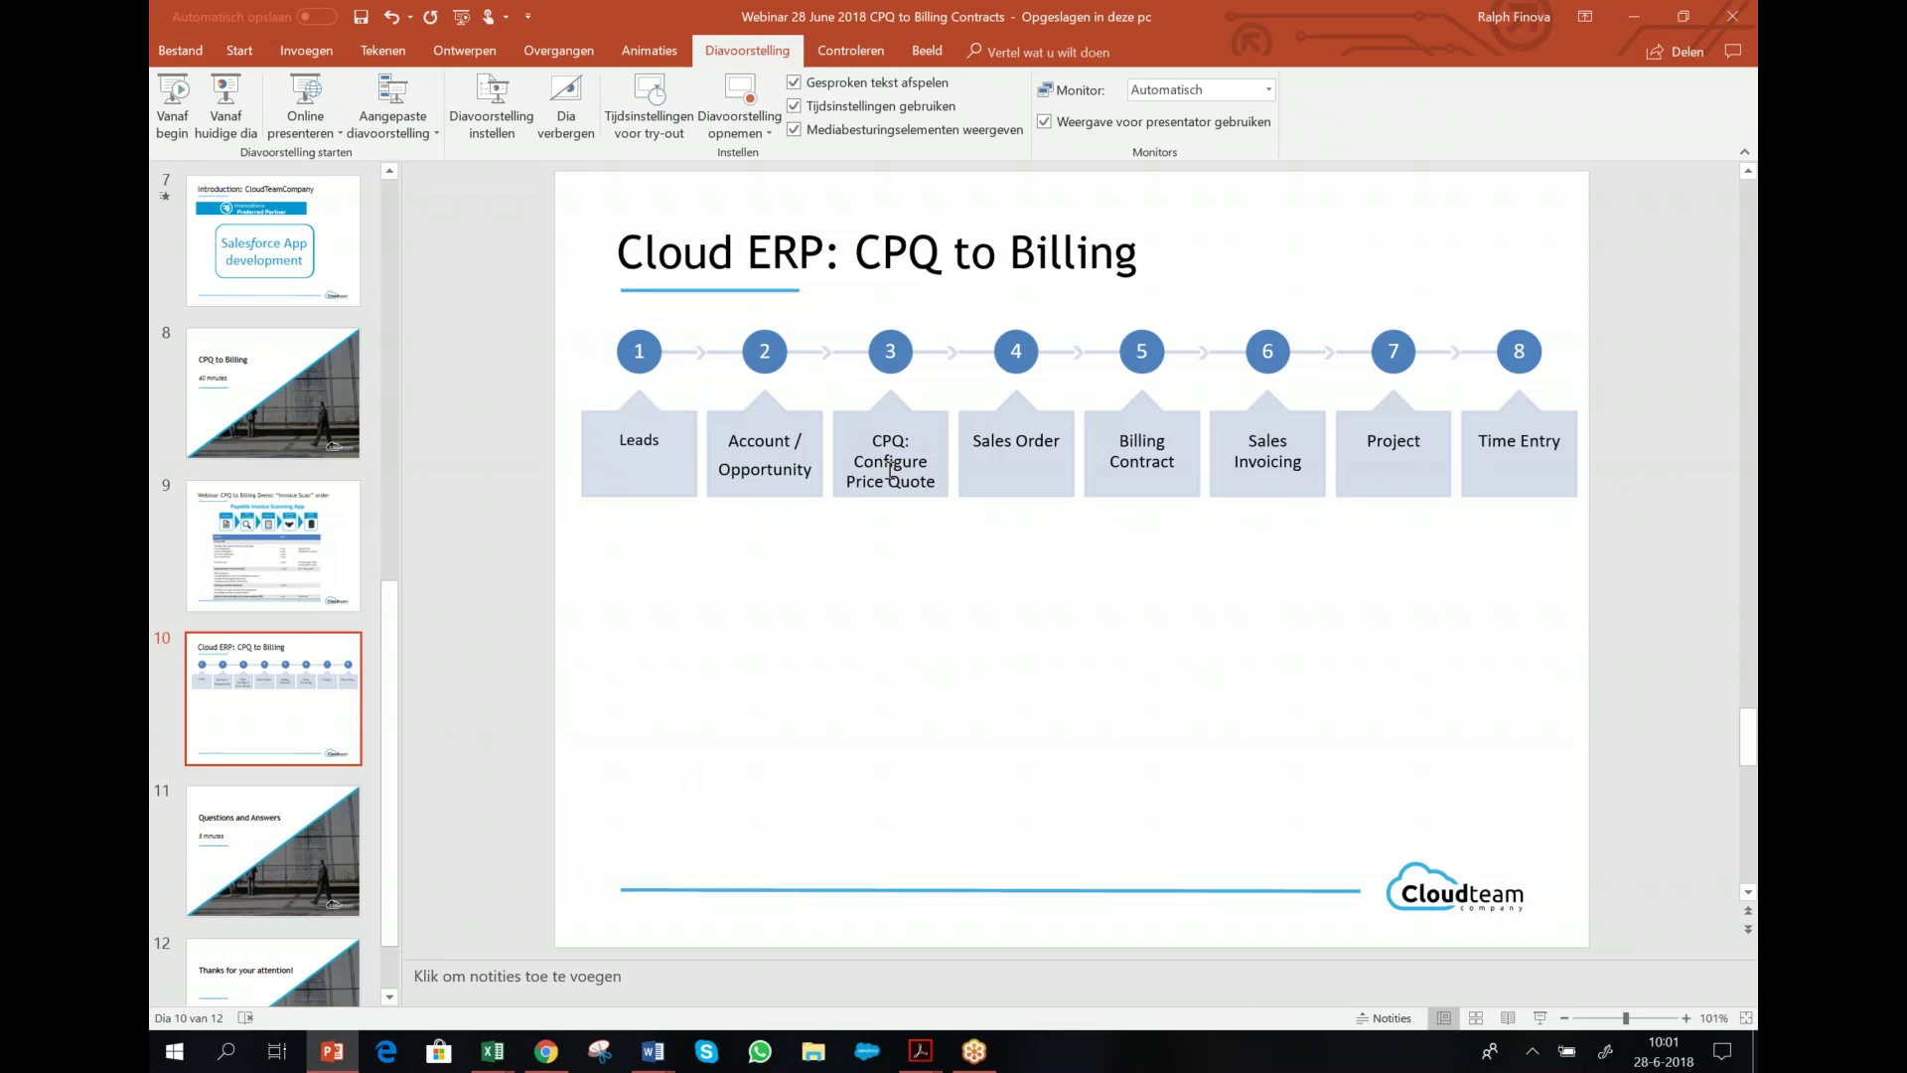
pyautogui.click(546, 1050)
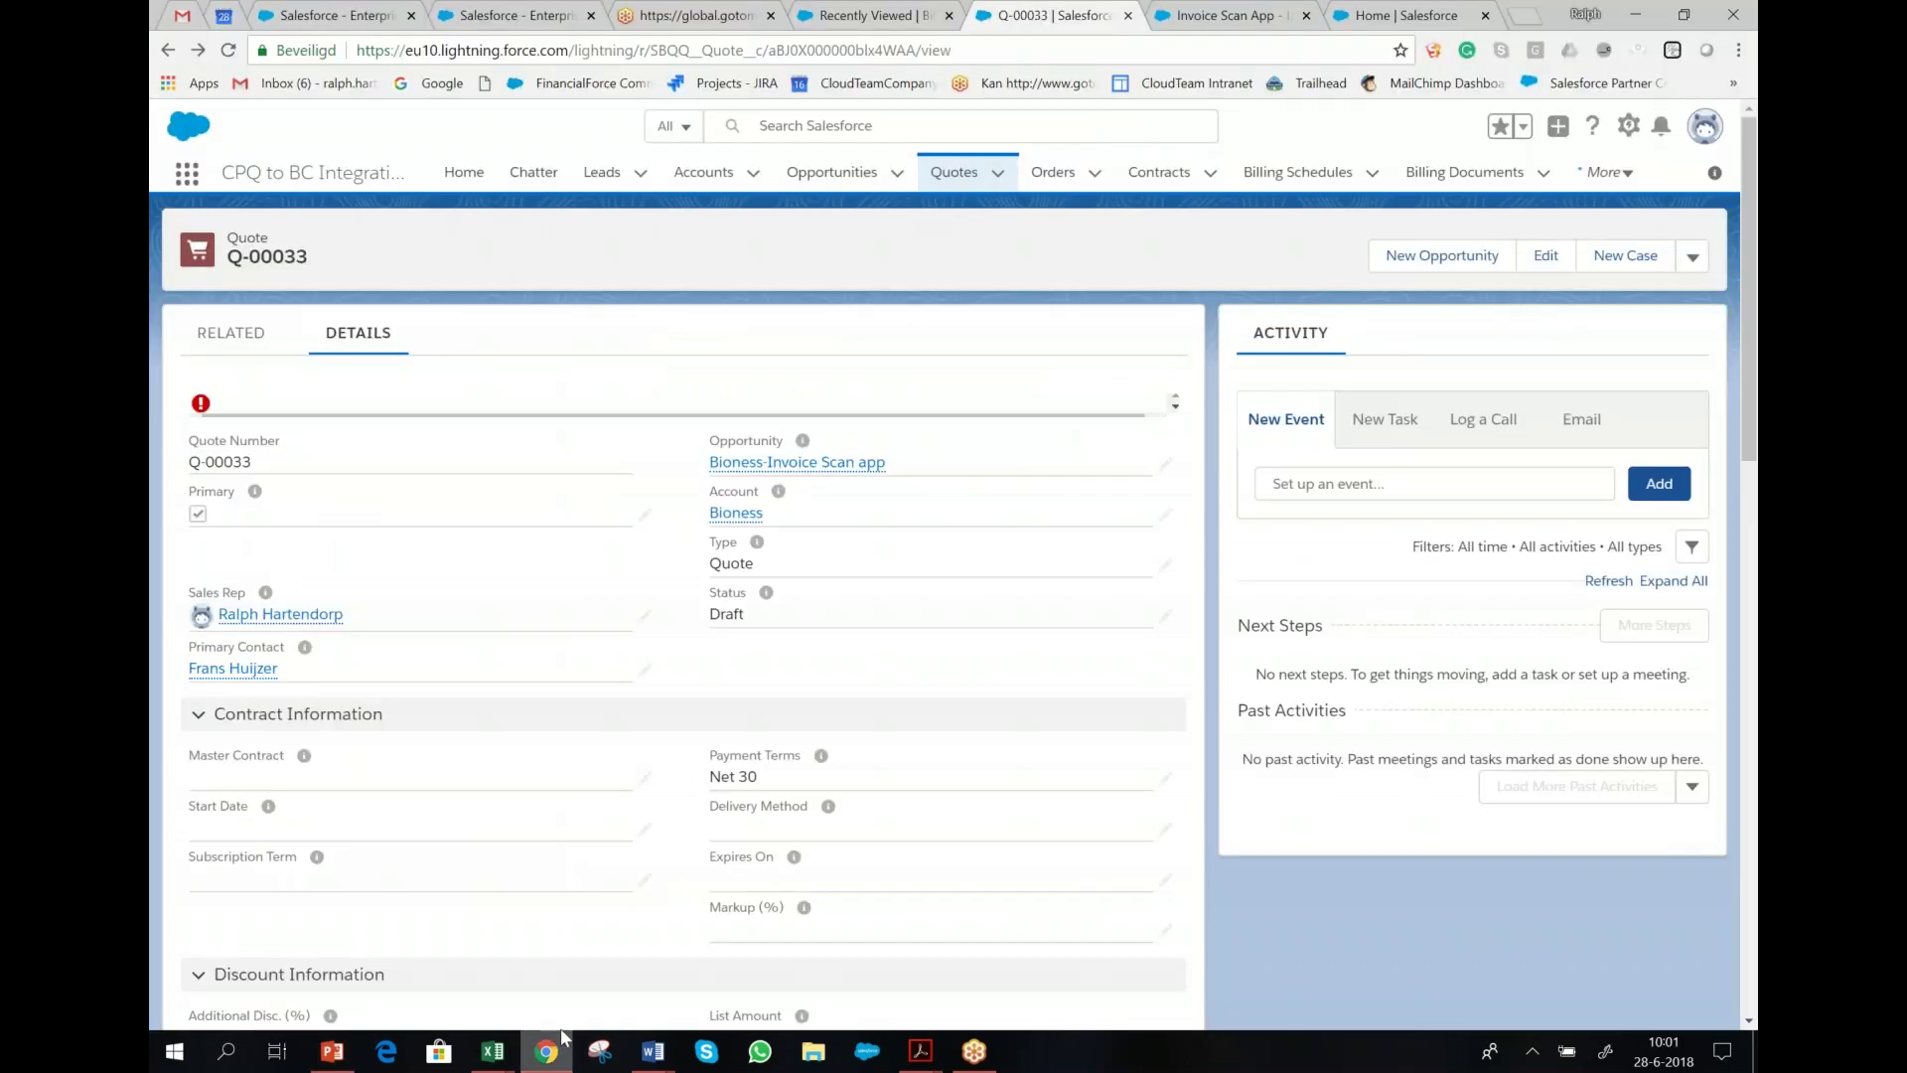
# - Open the activated Priman BV order from the recently viewed orders and examine its available actions, order products and order history
pyautogui.click(1059, 177)
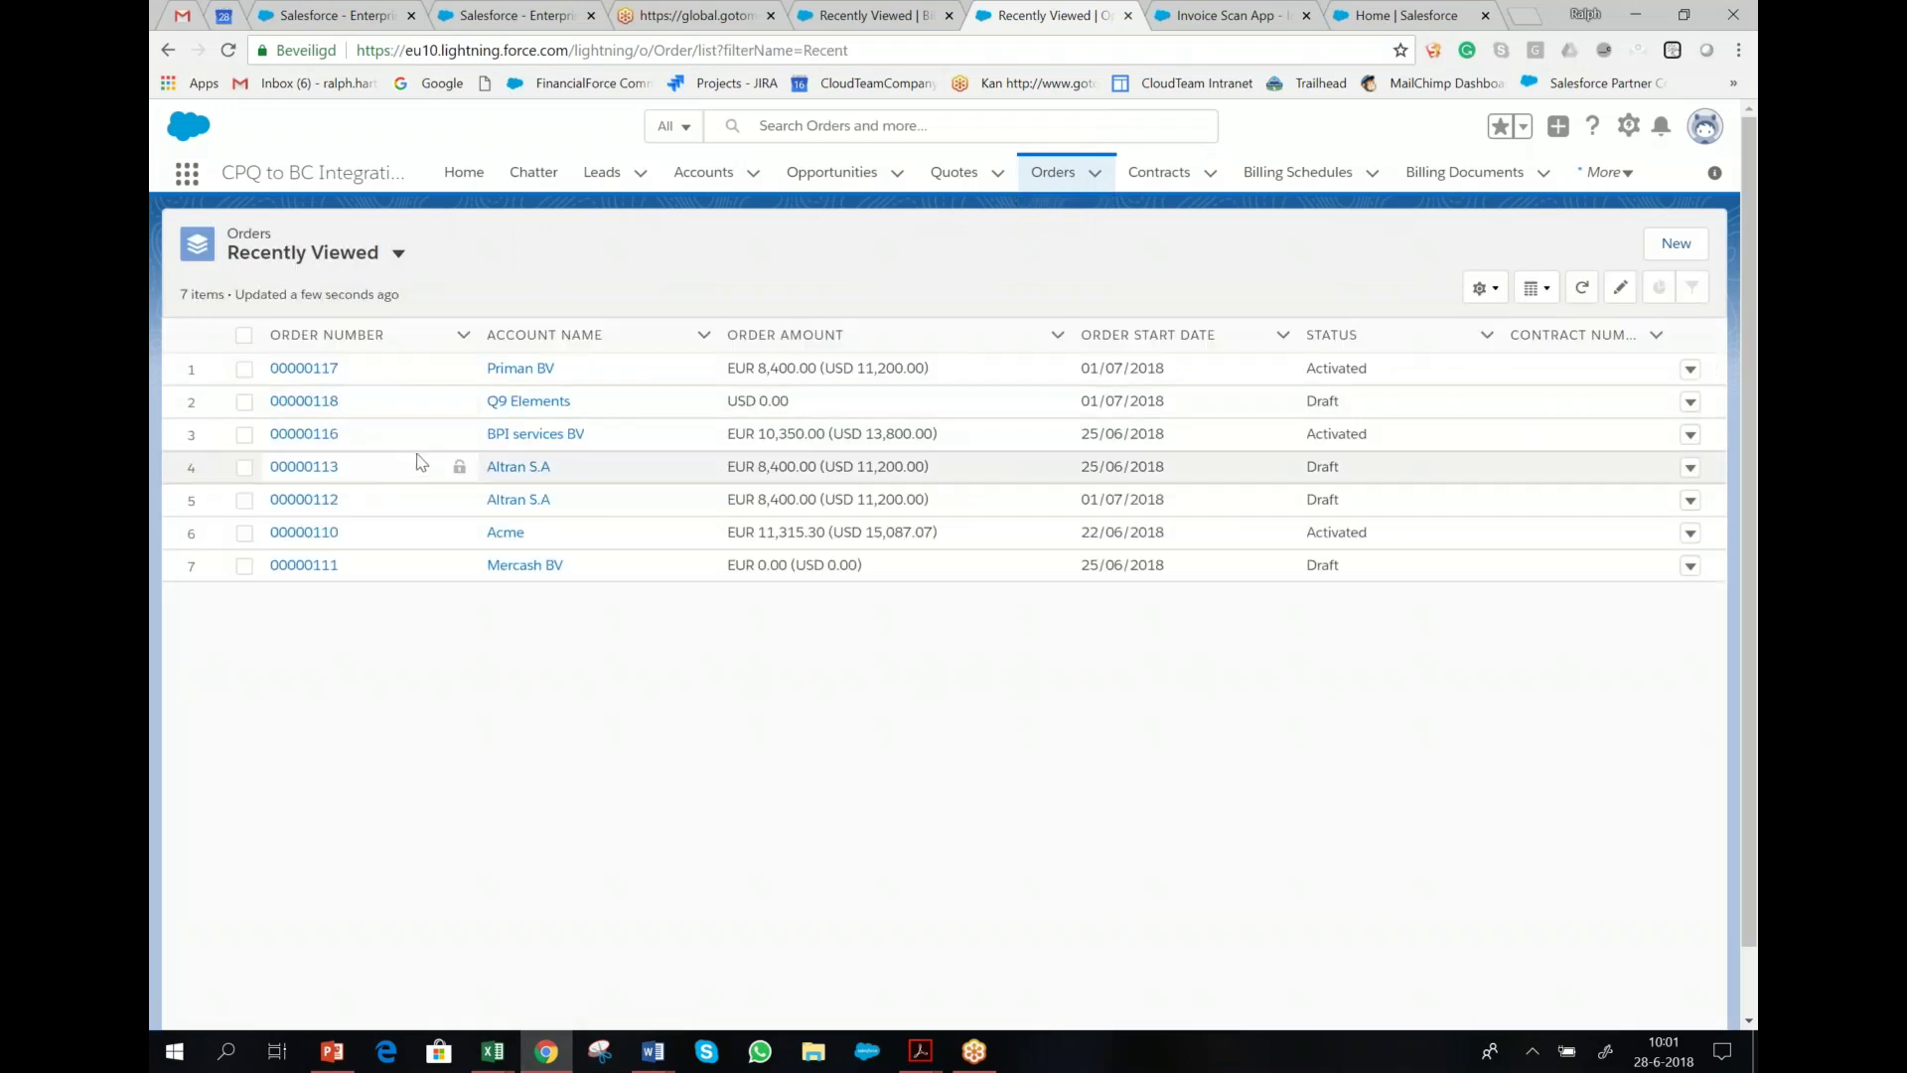
pyautogui.click(316, 370)
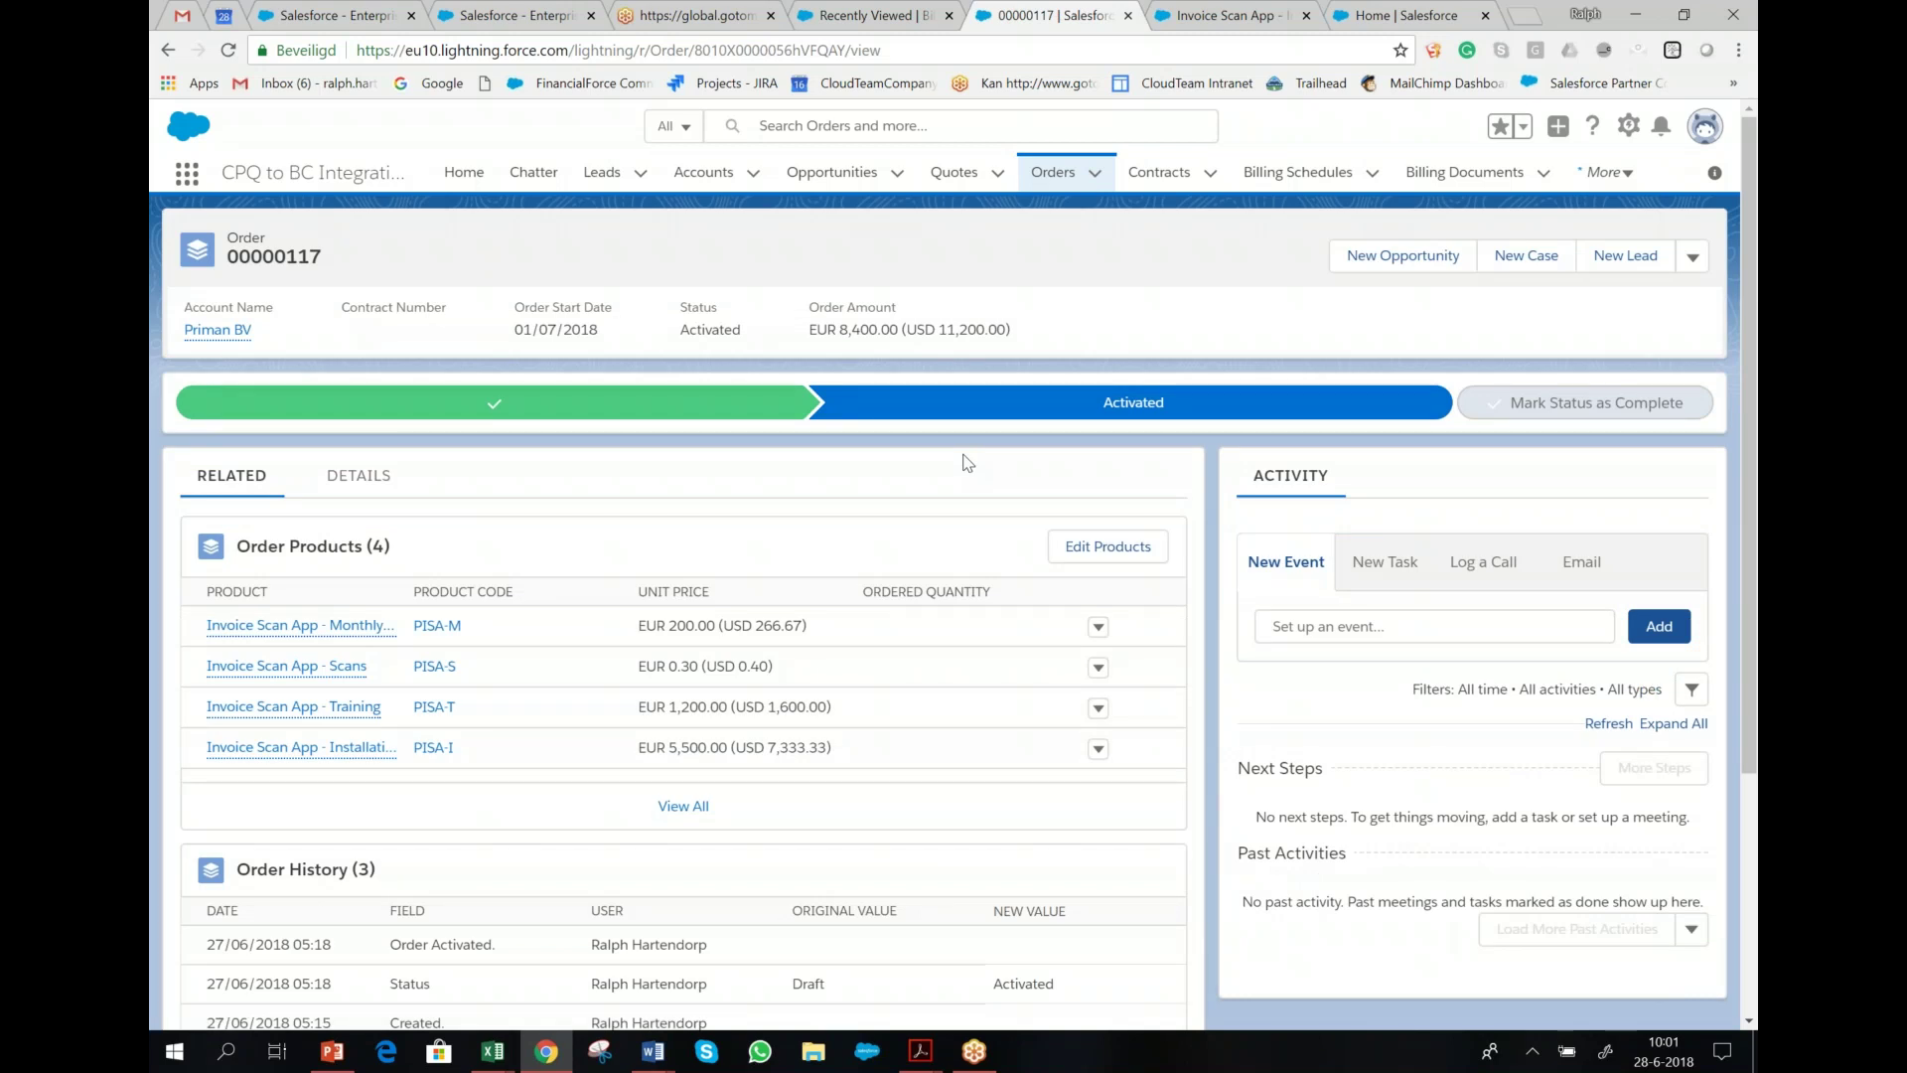
pyautogui.click(1693, 258)
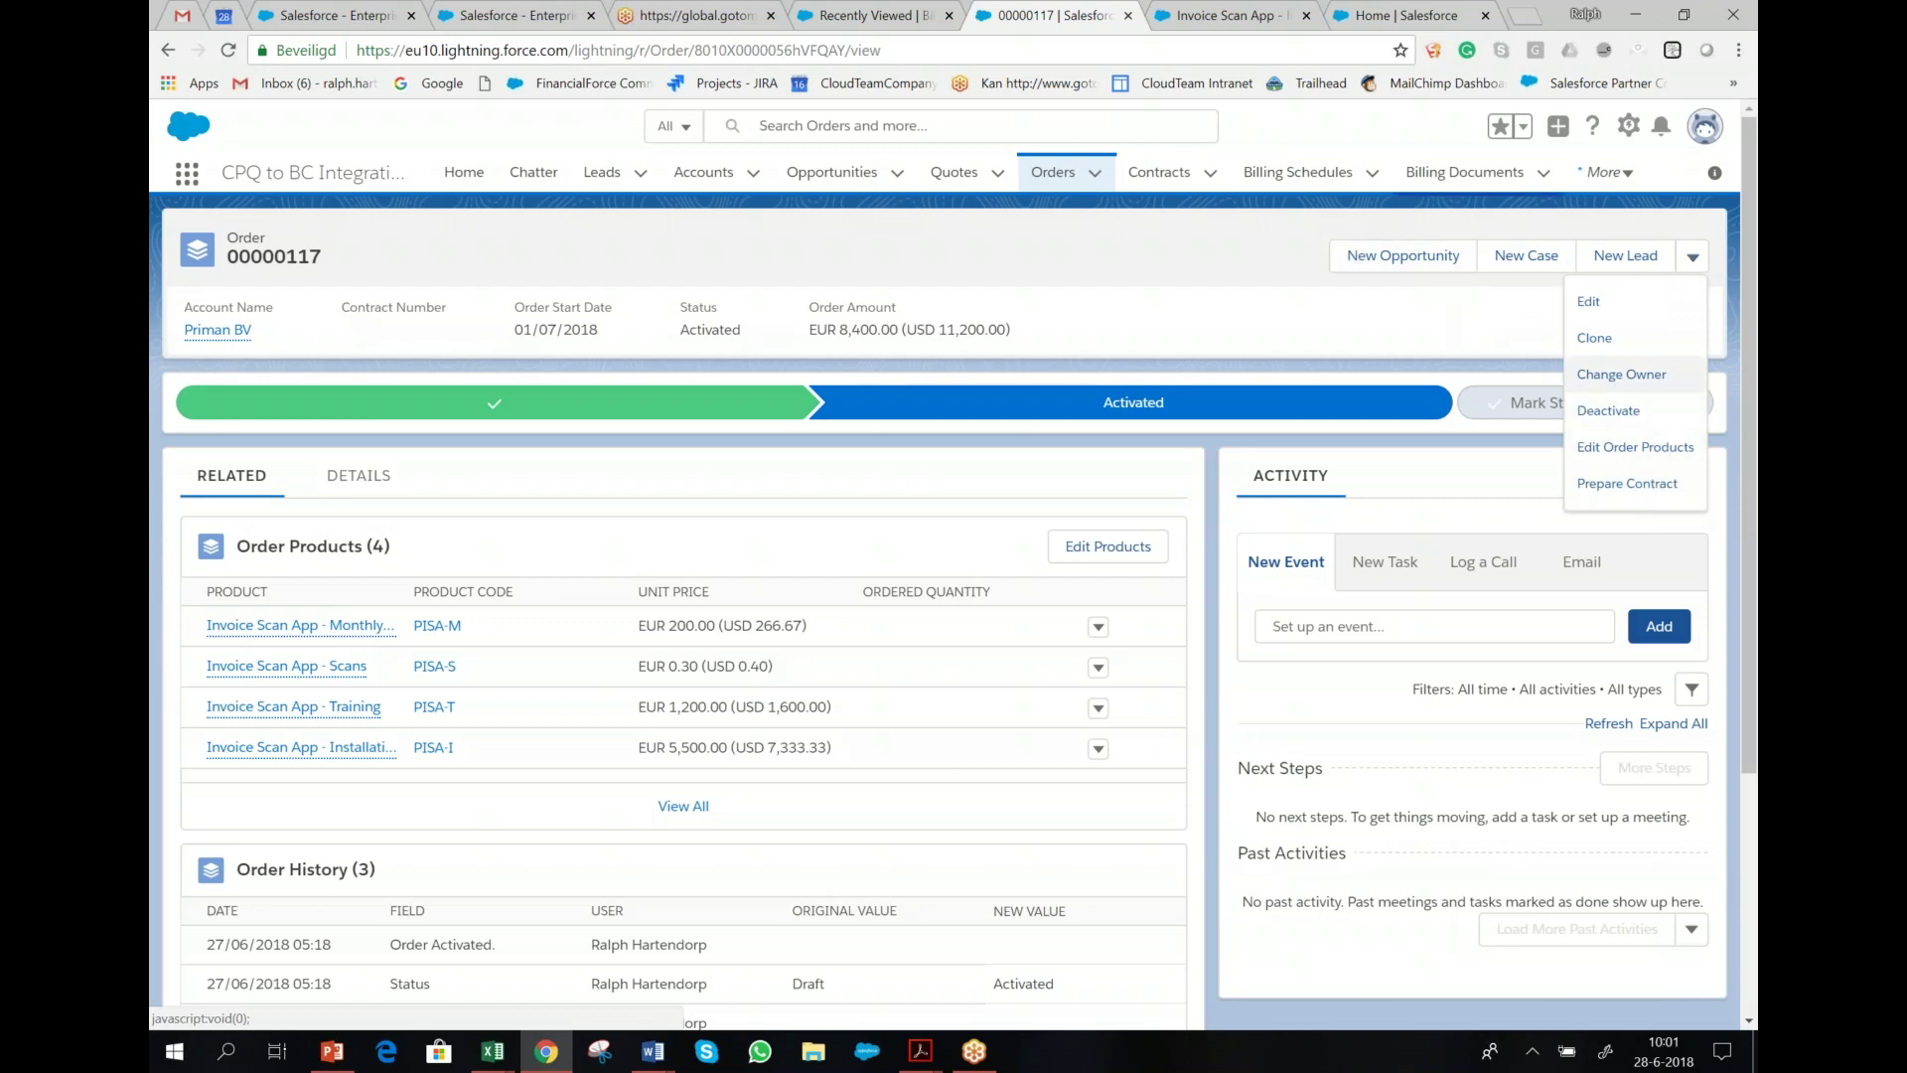
pyautogui.click(1606, 172)
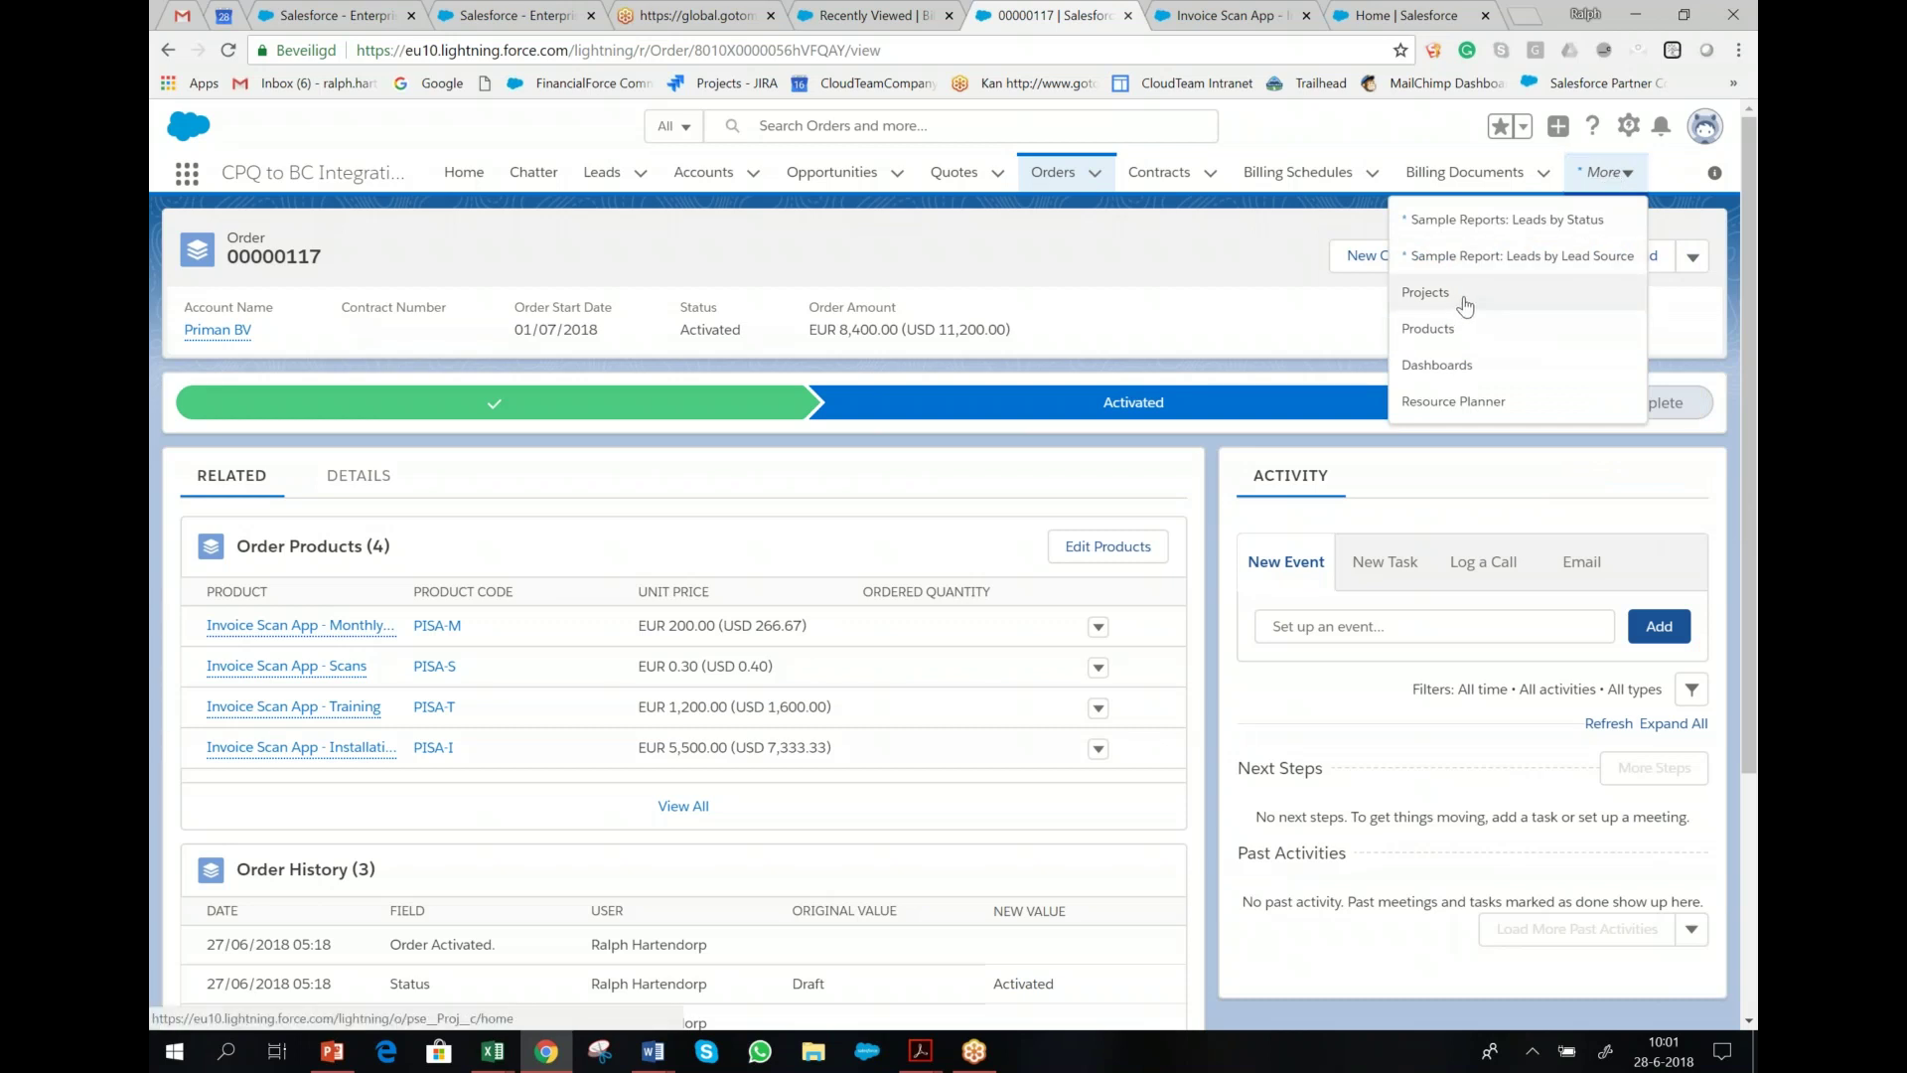
pyautogui.click(1254, 278)
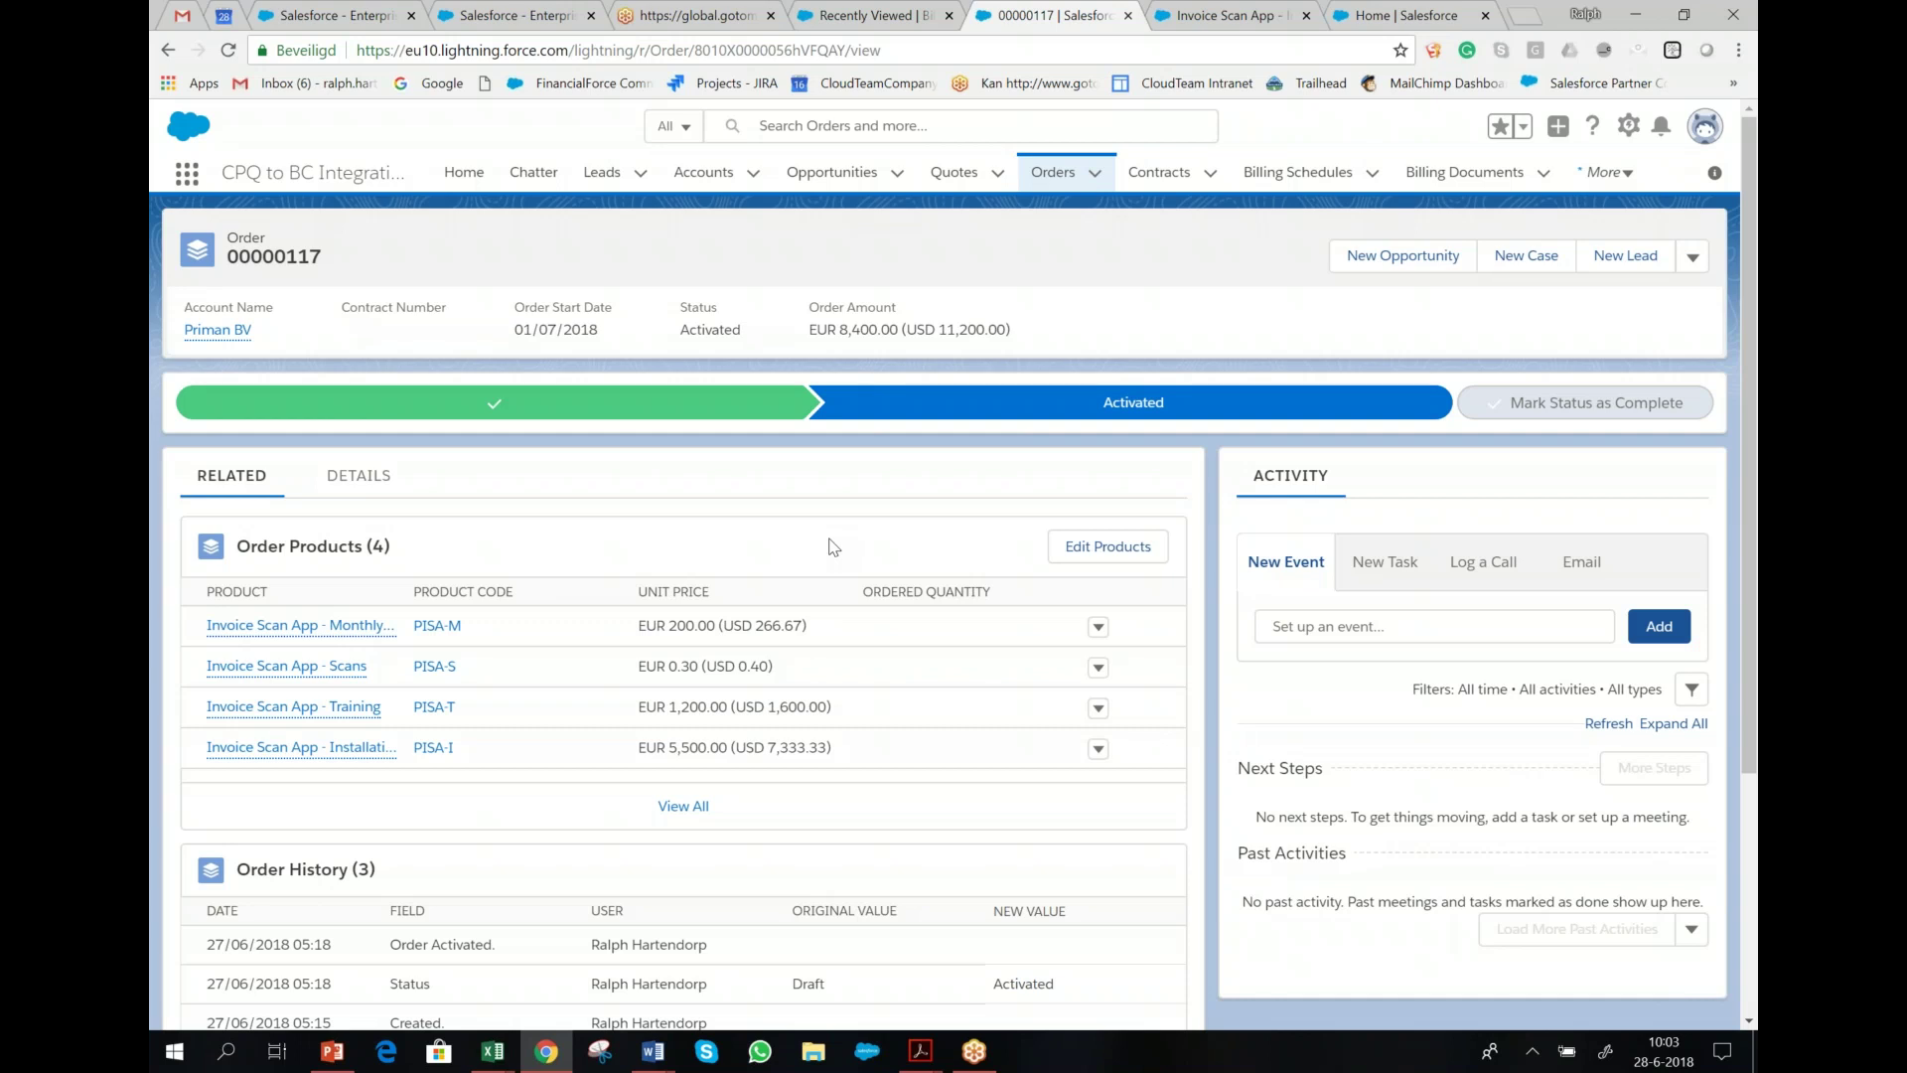
pyautogui.scroll(-1, 755, 630)
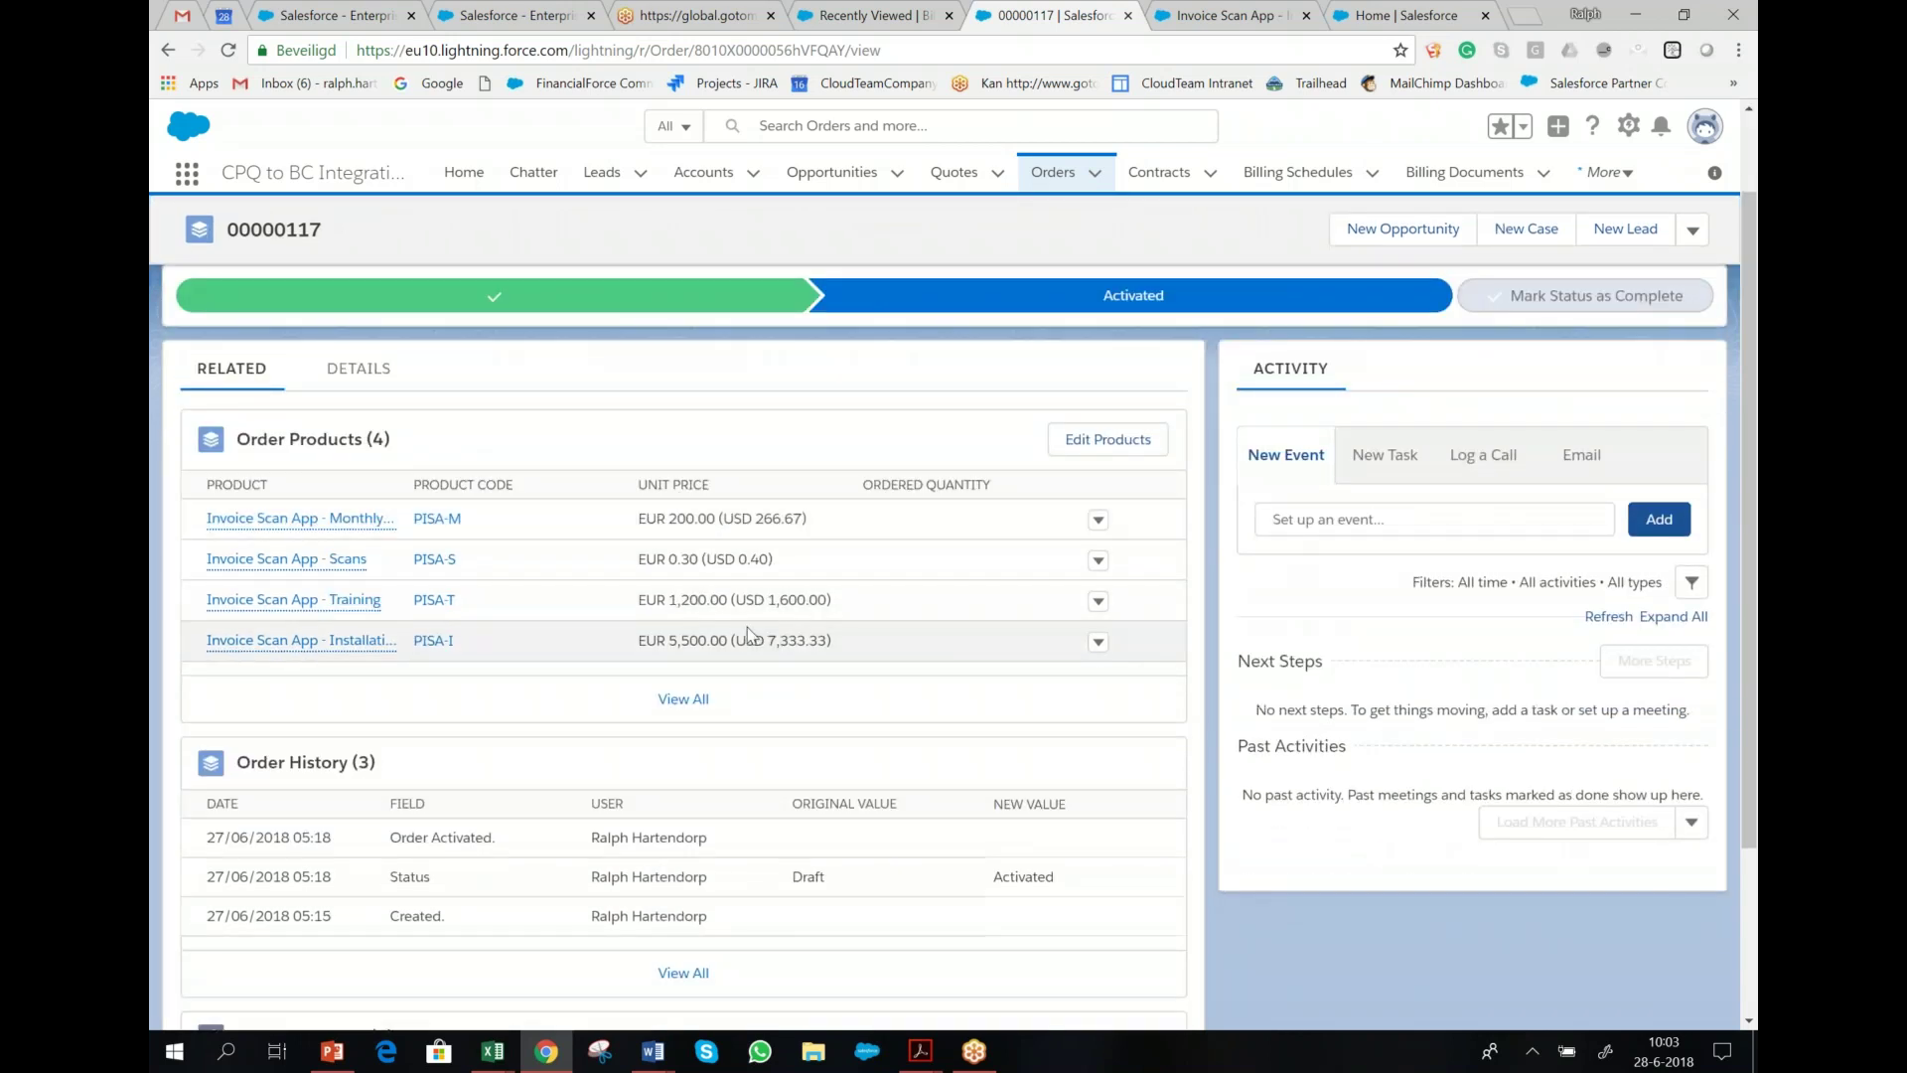
pyautogui.scroll(-2, 750, 636)
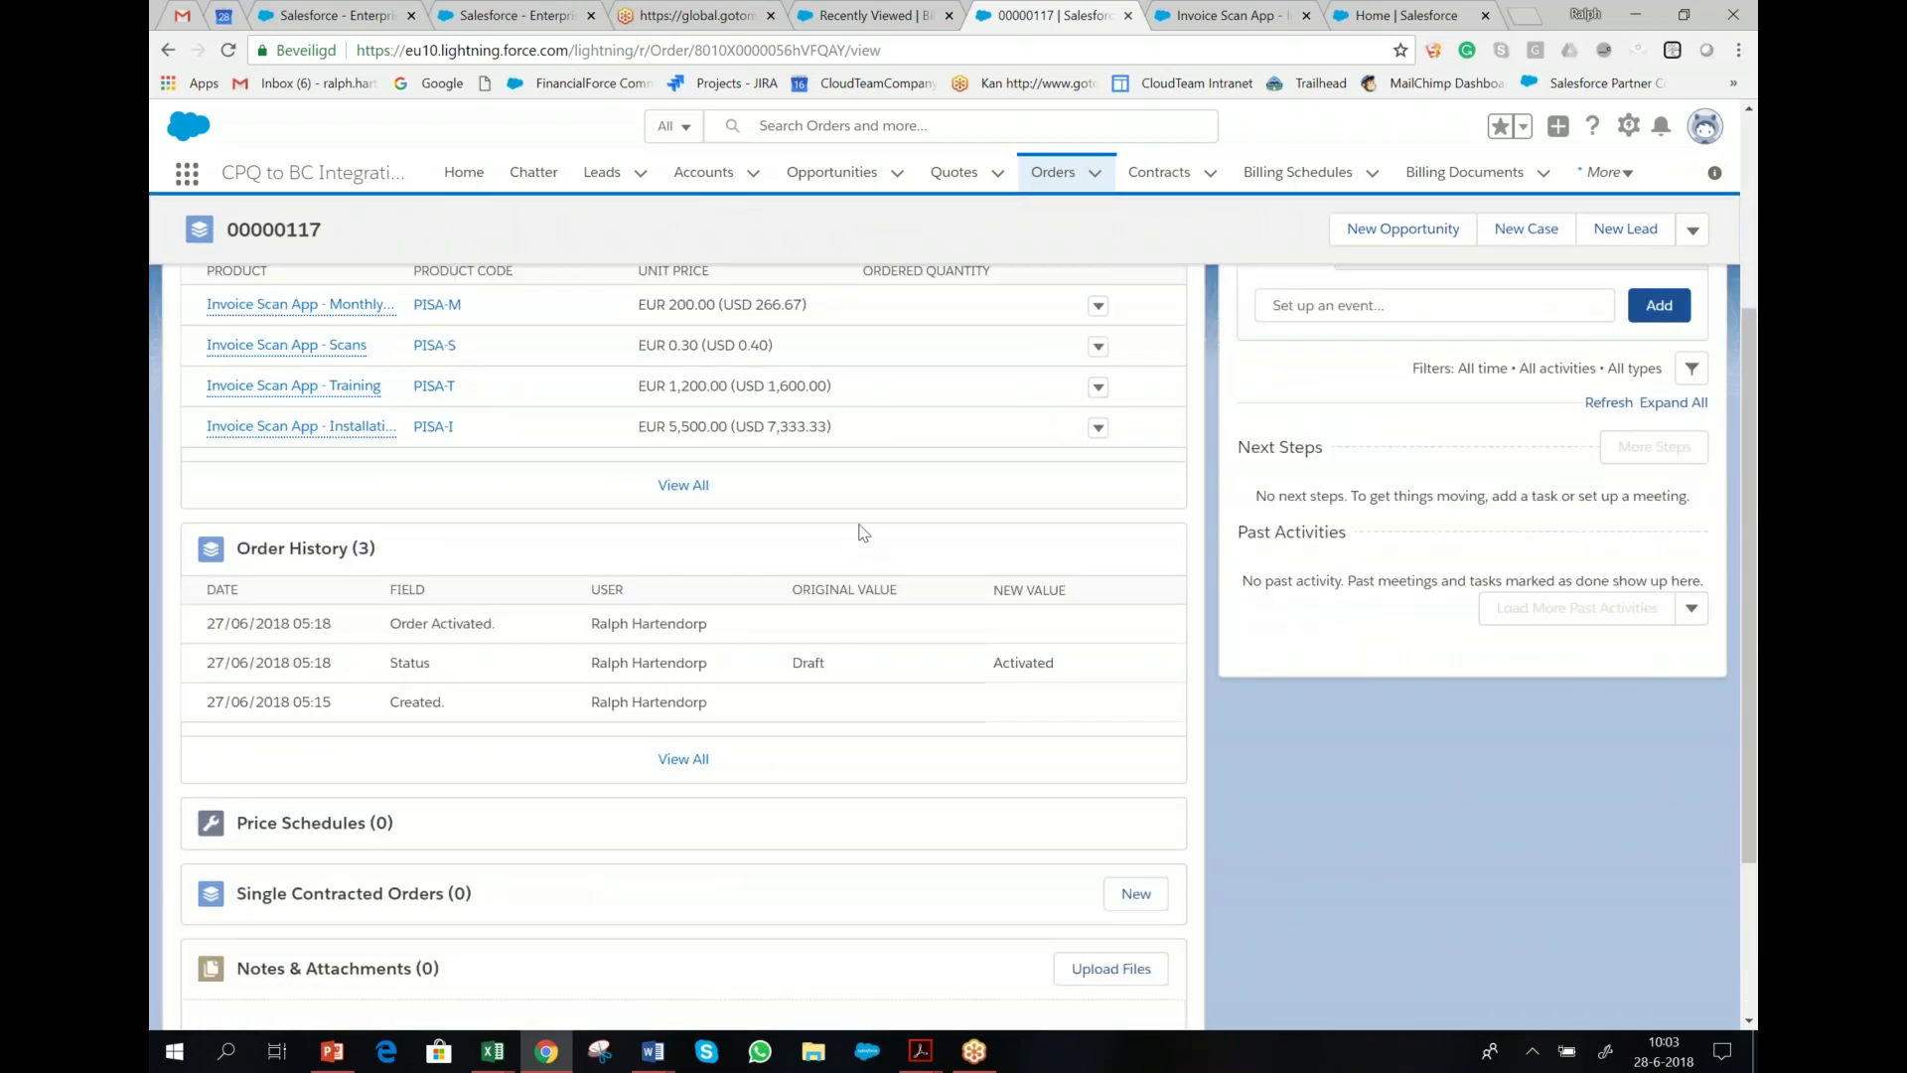
pyautogui.scroll(3, 862, 534)
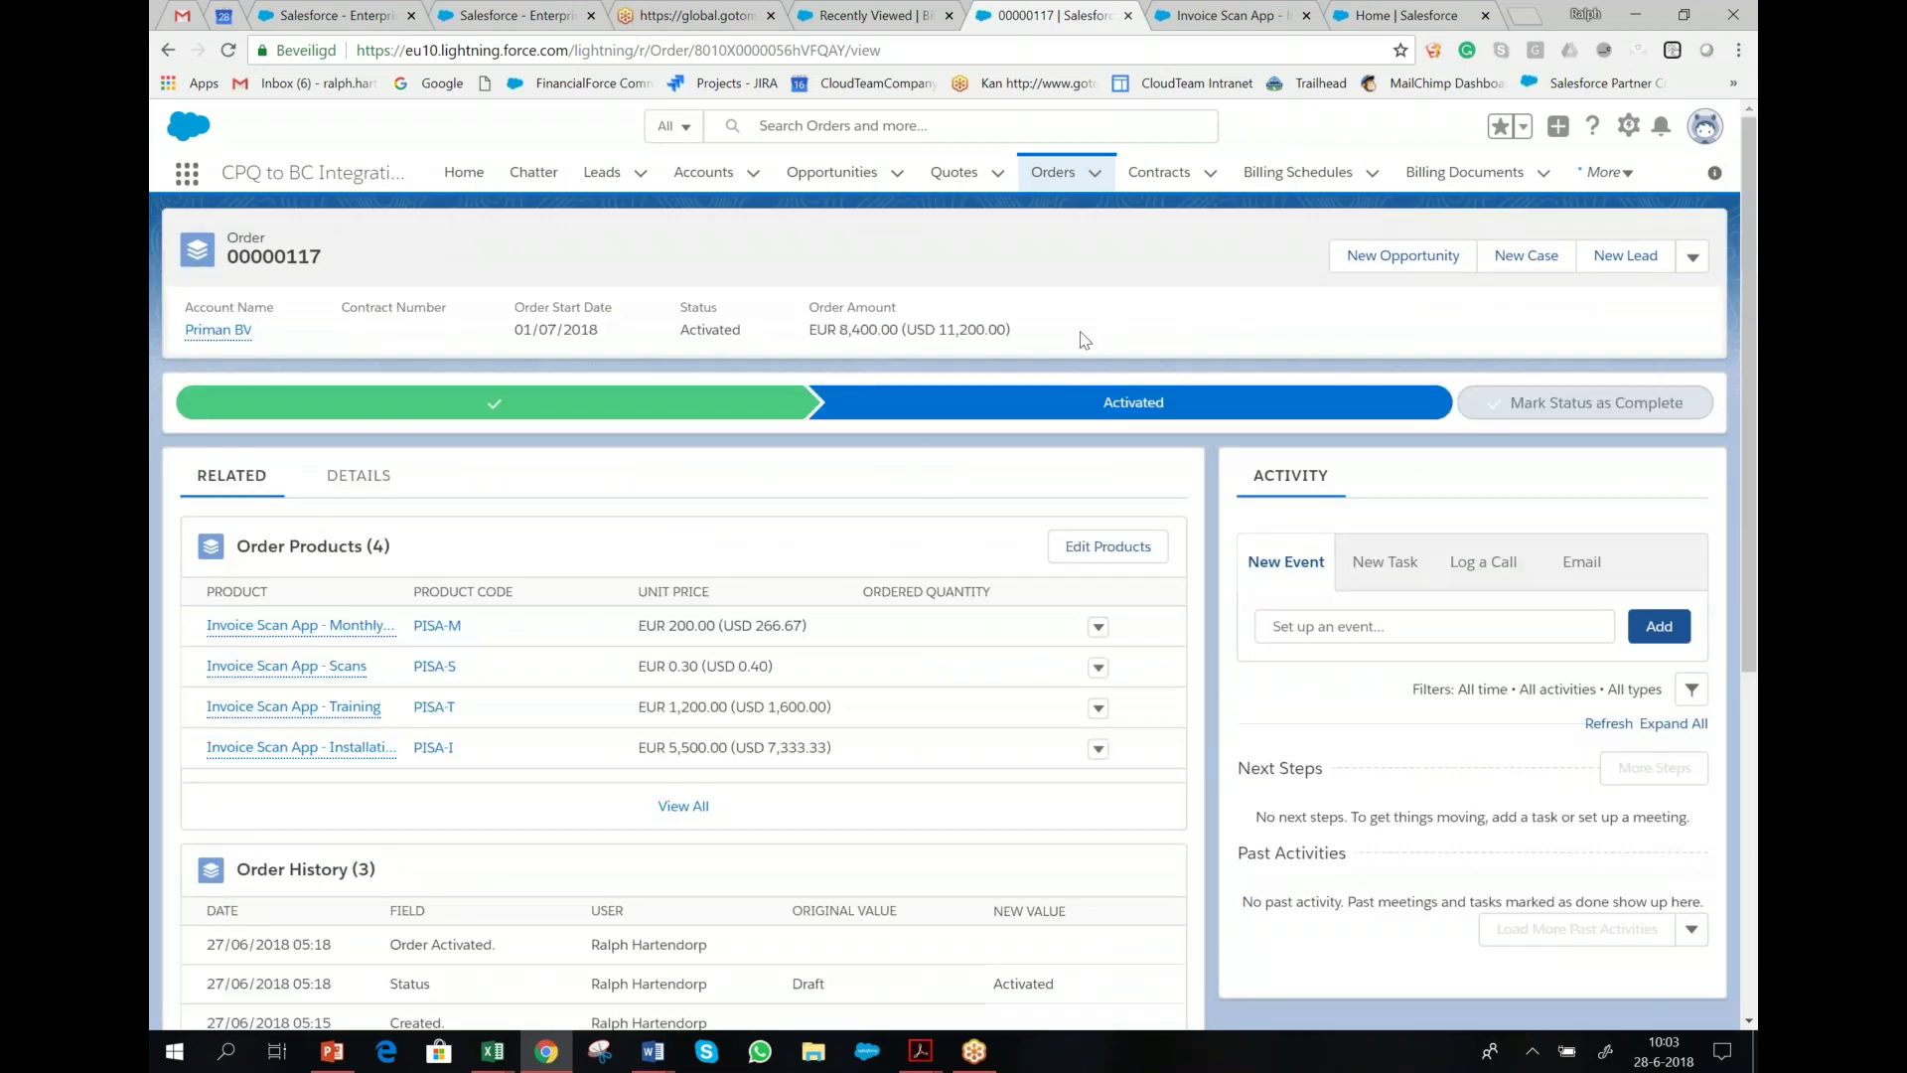
# - Open the Priman BV contract from the recently viewed contracts and check the quantity of its Scans line
pyautogui.click(1170, 179)
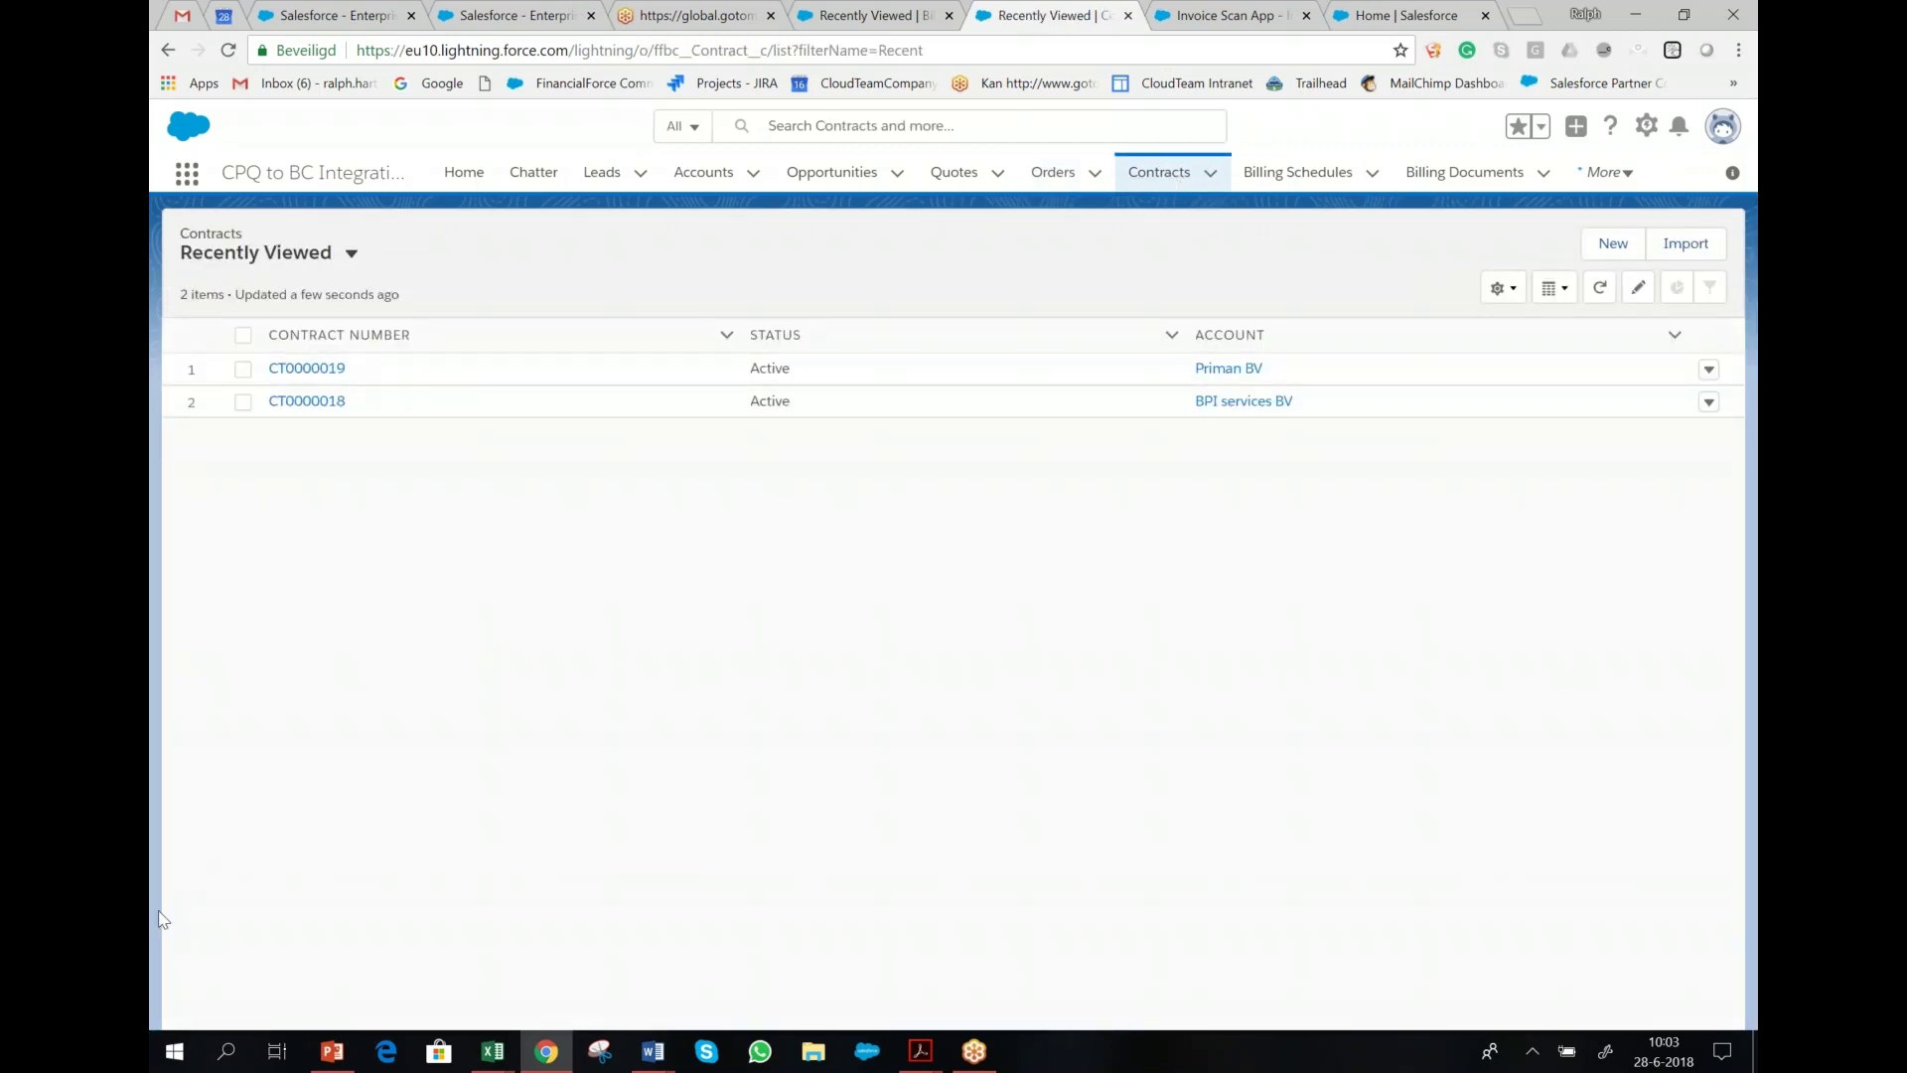
pyautogui.click(303, 369)
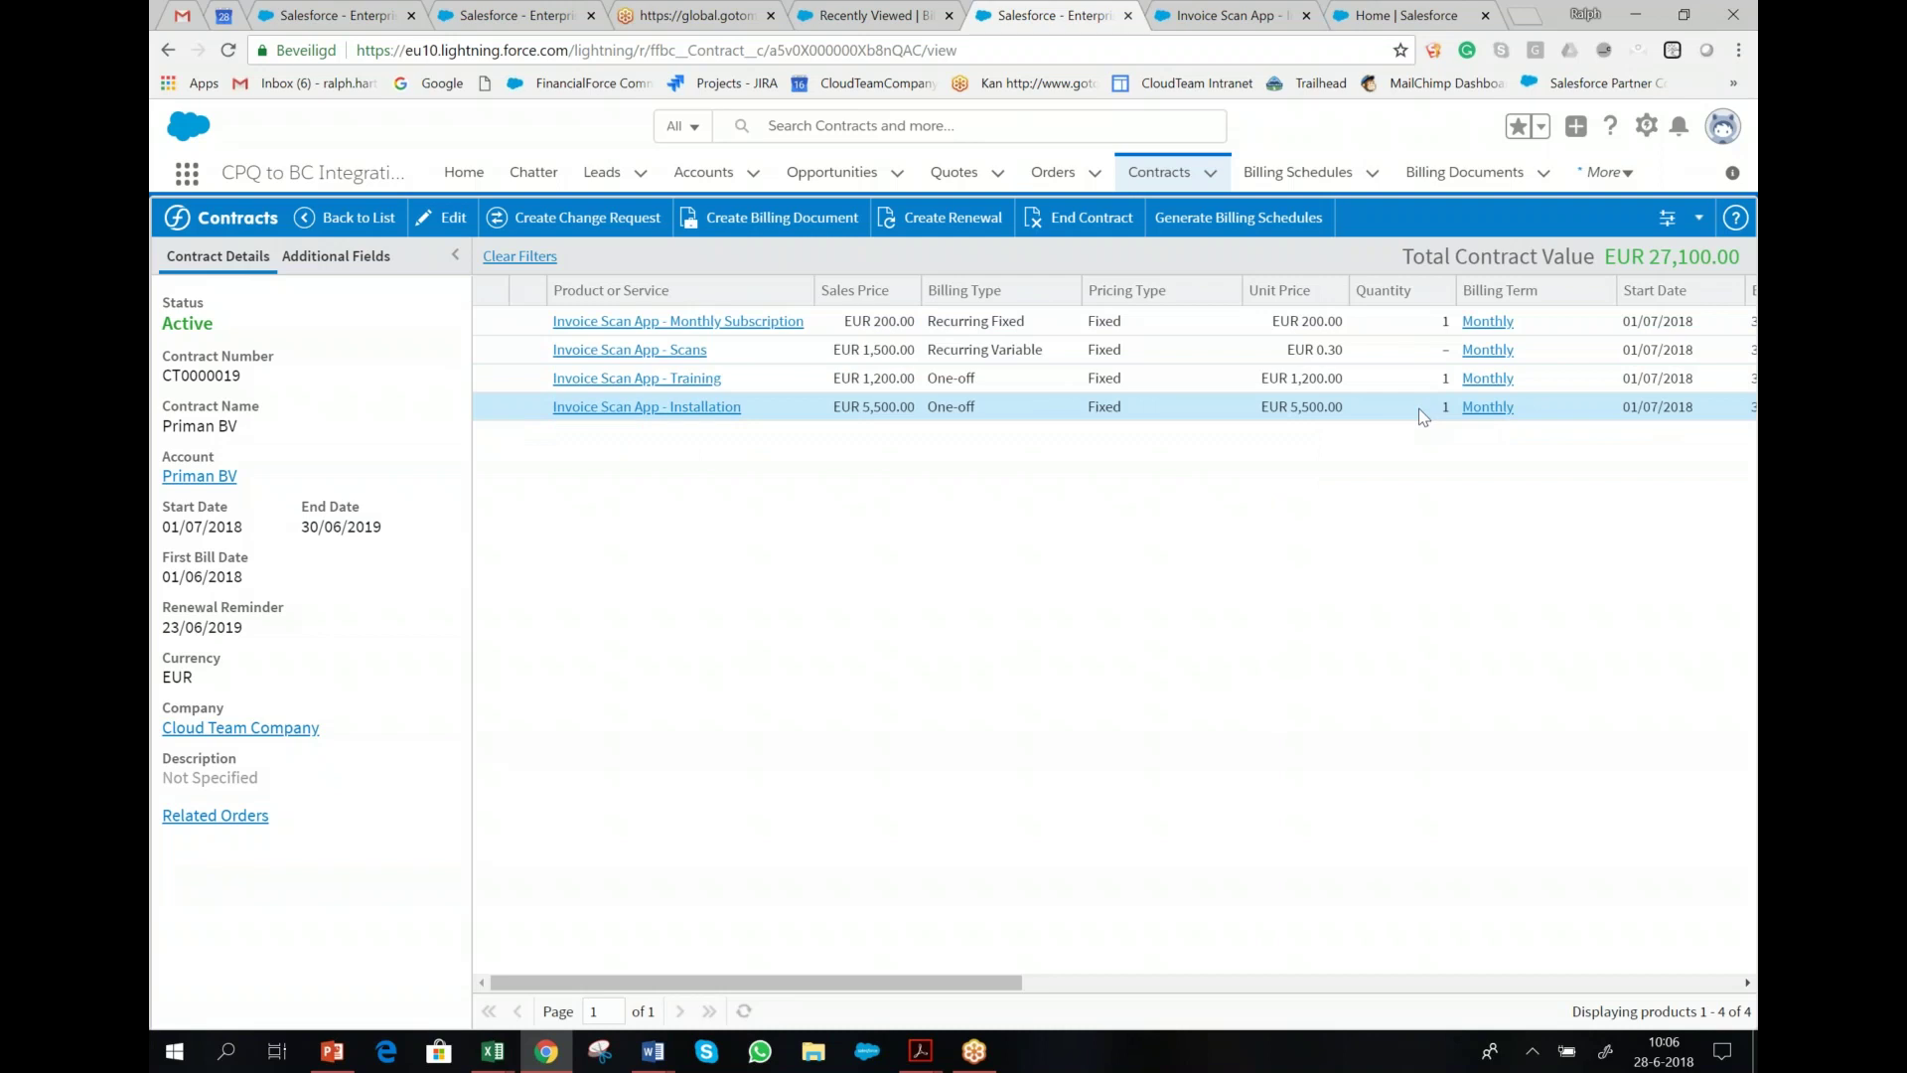
pyautogui.moveTo(1414, 358)
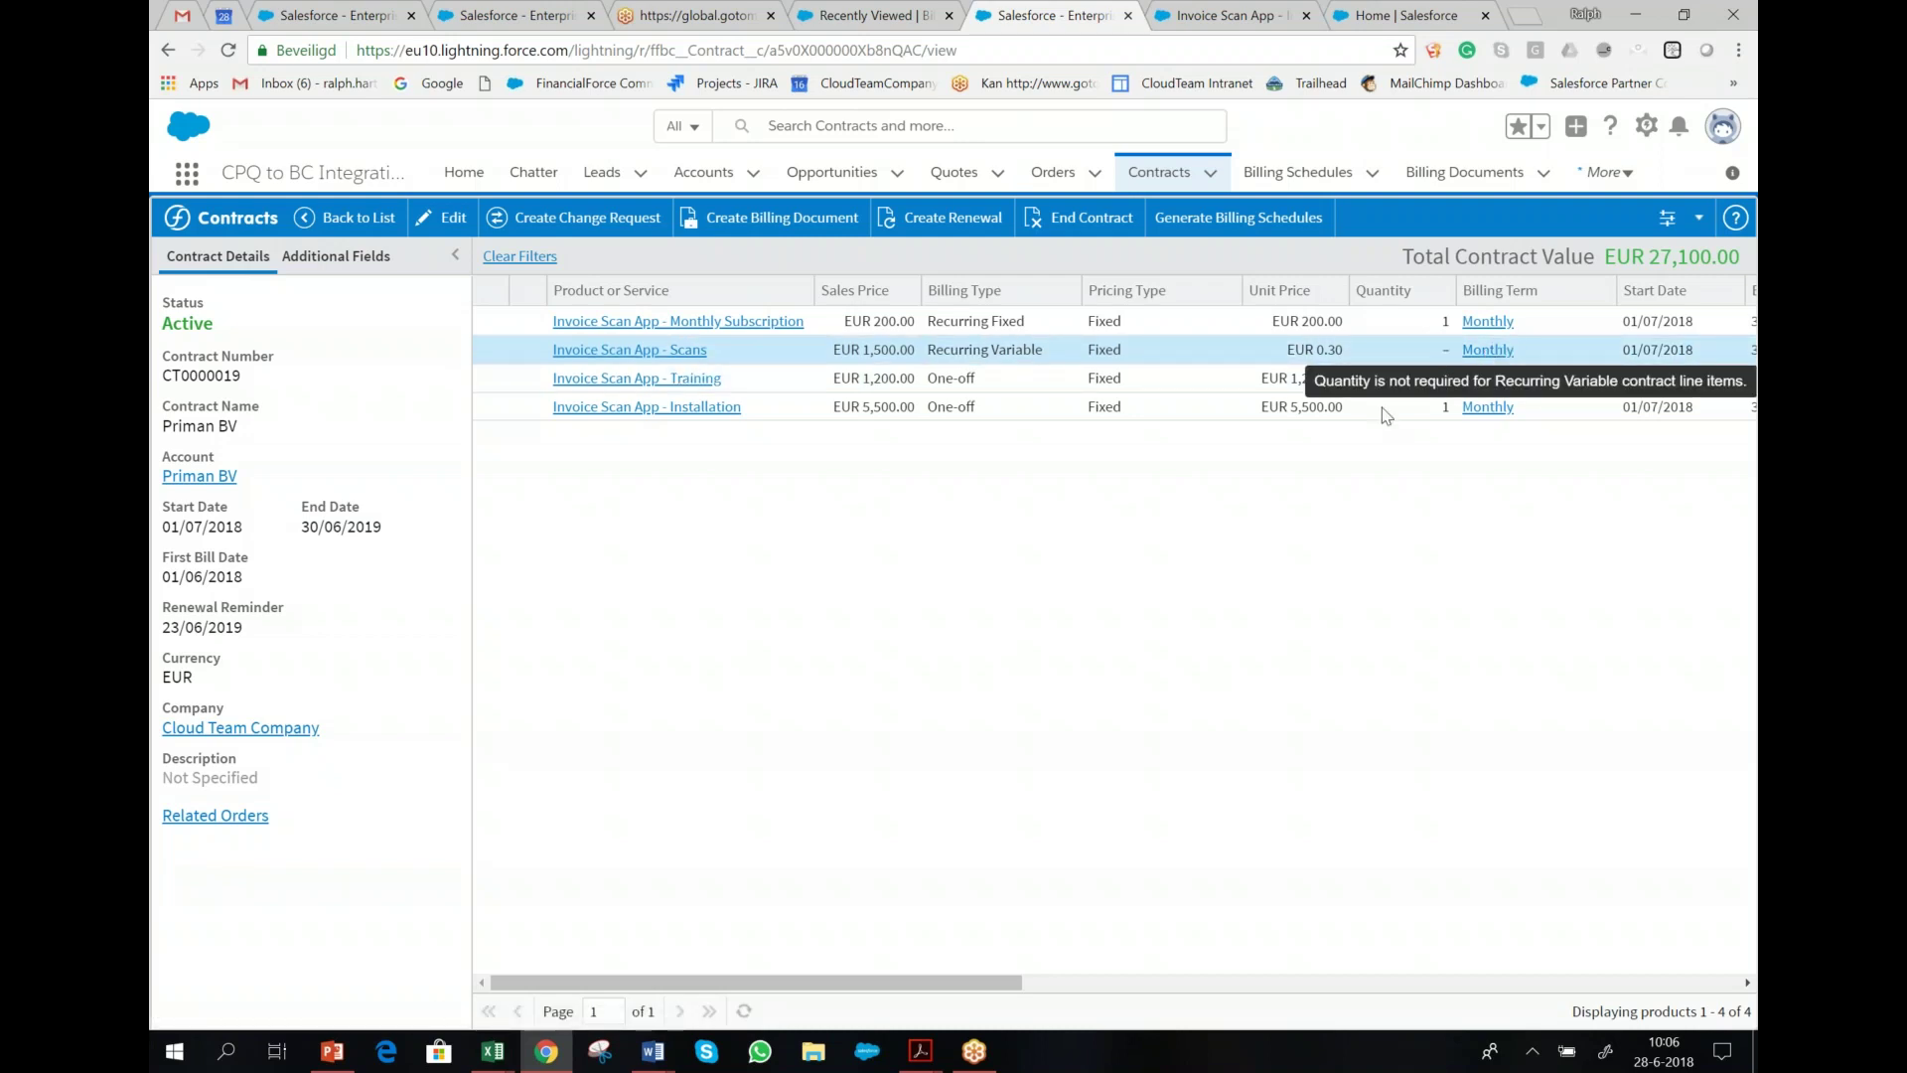
# - Switch the contract to its Salesforce detail page and examine the billing schedules and usage records of the 0.30 contract line item
pyautogui.click(1689, 220)
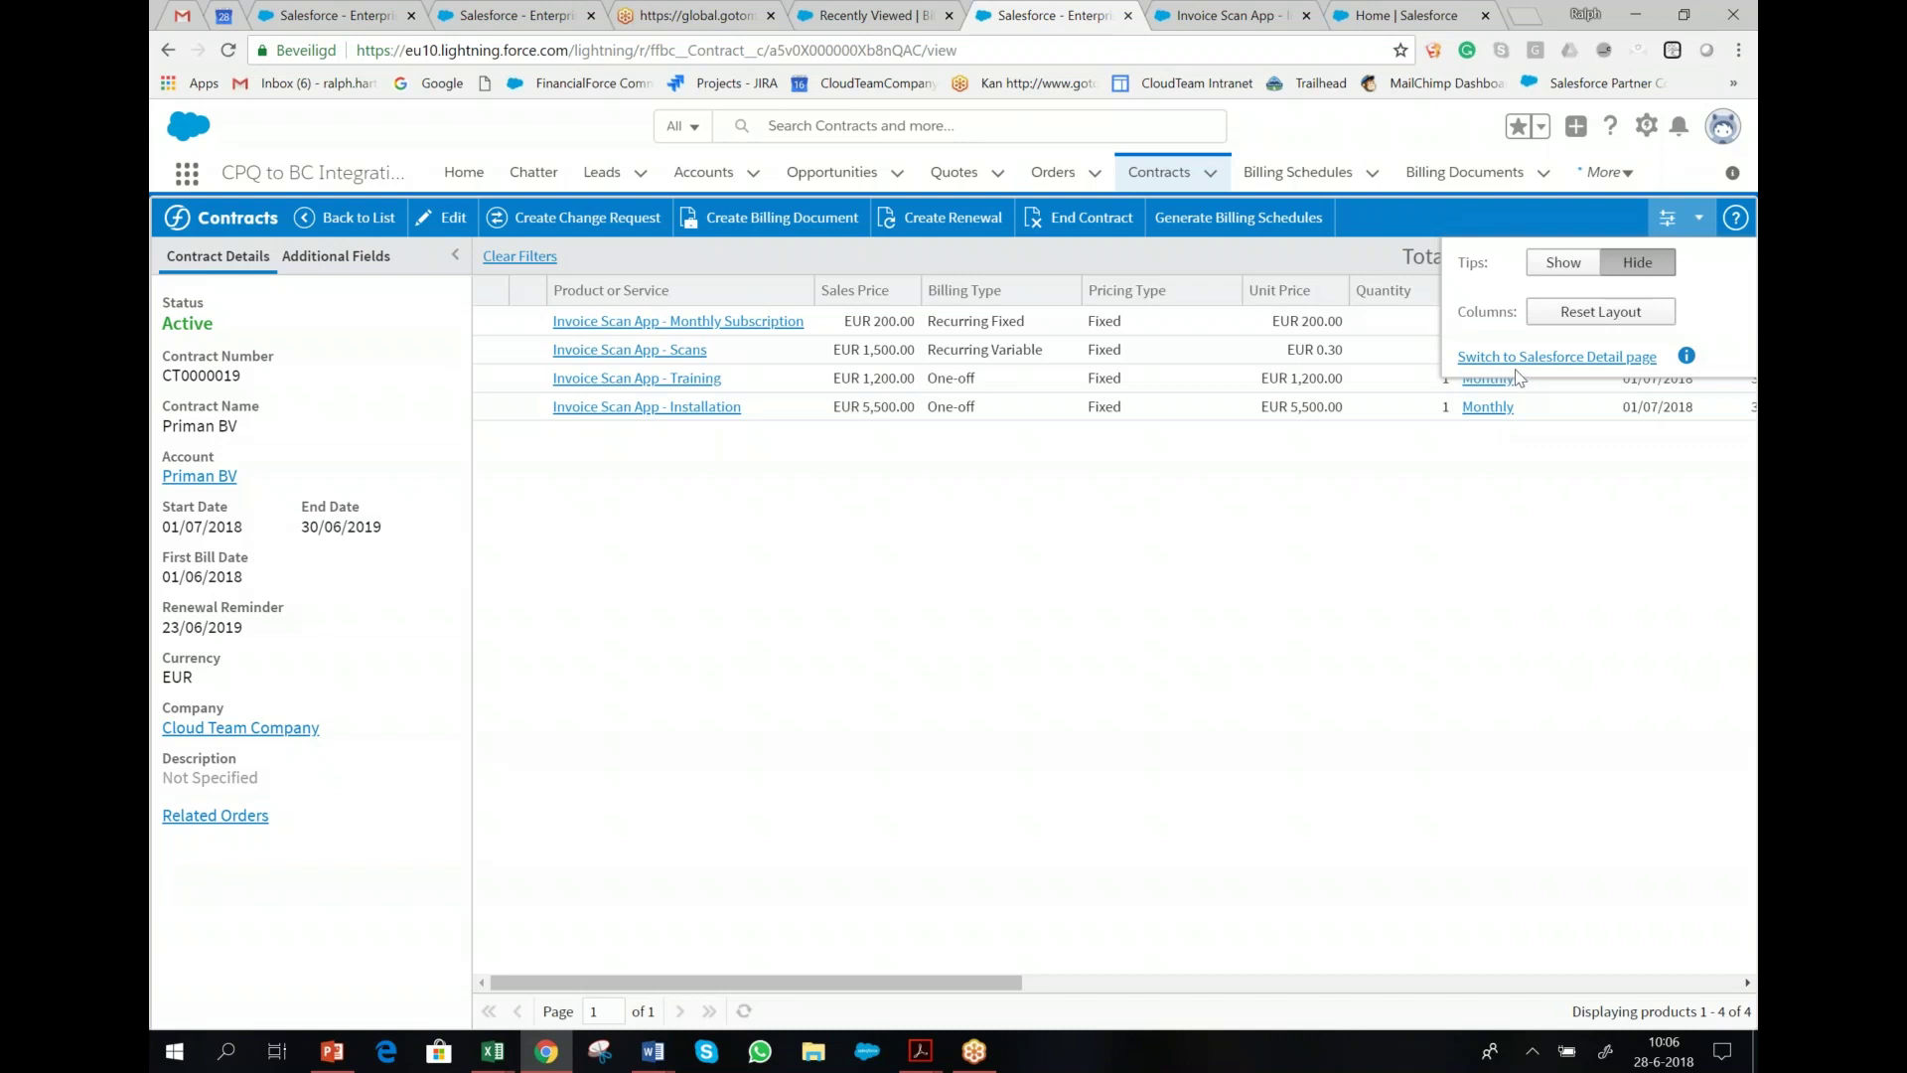
pyautogui.click(1556, 355)
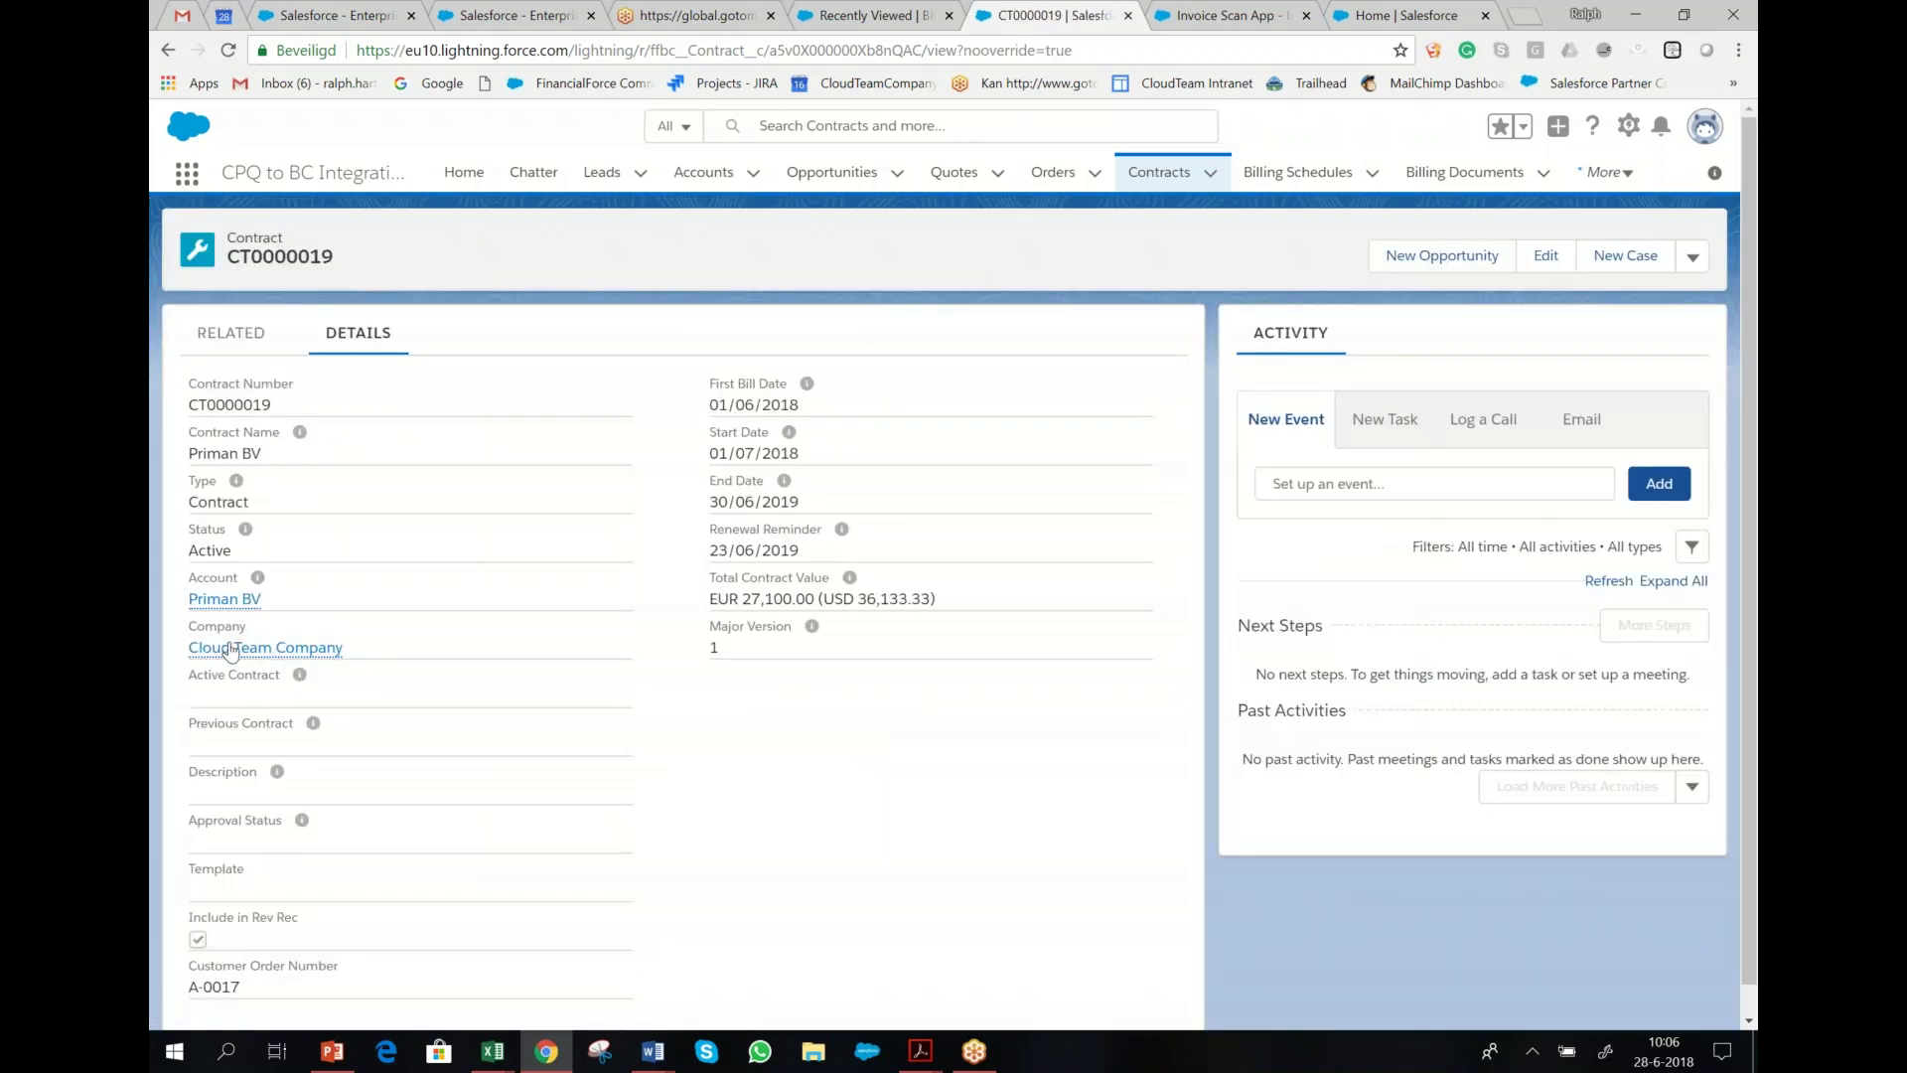
pyautogui.click(234, 339)
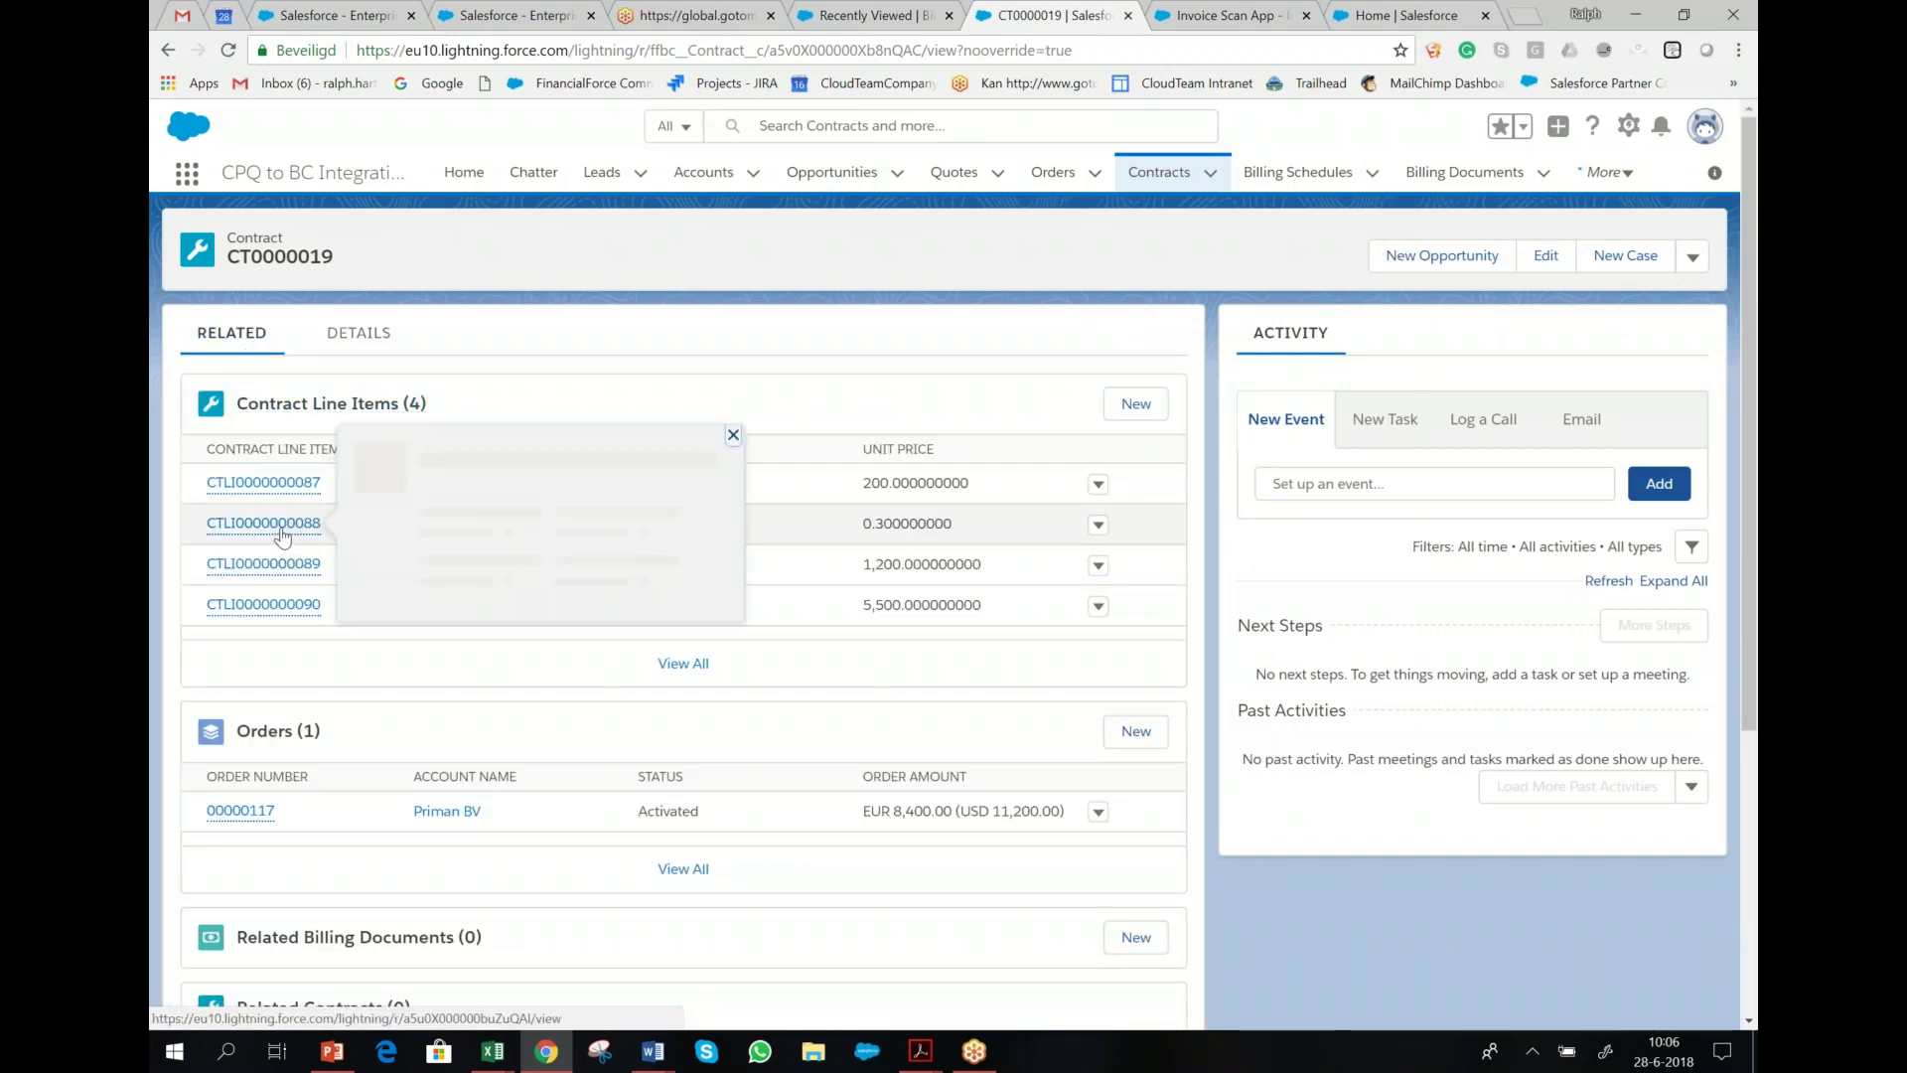
pyautogui.click(281, 531)
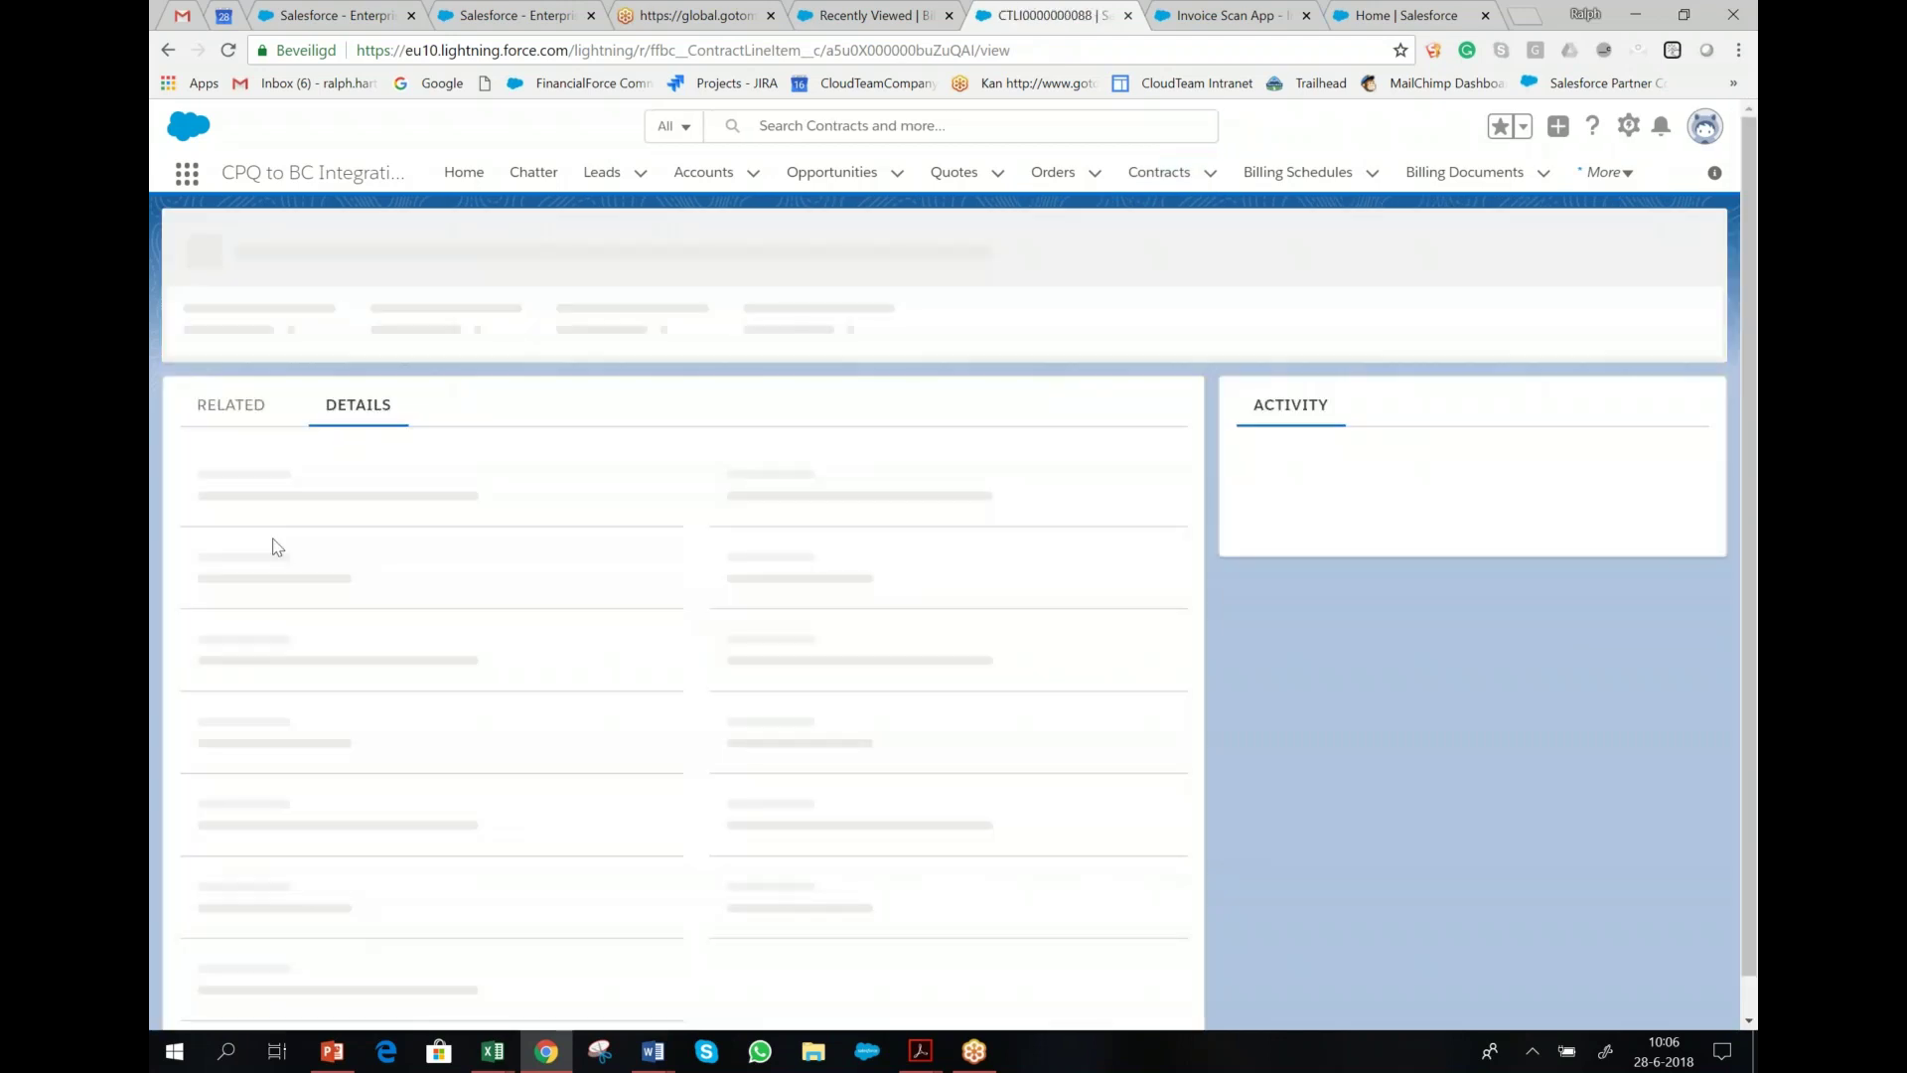
pyautogui.click(222, 339)
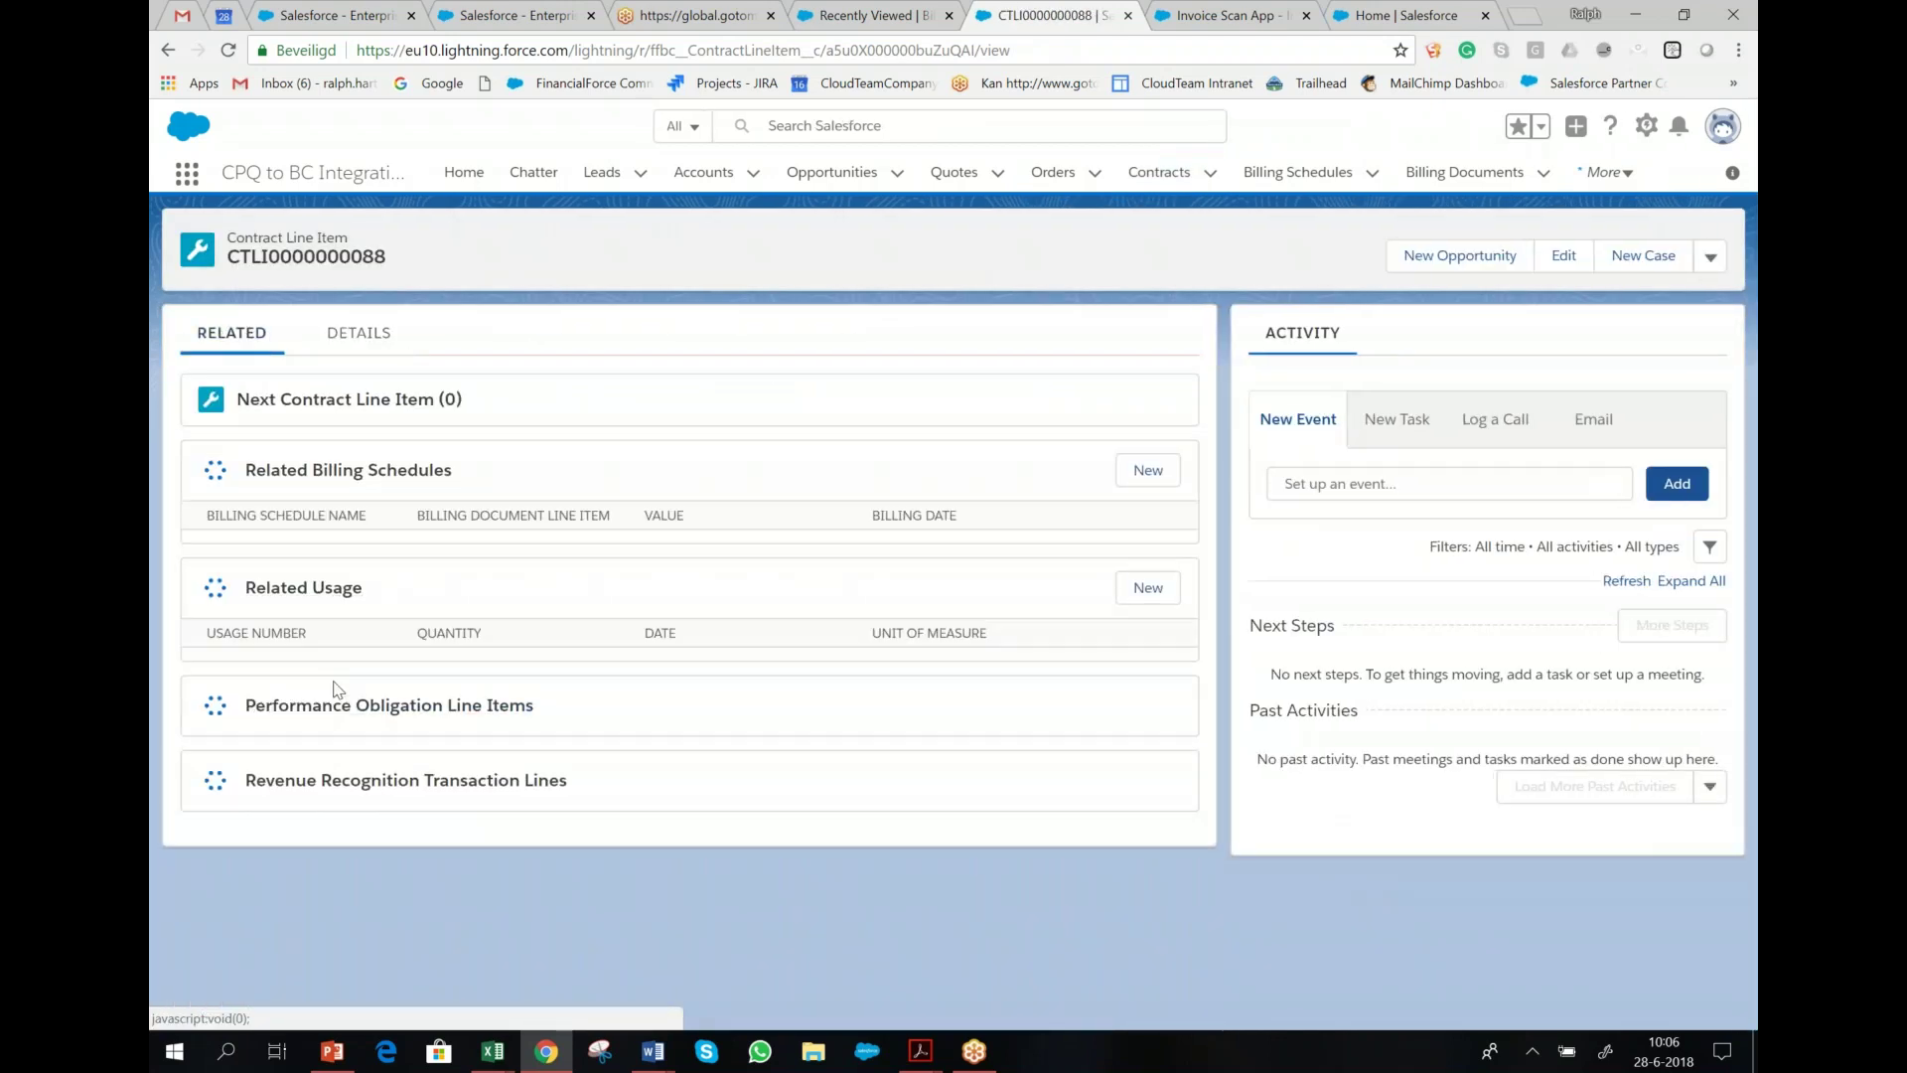
pyautogui.scroll(-3, 344, 671)
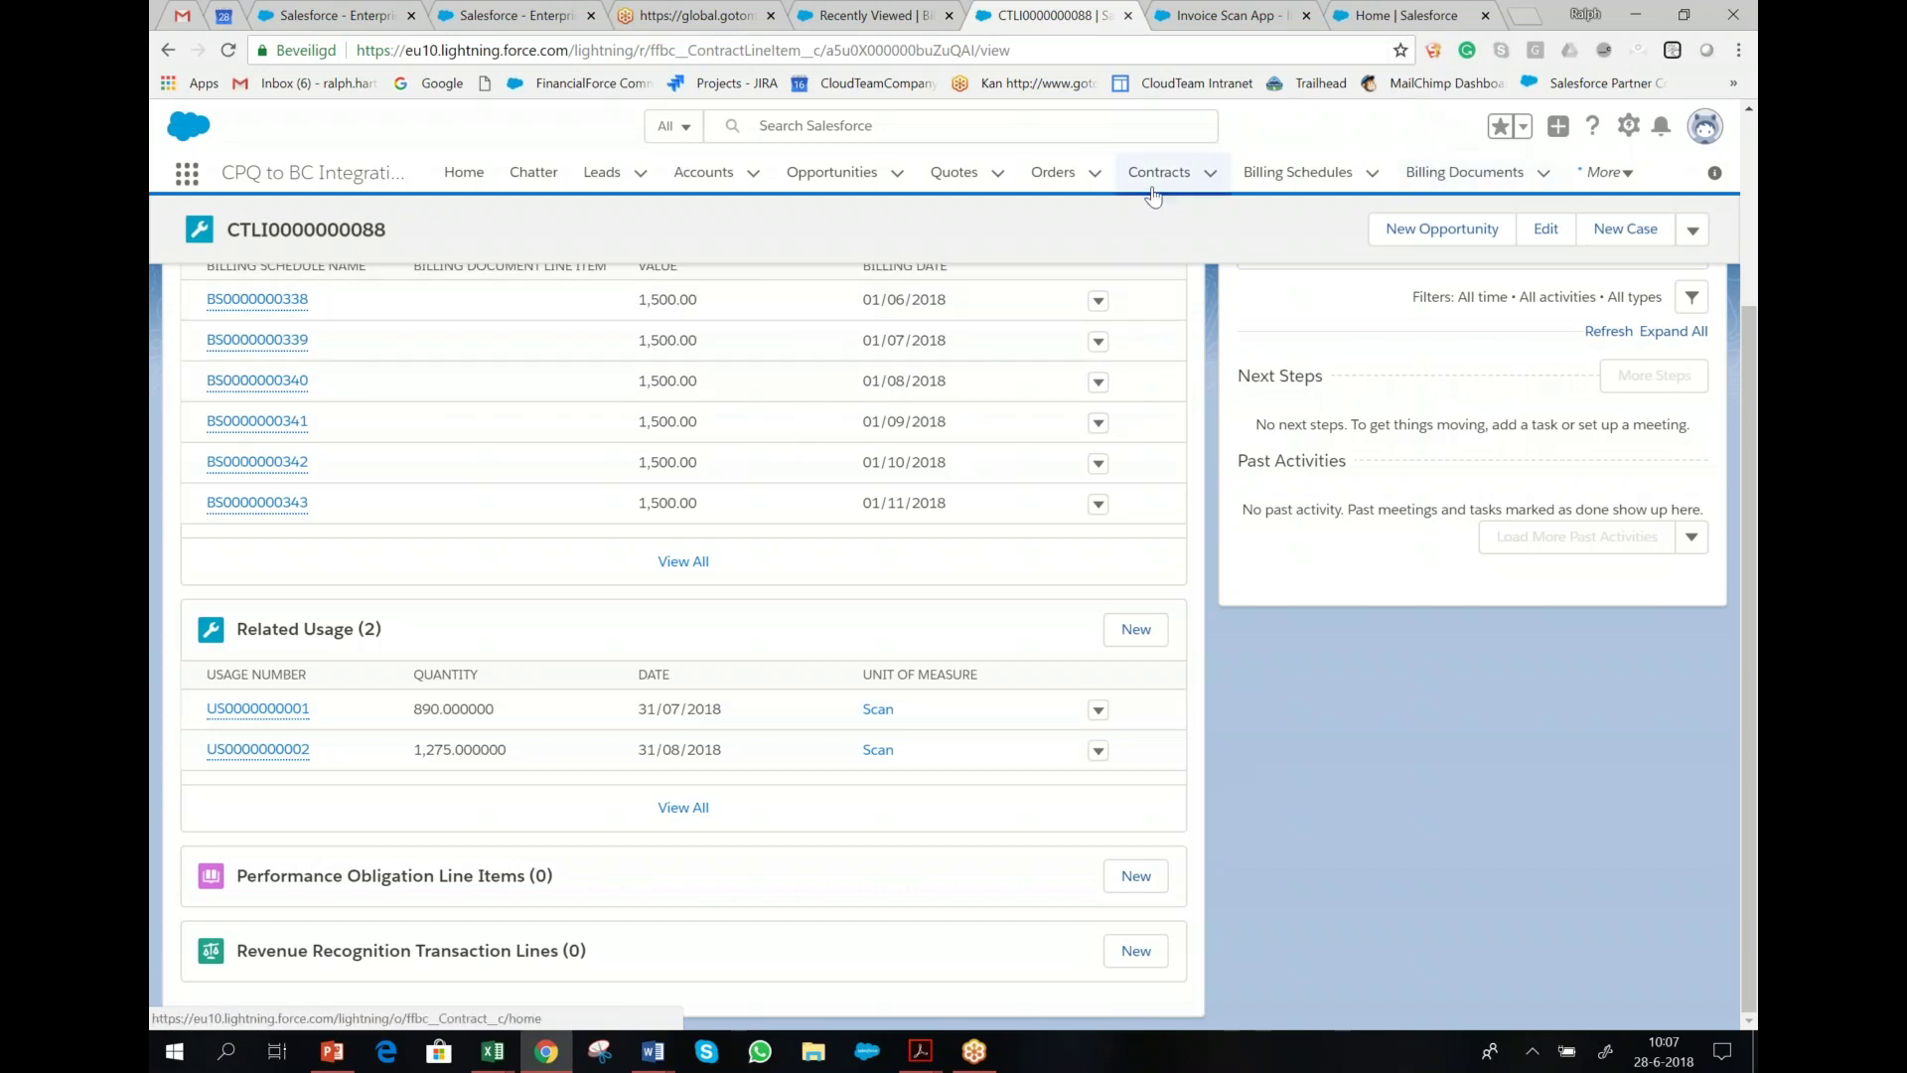
# - Return to the Priman BV contract from the recent contracts and check its Scans line quantity again
pyautogui.click(1209, 176)
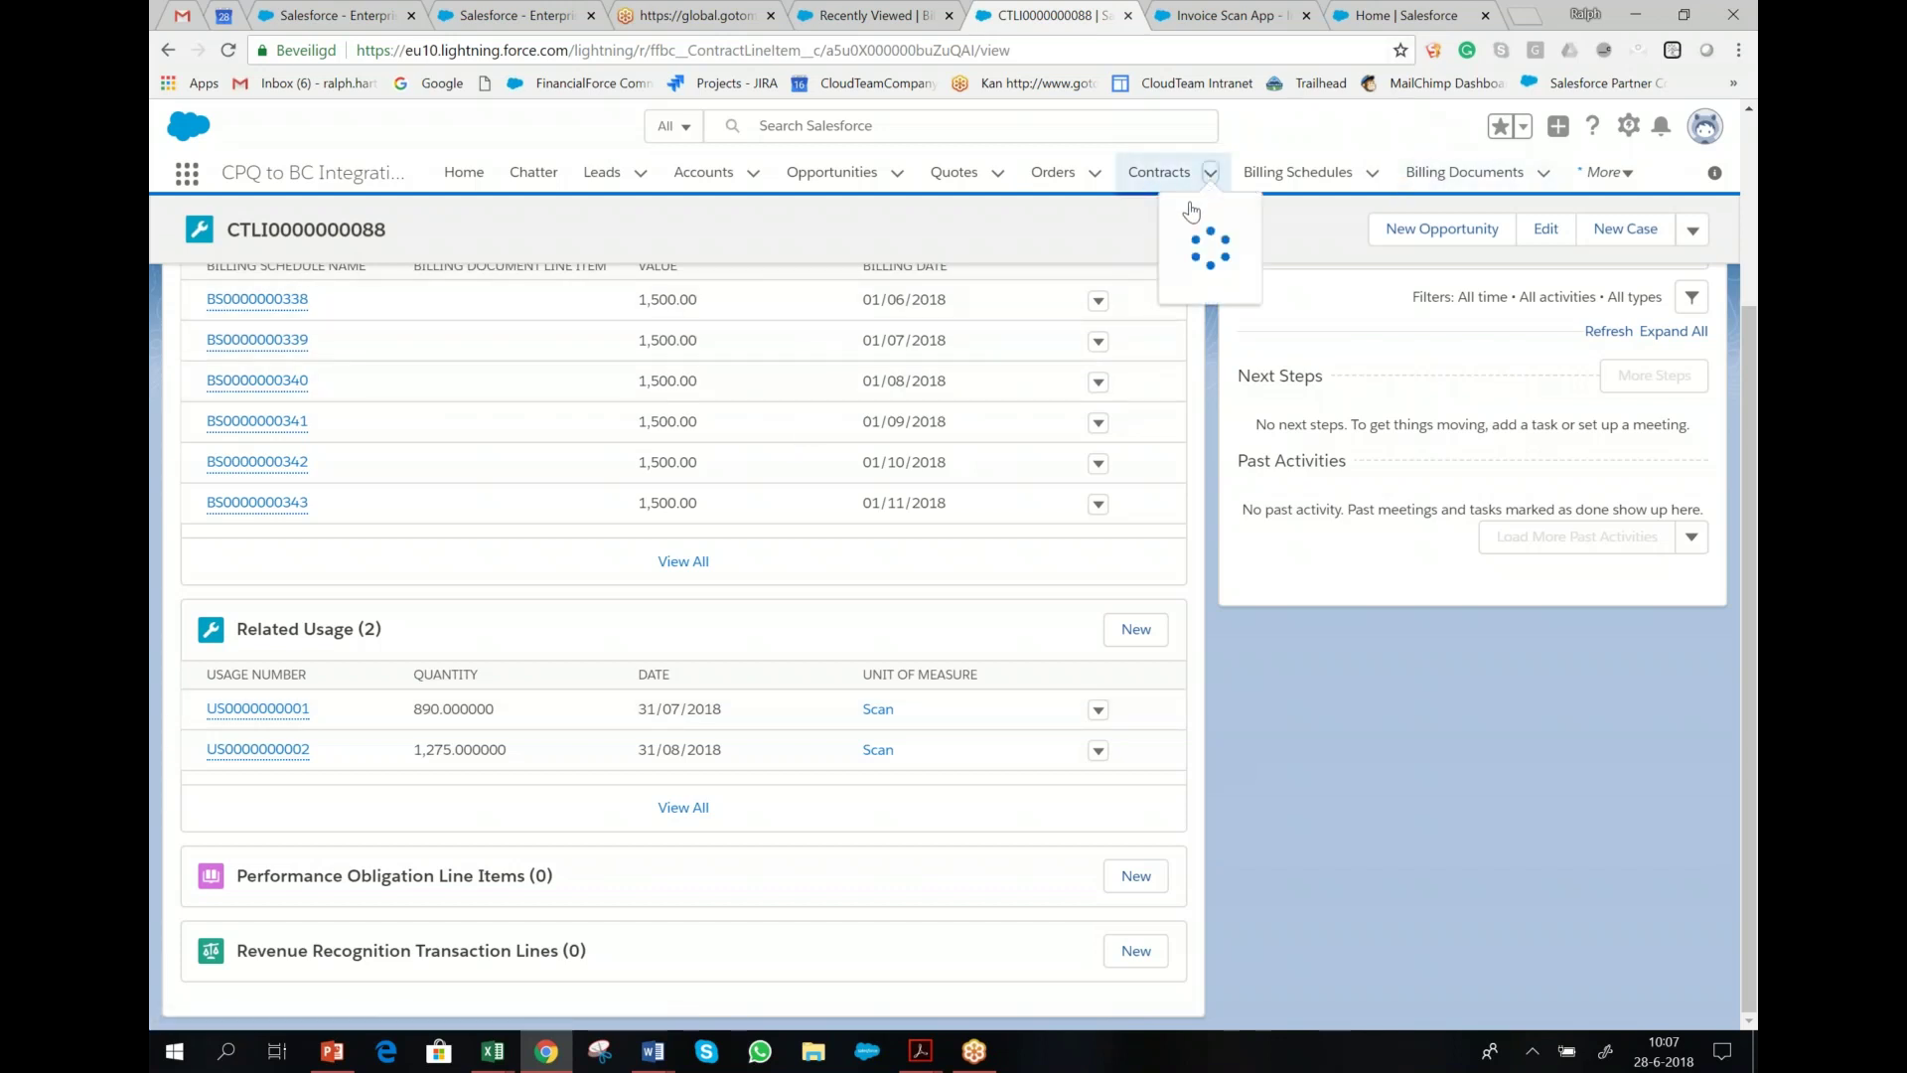
pyautogui.click(1157, 285)
pyautogui.click(1157, 286)
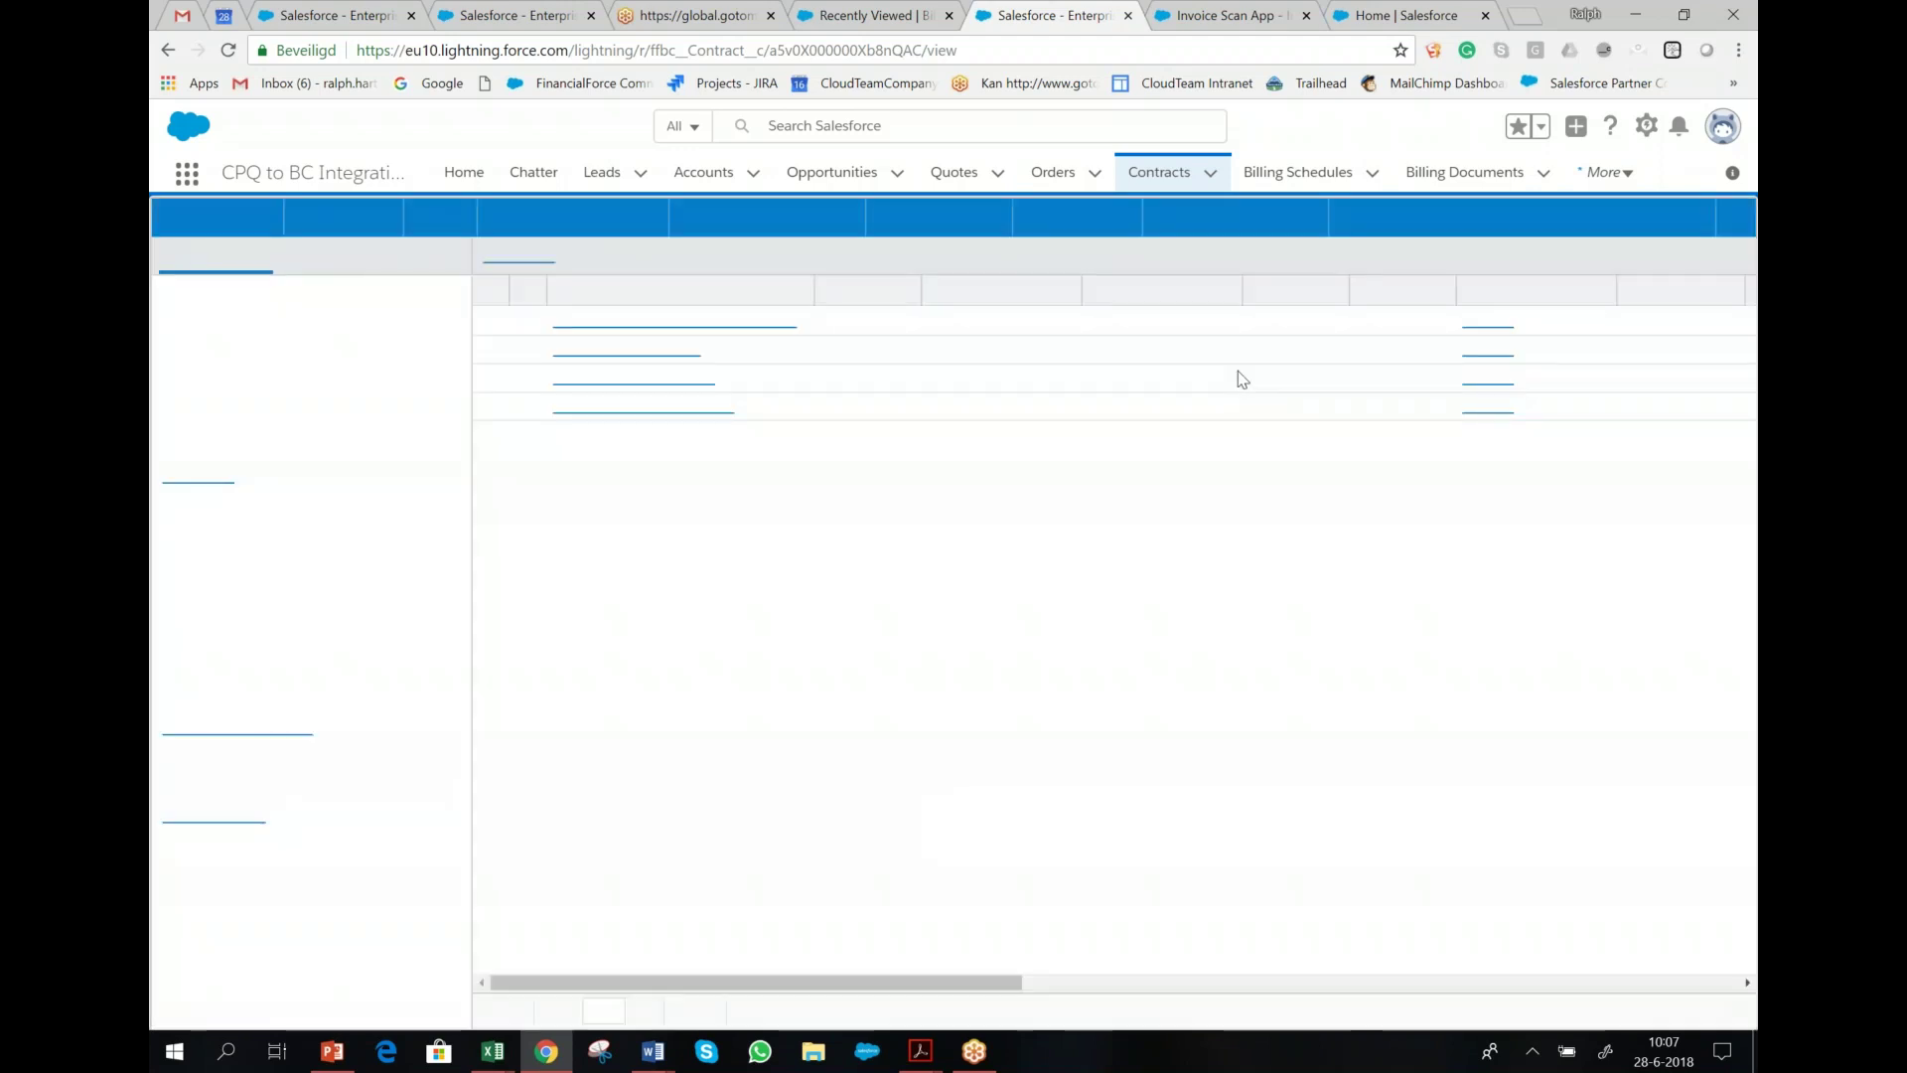
pyautogui.moveTo(1411, 353)
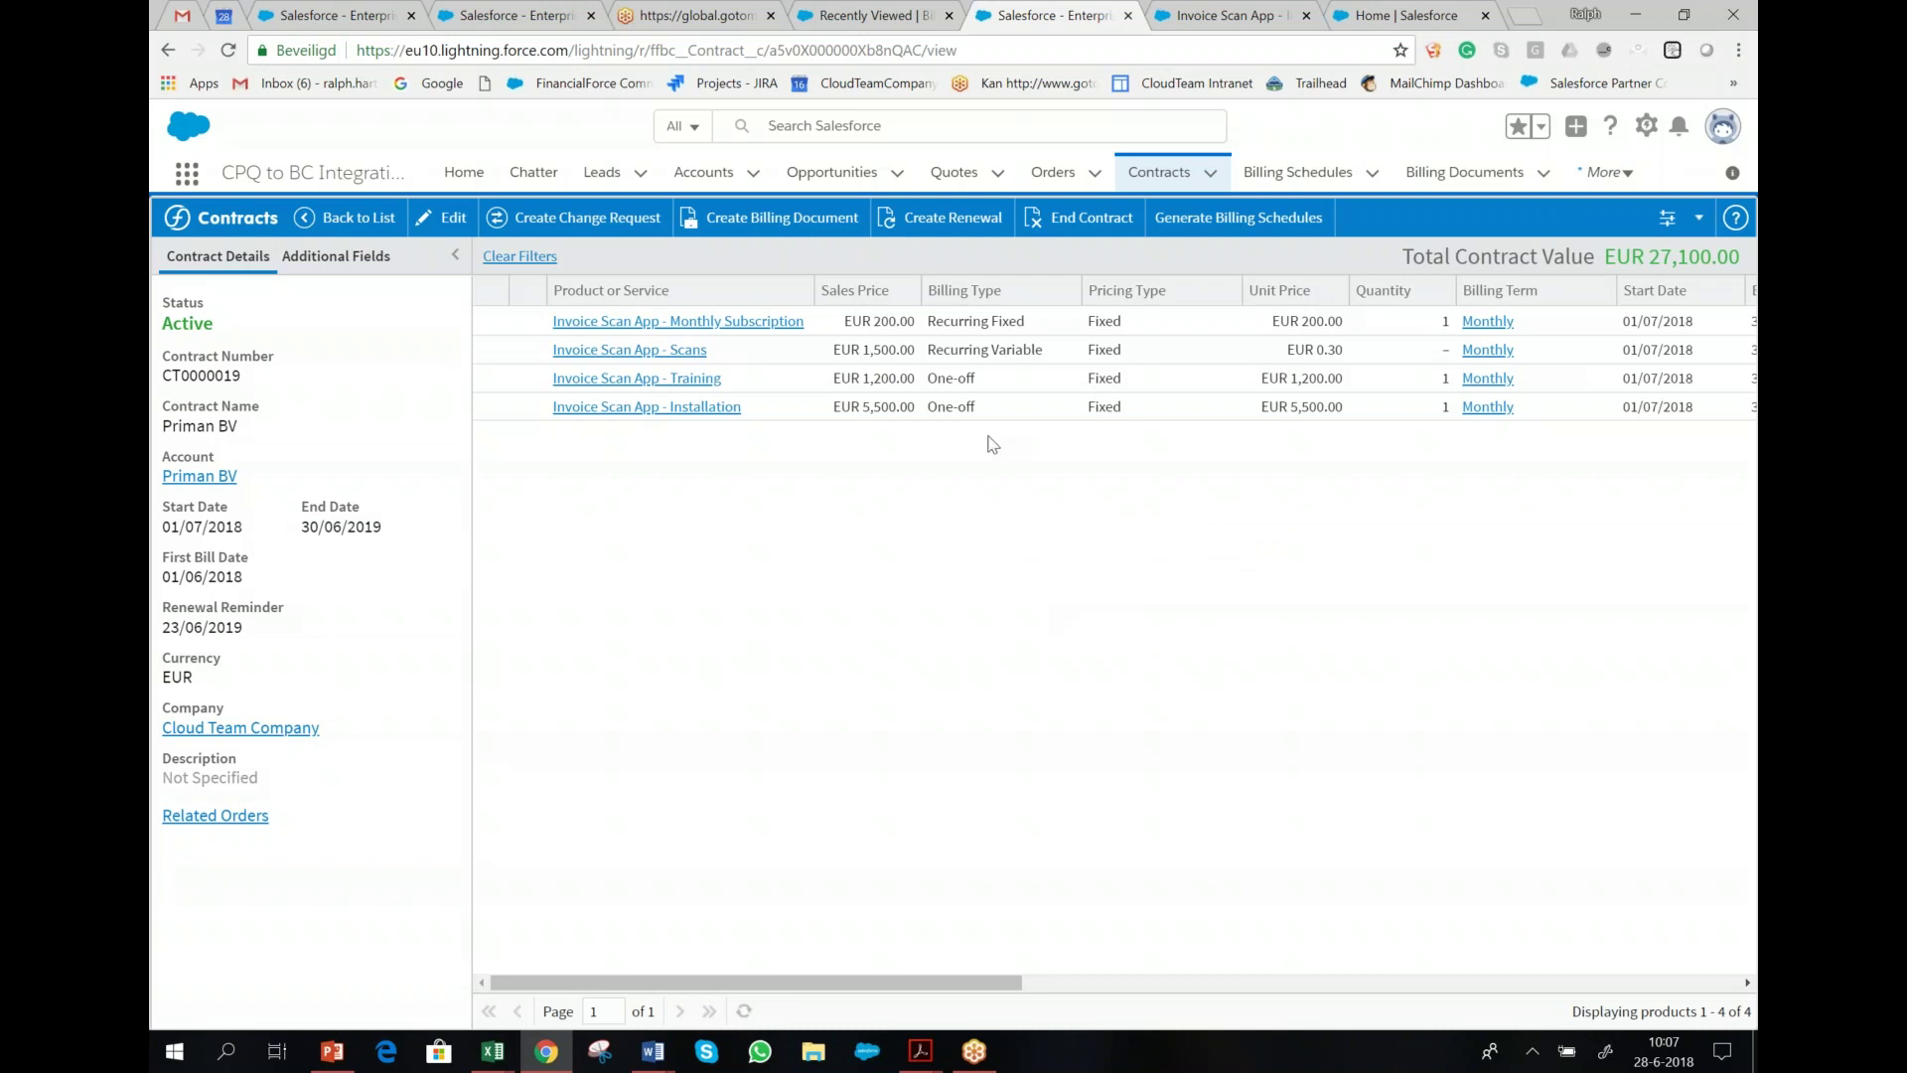
# - Create and open a single billing document for the contract, billing from 01/06/2018 to 30/06/2018 with document date 01/07/2018
pyautogui.click(784, 220)
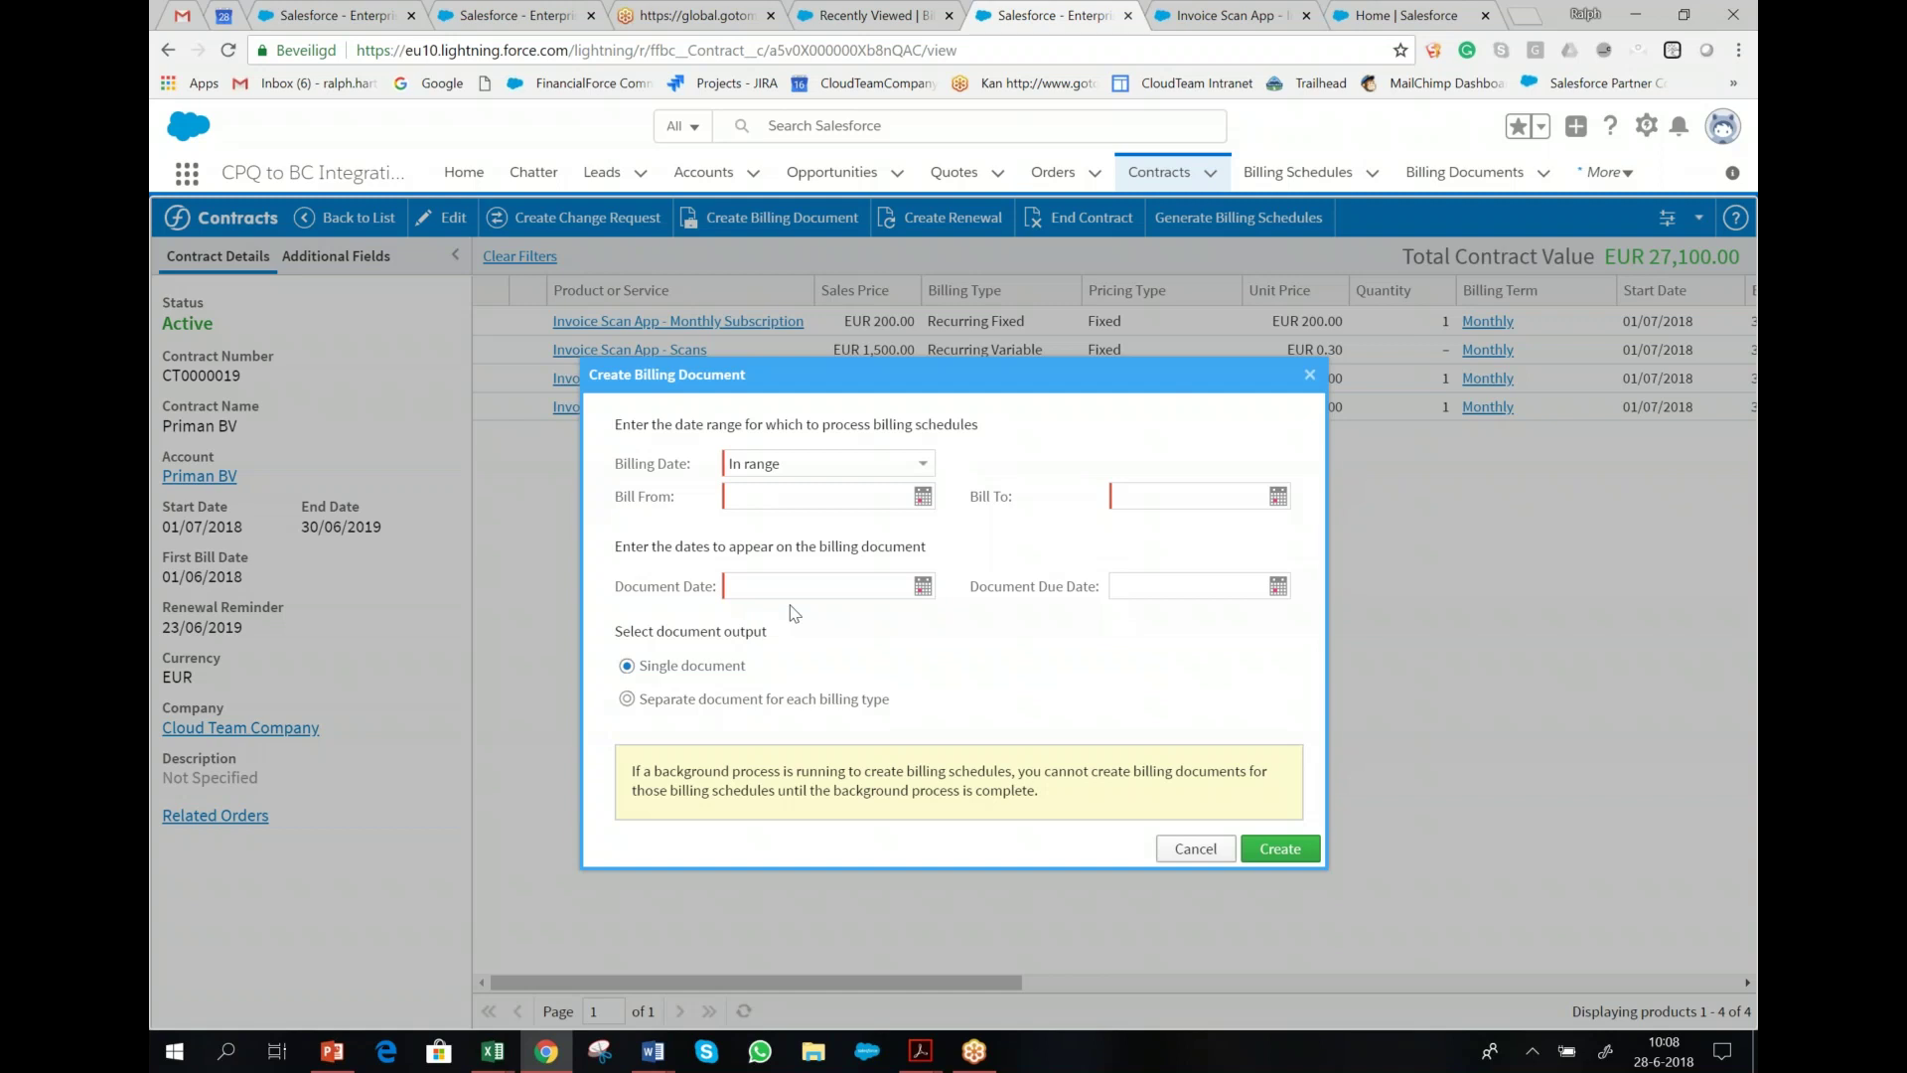
pyautogui.click(922, 497)
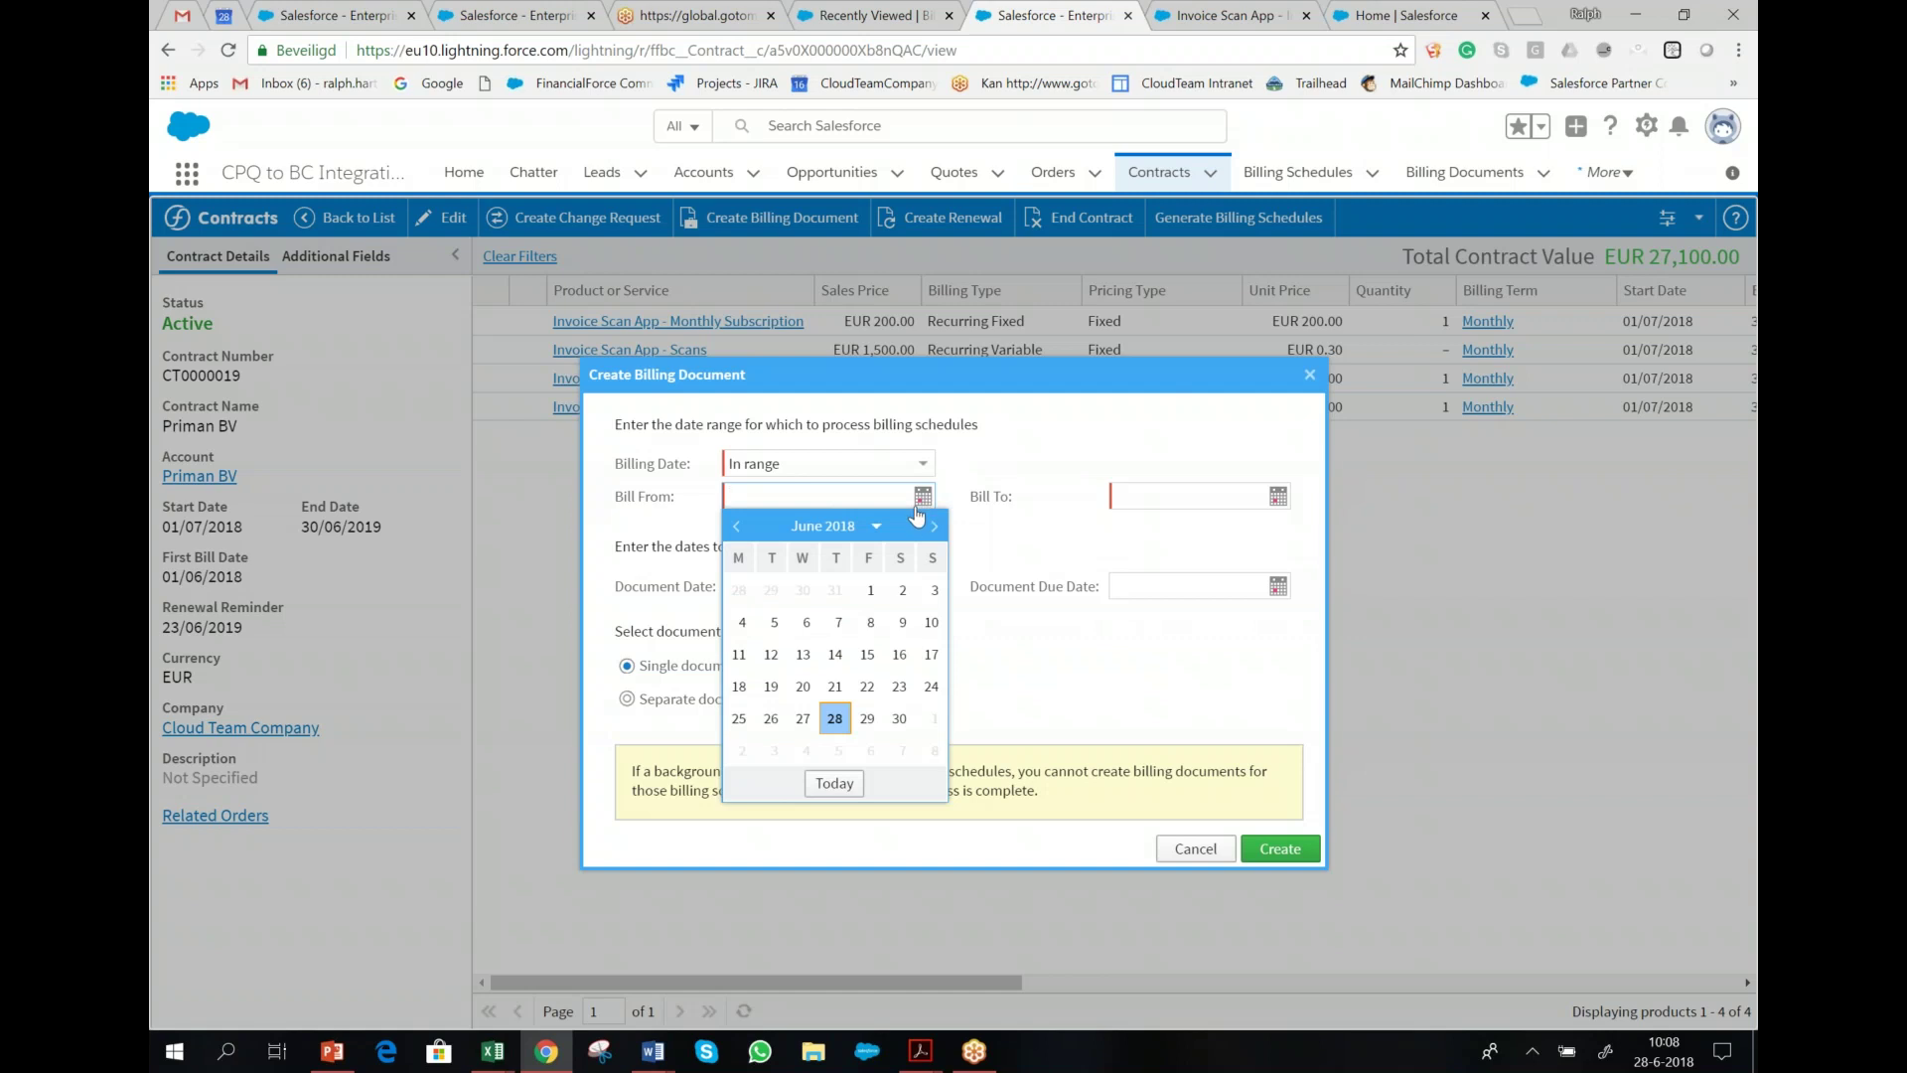
pyautogui.click(870, 590)
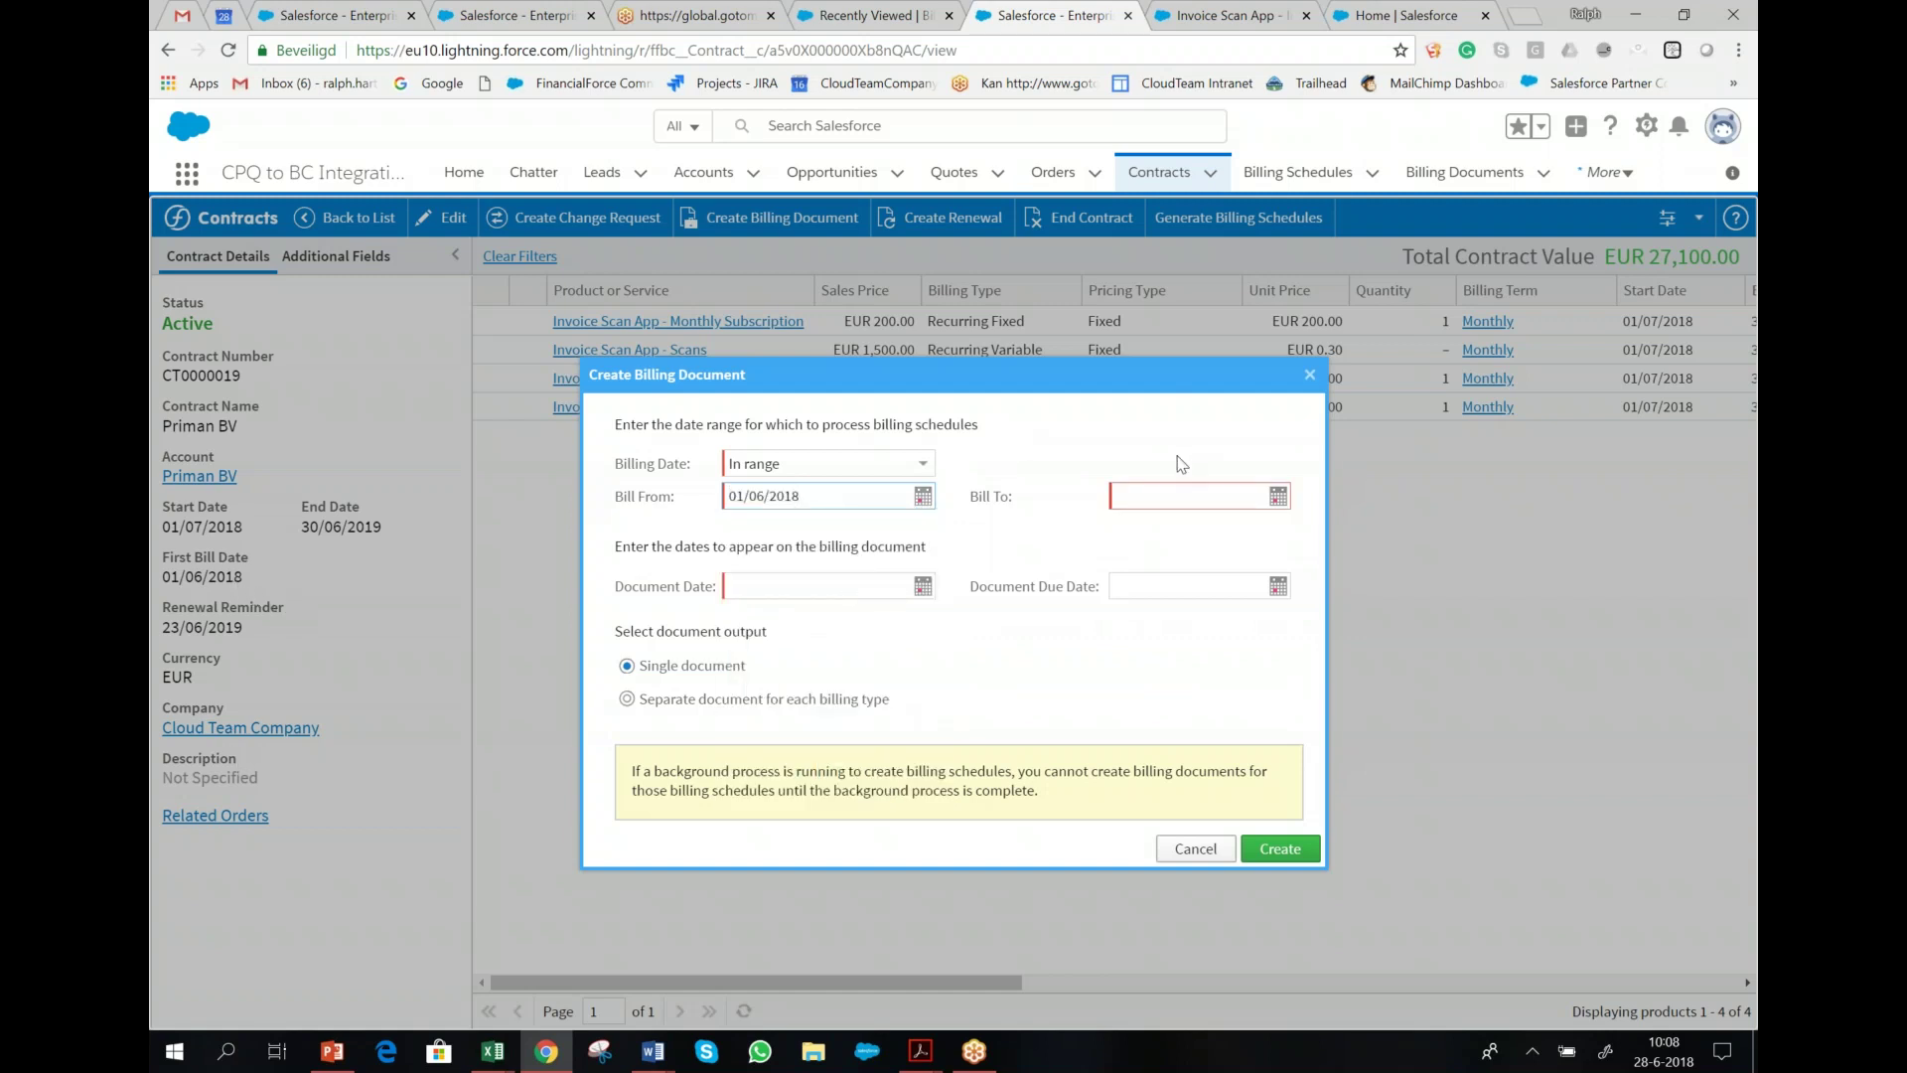
pyautogui.click(1277, 496)
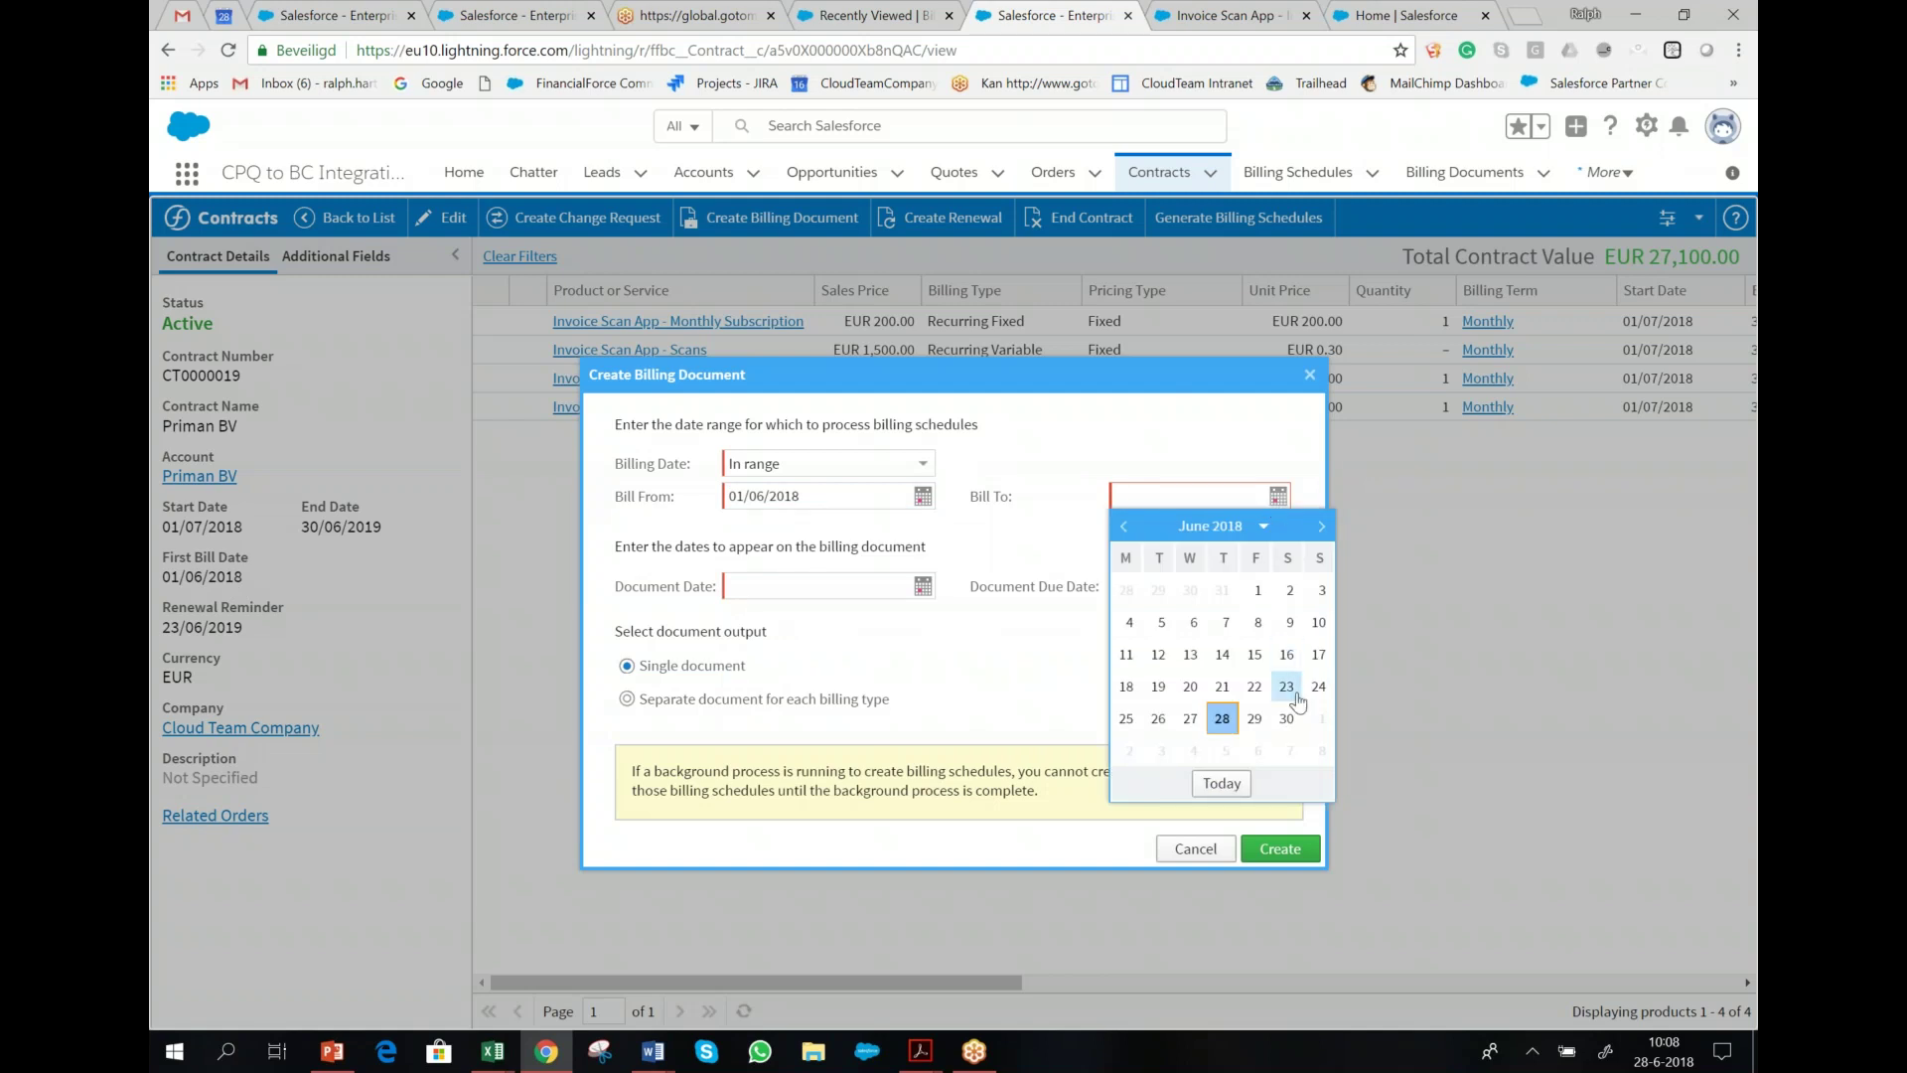
pyautogui.click(1294, 732)
pyautogui.click(919, 588)
pyautogui.click(922, 586)
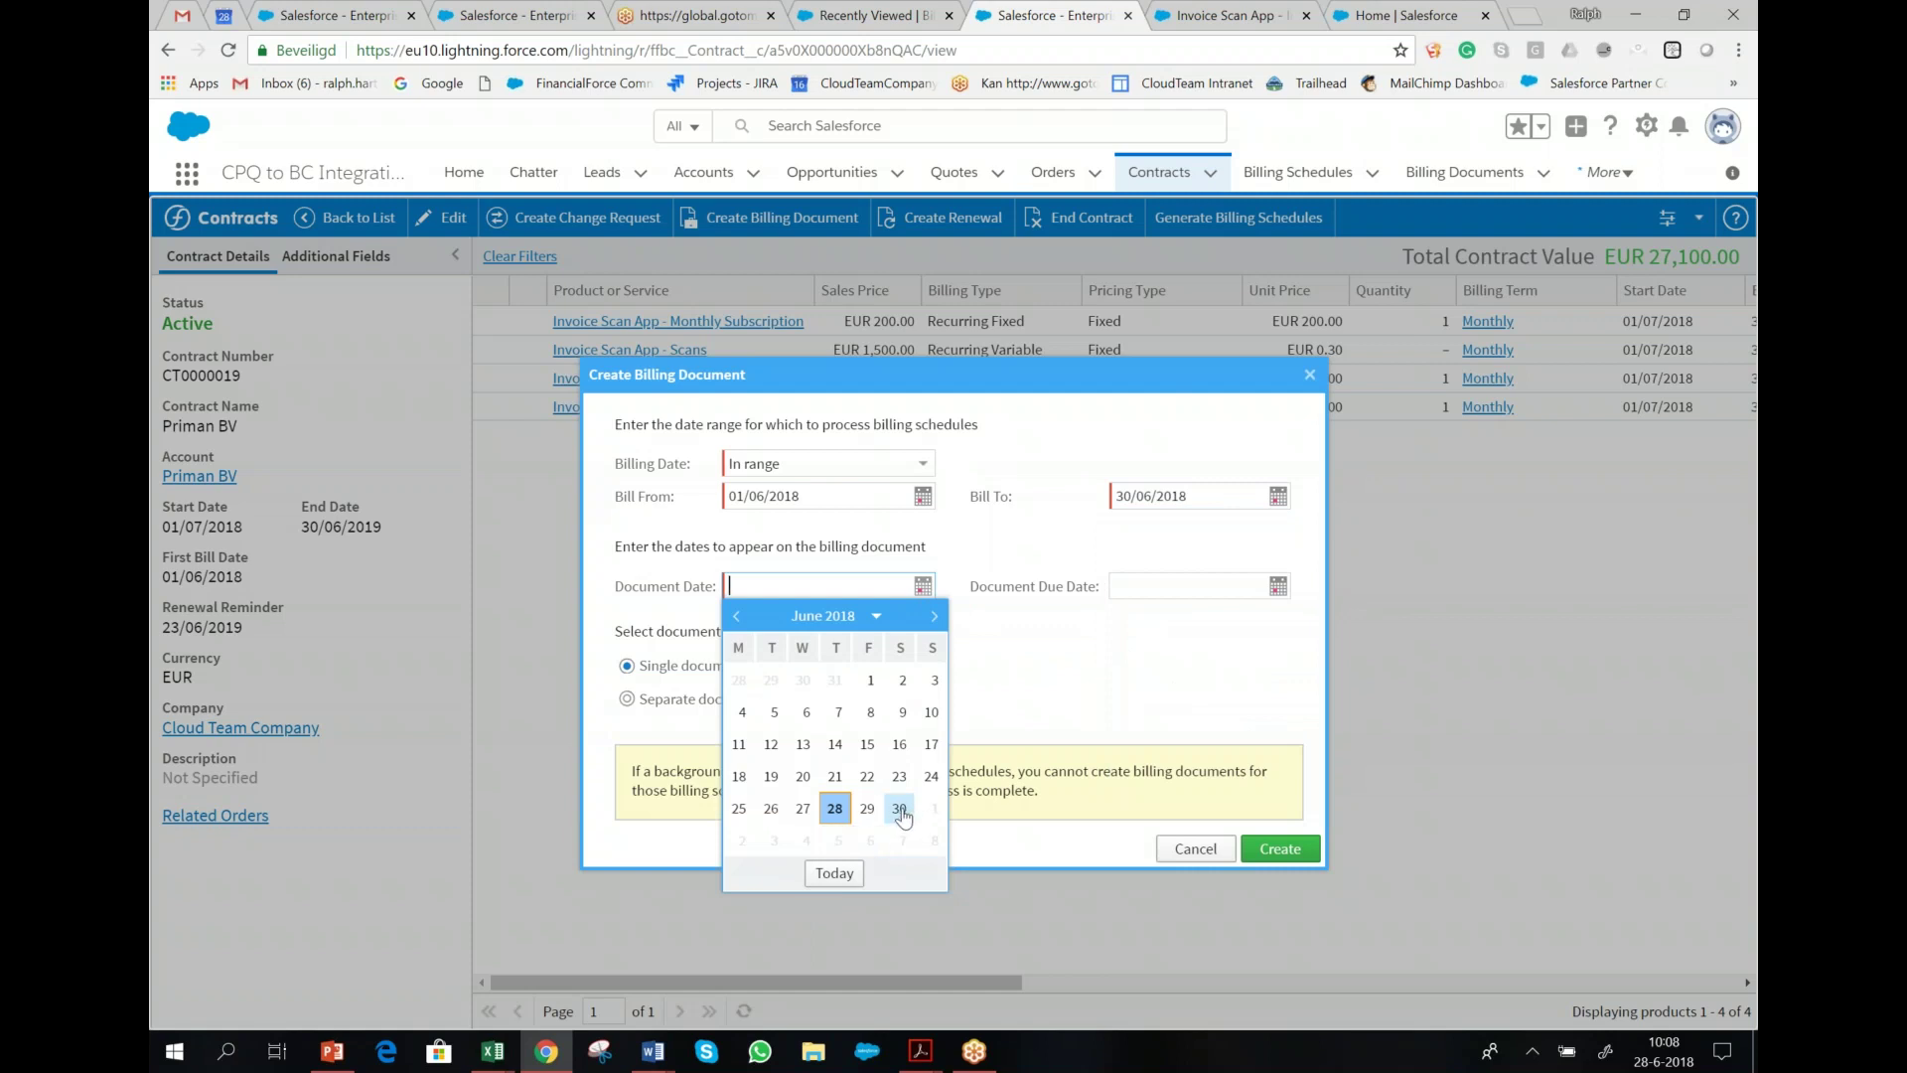
pyautogui.click(935, 813)
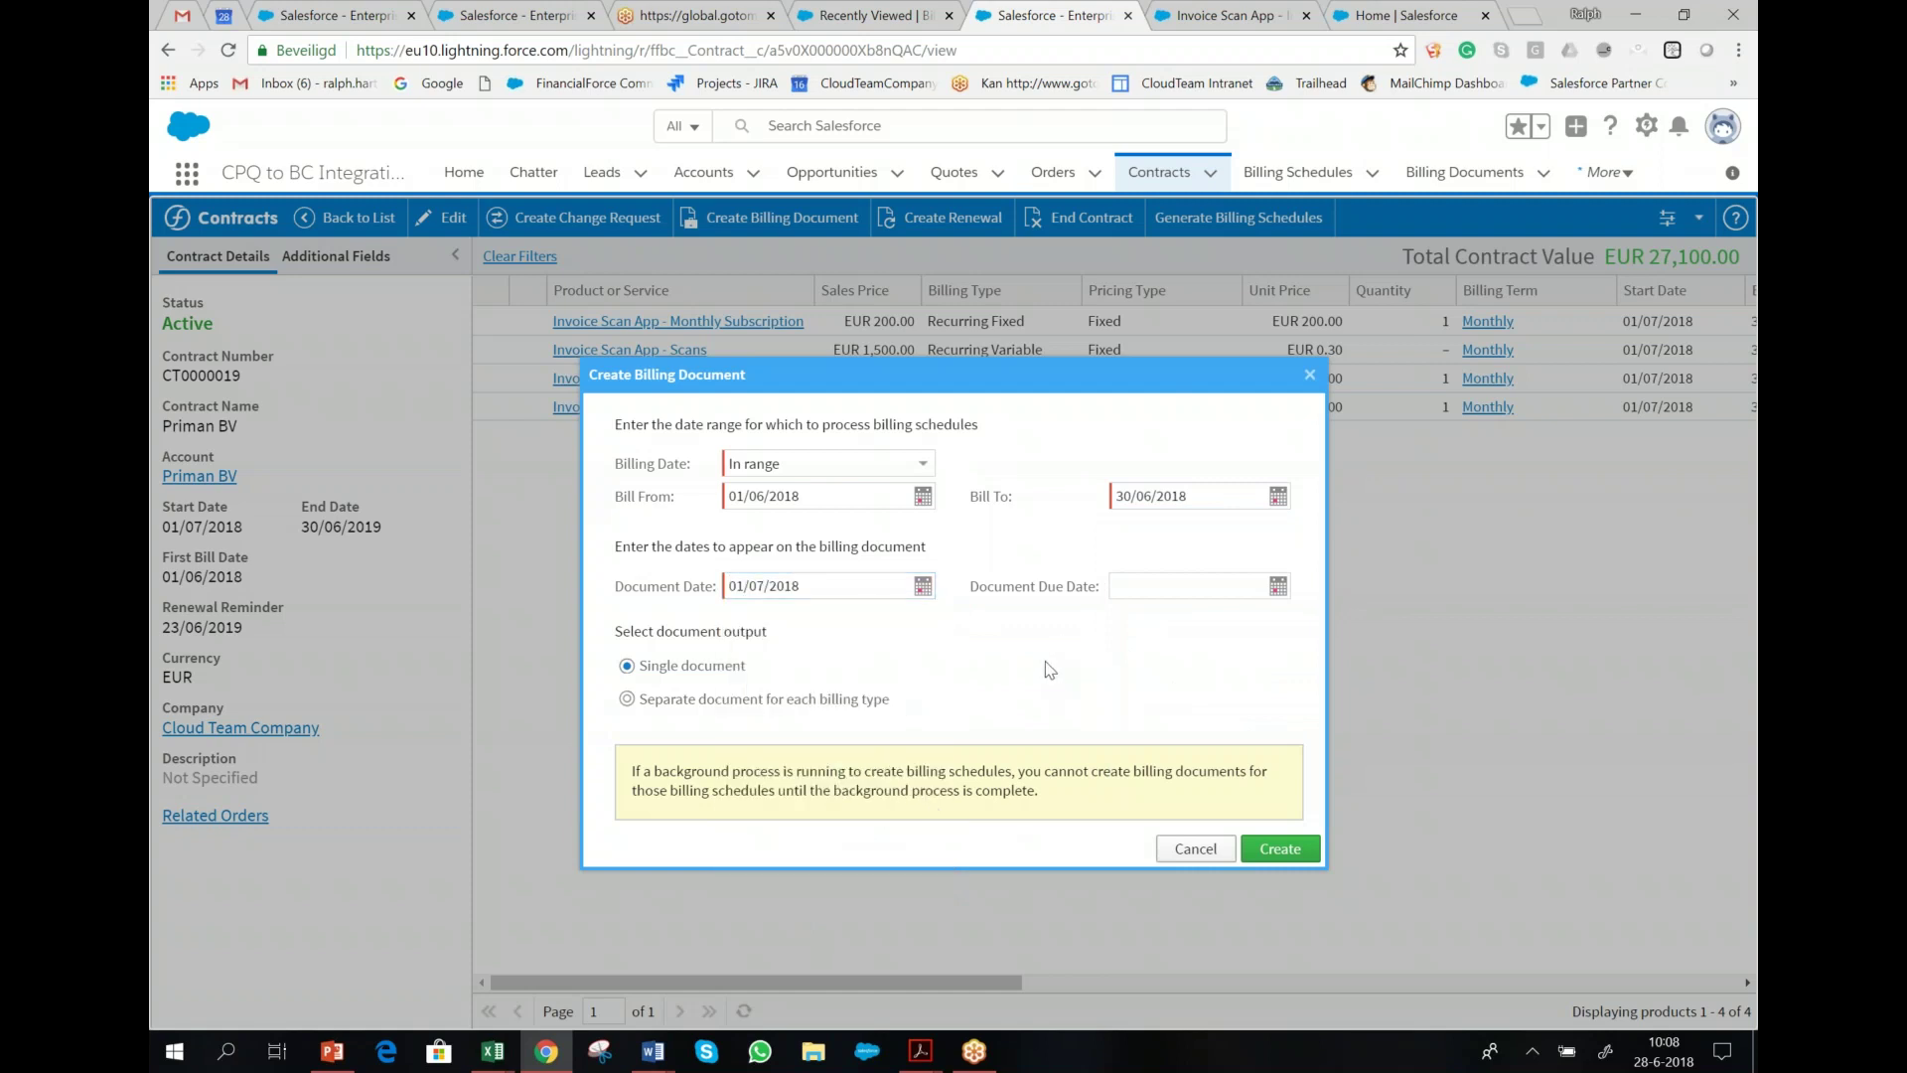
pyautogui.click(1280, 850)
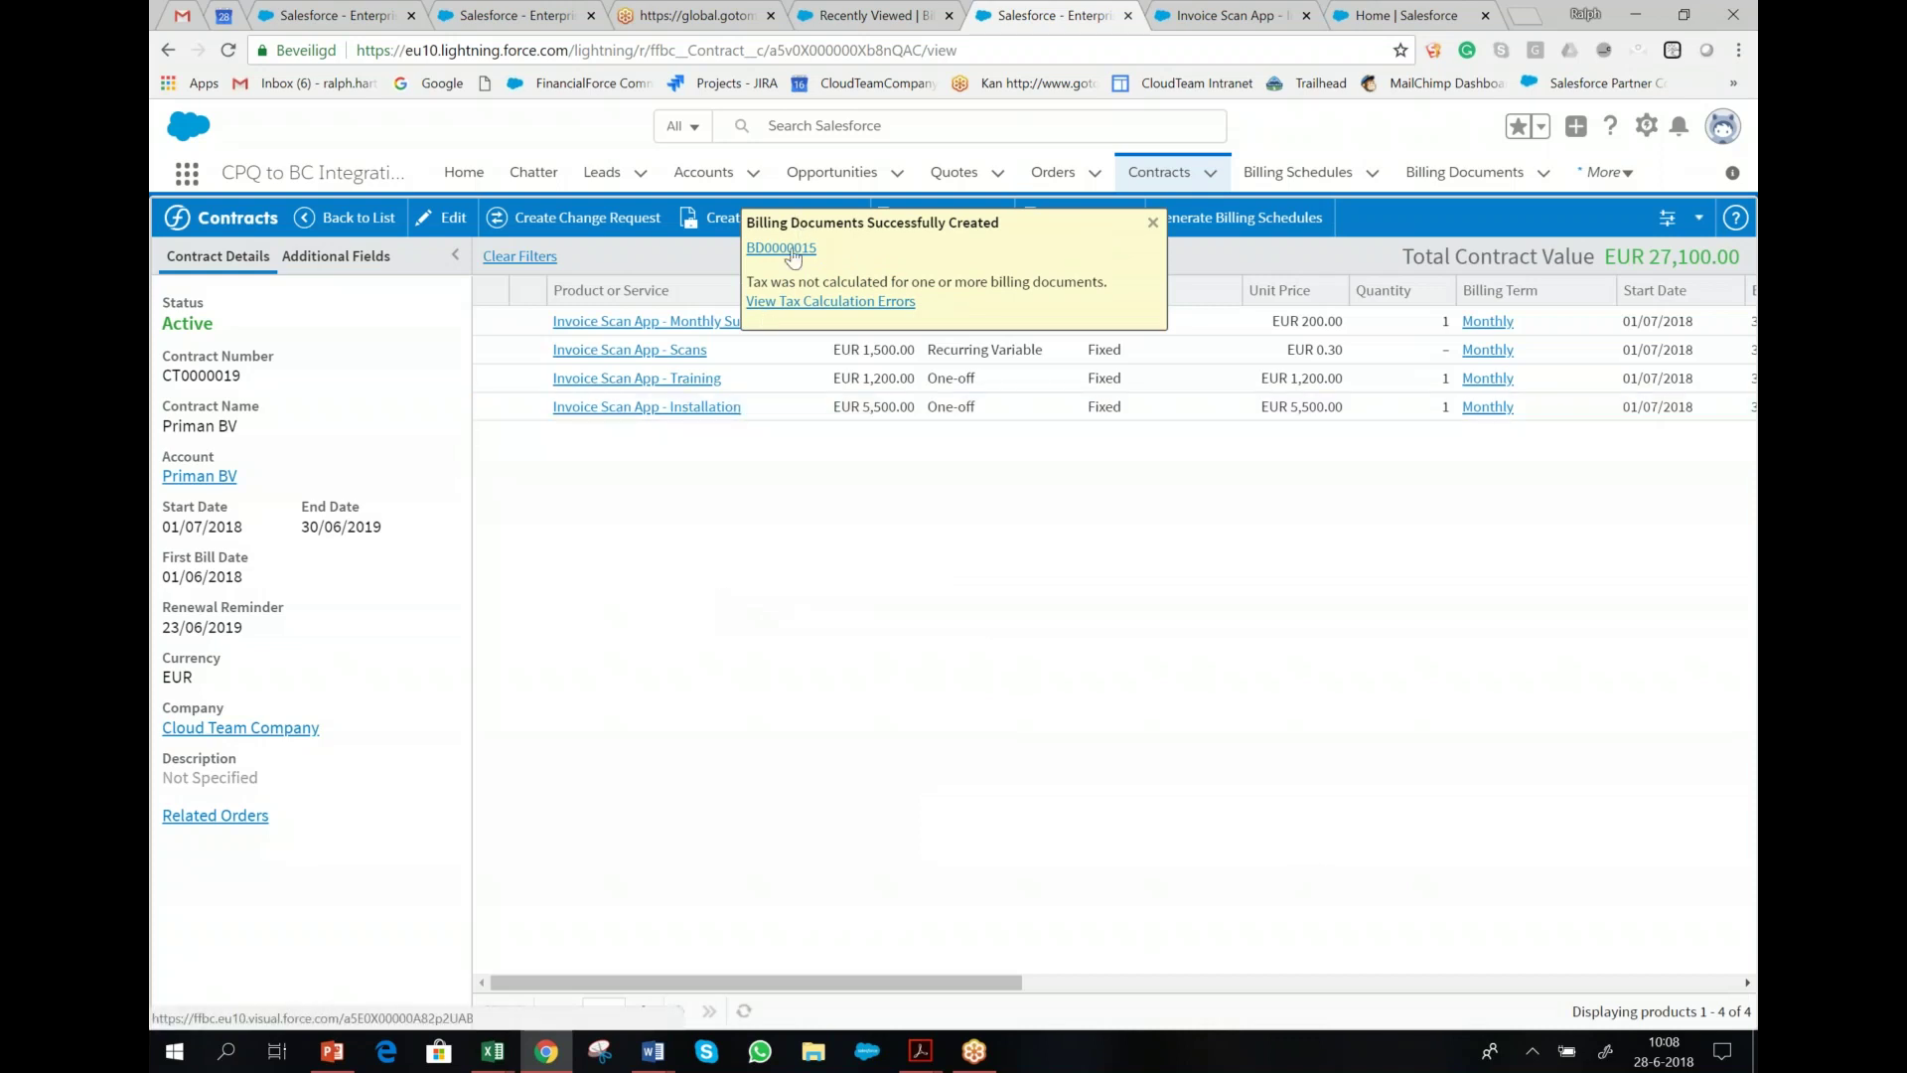
pyautogui.moveTo(791, 256)
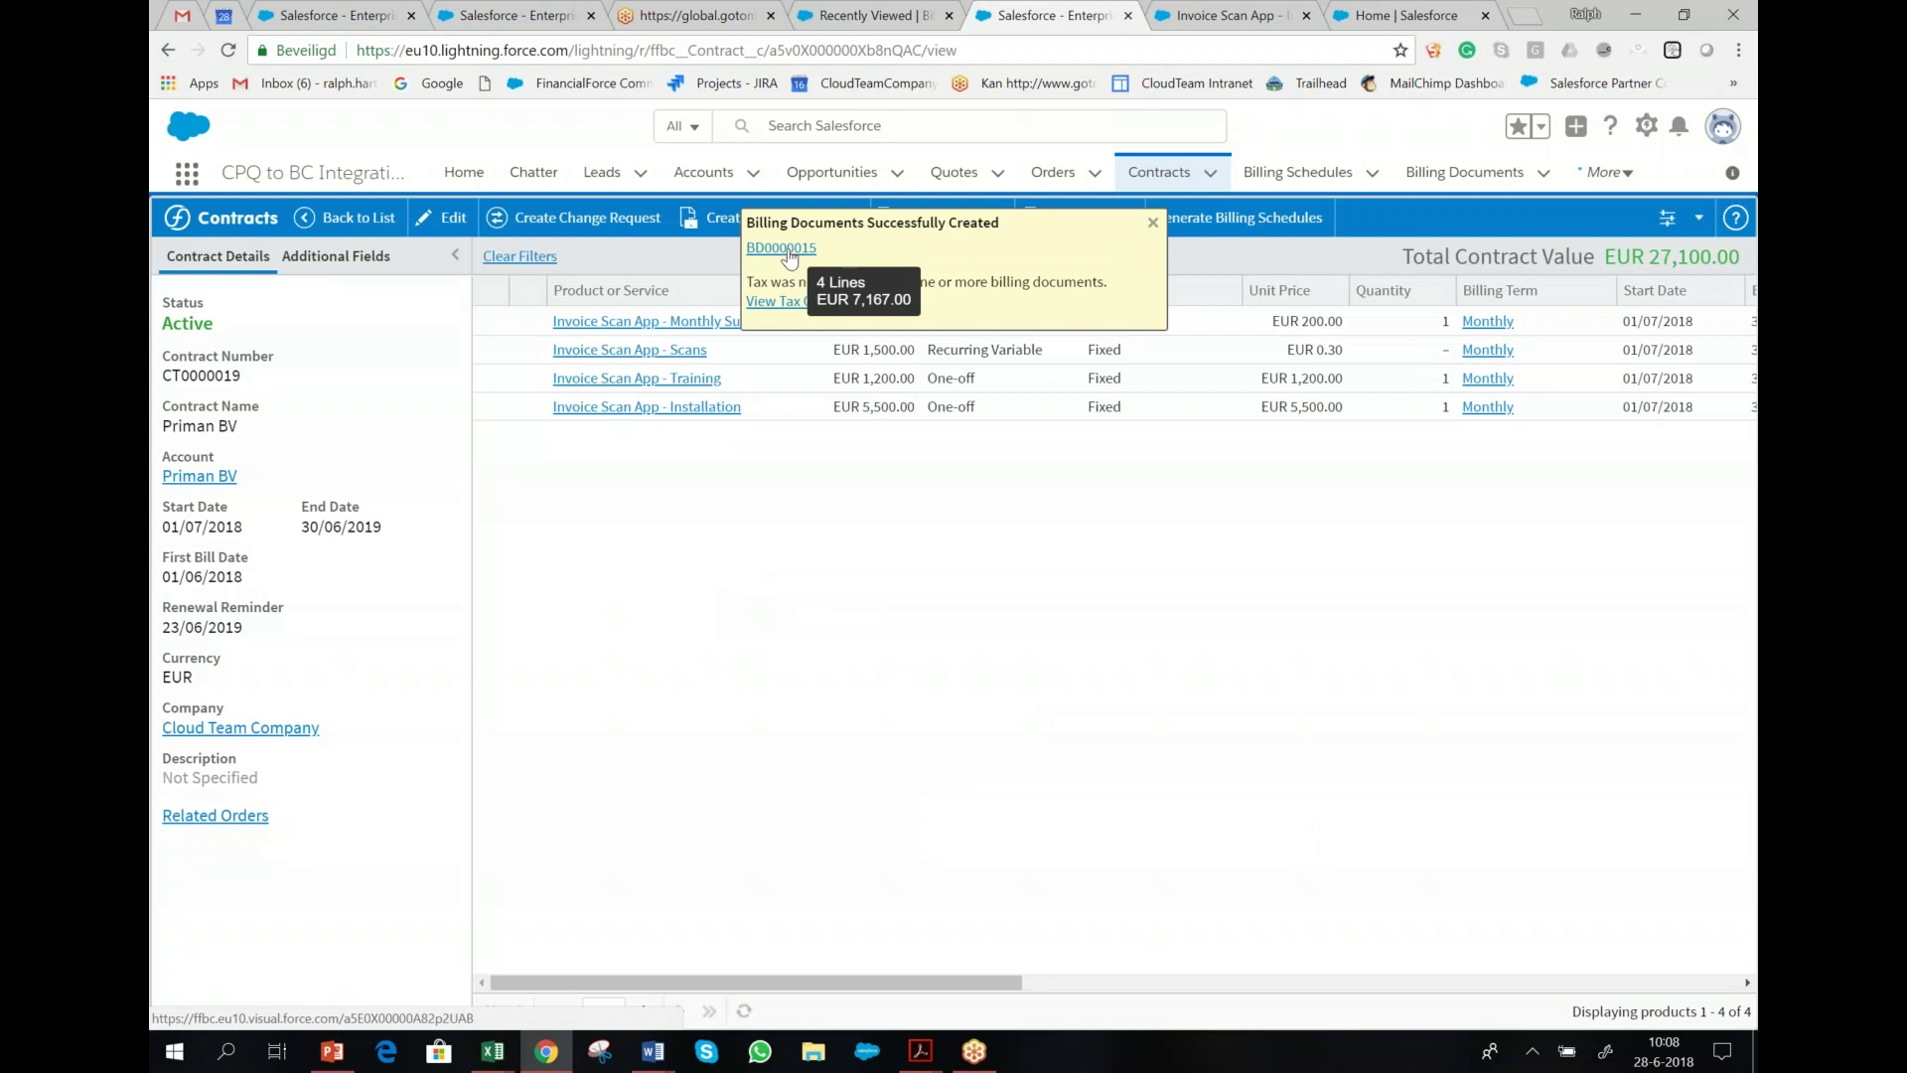
pyautogui.click(792, 250)
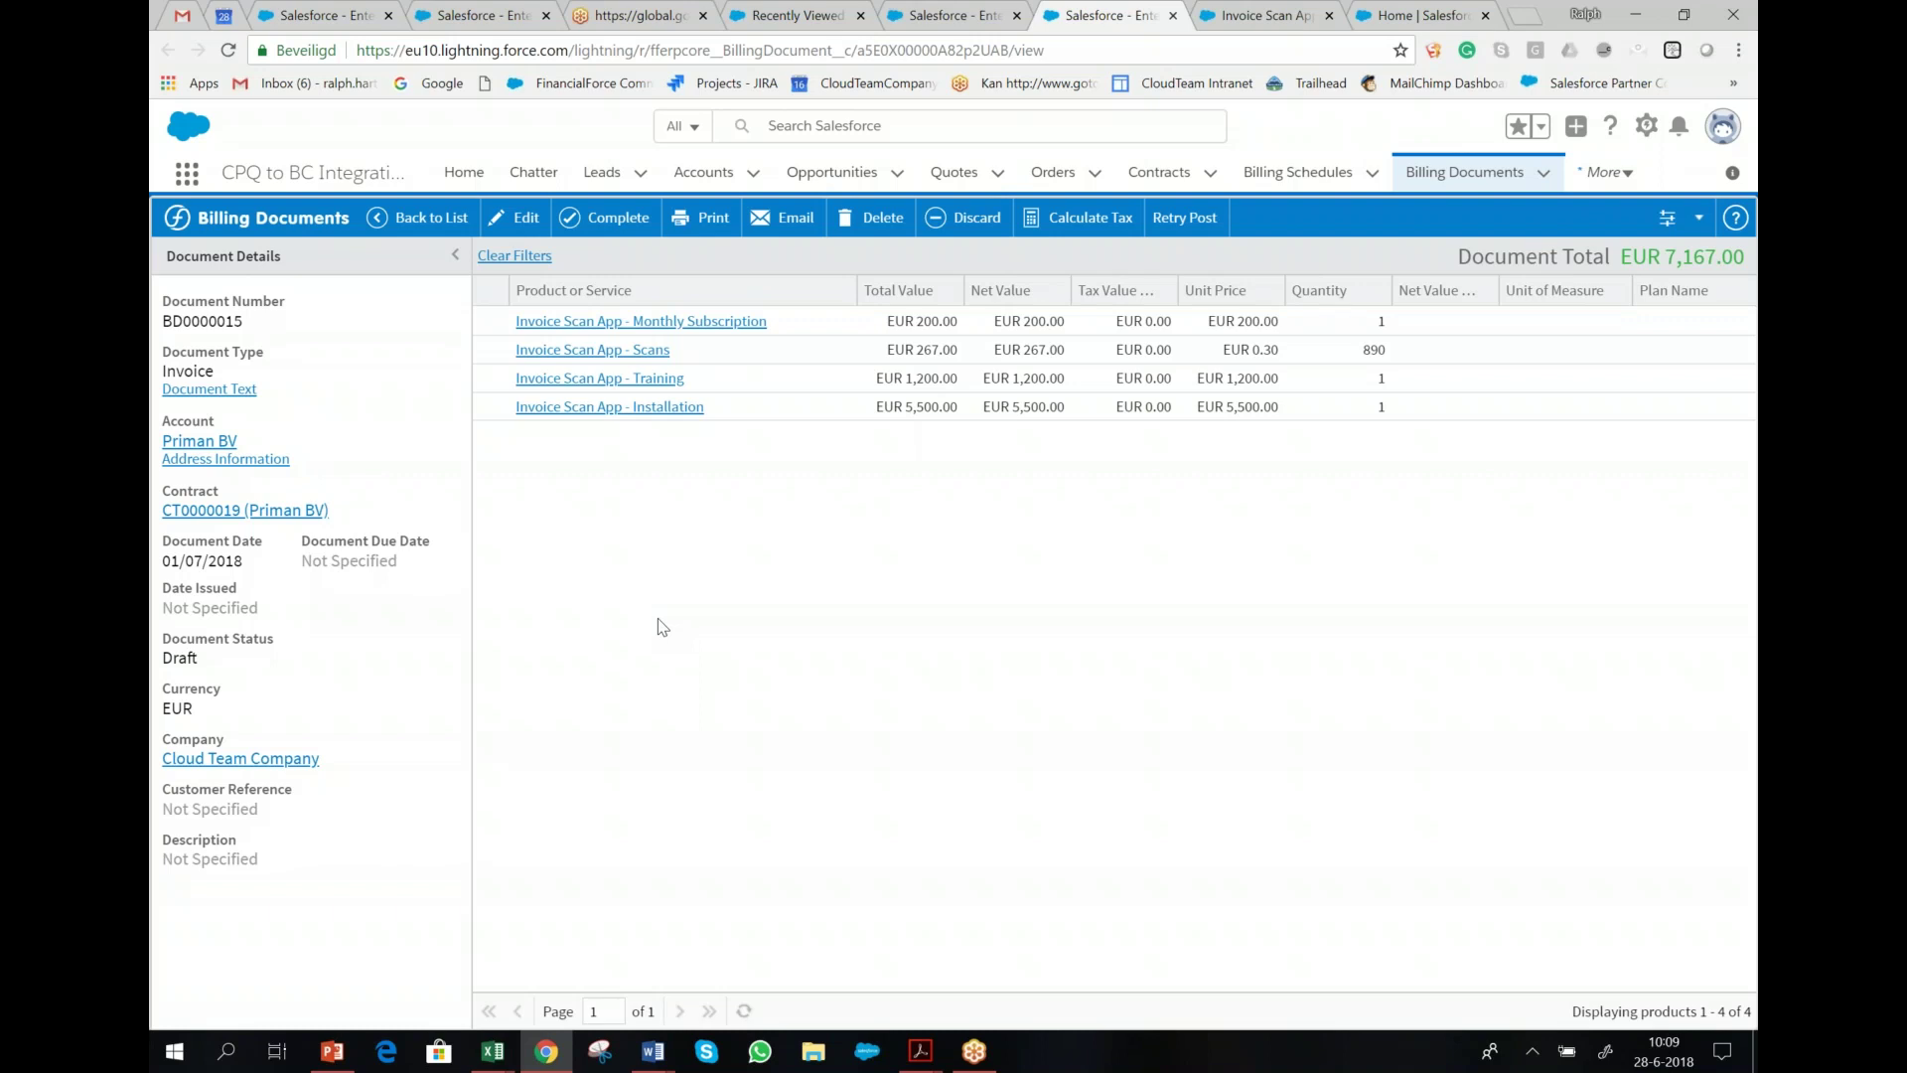
# - Return to the contract and start a second billing document, setting the billing range from 01/07/2018 to 31/07/2018
pyautogui.click(964, 17)
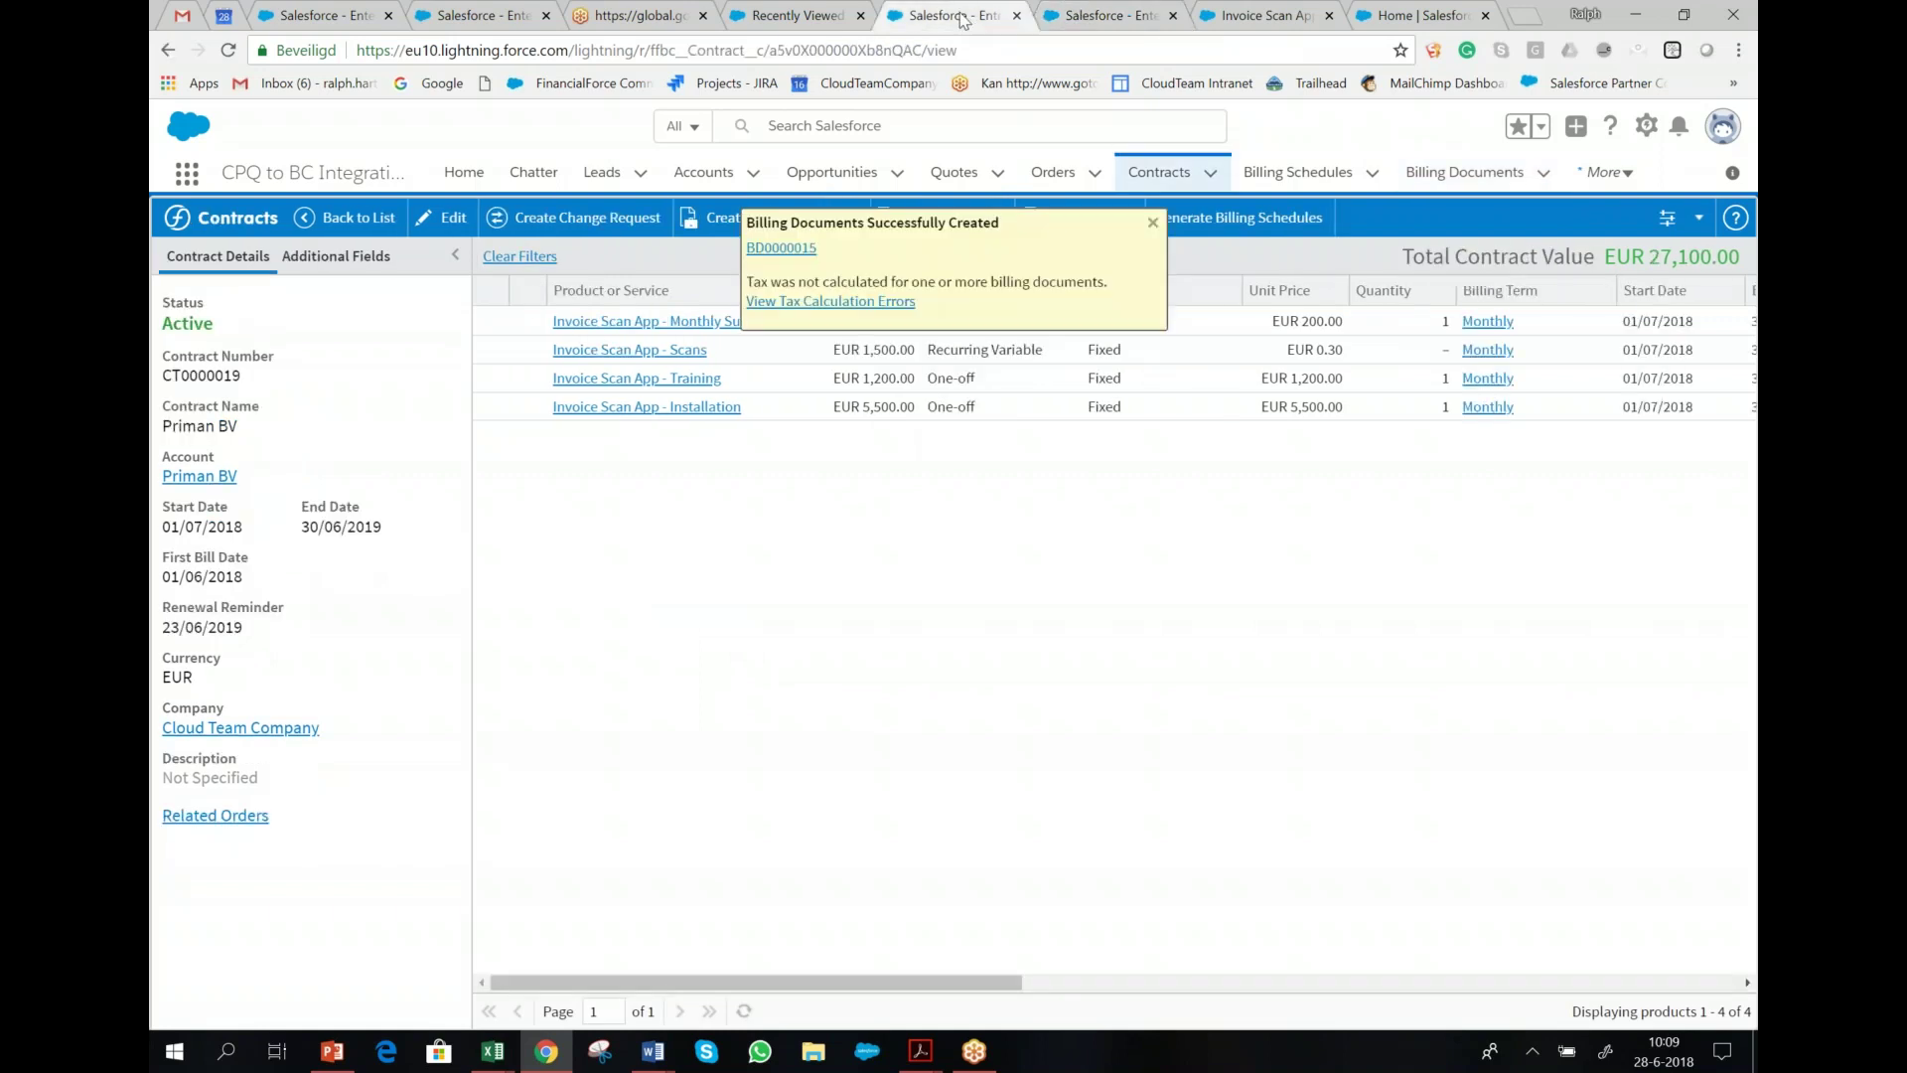
pyautogui.click(1151, 225)
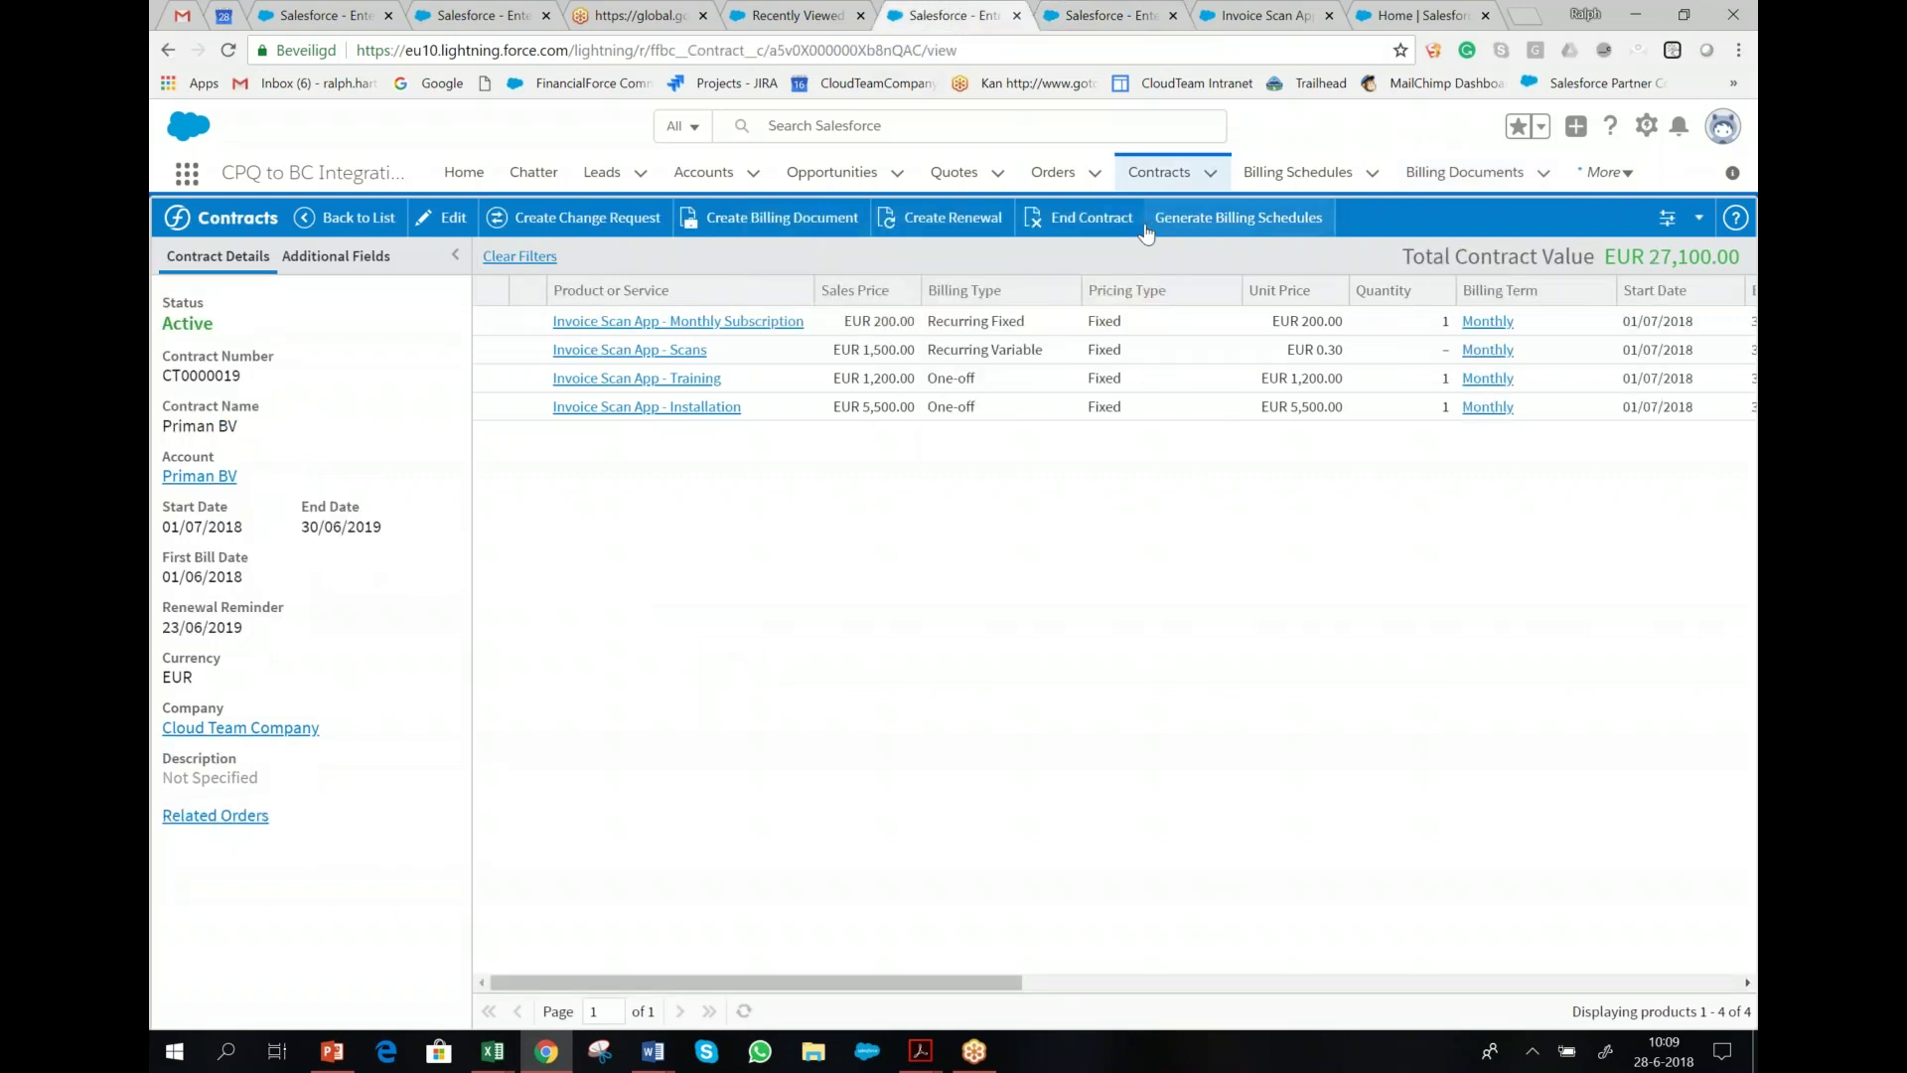
pyautogui.click(798, 221)
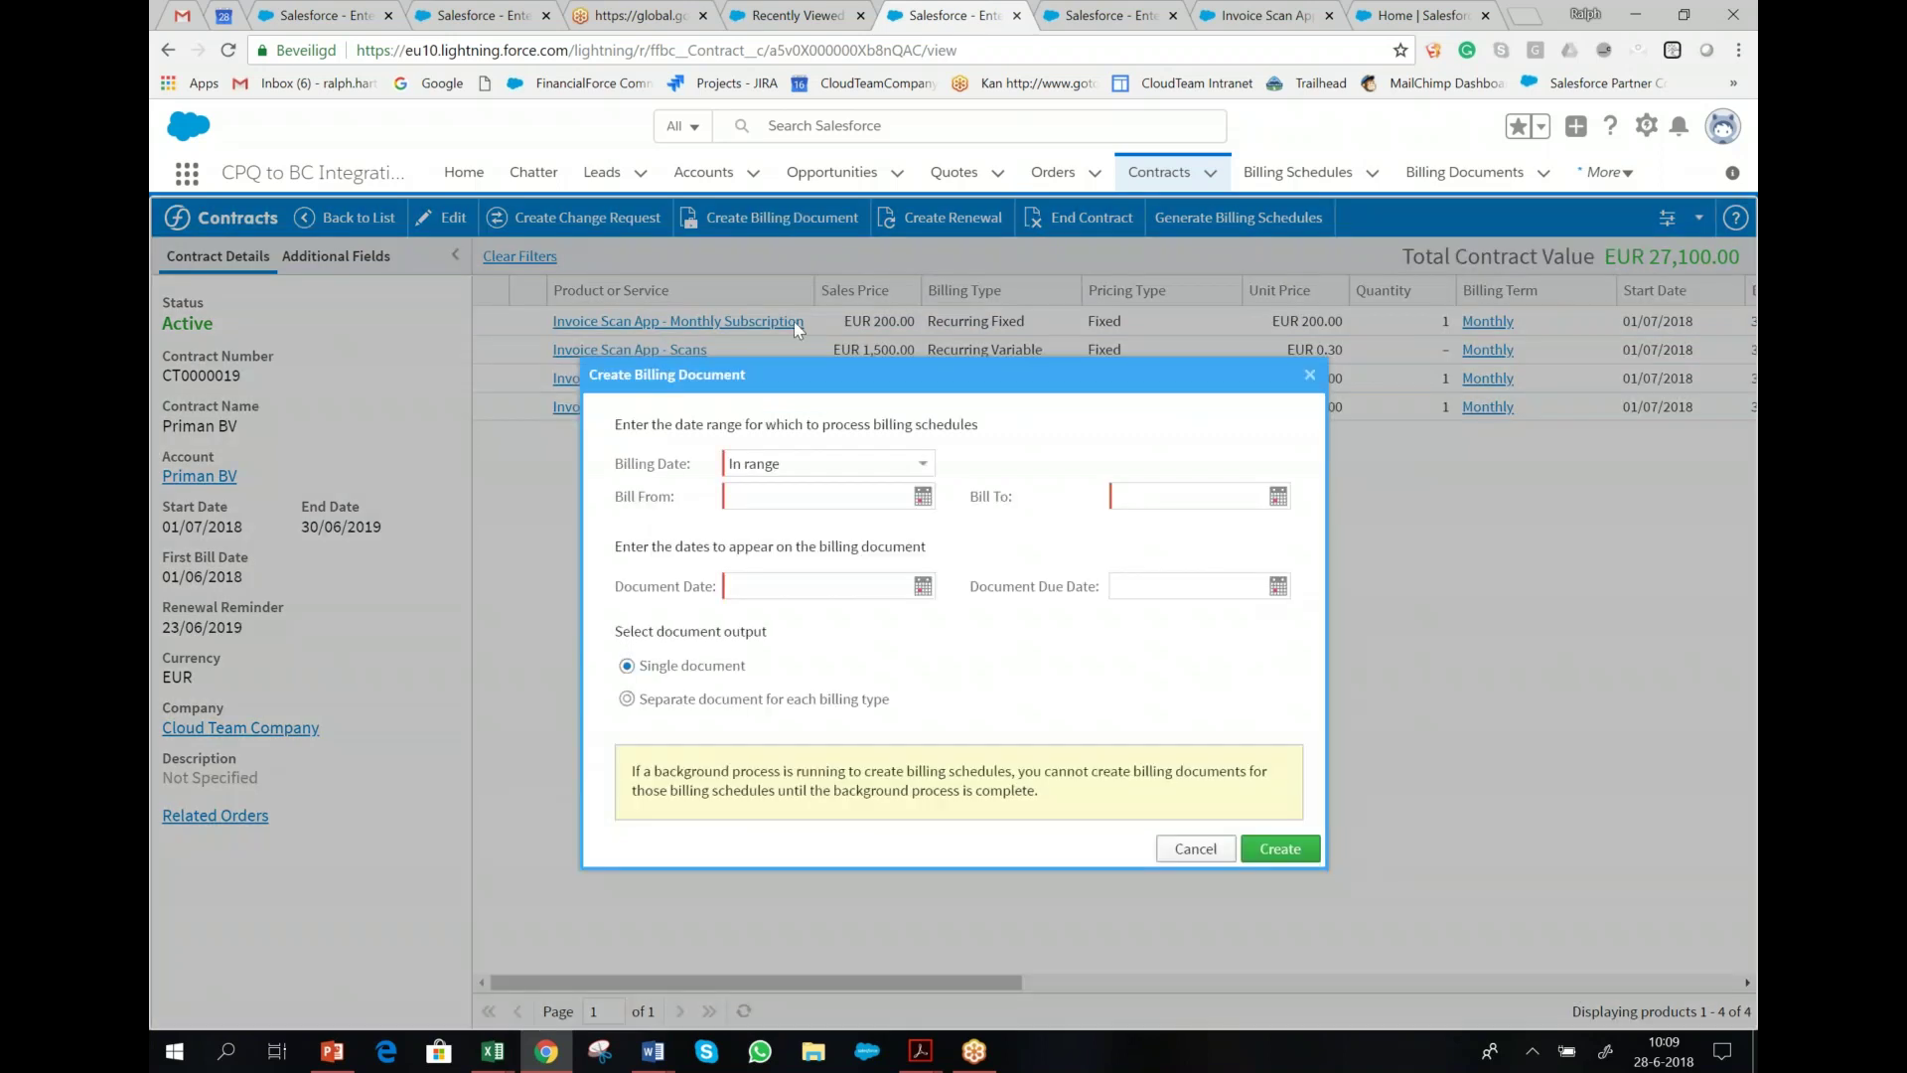
pyautogui.click(920, 504)
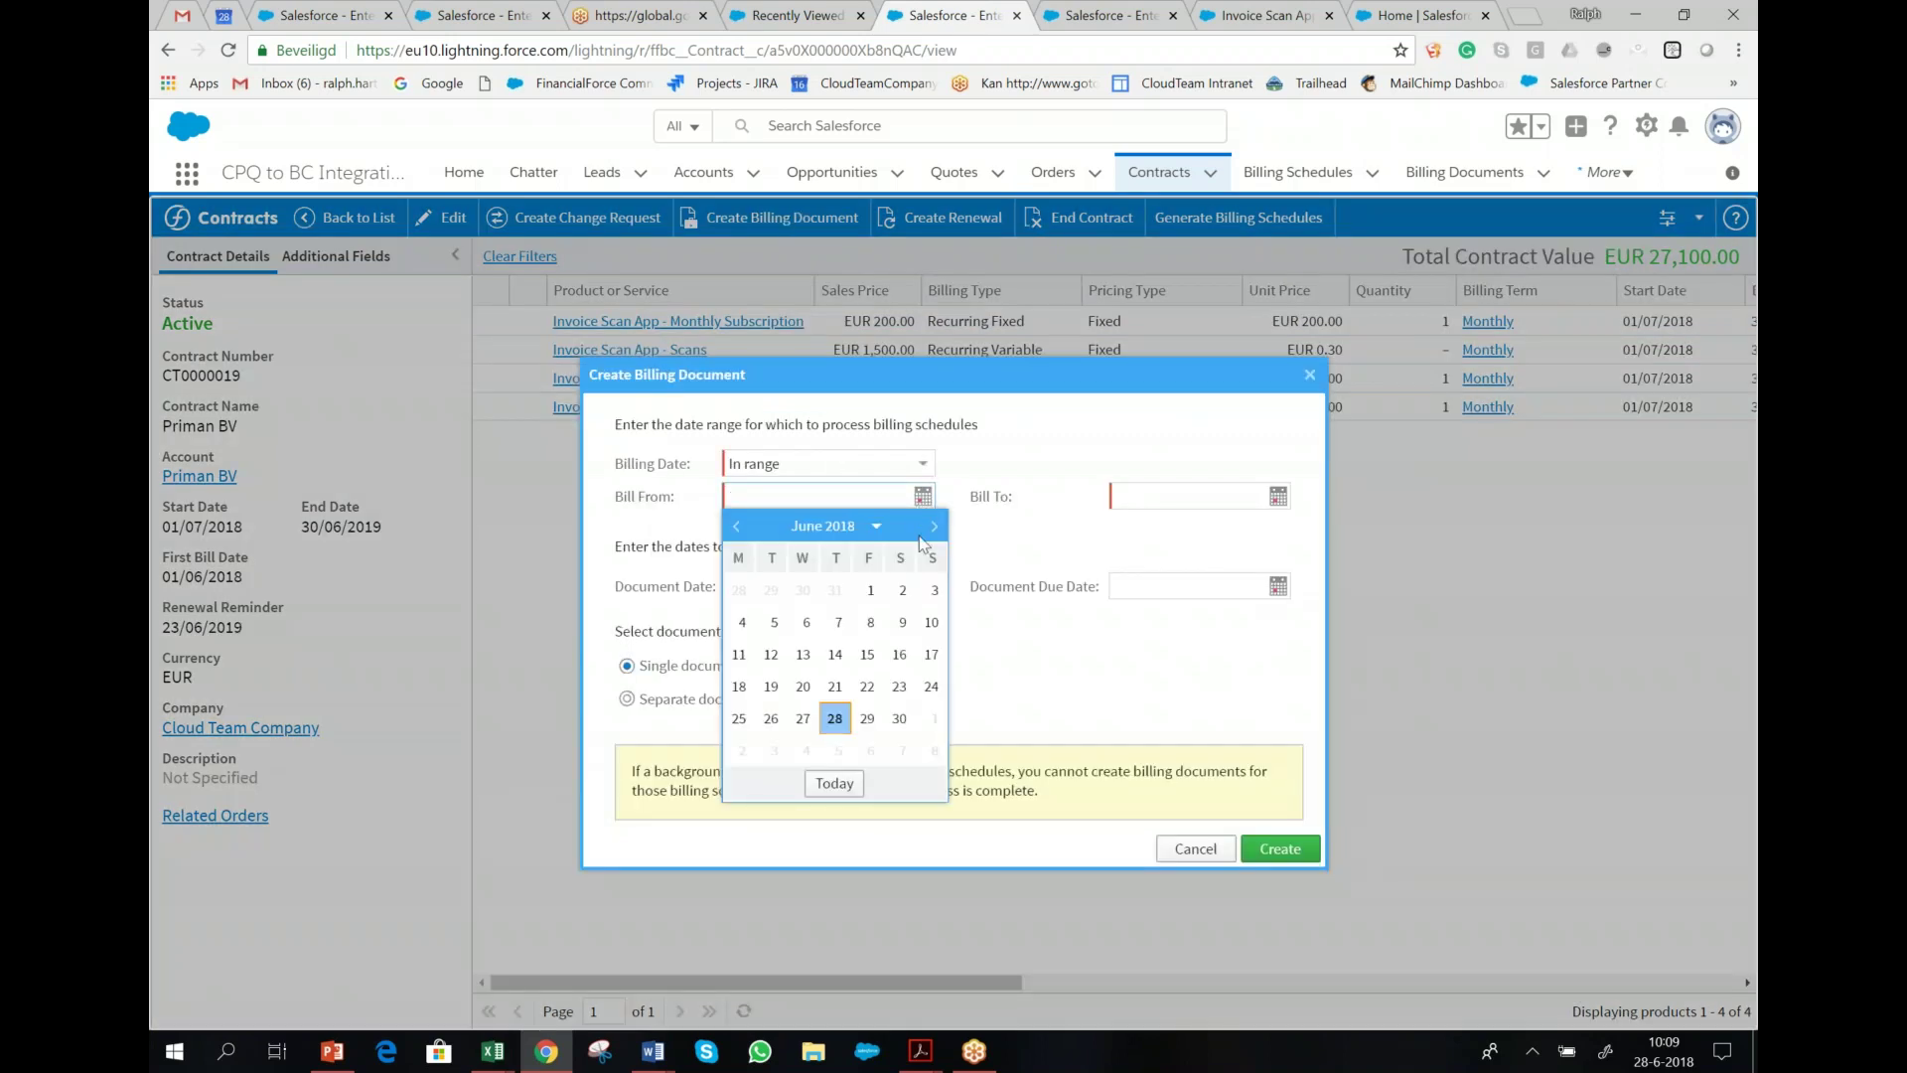
pyautogui.click(933, 529)
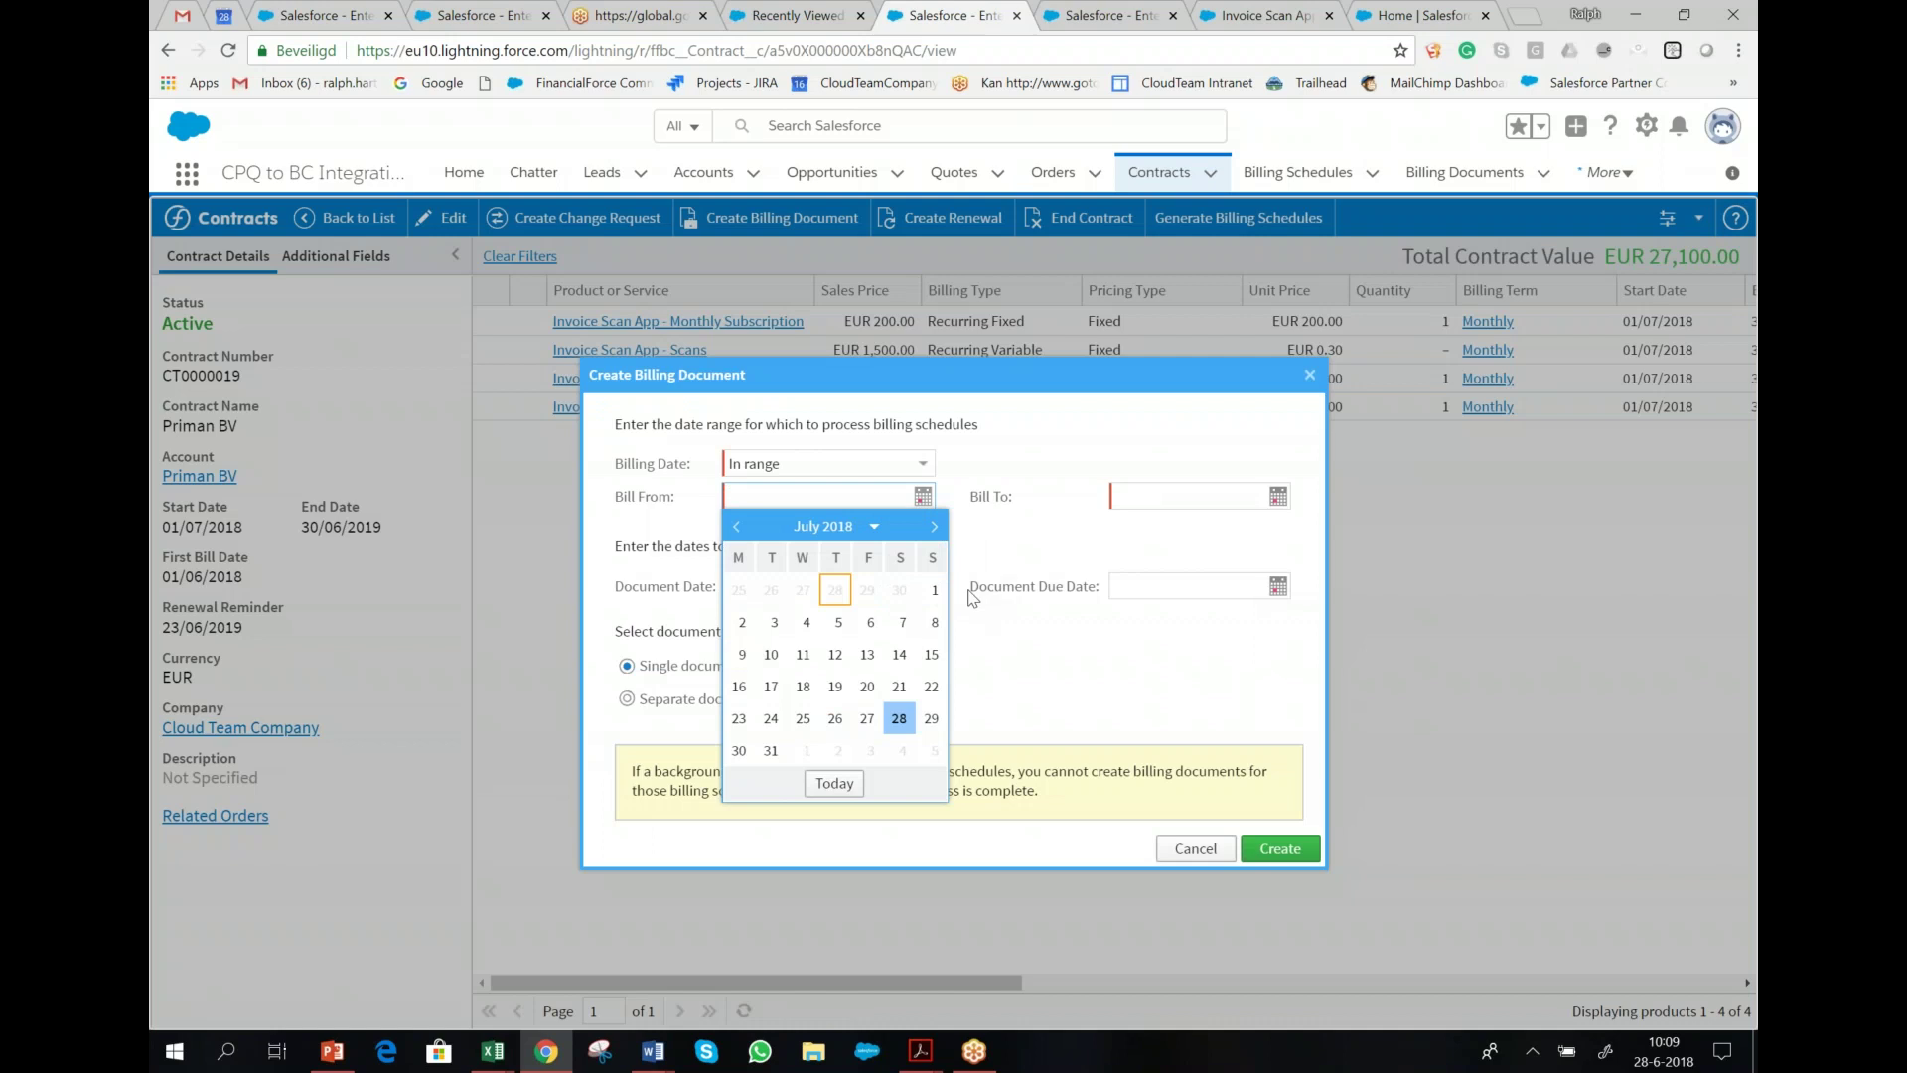
pyautogui.click(934, 590)
pyautogui.click(1278, 496)
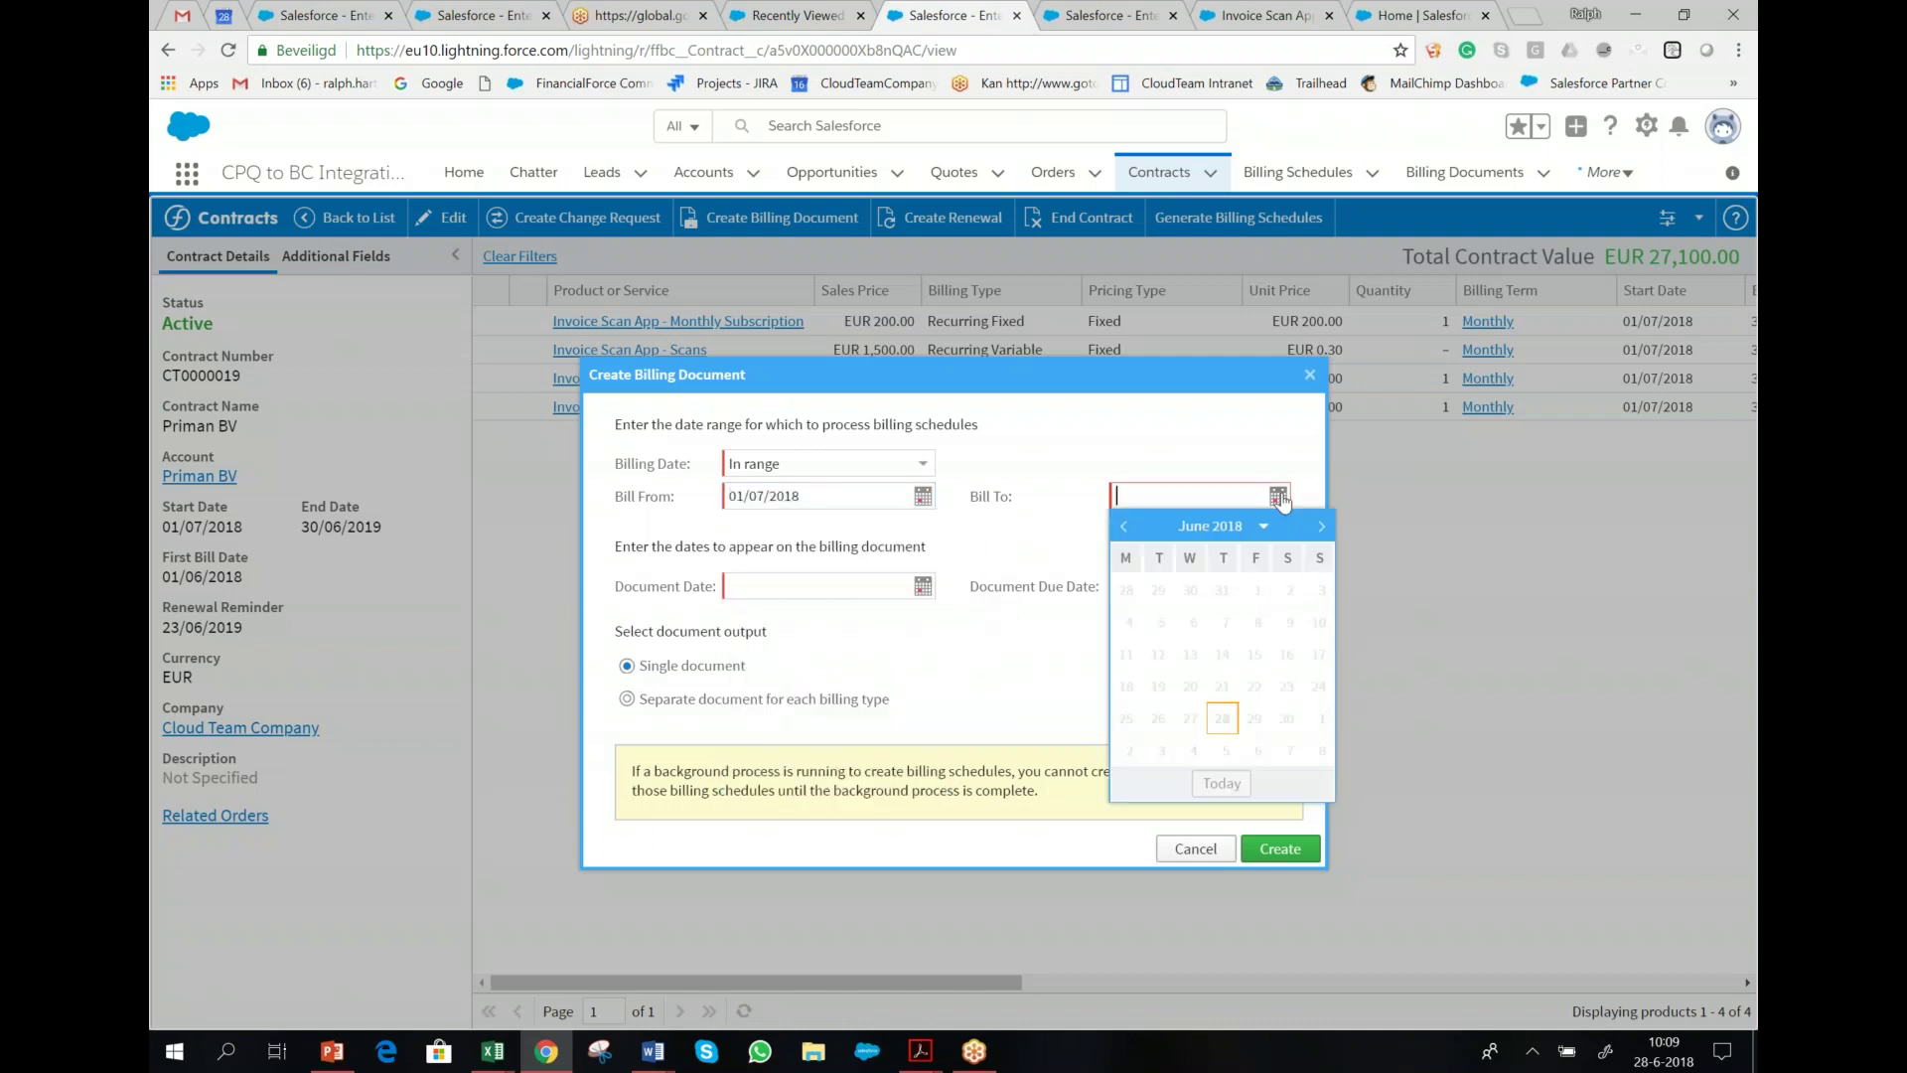
pyautogui.click(1325, 530)
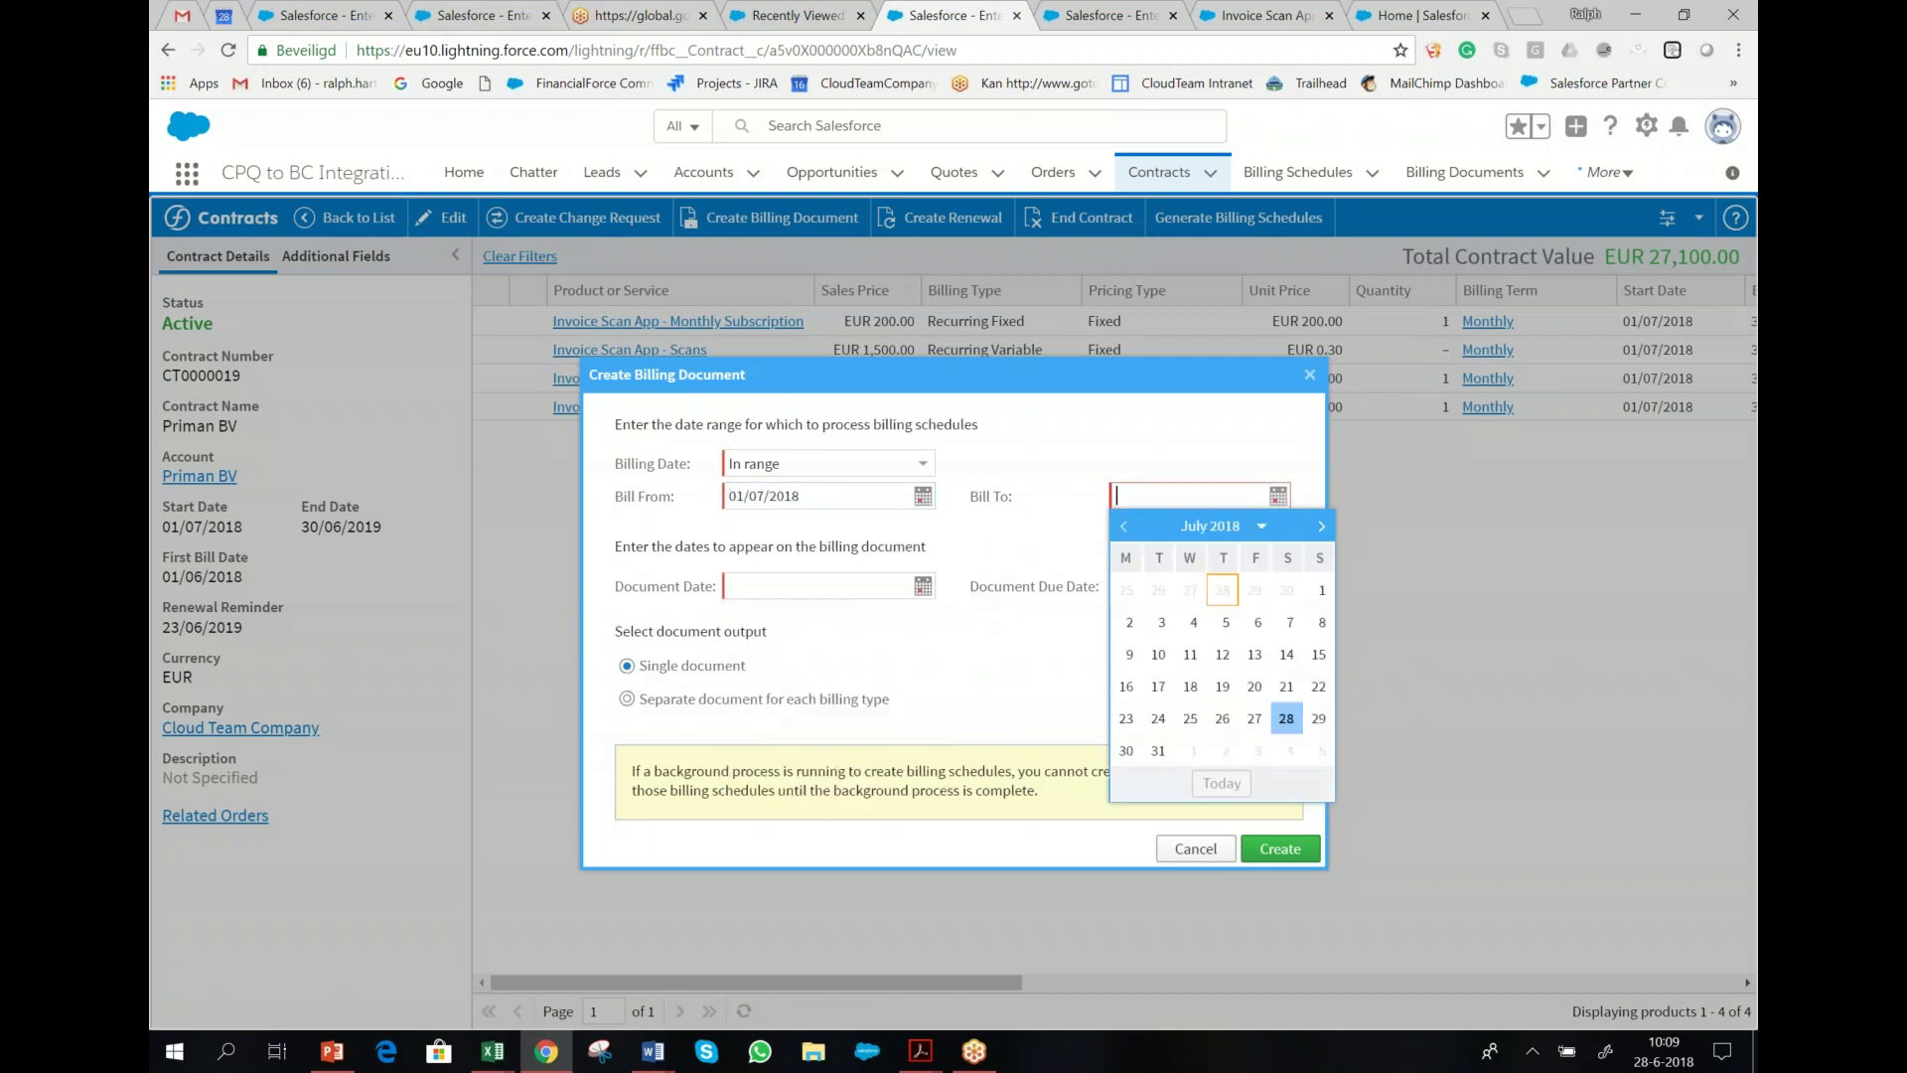
pyautogui.click(1158, 750)
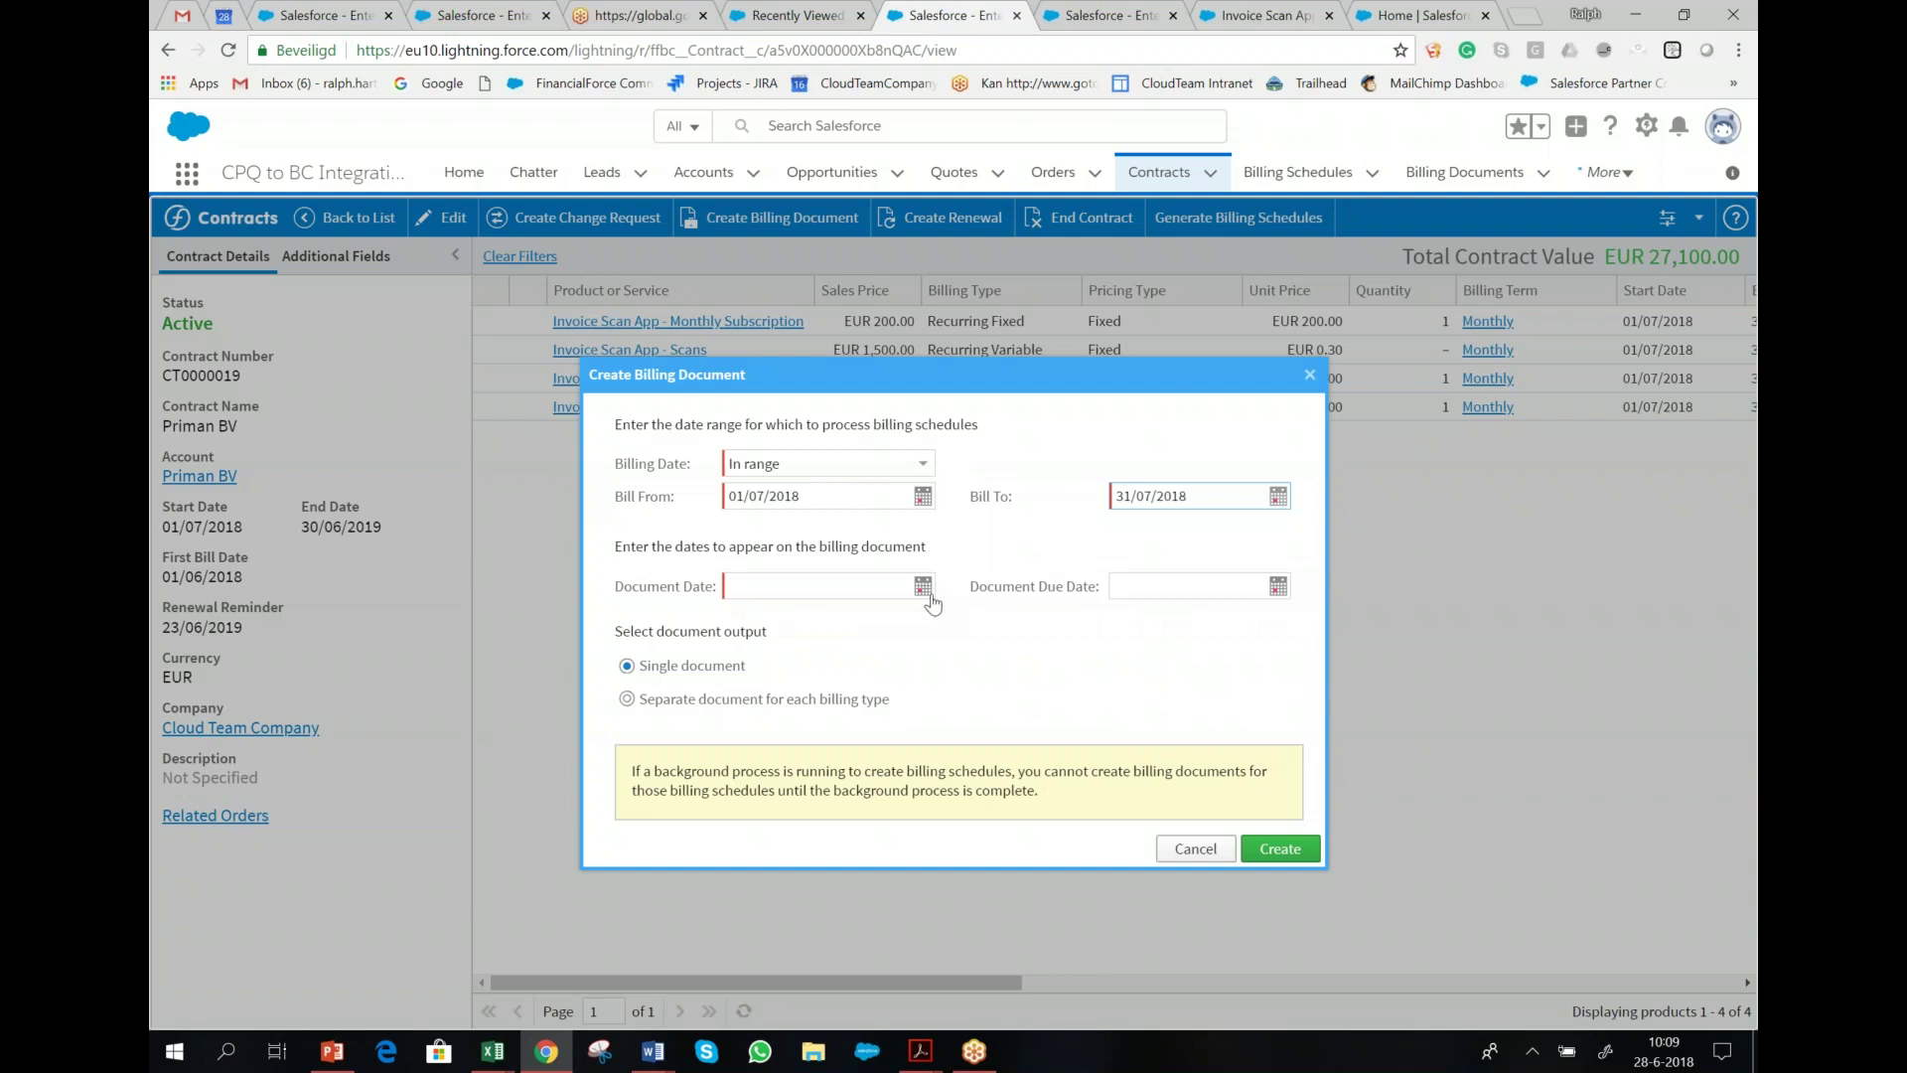
# - Set the document date to 01/08/2018 and create the billing document as a single document
pyautogui.click(923, 586)
pyautogui.click(934, 807)
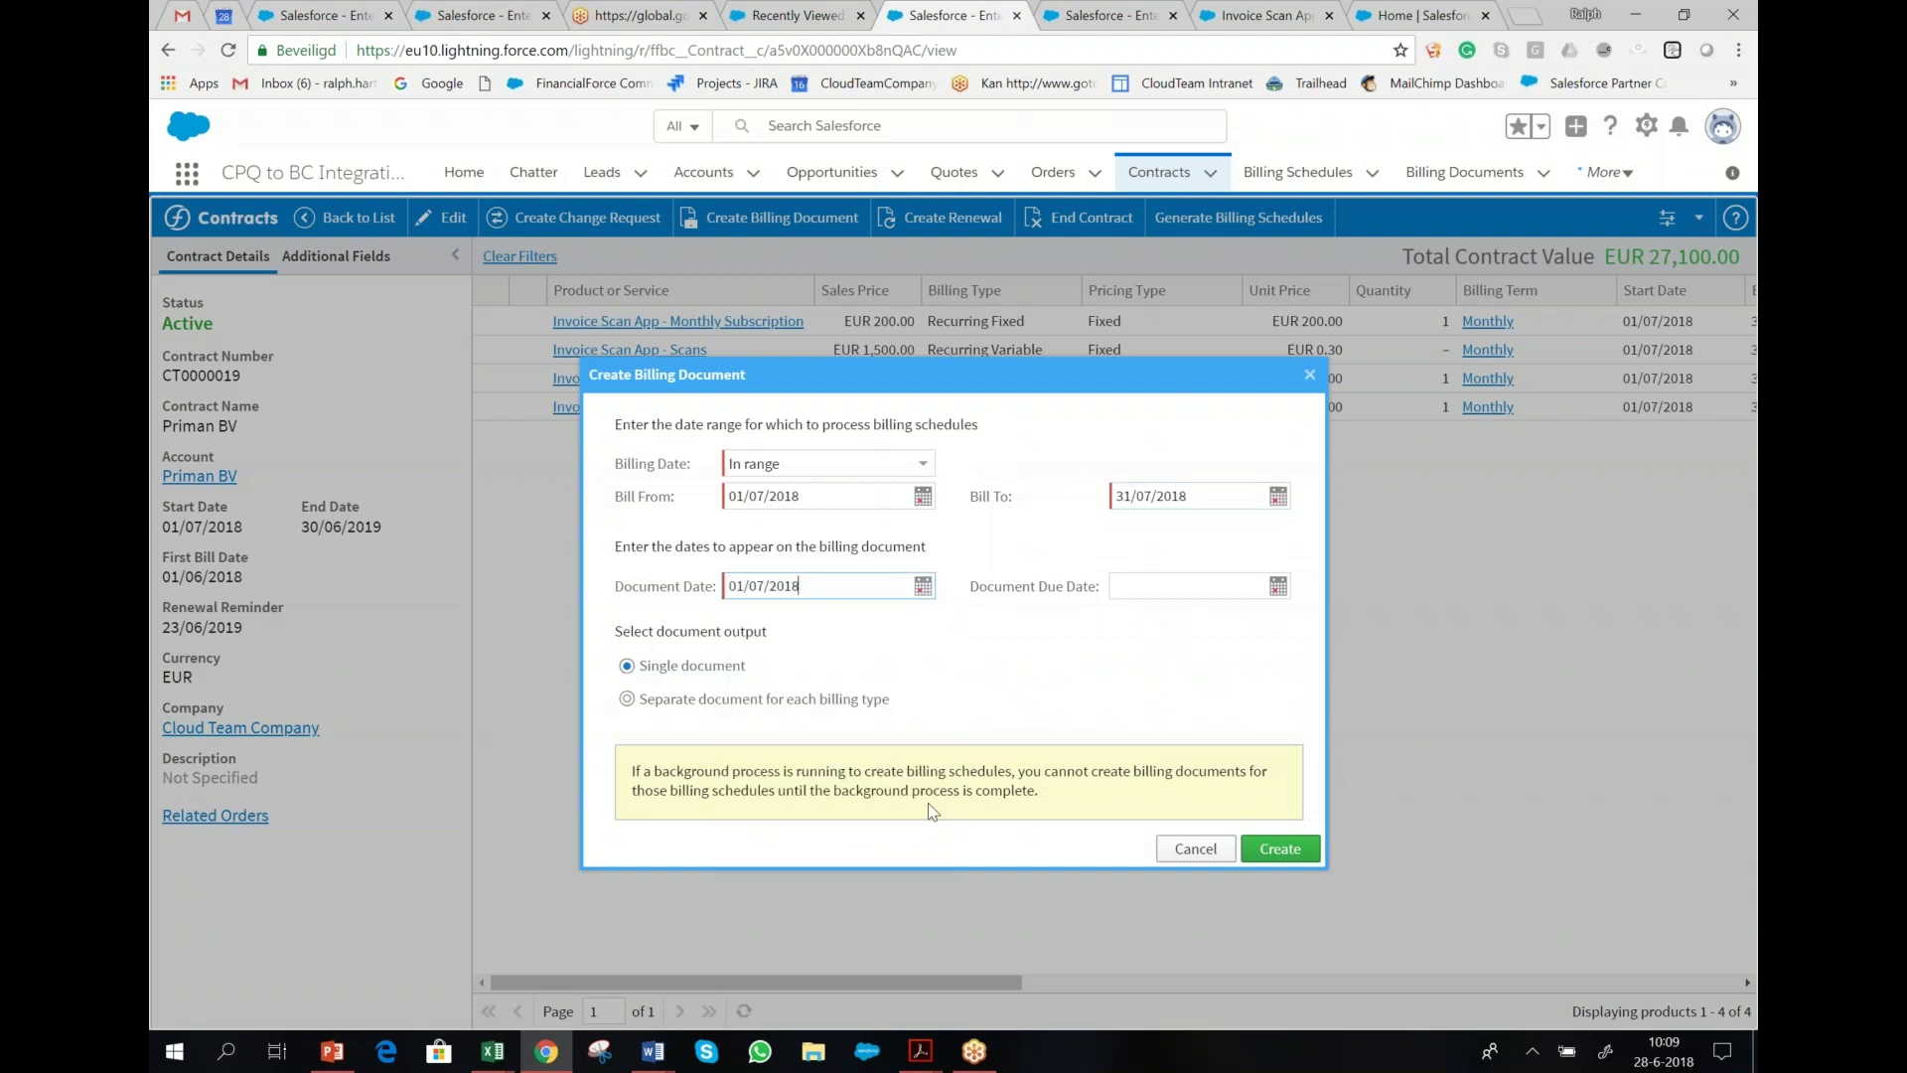
pyautogui.click(929, 592)
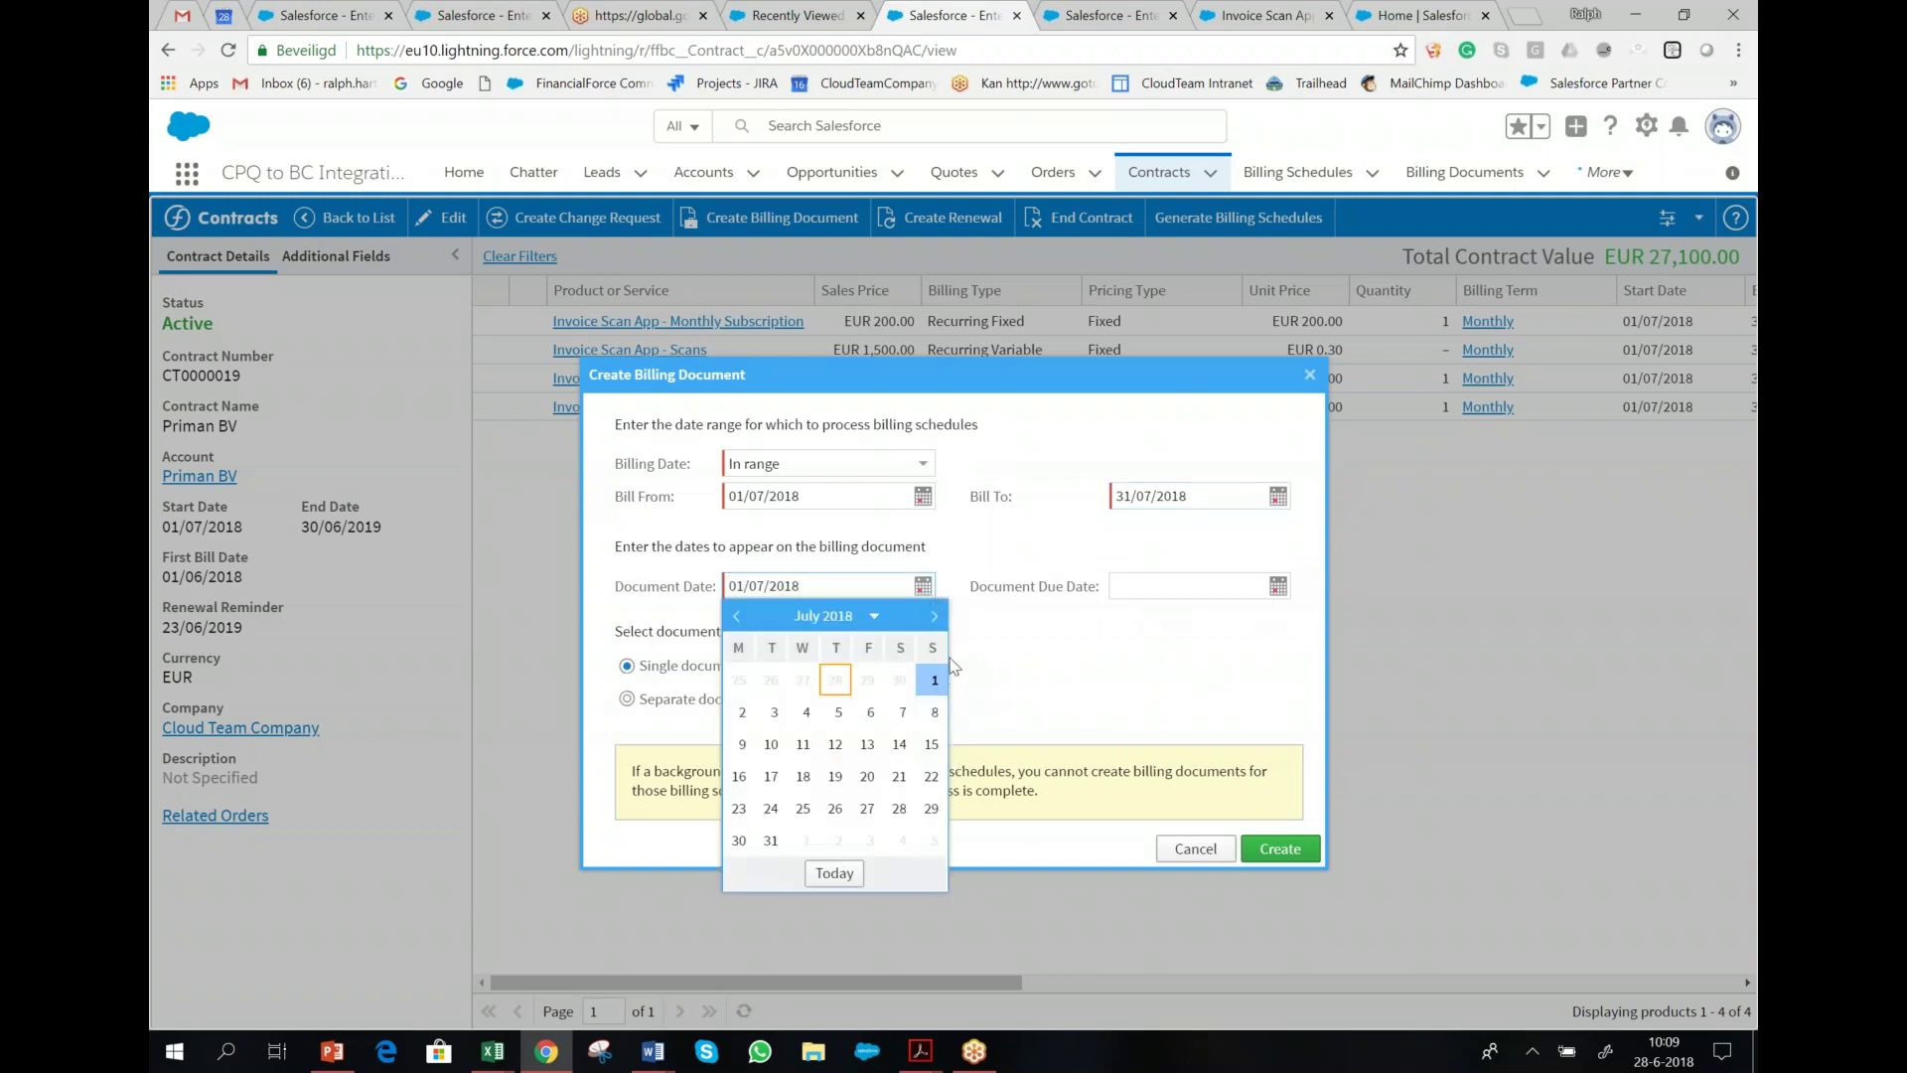
pyautogui.click(935, 617)
pyautogui.click(806, 679)
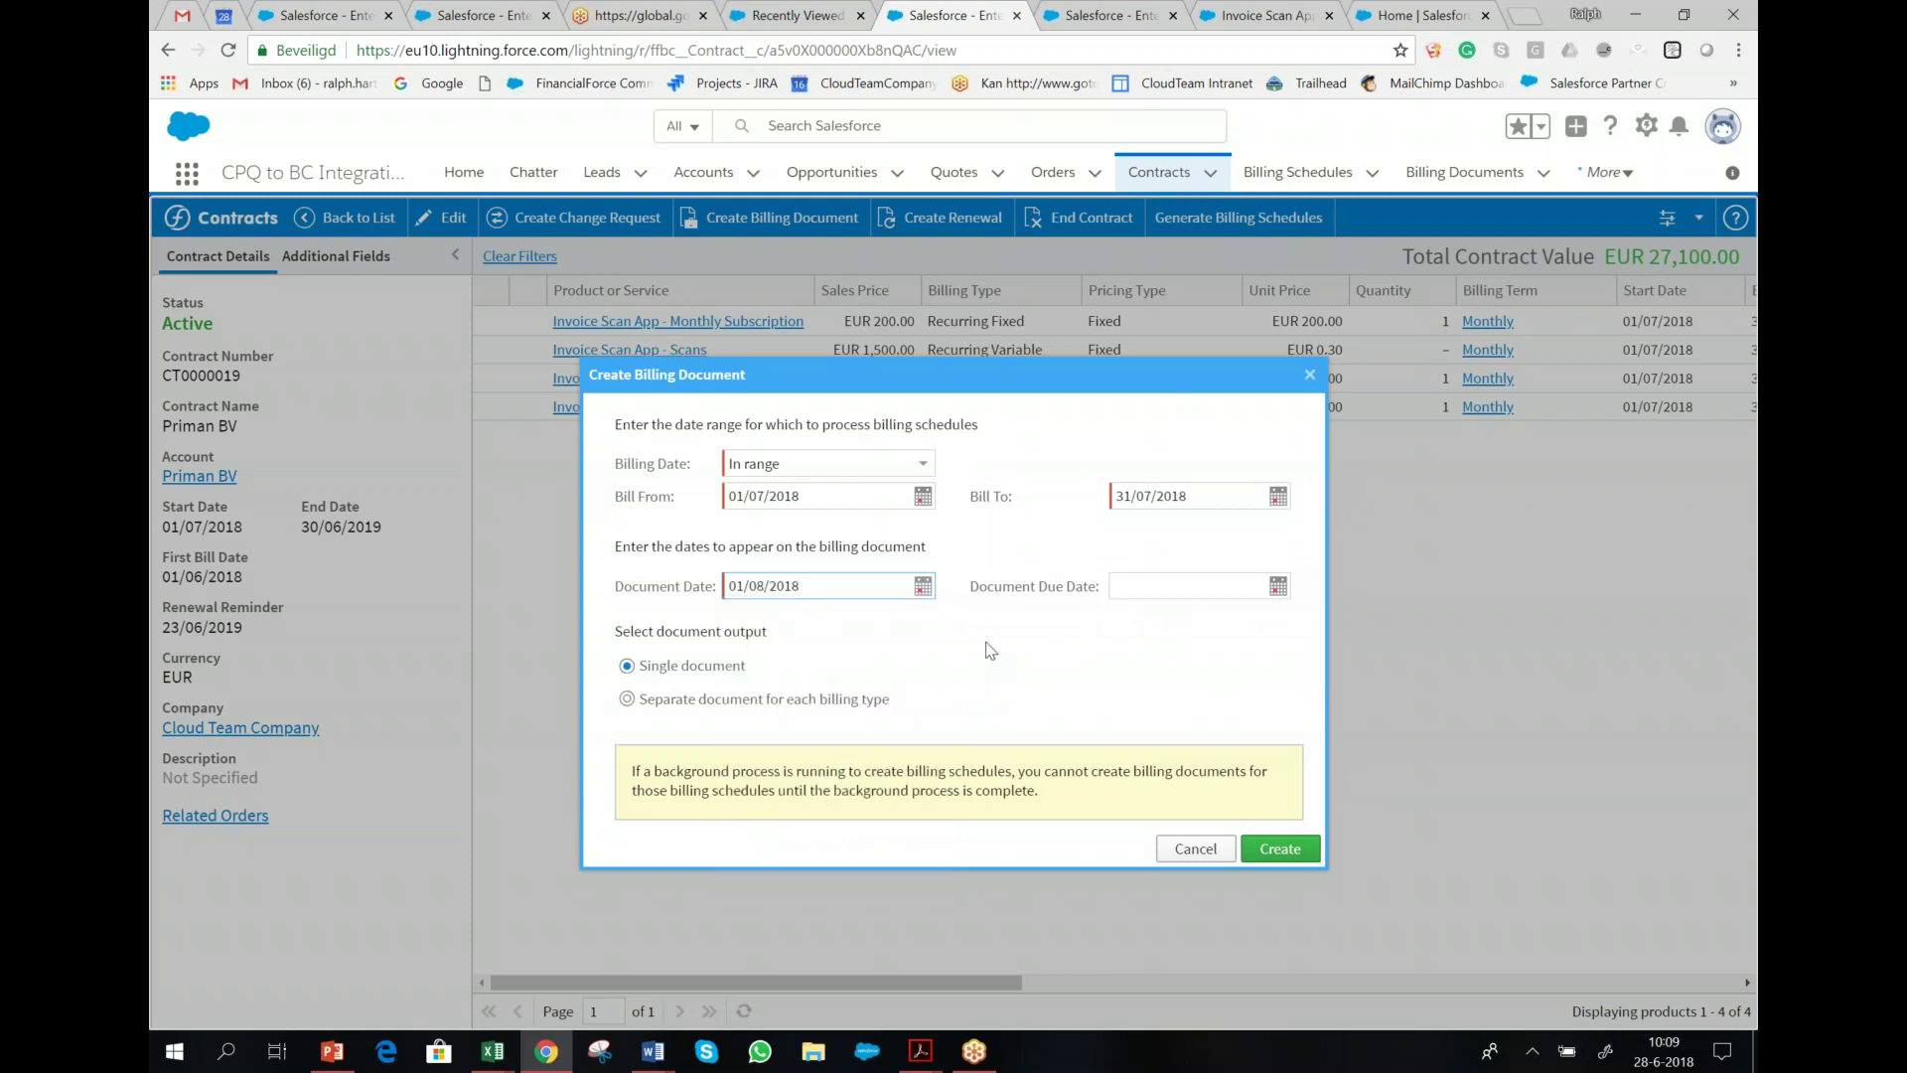
pyautogui.click(1296, 849)
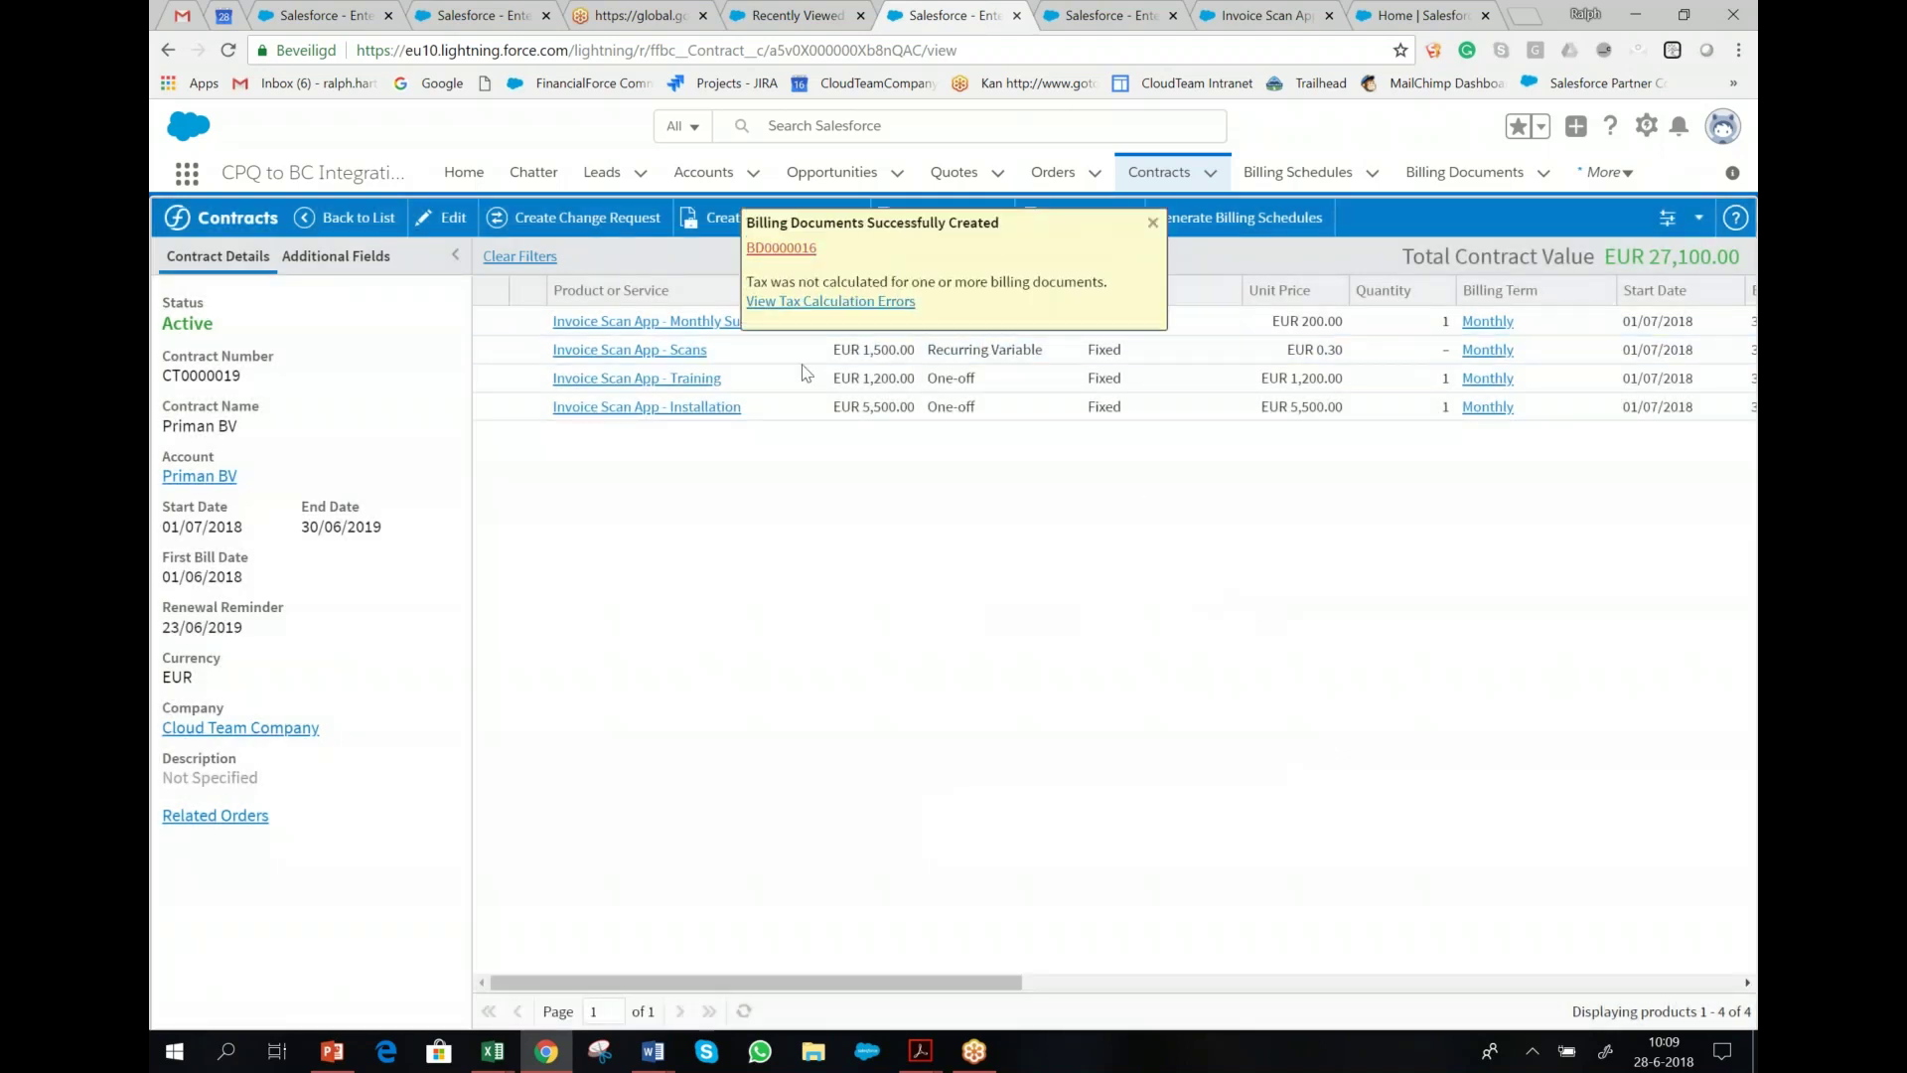
# - Open the July billing document to review its product lines, and go to its linked Priman BV contract
pyautogui.click(782, 250)
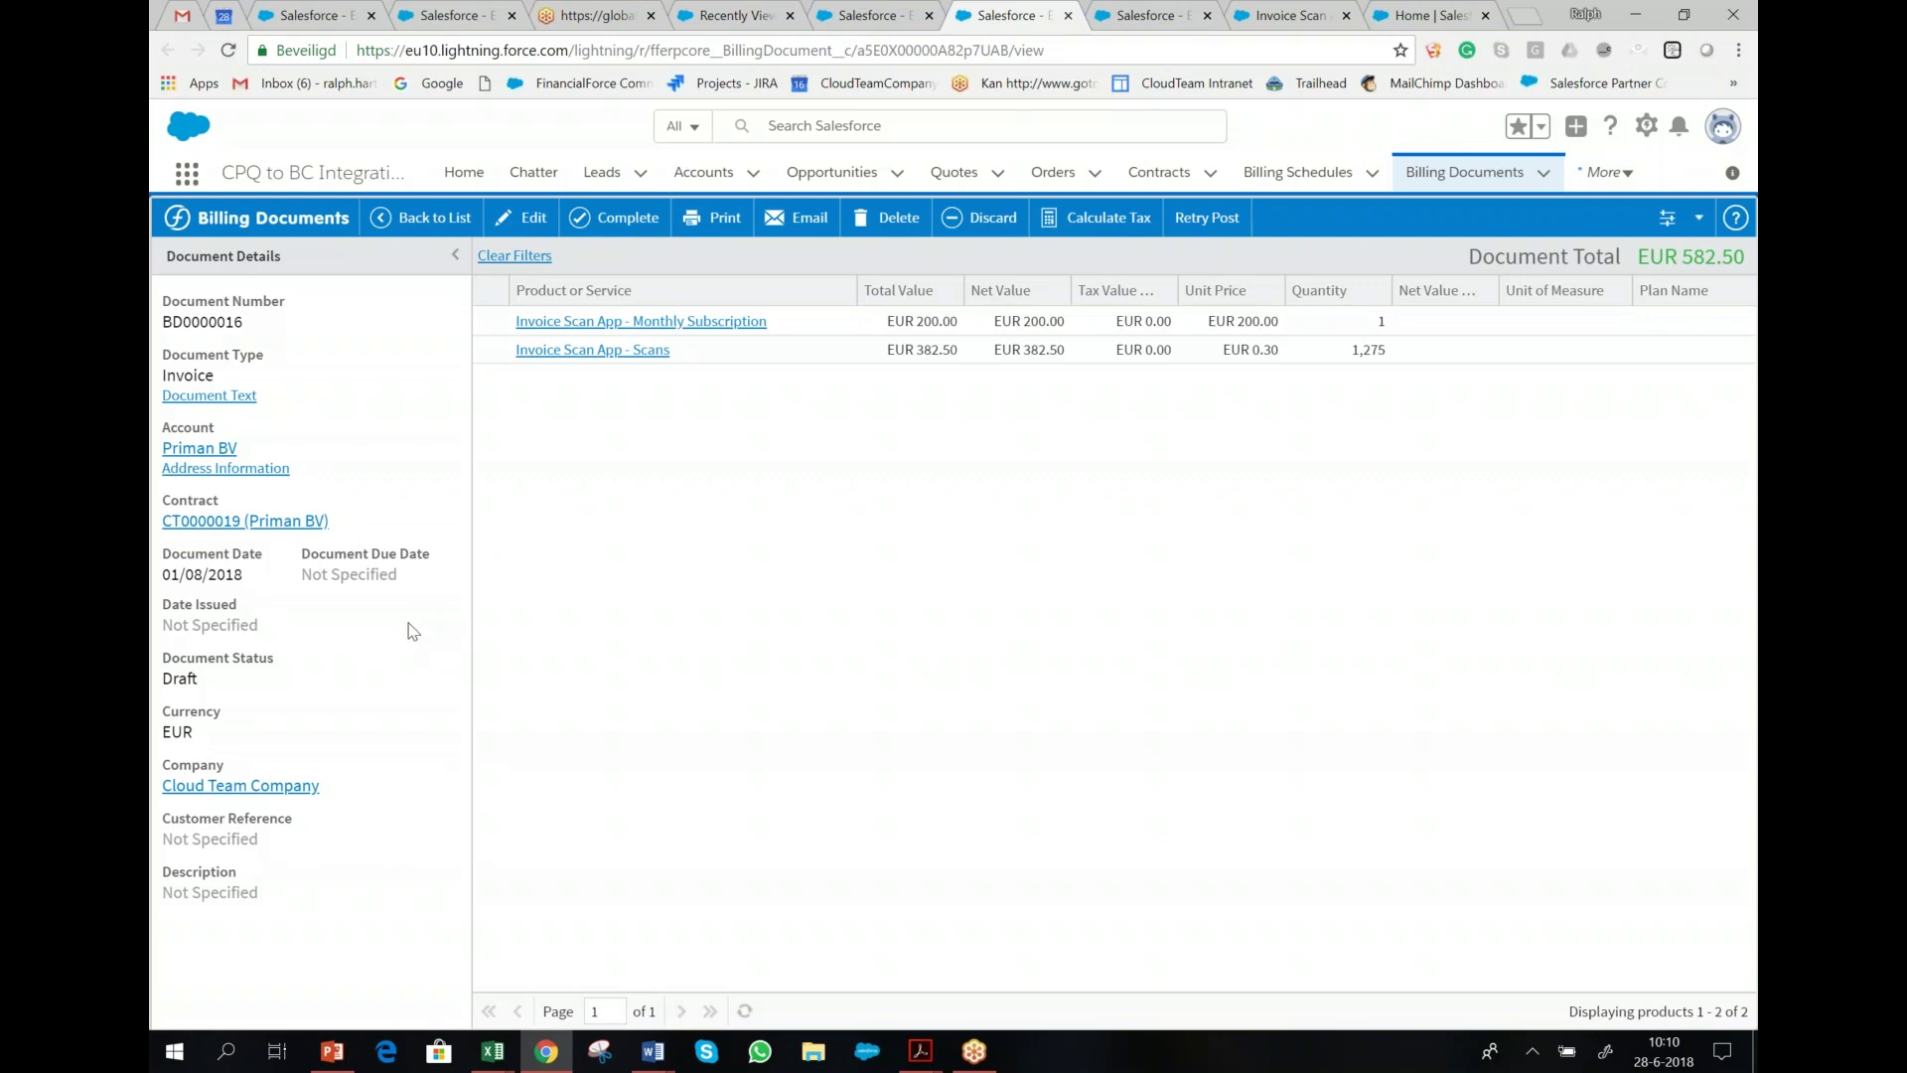
pyautogui.click(206, 523)
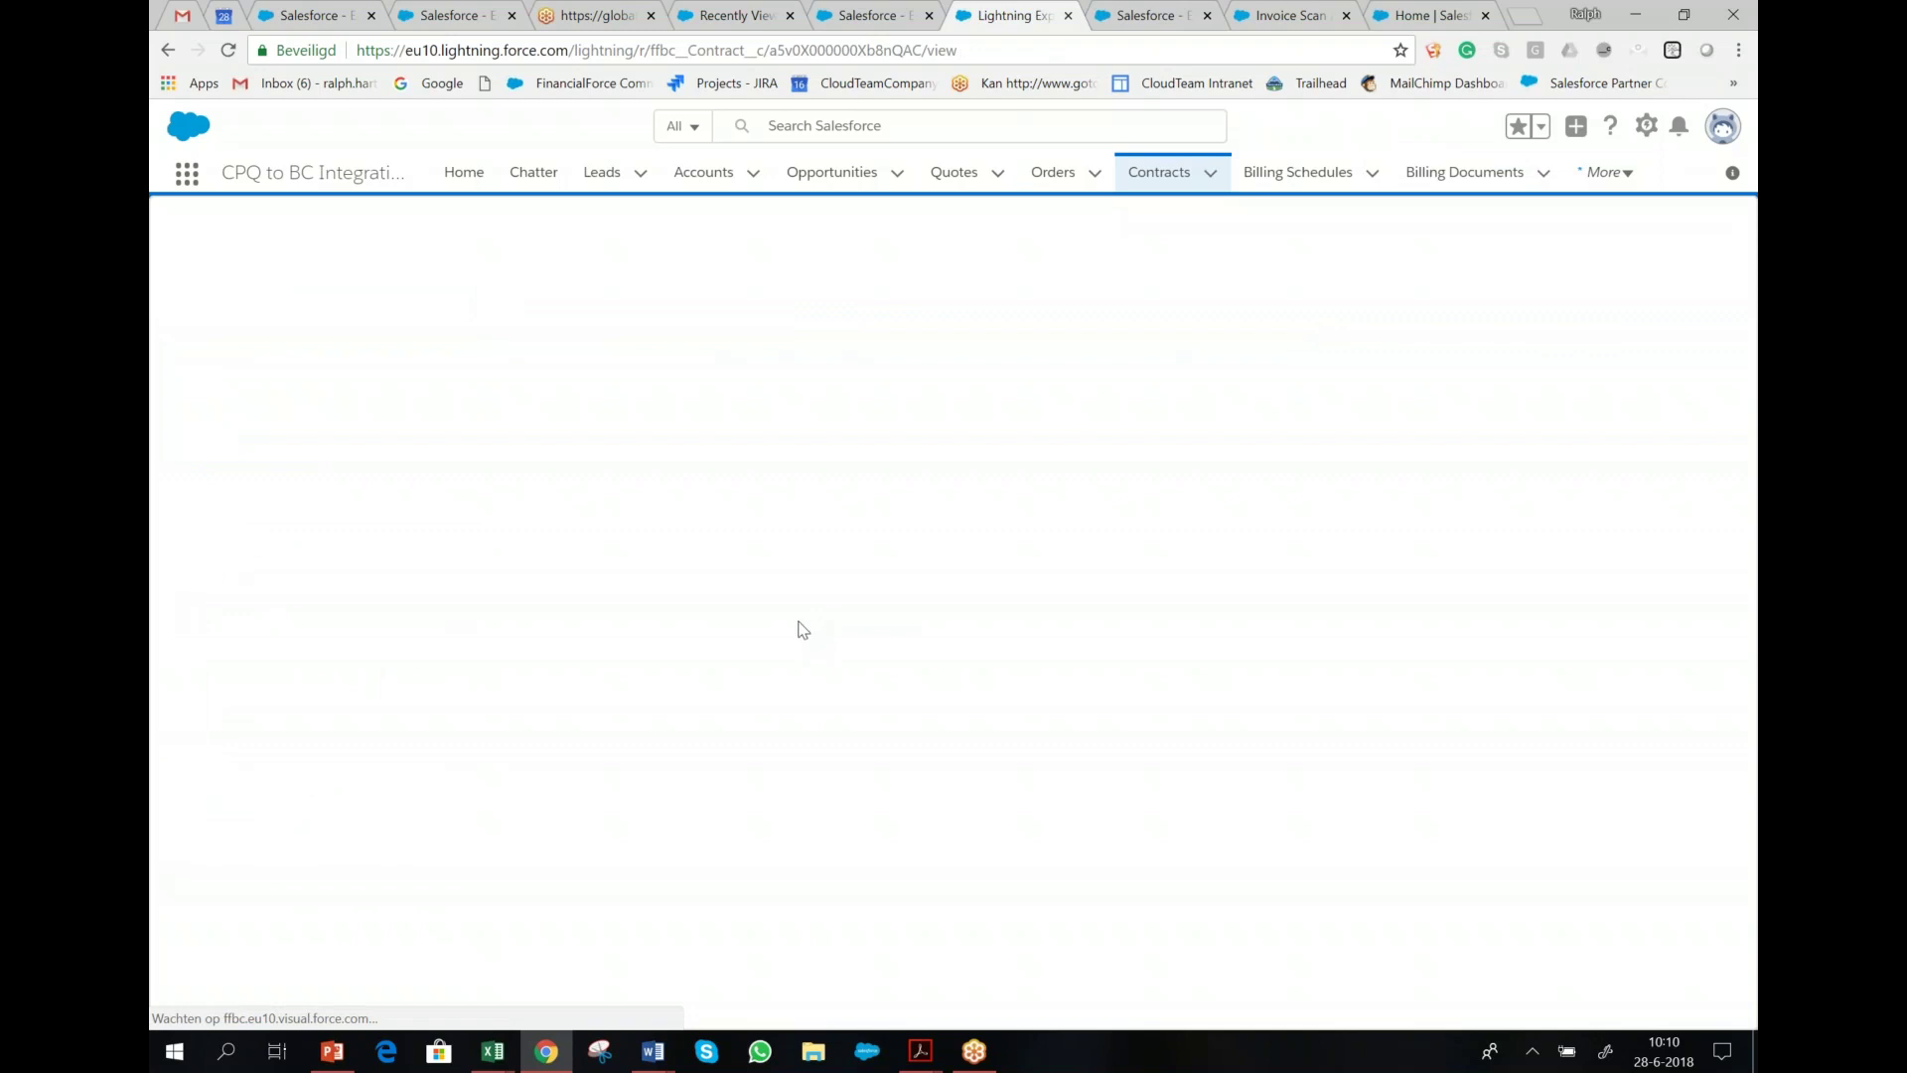
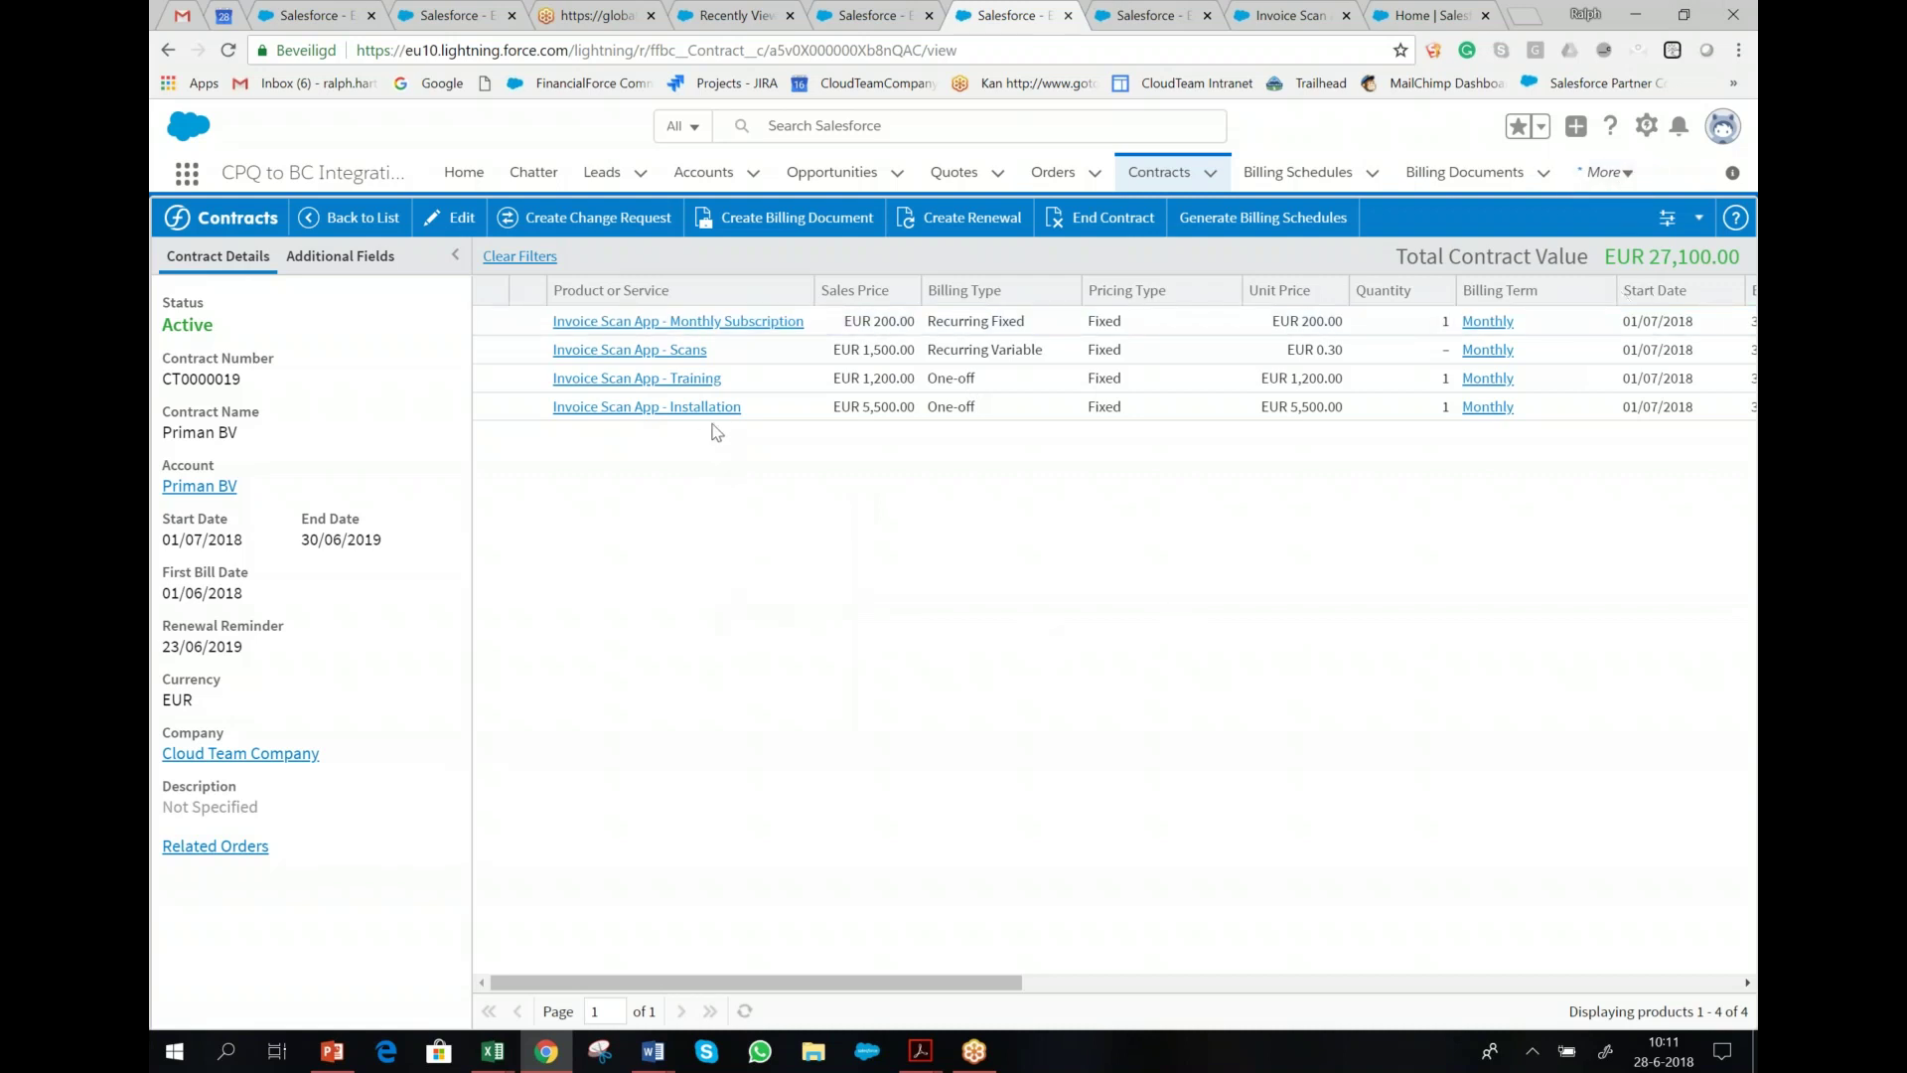
# - Open the Priman - Invoice Scan App installation project from the projects list and review its details
pyautogui.click(1604, 174)
pyautogui.click(1434, 292)
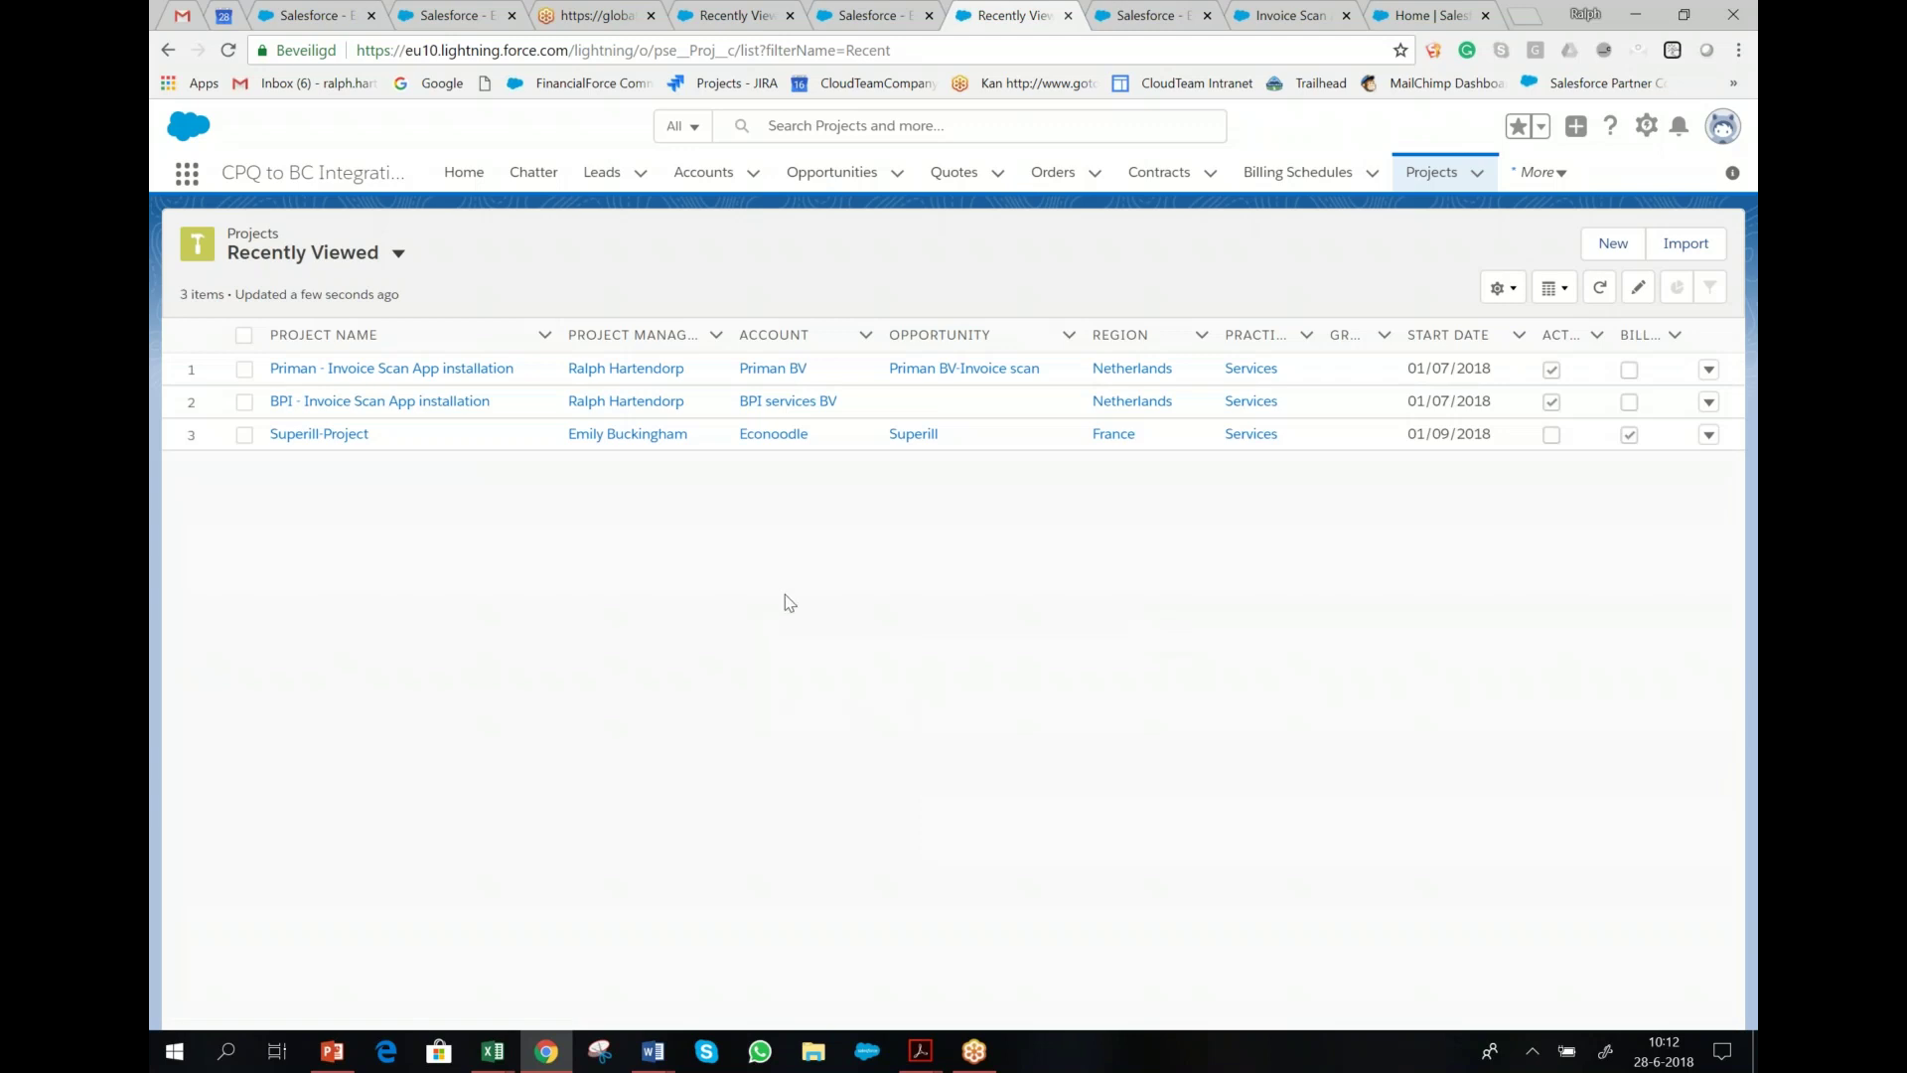
pyautogui.click(387, 372)
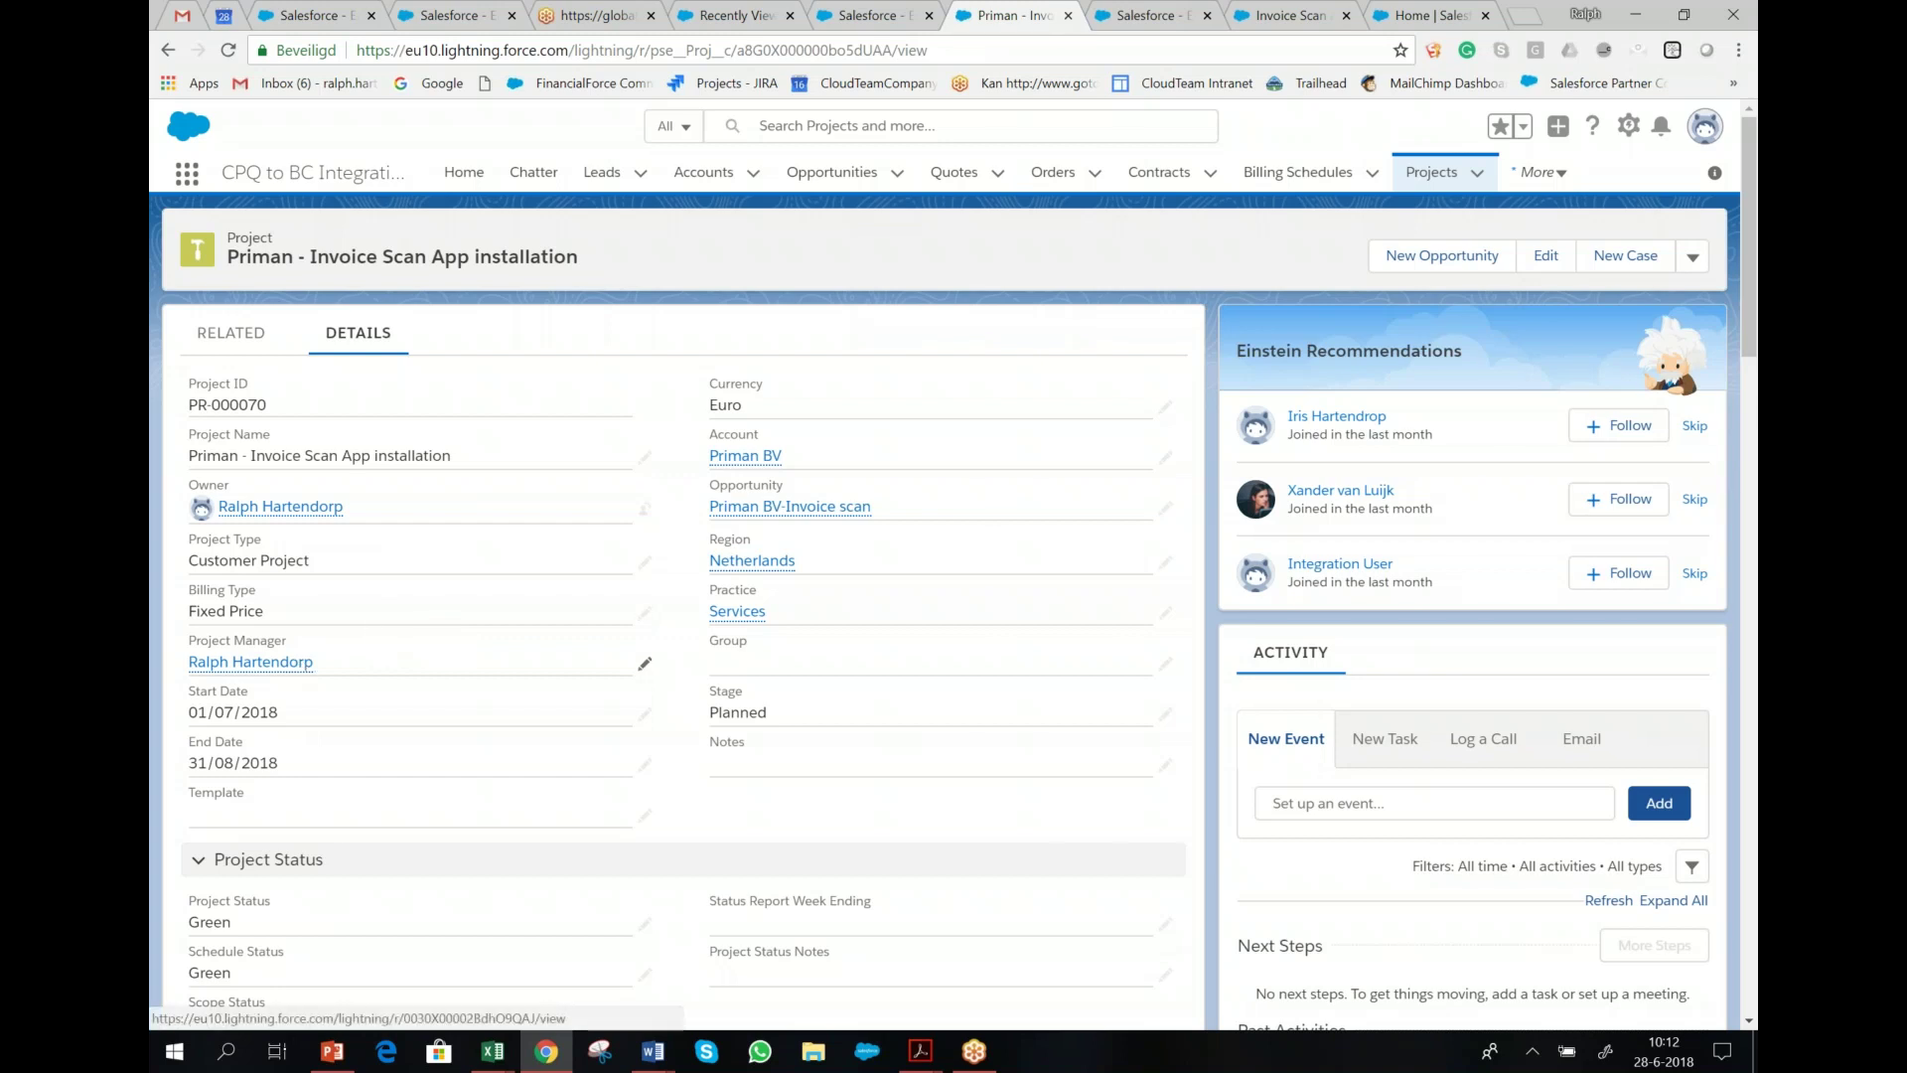
pyautogui.moveTo(303, 666)
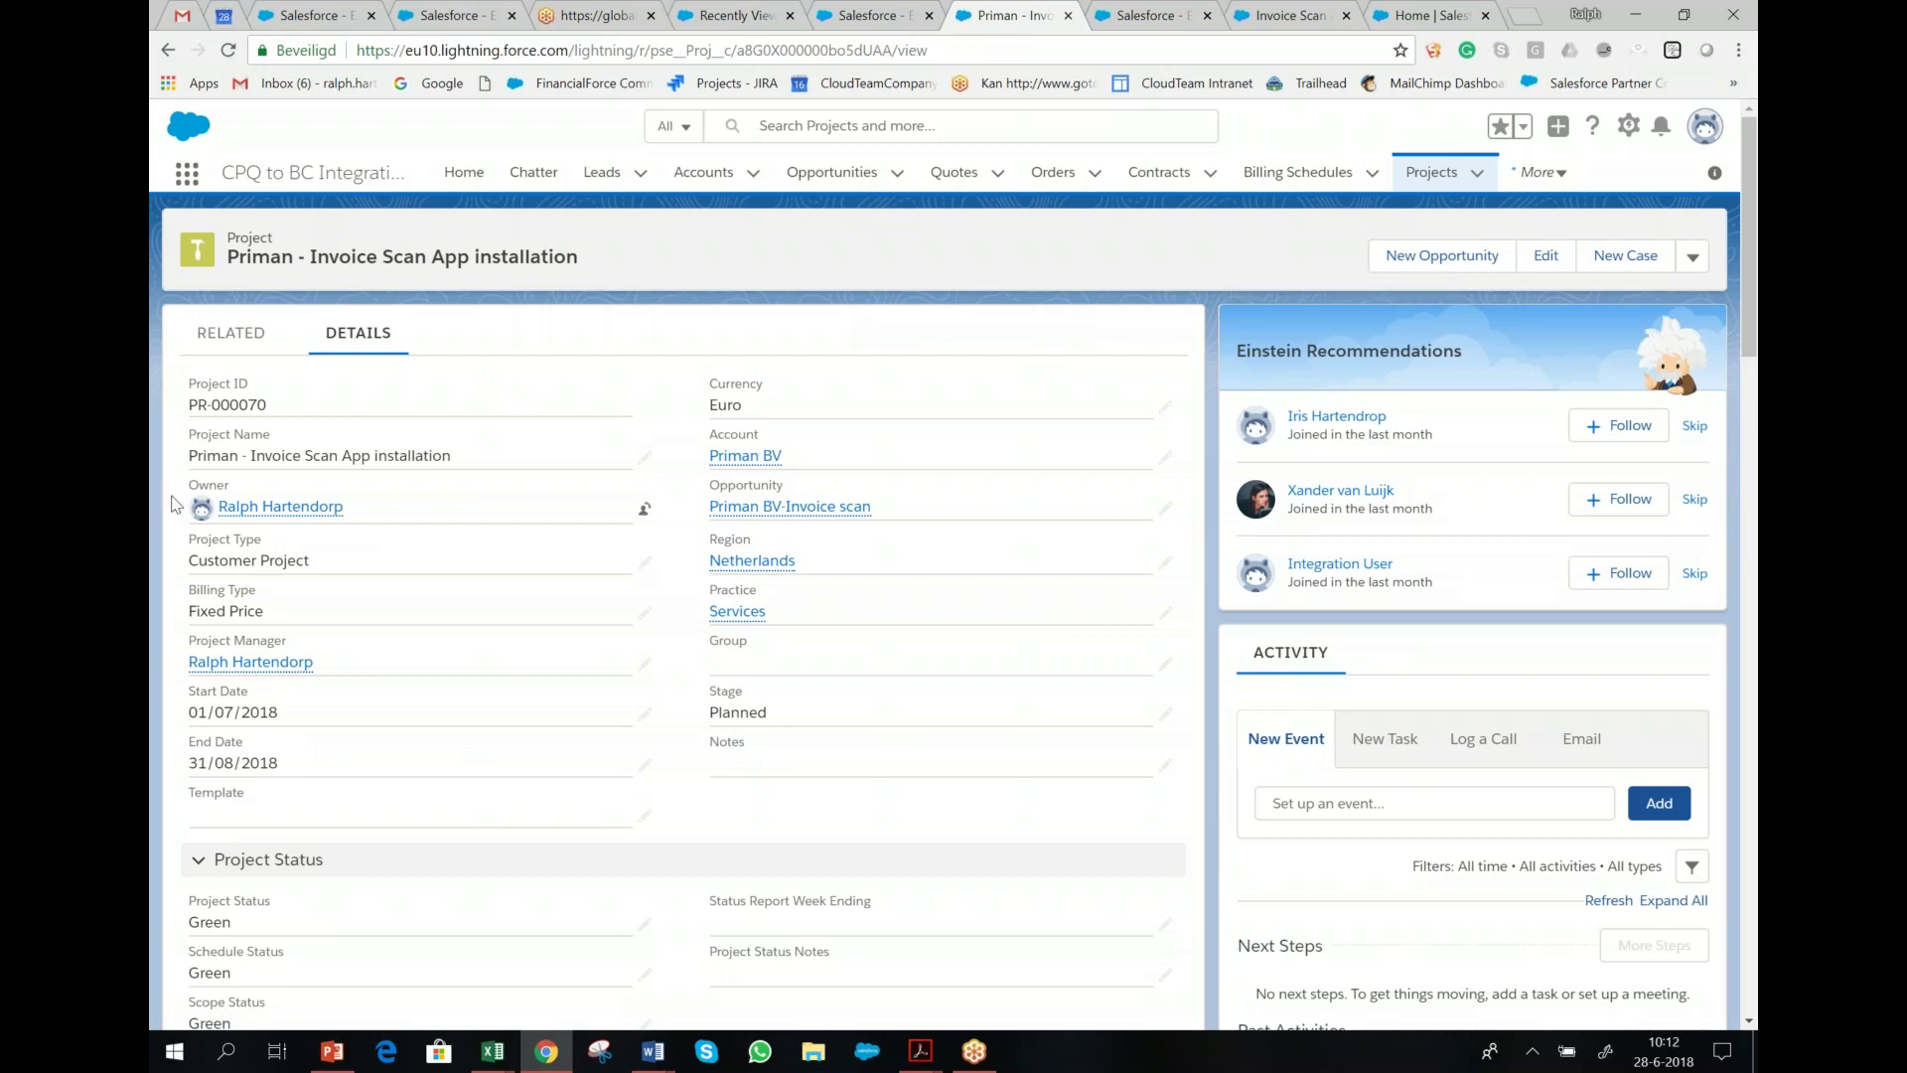
# - Review the project's related resource requests, assignments, timecards, budgets and project tasks
pyautogui.click(231, 333)
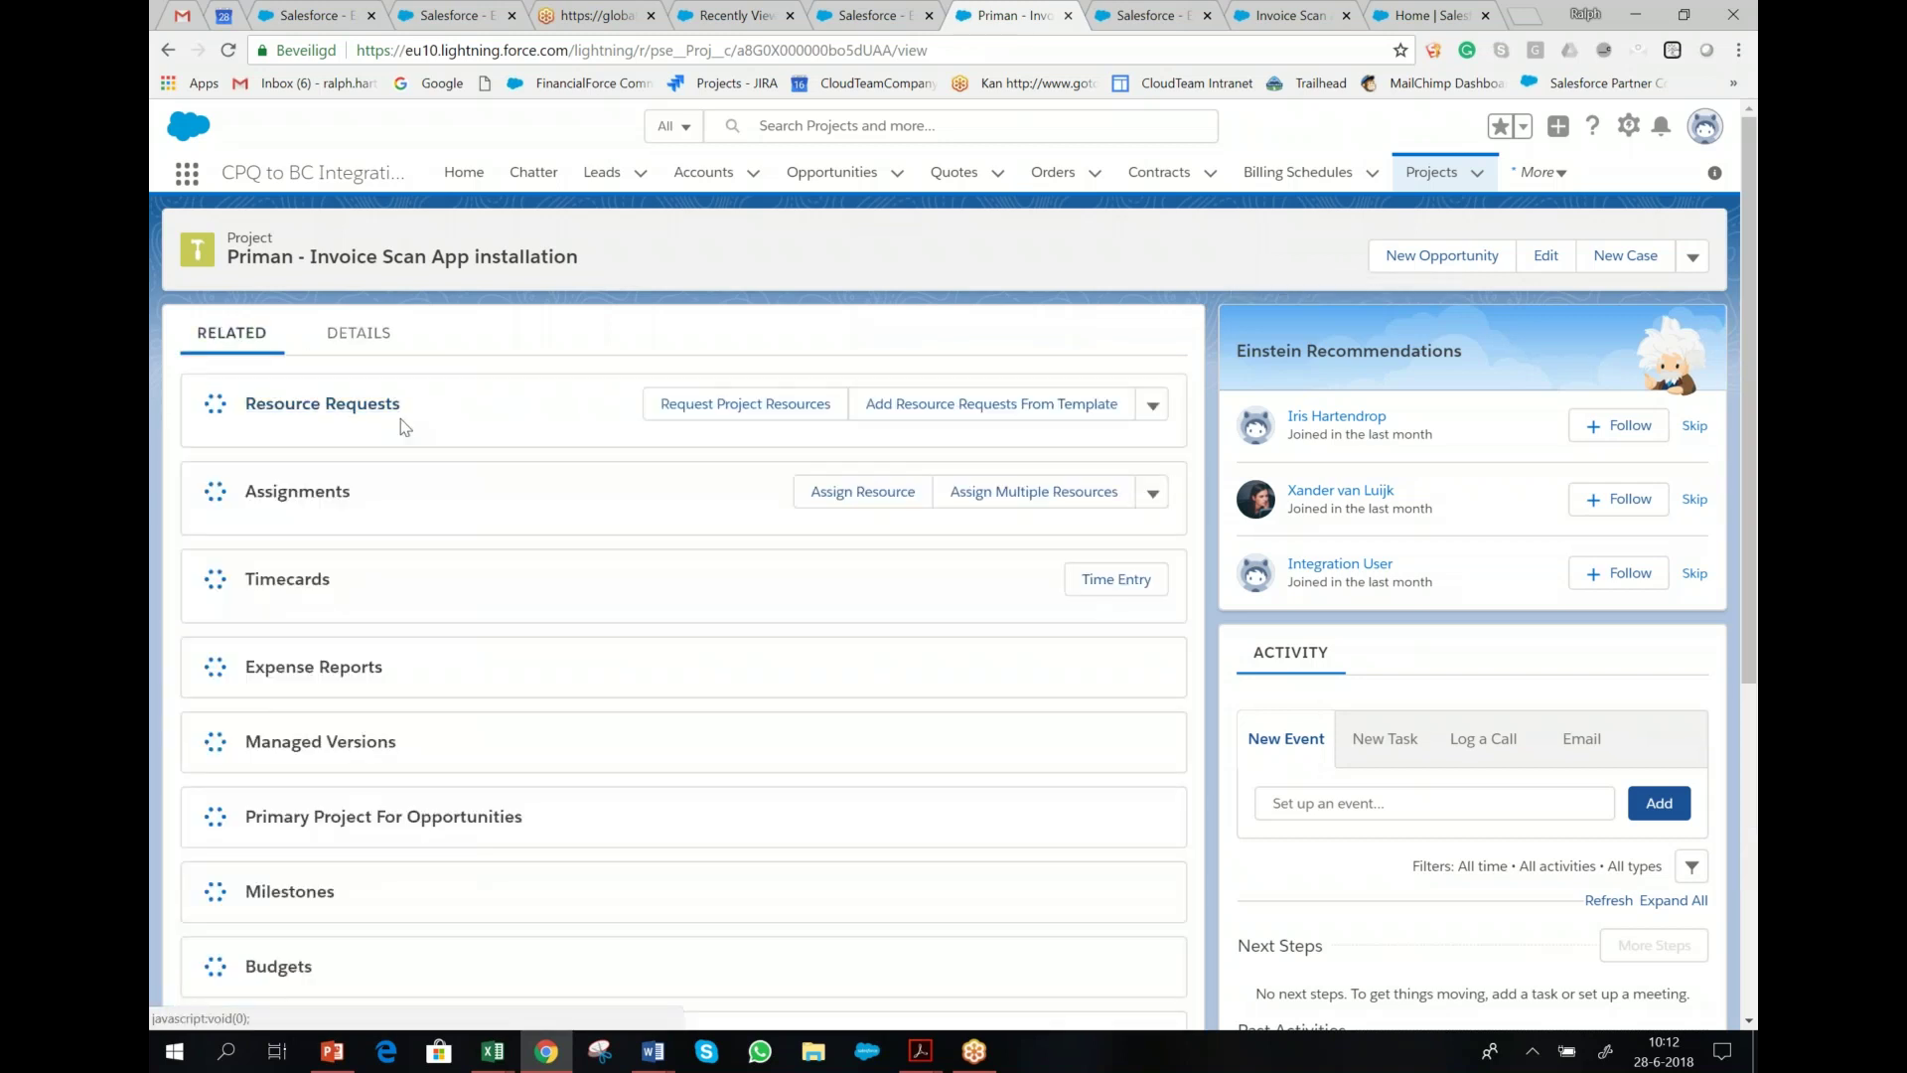
pyautogui.scroll(-7, 400, 472)
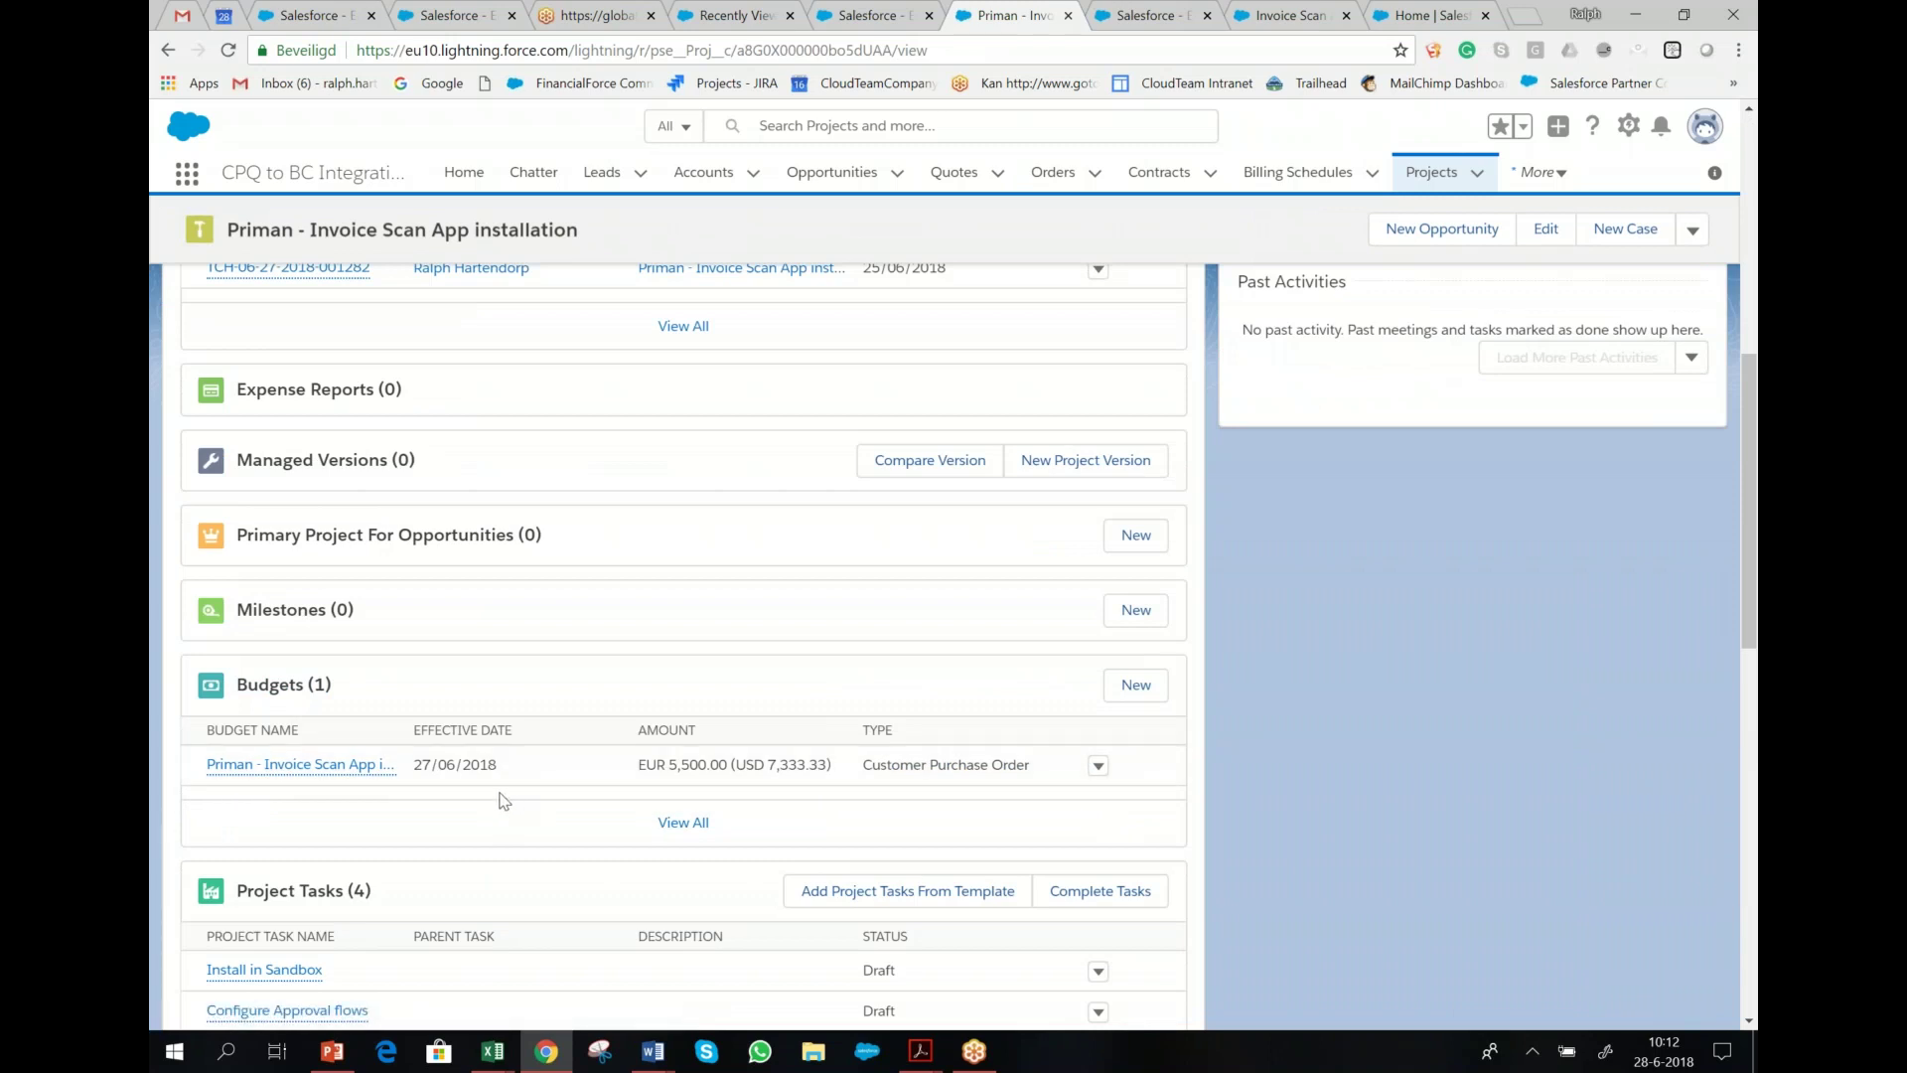
pyautogui.scroll(-2, 501, 799)
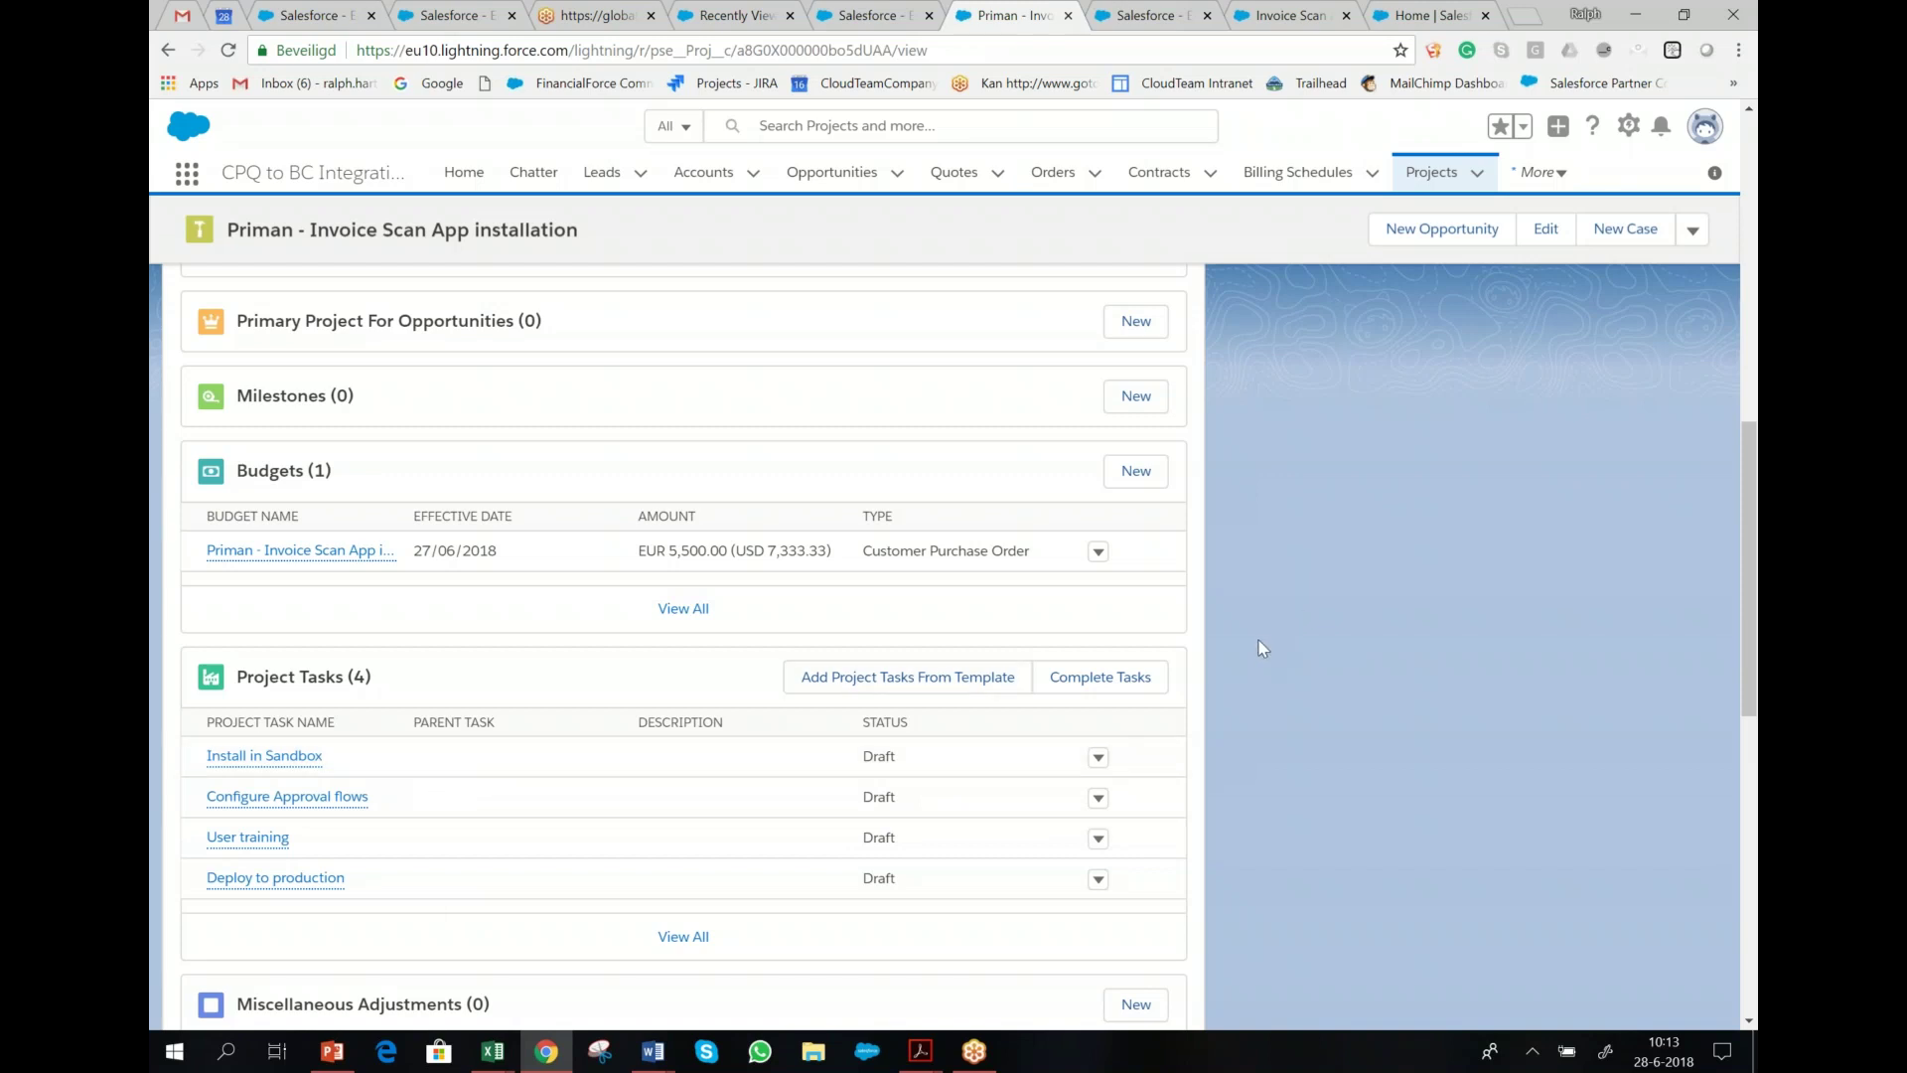
pyautogui.scroll(5, 1267, 643)
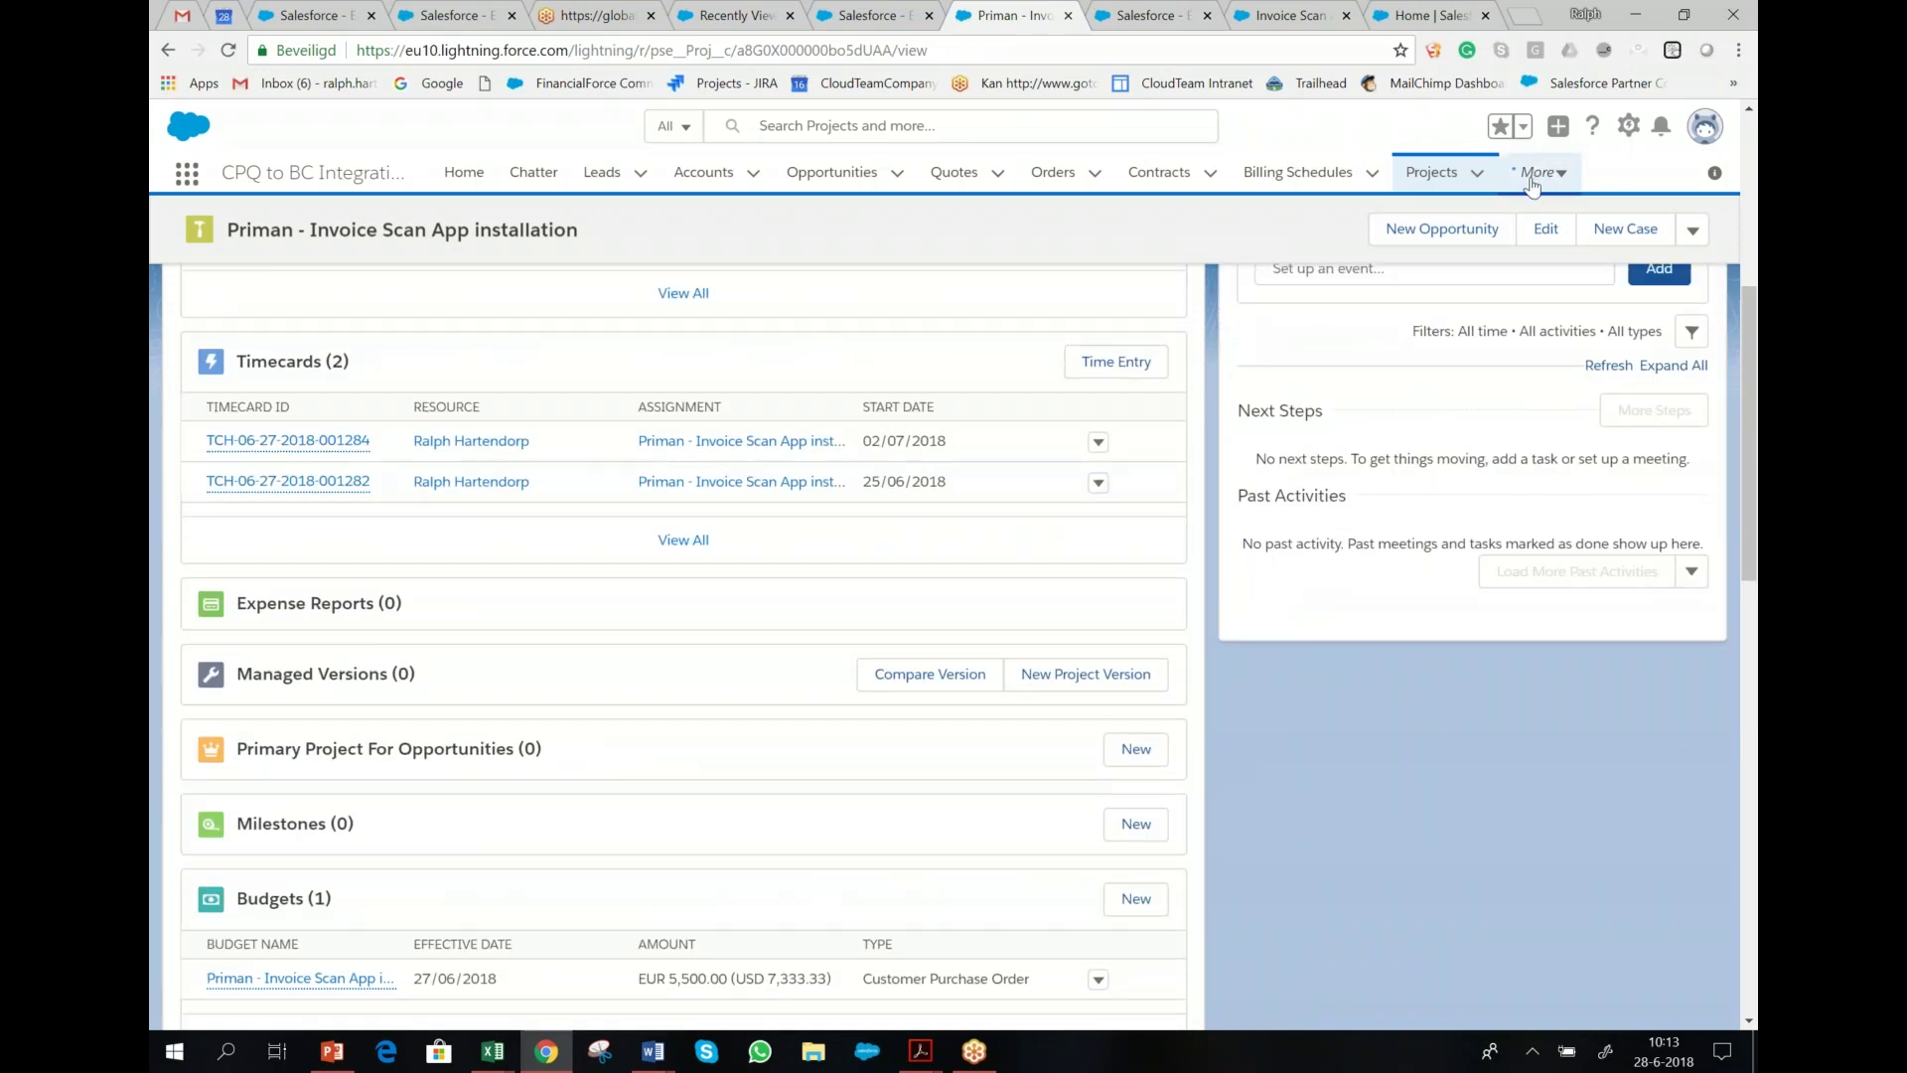
pyautogui.scroll(5, 1382, 363)
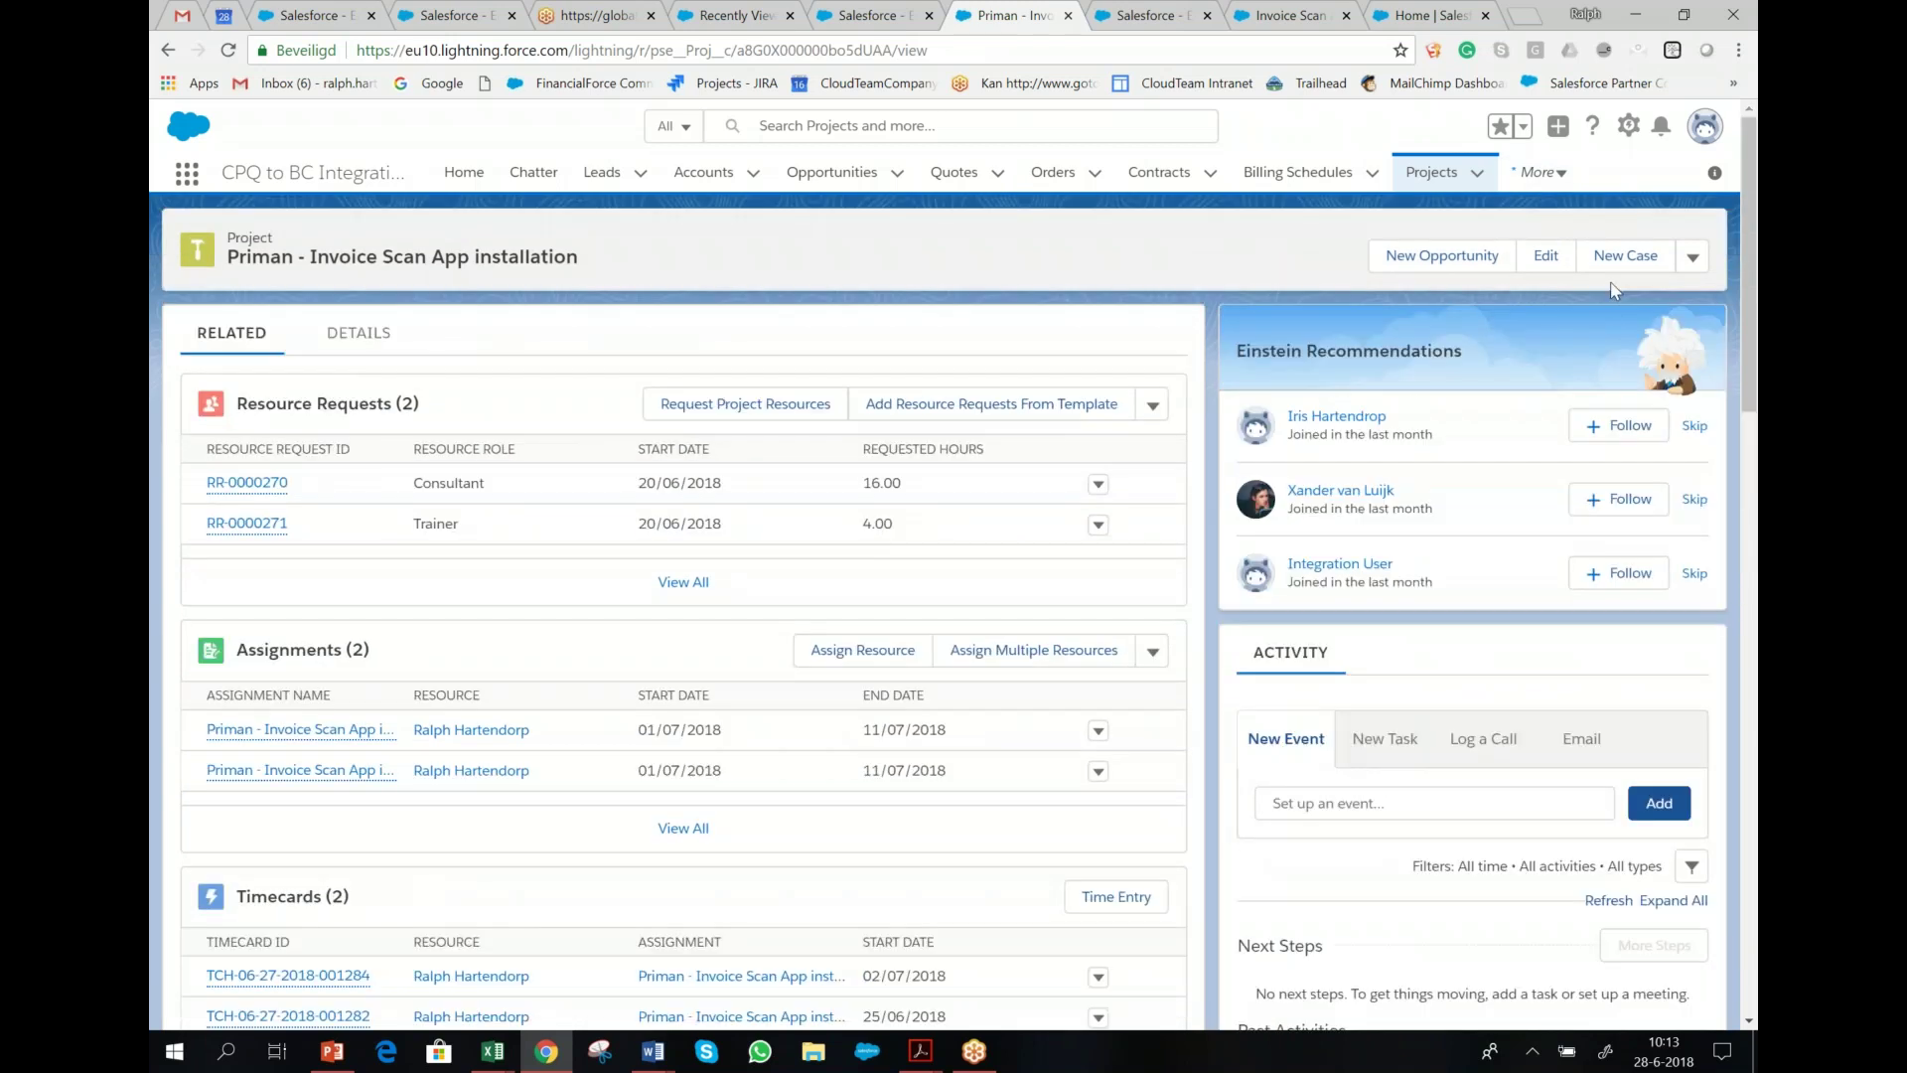
# - Open the project's task Gantt, continue past the time zone warning, and show the scheduled tasks on a day scale
pyautogui.click(1691, 260)
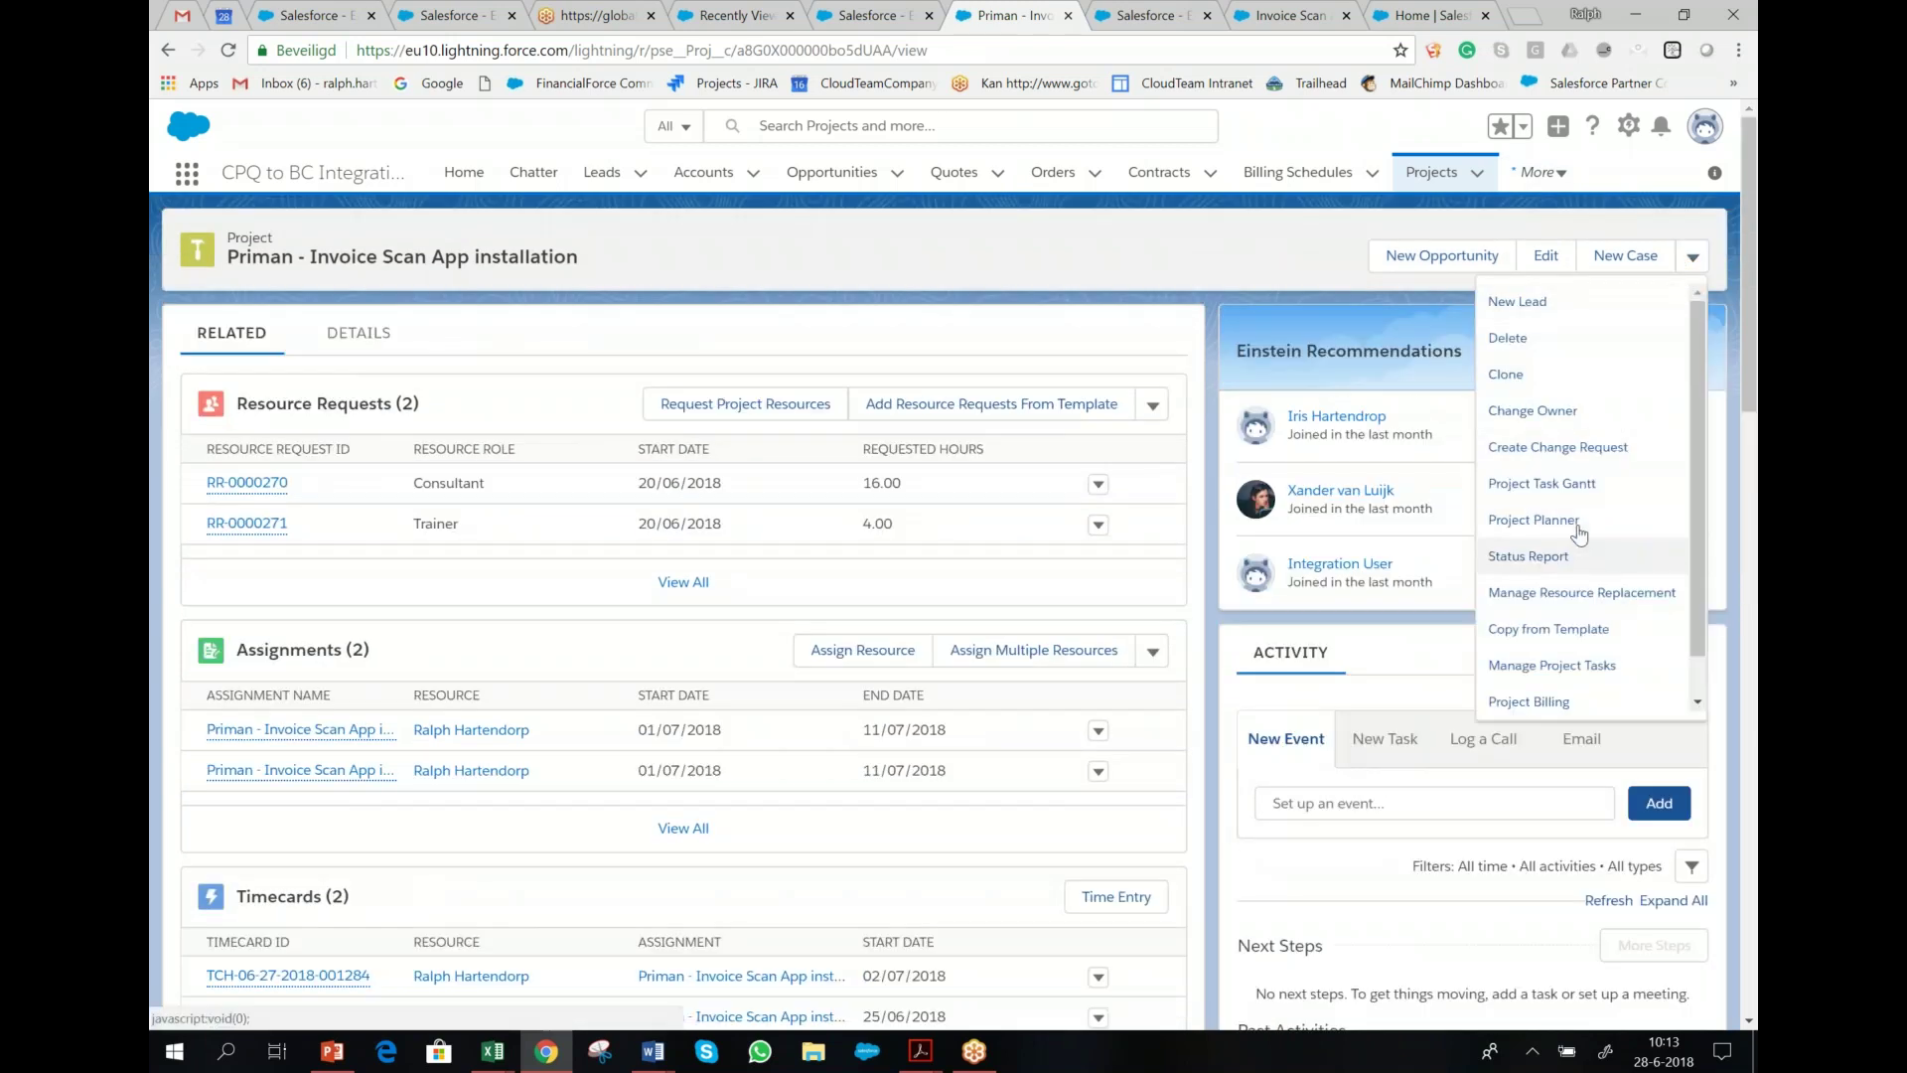
pyautogui.click(1575, 486)
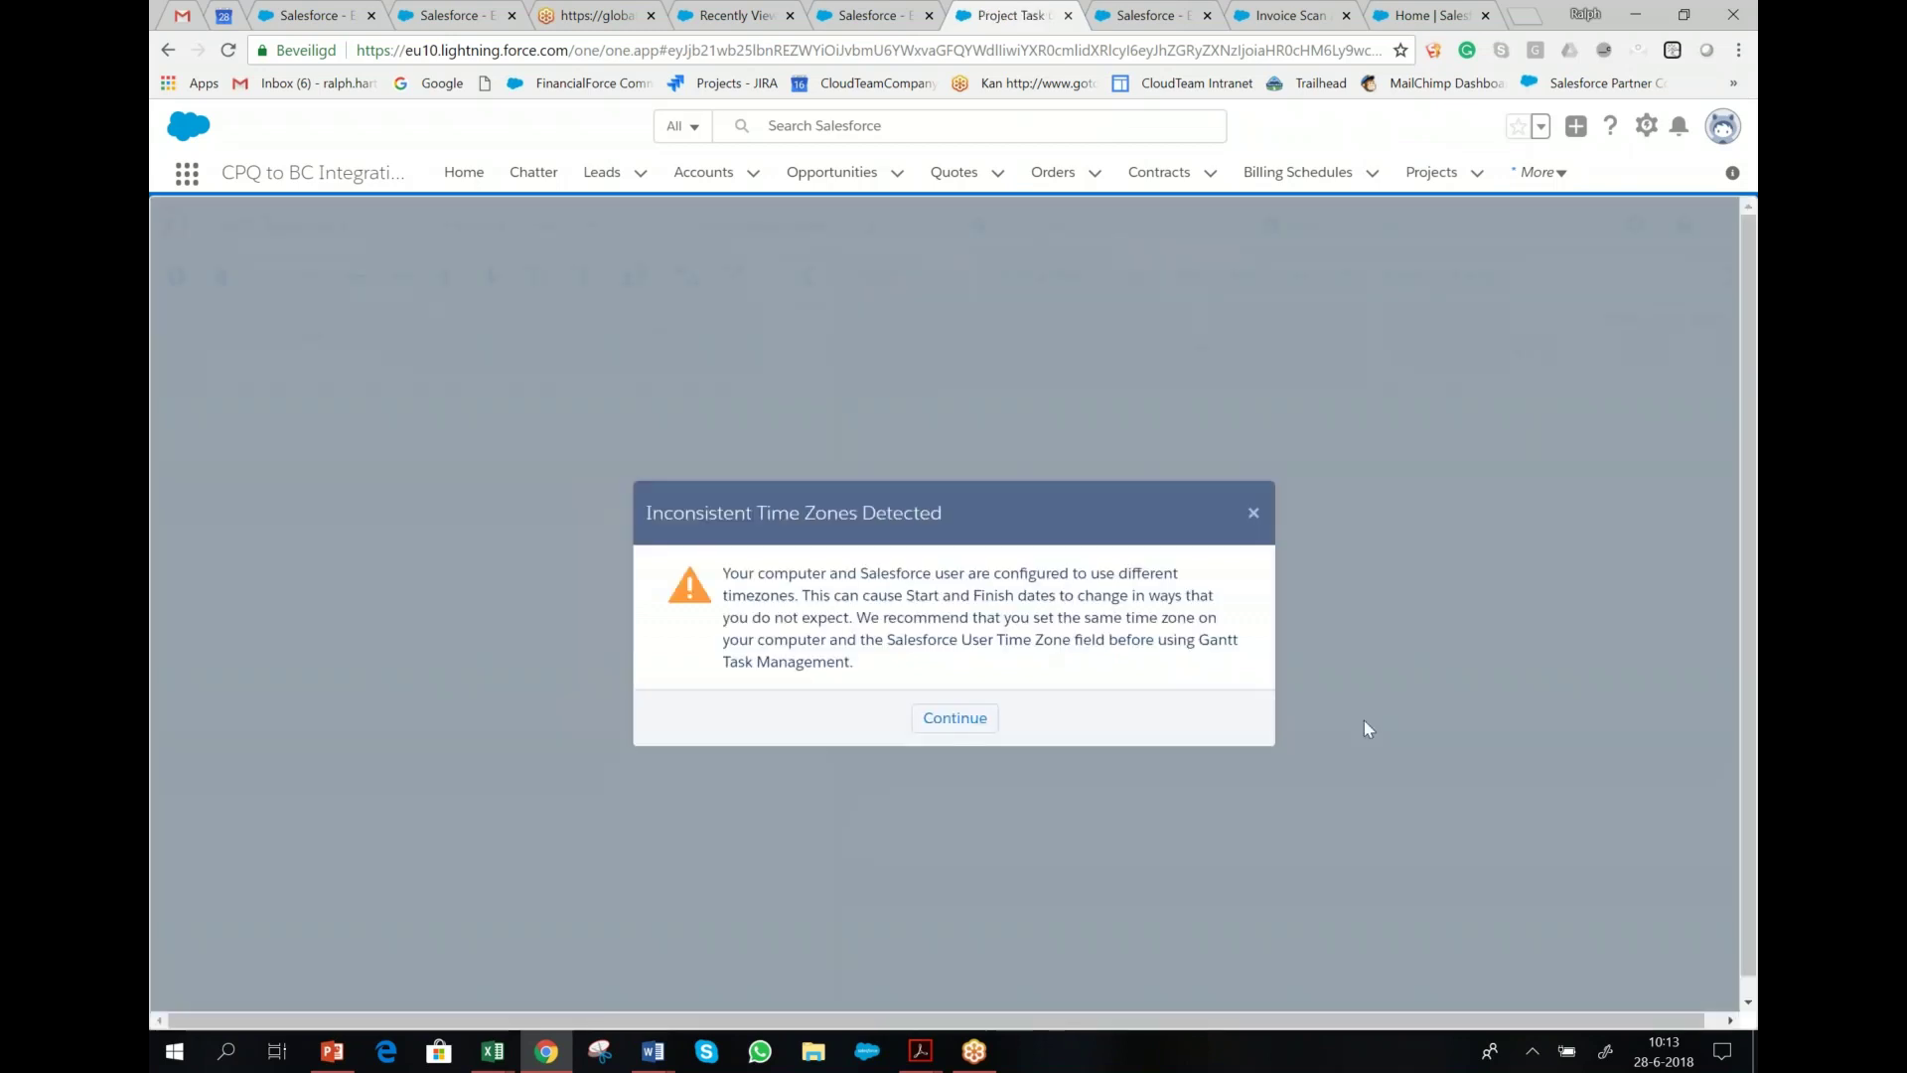
pyautogui.click(948, 722)
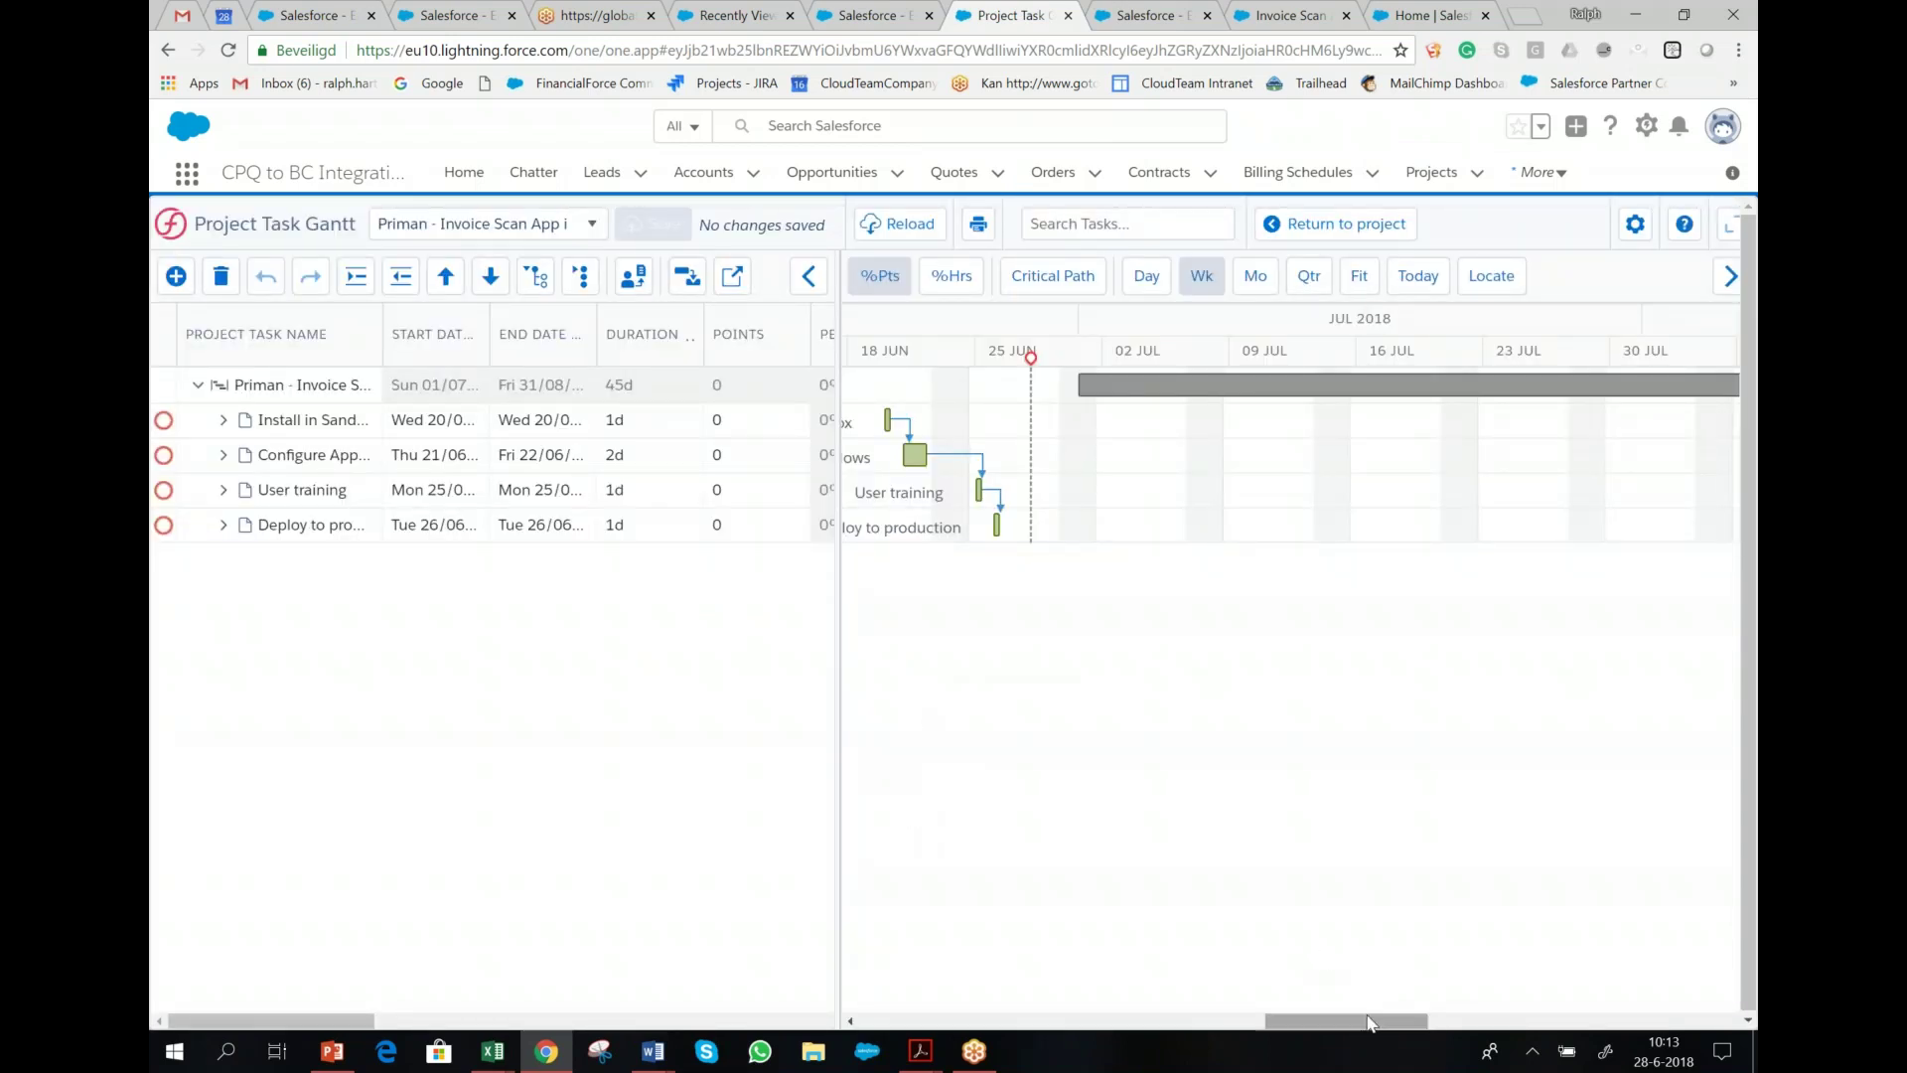
pyautogui.moveTo(1369, 1023); pyautogui.dragTo(1319, 1021)
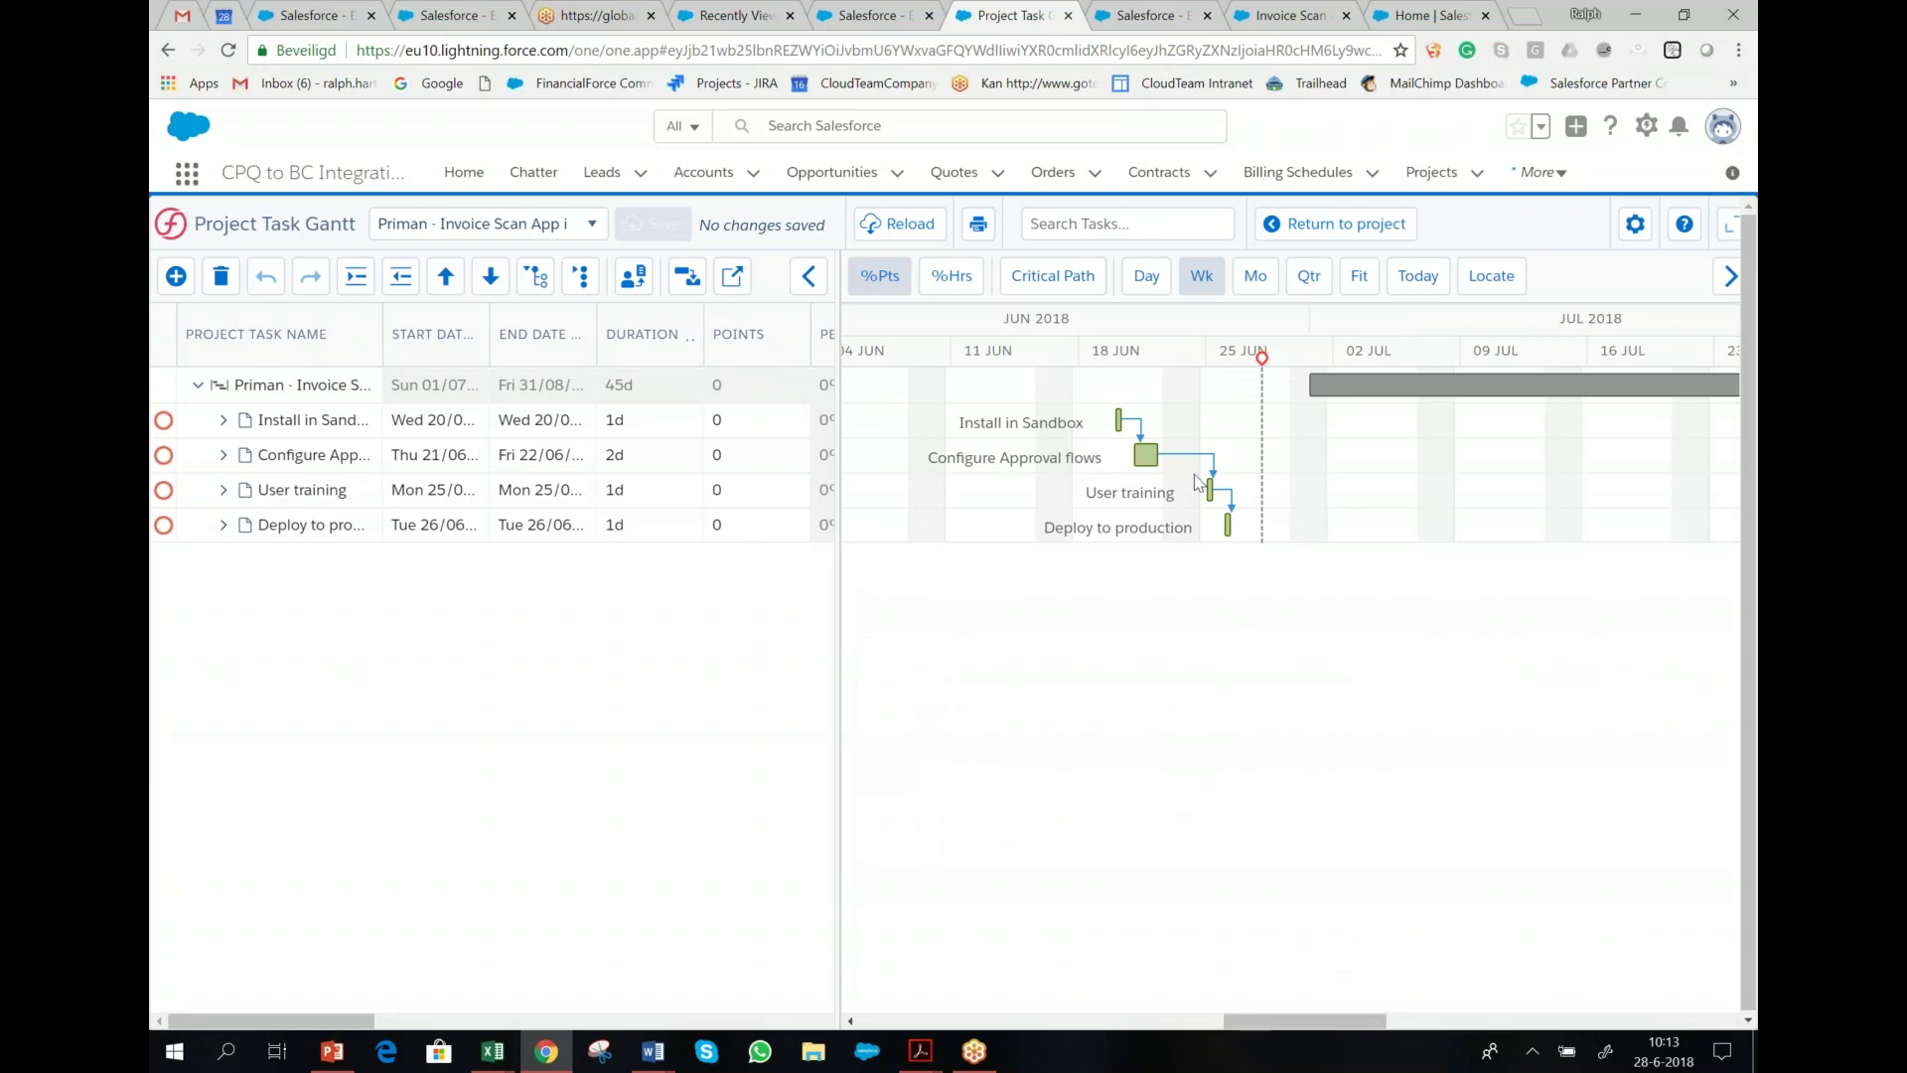
pyautogui.click(1145, 283)
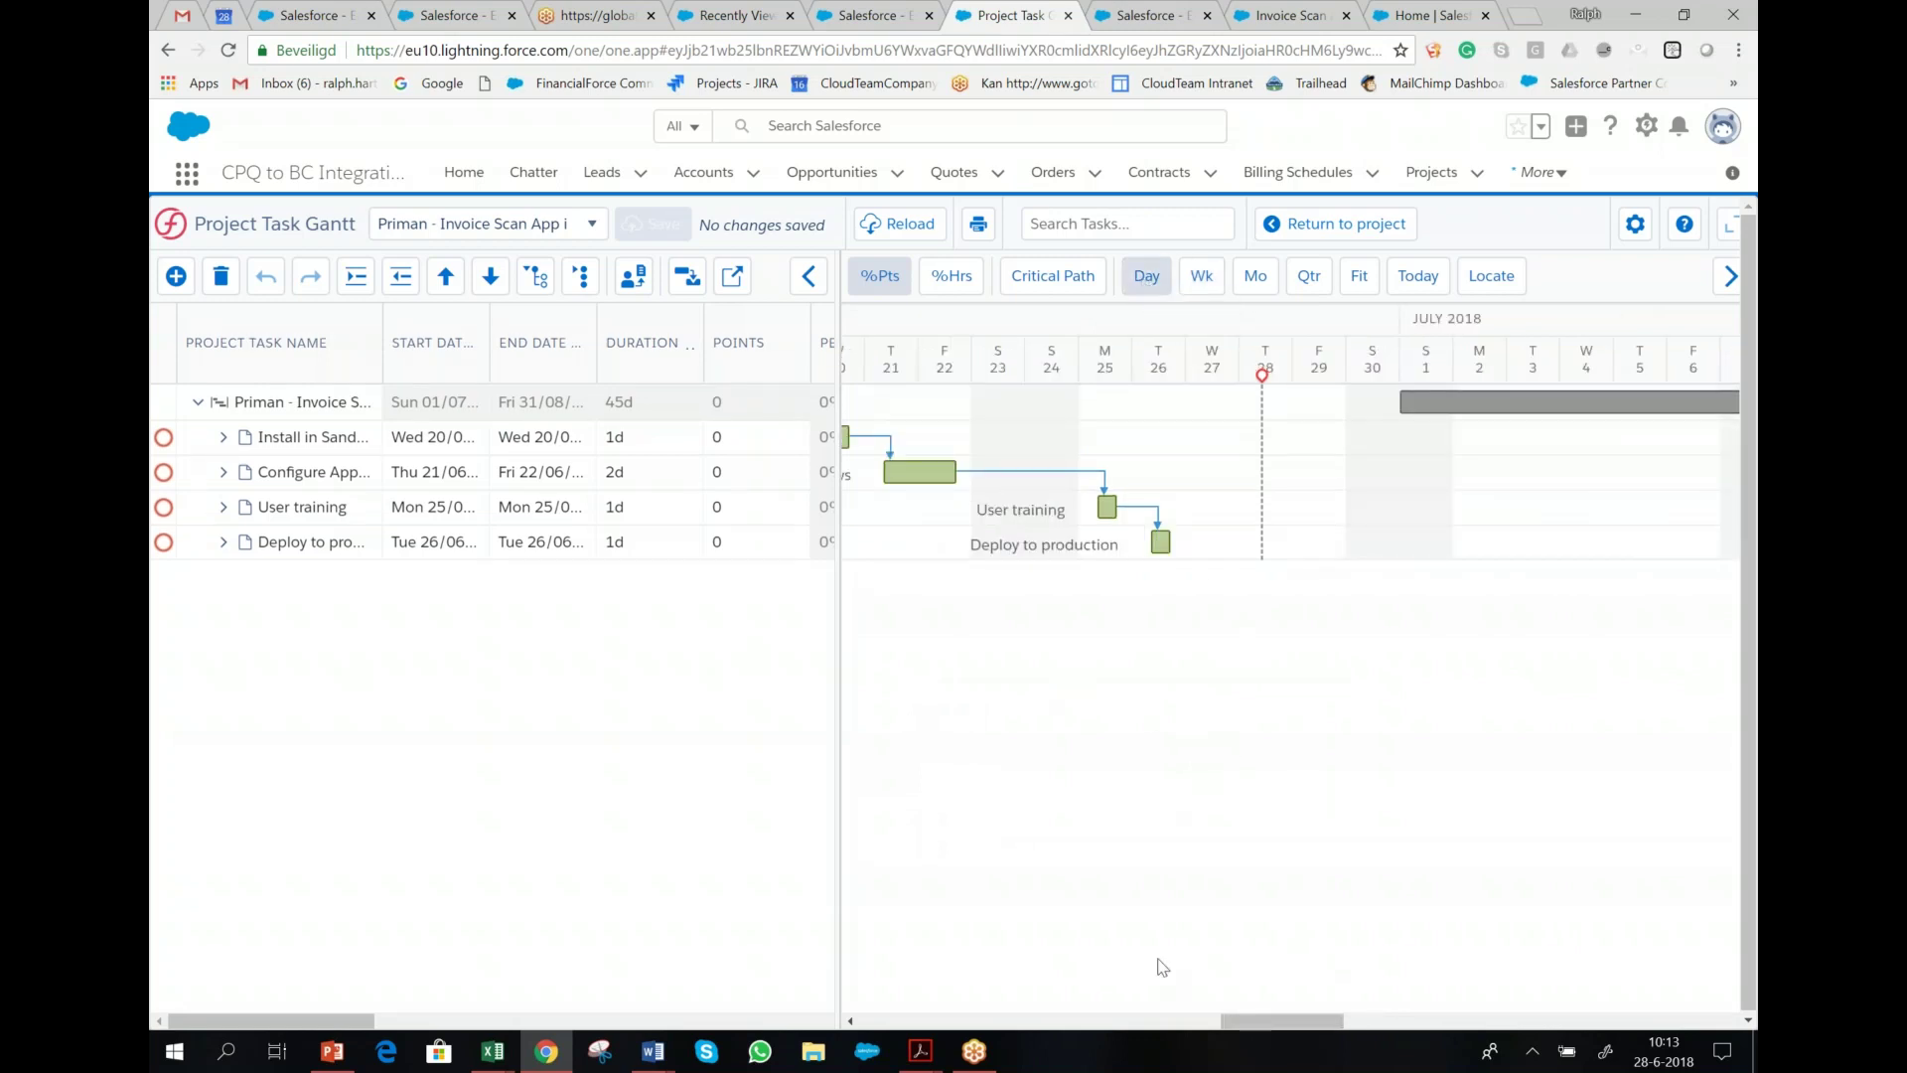
pyautogui.moveTo(1250, 1028); pyautogui.dragTo(1203, 1028)
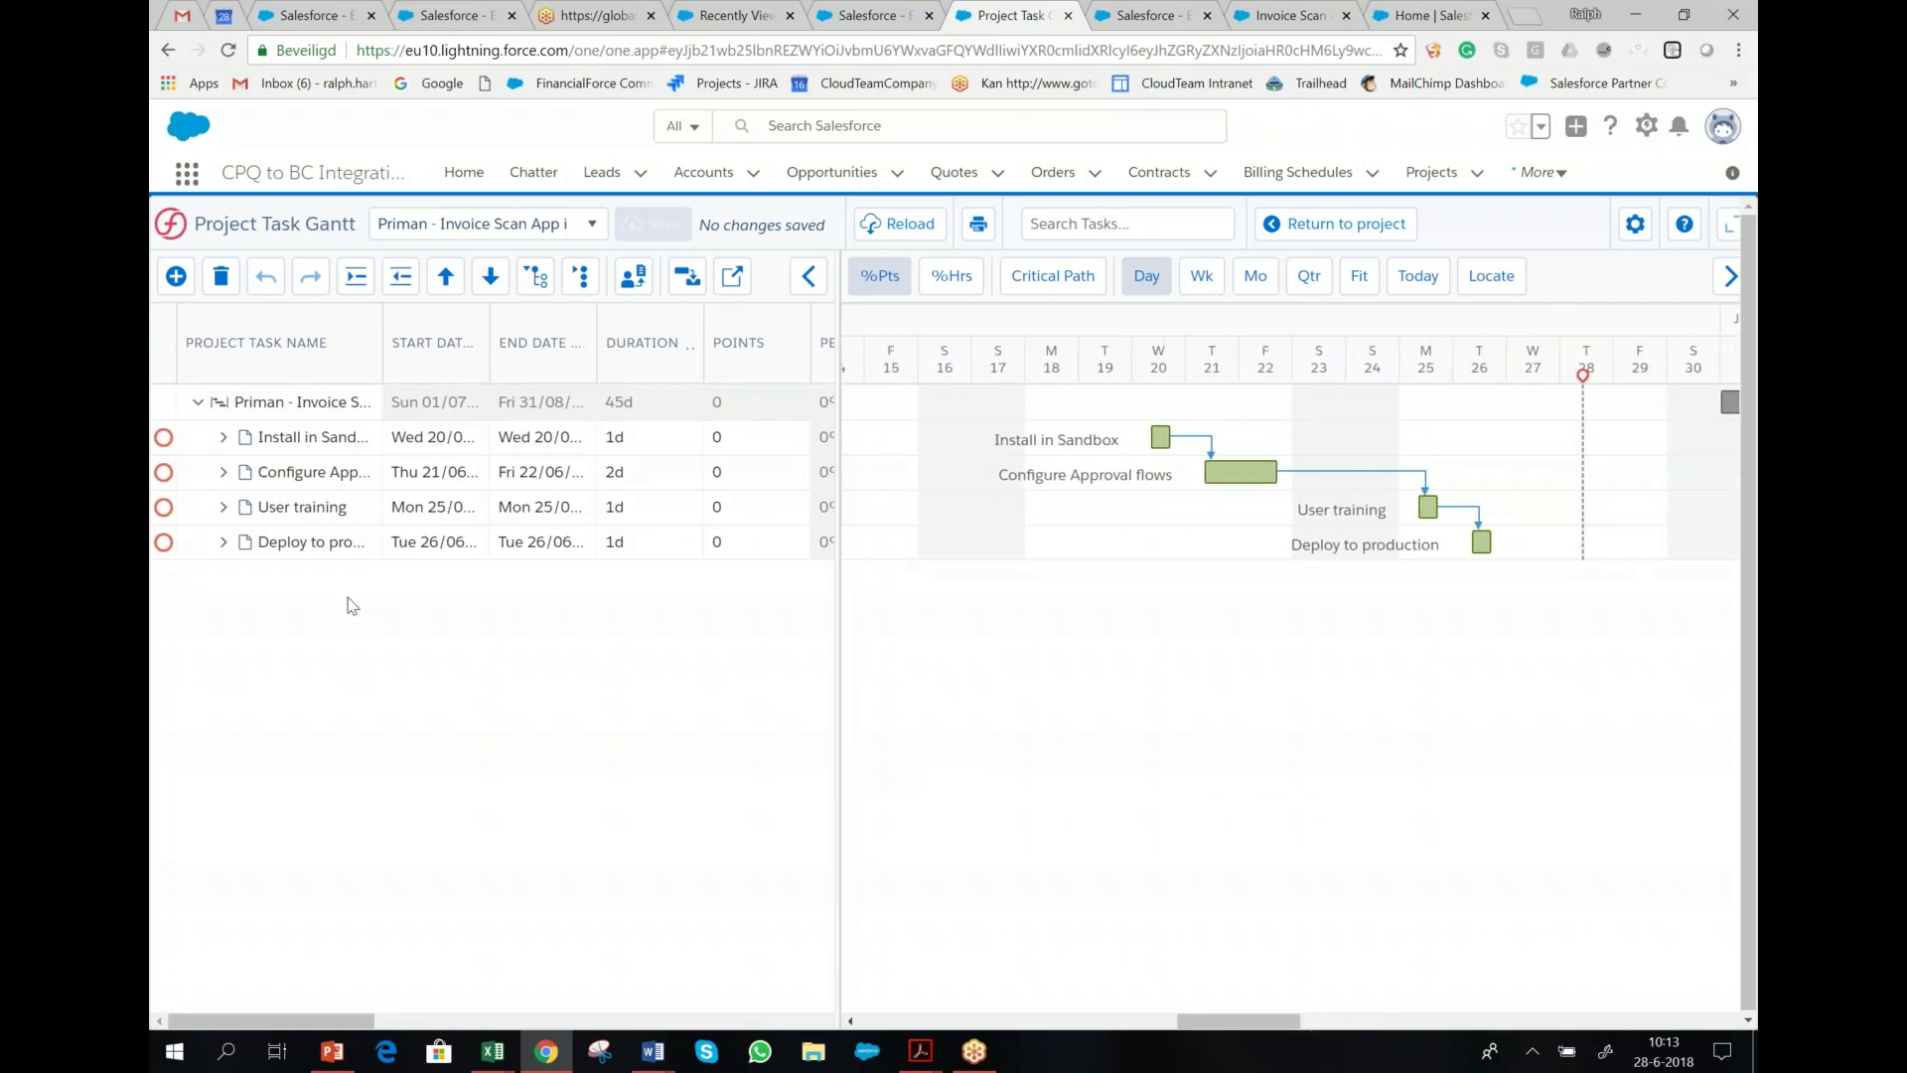
# - Expand all four Gantt tasks to show their assigned resources, and widen the Project Task Name column
pyautogui.click(223, 544)
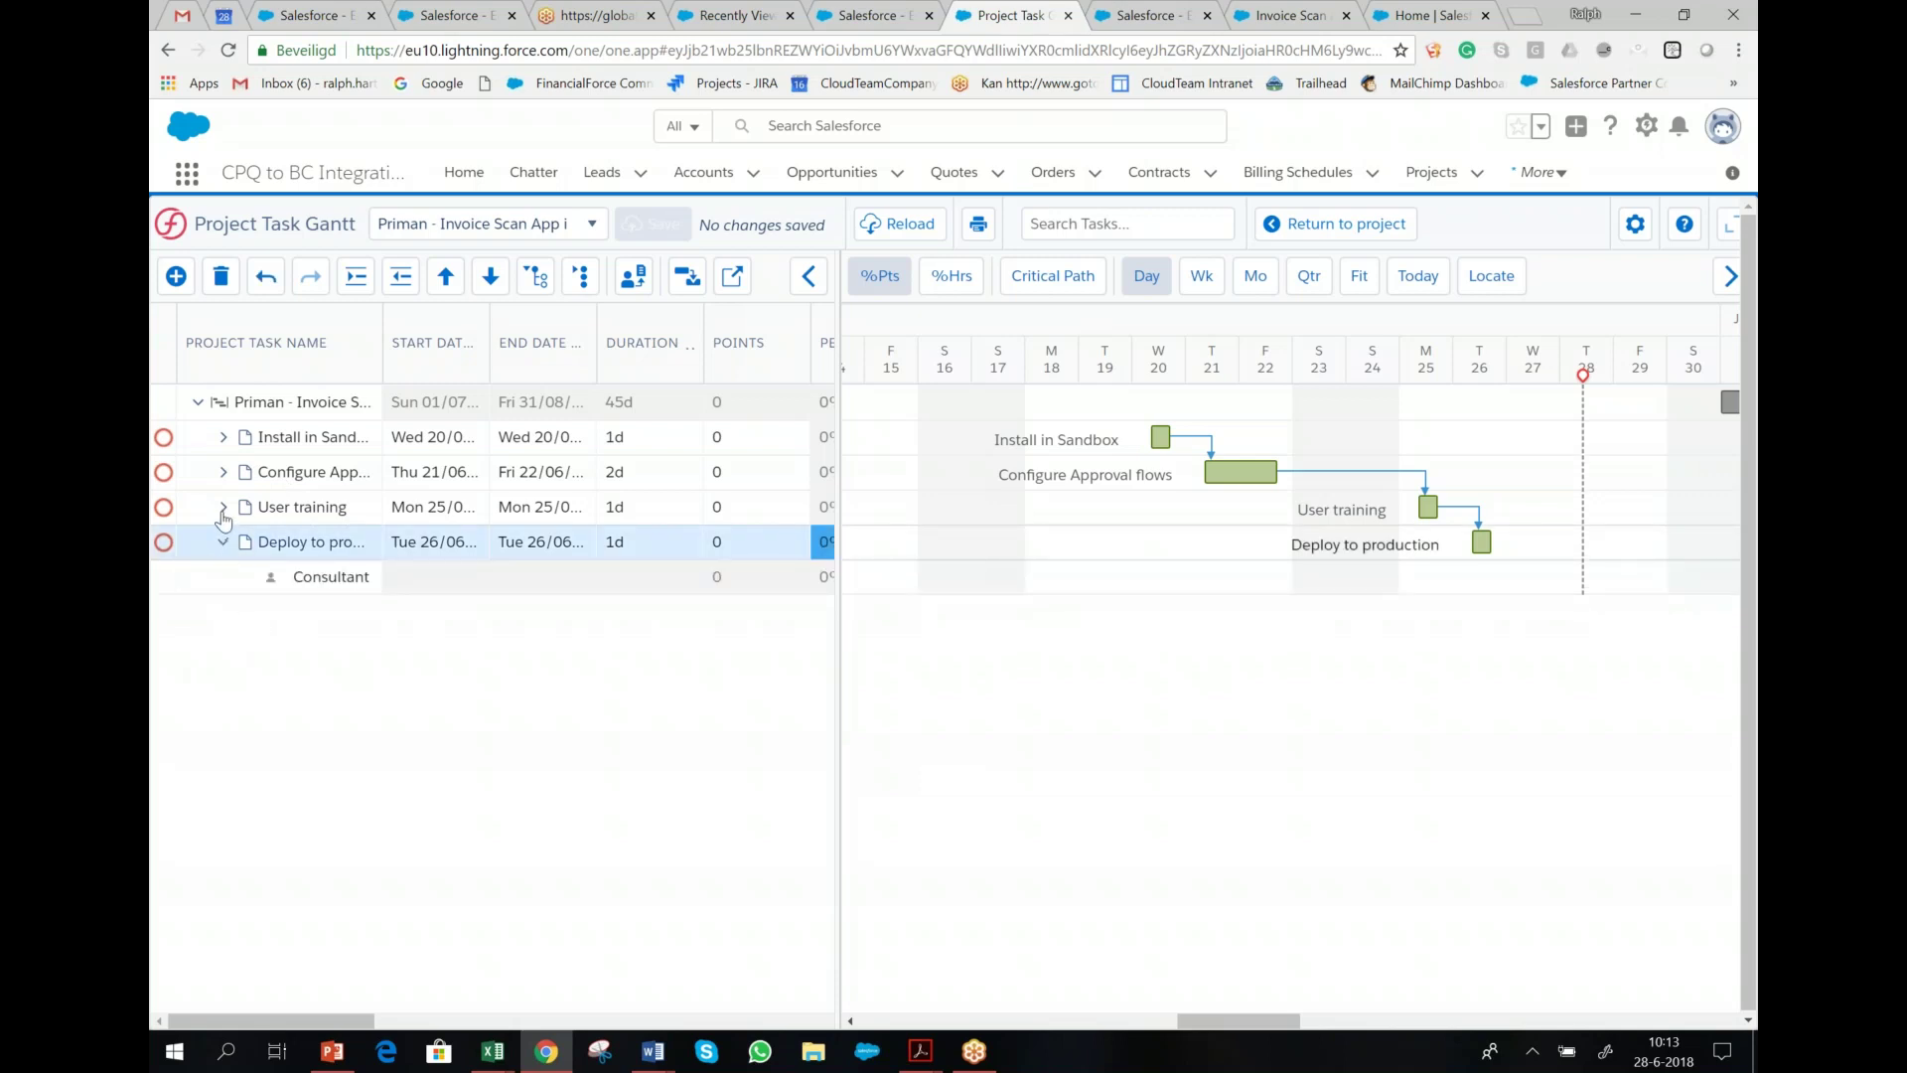
pyautogui.click(223, 508)
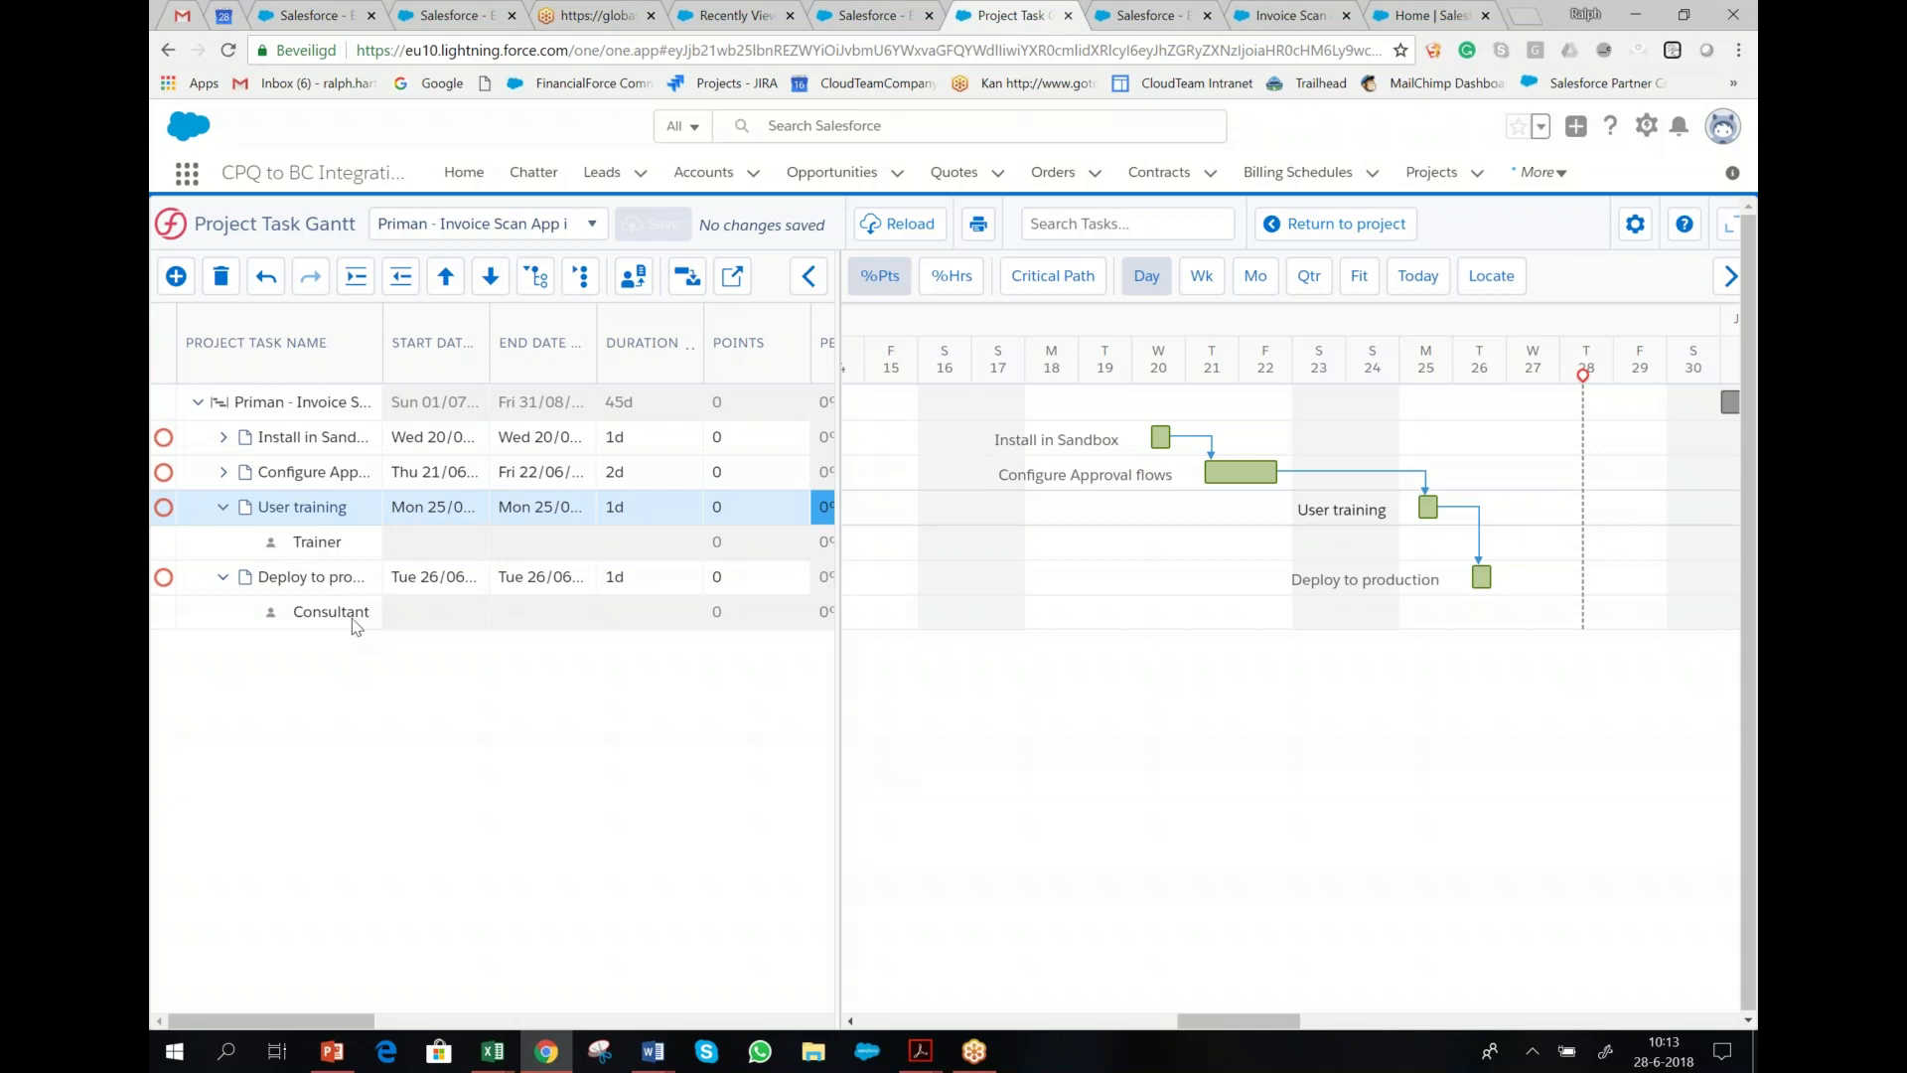
pyautogui.click(224, 474)
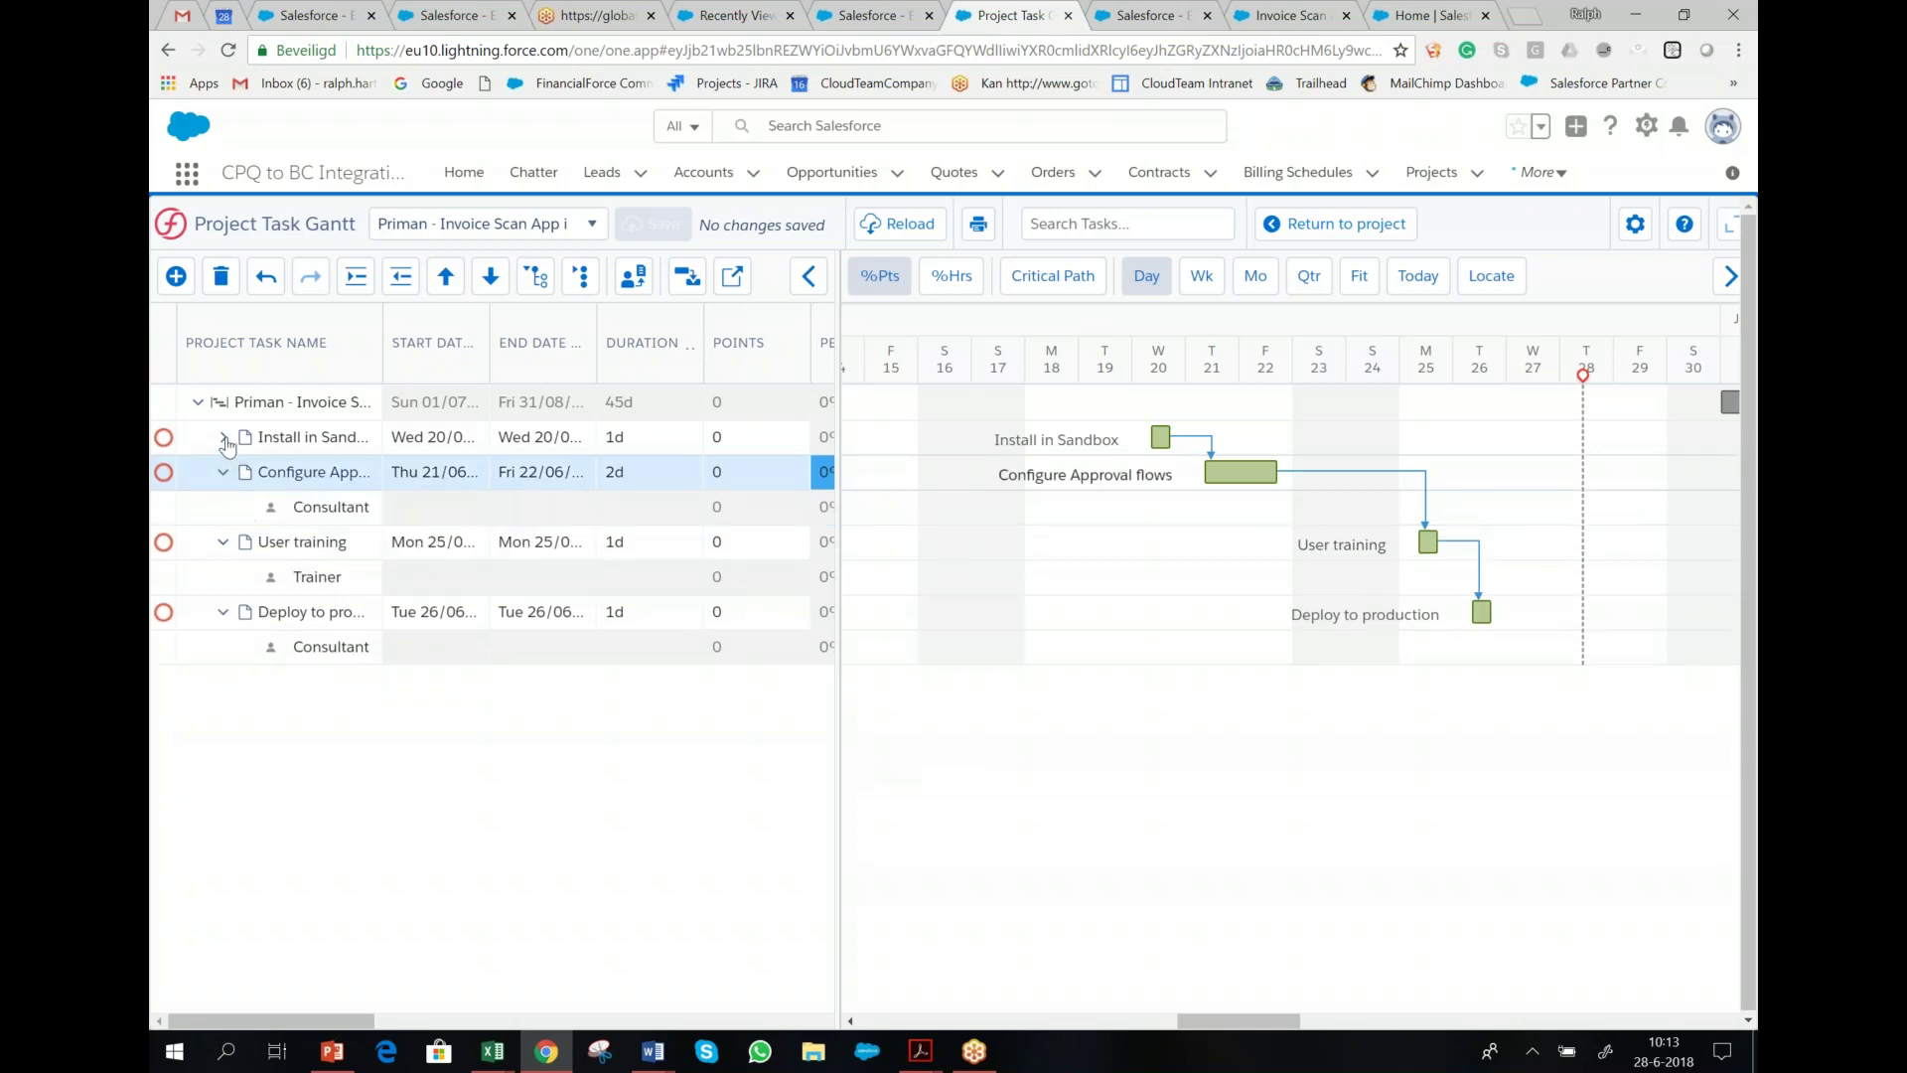
pyautogui.click(224, 438)
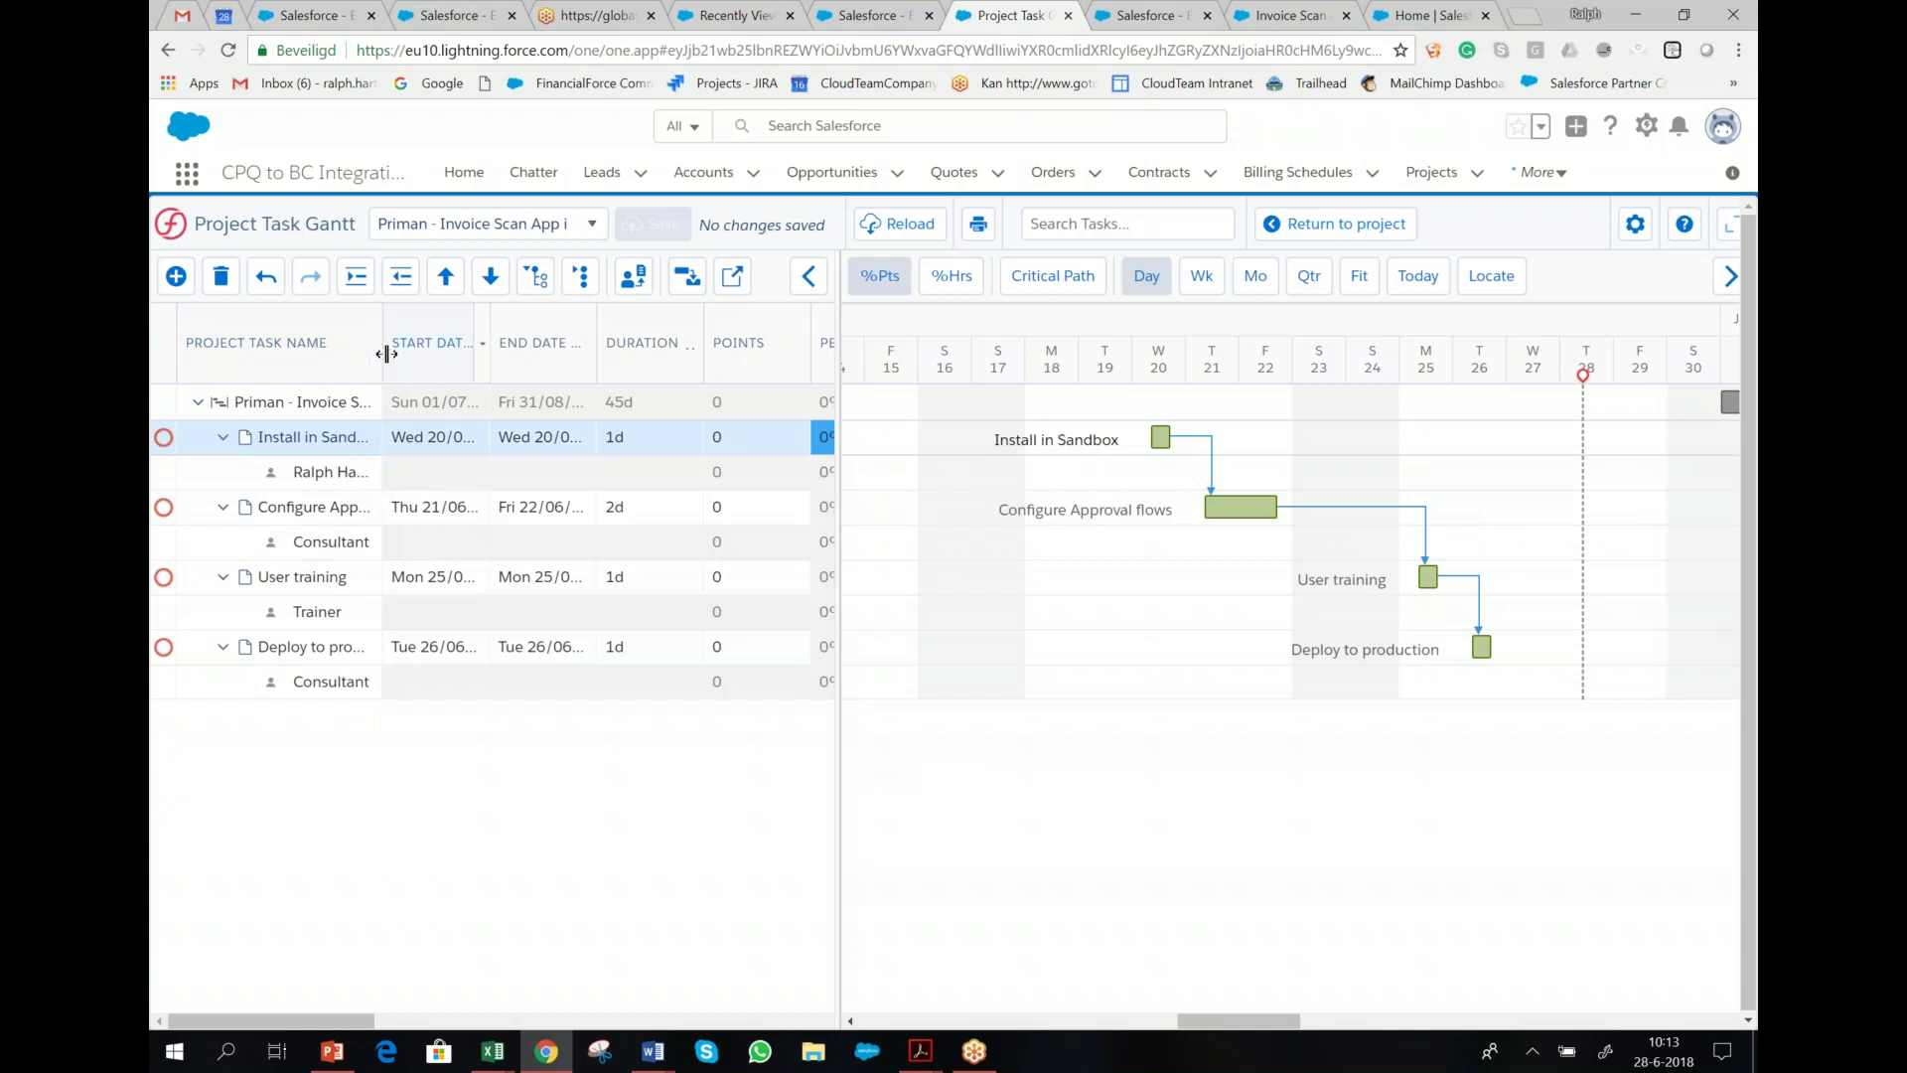
pyautogui.moveTo(386, 358); pyautogui.dragTo(439, 358)
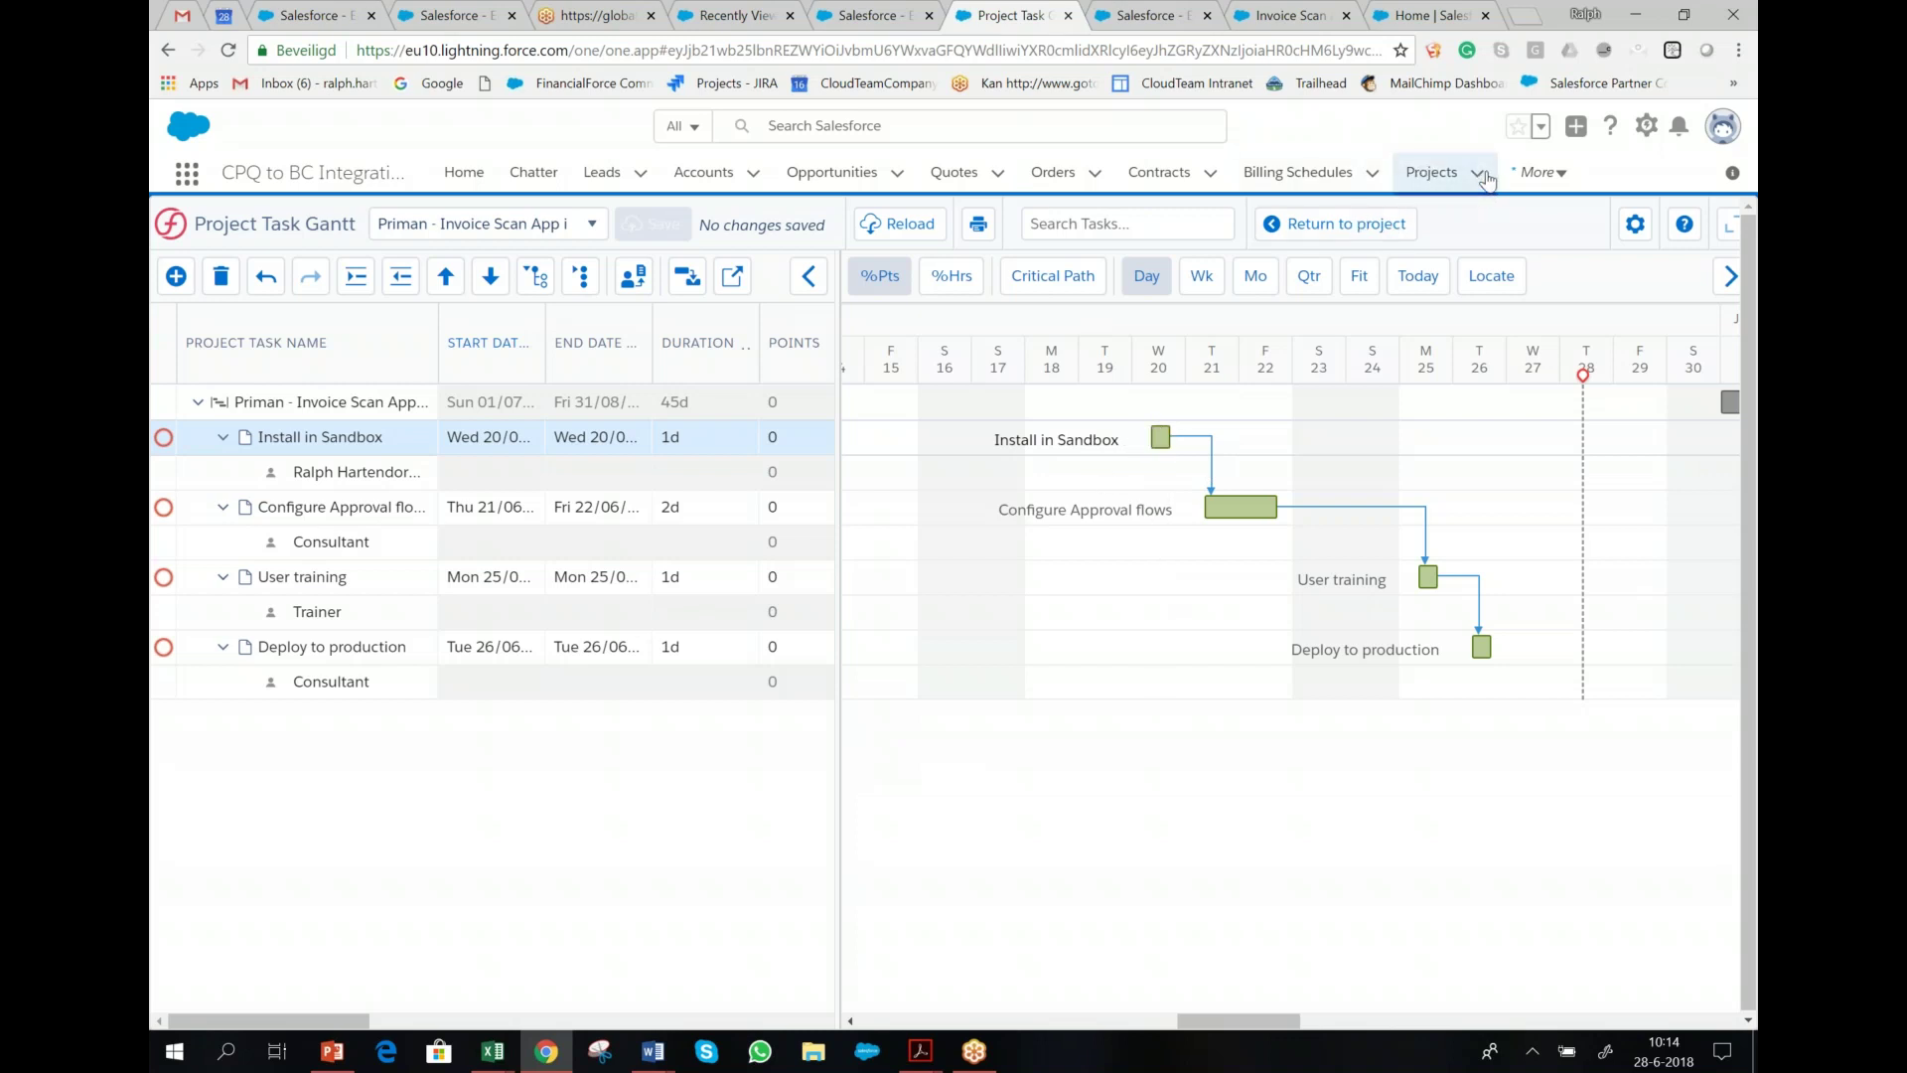
# - Open the Resource Planner and examine the weekly hour allocations across the listed resources
pyautogui.click(1539, 172)
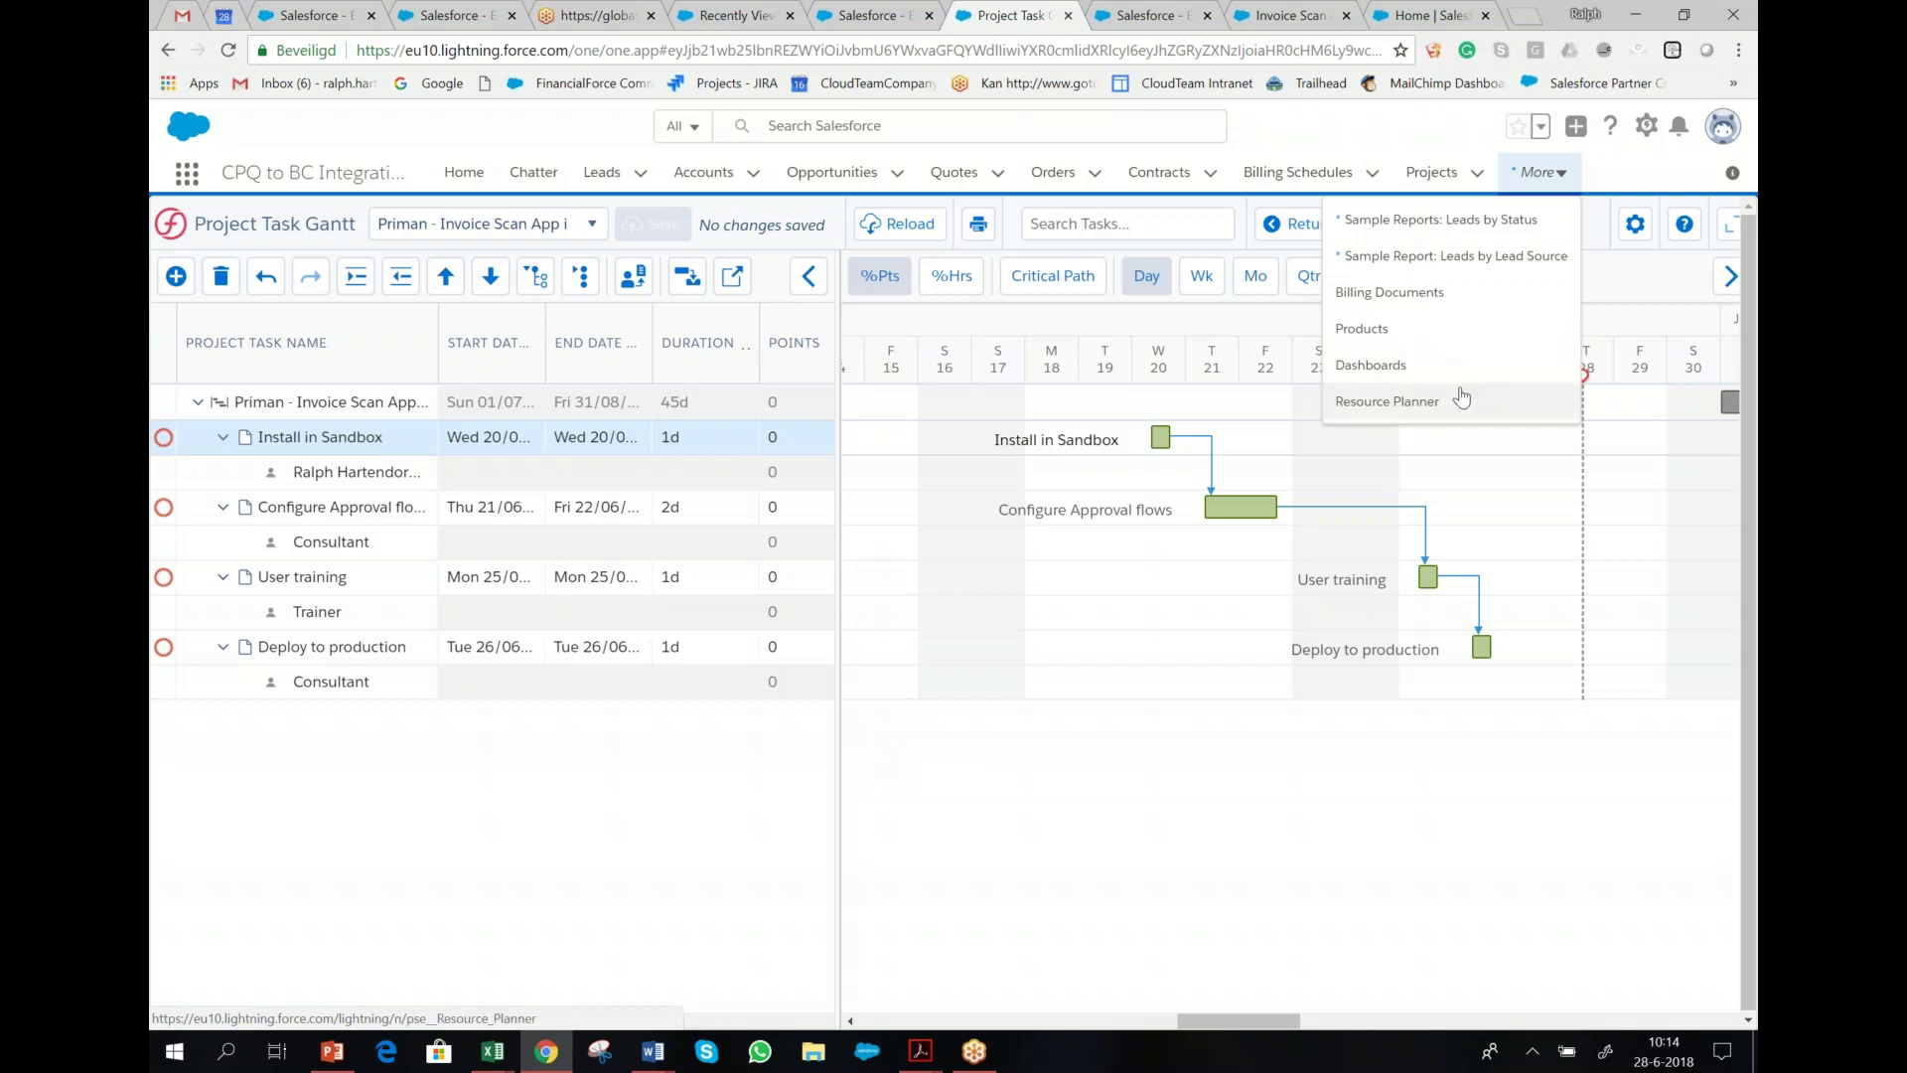
pyautogui.click(1387, 414)
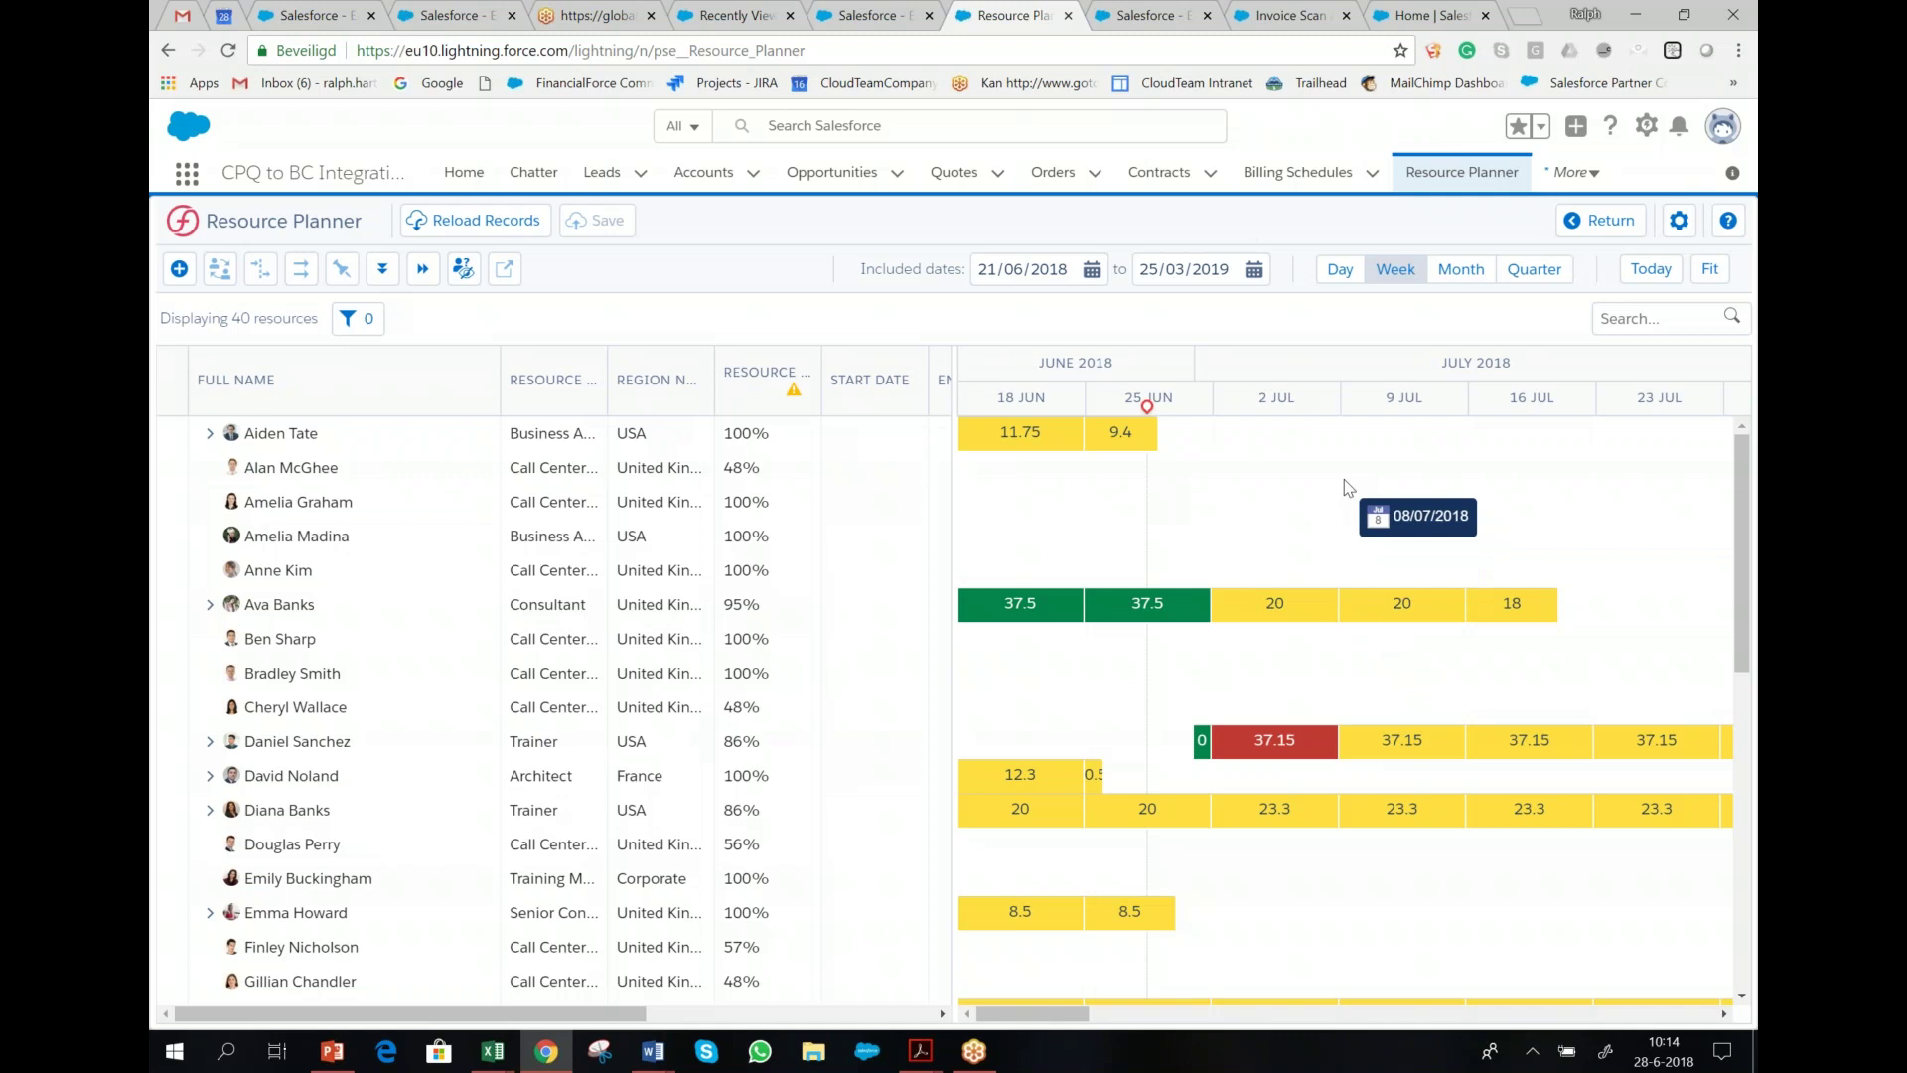
pyautogui.scroll(-1, 1293, 488)
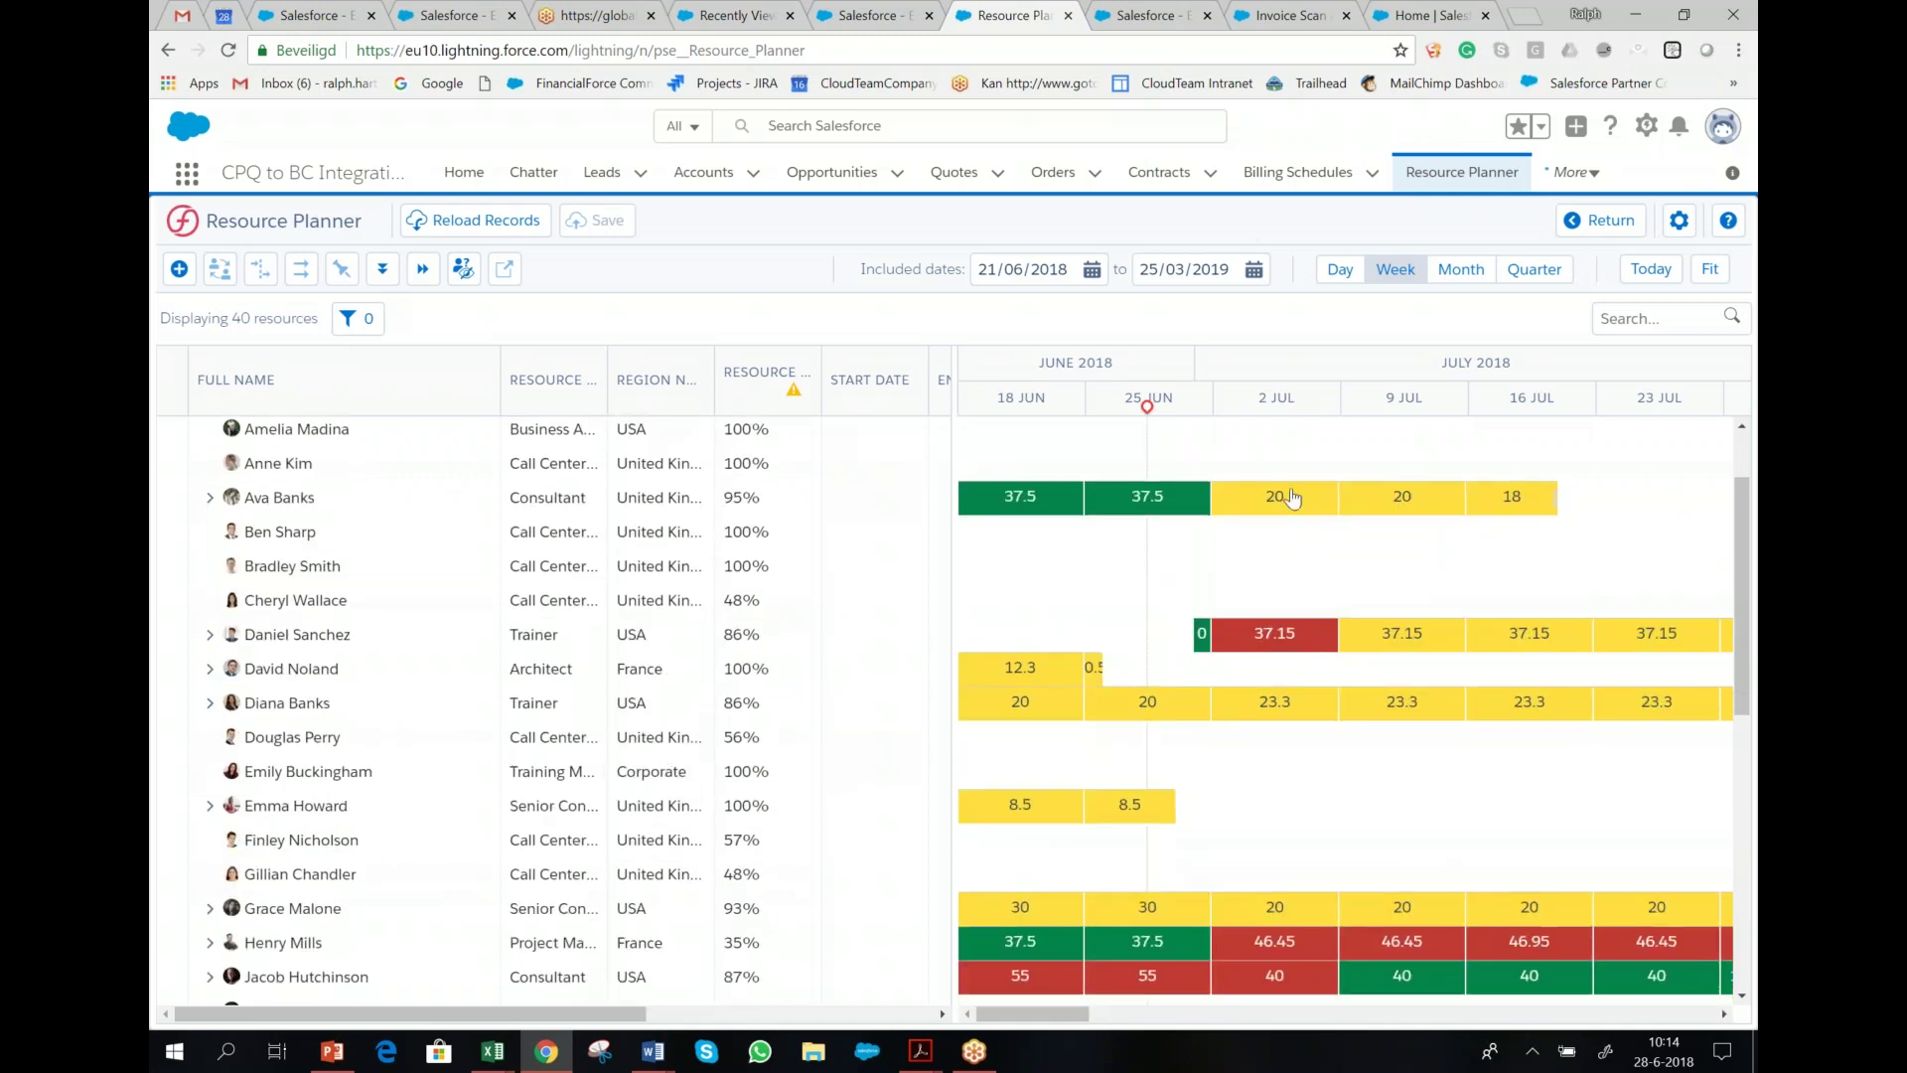
pyautogui.scroll(-1, 1293, 496)
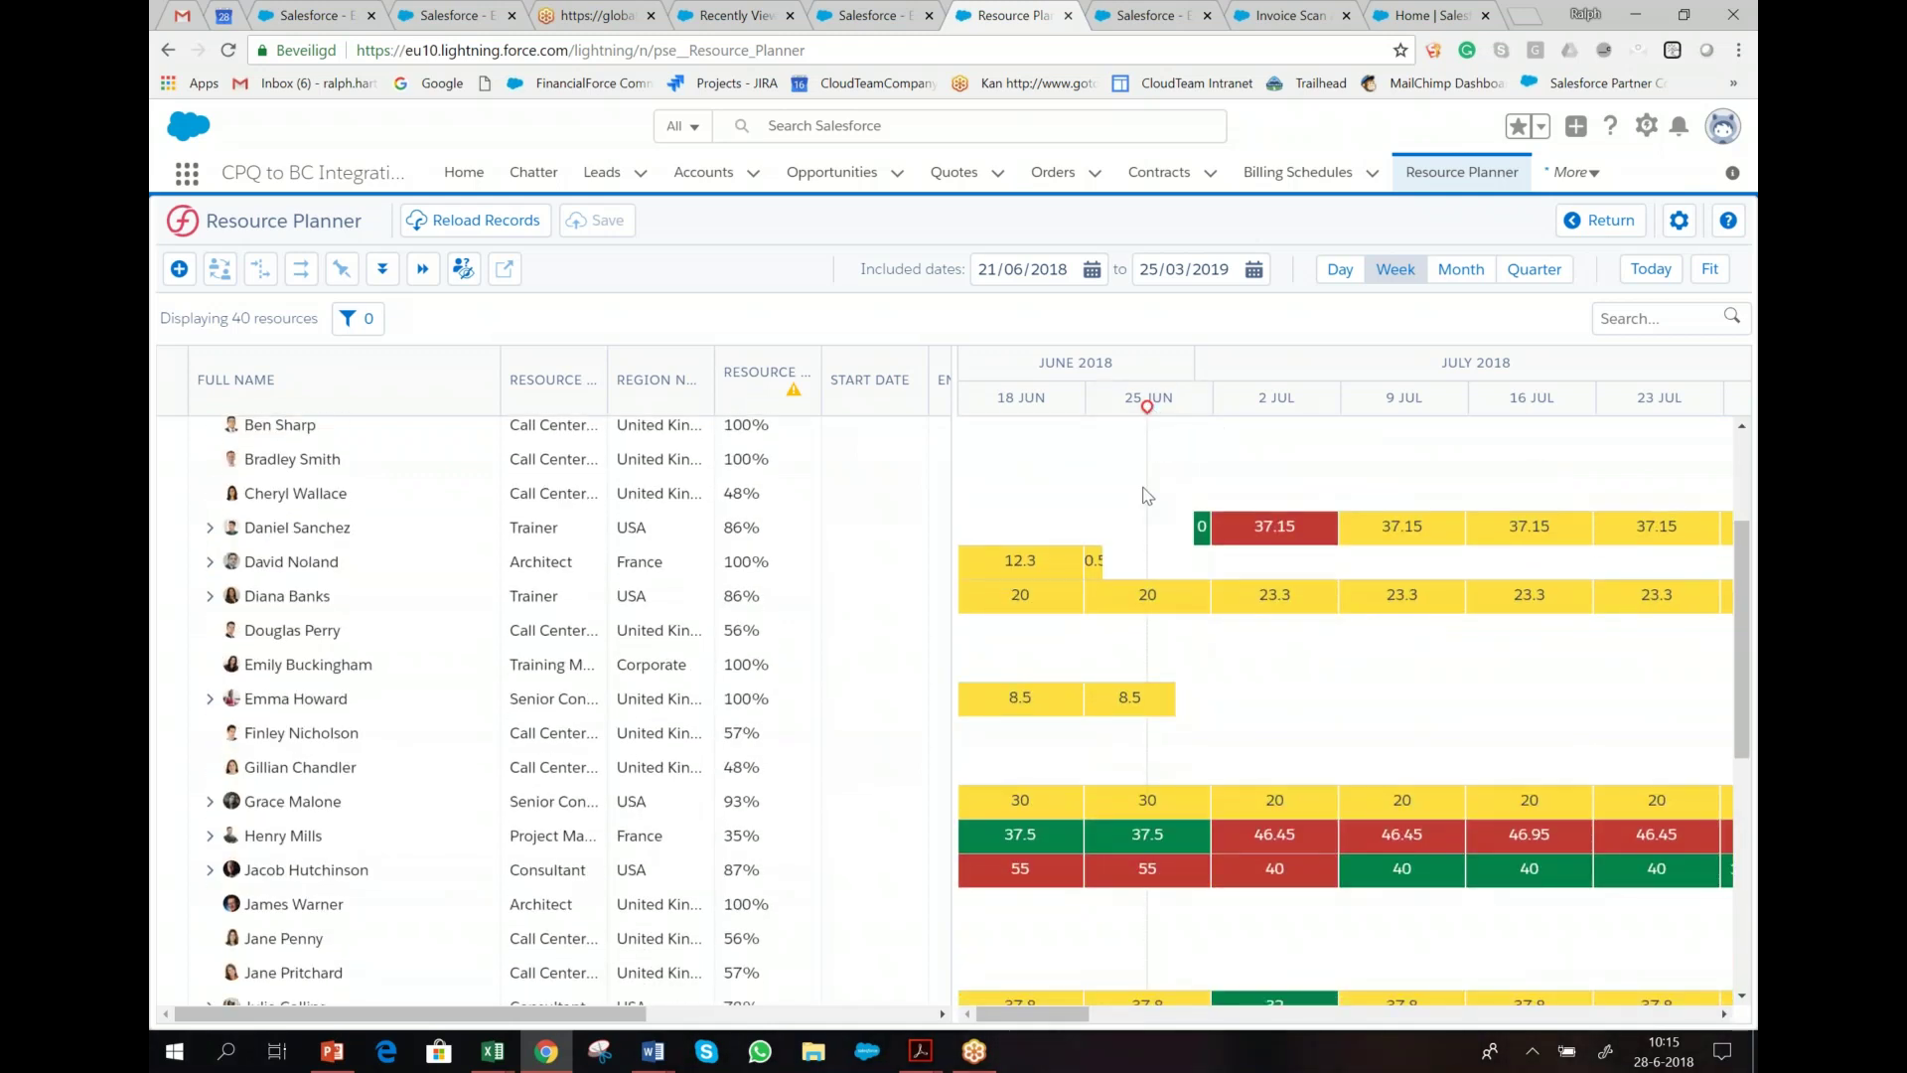
pyautogui.scroll(-2, 1149, 492)
pyautogui.scroll(-1, 1231, 537)
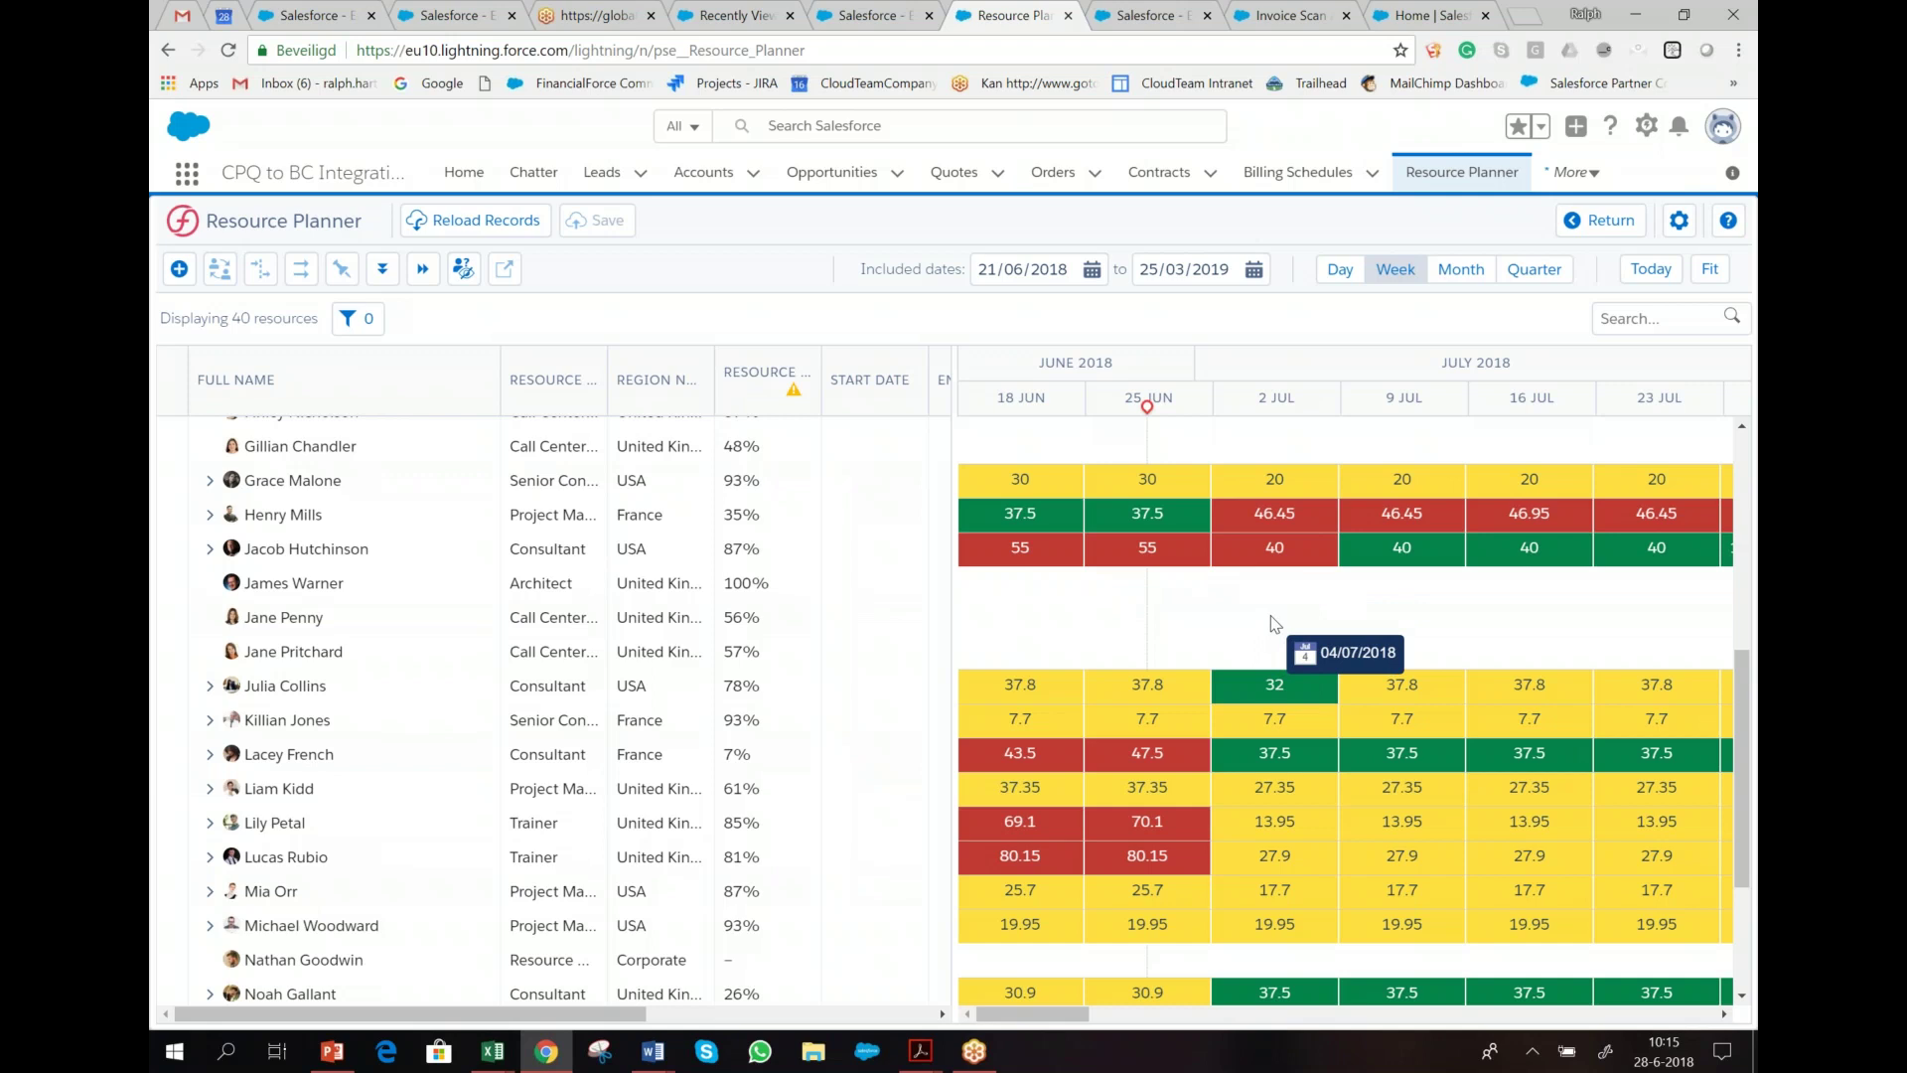
pyautogui.scroll(-1, 1291, 596)
pyautogui.scroll(1, 1331, 536)
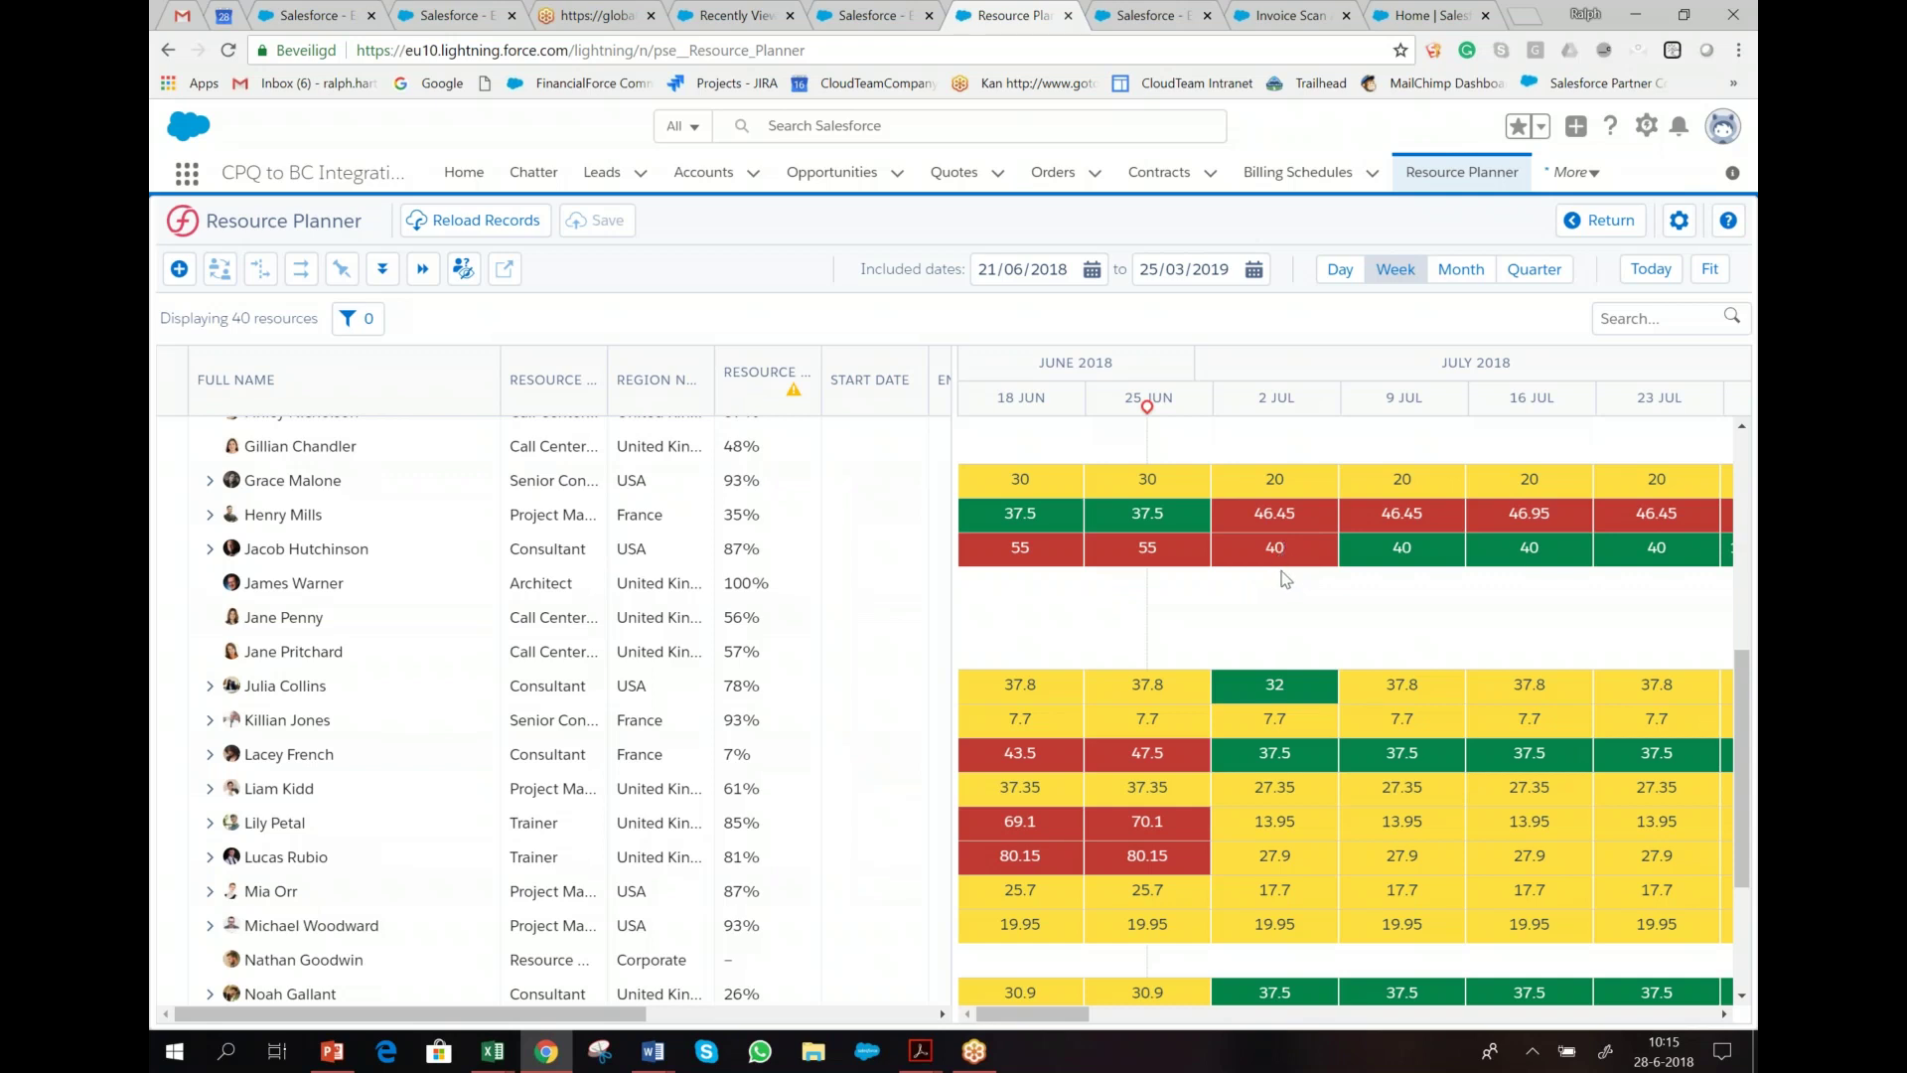
pyautogui.scroll(2, 1286, 579)
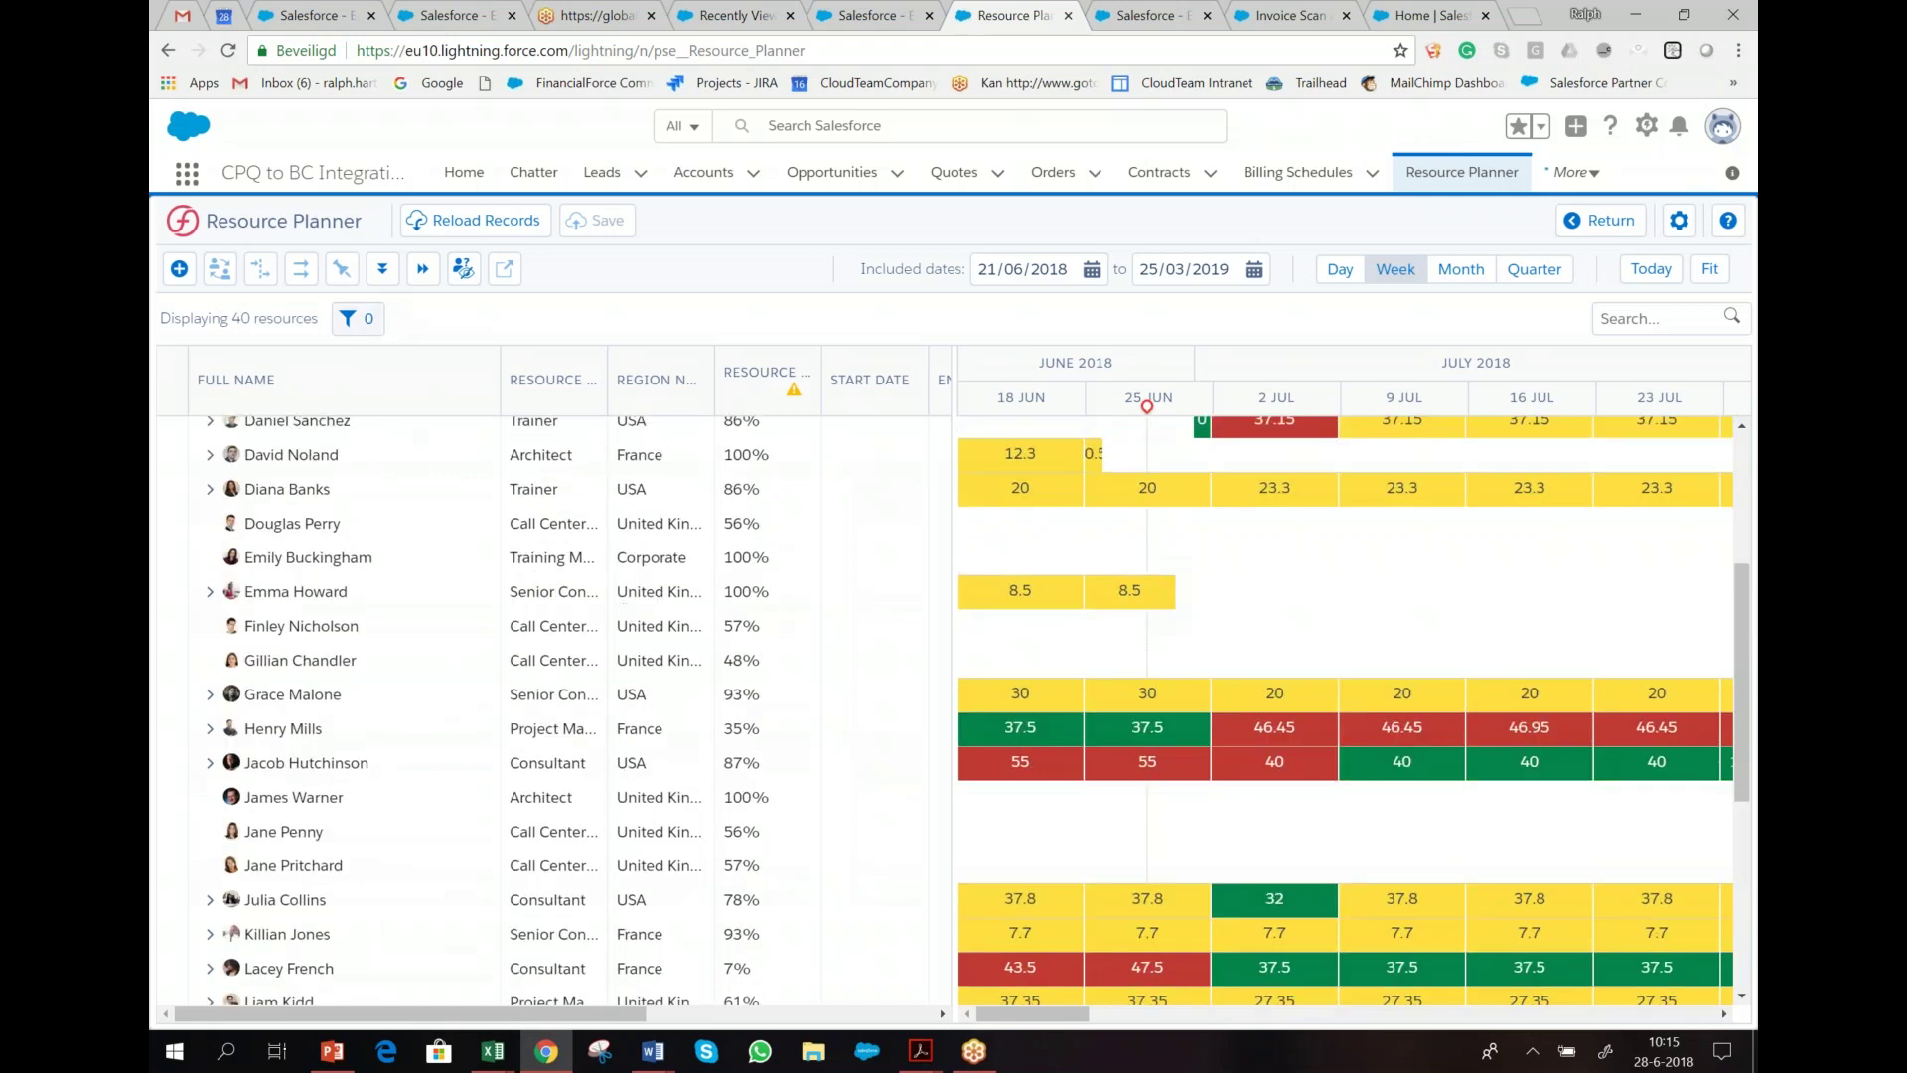
# - Add a Region filter for Corporate to the Resource Planner and reload the resources with it applied
pyautogui.click(355, 320)
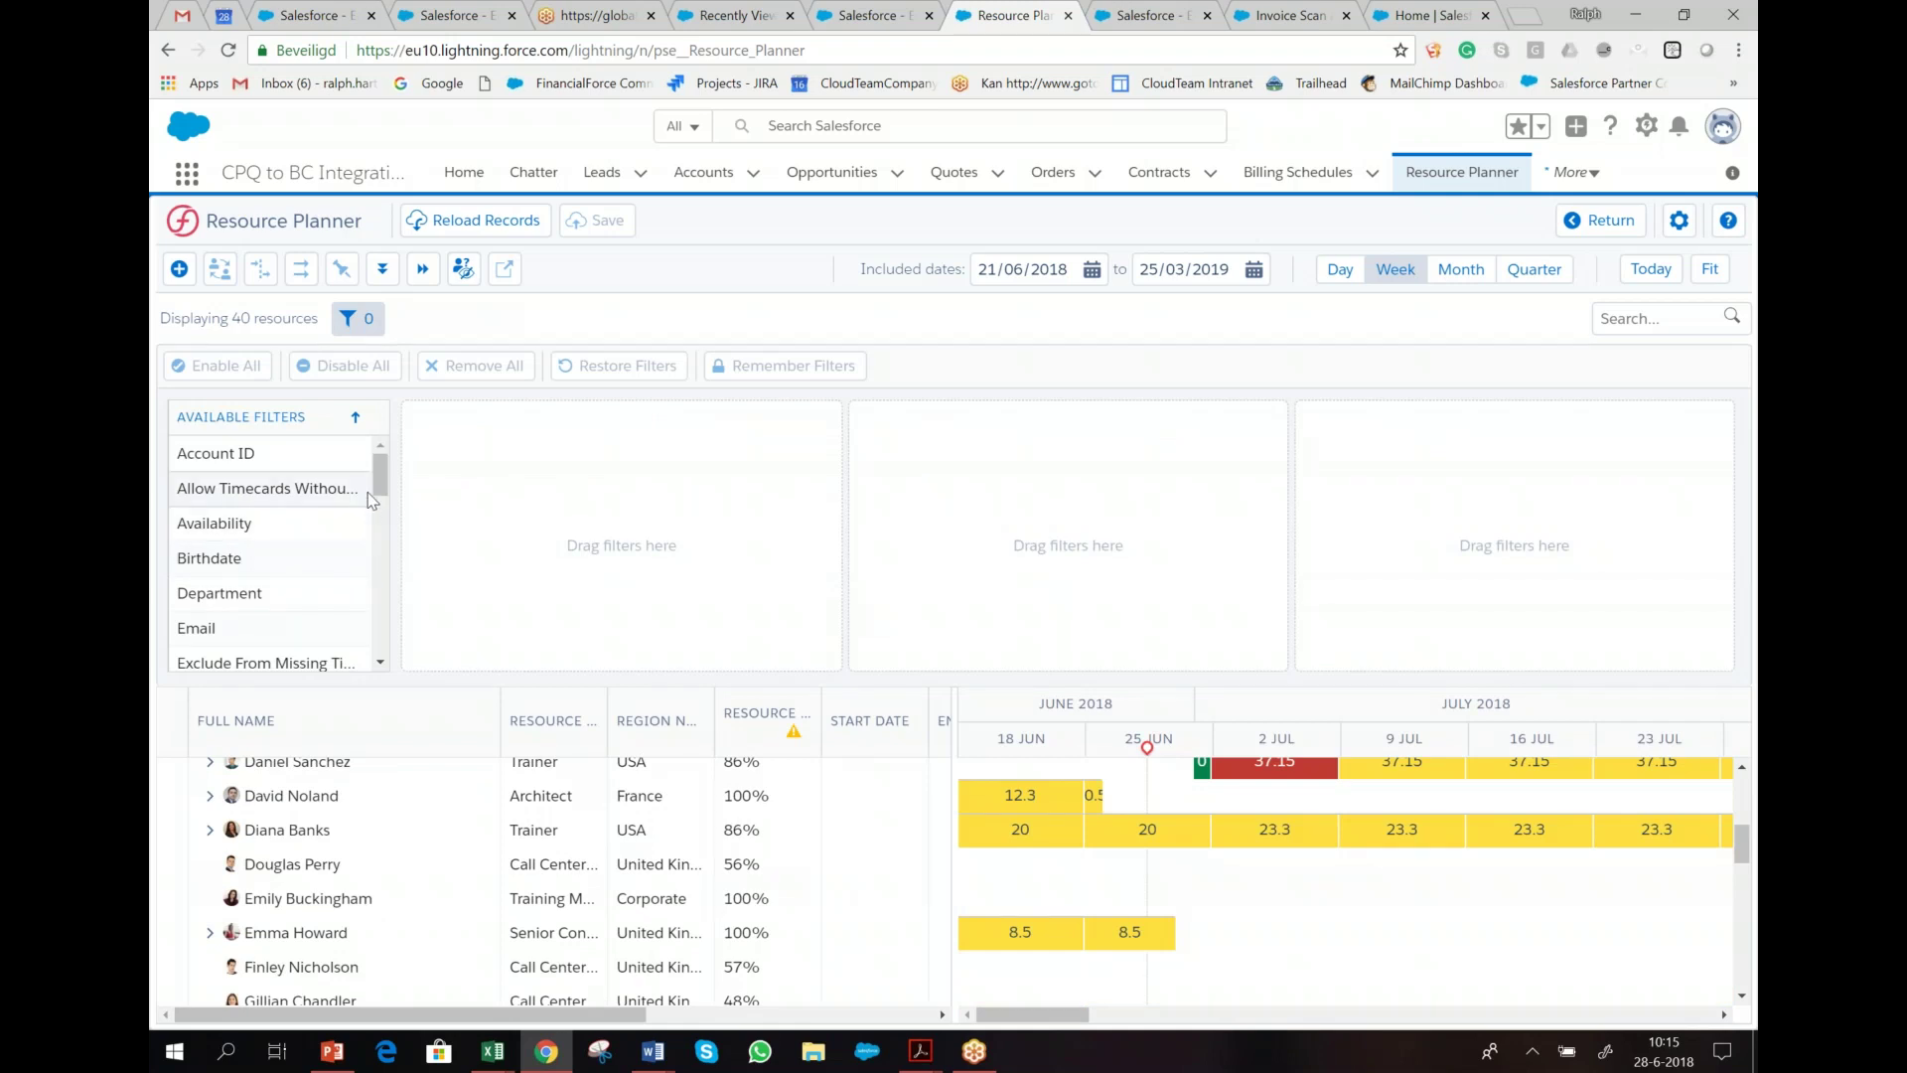
pyautogui.moveTo(381, 497); pyautogui.dragTo(366, 596)
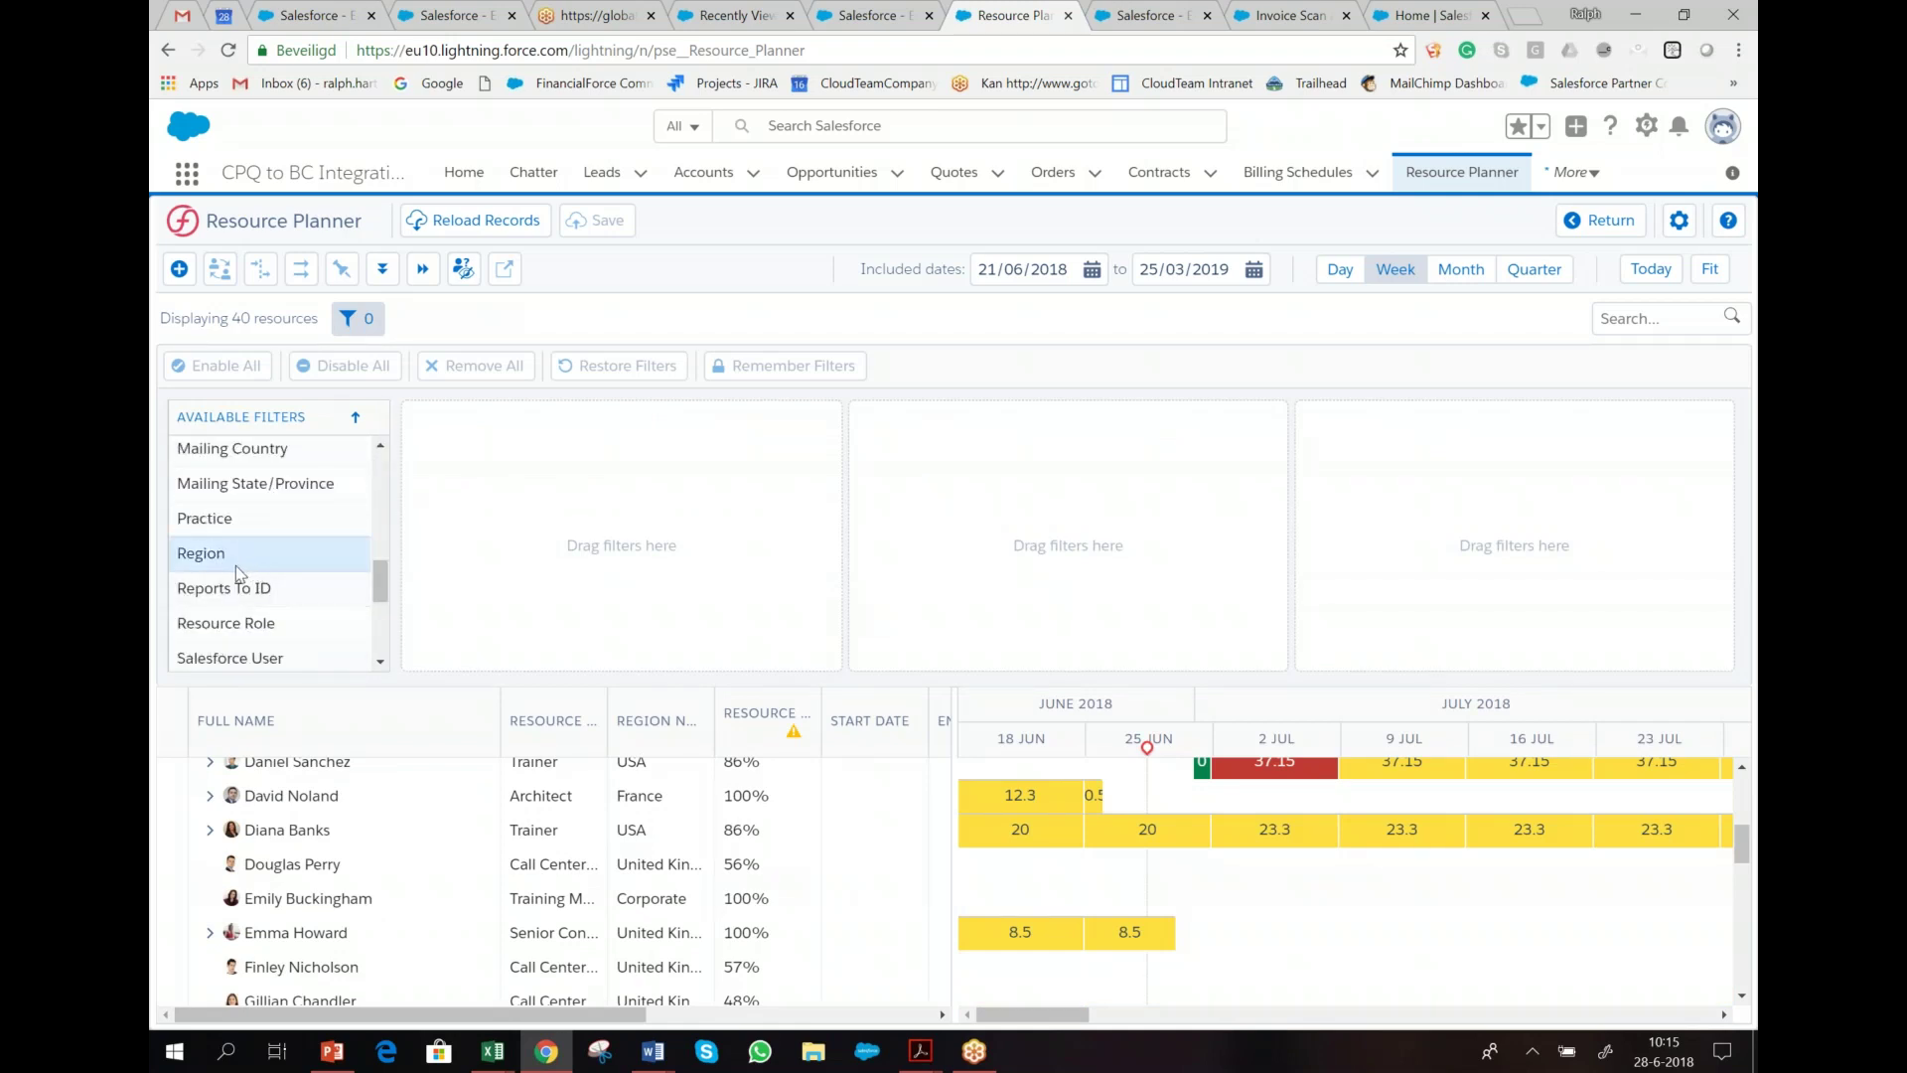
pyautogui.moveTo(210, 554); pyautogui.dragTo(625, 549)
pyautogui.moveTo(462, 618); pyautogui.dragTo(682, 603)
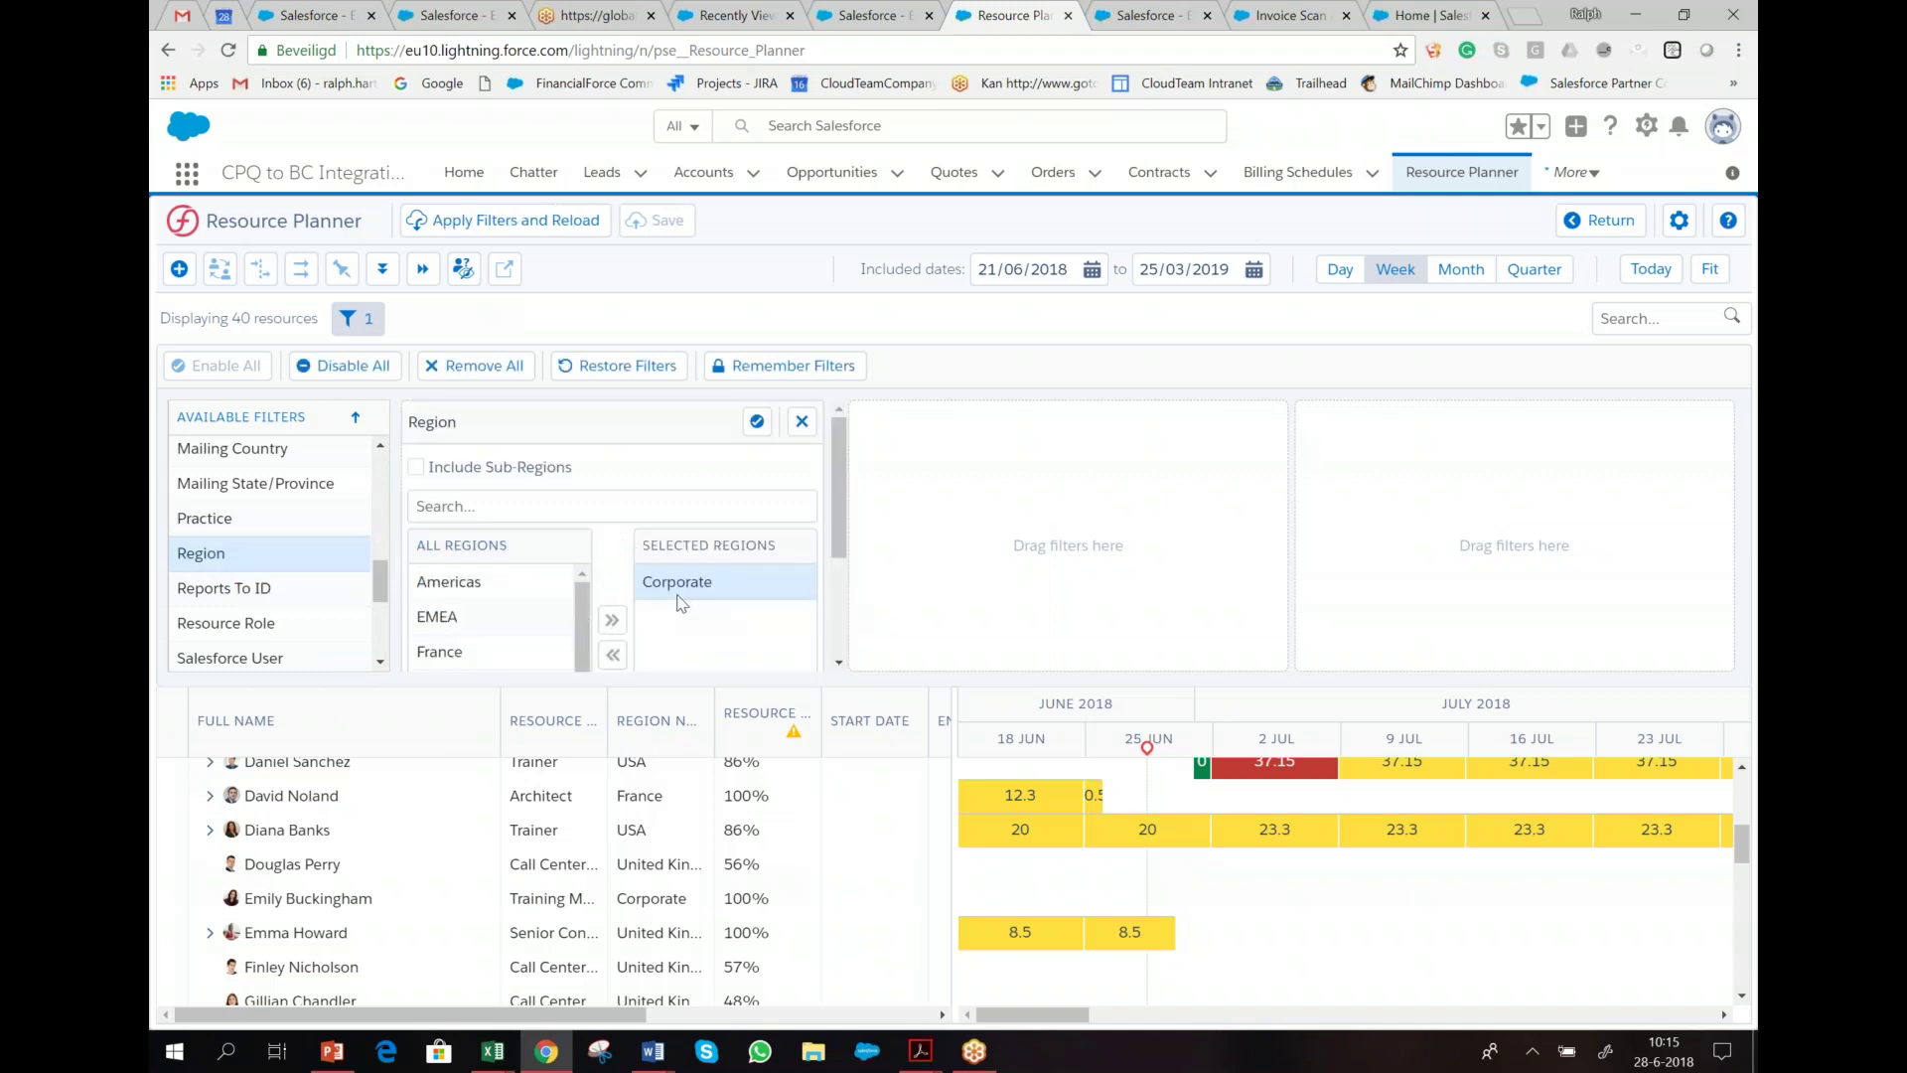
pyautogui.click(526, 220)
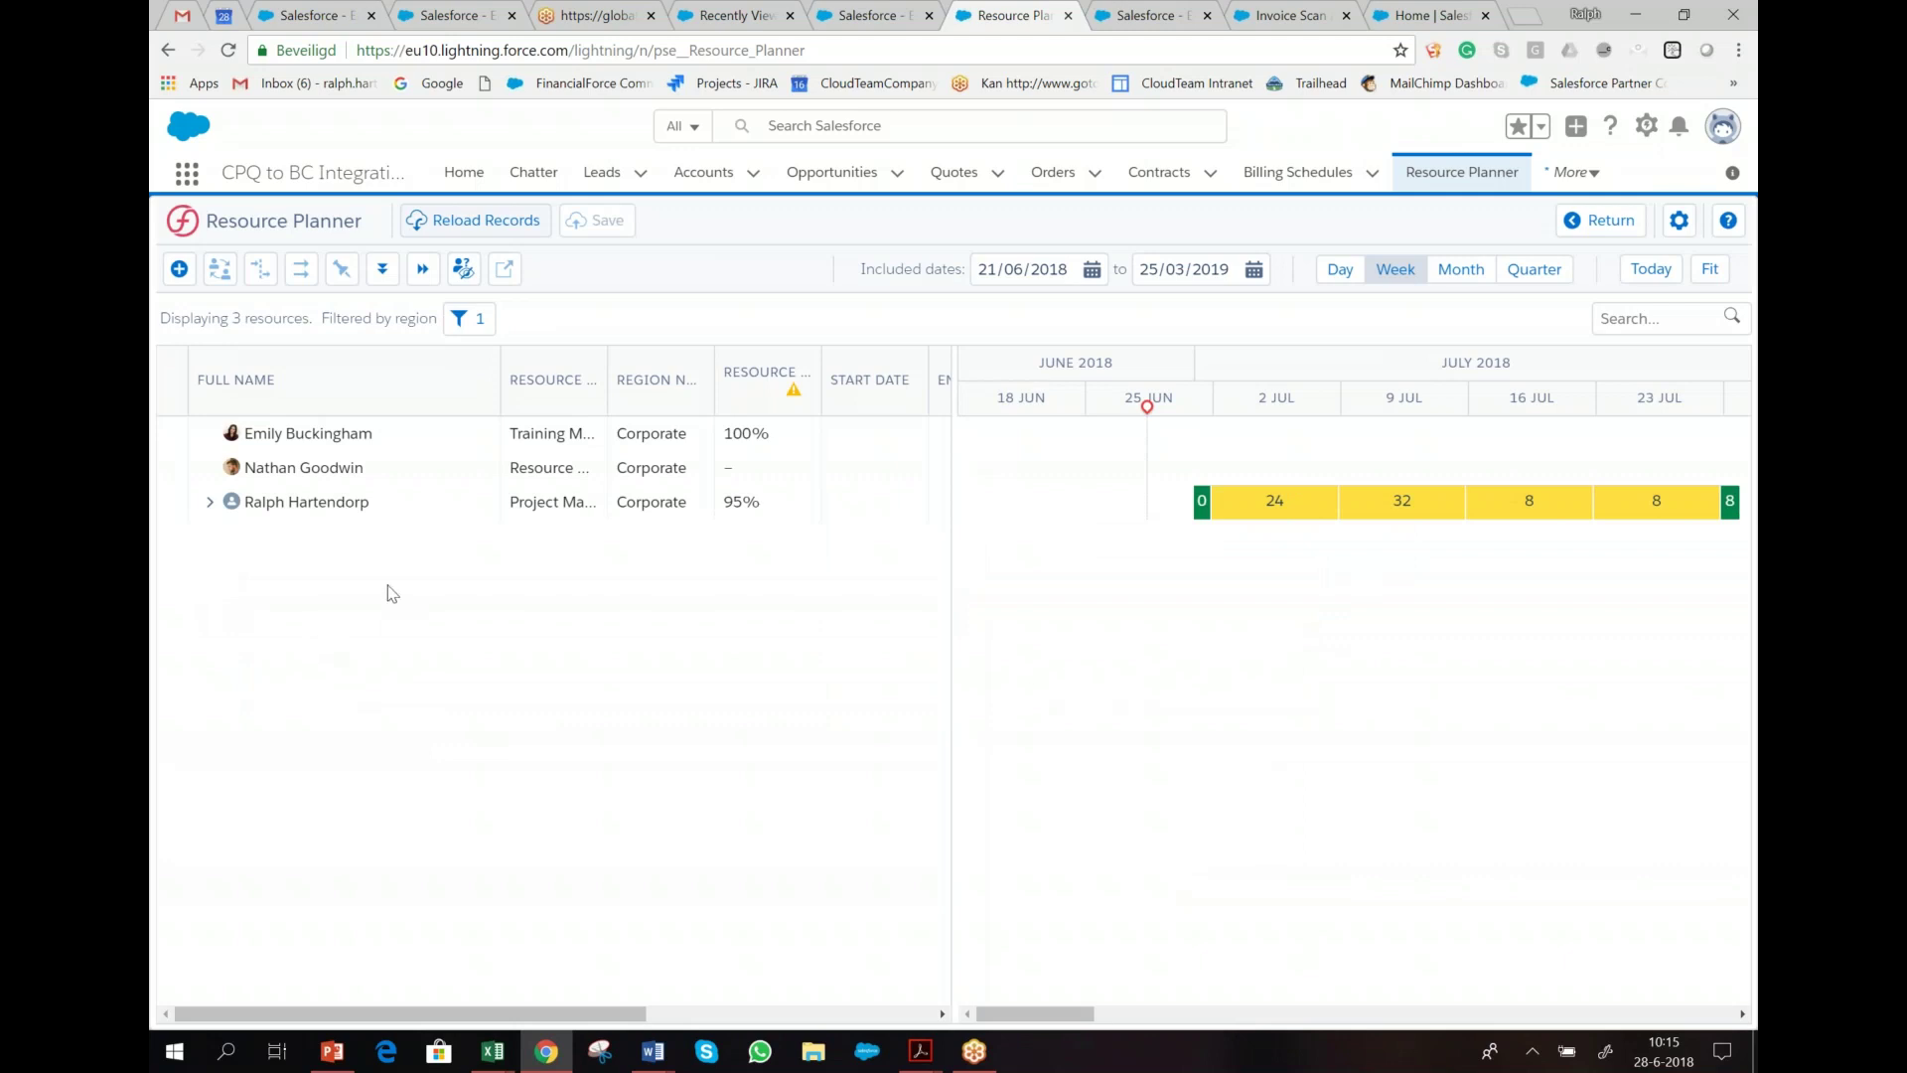
# - Expand the corporate project manager's assignments and view the available actions for the first Priman assignment
pyautogui.click(211, 508)
pyautogui.click(211, 504)
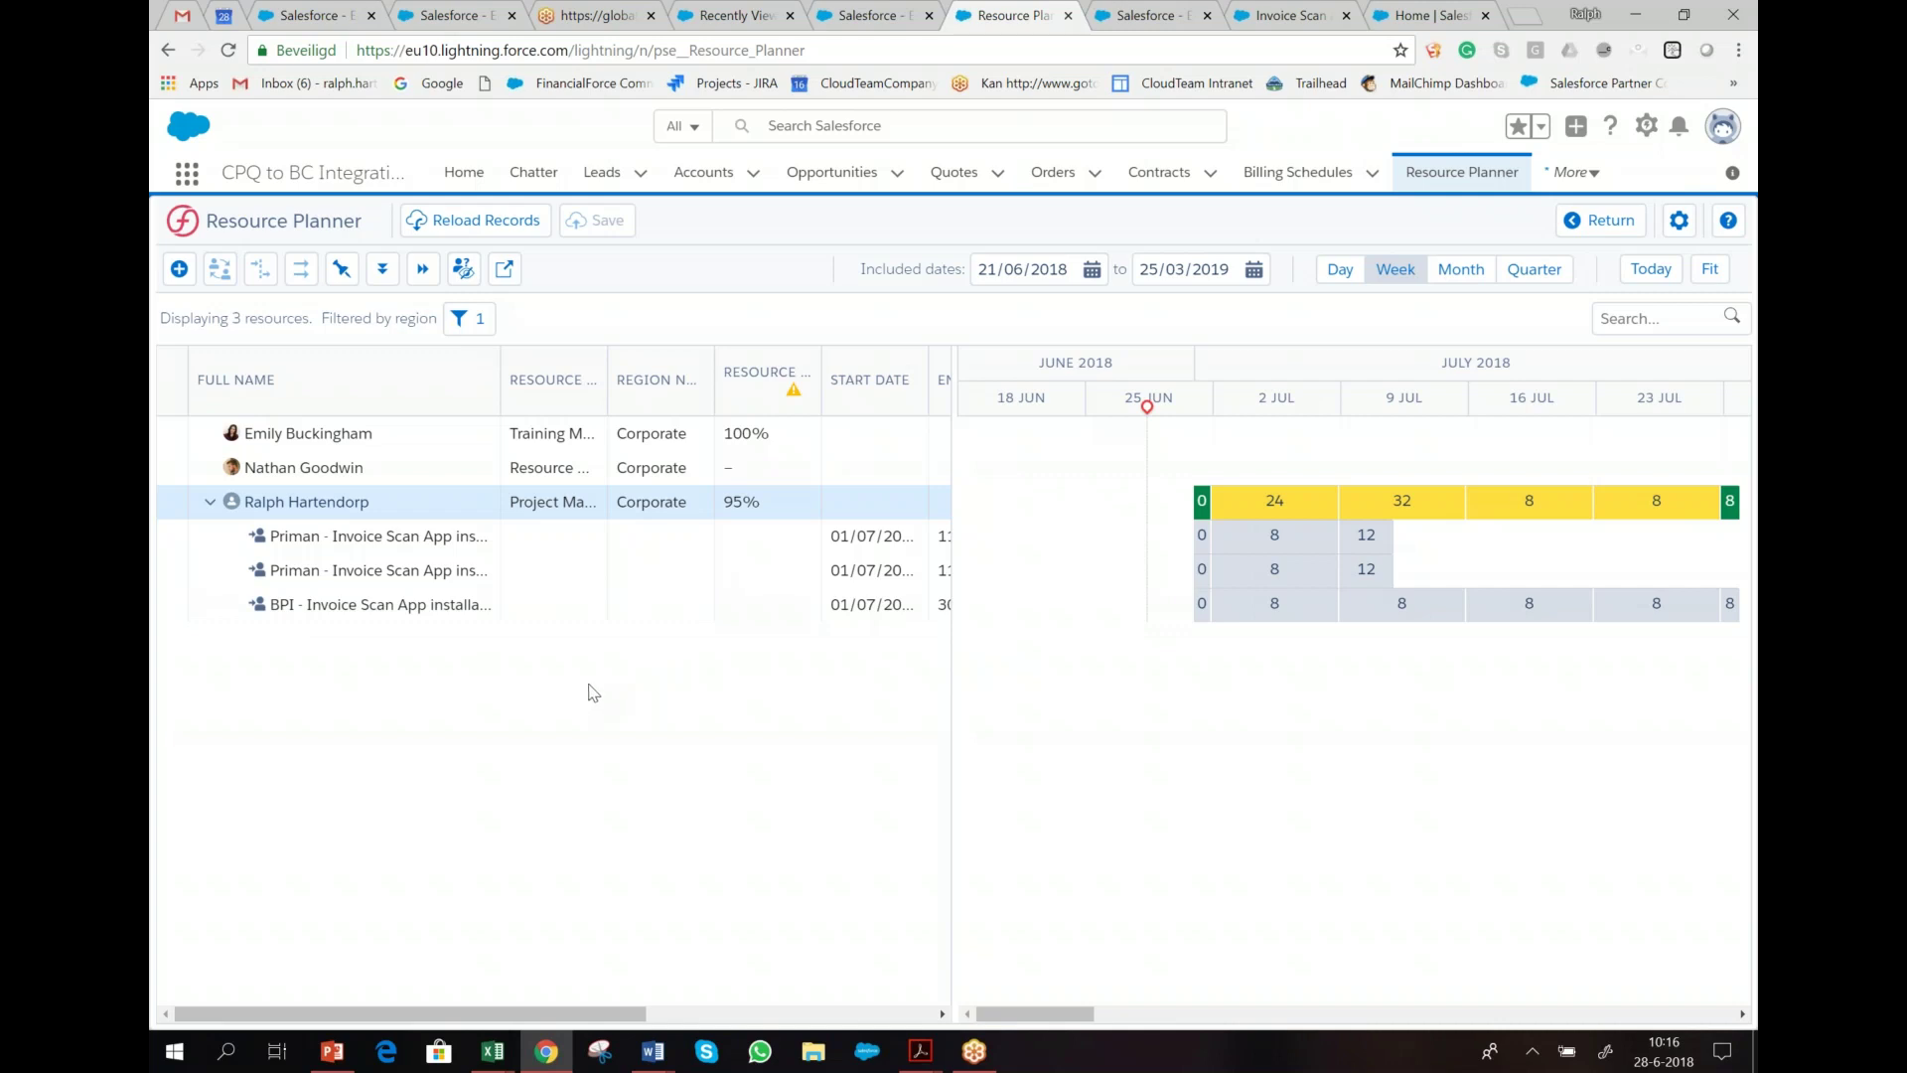
pyautogui.rightClick(417, 538)
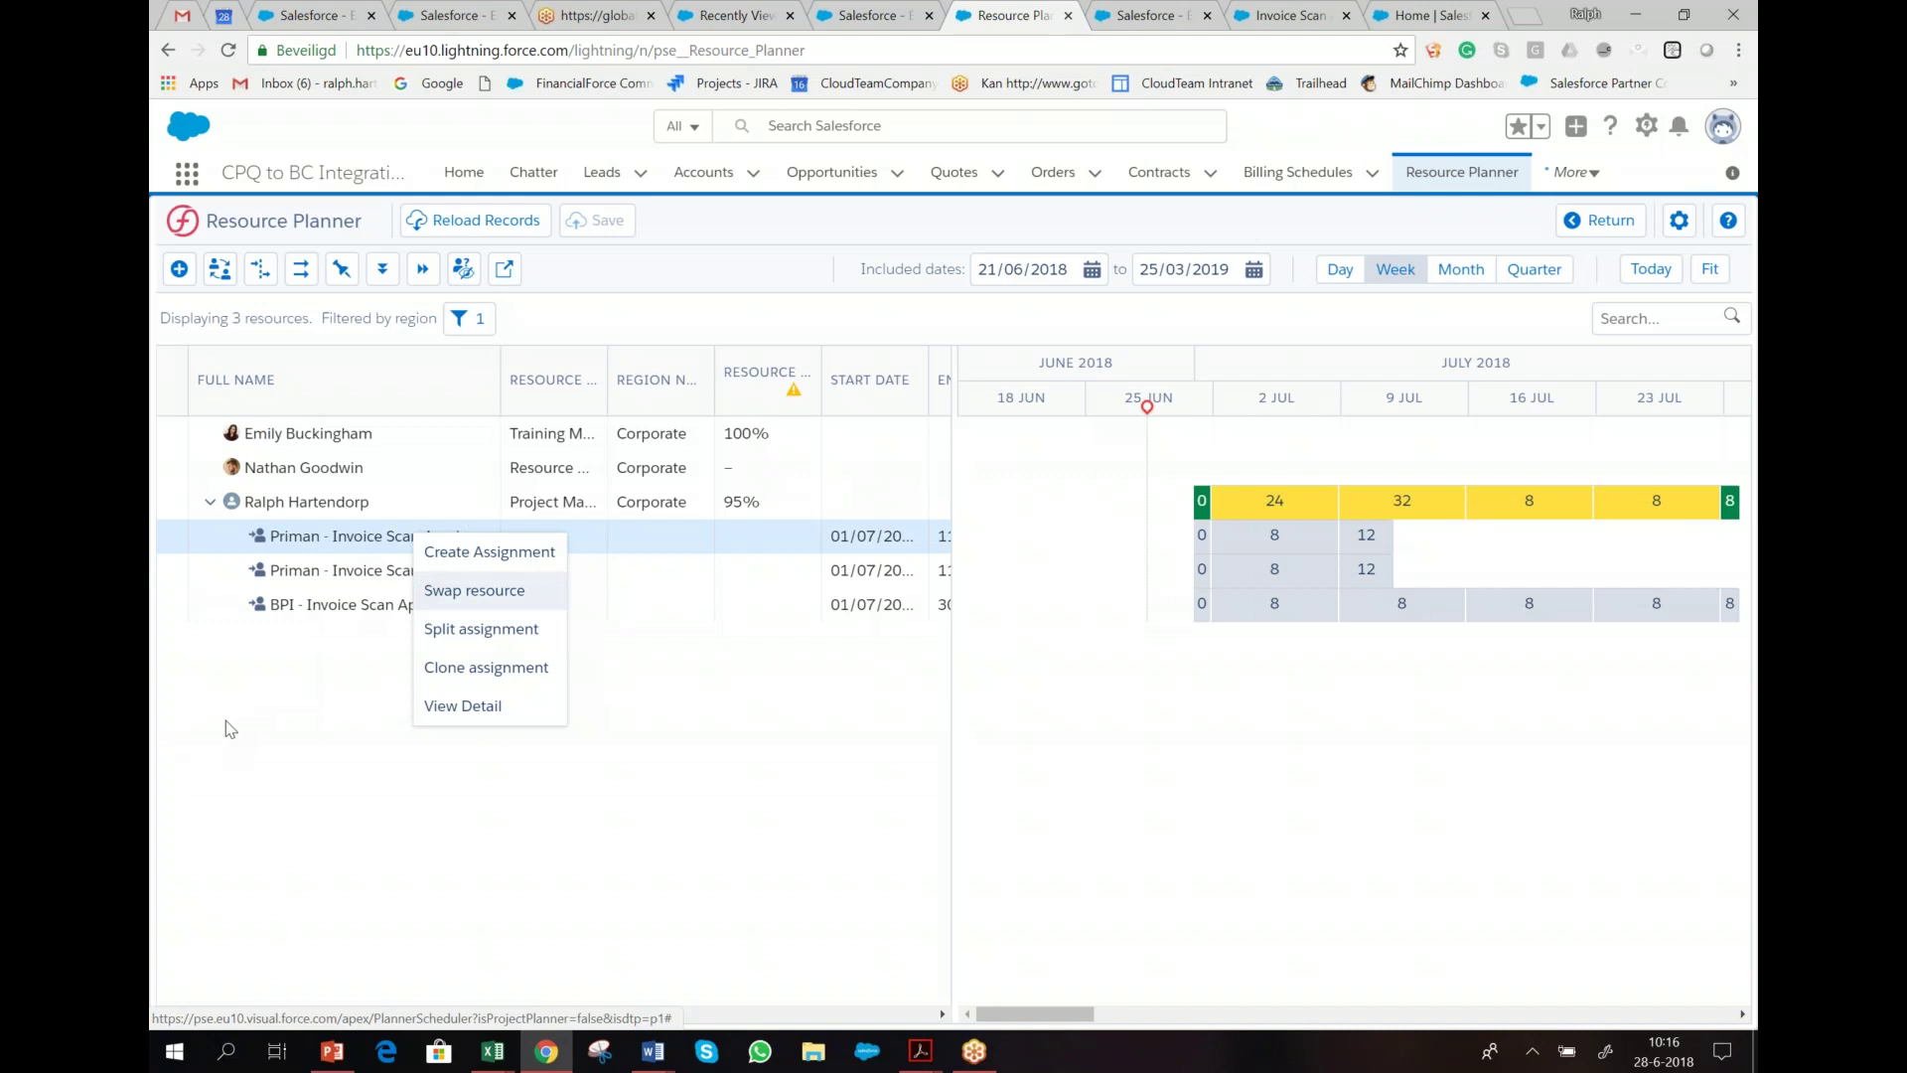
# - Open the Priman - Invoice Scan App installation project and examine its status, attributes, time variance and actuals
pyautogui.click(1584, 179)
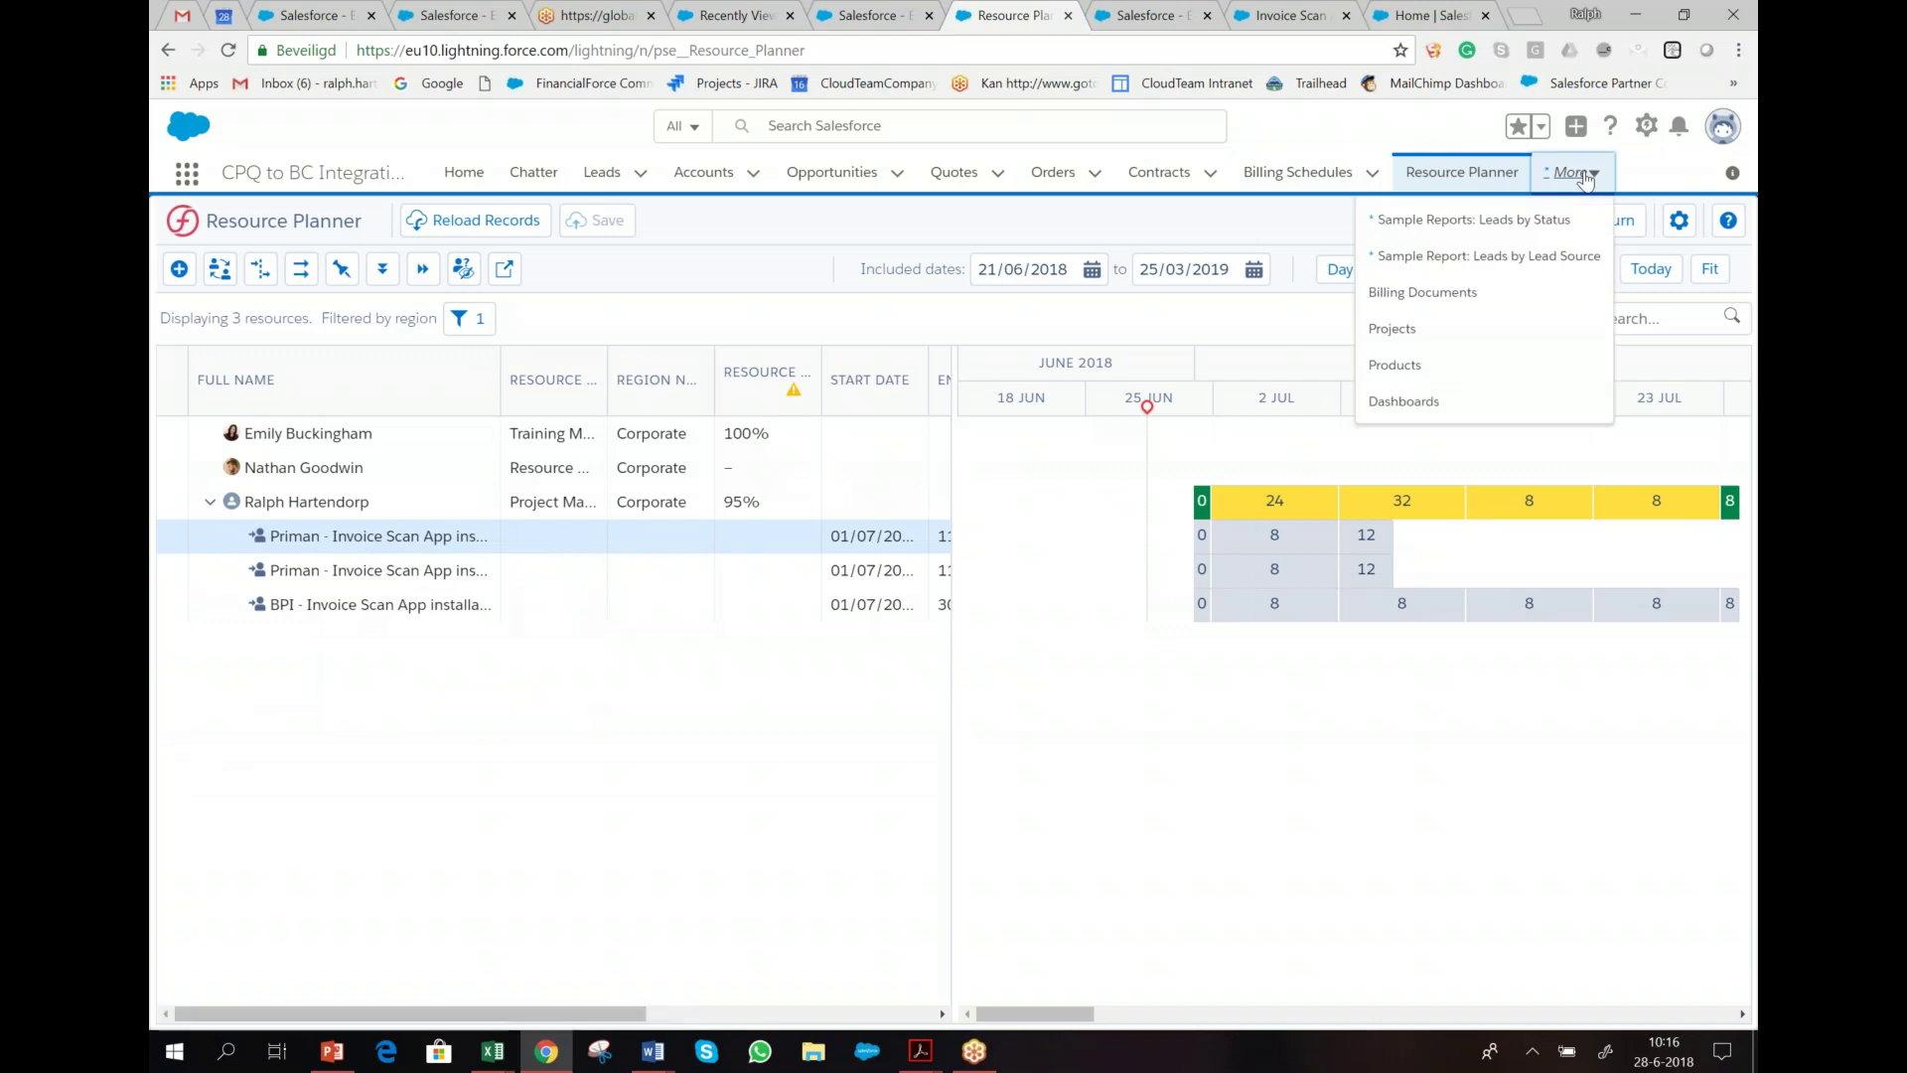
pyautogui.click(1393, 336)
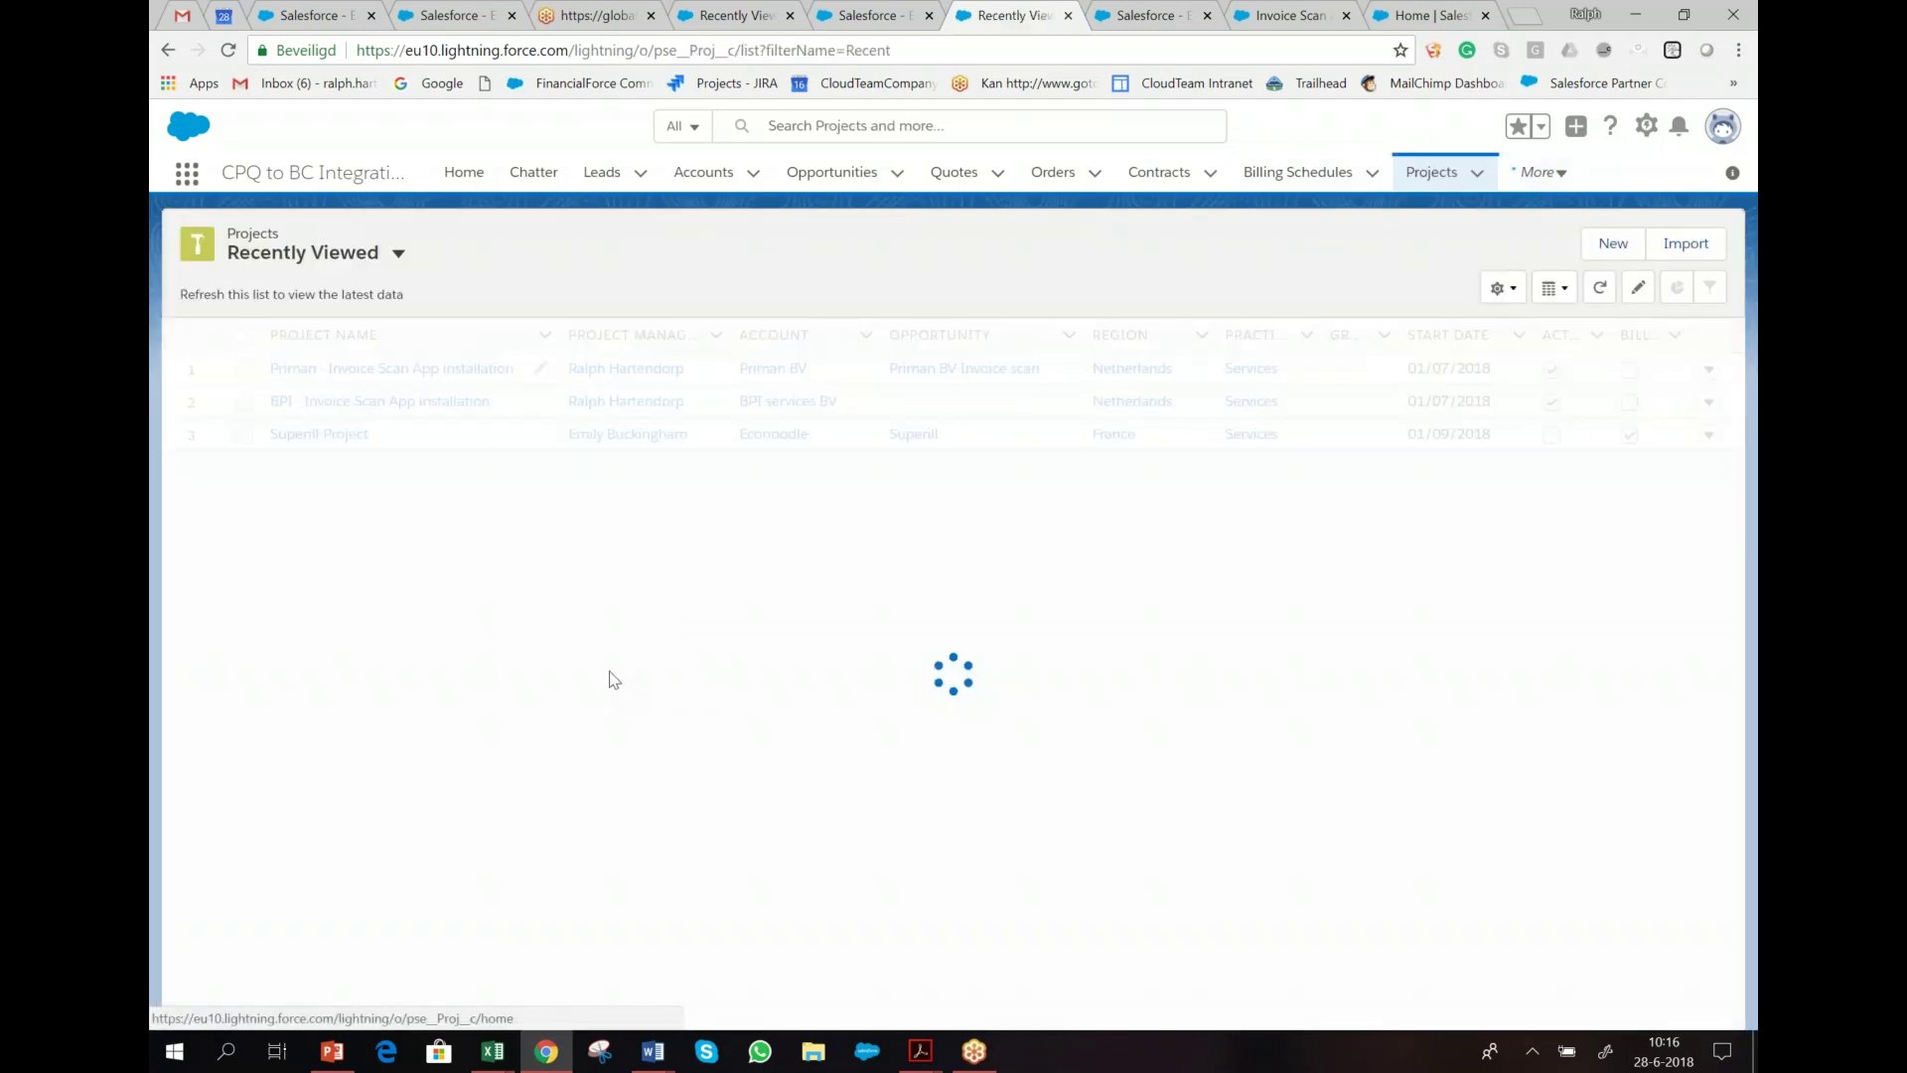
pyautogui.click(383, 376)
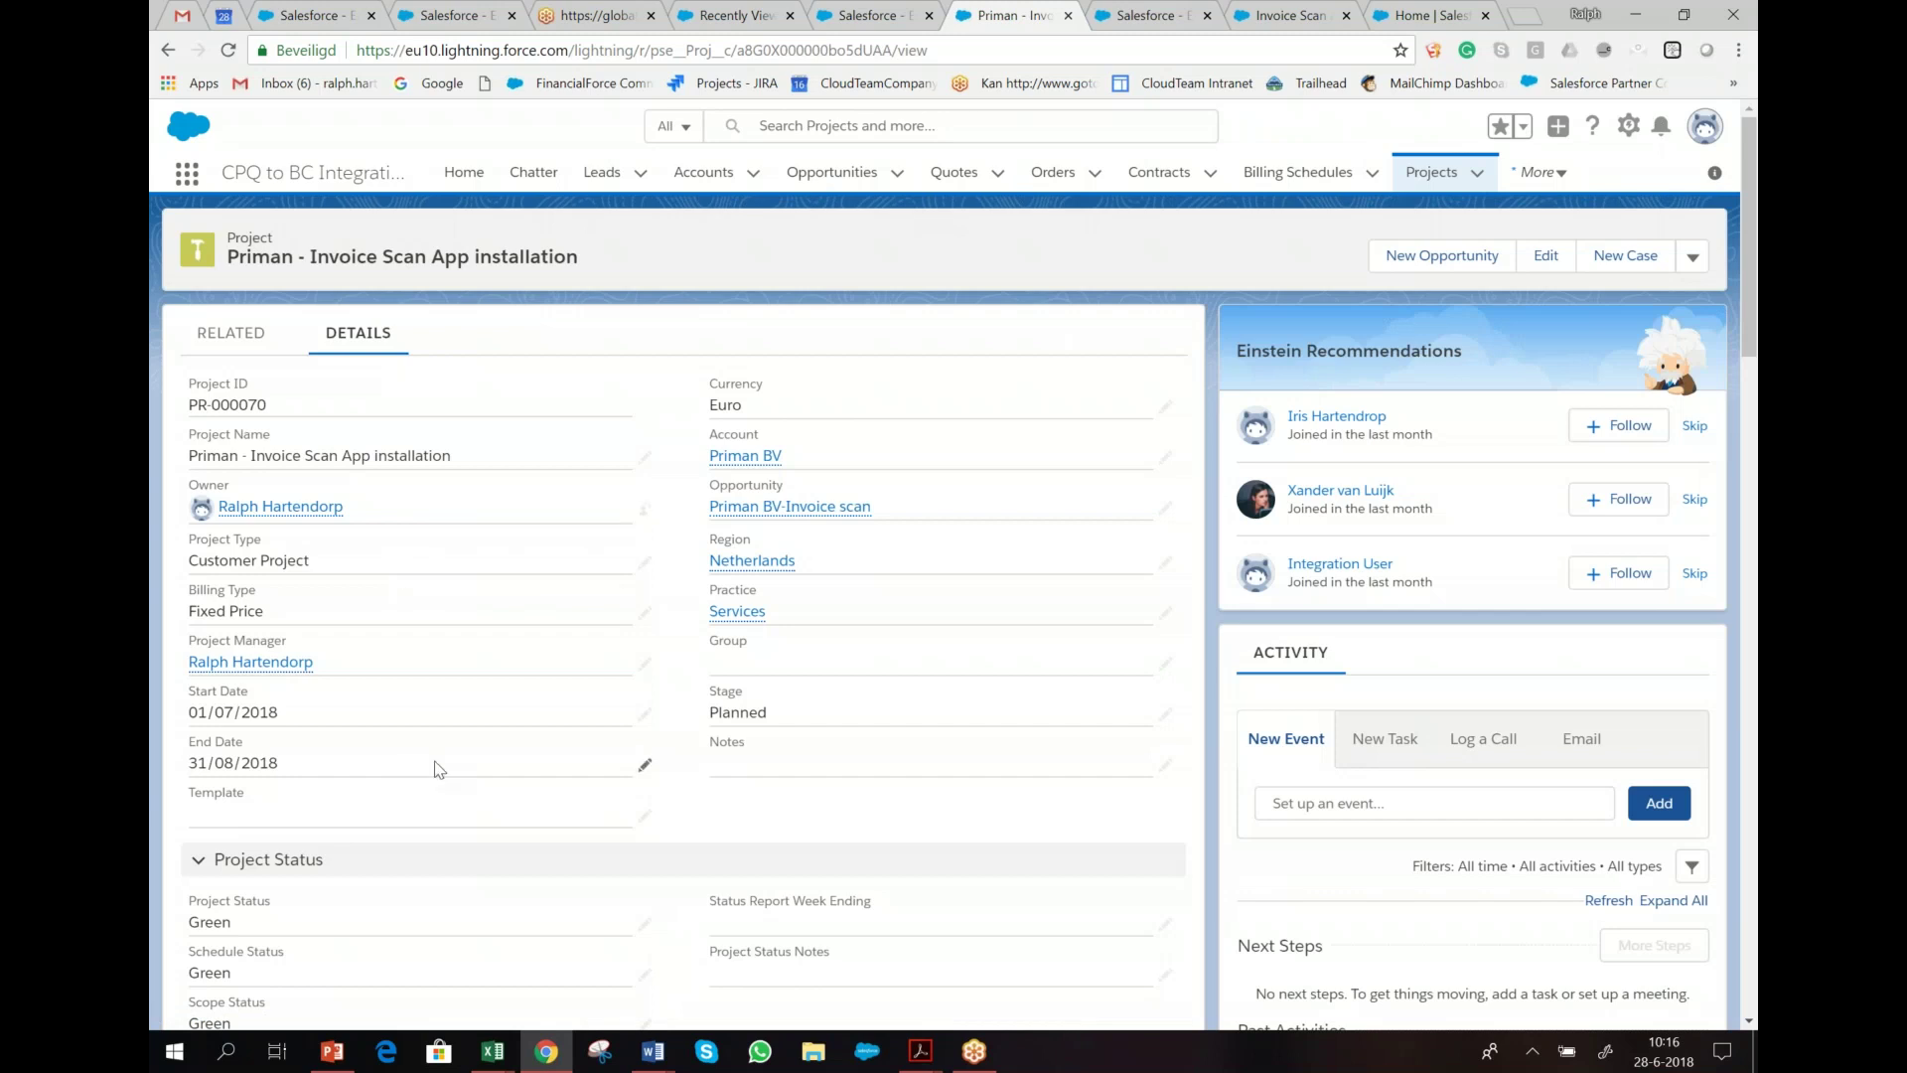
pyautogui.scroll(-5, 455, 696)
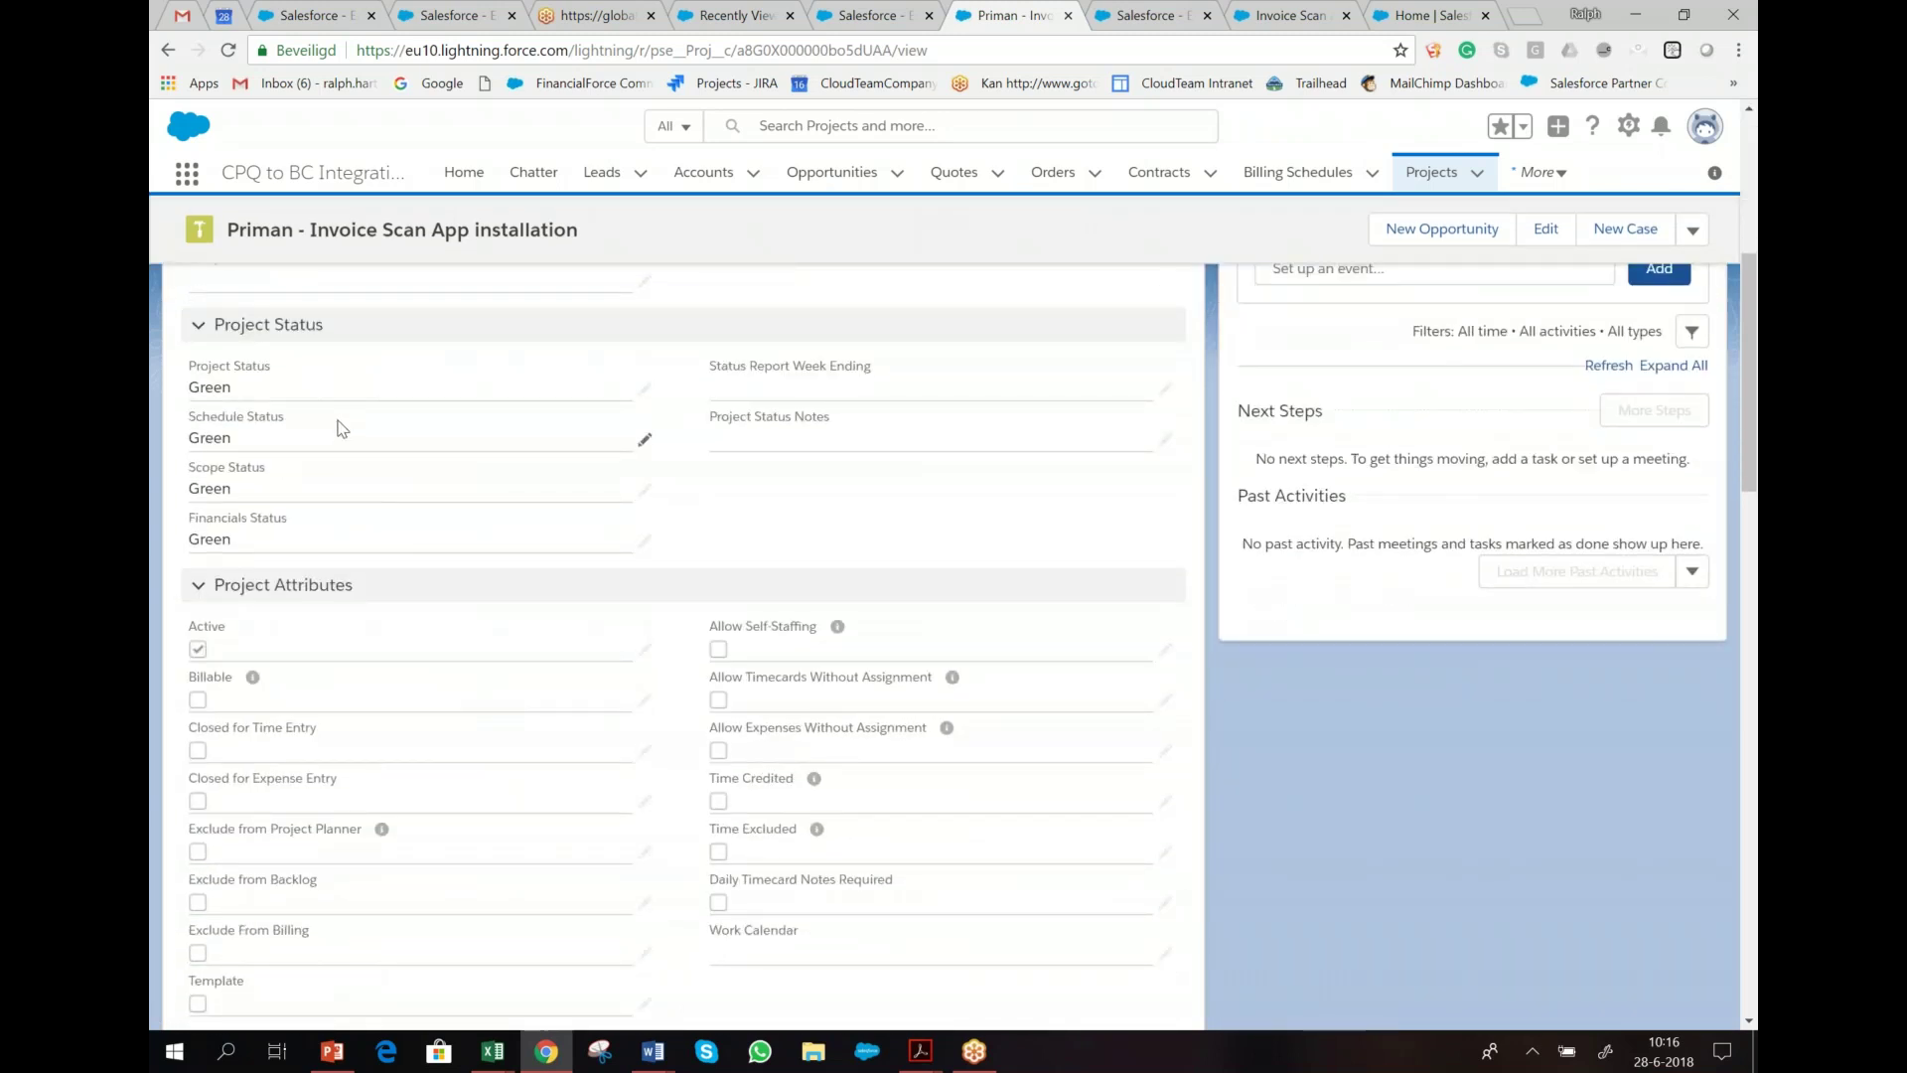
pyautogui.scroll(-7, 348, 425)
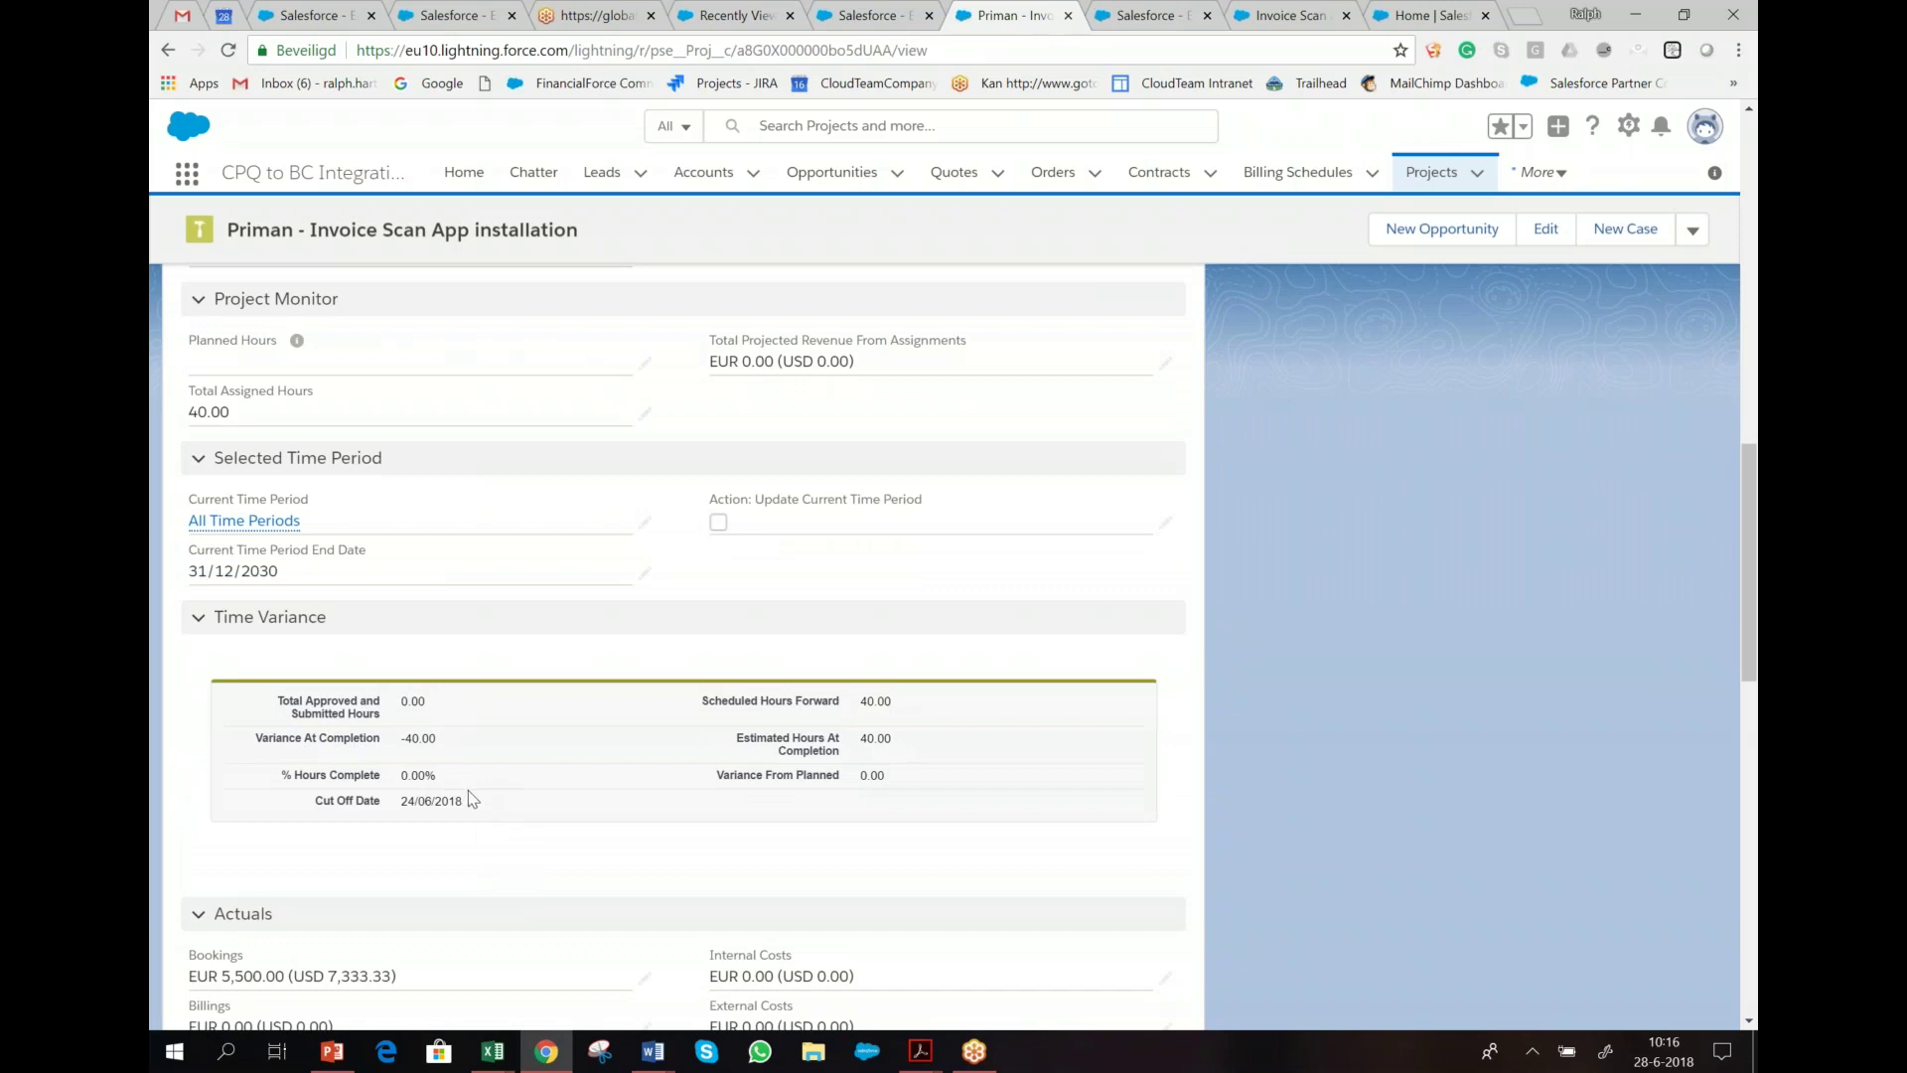
pyautogui.scroll(-2, 474, 800)
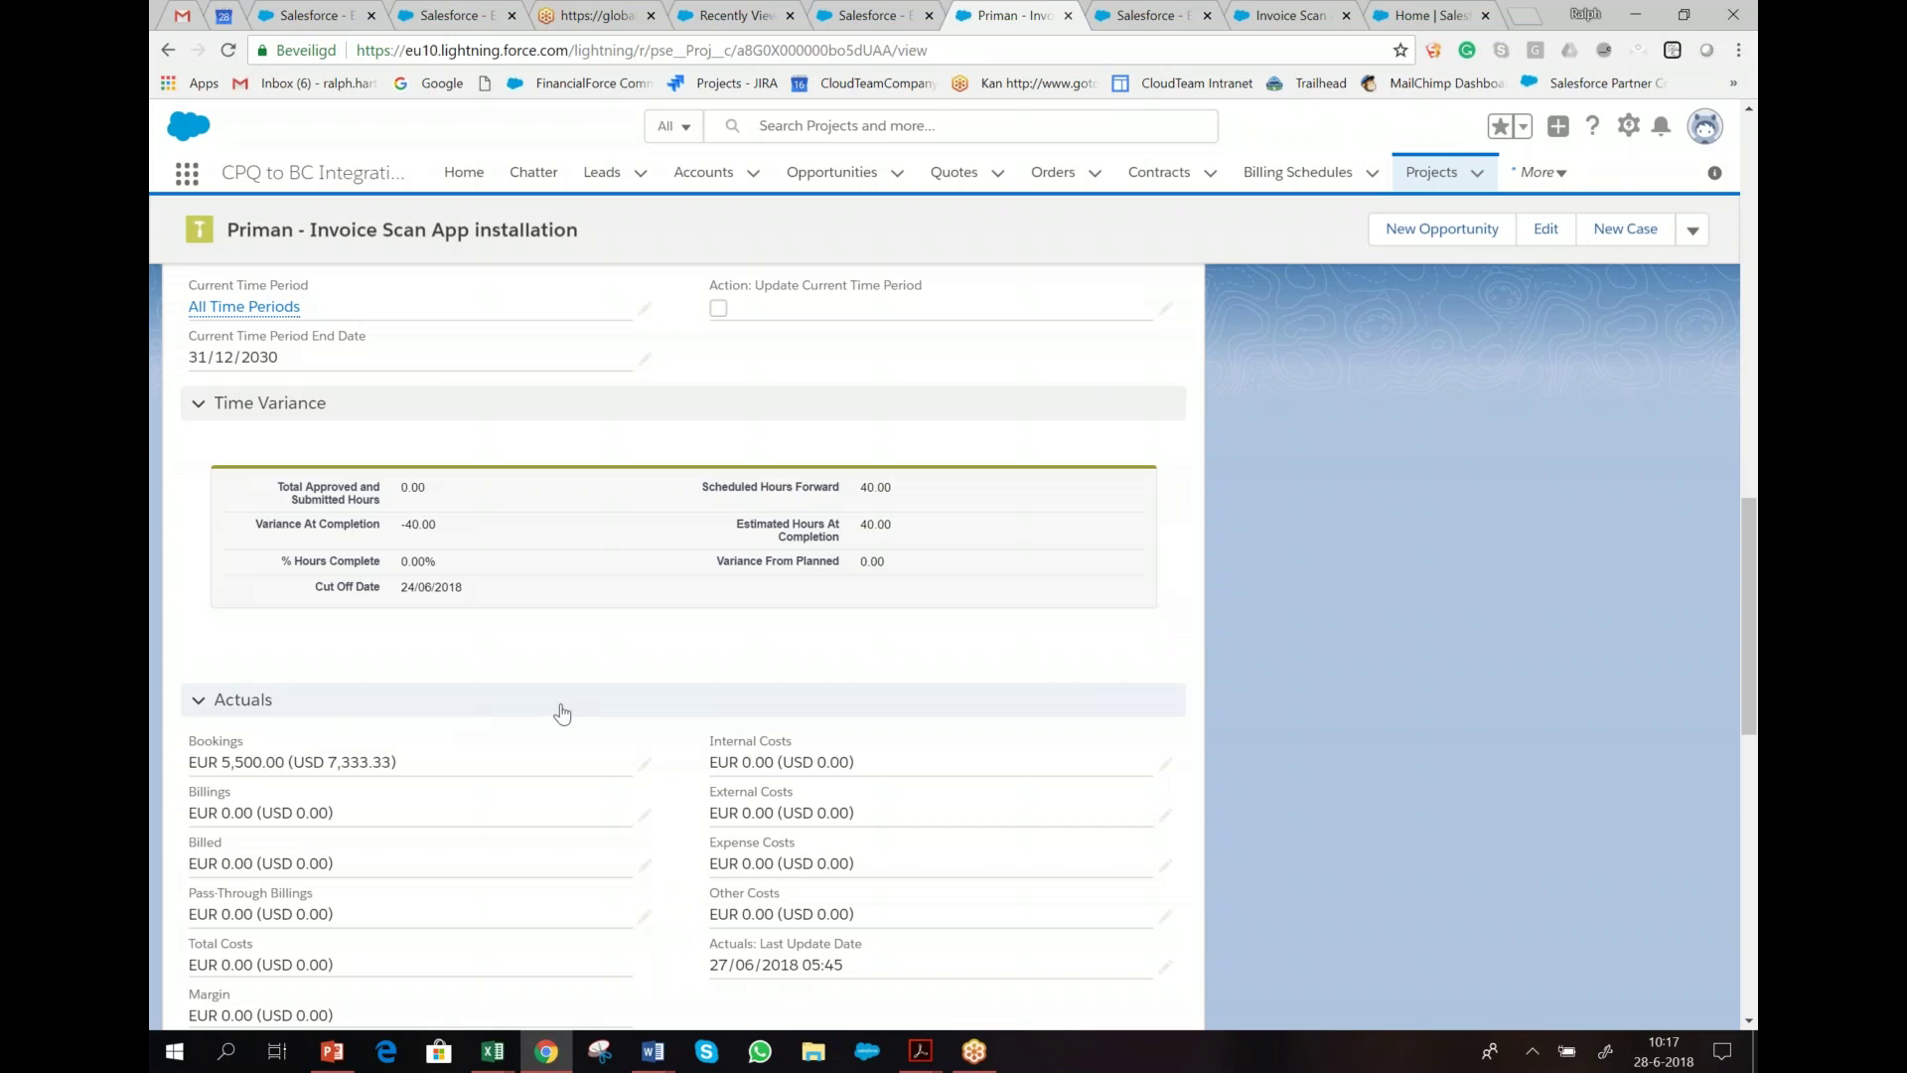
# - Find and open Time Entry, then view the timecards and schedules for the week ending 08/07/2018
pyautogui.click(1563, 175)
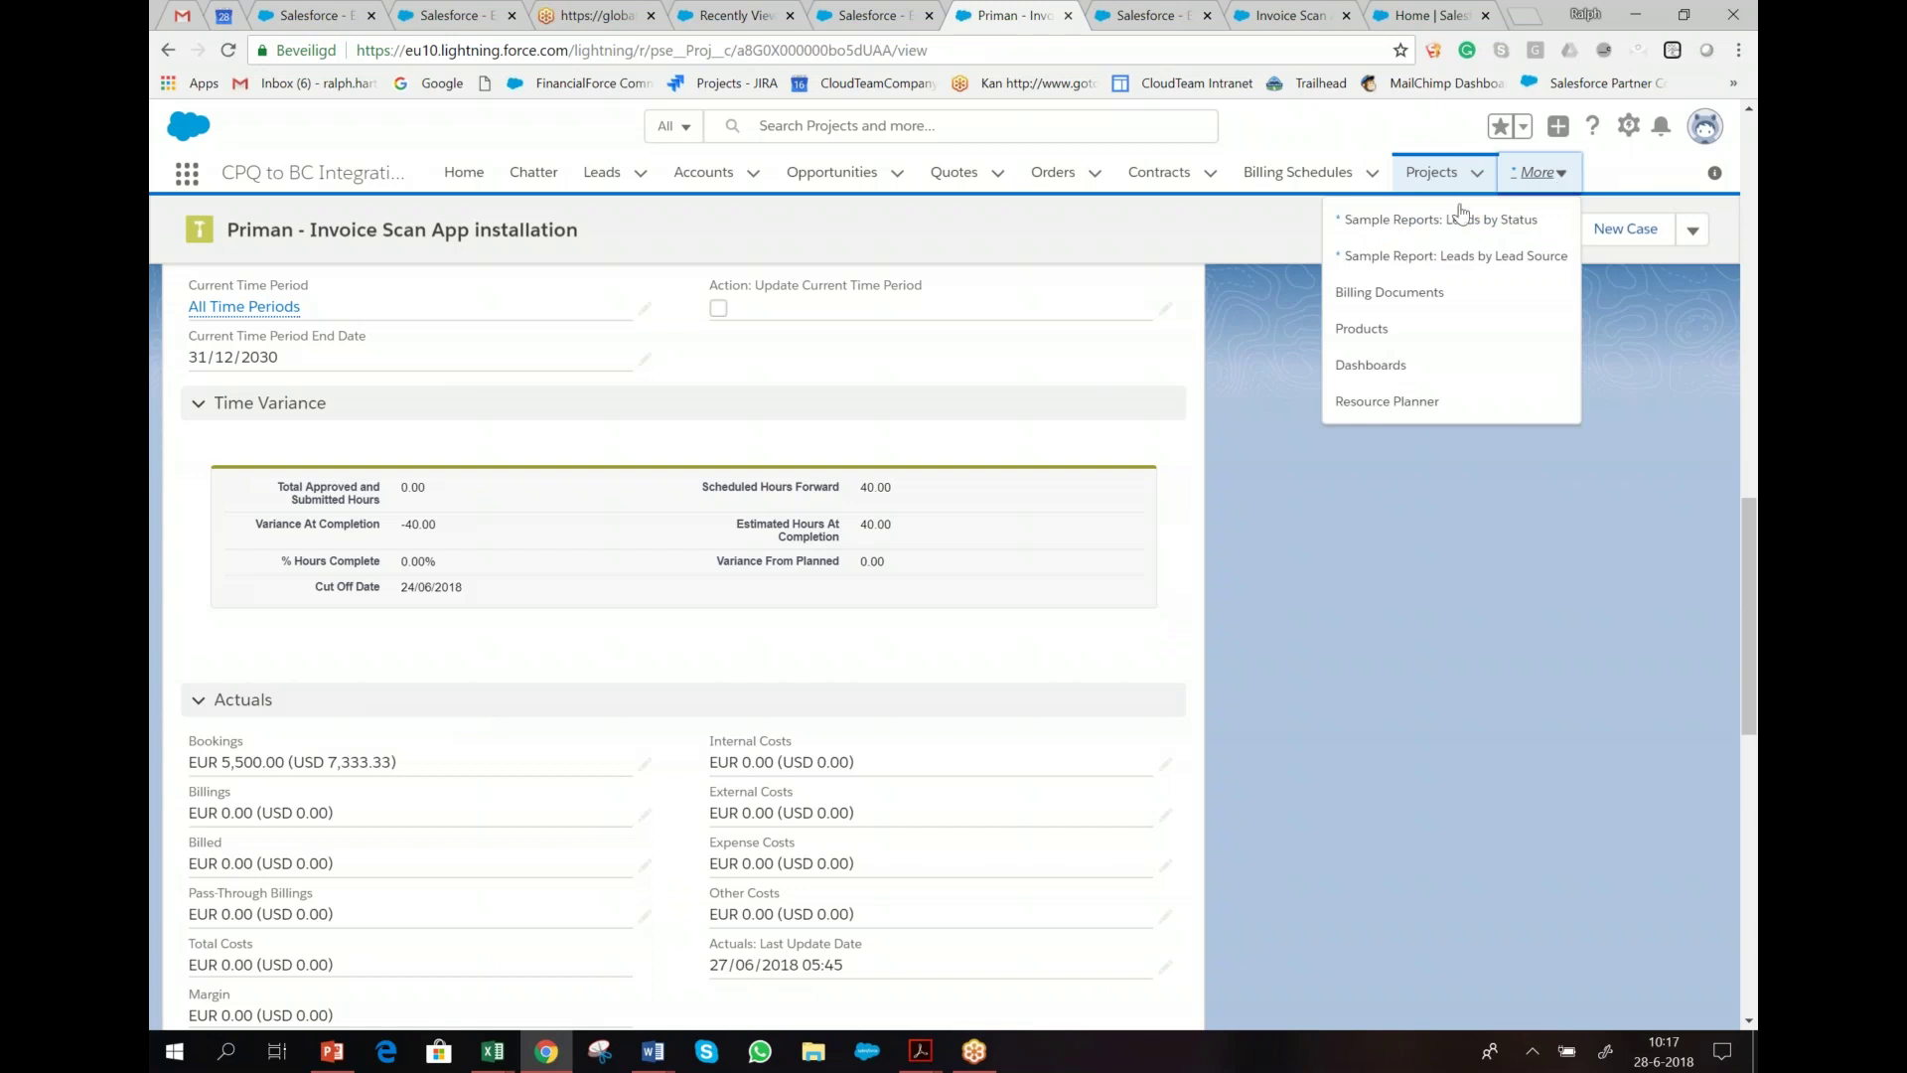
pyautogui.click(186, 178)
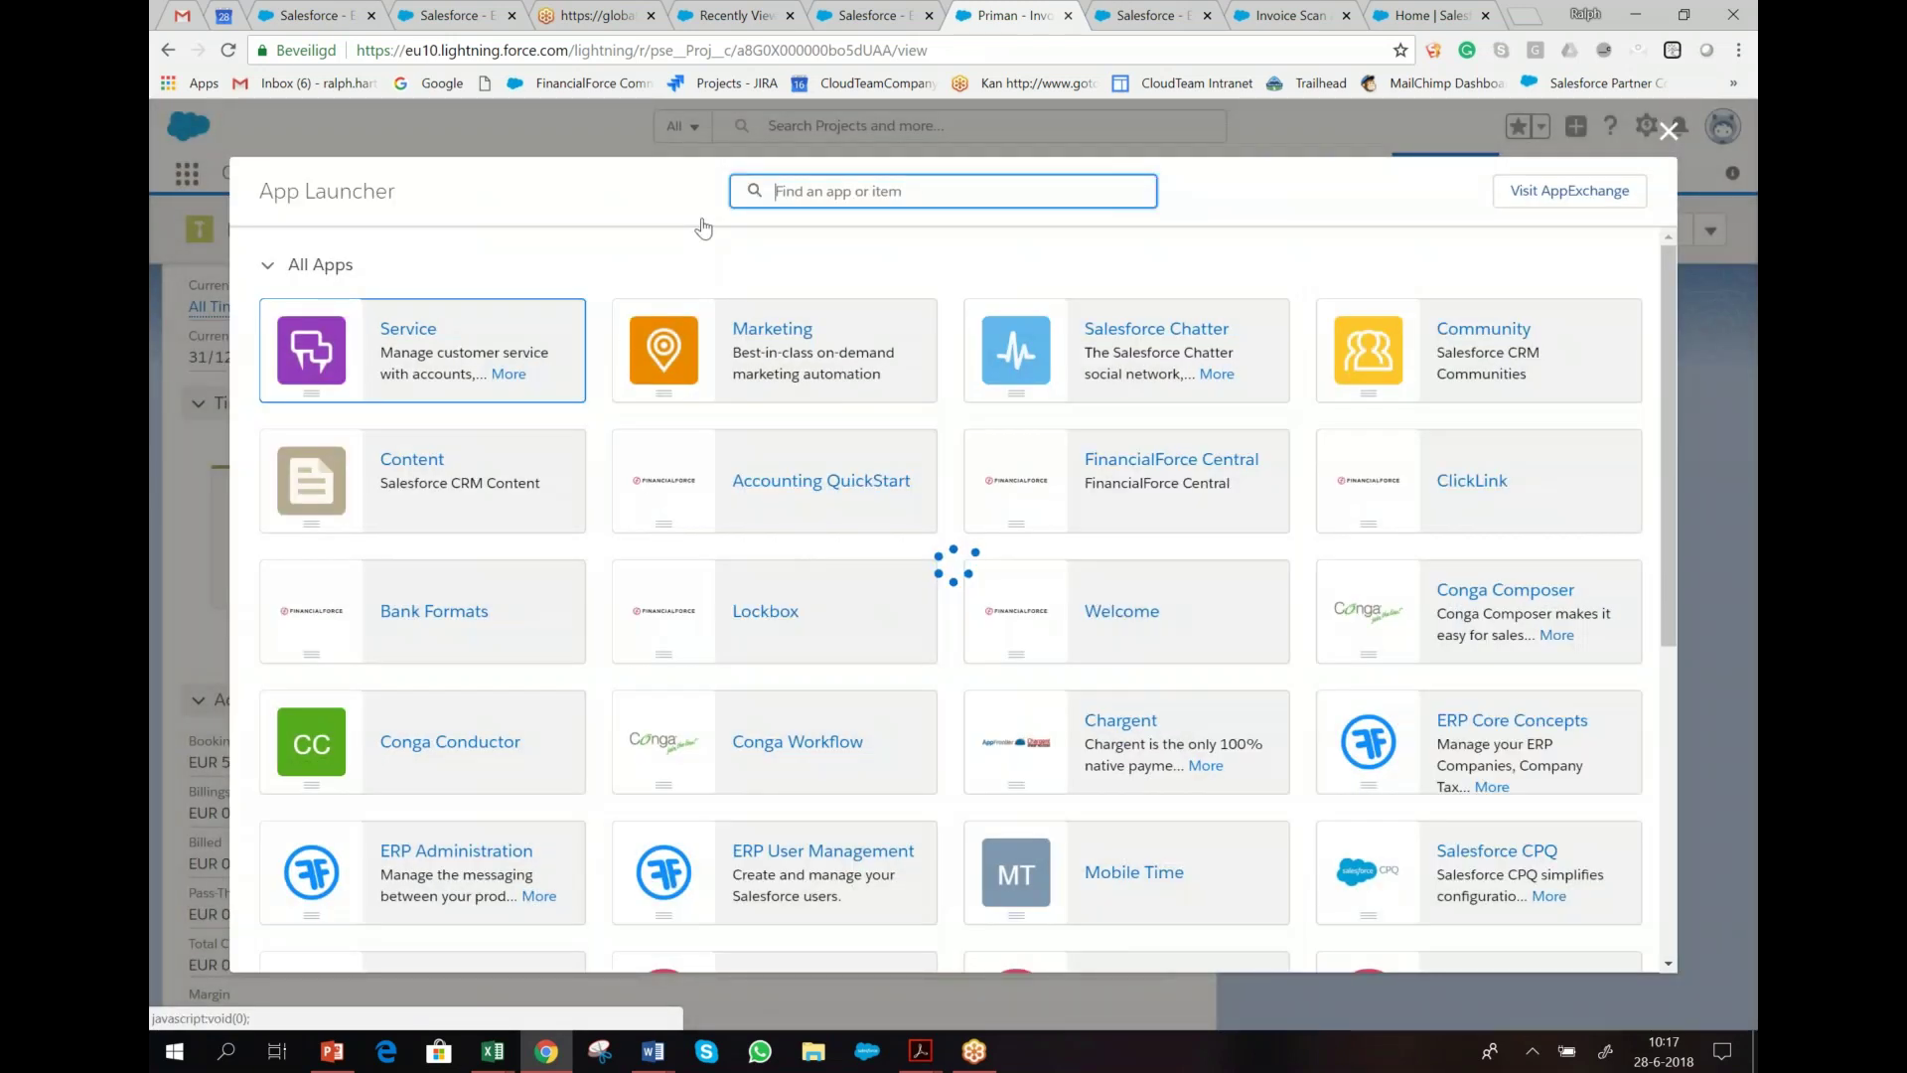
pyautogui.write('time entr')
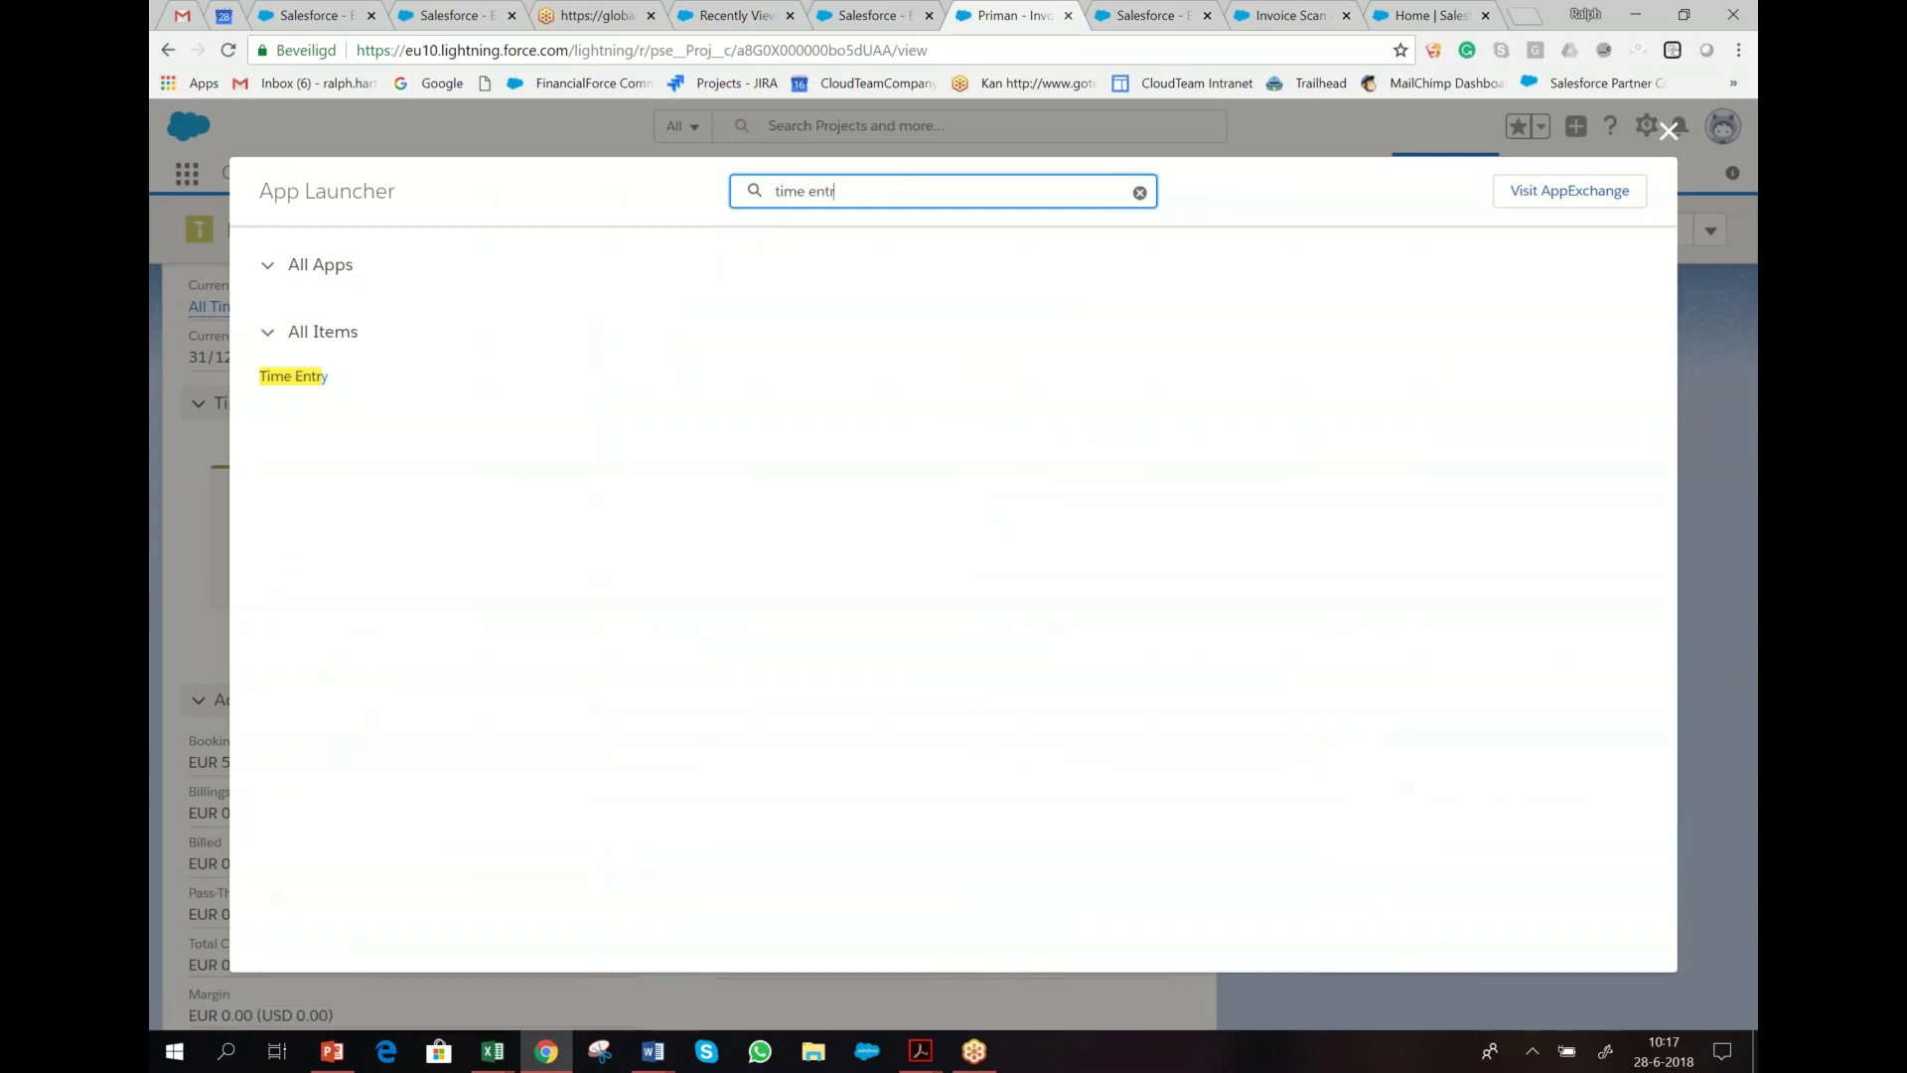
pyautogui.click(298, 380)
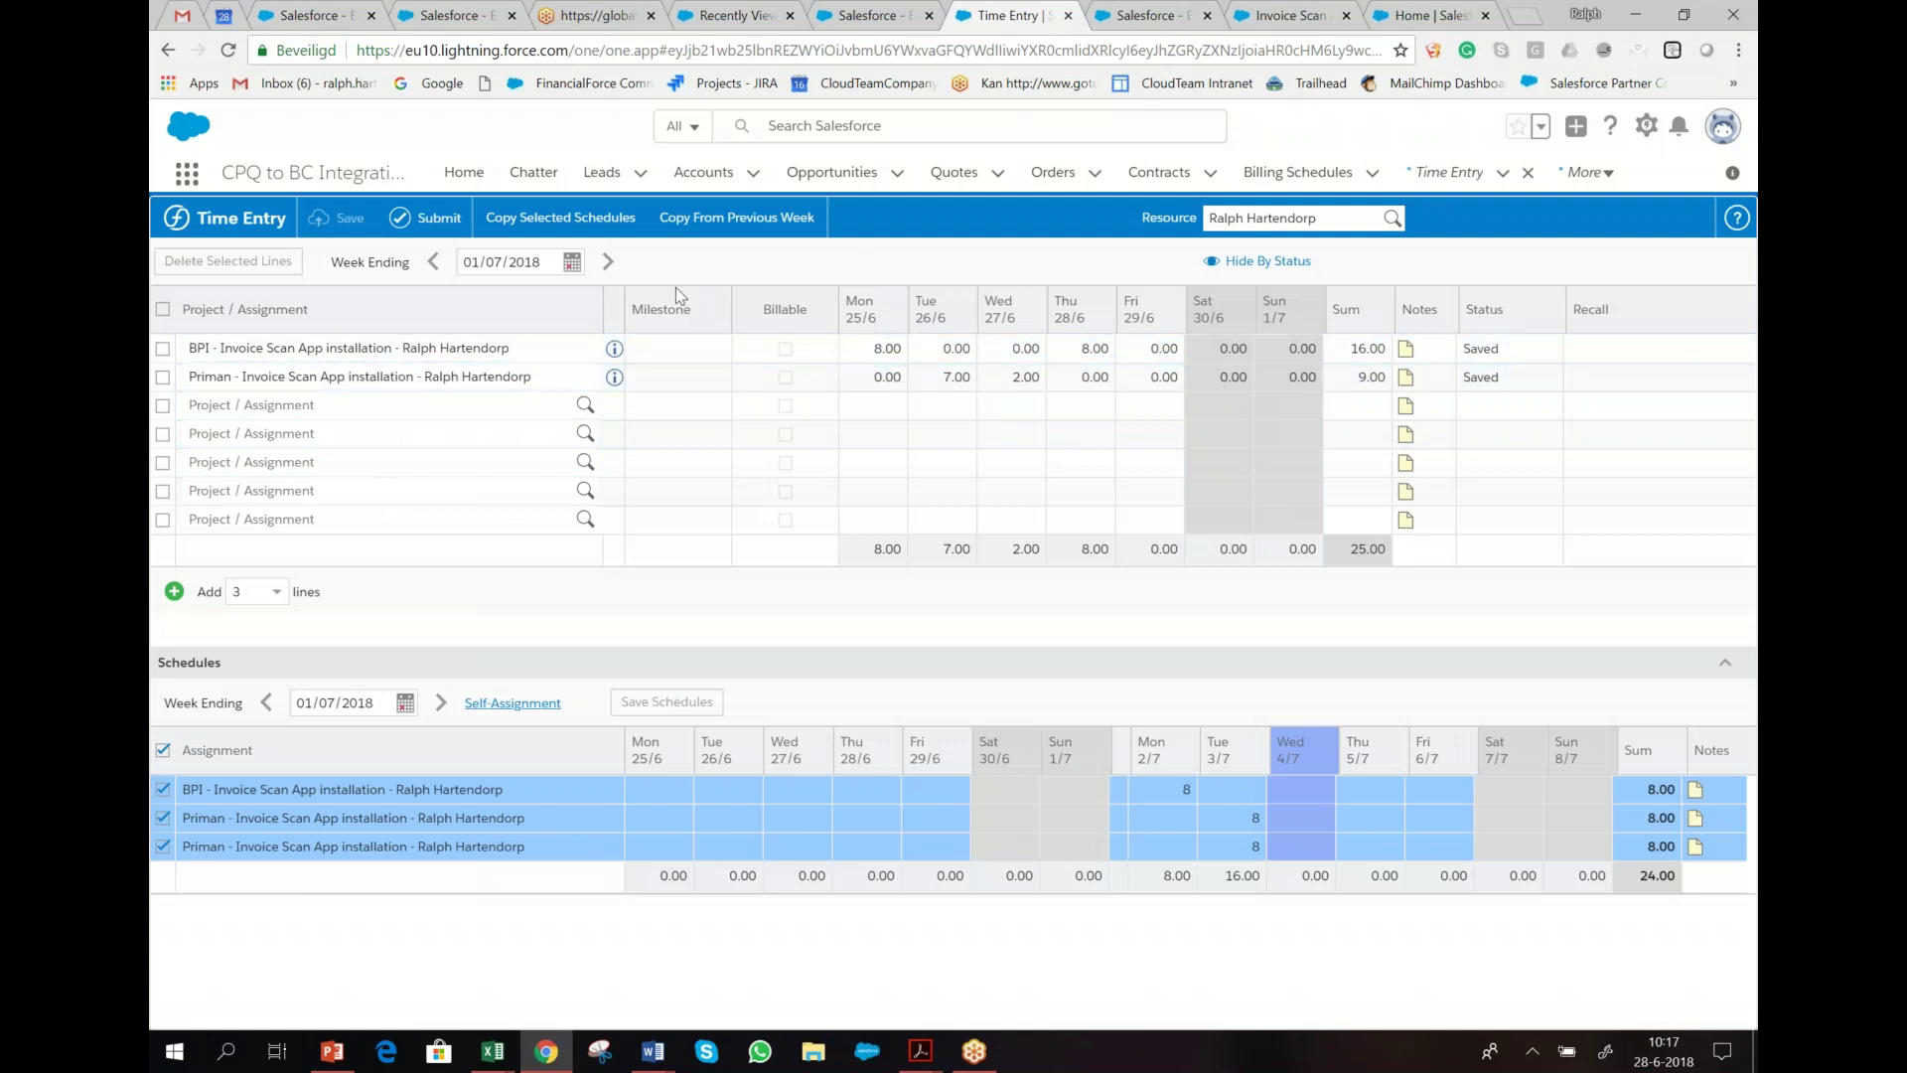
pyautogui.click(604, 262)
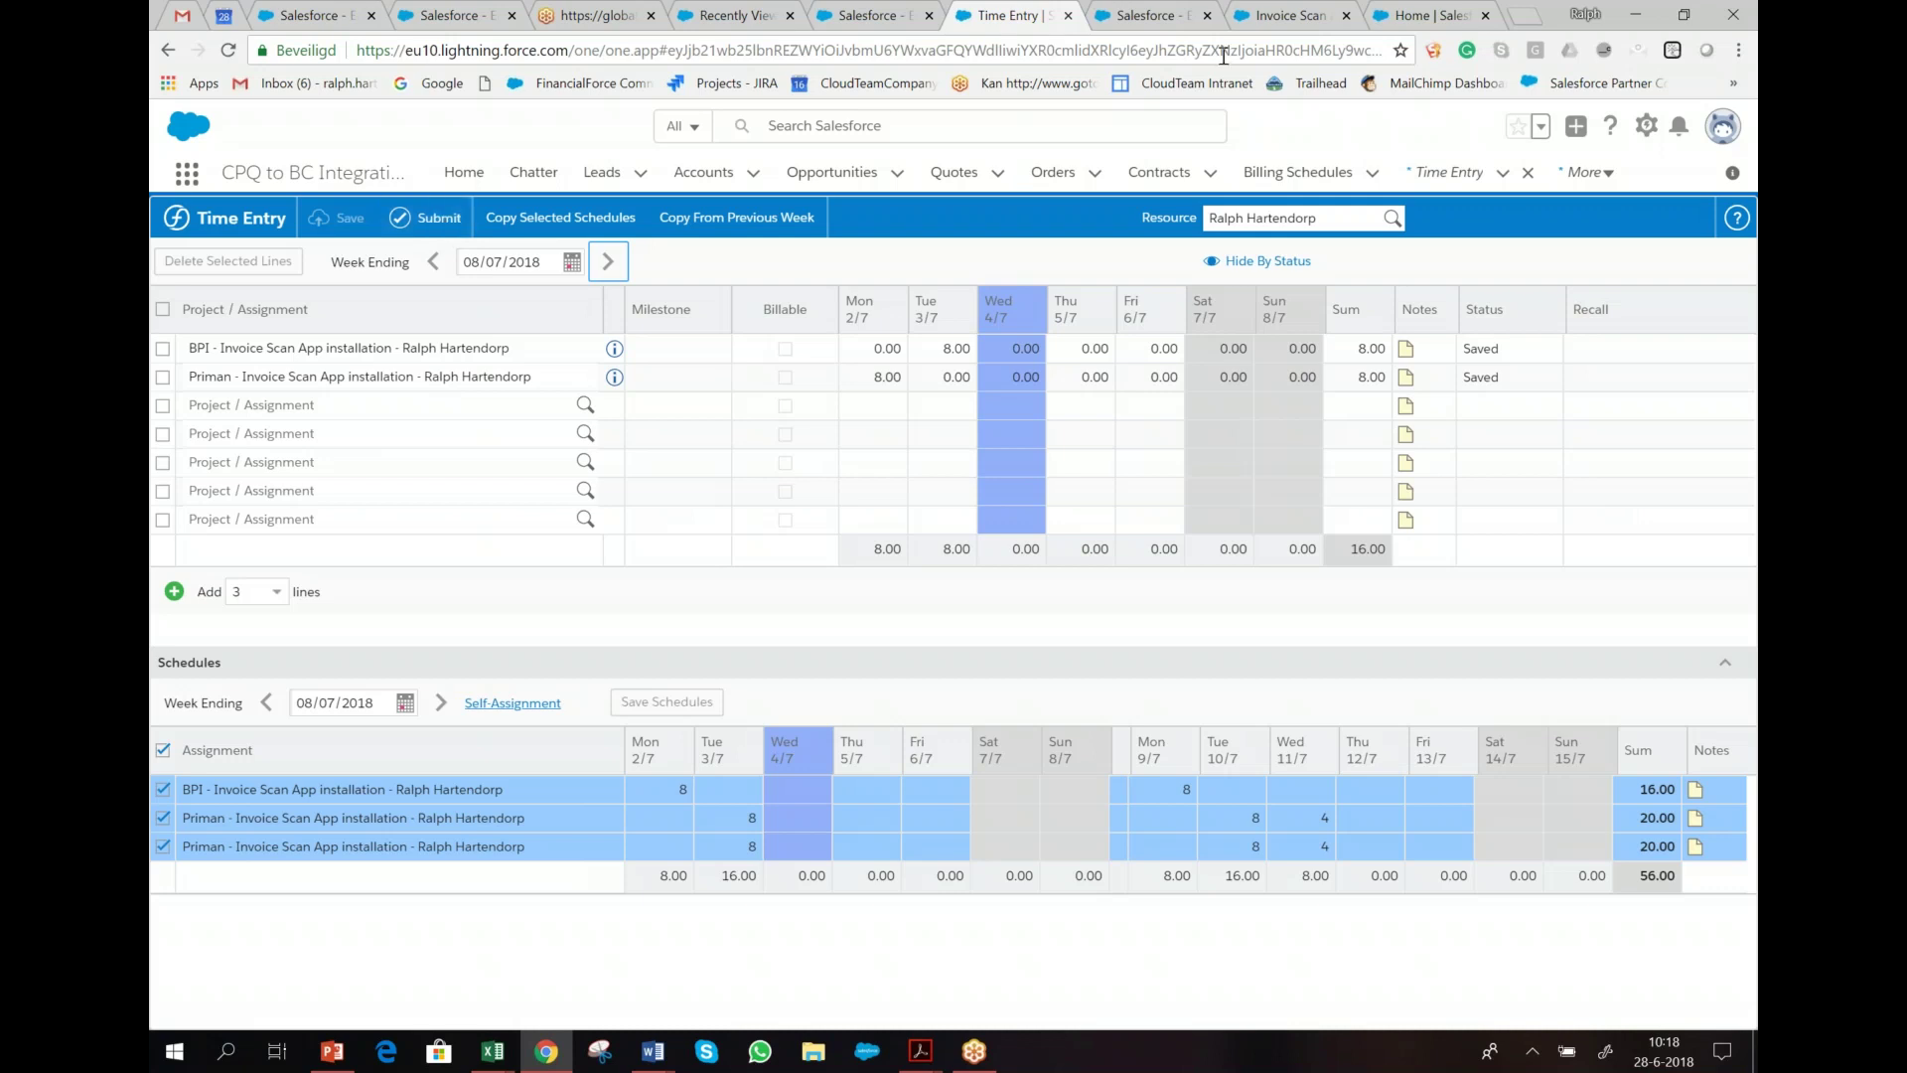
# - Open the Quote to Cash Dashboards from the recent dashboards
pyautogui.click(1584, 174)
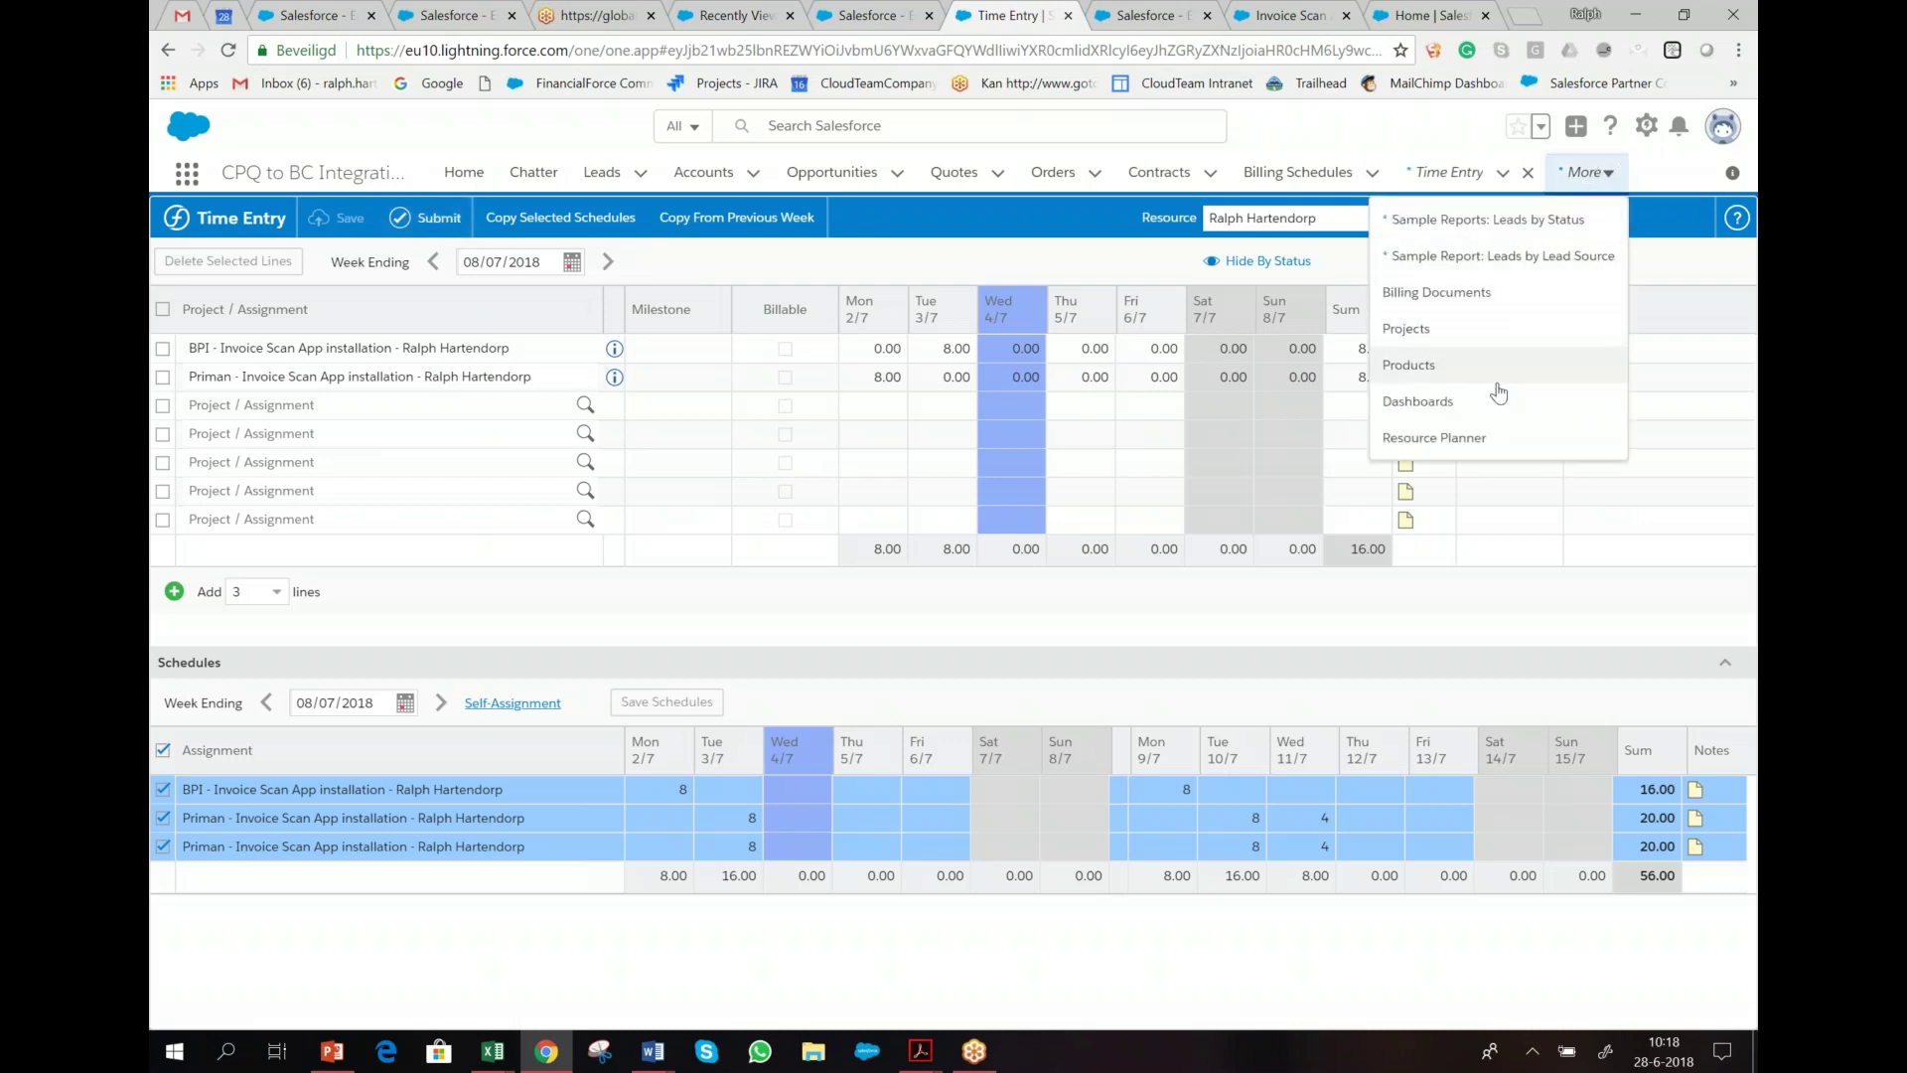
pyautogui.click(1476, 407)
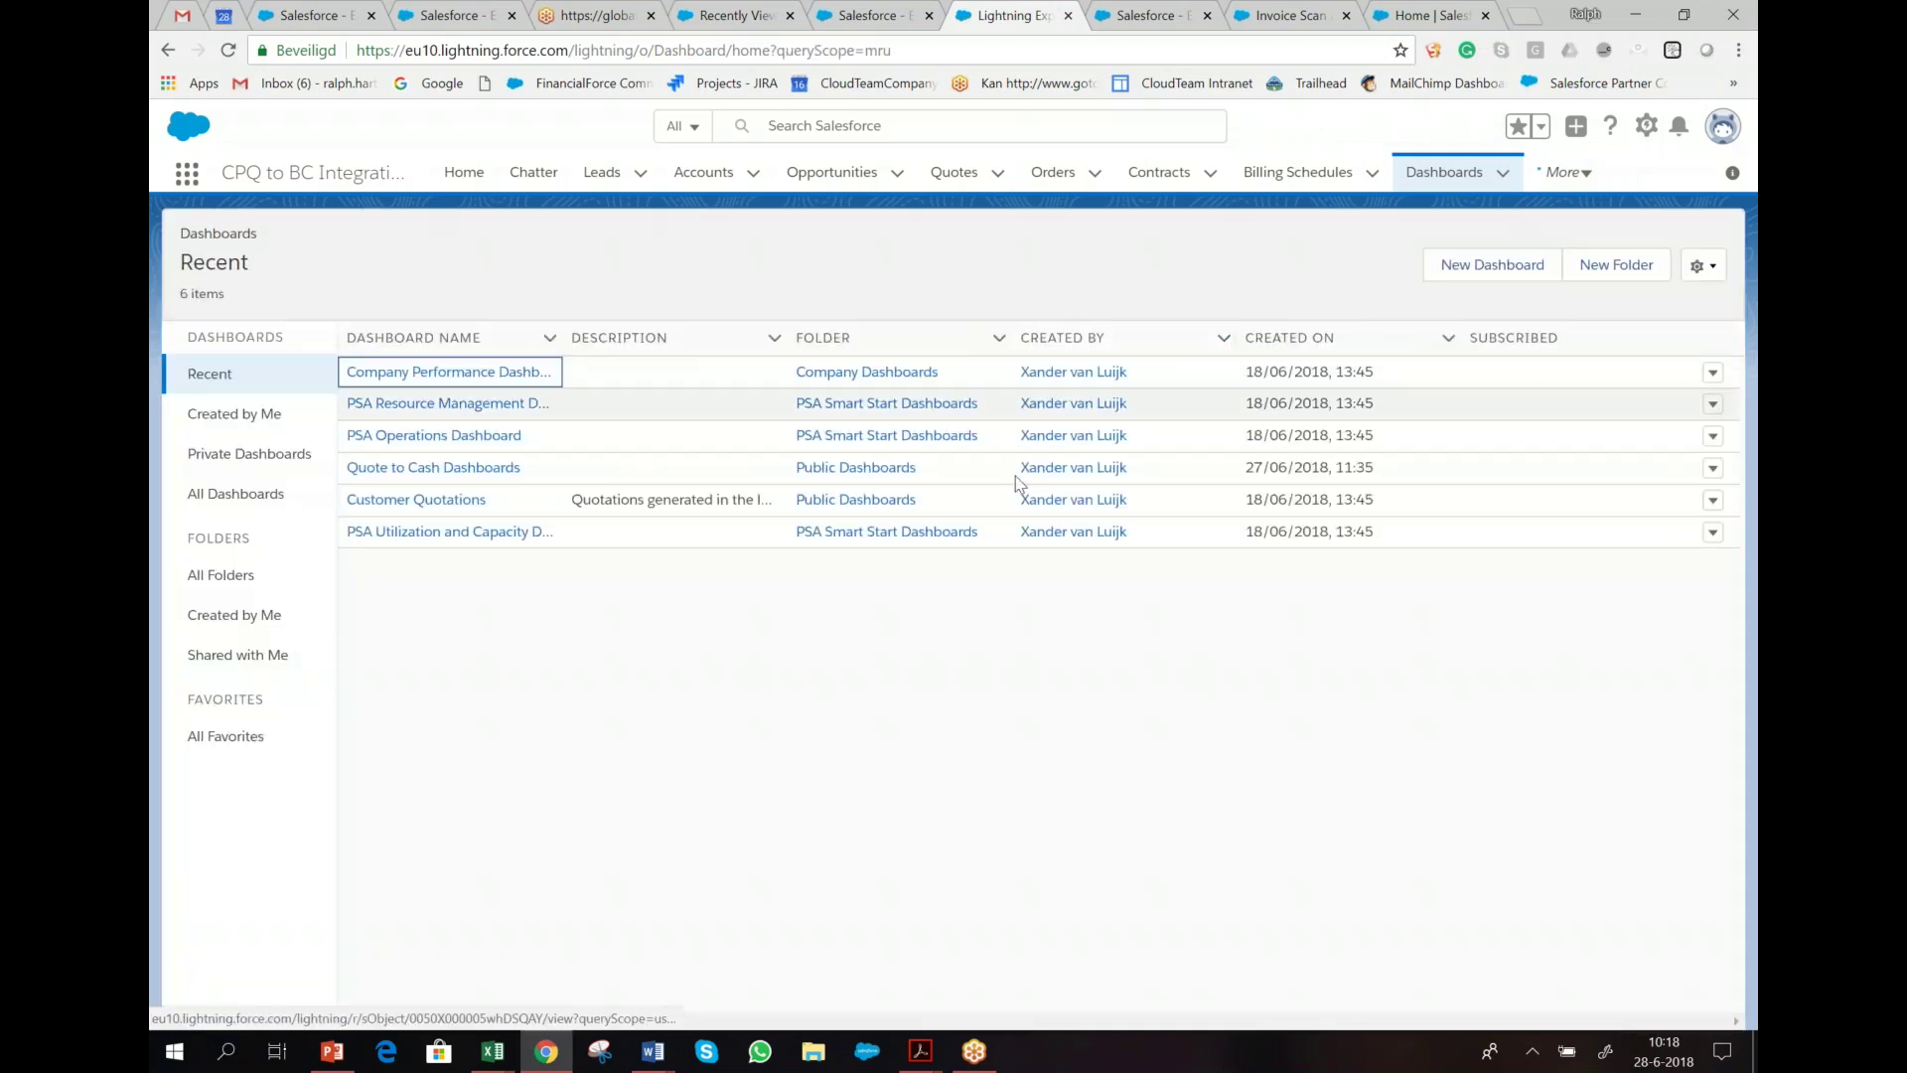
pyautogui.click(452, 471)
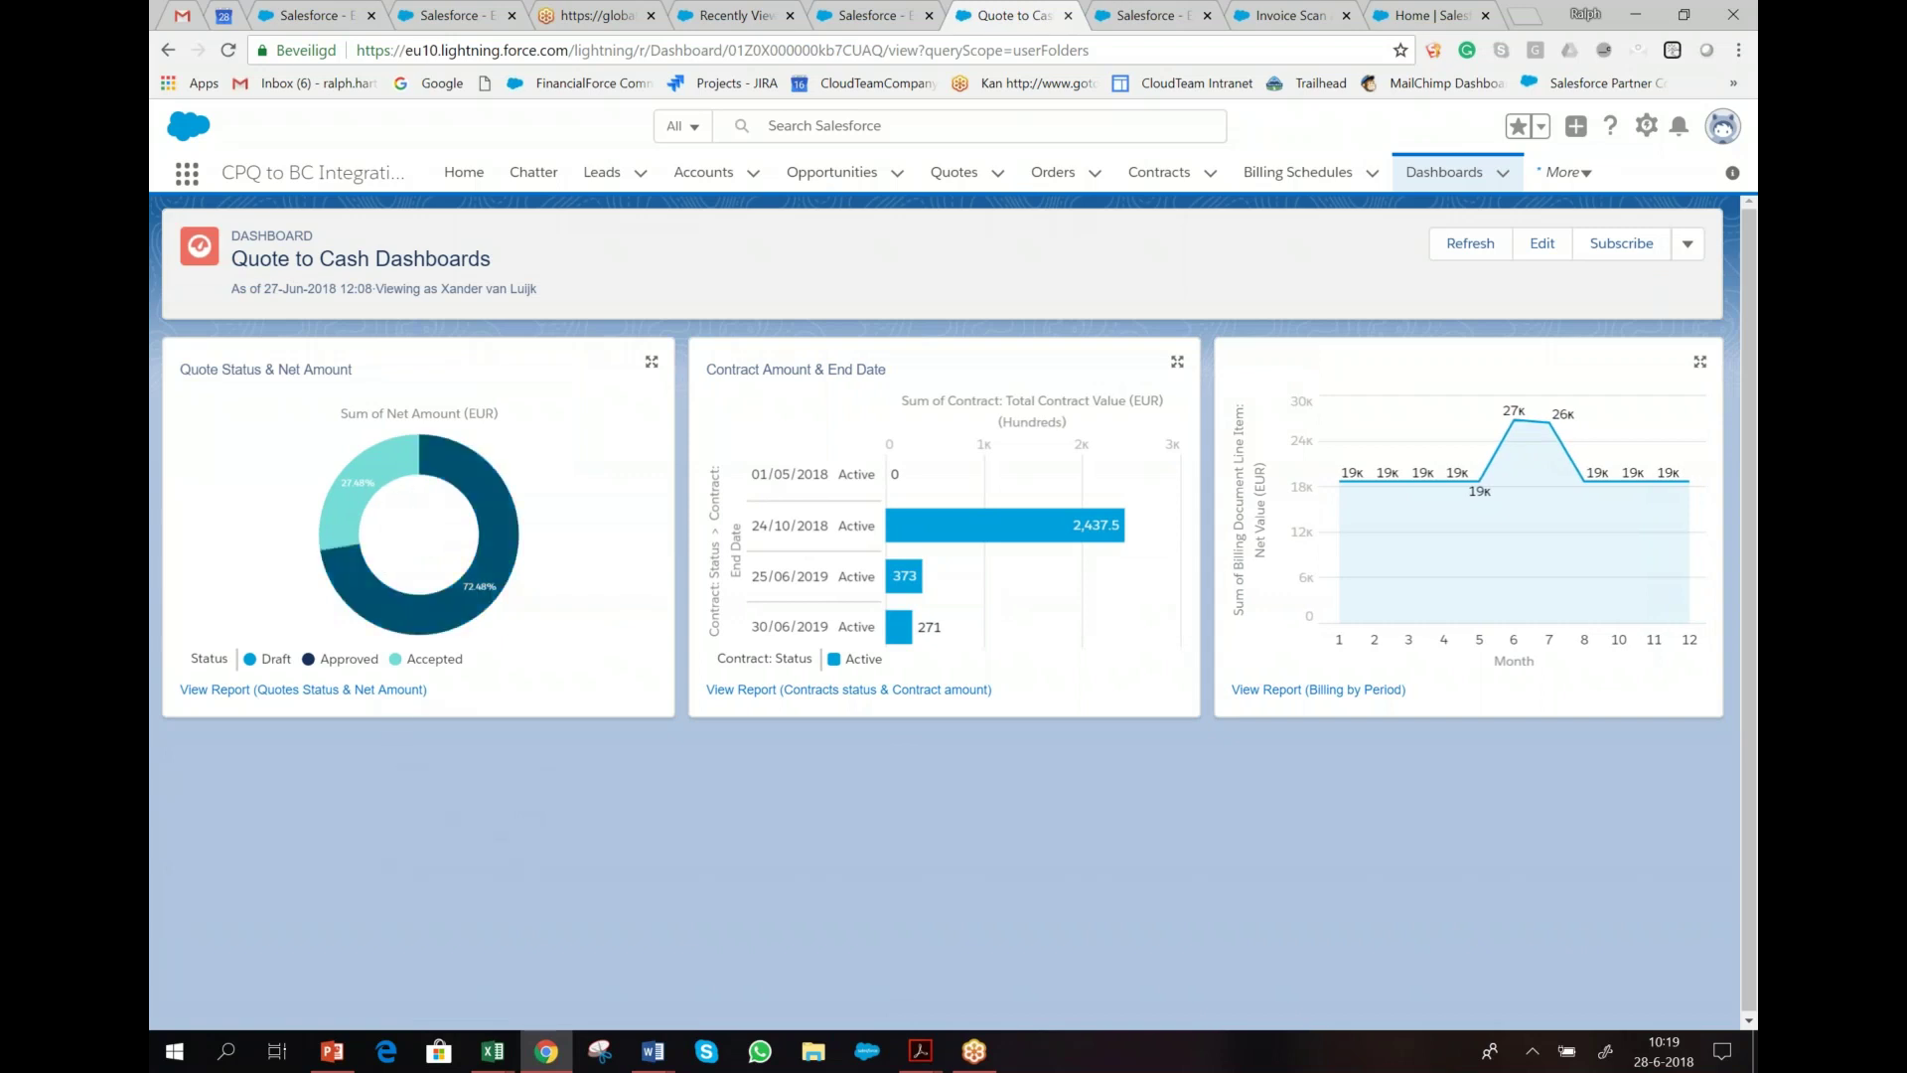
# - Review the chart and grouped quote records in the Quotes Status & Net Amount report, and return to the dashboard
pyautogui.click(327, 690)
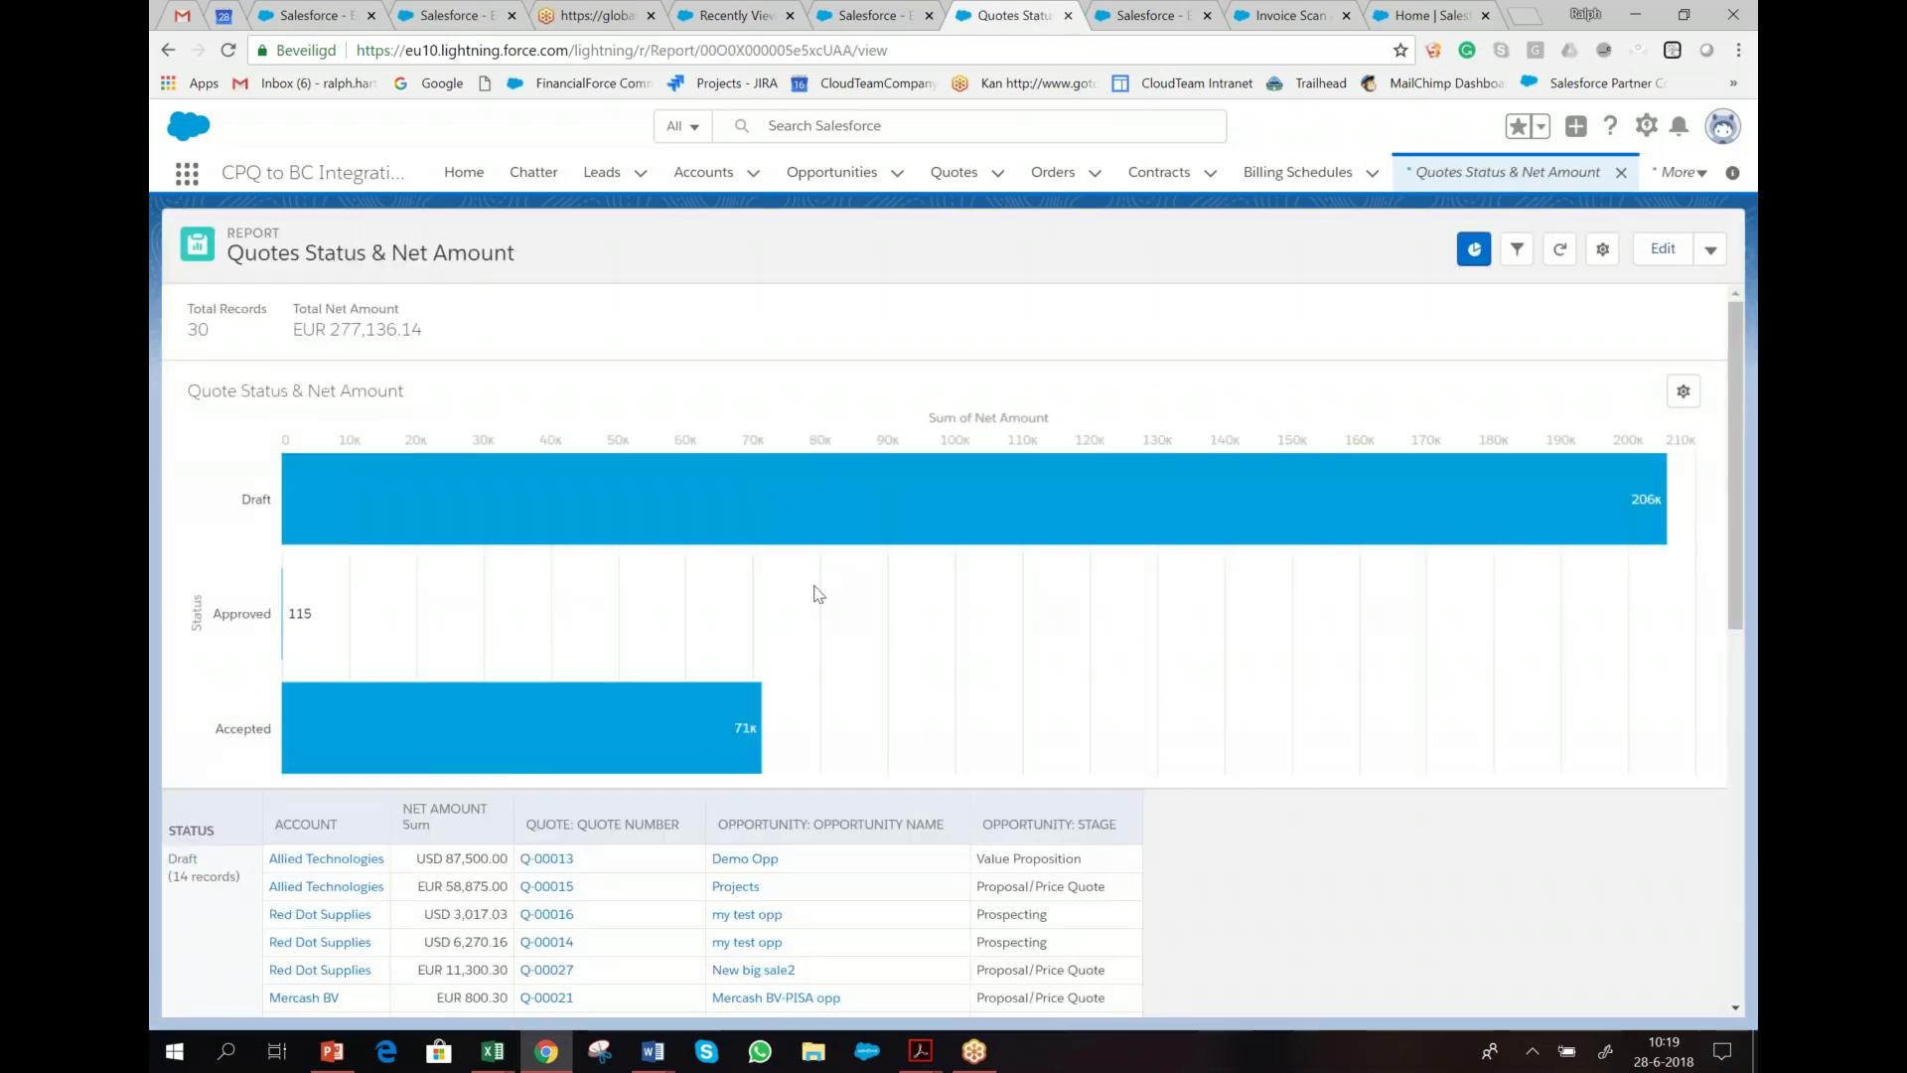
pyautogui.scroll(-2, 808, 598)
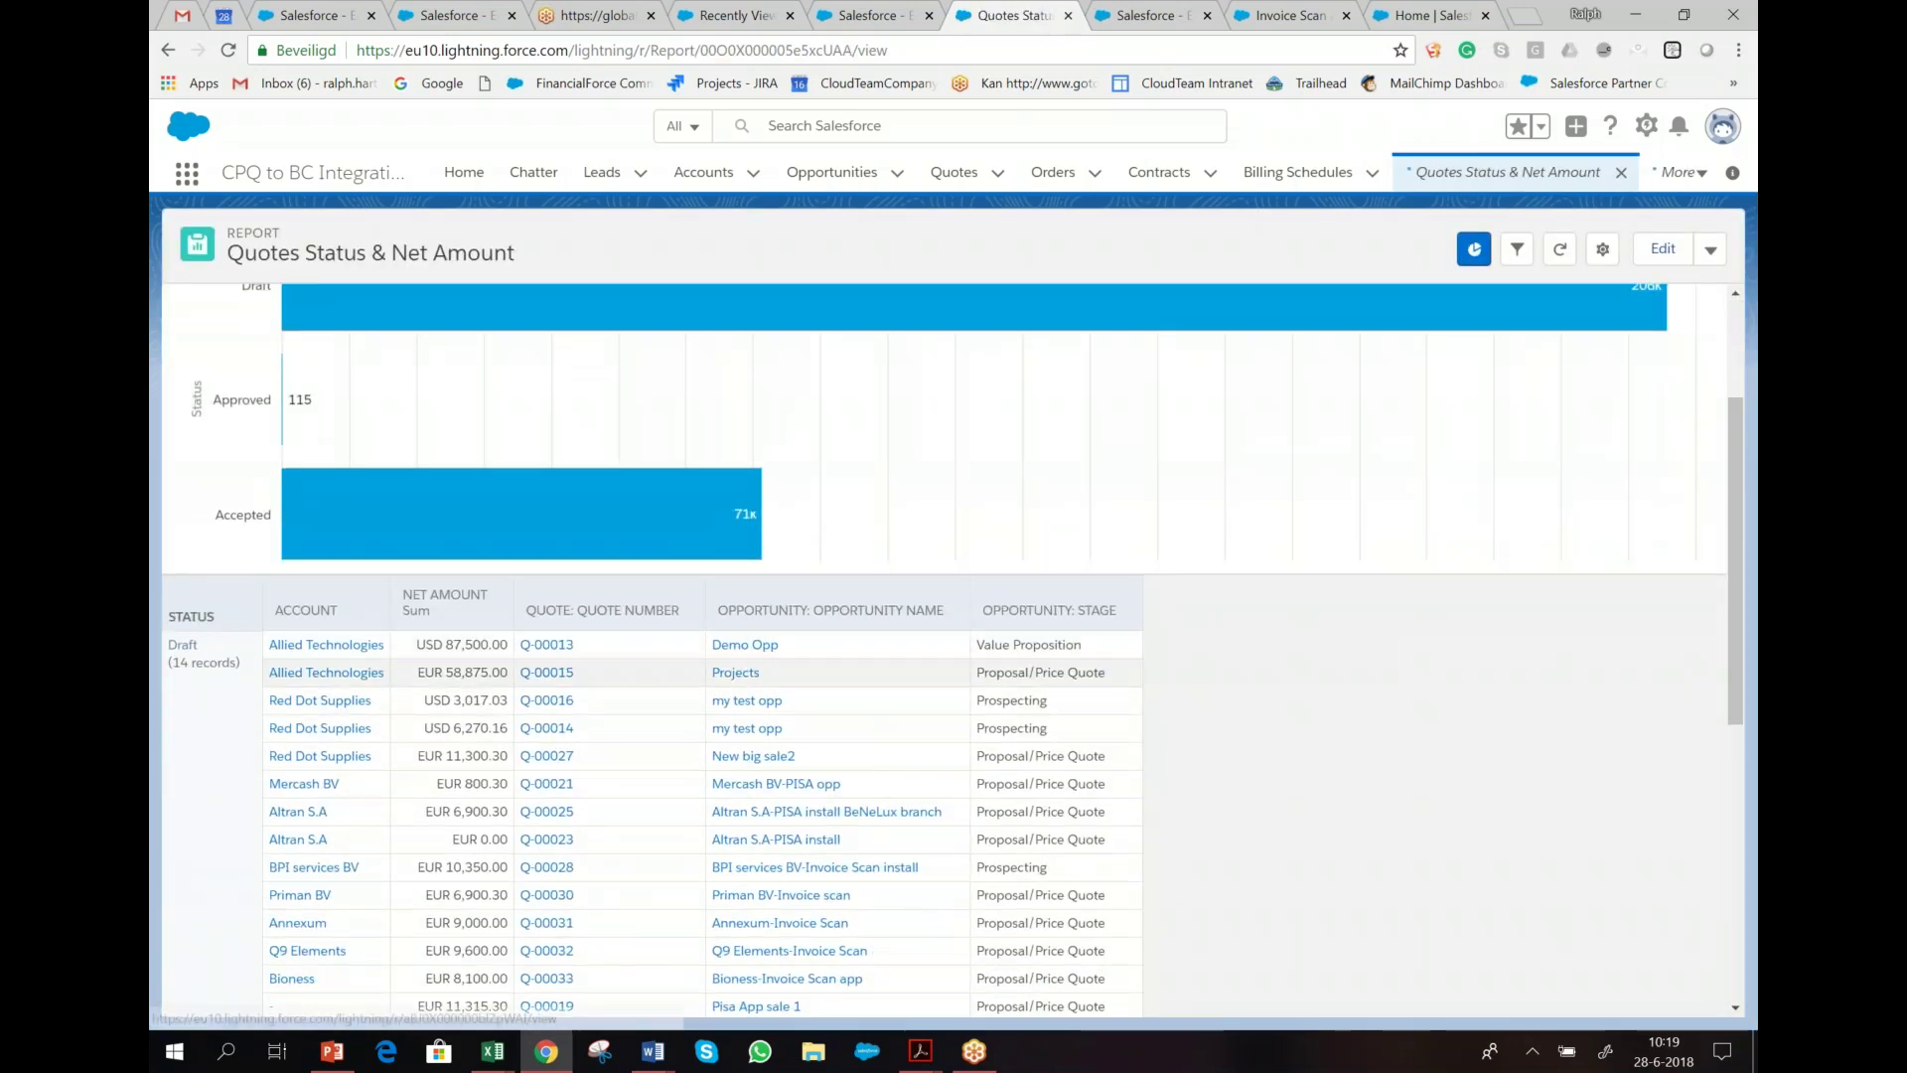
pyautogui.scroll(-1, 956, 596)
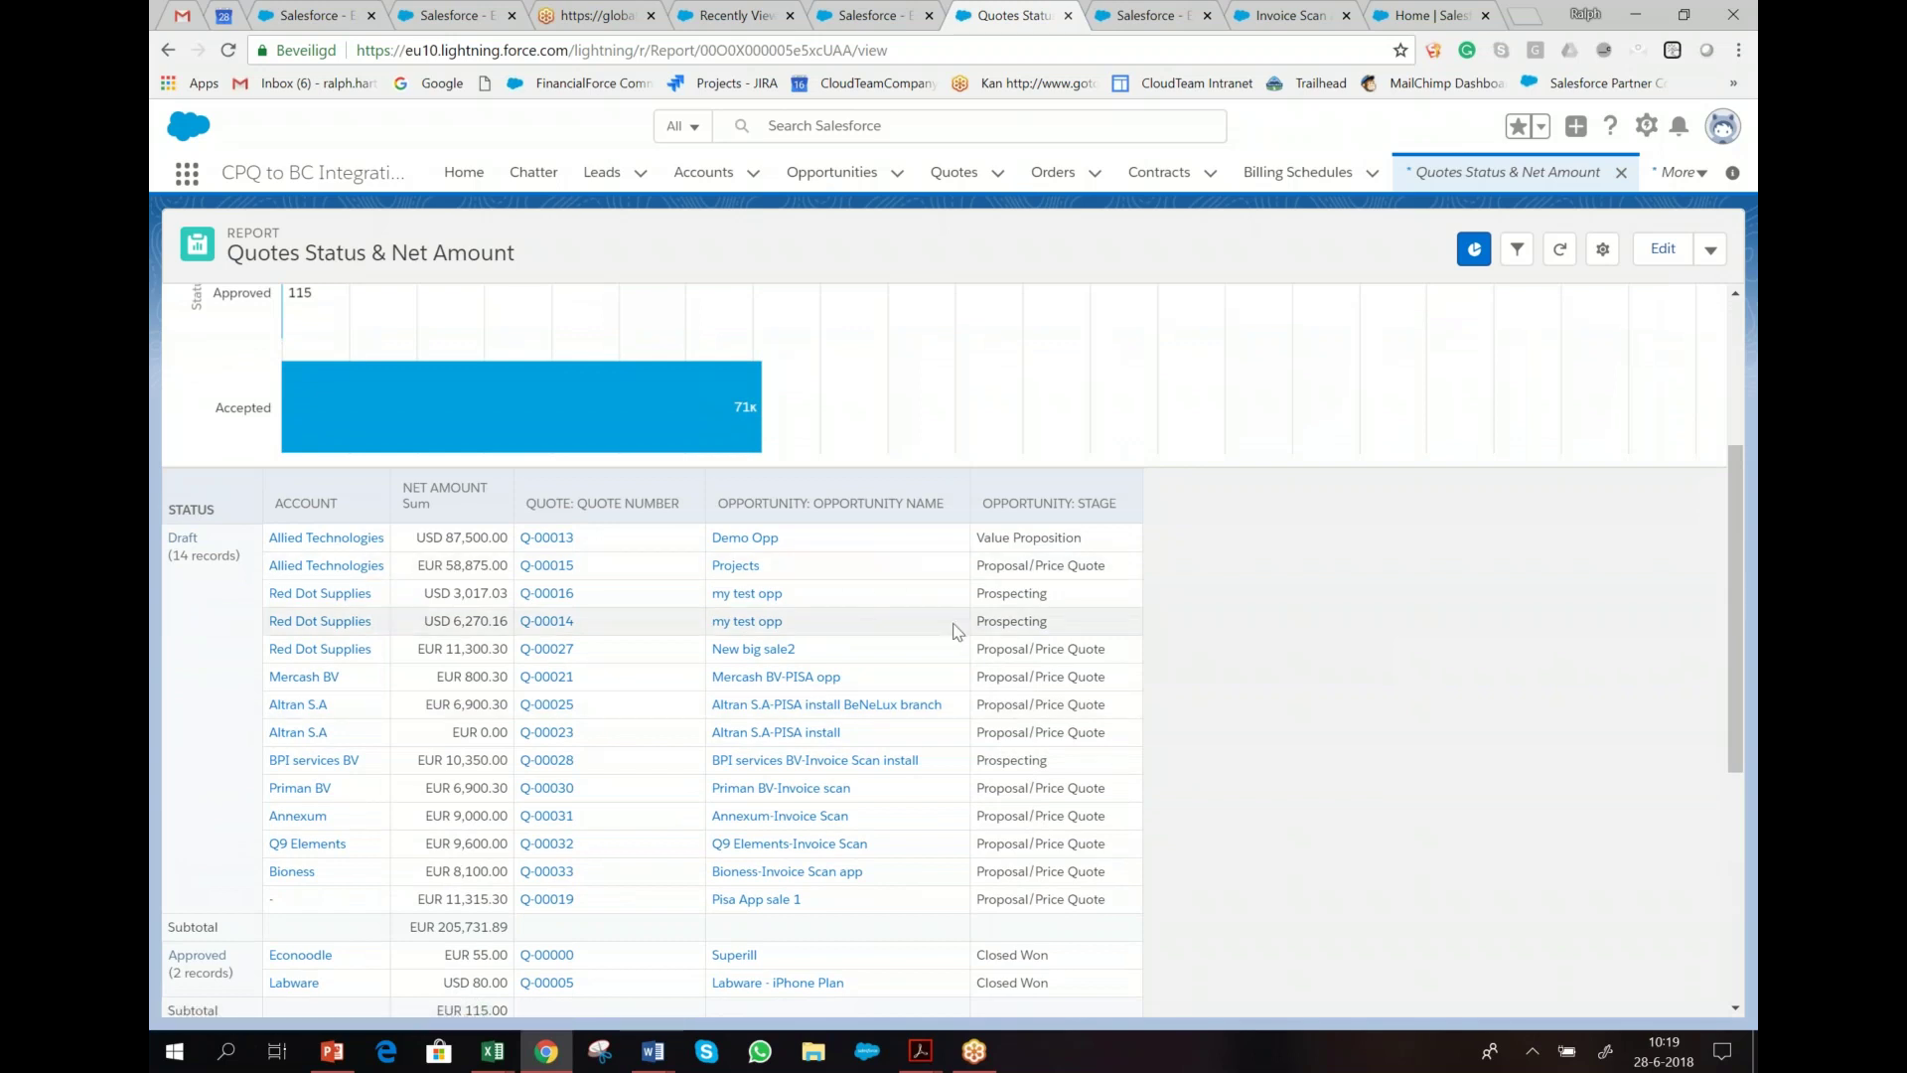
pyautogui.scroll(-2, 957, 631)
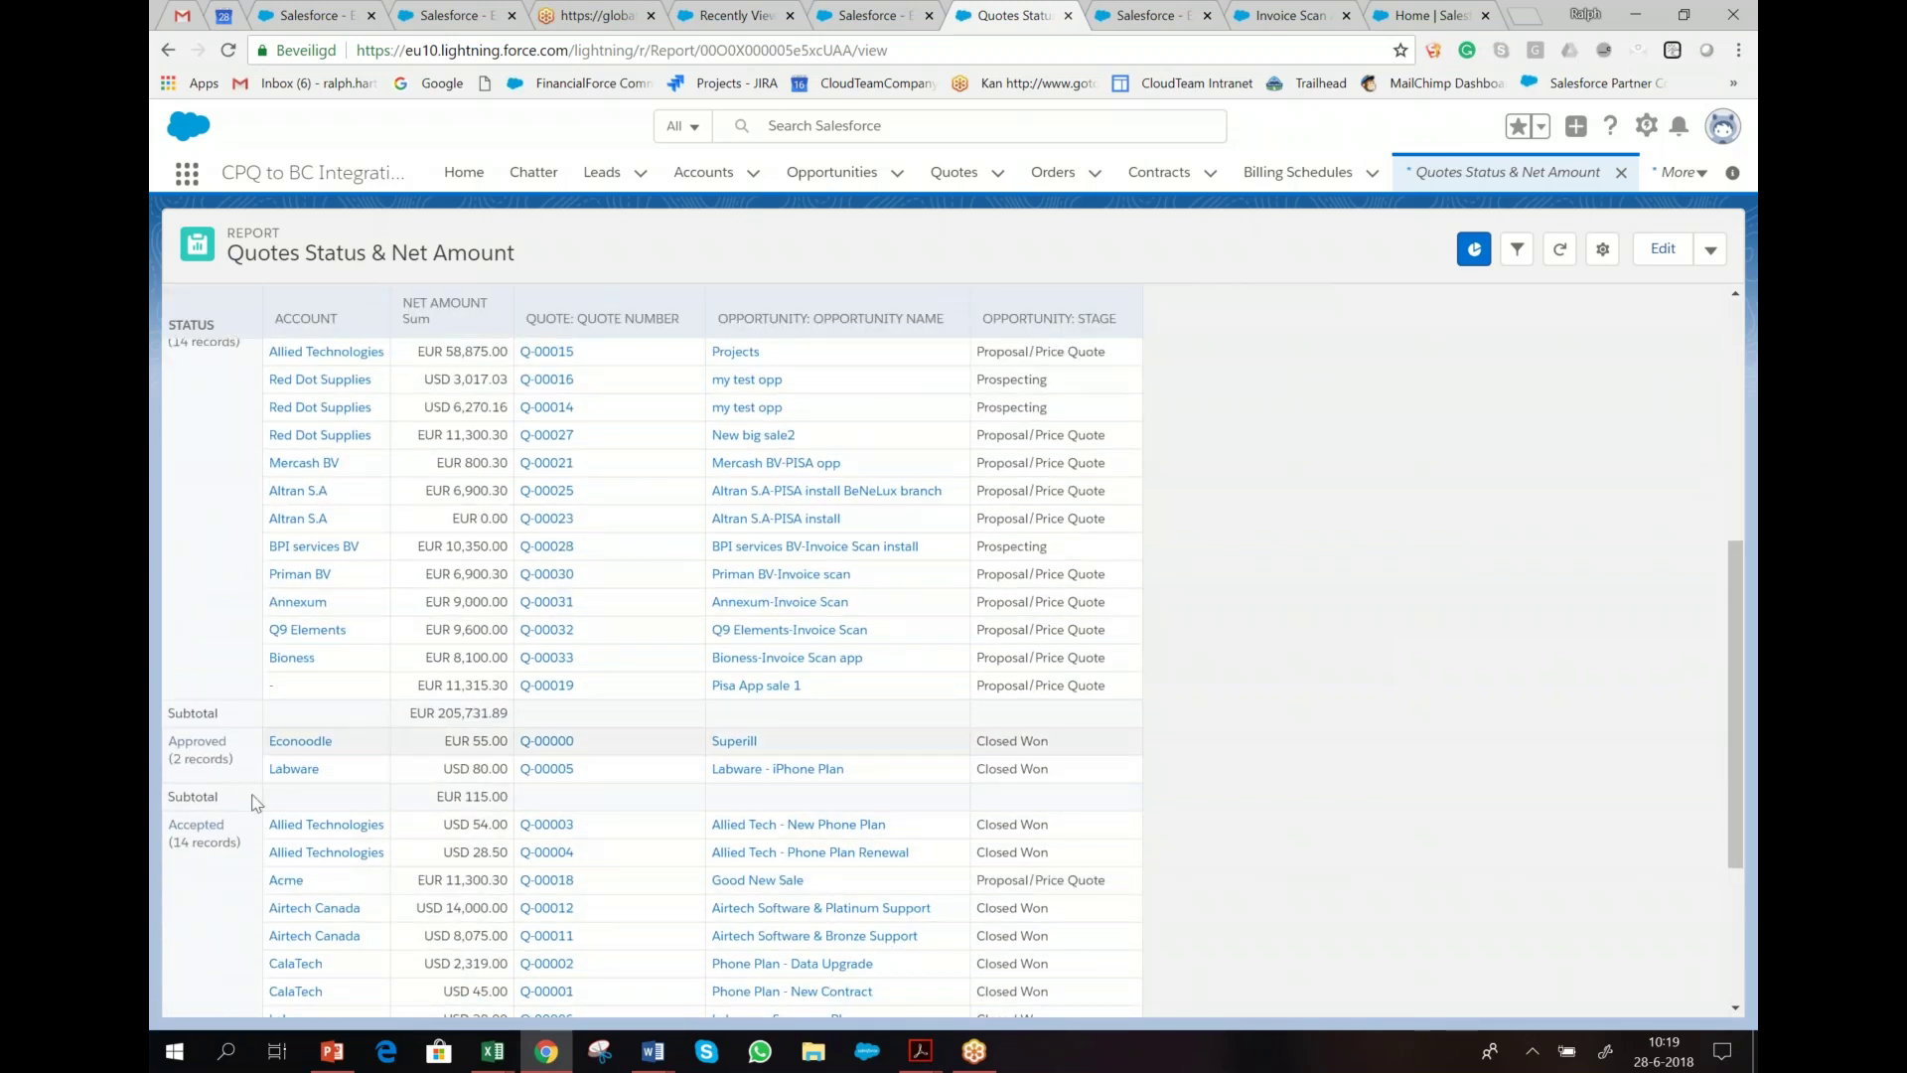
pyautogui.scroll(5, 249, 685)
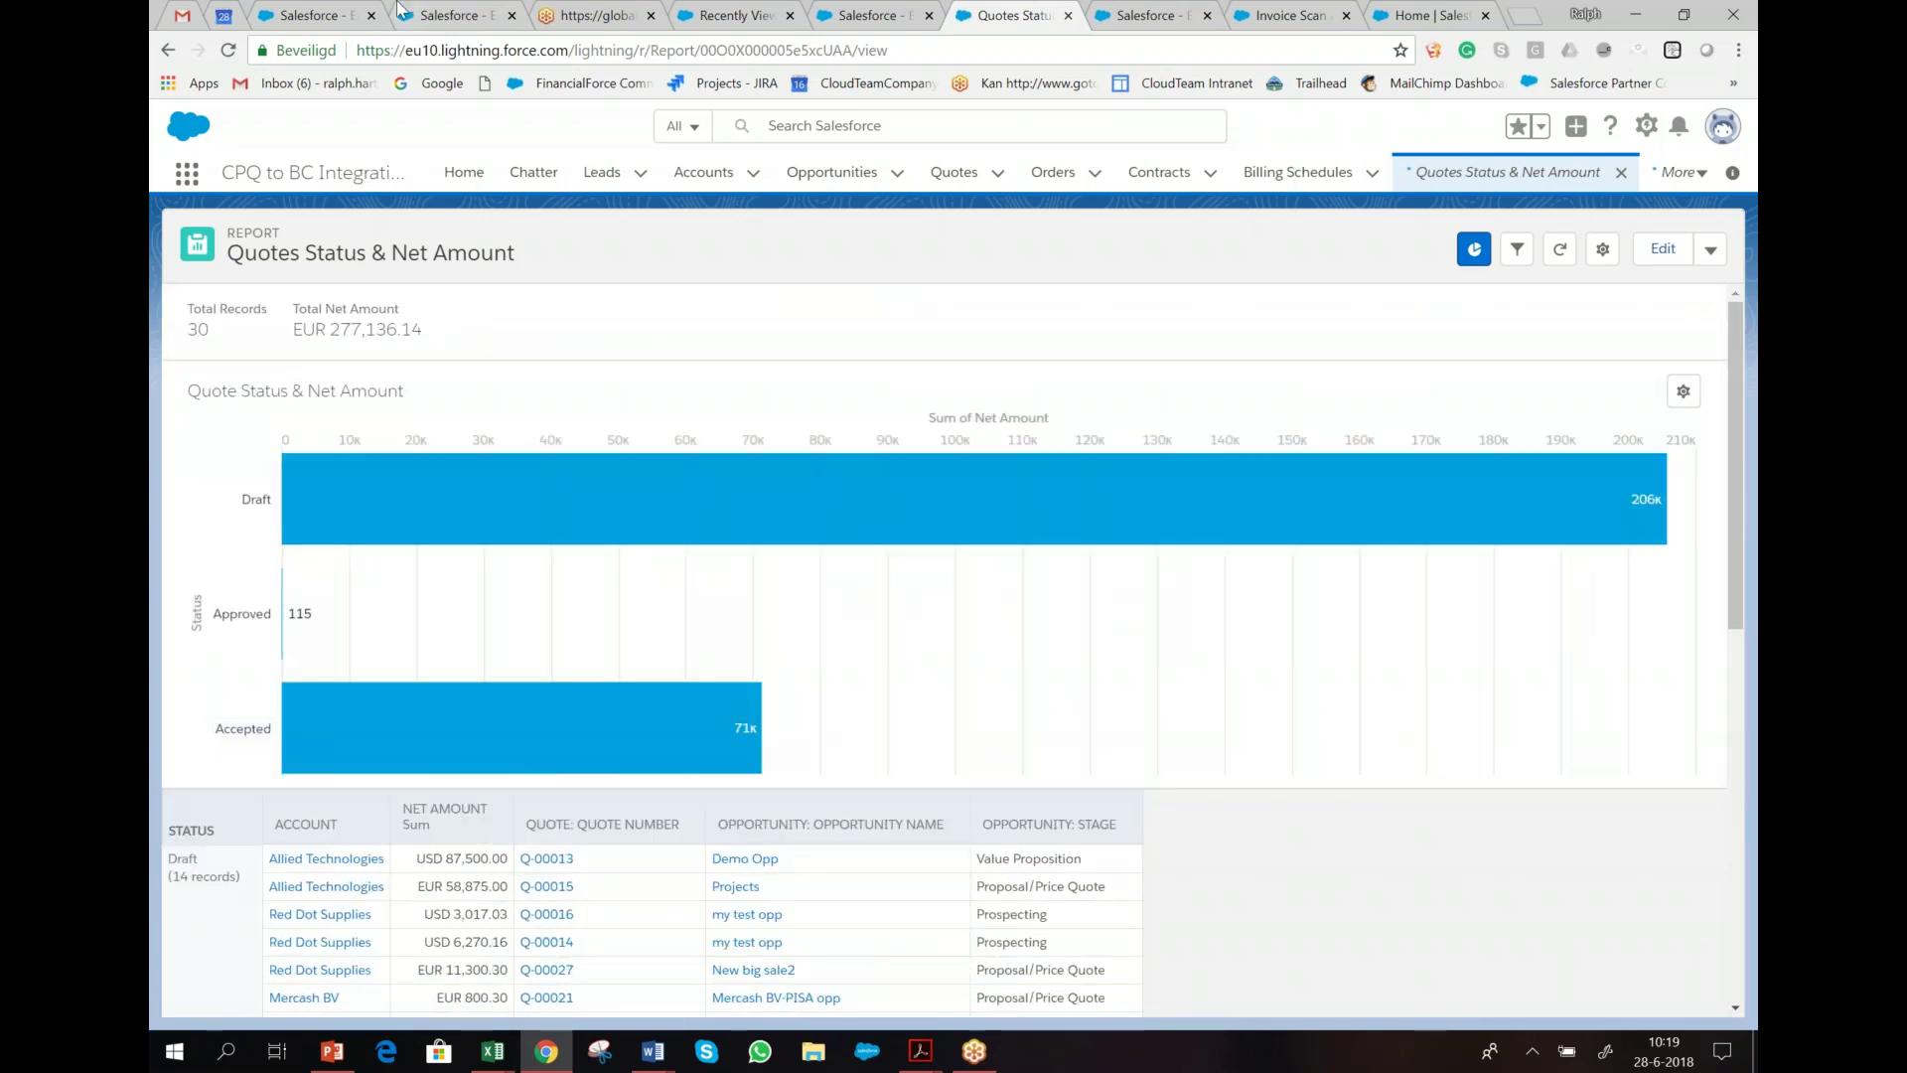
pyautogui.click(168, 51)
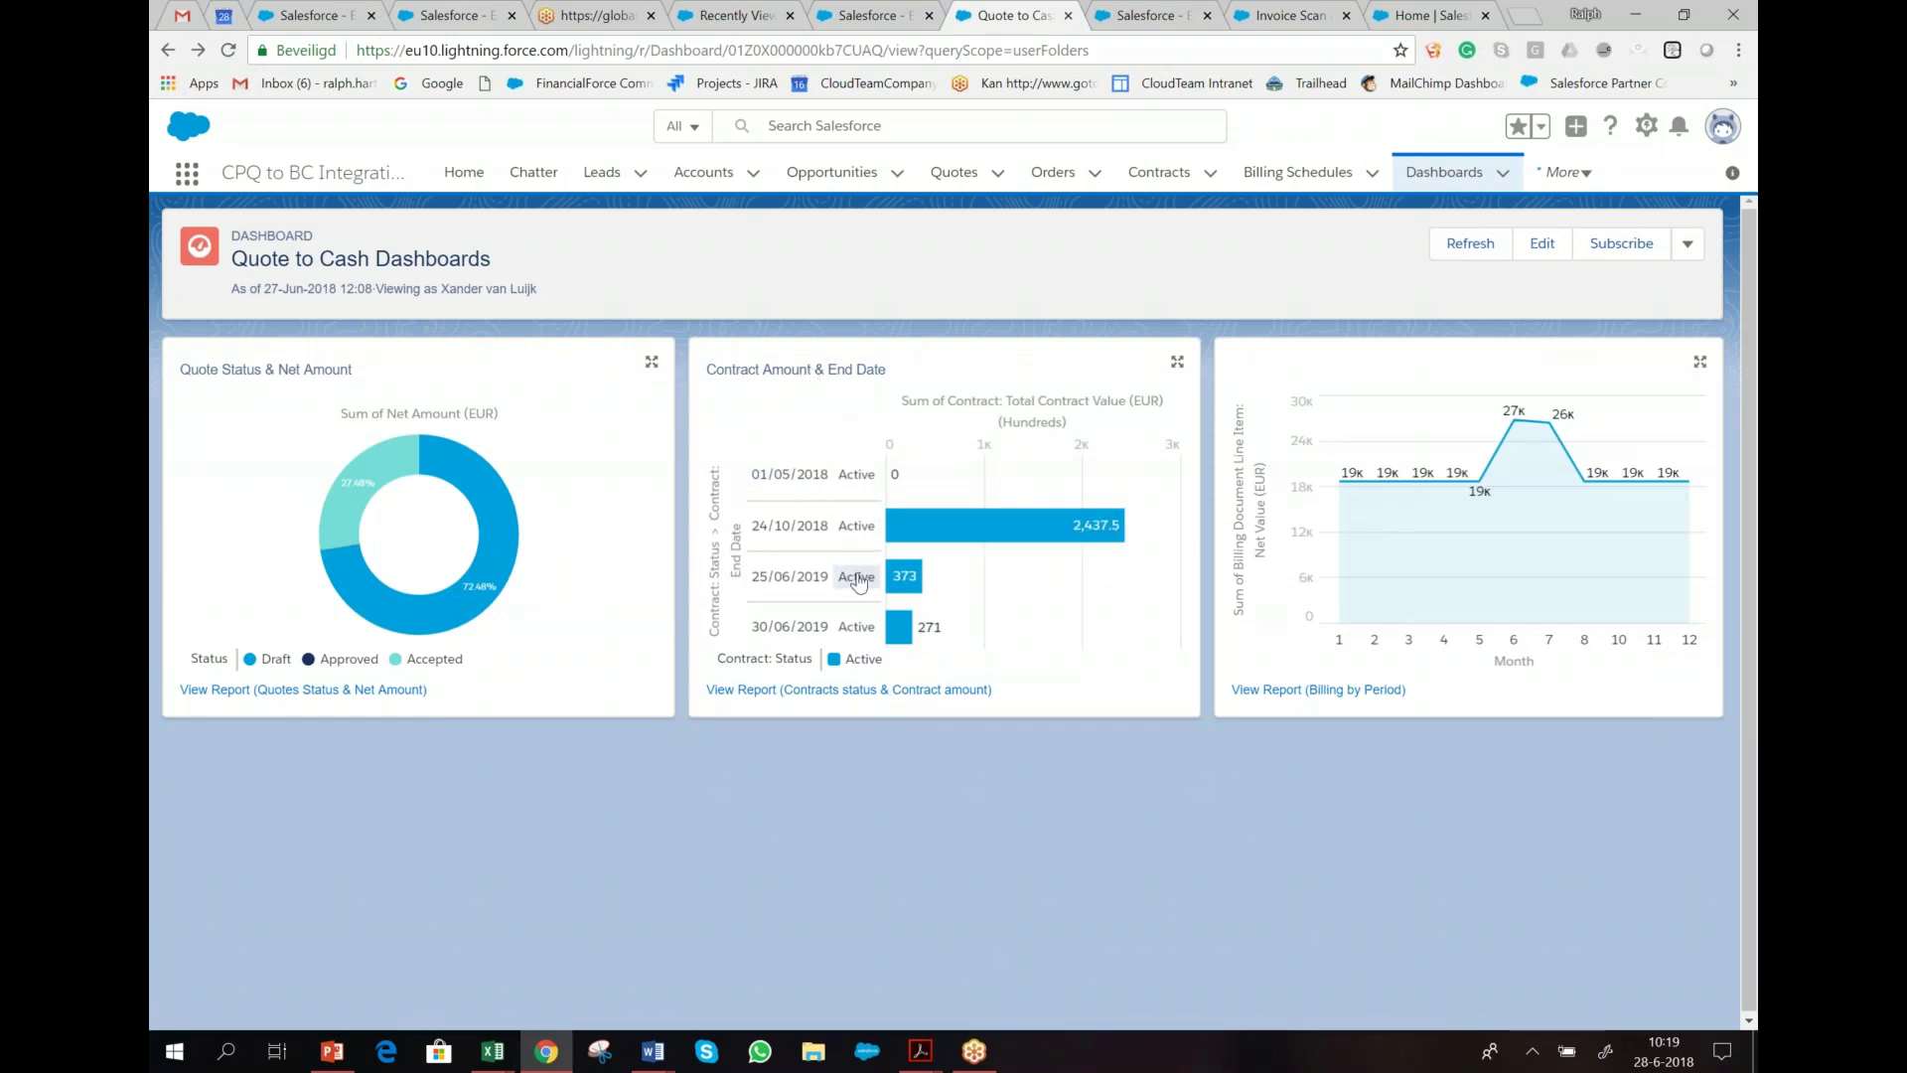
# - Review the contracts, billing documents and outstanding values in the Contracts status & Contract amount report, and return to the dashboard
pyautogui.click(845, 691)
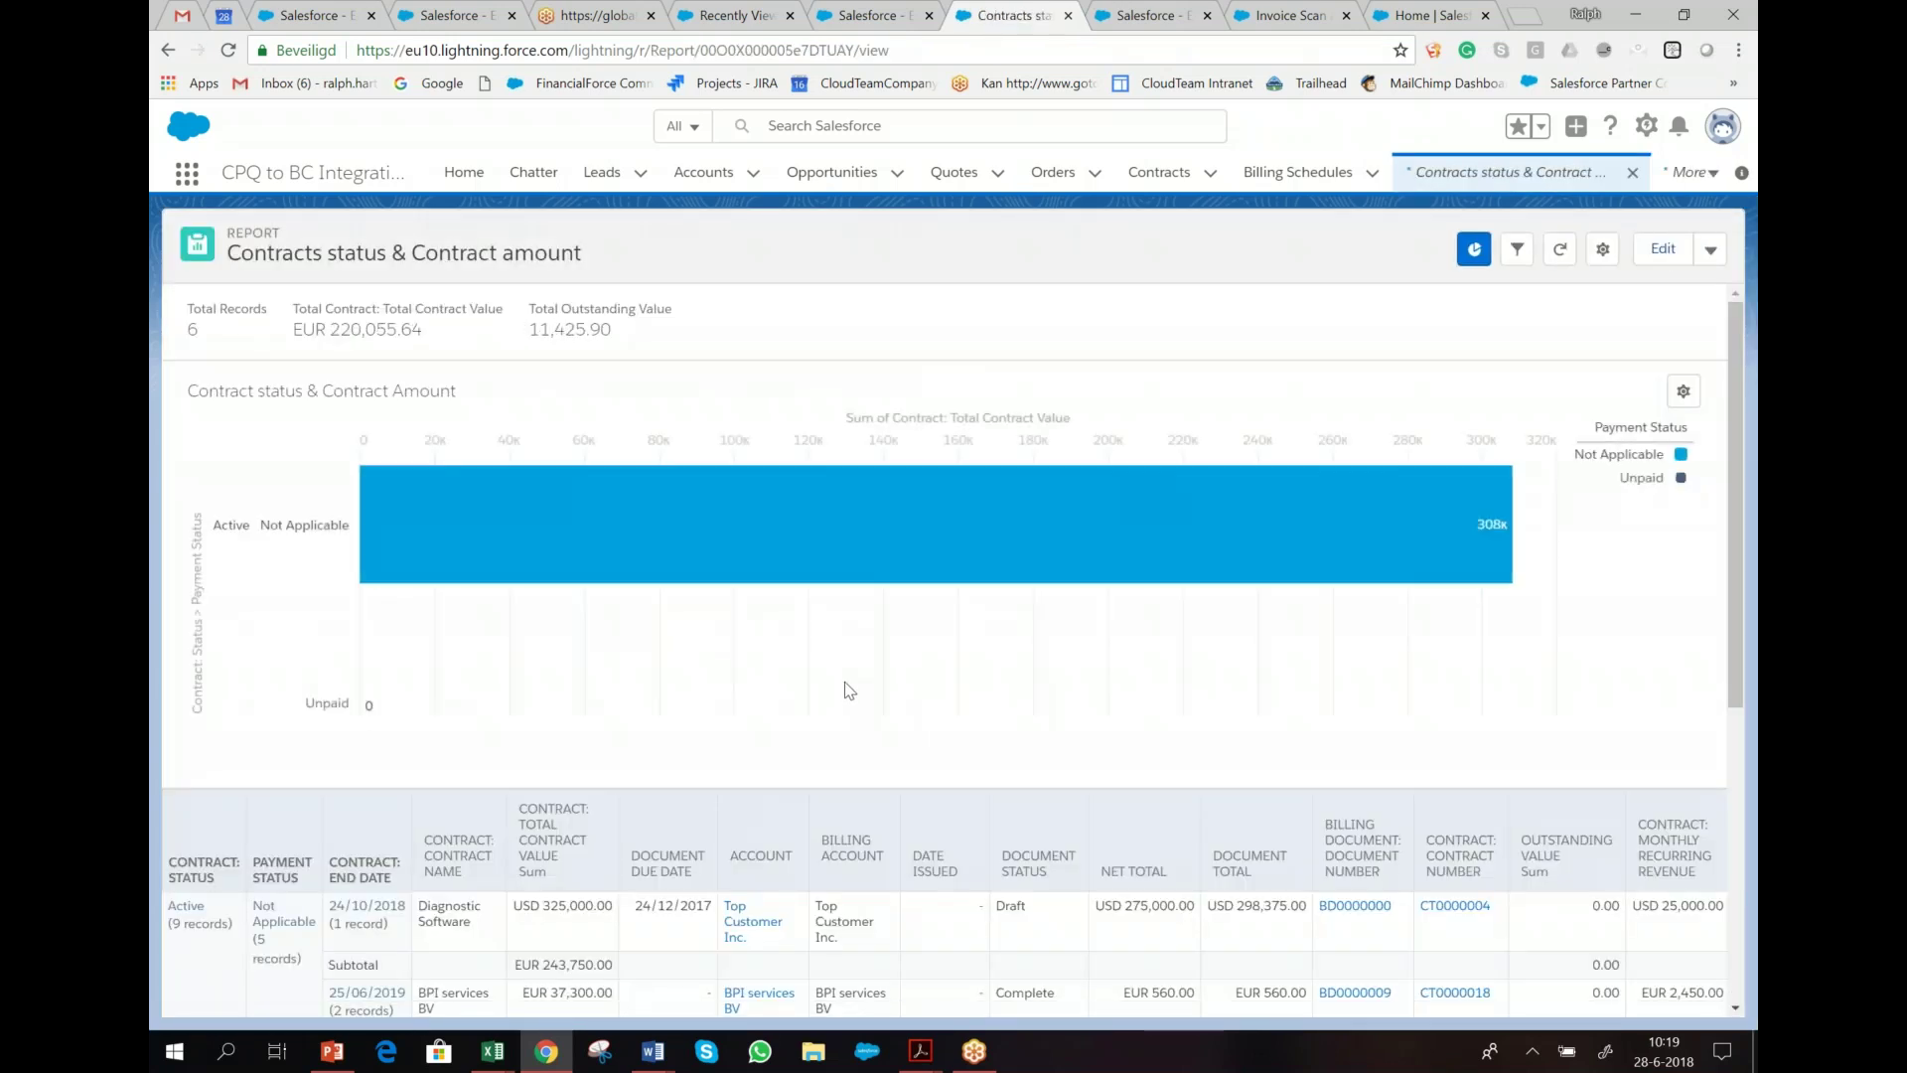
pyautogui.scroll(-3, 809, 717)
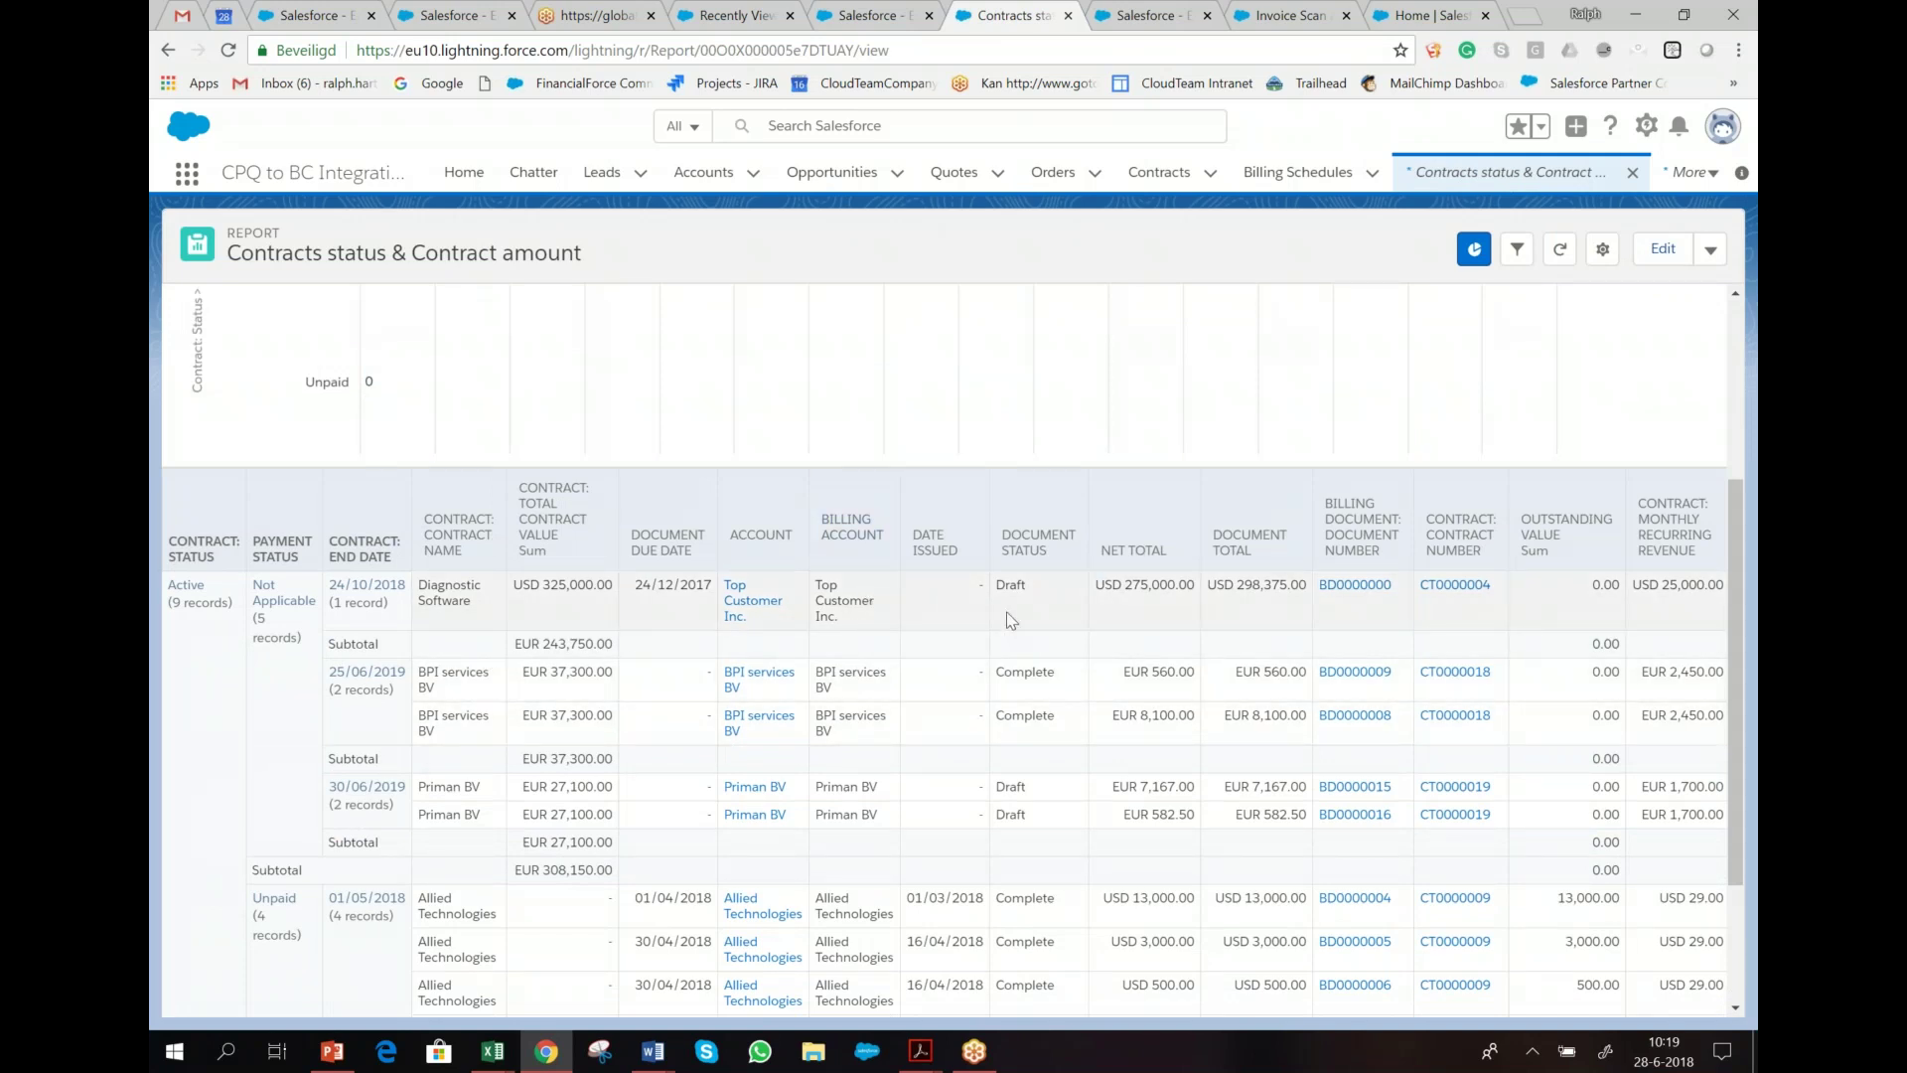
pyautogui.scroll(3, 1335, 609)
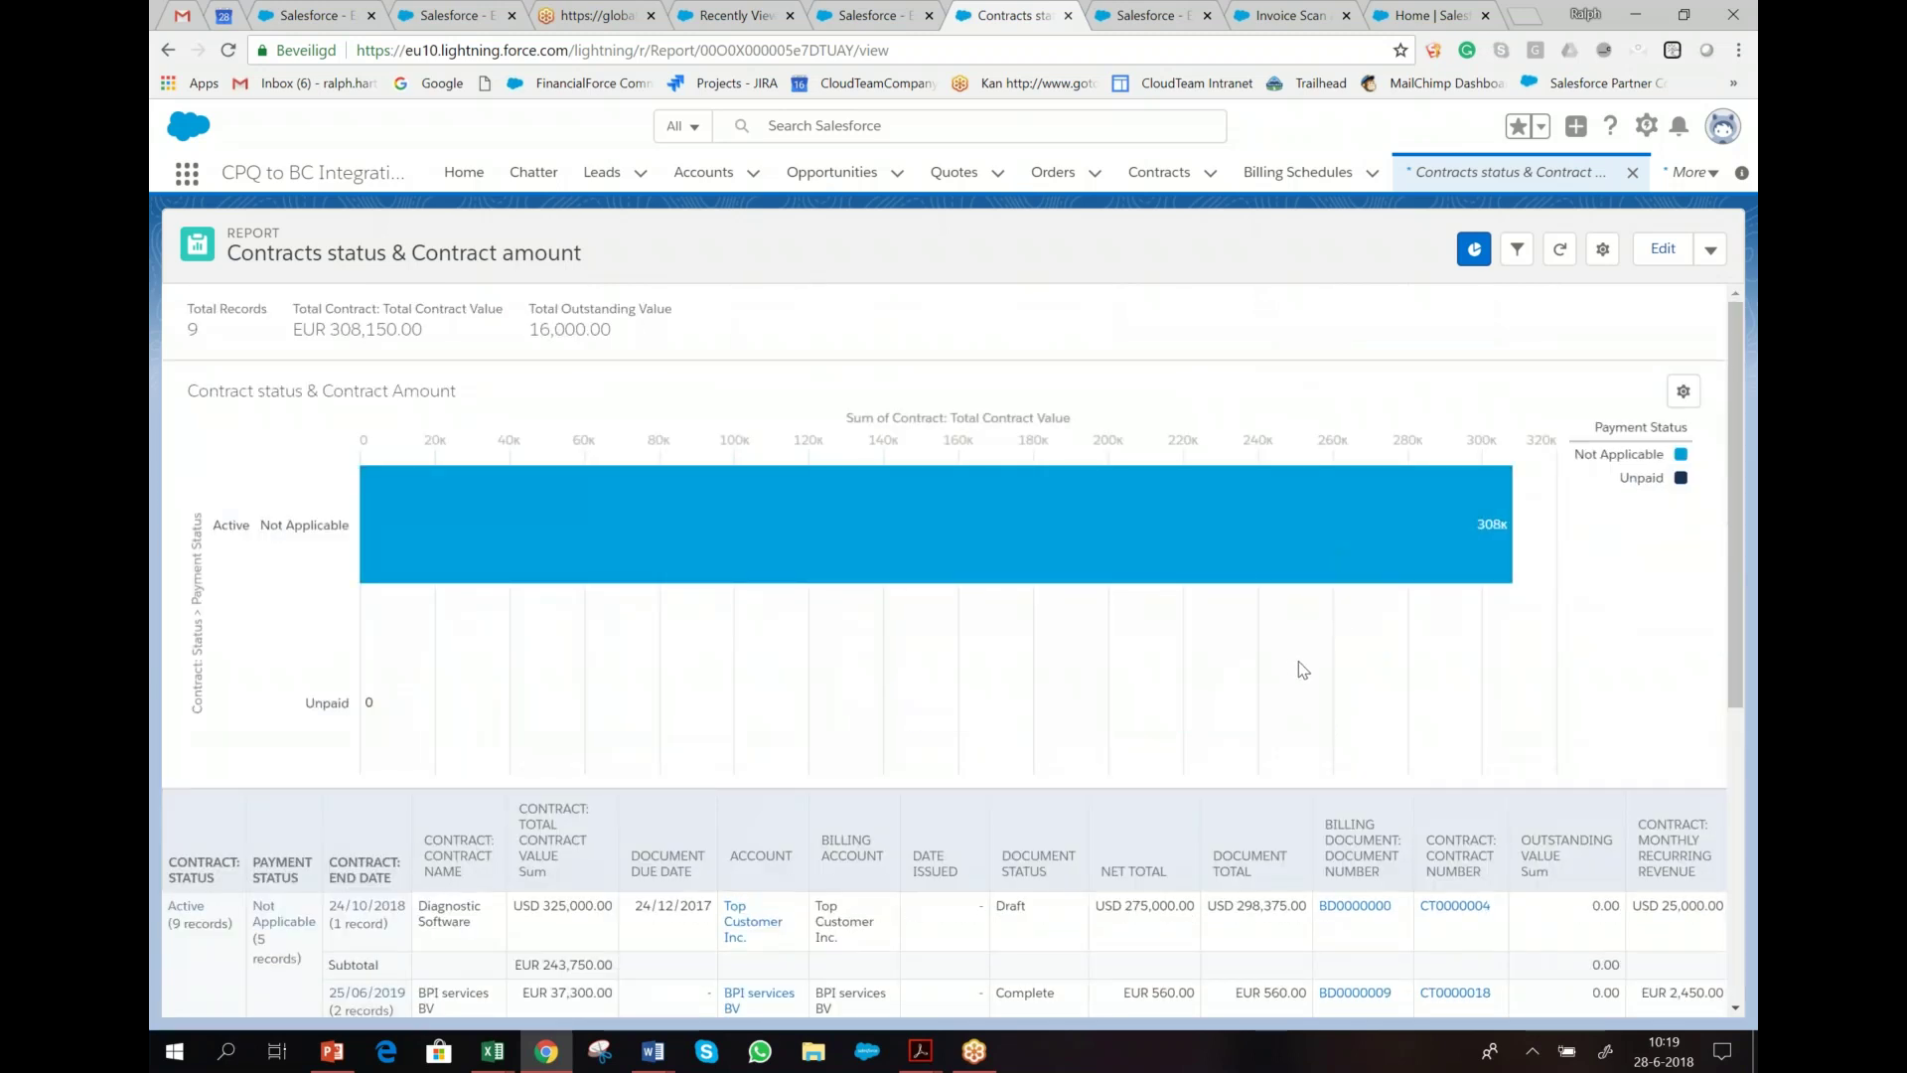
pyautogui.scroll(-5, 638, 897)
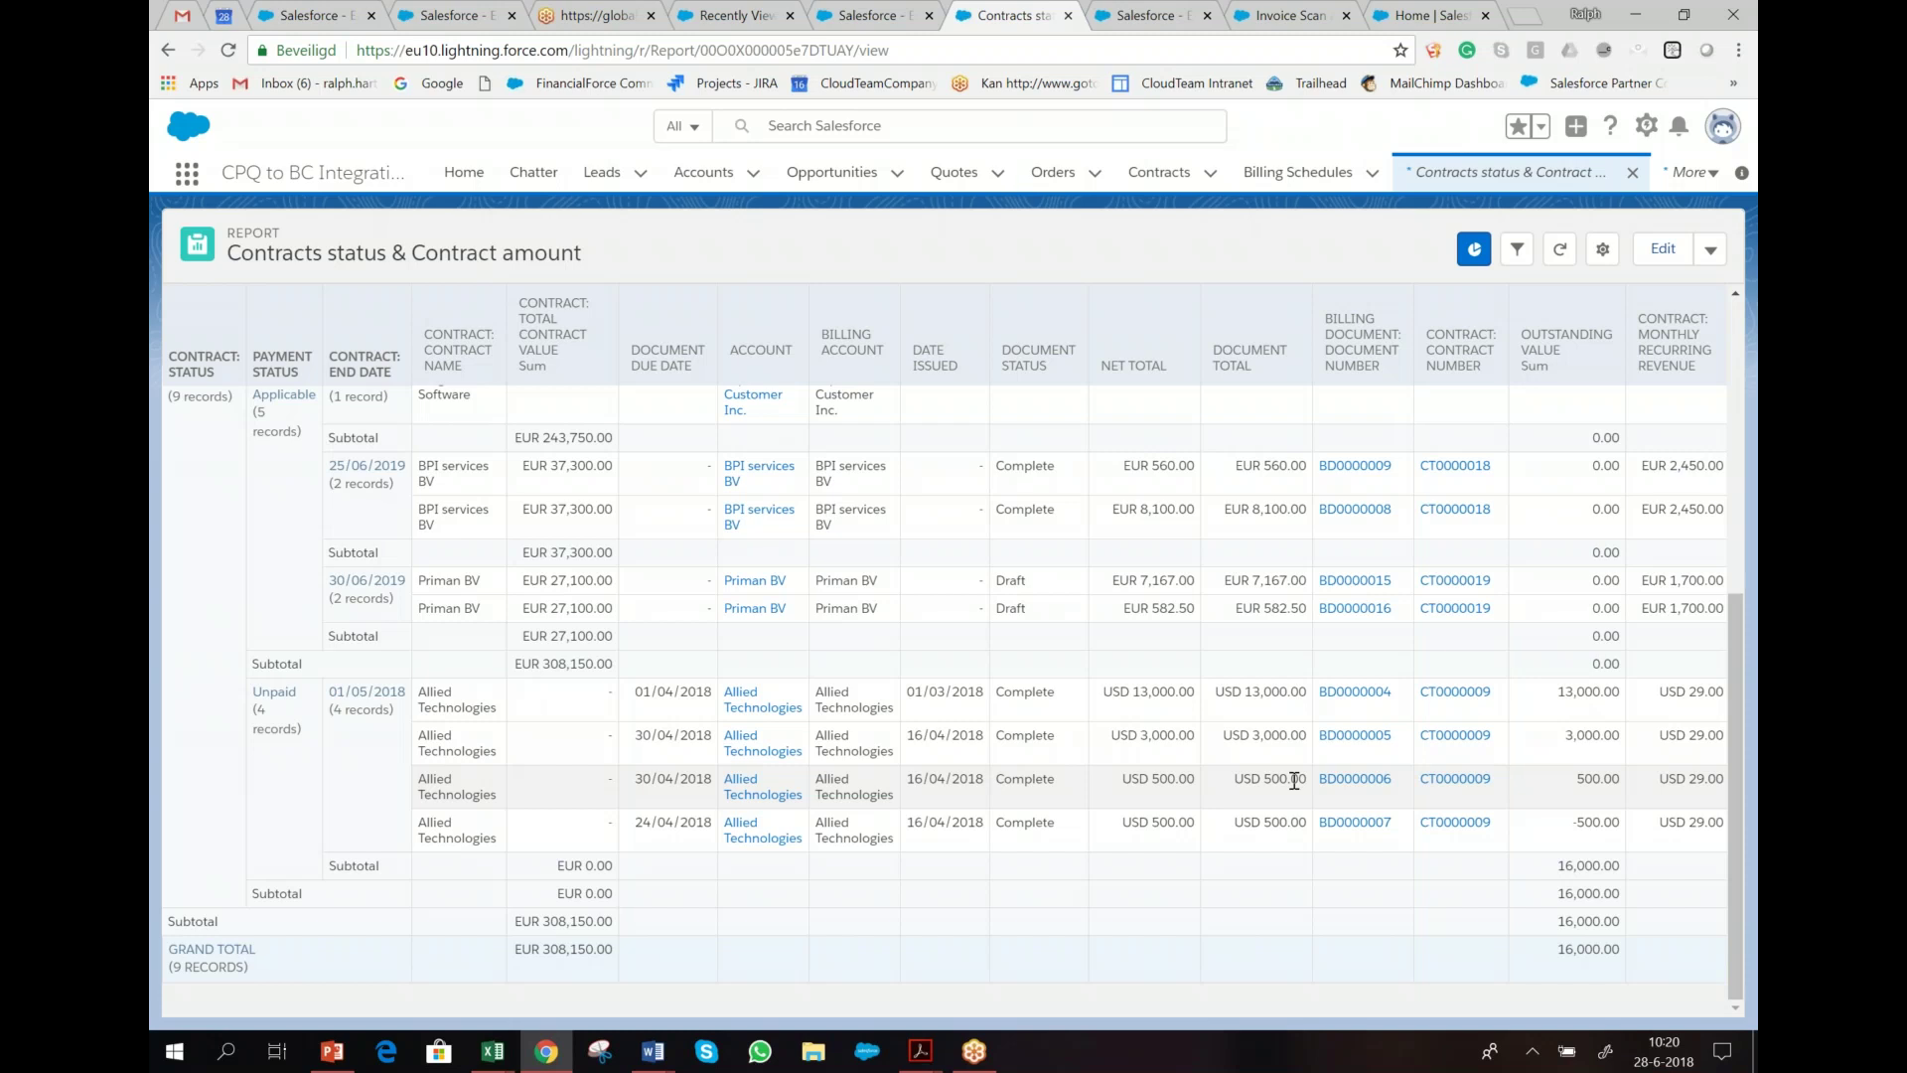
pyautogui.click(167, 49)
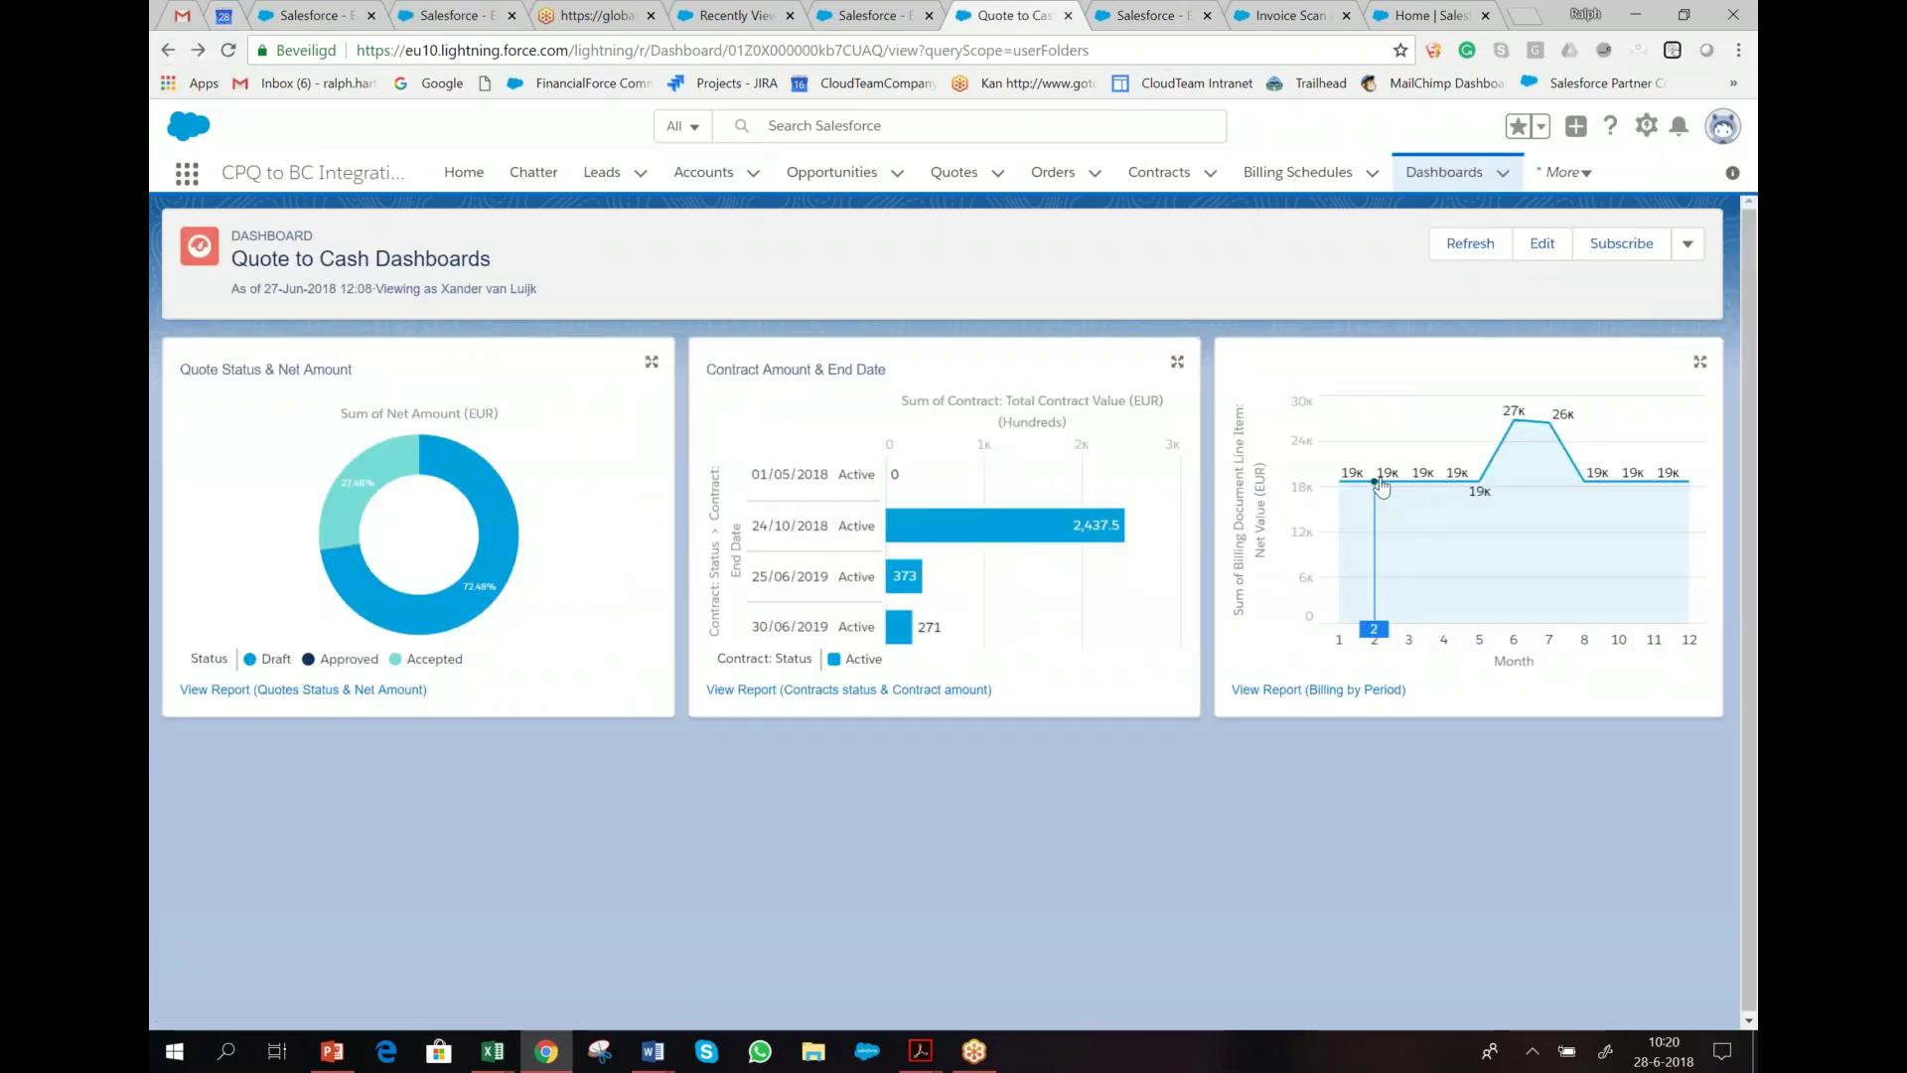
pyautogui.moveTo(1468, 486)
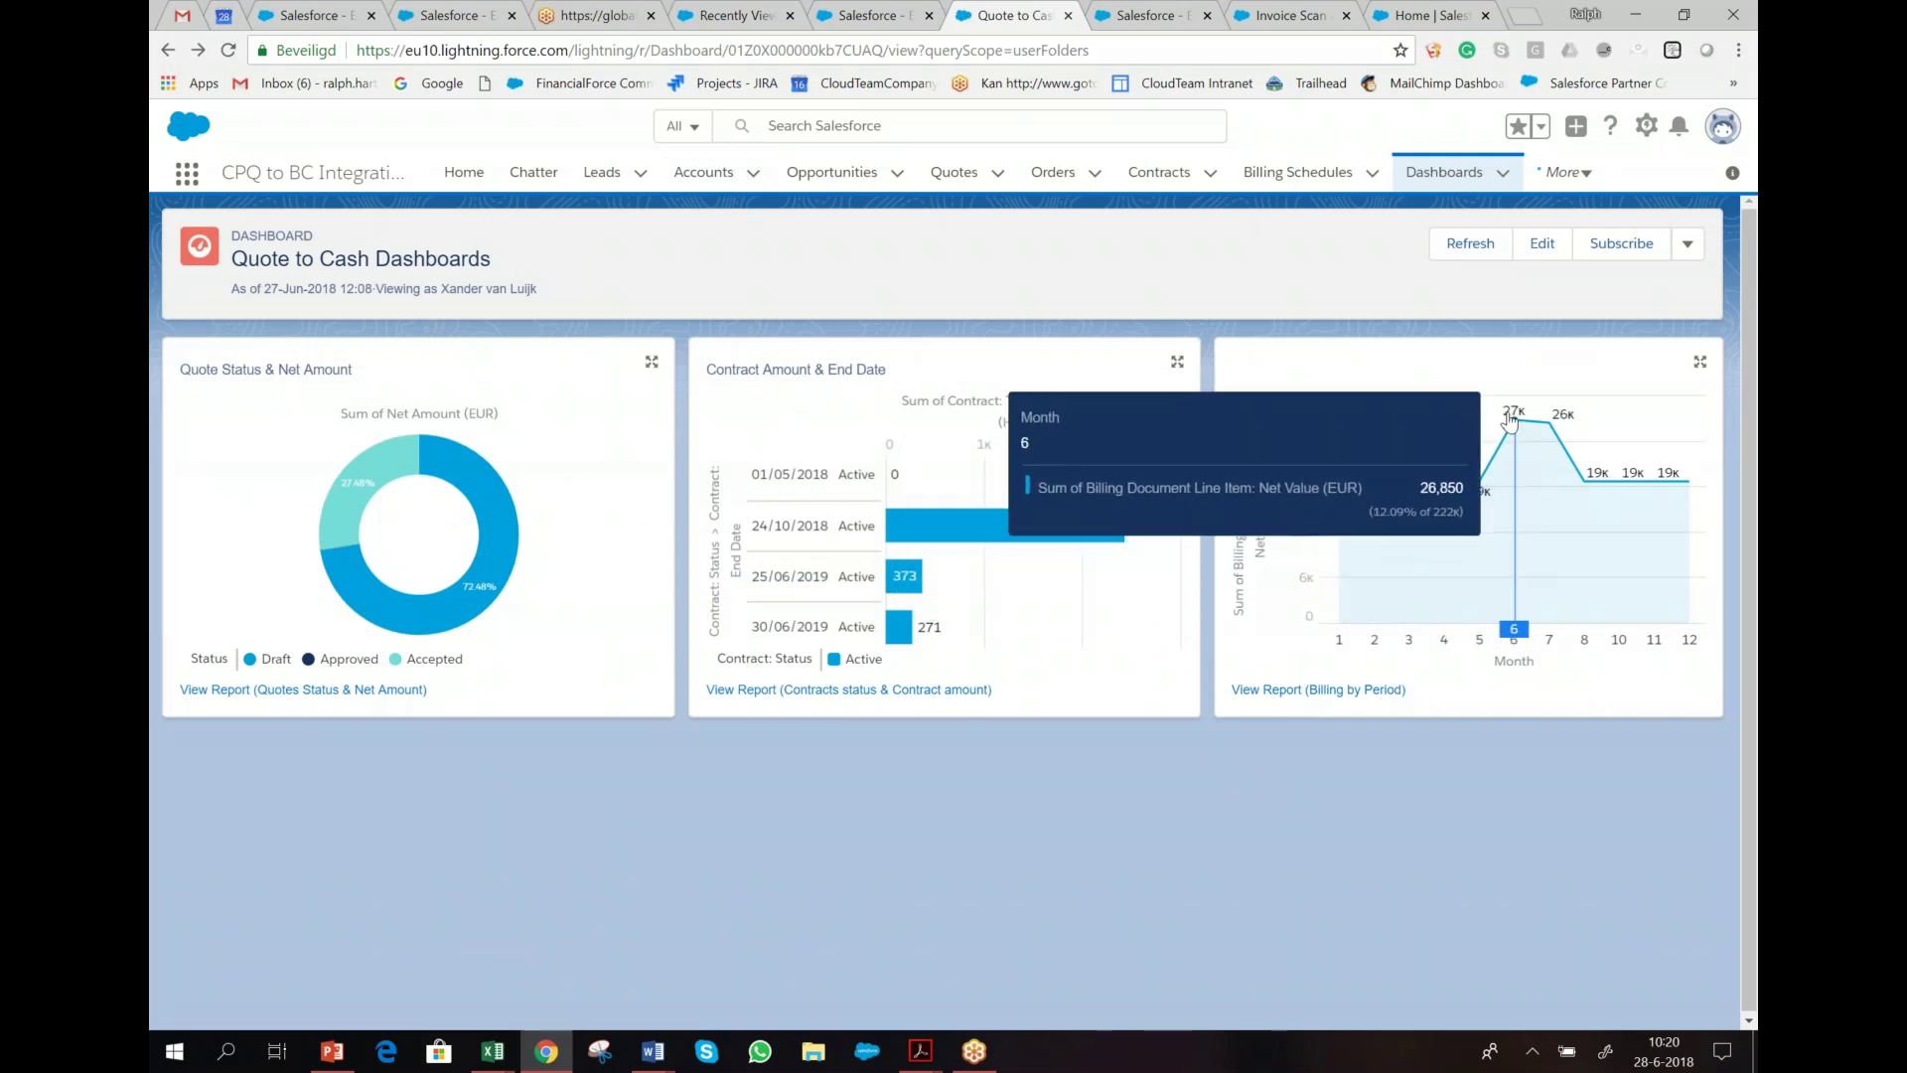